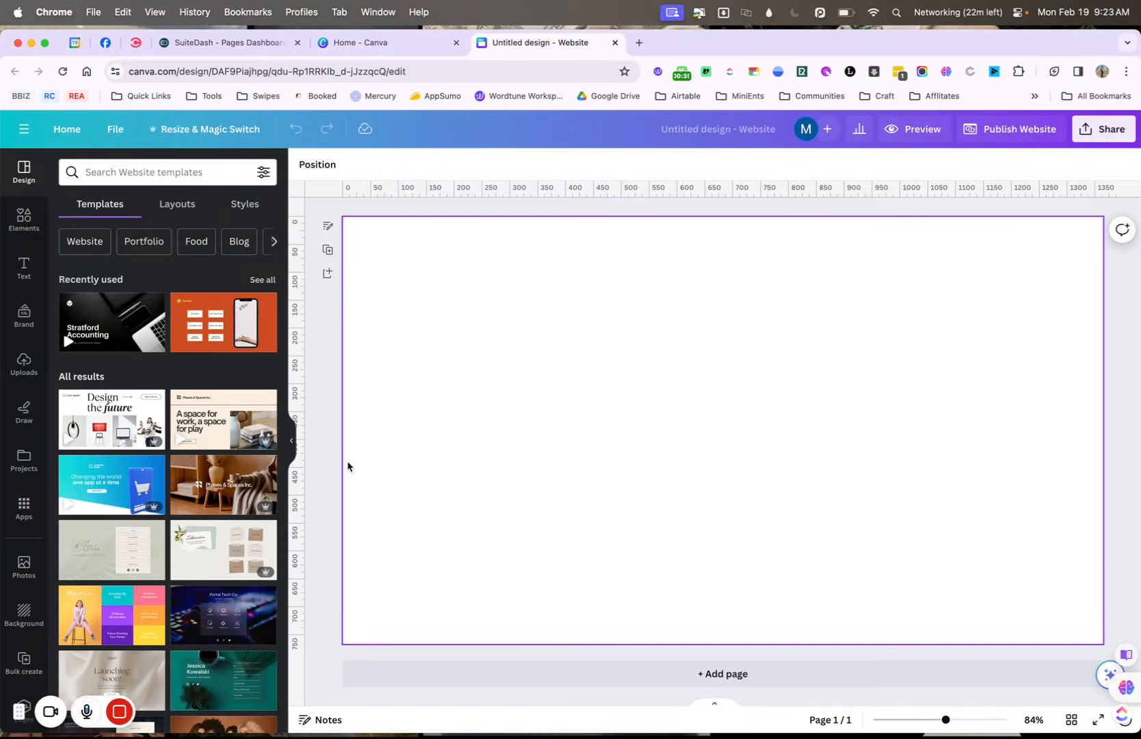
Apply the Stratford Accounting cover page to the blank page and delete its cube logo.
left_click(124, 341)
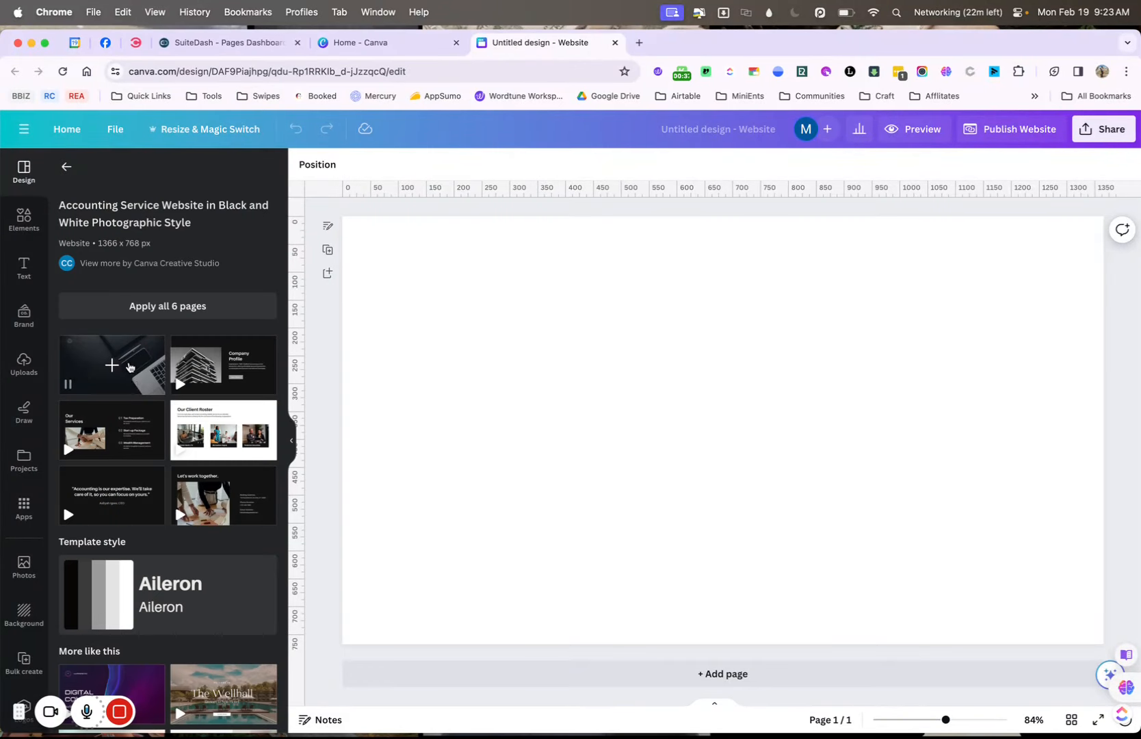
left_click(140, 386)
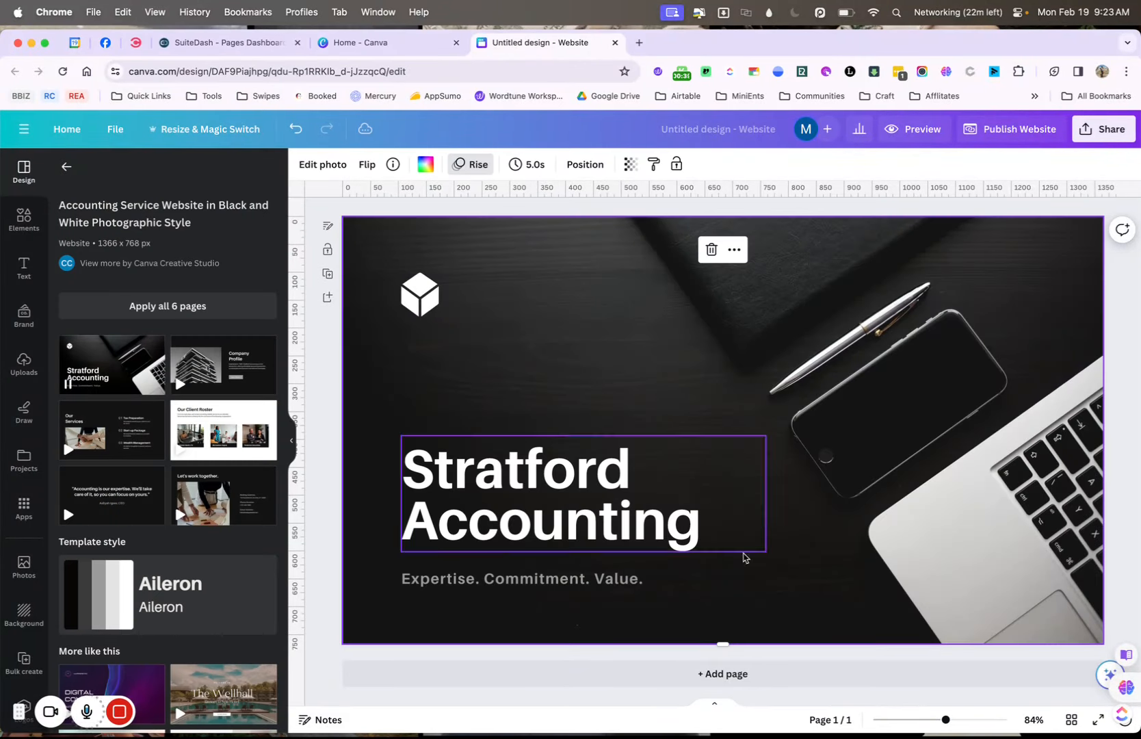
left_click_drag(698, 618, 498, 364)
left_click(430, 301)
key("Delete")
Move the title and tagline up, closer together, and shorten the page to a banner about 390 px tall.
left_click_drag(494, 512, 484, 299)
left_click(580, 581)
left_click_drag(730, 644, 717, 533)
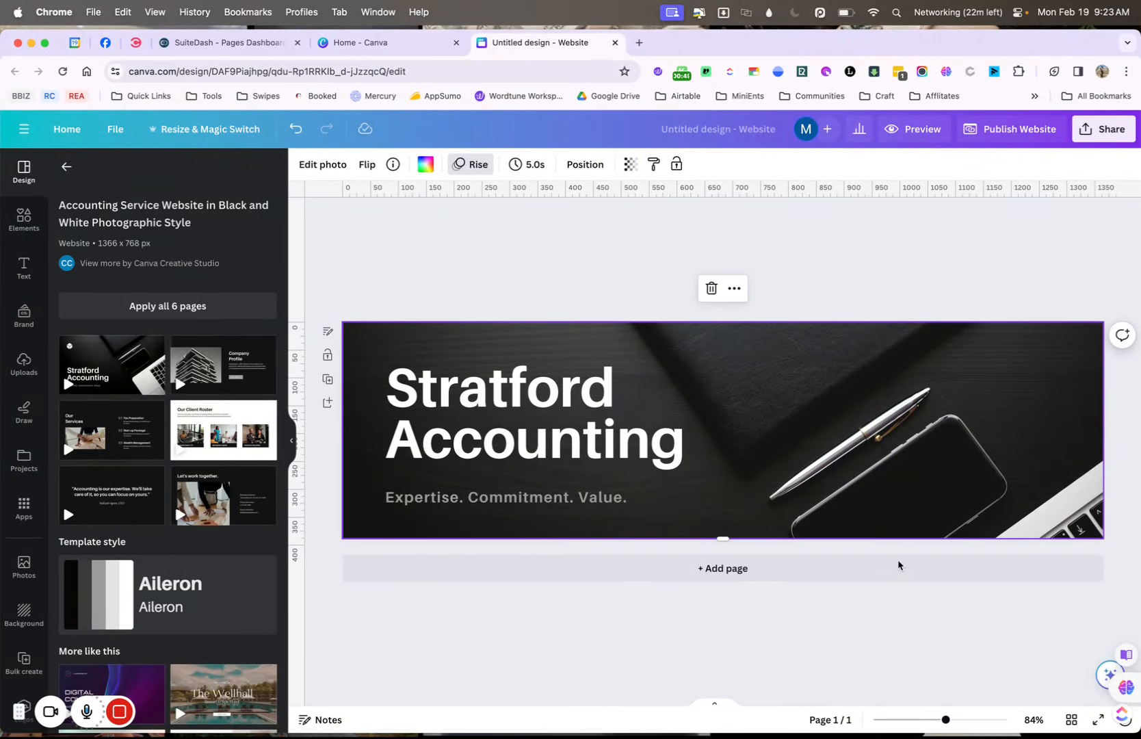
left_click_drag(673, 510, 647, 483)
Reposition the banner's background photo upward within its crop to show more of the phone and laptop.
left_click(926, 486)
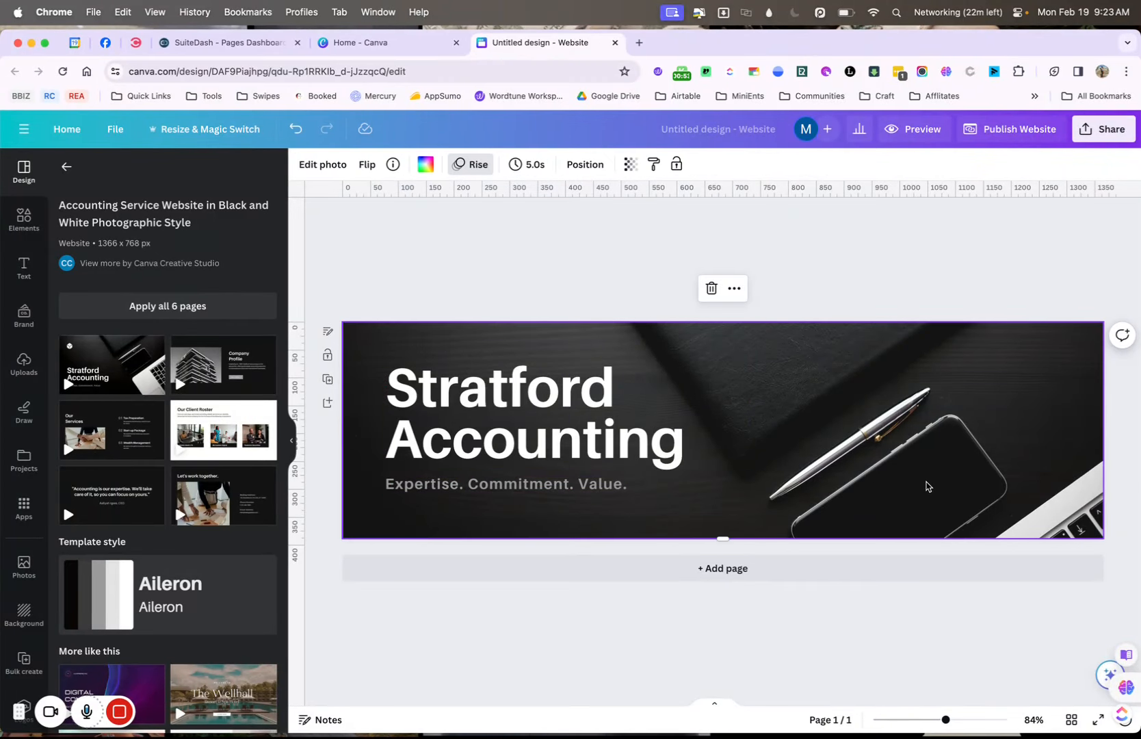
double_click(926, 485)
left_click_drag(926, 484, 925, 424)
left_click(1130, 265)
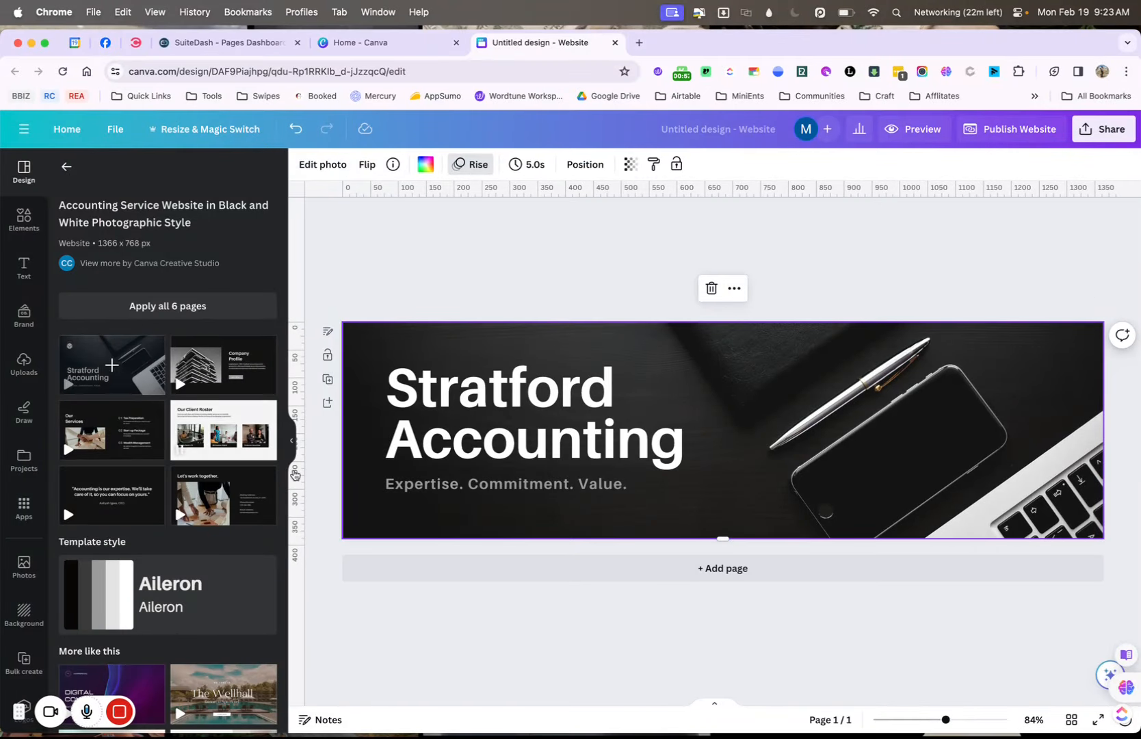
Add a second page below the banner and apply the template's Our Client Roster page to it.
left_click(238, 440)
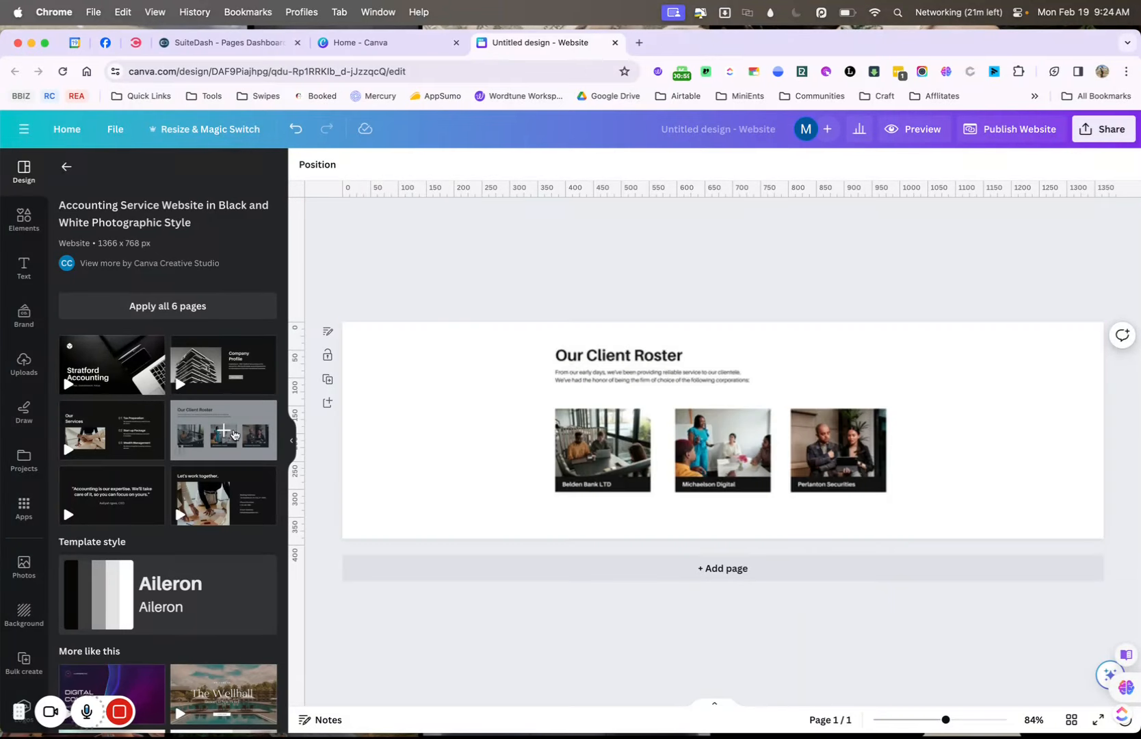
key("super+z")
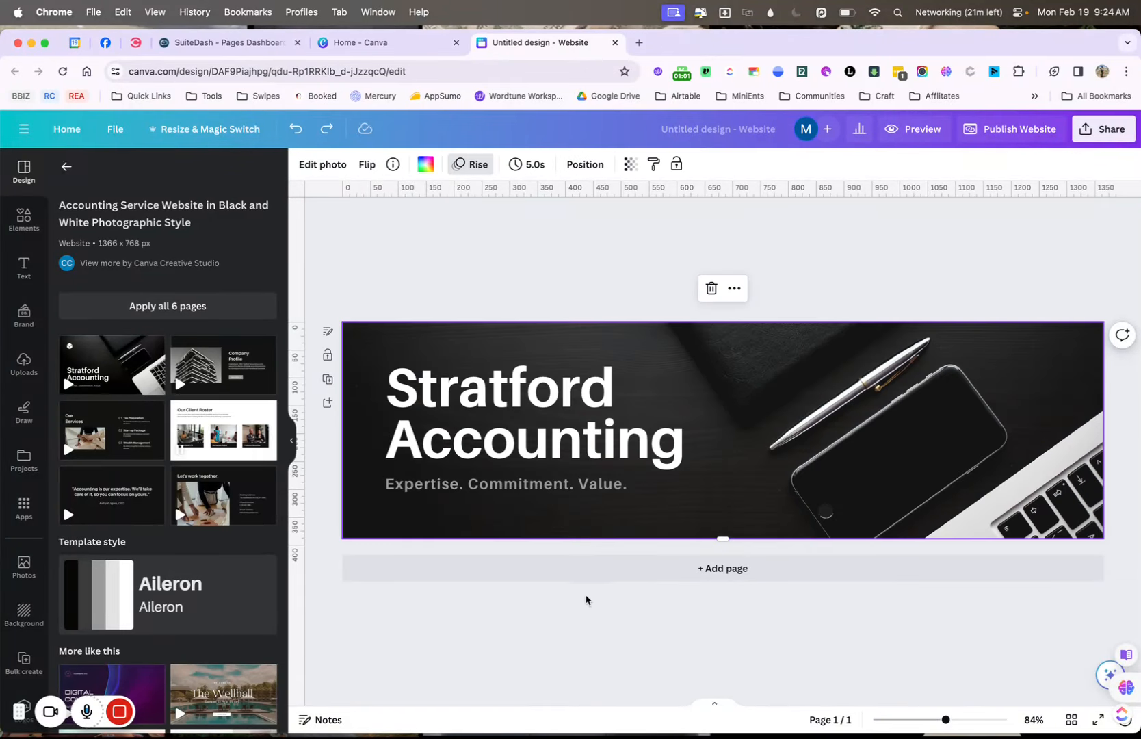
left_click(642, 569)
left_click(237, 407)
scroll(538, 376, "up", 4)
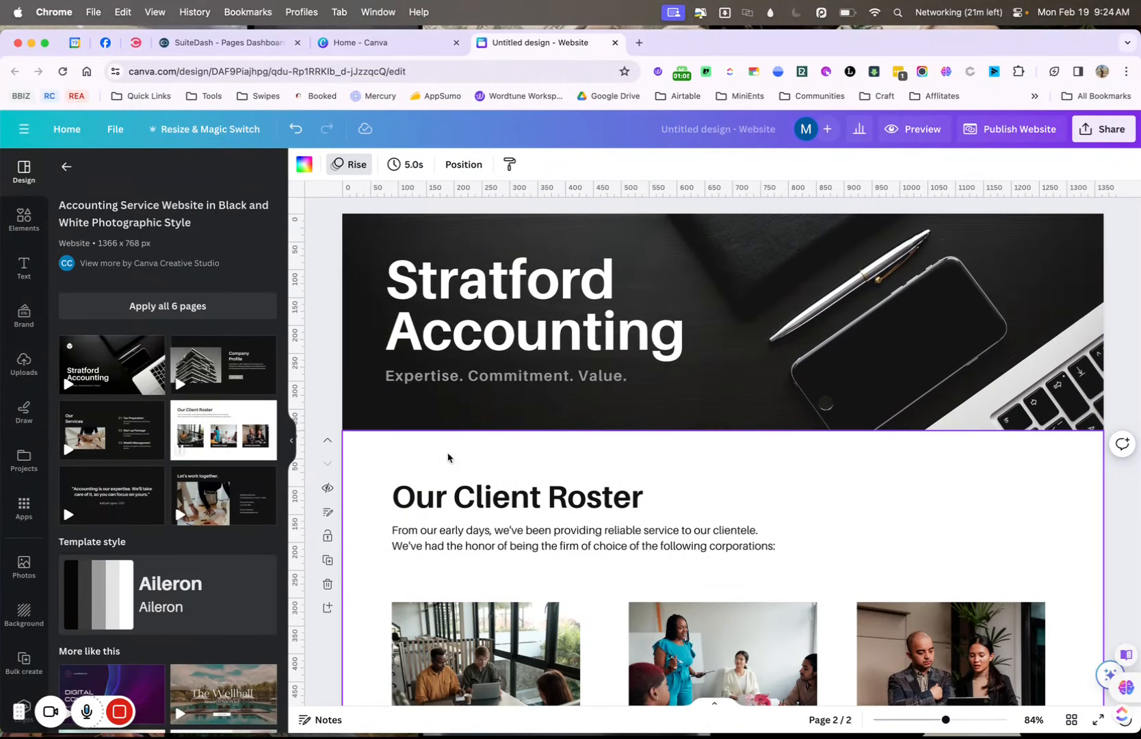
Add a third page and apply the recently used Red Colorful UI Health and Wellness Bio-Link Website template to it.
scroll(264, 515, "down", 5)
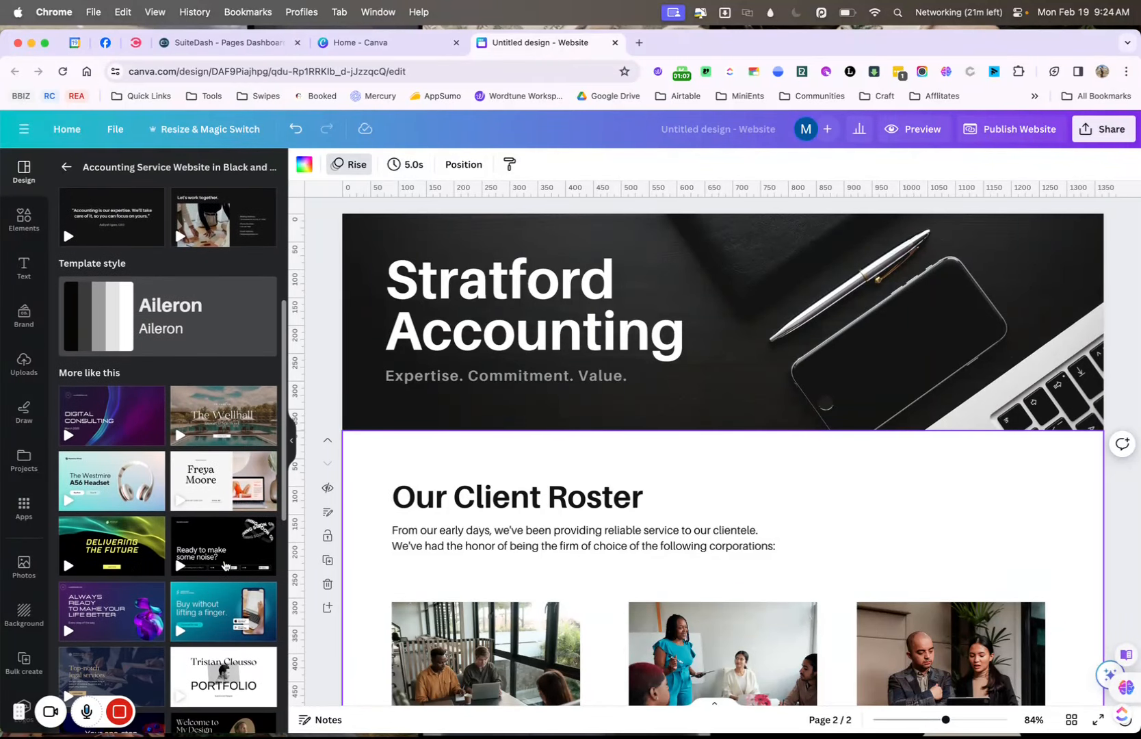
scroll(159, 456, "up", 5)
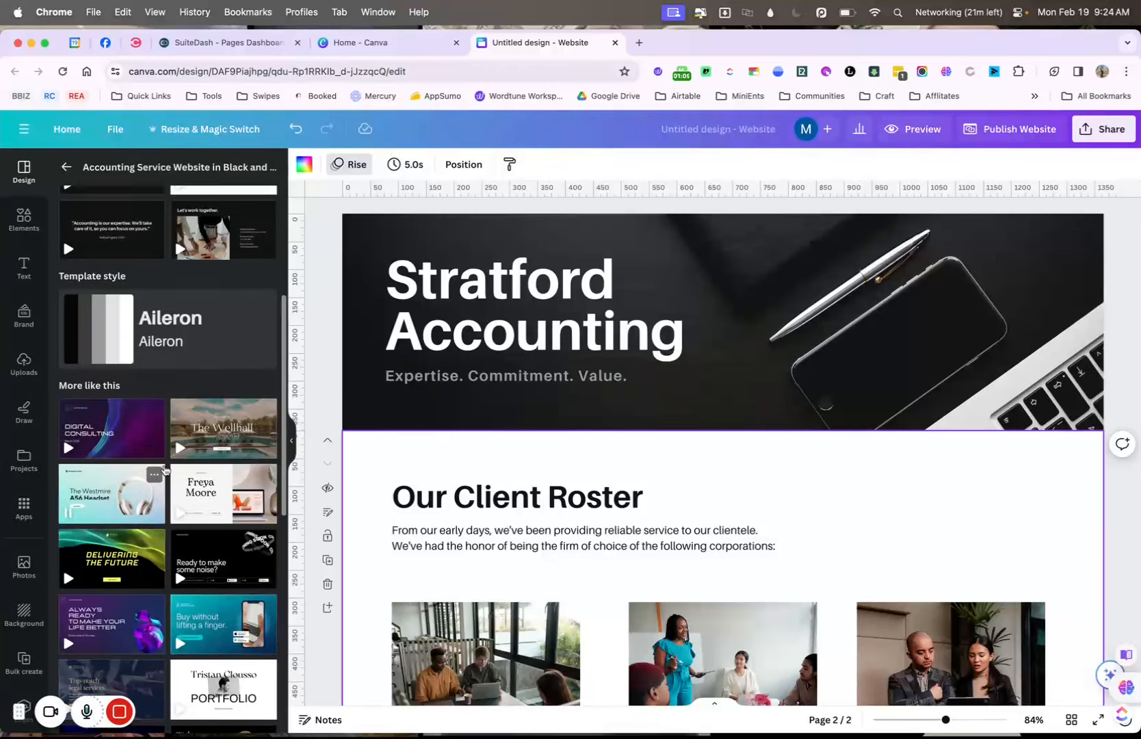
left_click(66, 168)
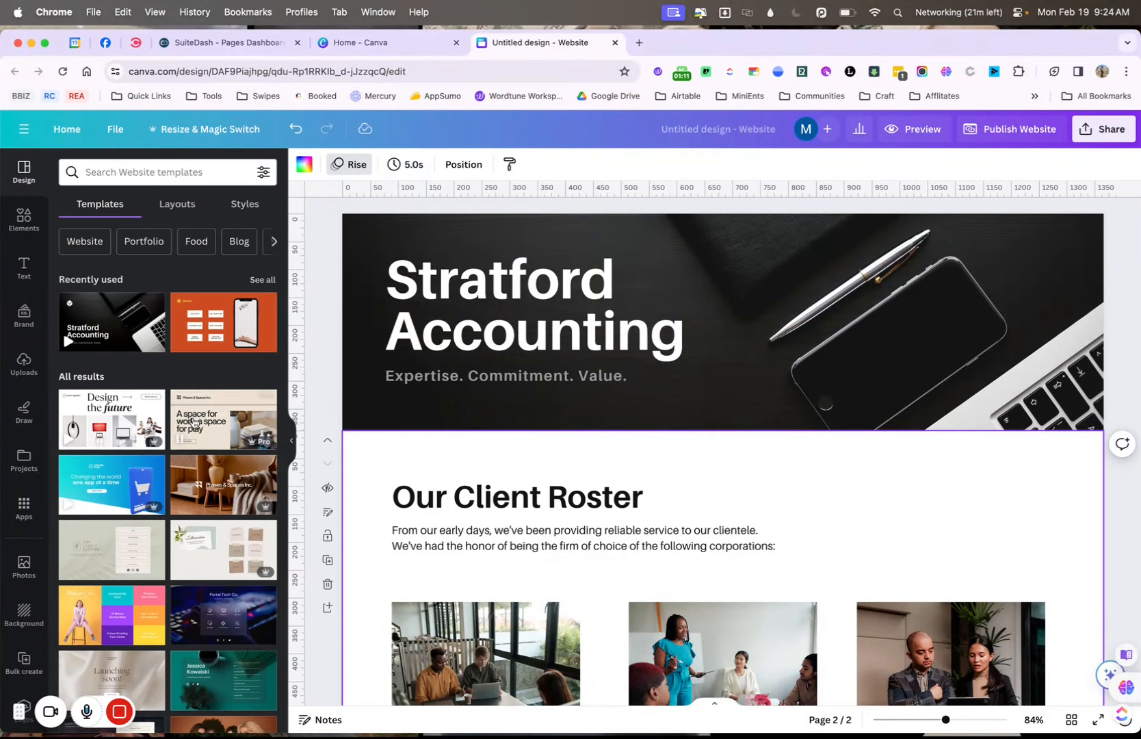
scroll(349, 447, "down", 3)
left_click(676, 670)
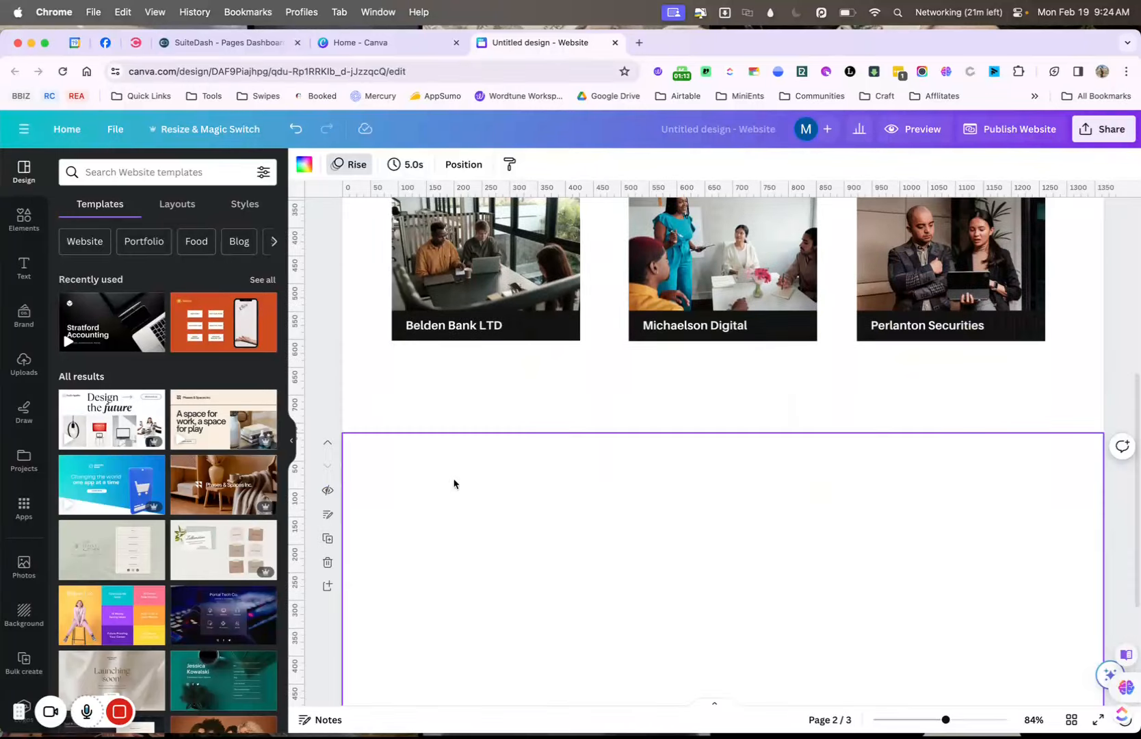
left_click(223, 321)
Move all the Our Client Roster content up together and shorten that page to about 630 px tall.
scroll(645, 397, "up", 5)
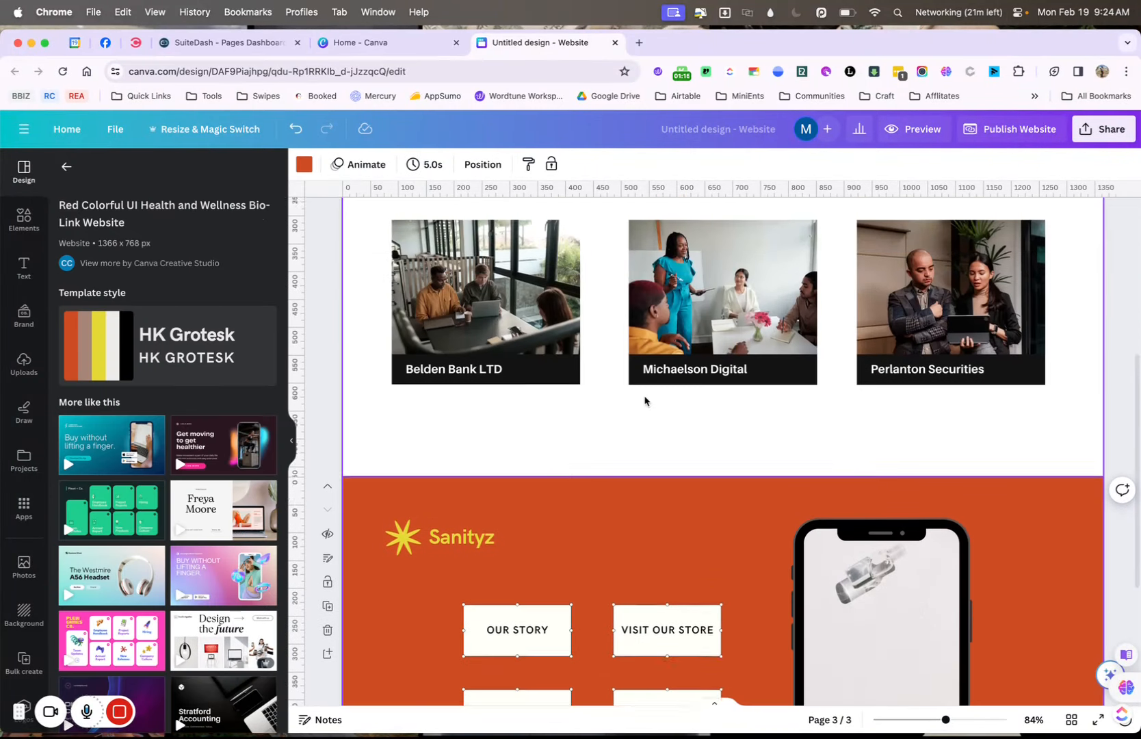
left_click(680, 332)
left_click_drag(372, 273, 947, 650)
left_click_drag(939, 579, 943, 552)
left_click(888, 672)
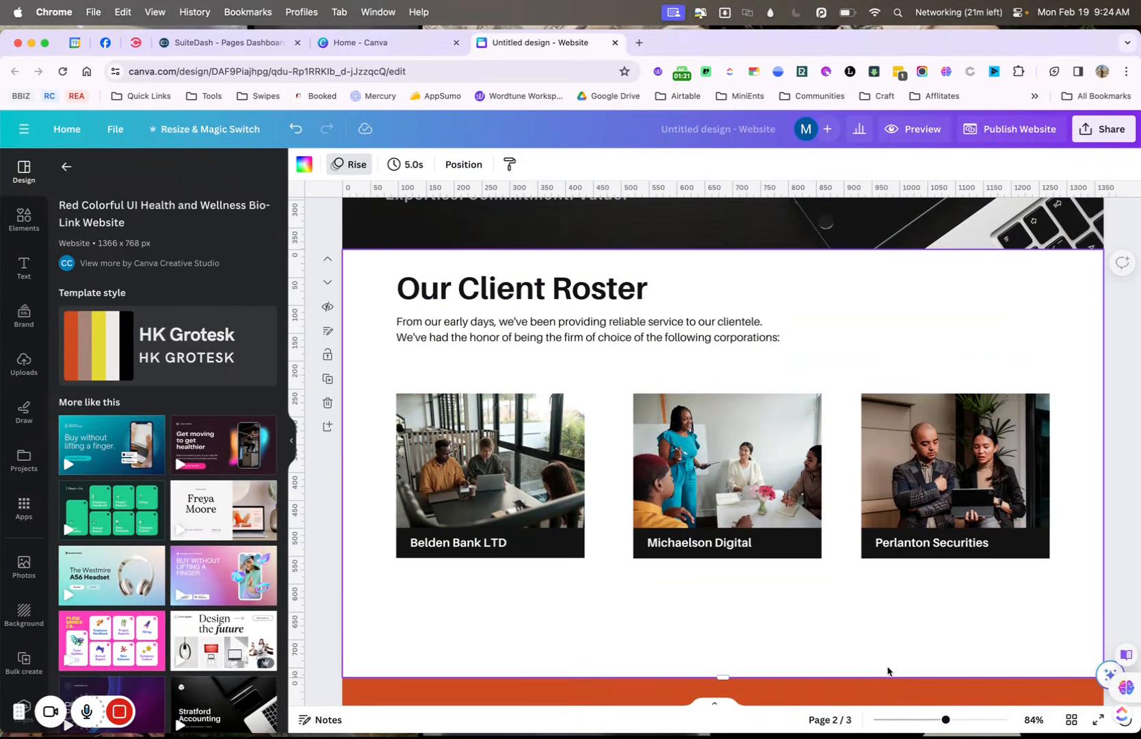
left_click_drag(858, 673, 855, 599)
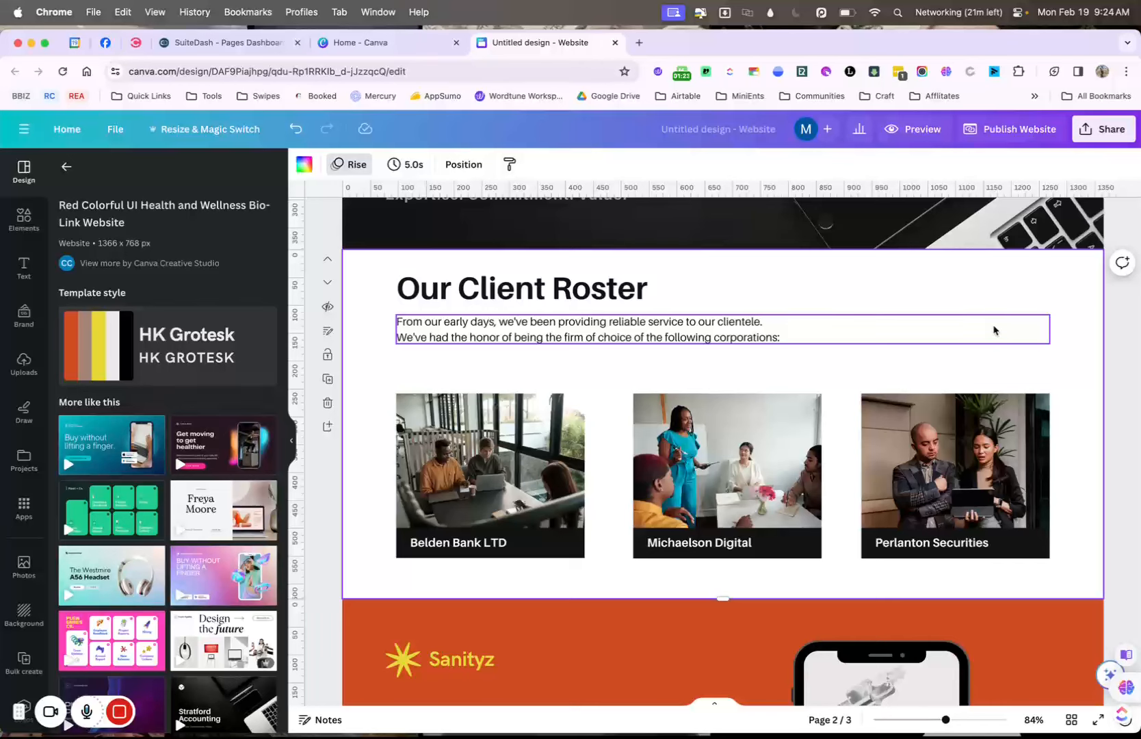
Change the third page's background color to white using the document colors.
left_click(778, 633)
left_click(303, 165)
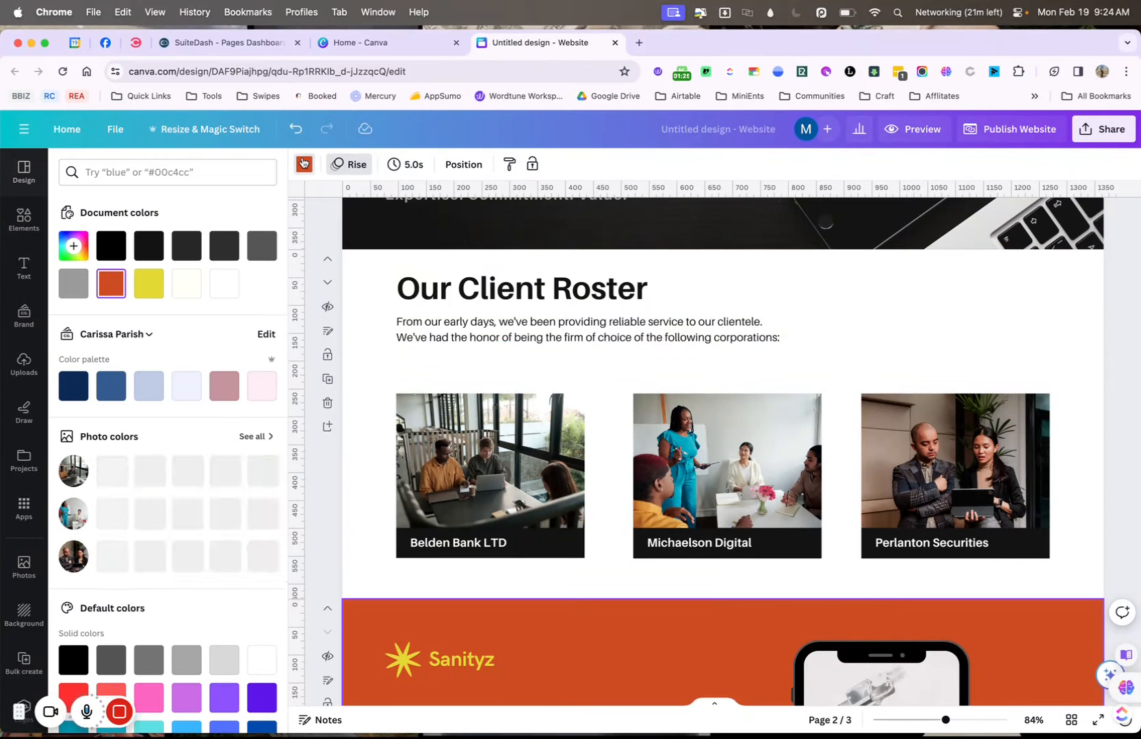
left_click(187, 284)
left_click(224, 283)
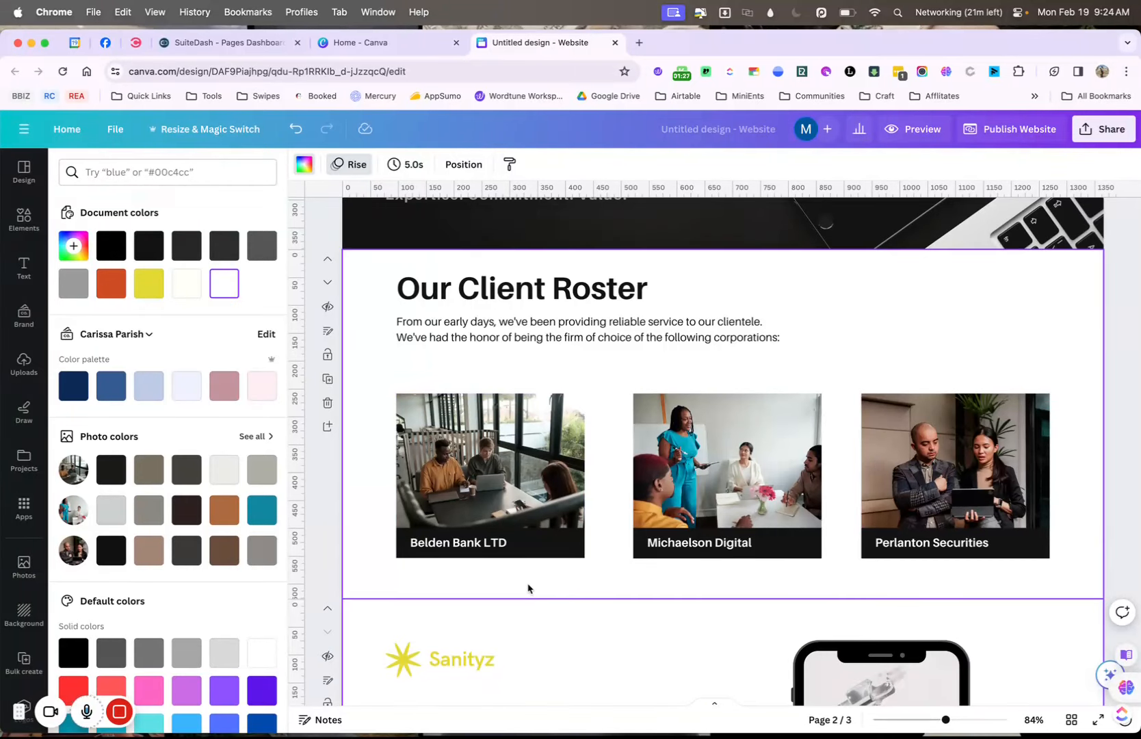
Delete the Sanityz name and star logo from the third page.
scroll(479, 568, "down", 3)
left_click(466, 547)
left_click_drag(453, 522, 387, 568)
key("Delete")
Review the whole layout from the banner through the client roster to the page with buttons and phone mockup.
scroll(472, 552, "up", 5)
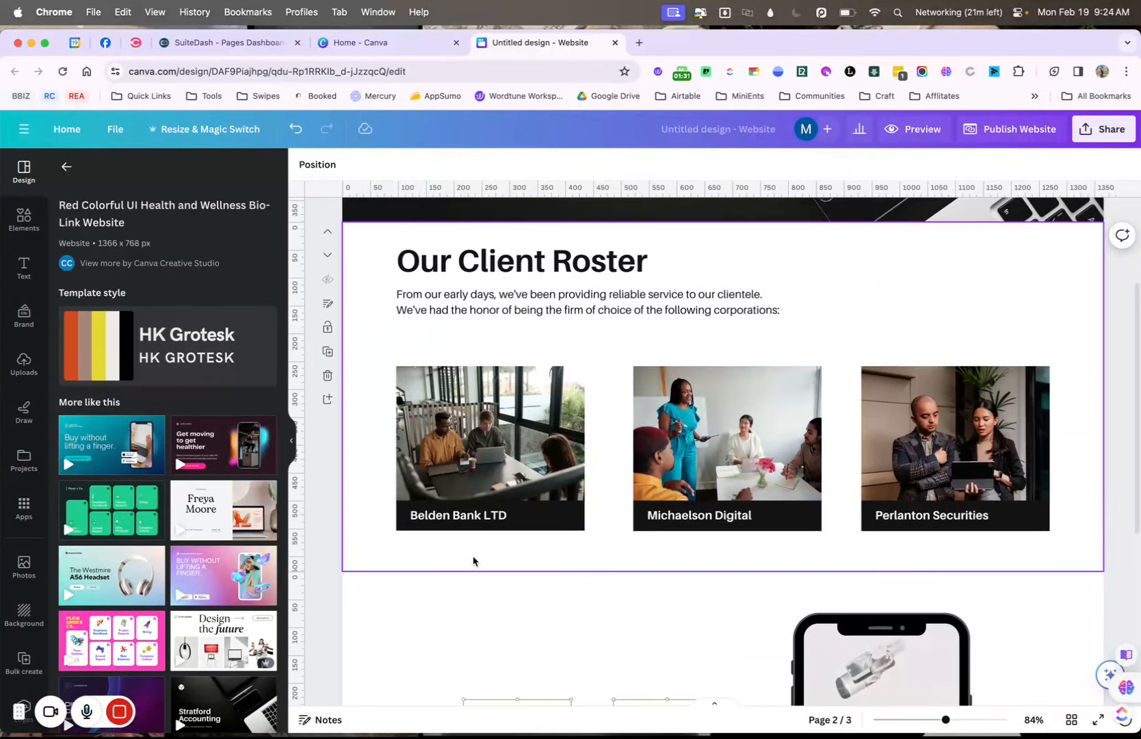
scroll(473, 558, "down", 6)
scroll(474, 561, "down", 2)
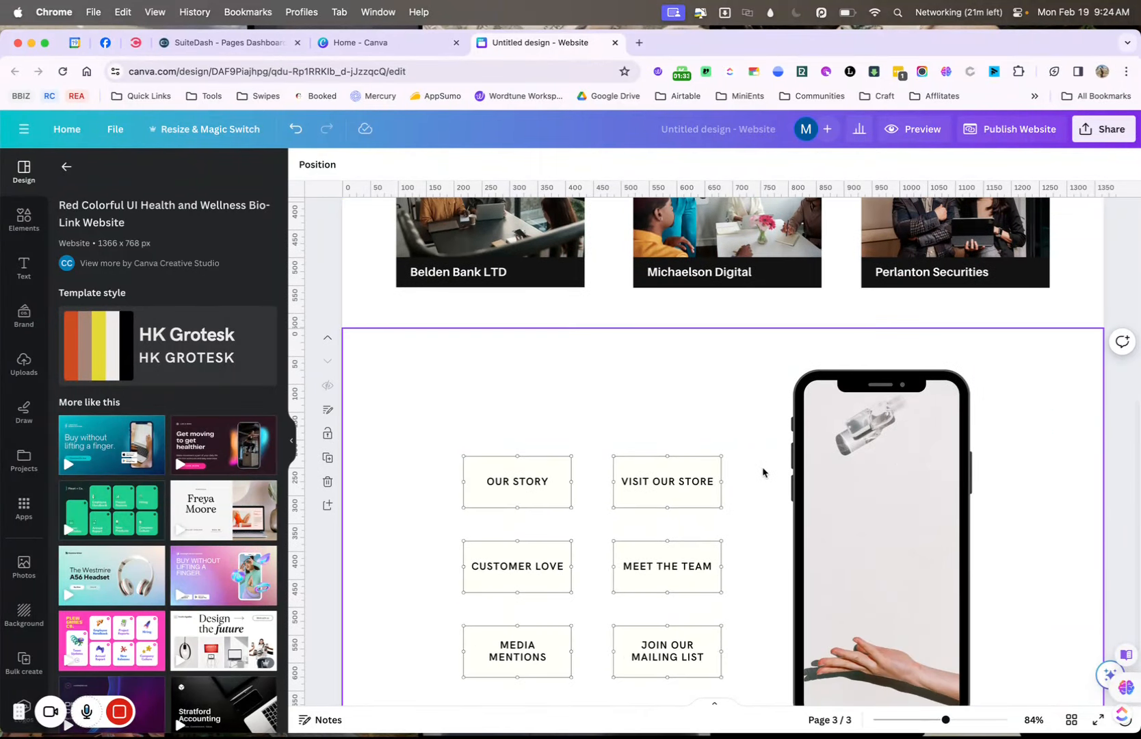
scroll(762, 471, "down", 2)
scroll(762, 471, "up", 2)
scroll(763, 483, "up", 5)
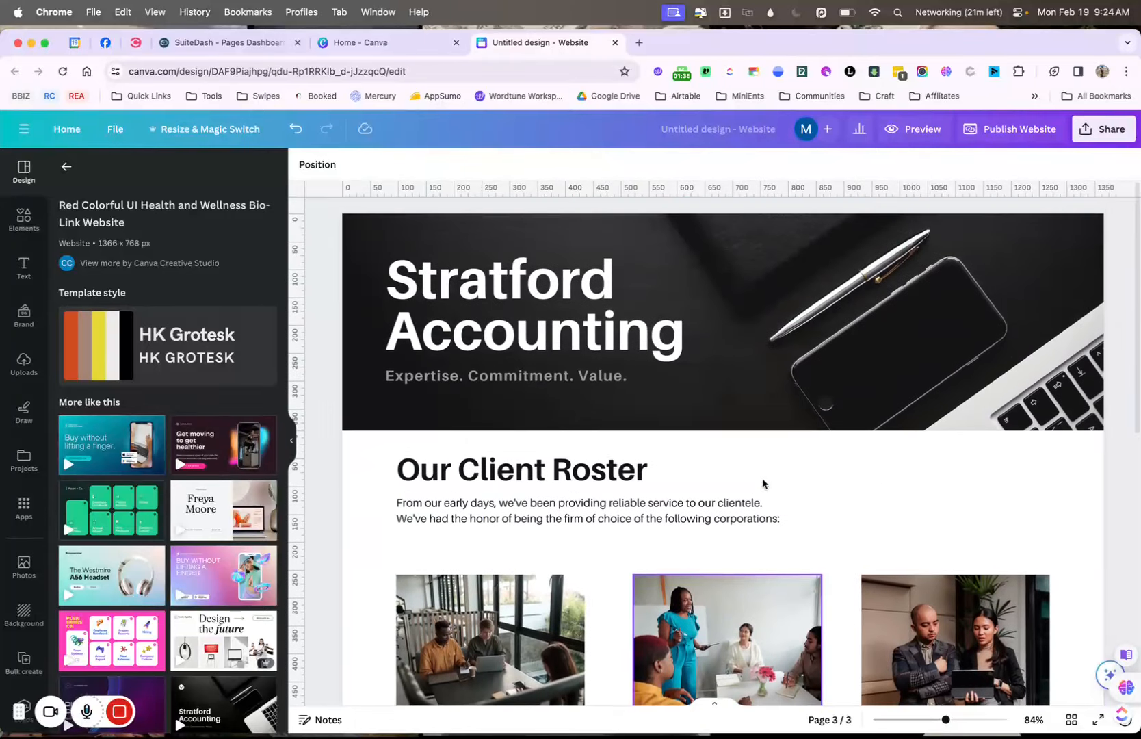
scroll(760, 482, "down", 2)
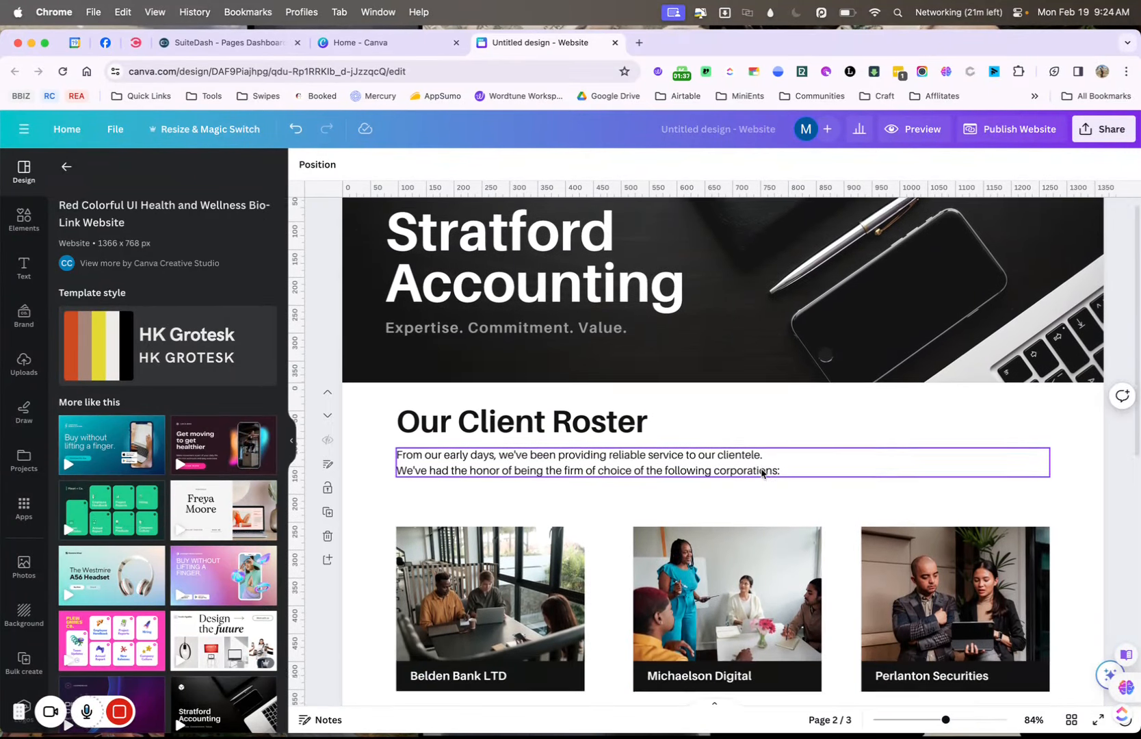
scroll(762, 471, "up", 2)
scroll(927, 526, "down", 5)
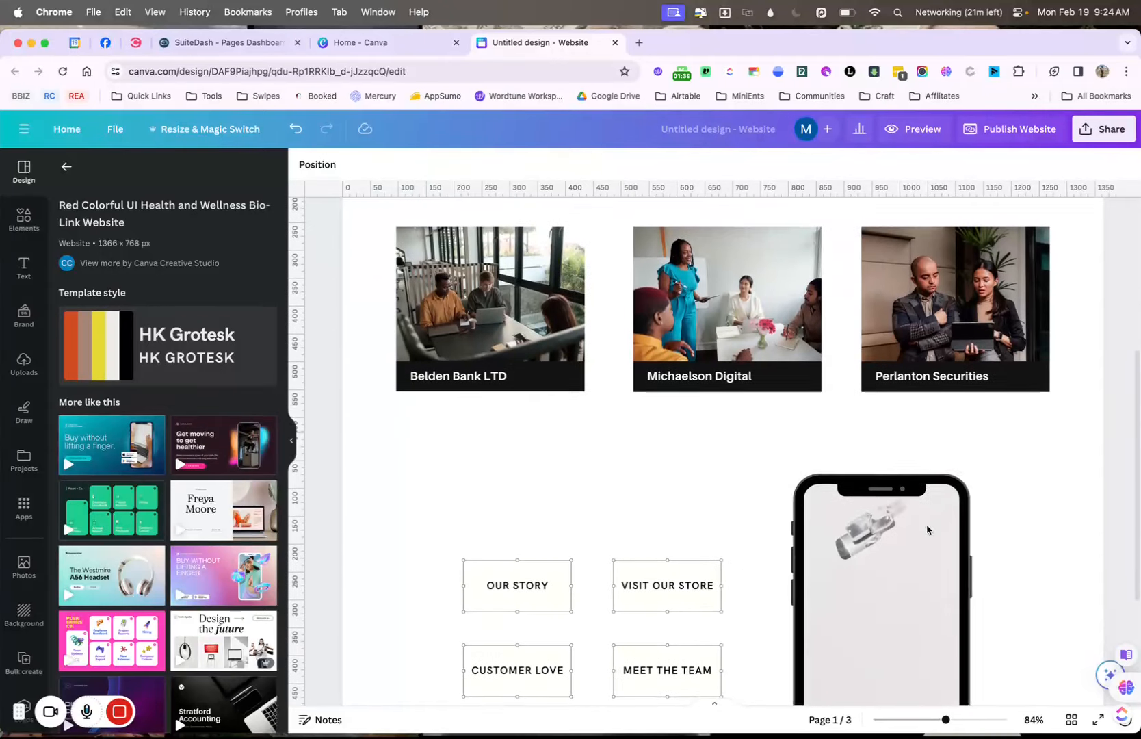
scroll(553, 536, "down", 3)
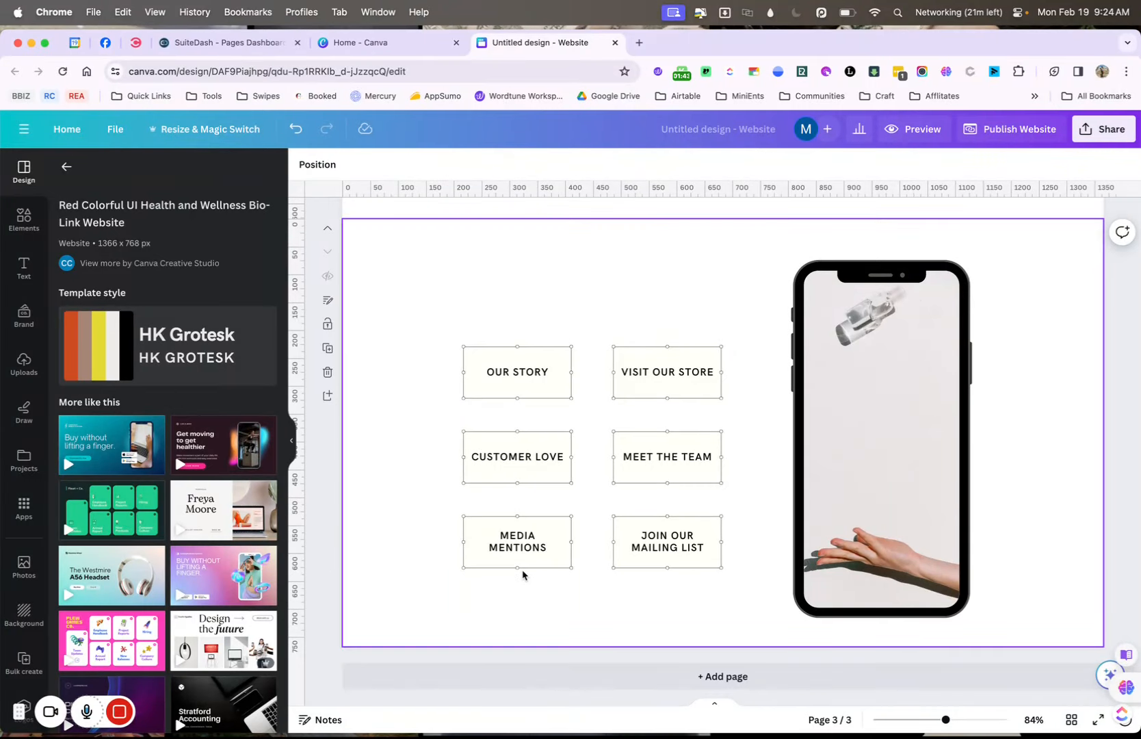
scroll(523, 575, "up", 10)
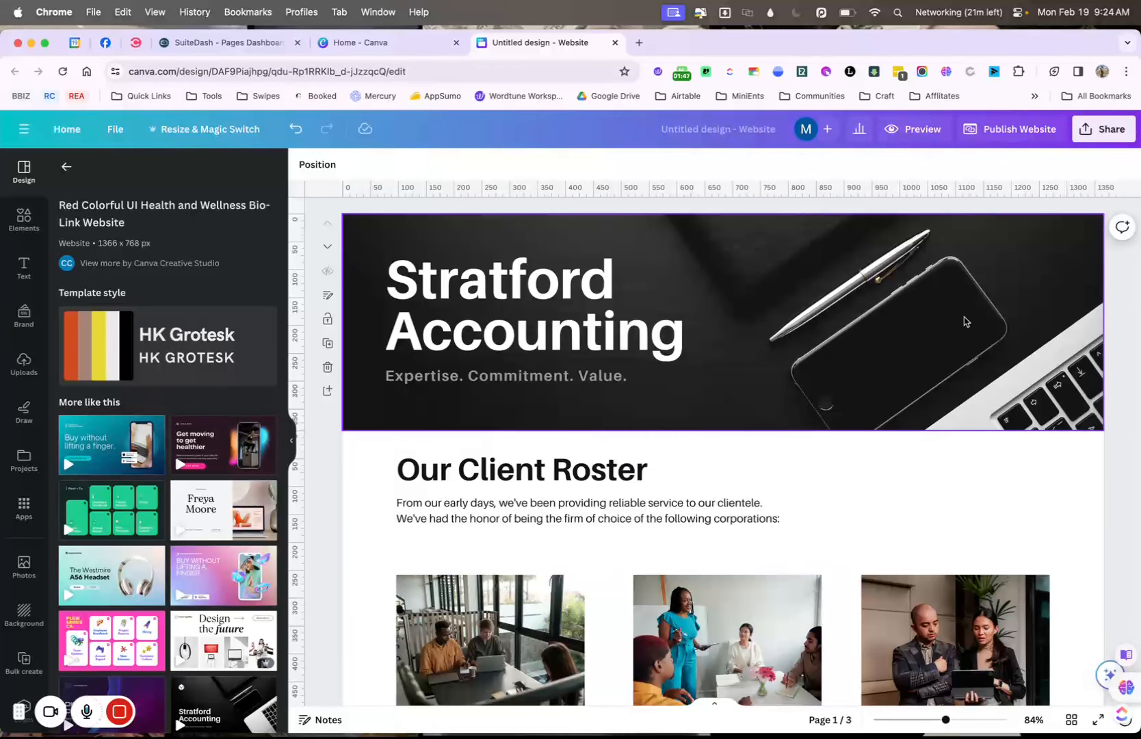
scroll(807, 434, "down", 5)
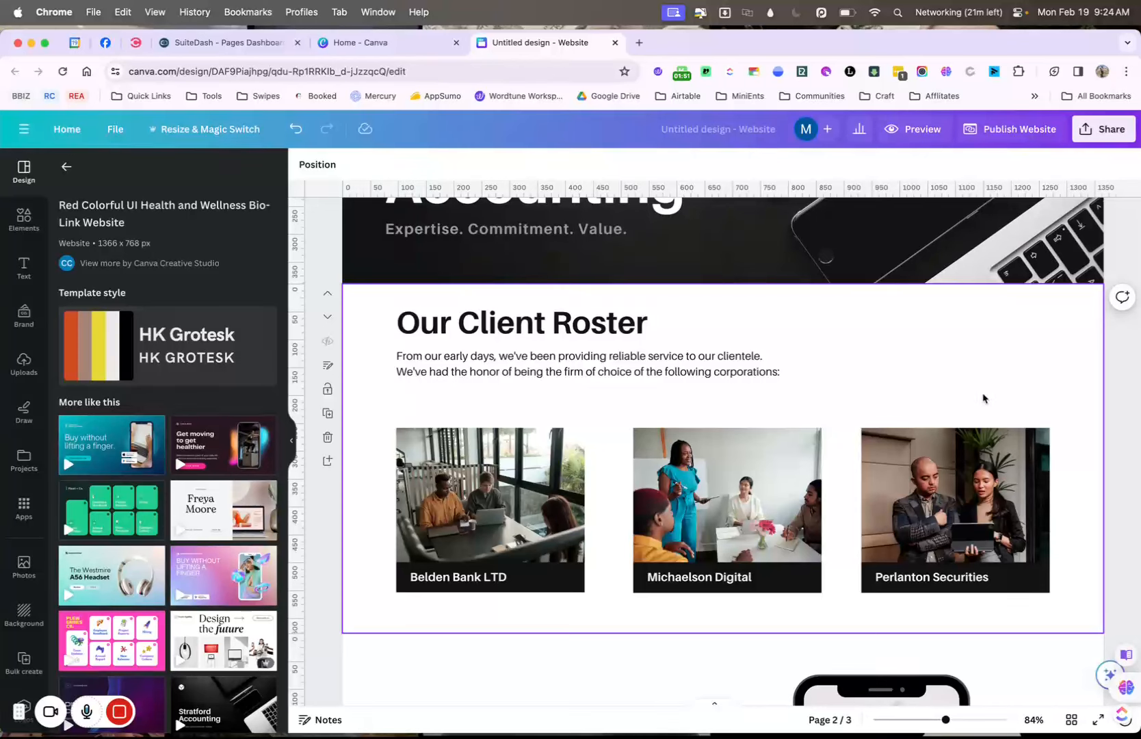
scroll(770, 479, "down", 3)
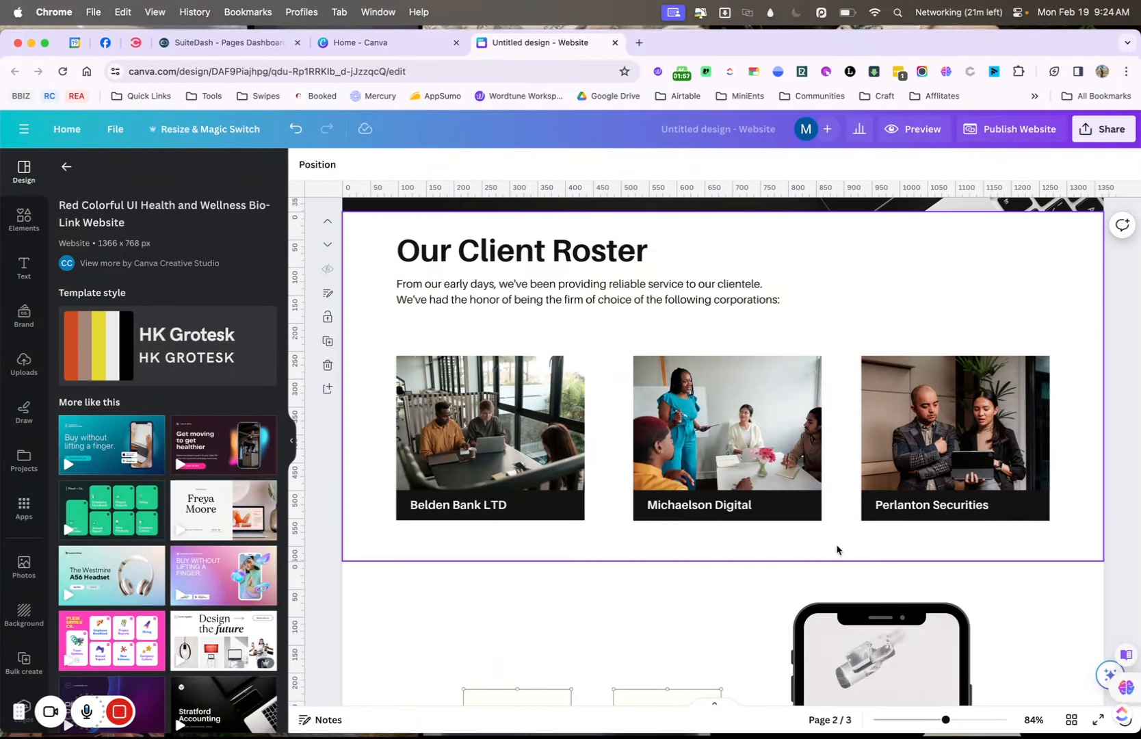
scroll(825, 550, "down", 5)
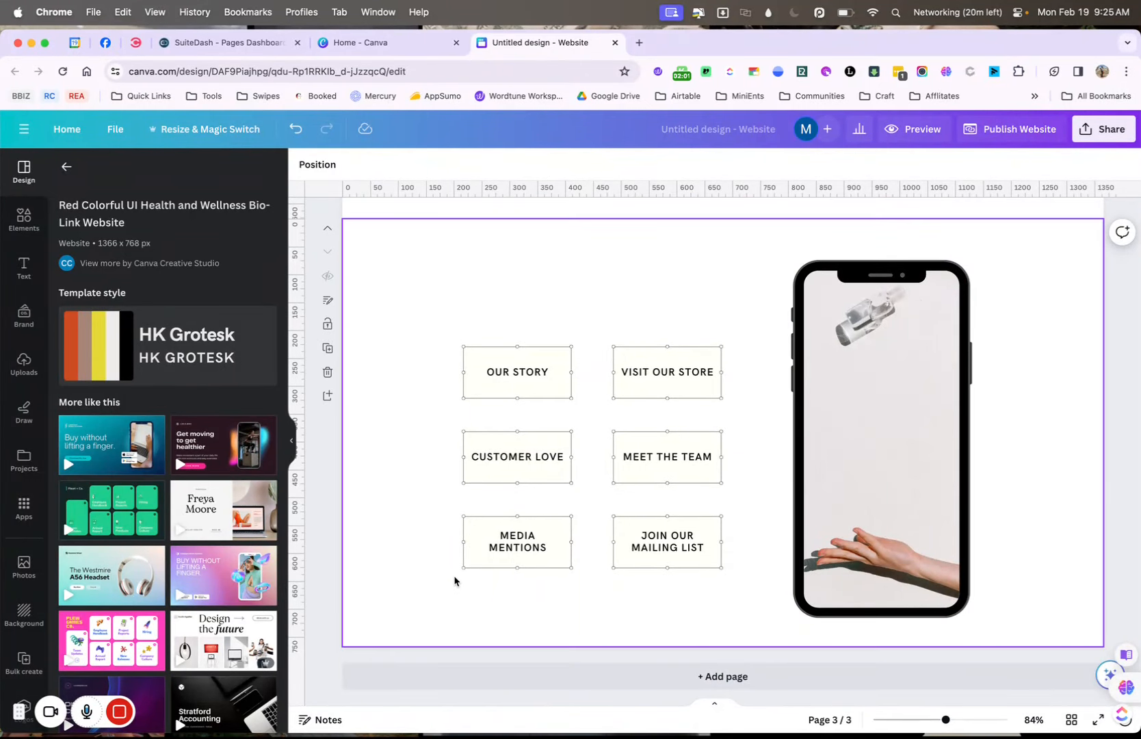
Delete the text labels from the six boxes on the third page and the photo inside the phone mockup.
scroll(525, 426, "up", 2)
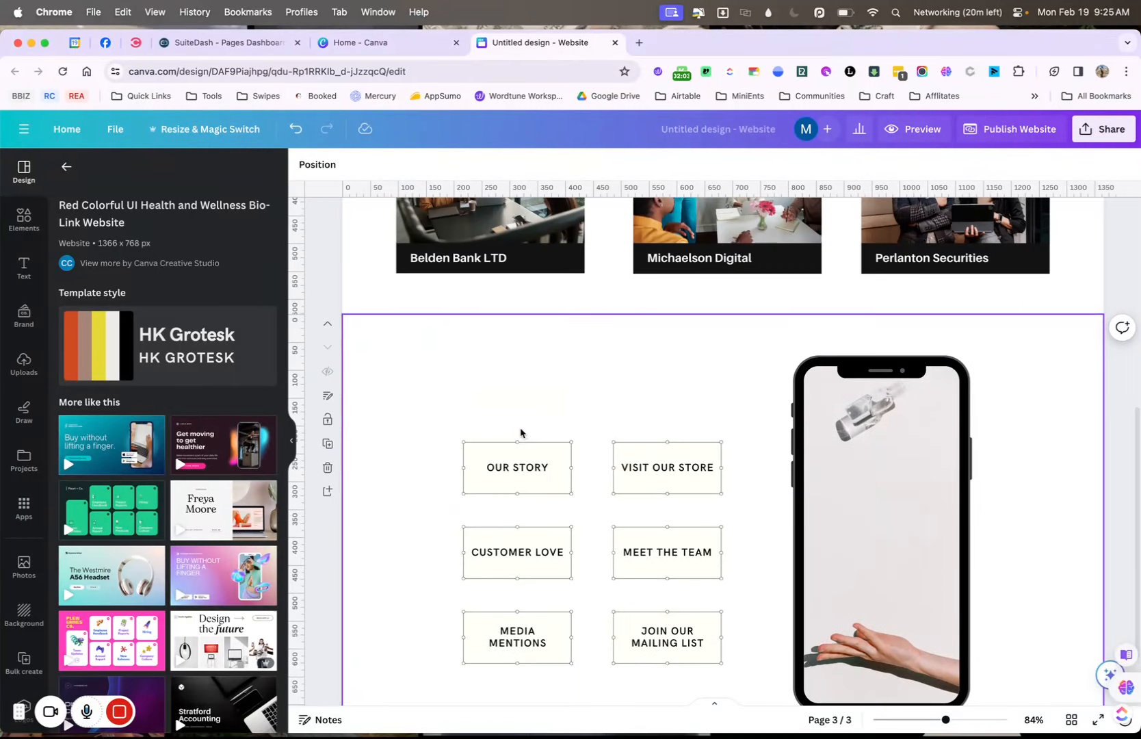
left_click(510, 470)
left_click(693, 467, "shift")
left_click(551, 556, "shift")
left_click(657, 556, "shift")
left_click(528, 636, "shift")
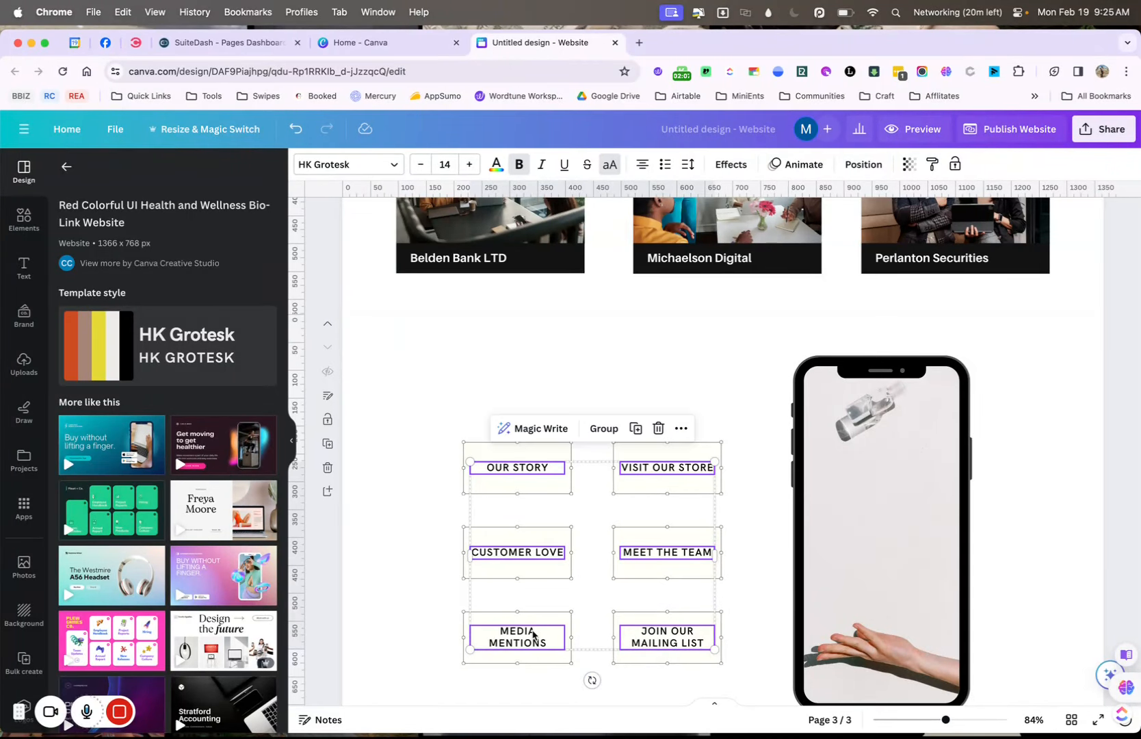
key("Delete")
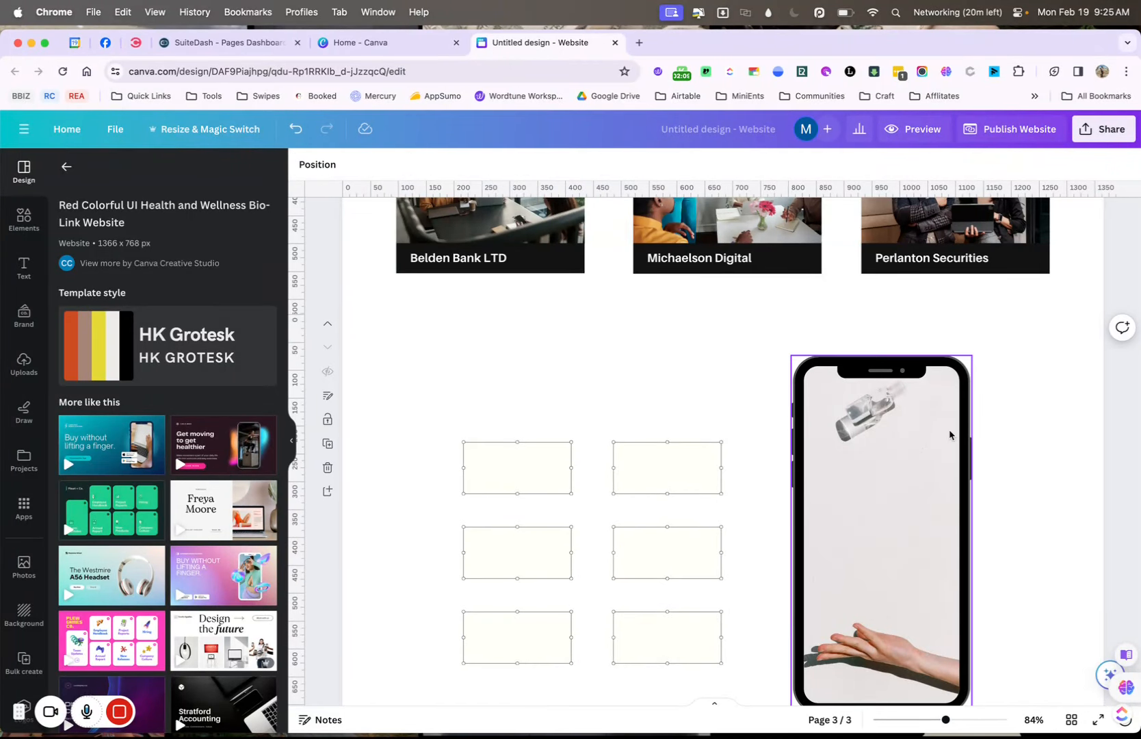
left_click(908, 524)
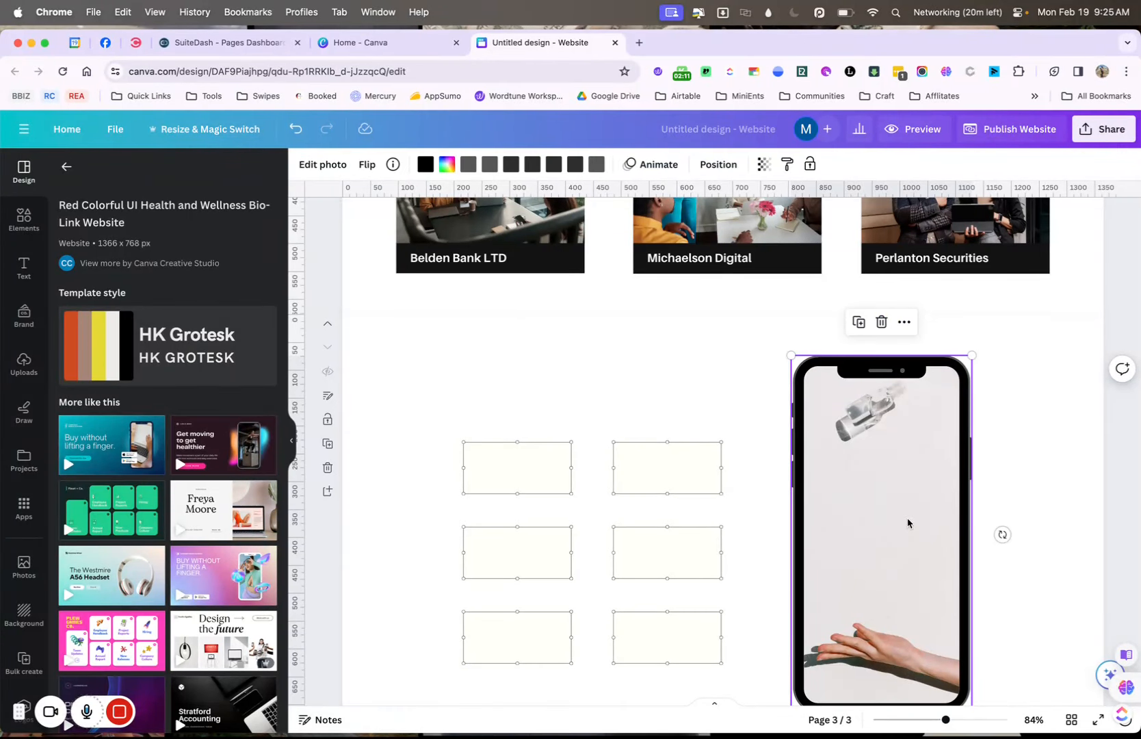
key("Delete")
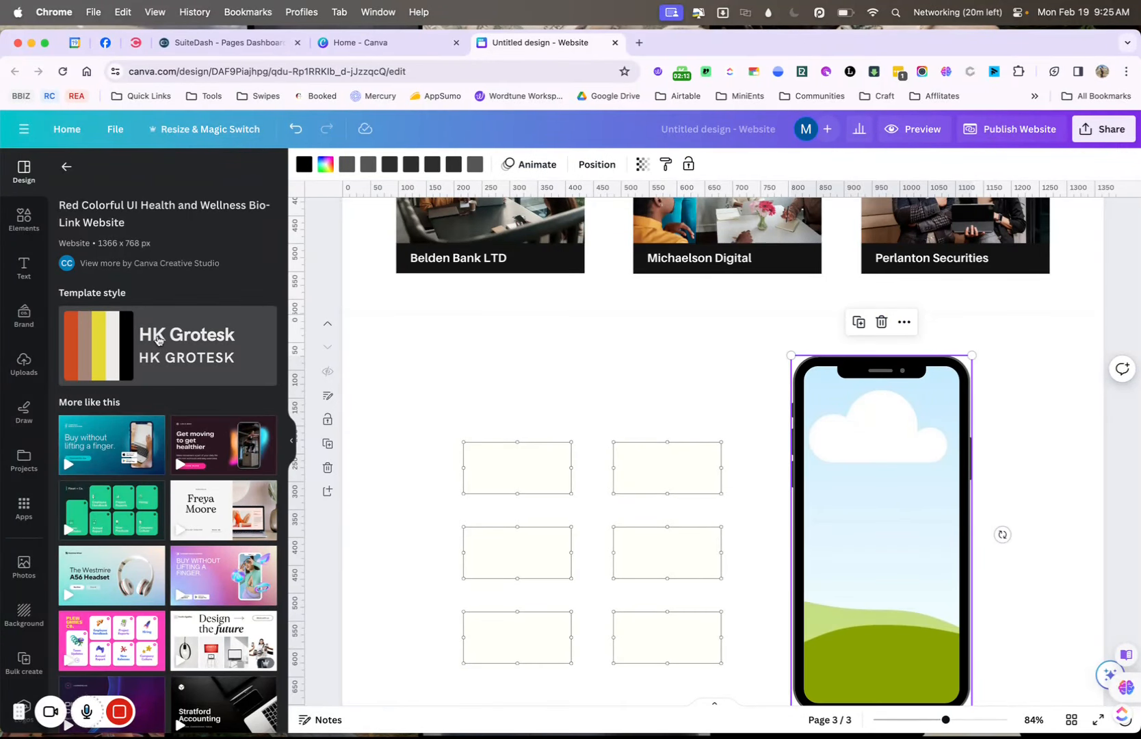
Open the brand kit and switch it to Royal Assistants.
left_click(32, 229)
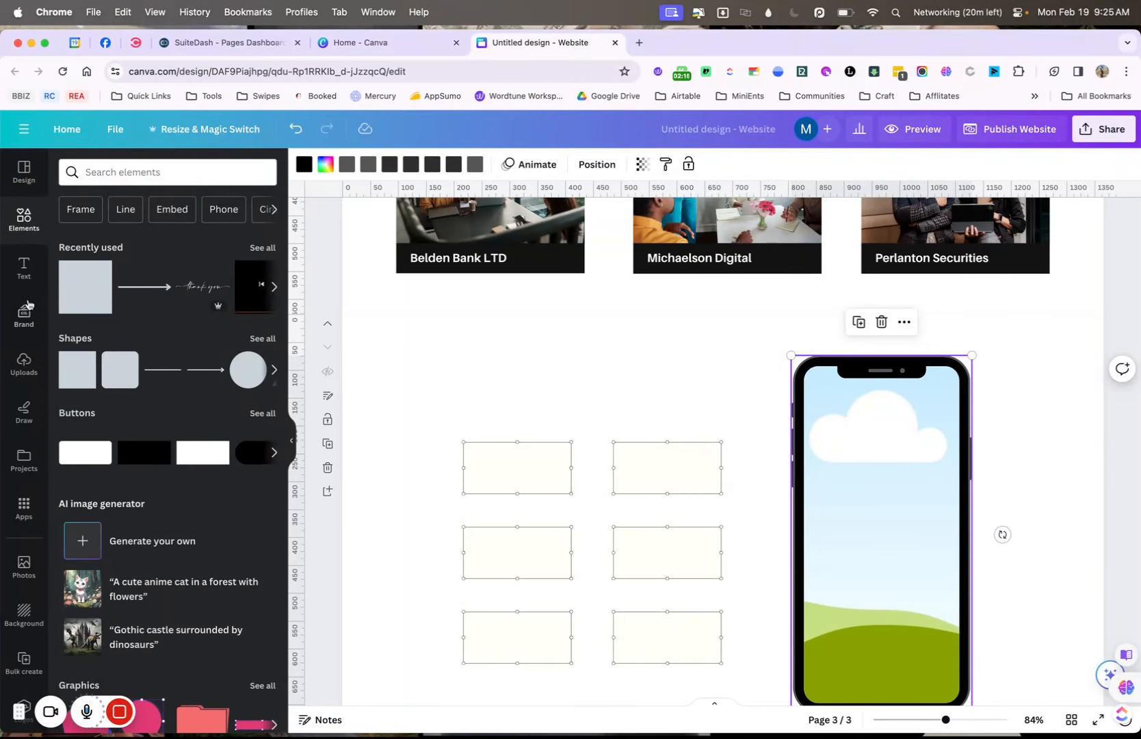
left_click(26, 311)
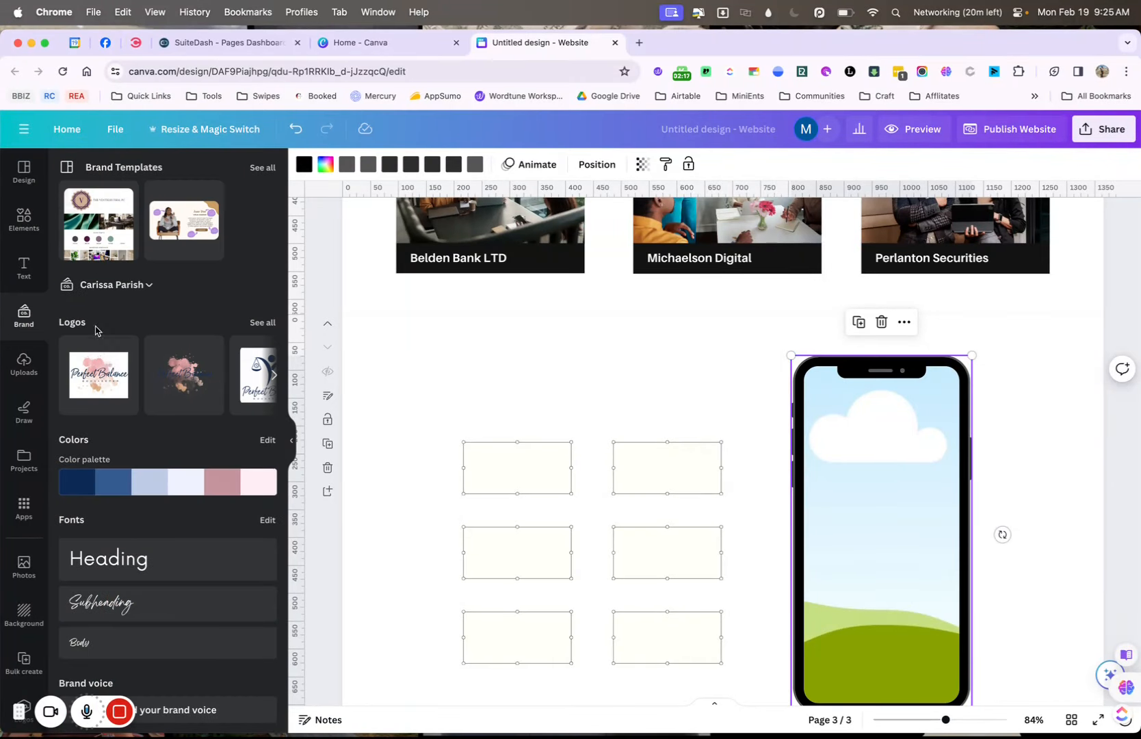
left_click(120, 287)
left_click(719, 367)
left_click(750, 631)
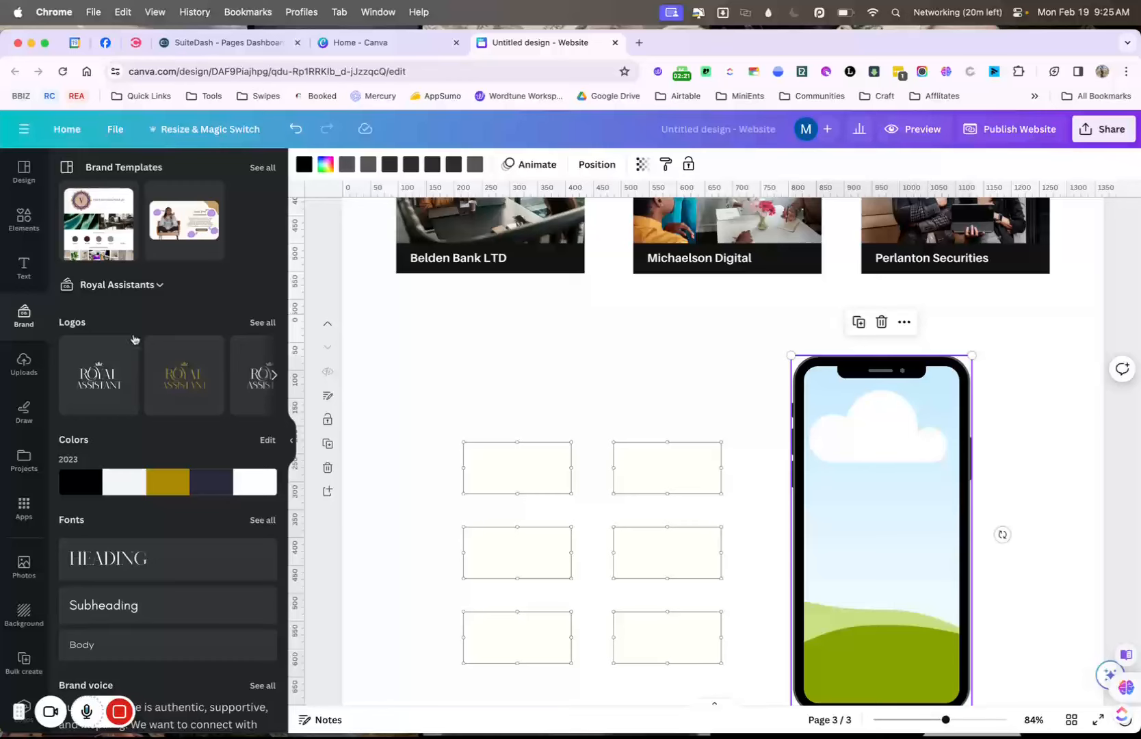
Fill the phone mockup on the third page with the brand photo of the woman in the plaid coat.
scroll(181, 571, "down", 5)
left_click_drag(179, 544, 846, 468)
left_click(982, 438)
scroll(991, 444, "up", 8)
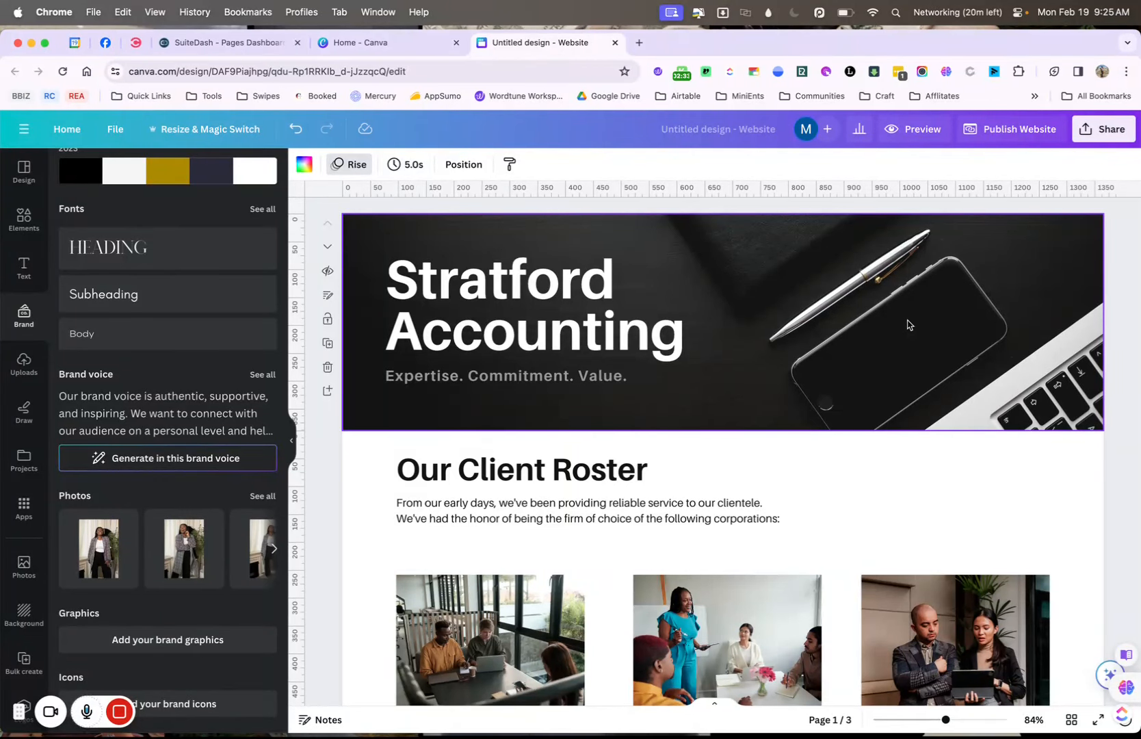
Switch to SuiteDash, start a new portal page and assign it to the Inventory category / menu group.
left_click_drag(274, 54, 405, 53)
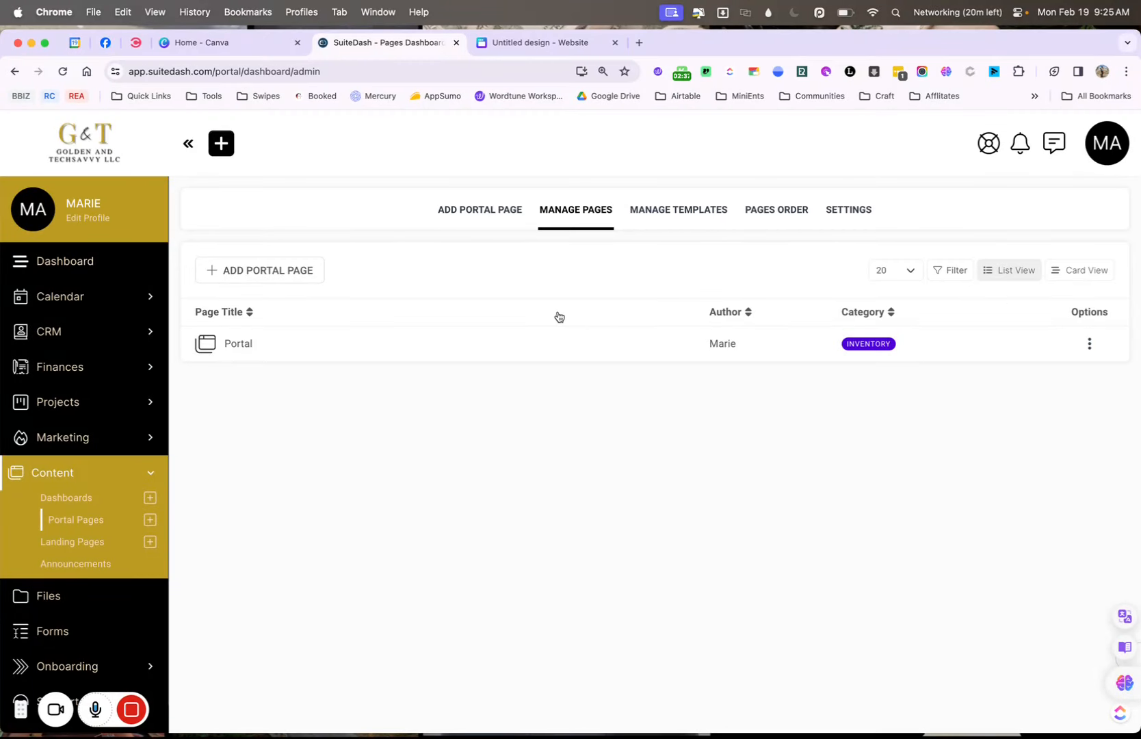
left_click(307, 272)
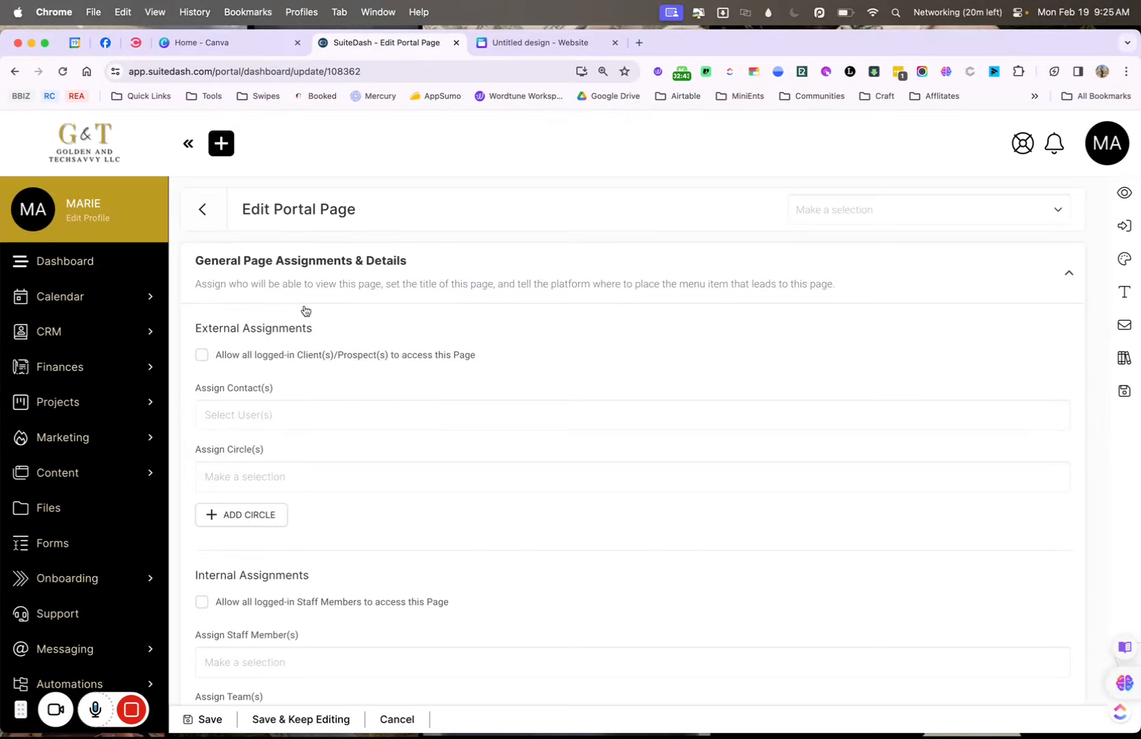
scroll(302, 520, "down", 5)
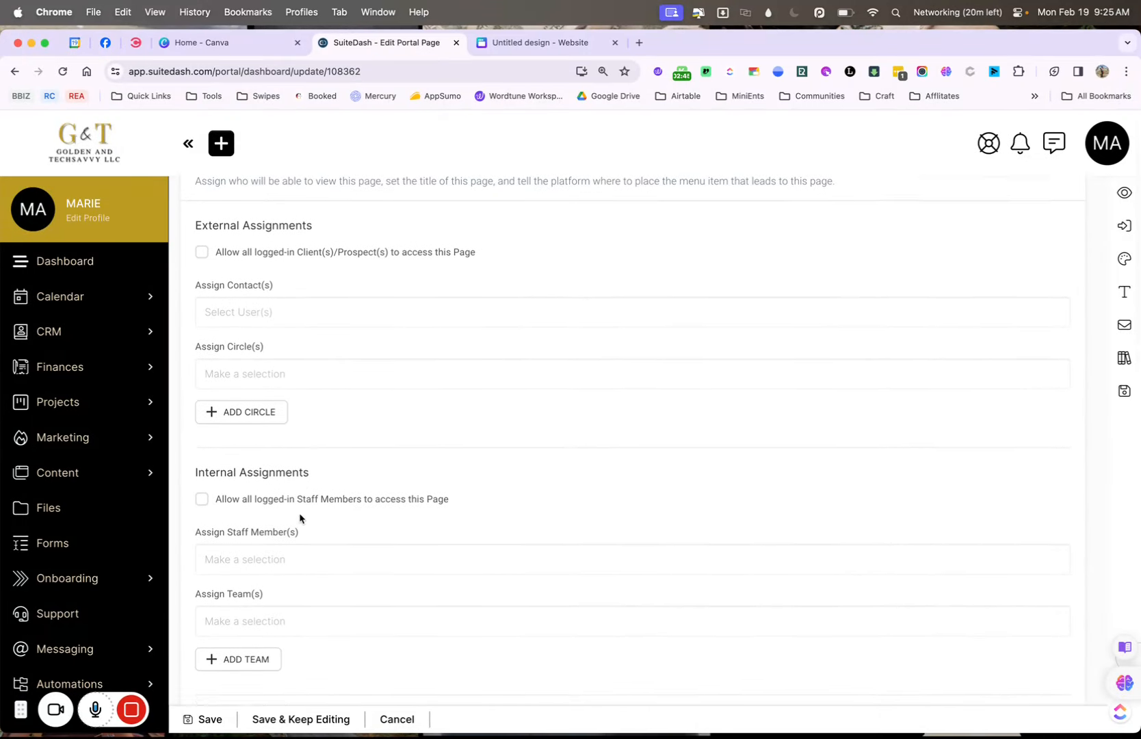
scroll(300, 513, "down", 5)
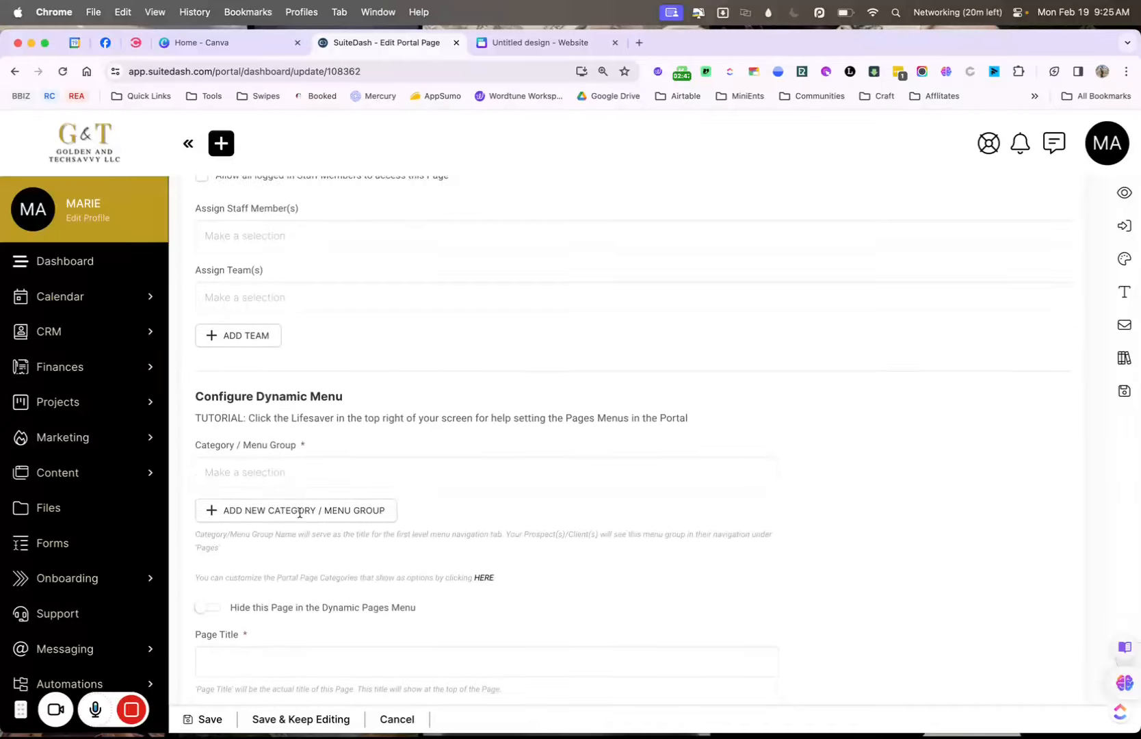
scroll(299, 512, "down", 2)
left_click(301, 398)
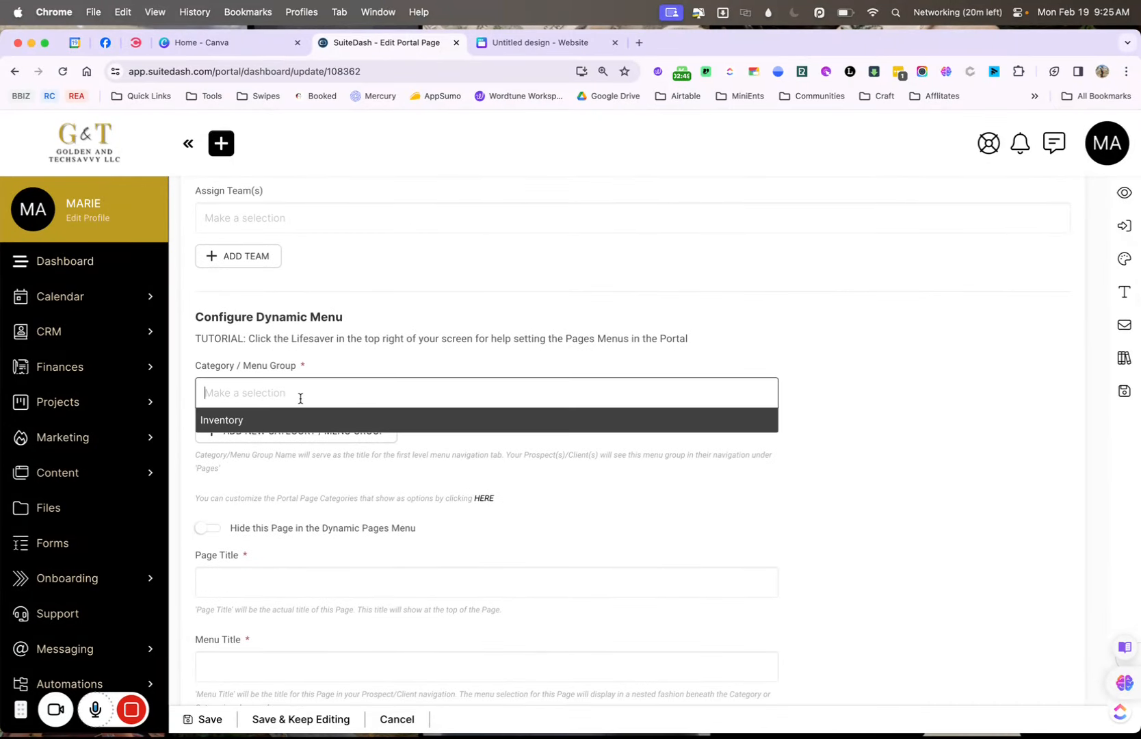
left_click(292, 420)
Hide the portal page in the dynamic pages menu and title it Test.
scroll(307, 497, "down", 4)
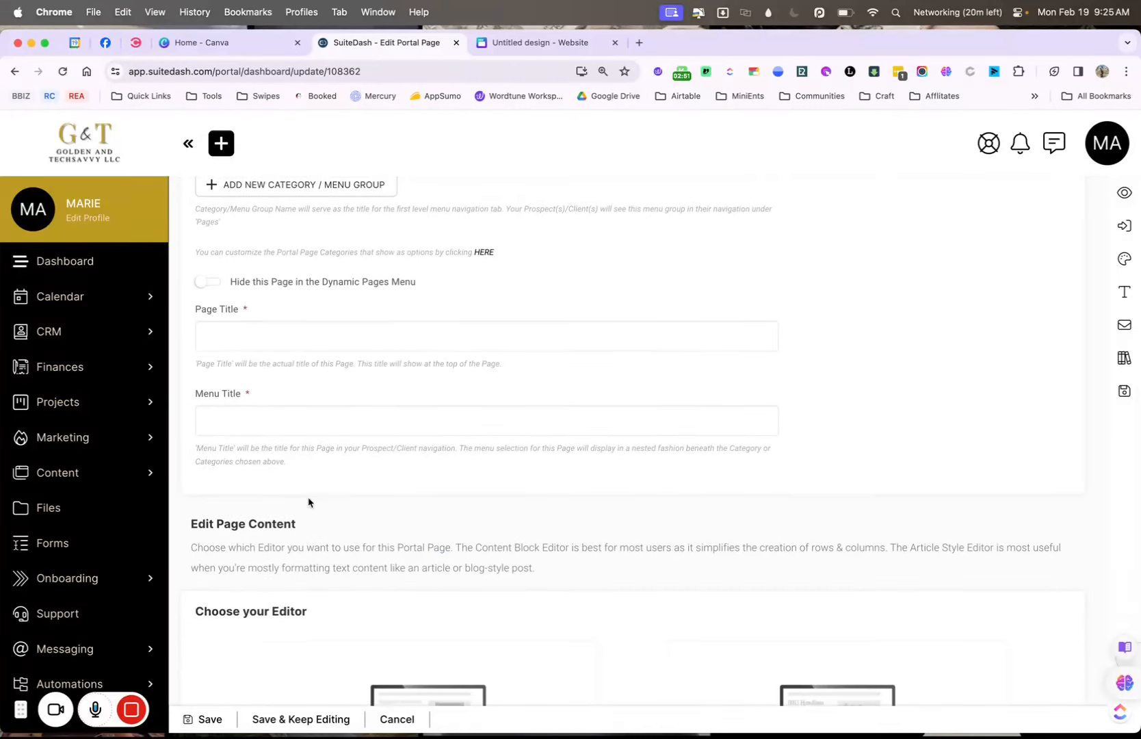
left_click(228, 337)
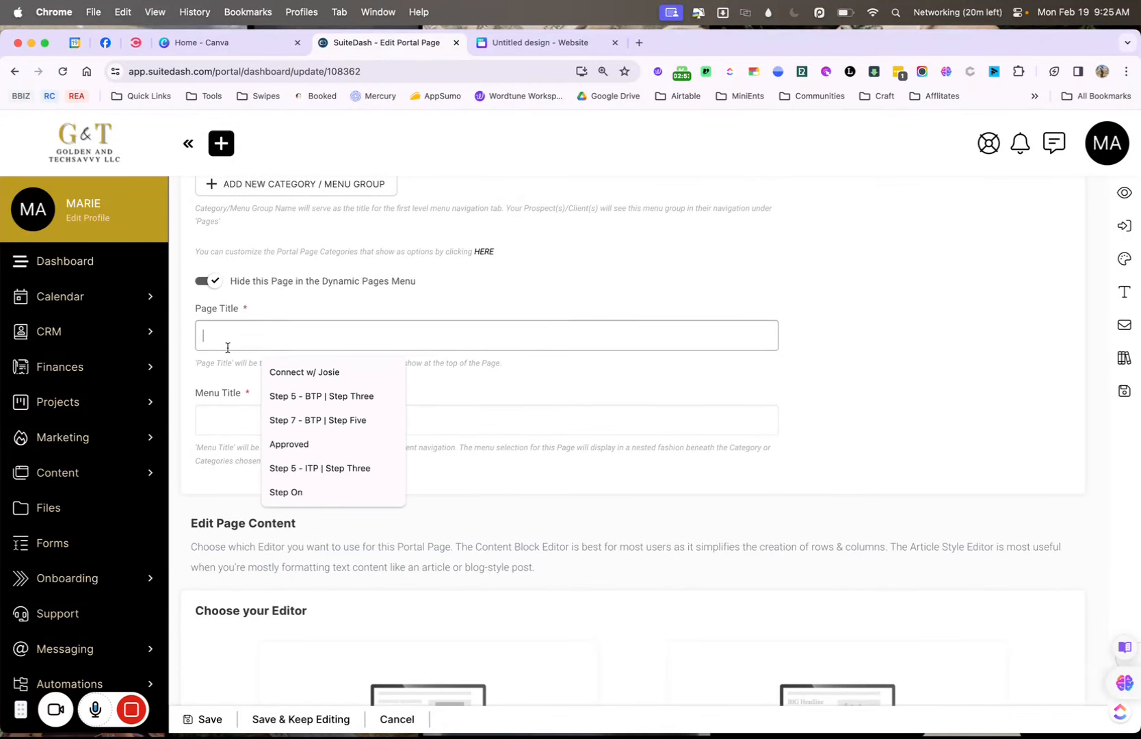
type("Test")
Choose the Content Block Editor for the page and replace its default text row with a new 1 column row.
scroll(272, 560, "down", 6)
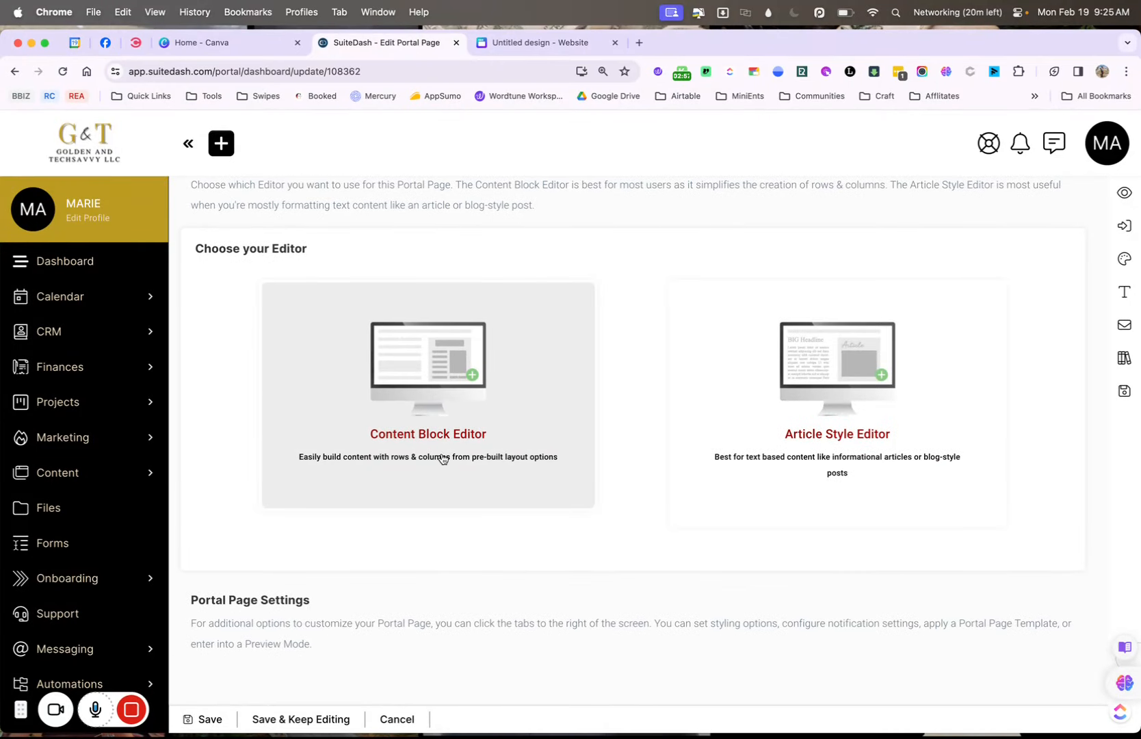
left_click(443, 460)
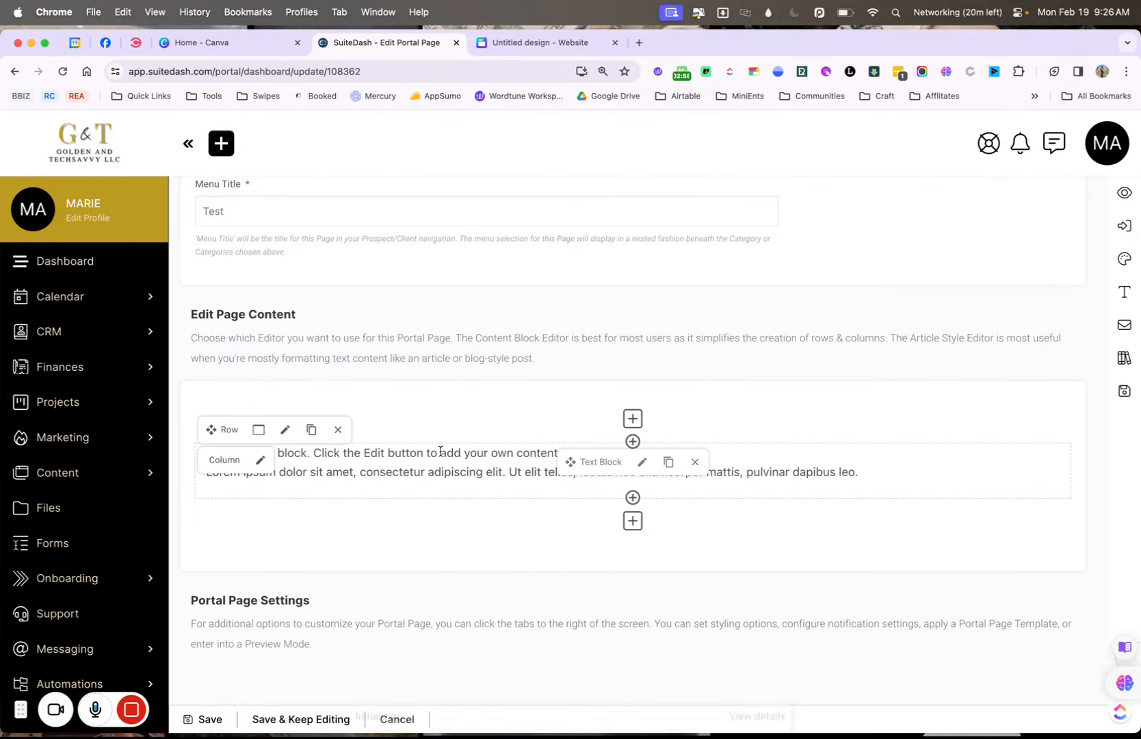
left_click(693, 464)
left_click(339, 454)
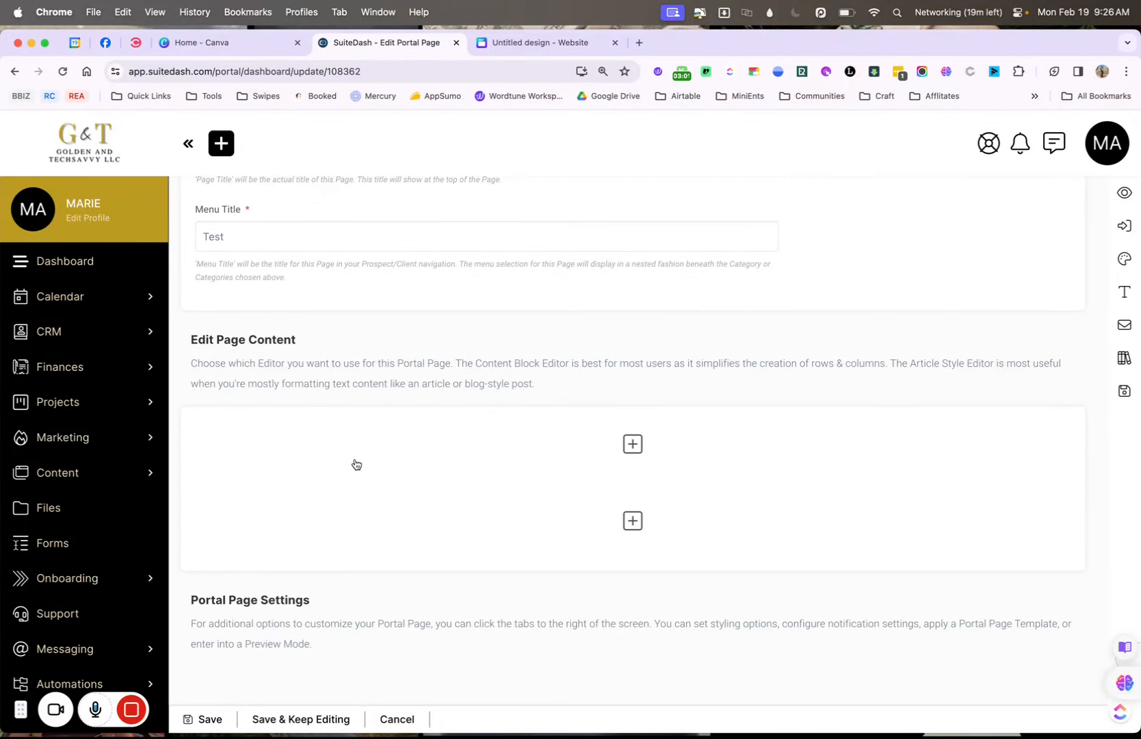
left_click(345, 465)
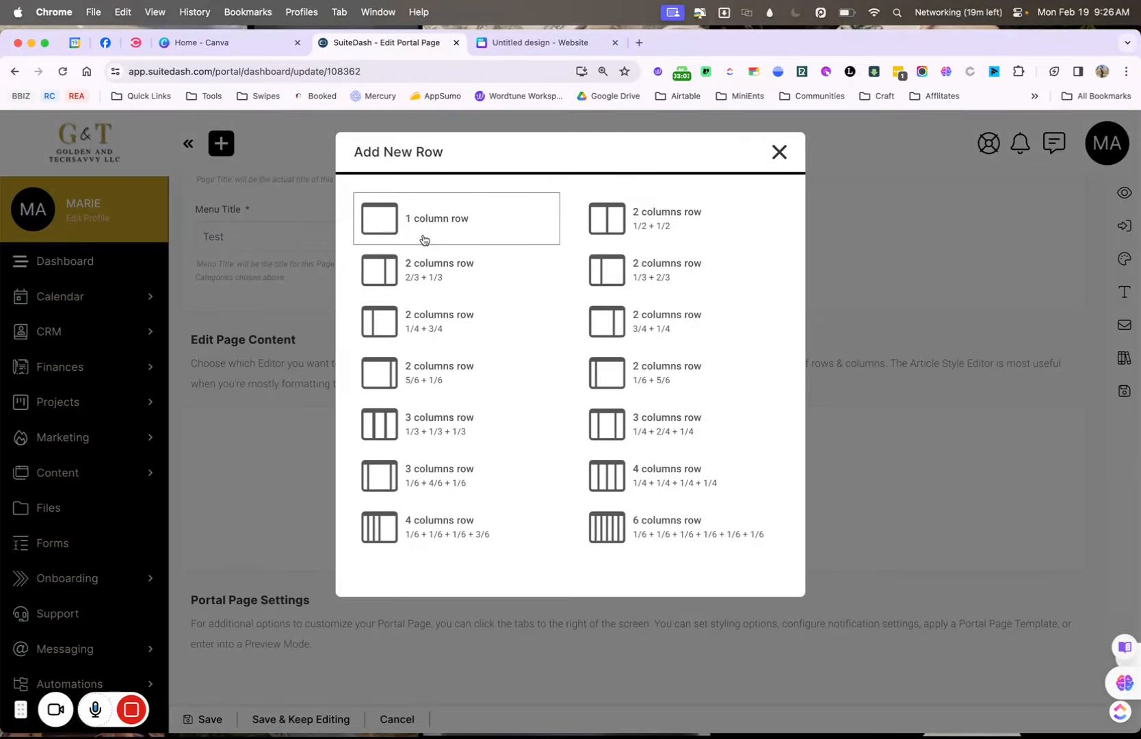
left_click(424, 239)
Switch to the Canva design, review its section layout and move the phone mockup on the third page further right.
left_click(538, 47)
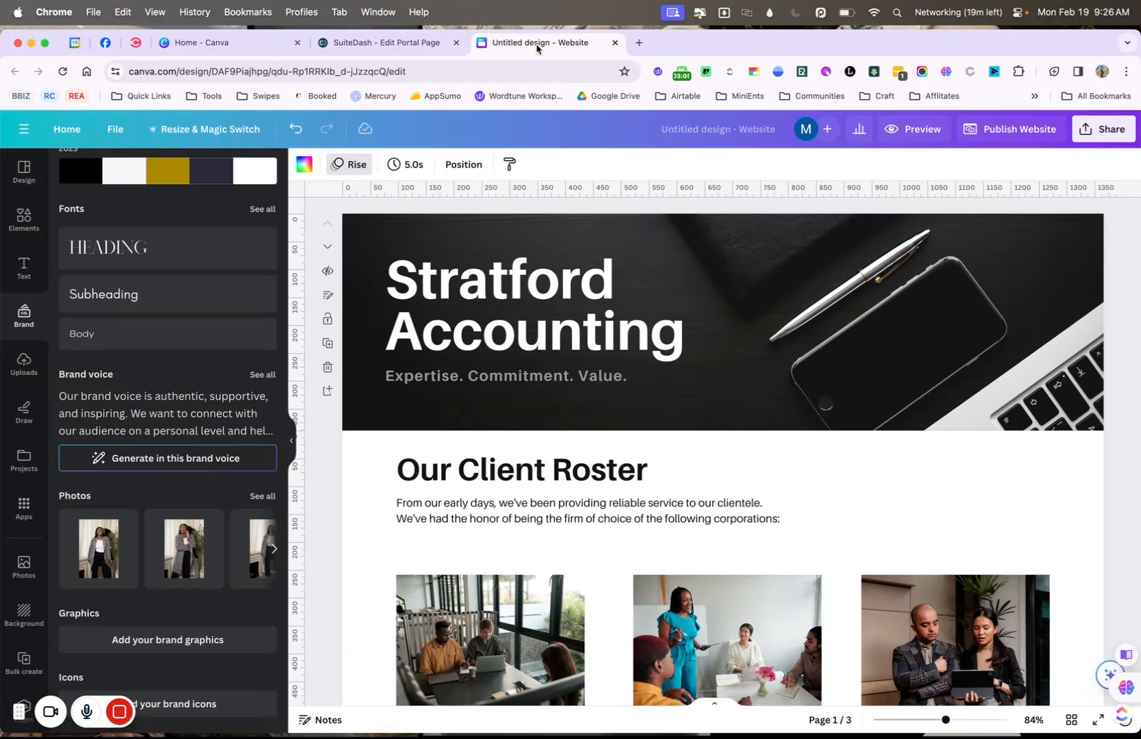
scroll(570, 507, "down", 3)
scroll(569, 507, "down", 4)
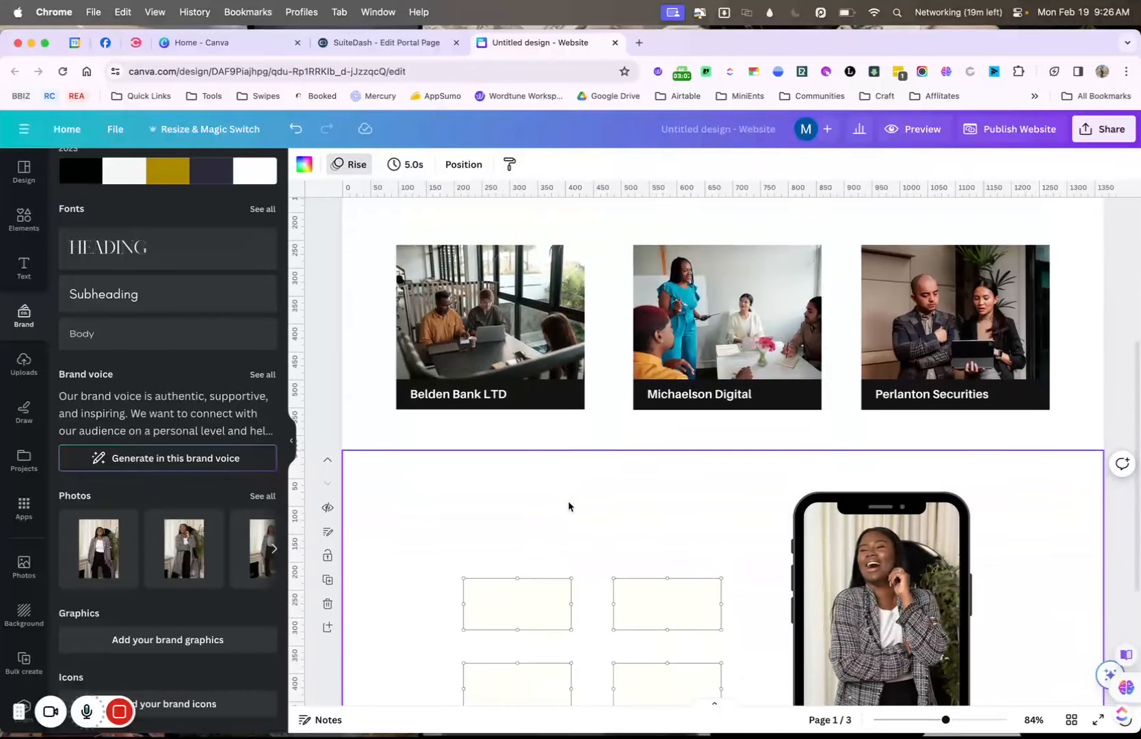
scroll(568, 500, "up", 7)
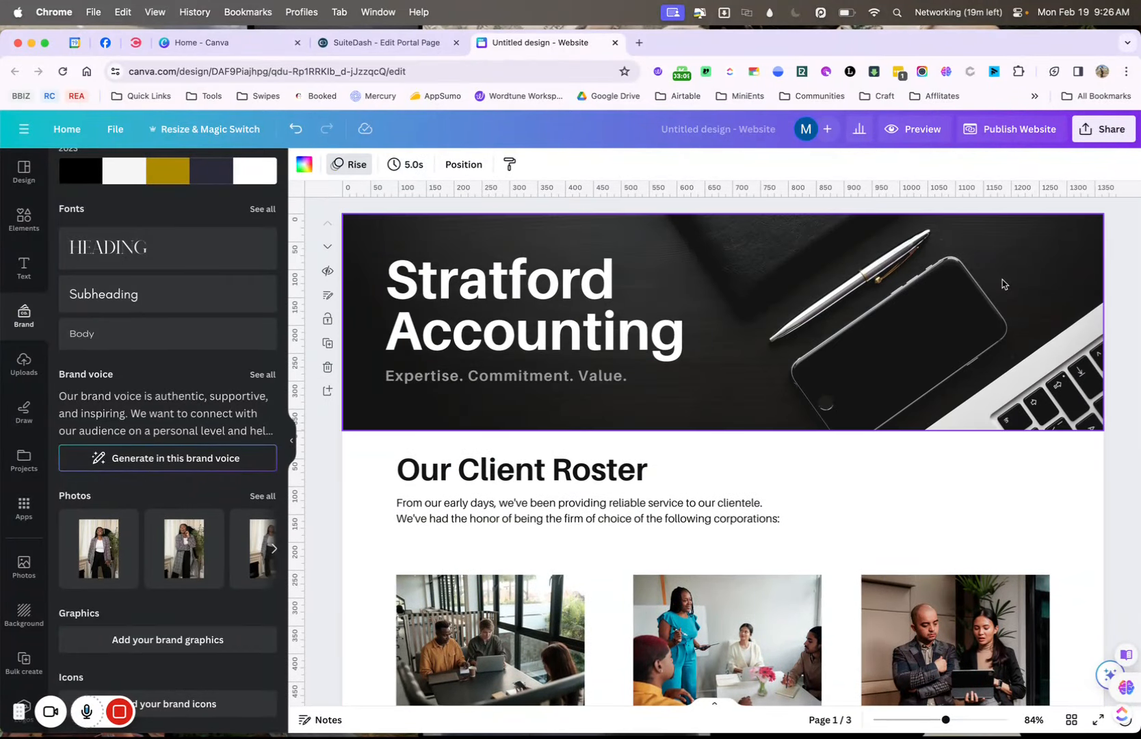
scroll(693, 509, "down", 2)
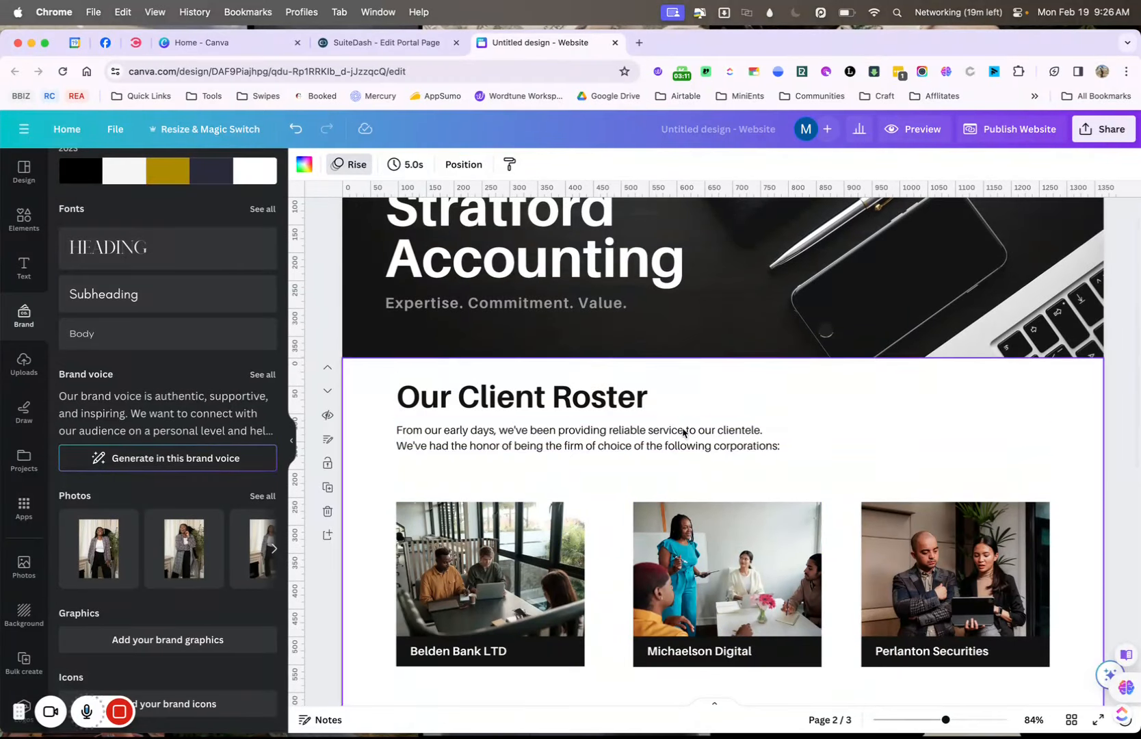
scroll(588, 526, "down", 3)
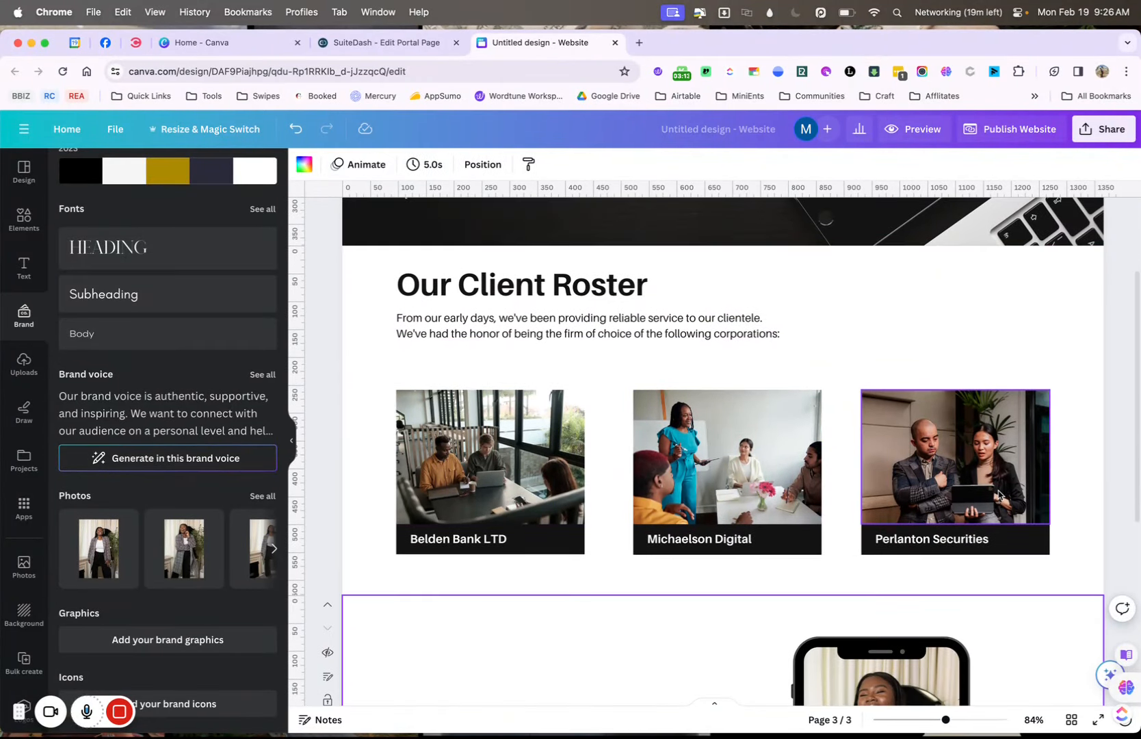
scroll(999, 494, "down", 3)
scroll(606, 649, "down", 3)
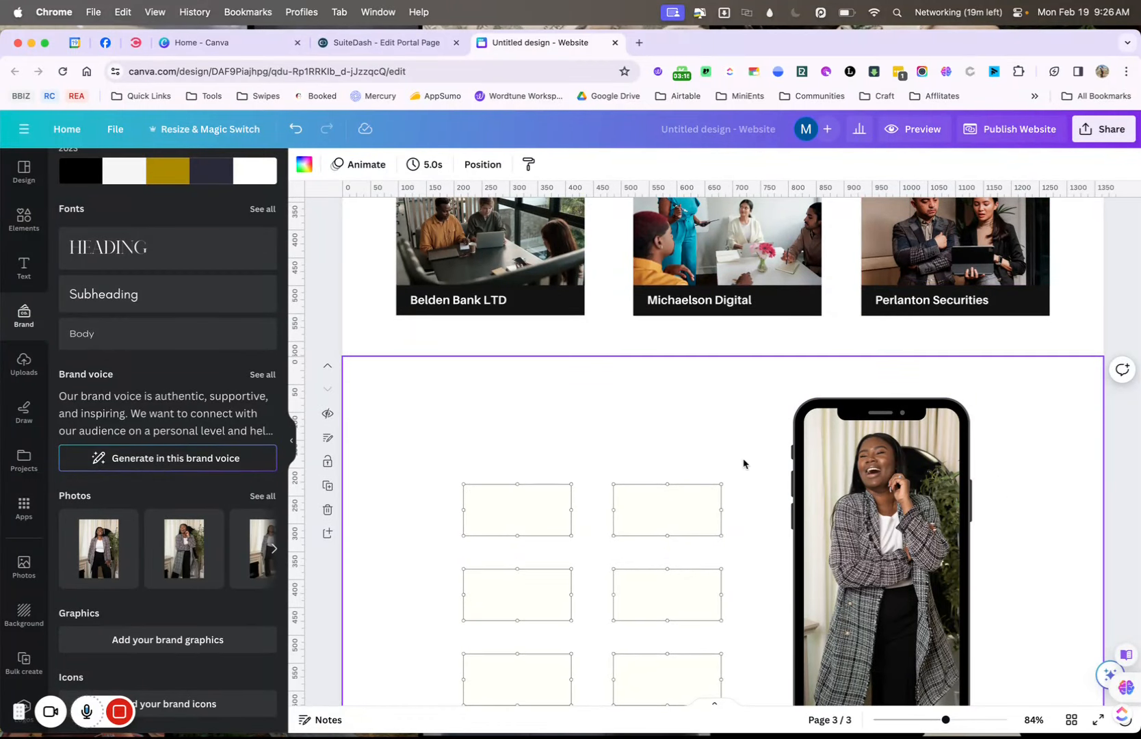
scroll(744, 463, "down", 1)
left_click_drag(832, 471, 888, 470)
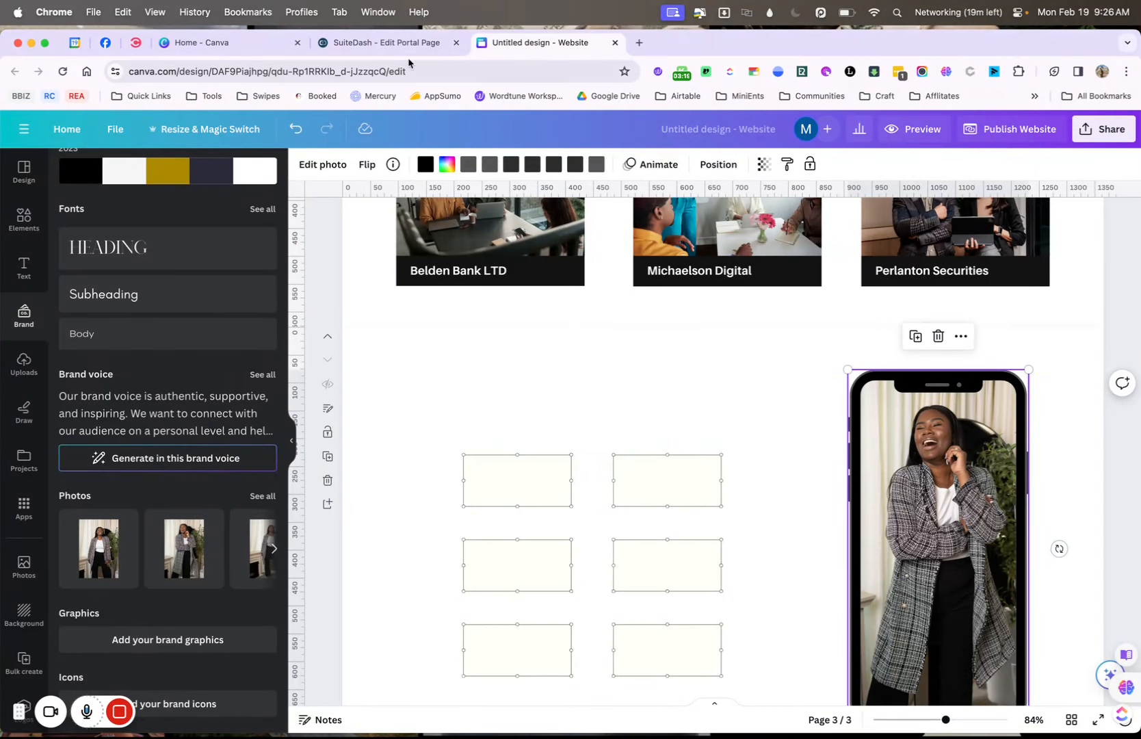
Switch to SuiteDash and add a 3 columns row (1/3 + 1/3 + 1/3) followed by a 2 columns row (3/4 + 1/4).
left_click(384, 42)
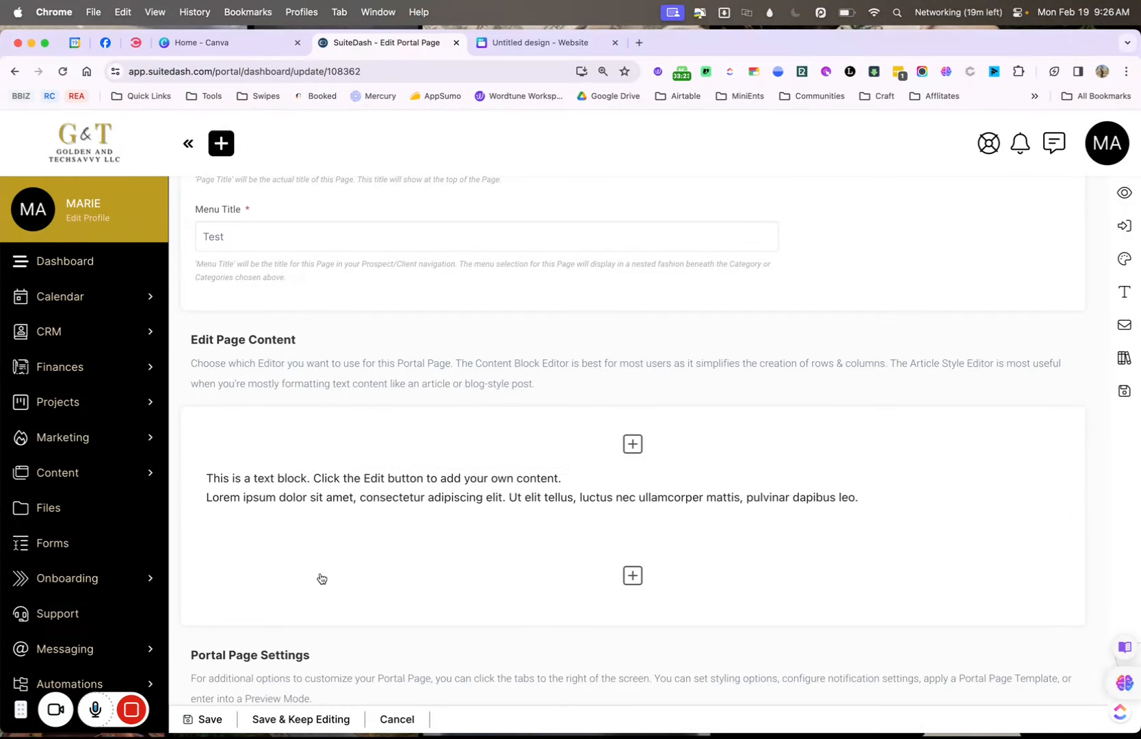
left_click(633, 577)
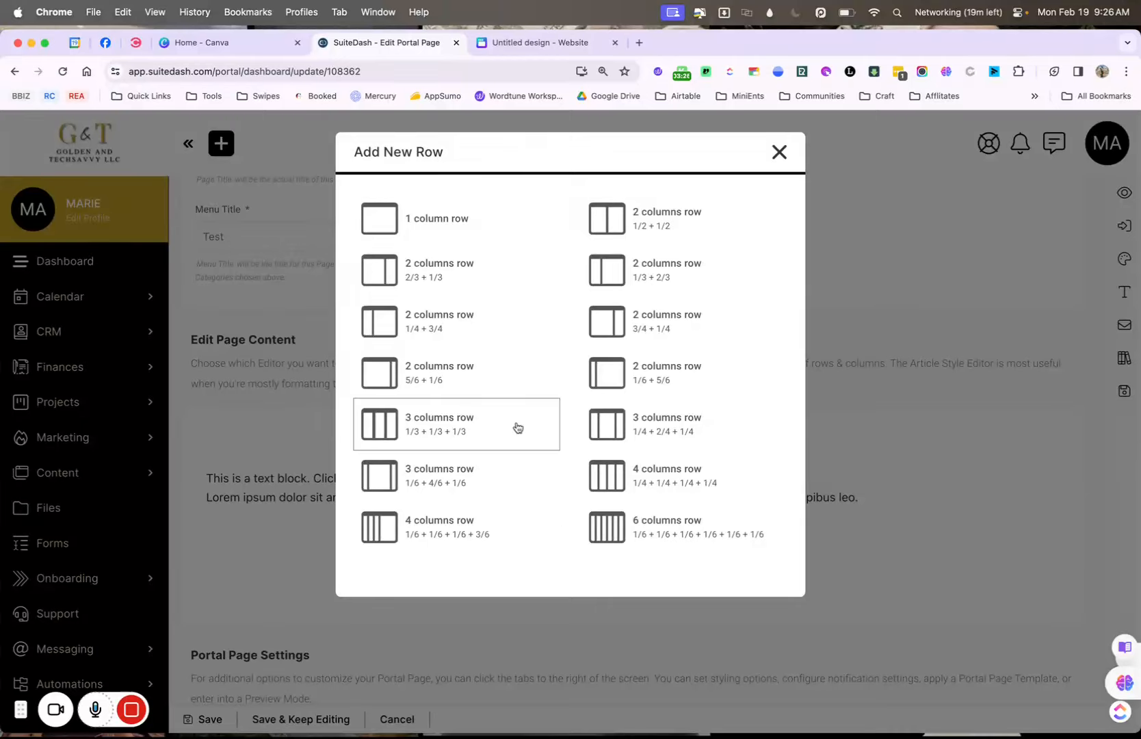
left_click(517, 428)
scroll(527, 554, "down", 4)
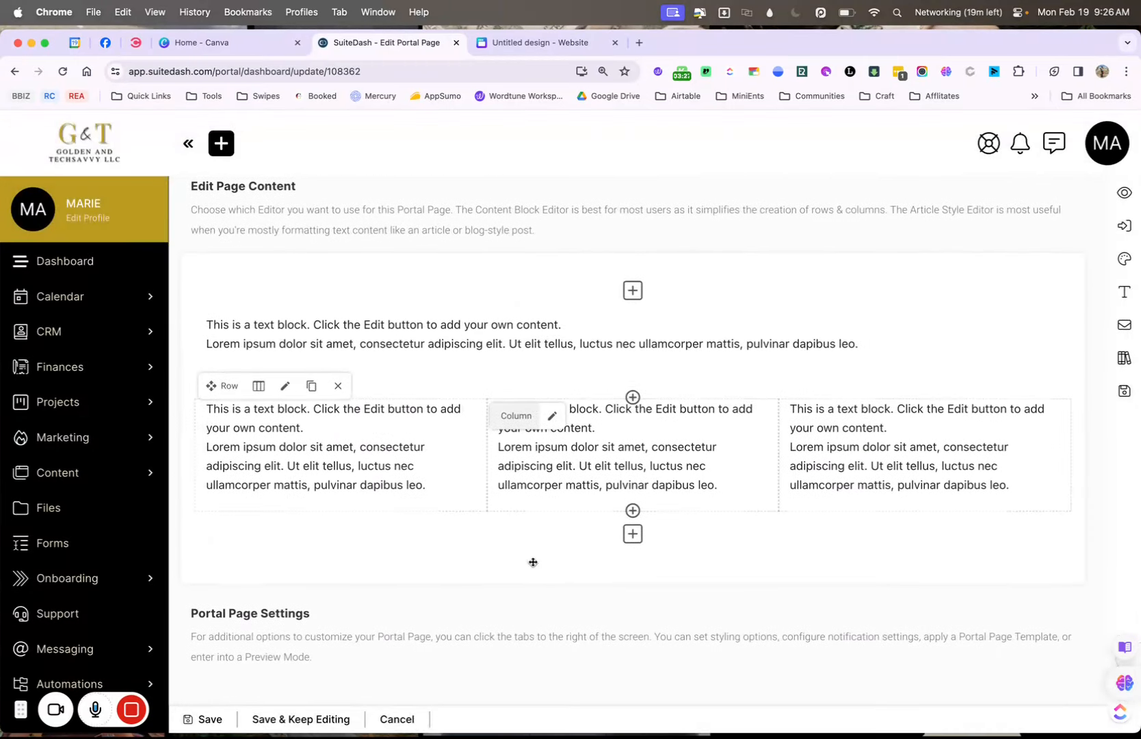
left_click(632, 532)
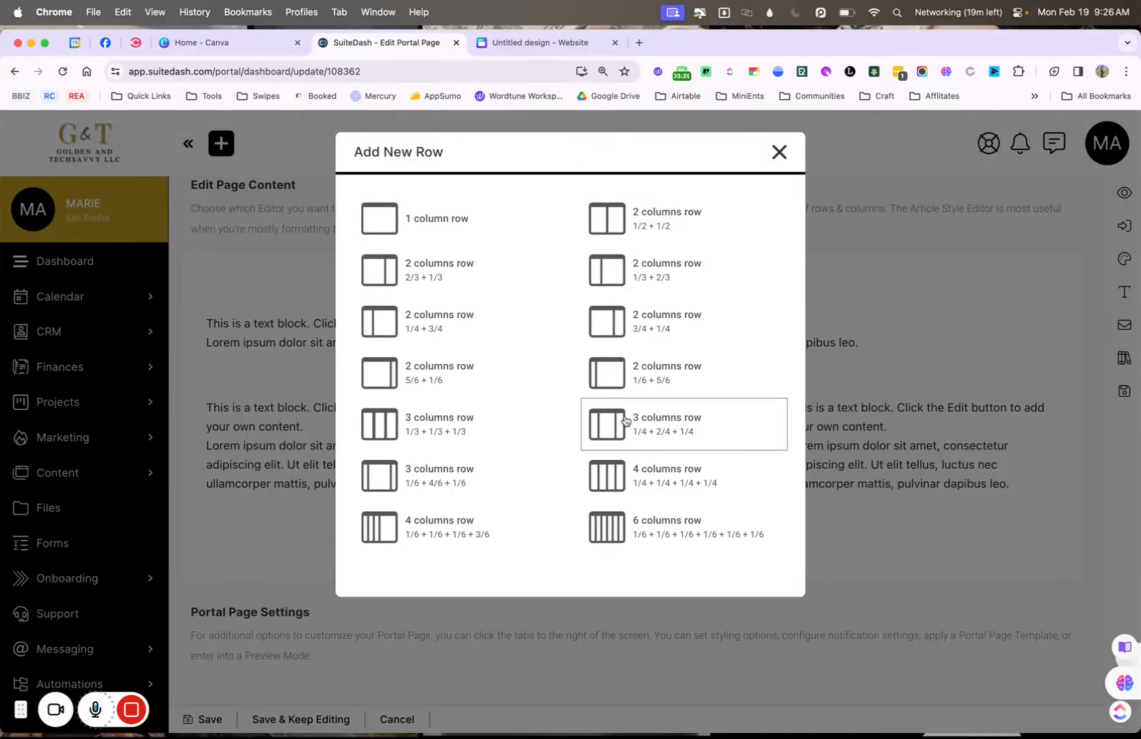
left_click(637, 330)
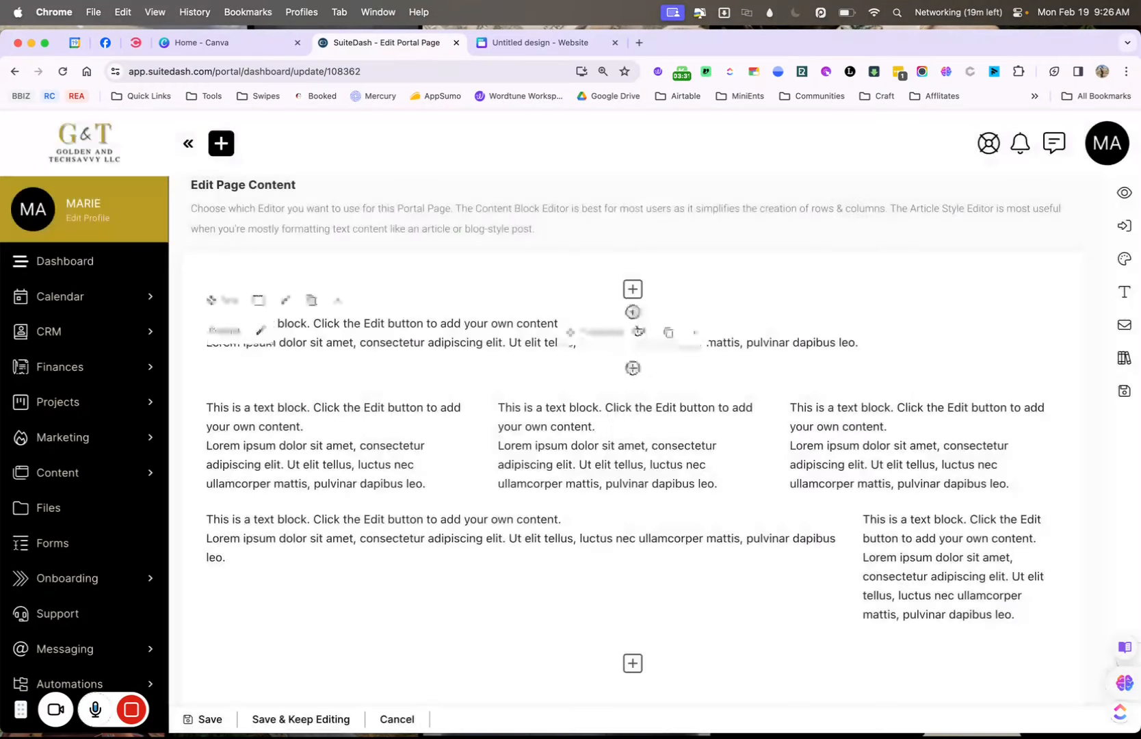
scroll(632, 384, "up", 1)
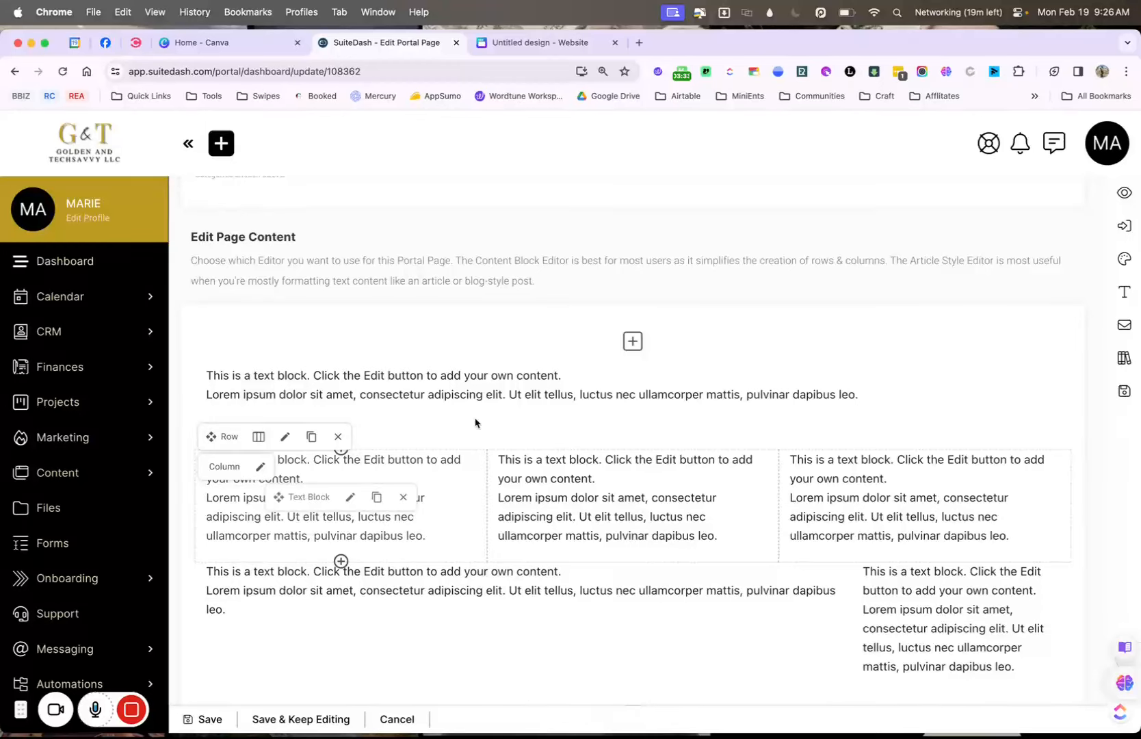
Switch to the Canva design and replace the banner heading with "Tester Co" on two lines.
left_click(576, 44)
scroll(669, 284, "up", 7)
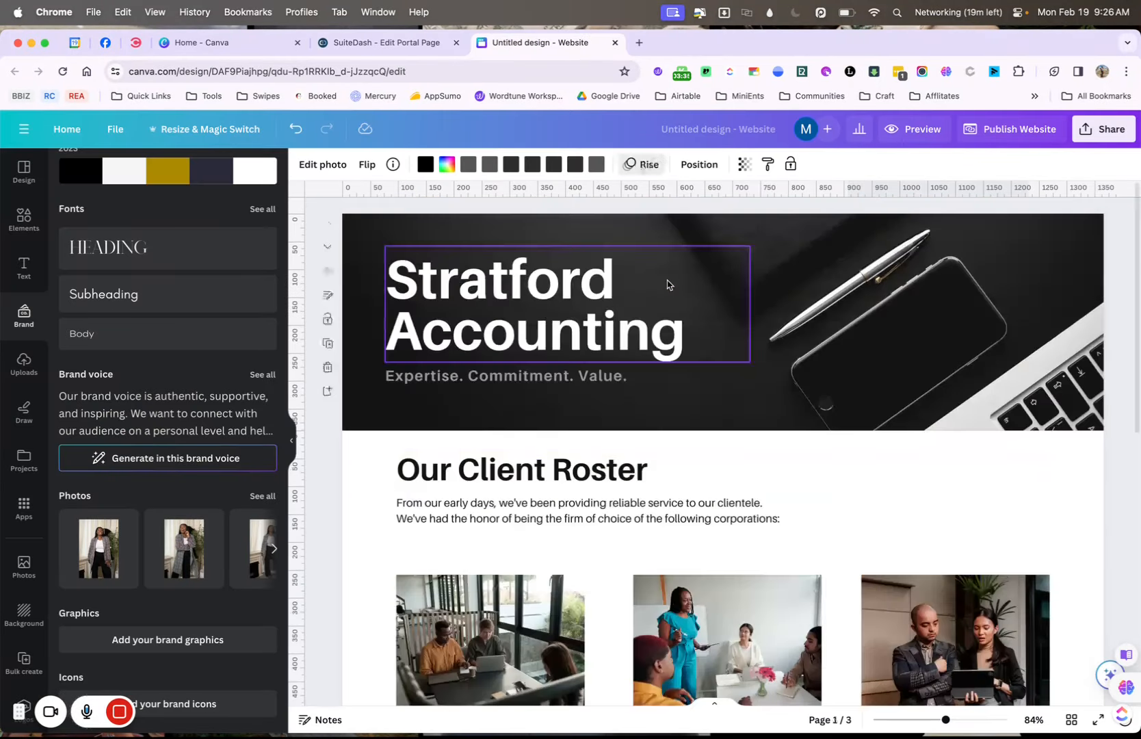
double_click(567, 322)
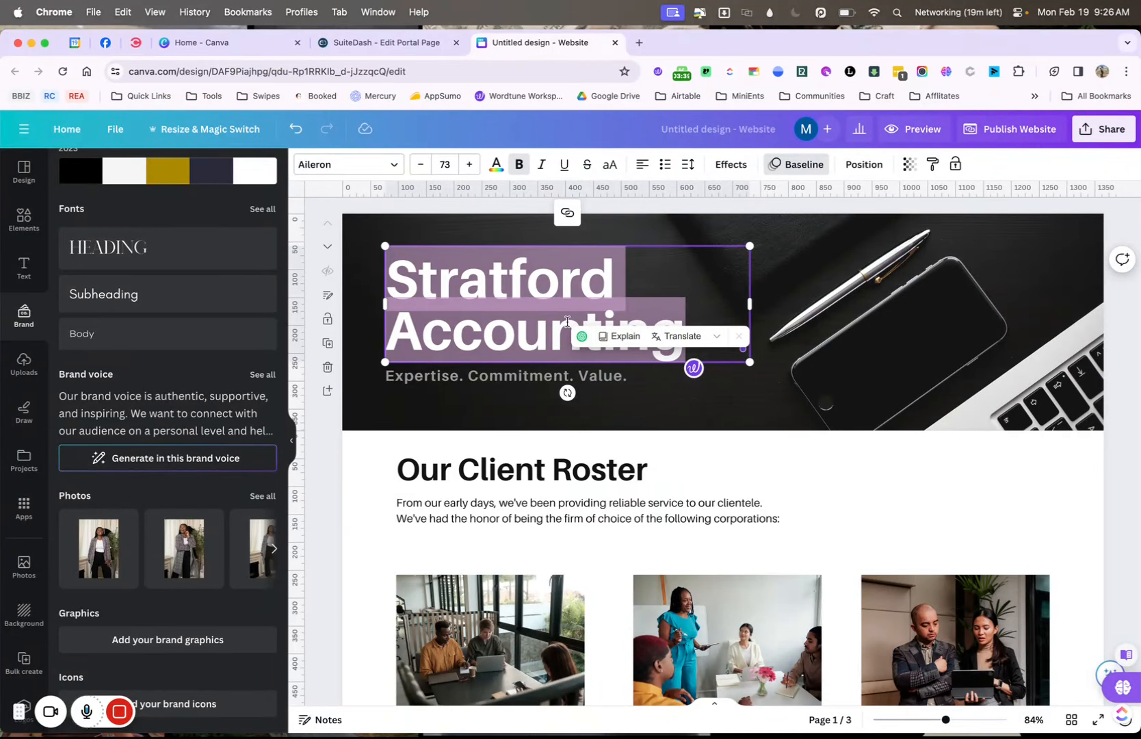
type("Tester")
key("Return")
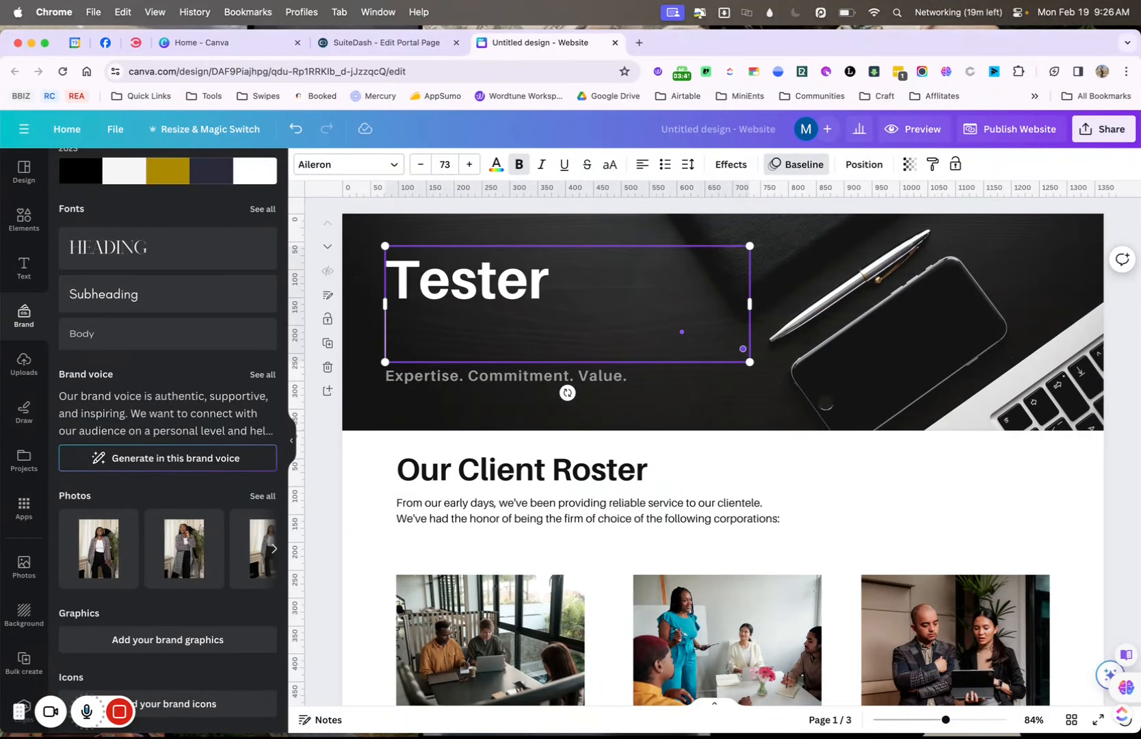
left_click(572, 382)
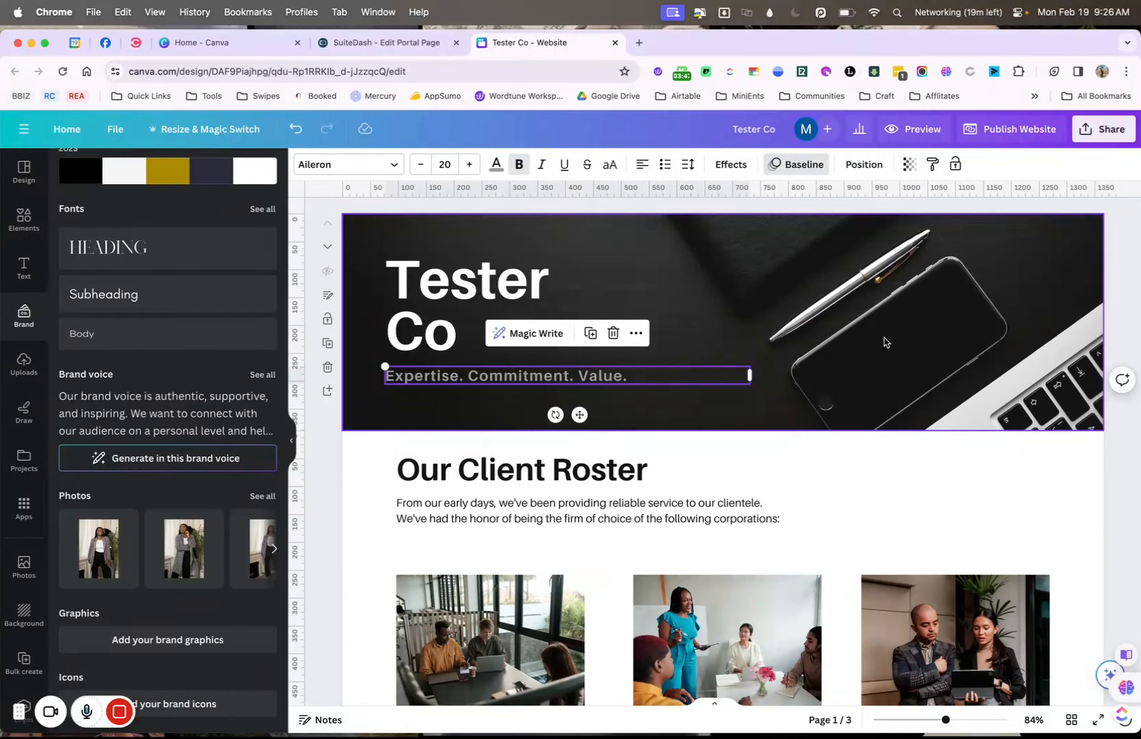
left_click(823, 301)
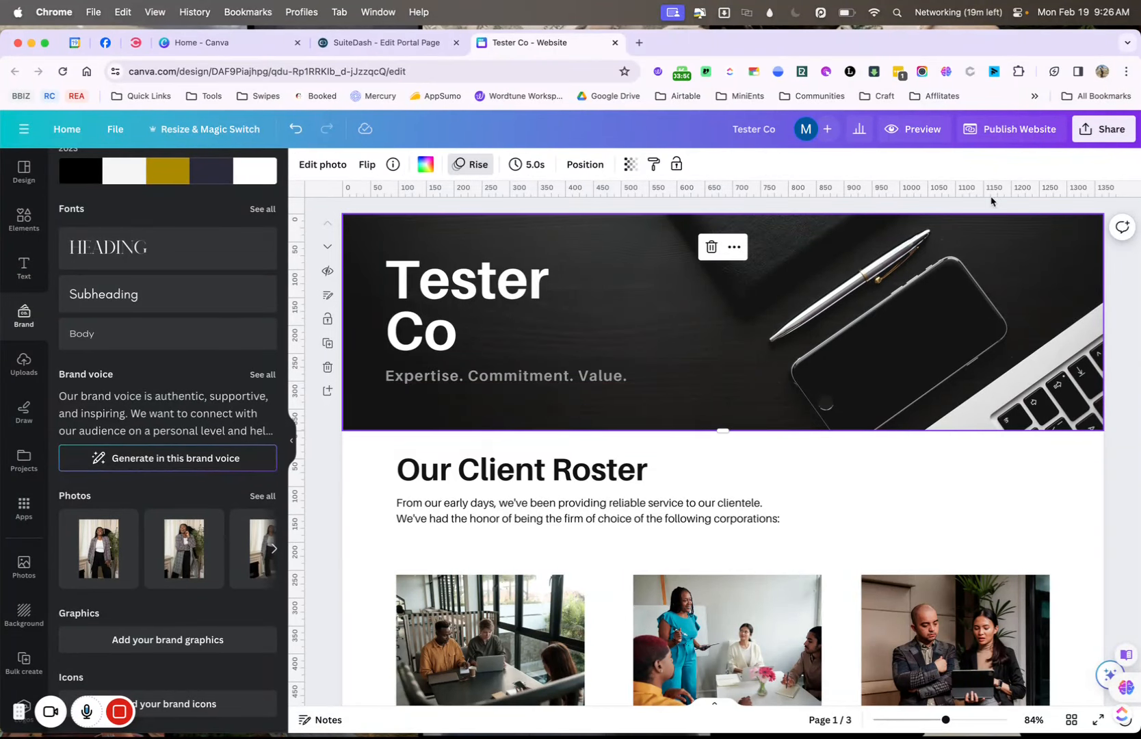
Download only page 1 as a PNG without transparent background and save it as Tester Co in Downloads.
left_click(1092, 132)
left_click(951, 462)
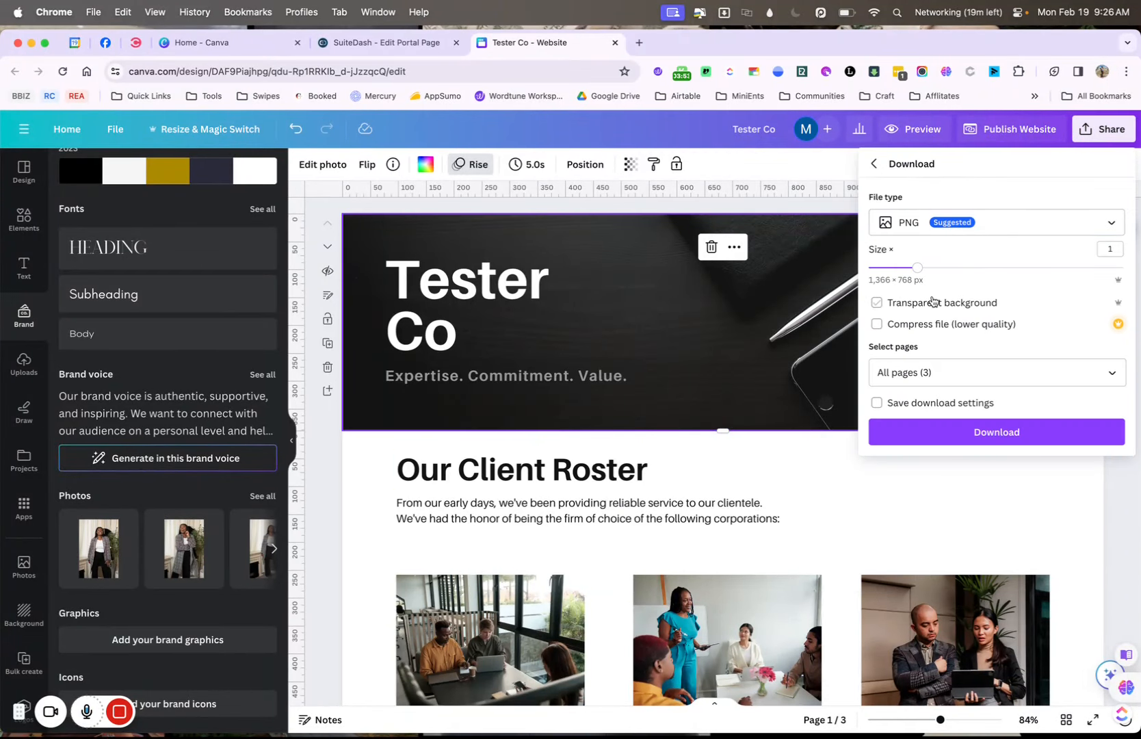
left_click(934, 301)
left_click(930, 372)
left_click(917, 411)
left_click(933, 475)
left_click(975, 583)
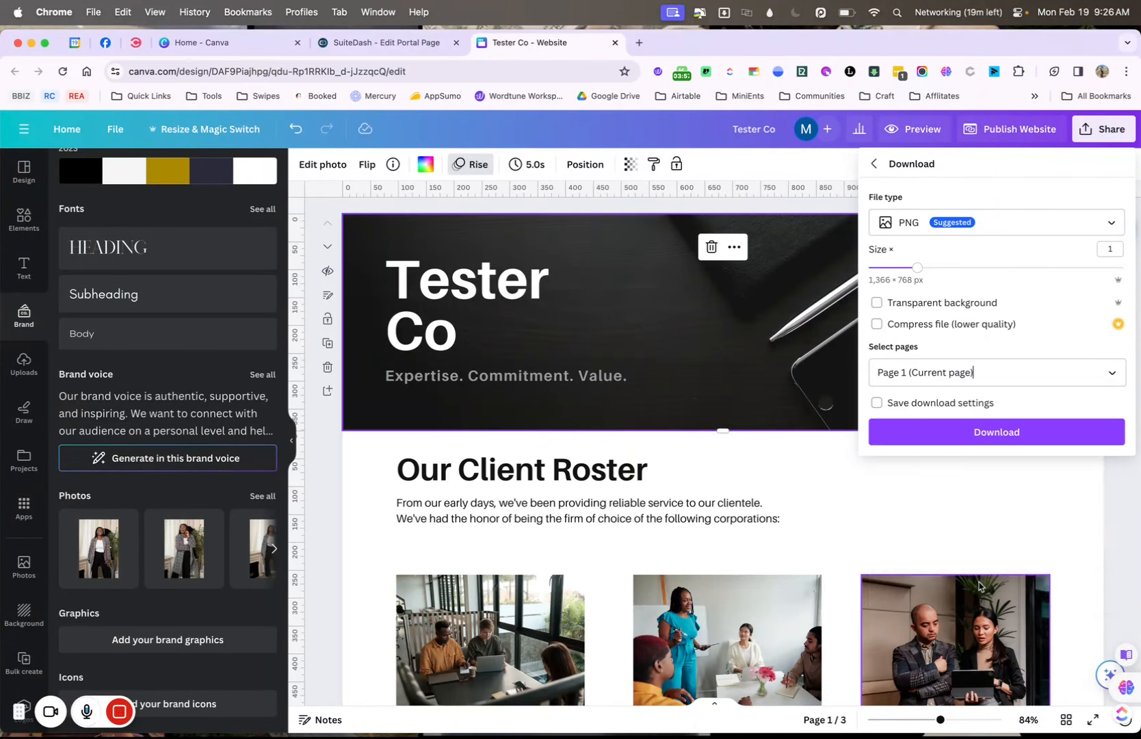
left_click(957, 433)
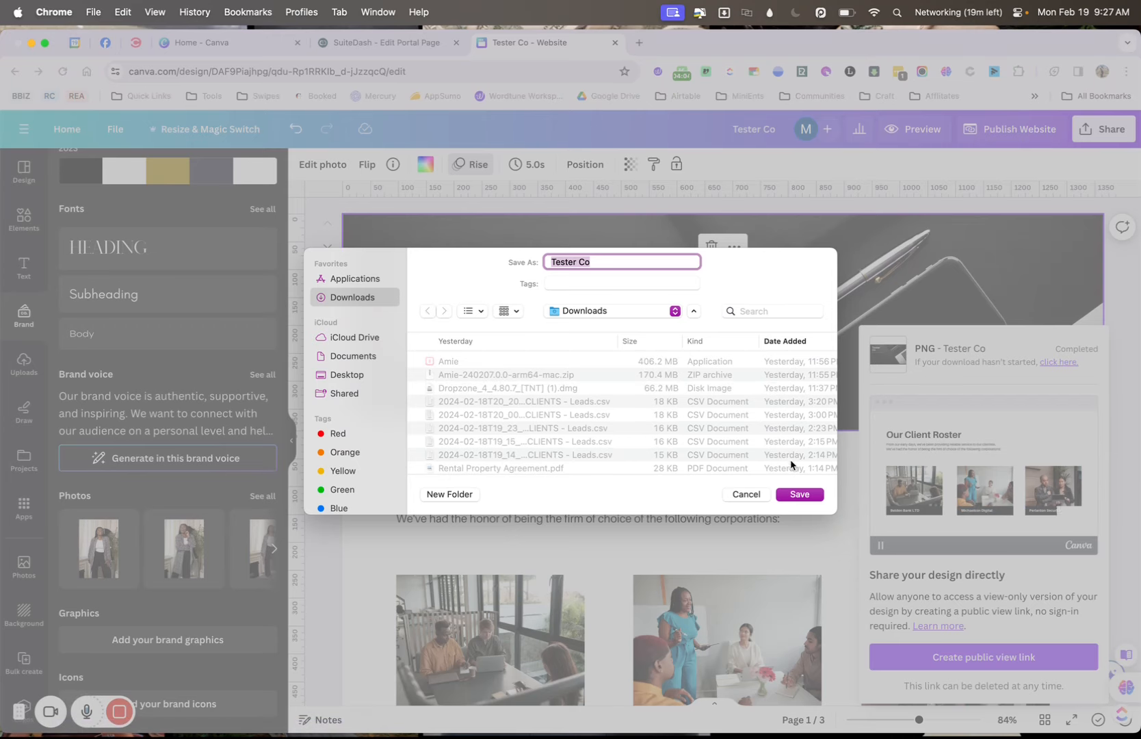
left_click(802, 494)
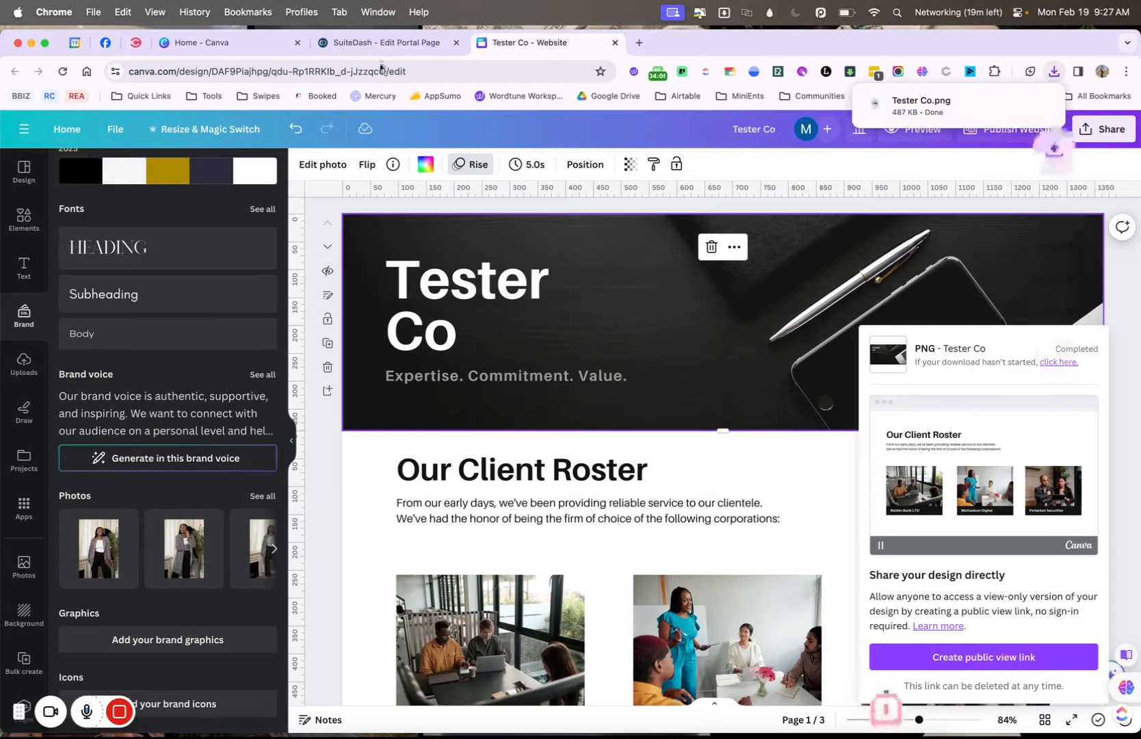
Switch to SuiteDash and clear the placeholder text from the text block in the top single-column row.
key("ctrl+shift+Tab")
mouse_move(547, 383)
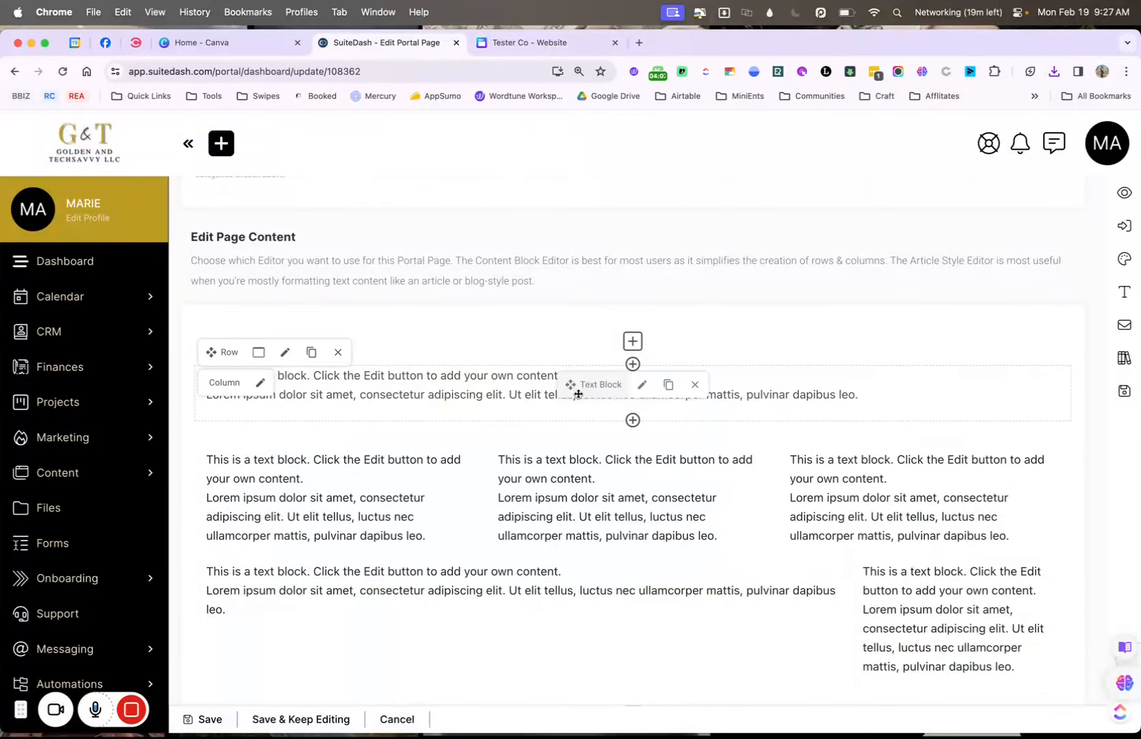
left_click(645, 386)
triple_click(598, 342)
key("BackSpace")
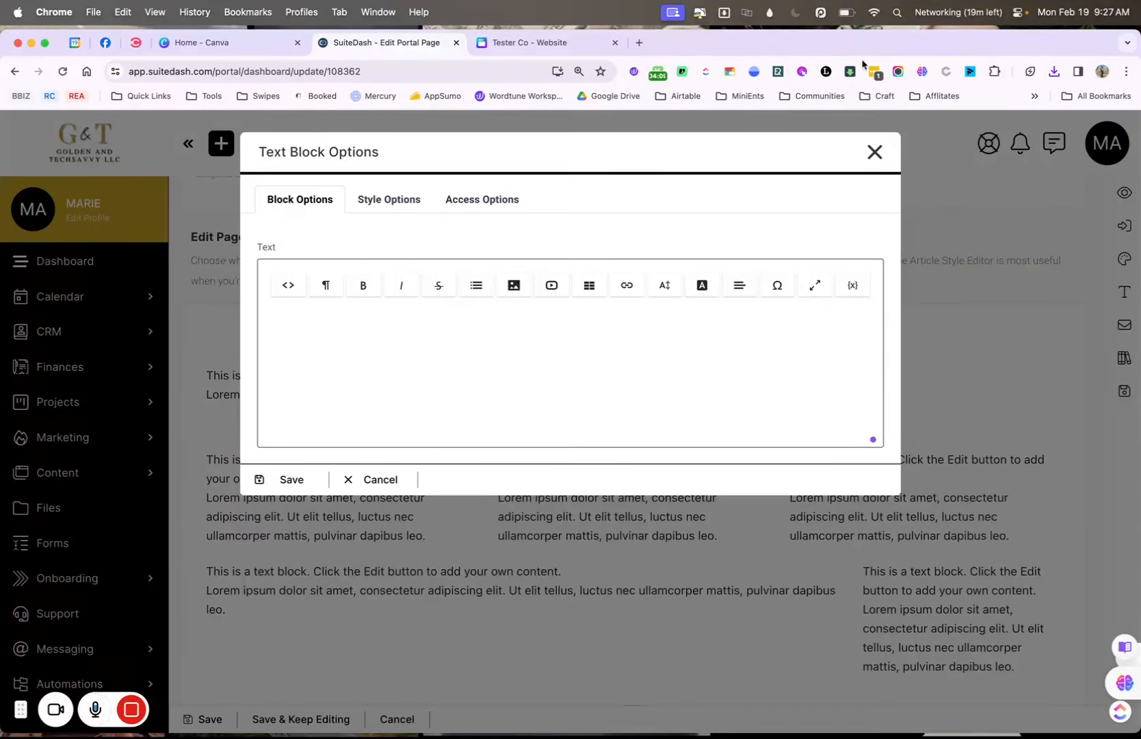
Insert the downloaded Tester Co.png banner into the empty text block.
left_click(1055, 72)
left_click(956, 140)
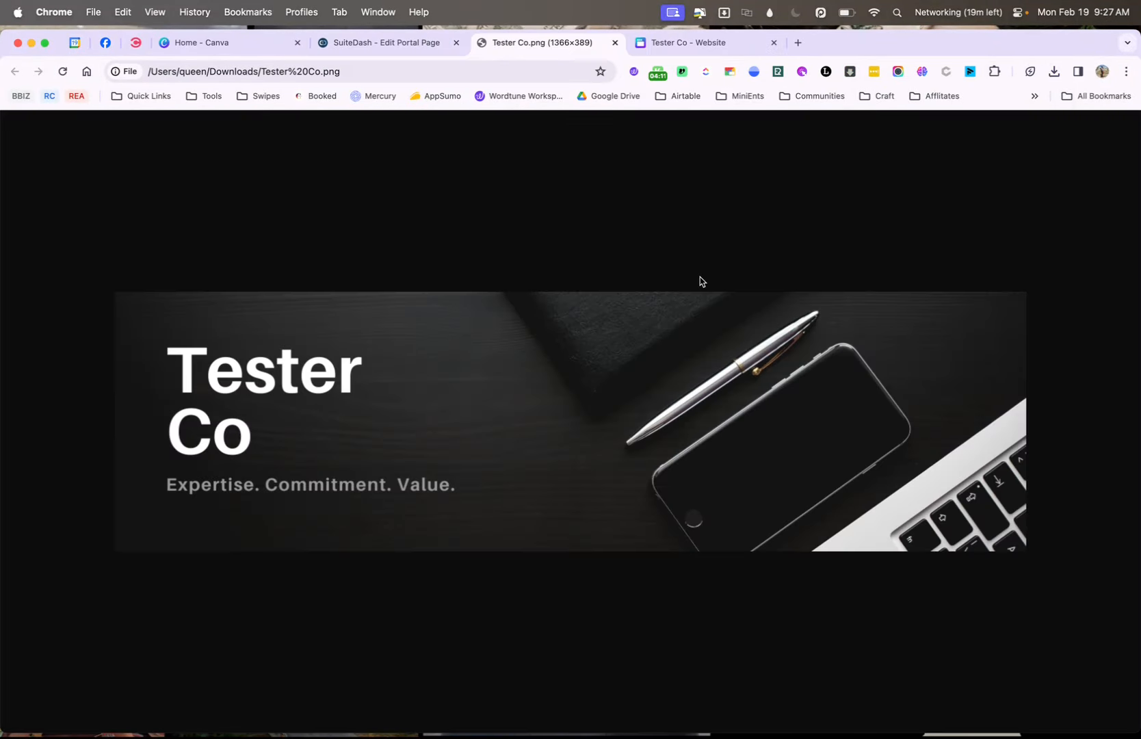
left_click(424, 43)
left_click(1055, 72)
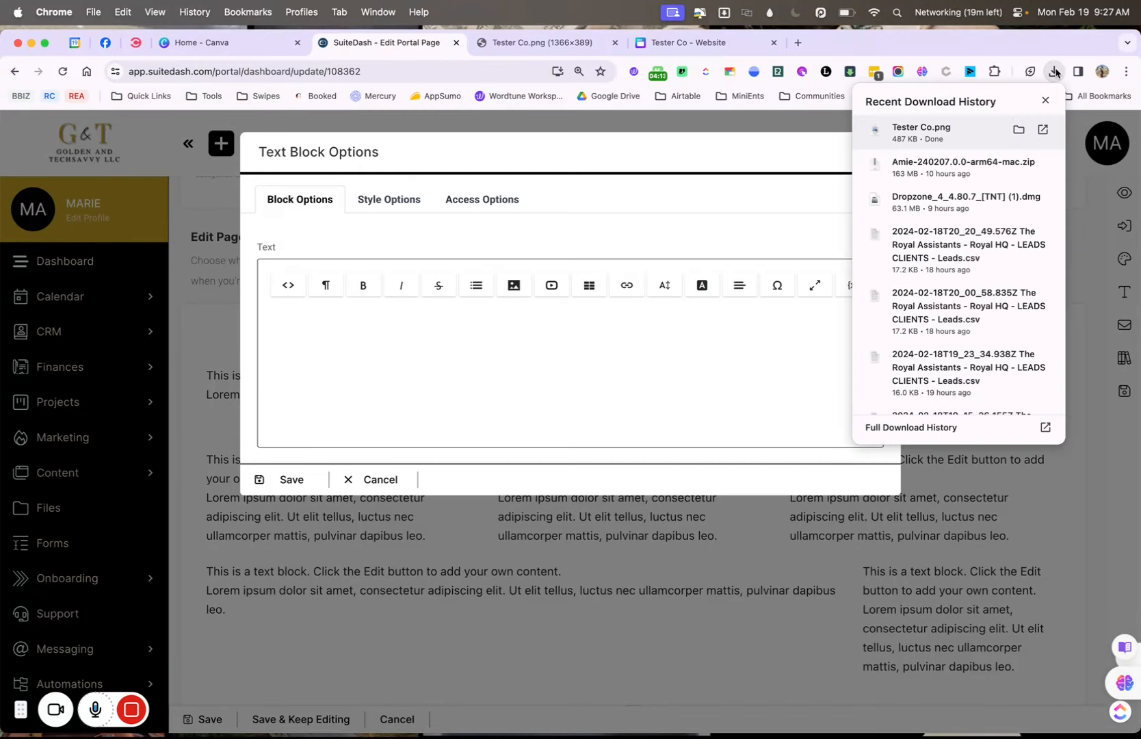
left_click_drag(973, 149, 665, 364)
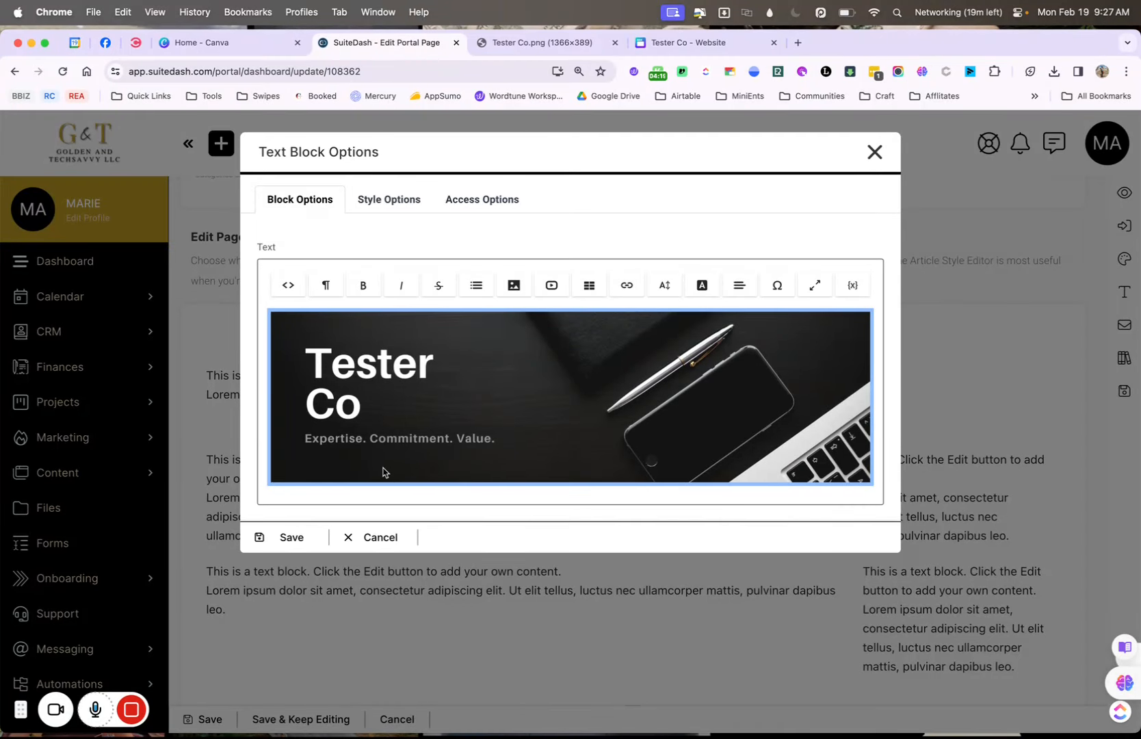
Set the banner image's position to Center with Full width enabled, and save the image and block settings.
left_click(490, 440)
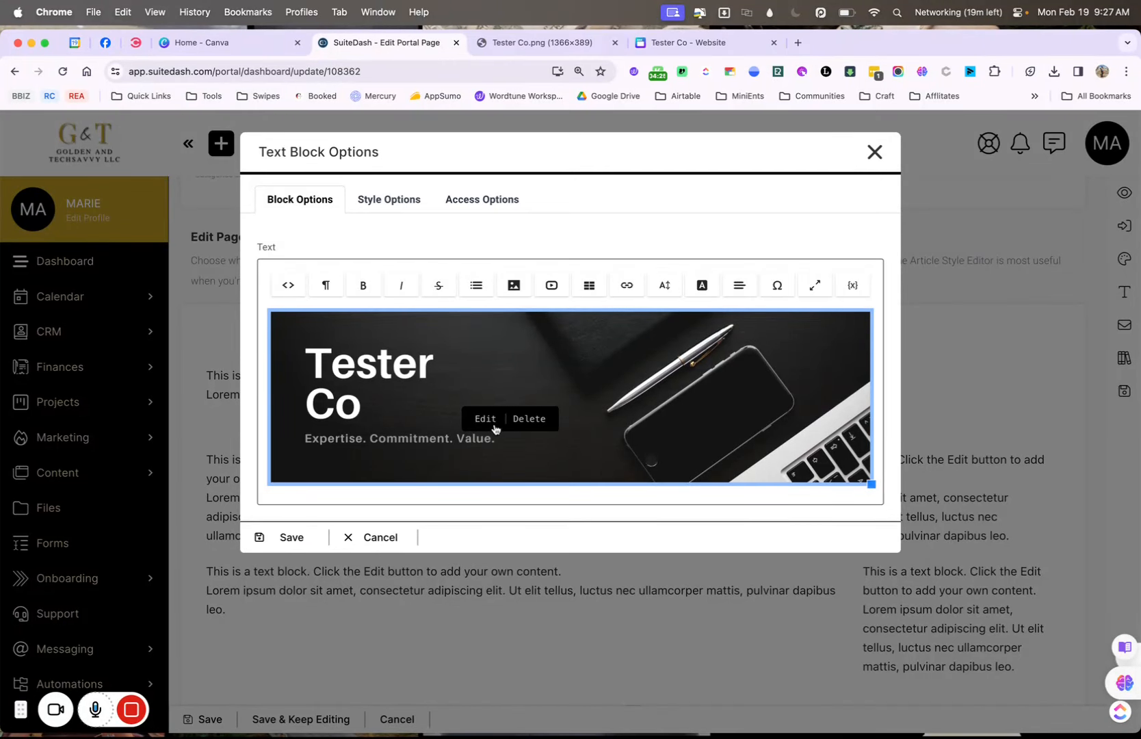
left_click(495, 426)
left_click(486, 411)
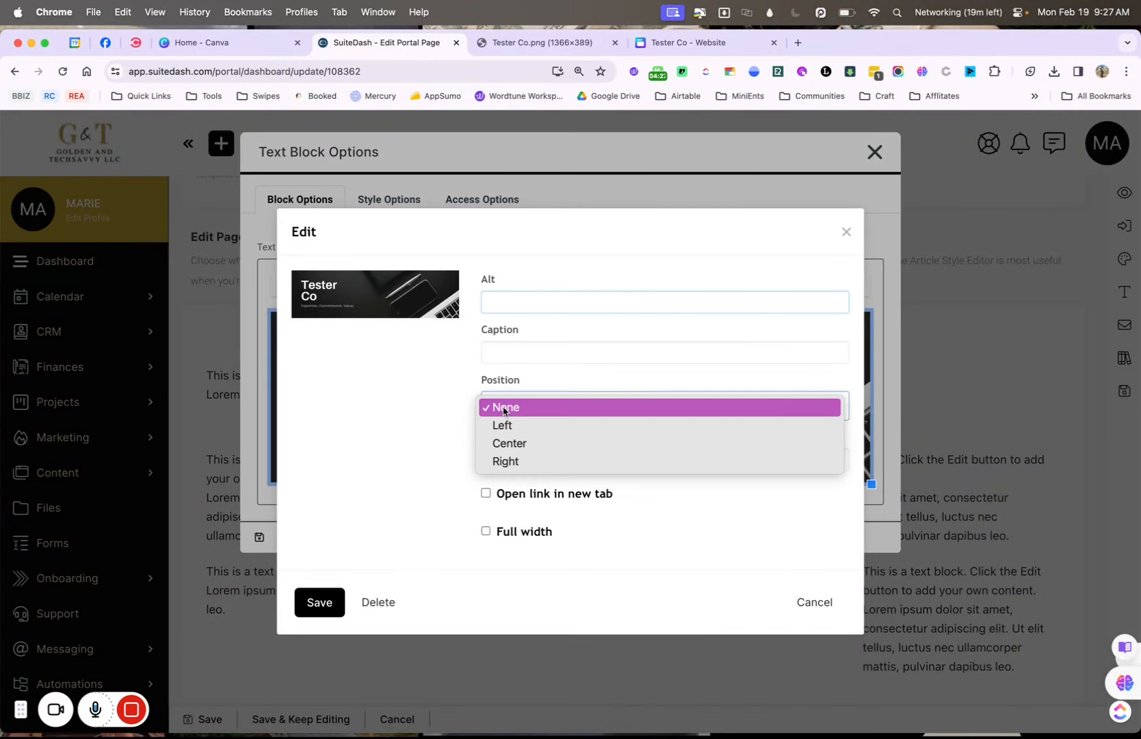
left_click(520, 444)
left_click(486, 531)
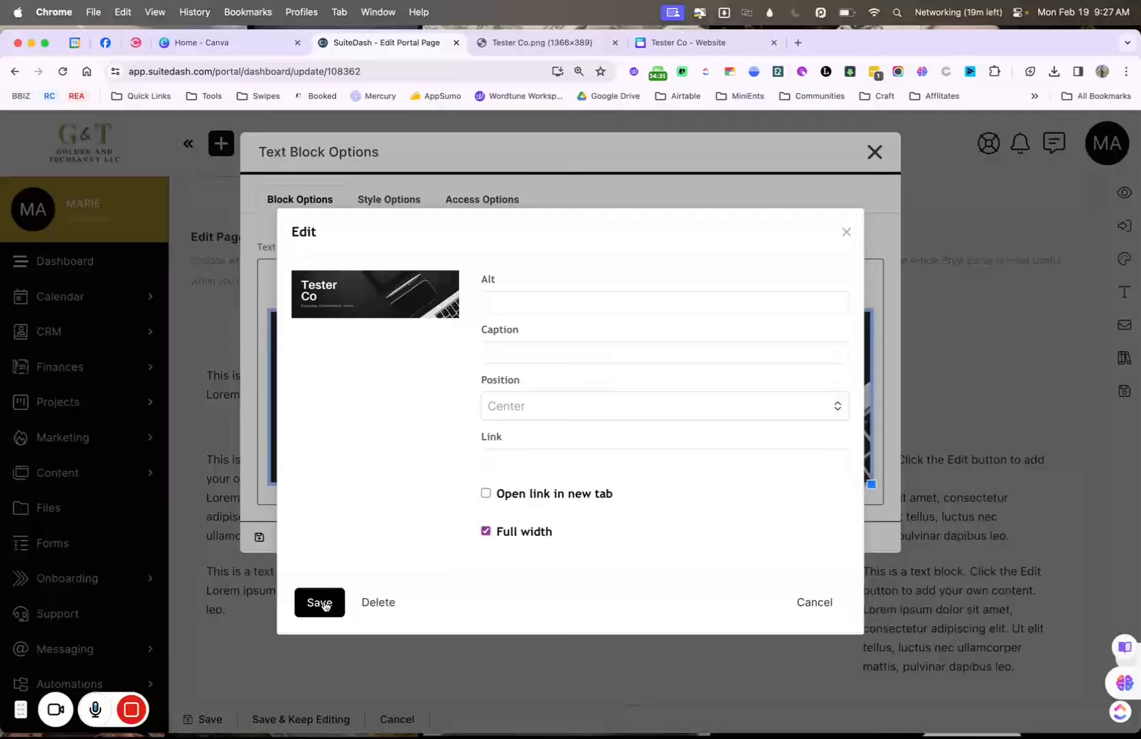
left_click(330, 605)
left_click(296, 535)
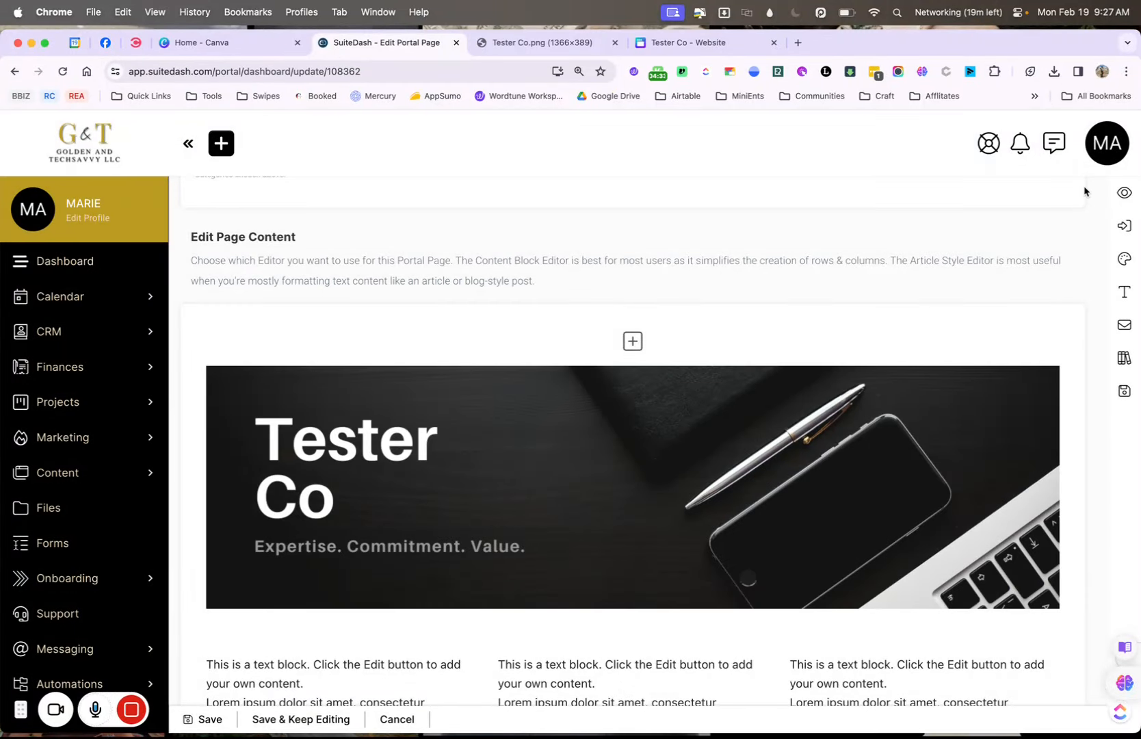
Preview the portal page in desktop view to check how the banner sits above the other rows.
left_click(1124, 192)
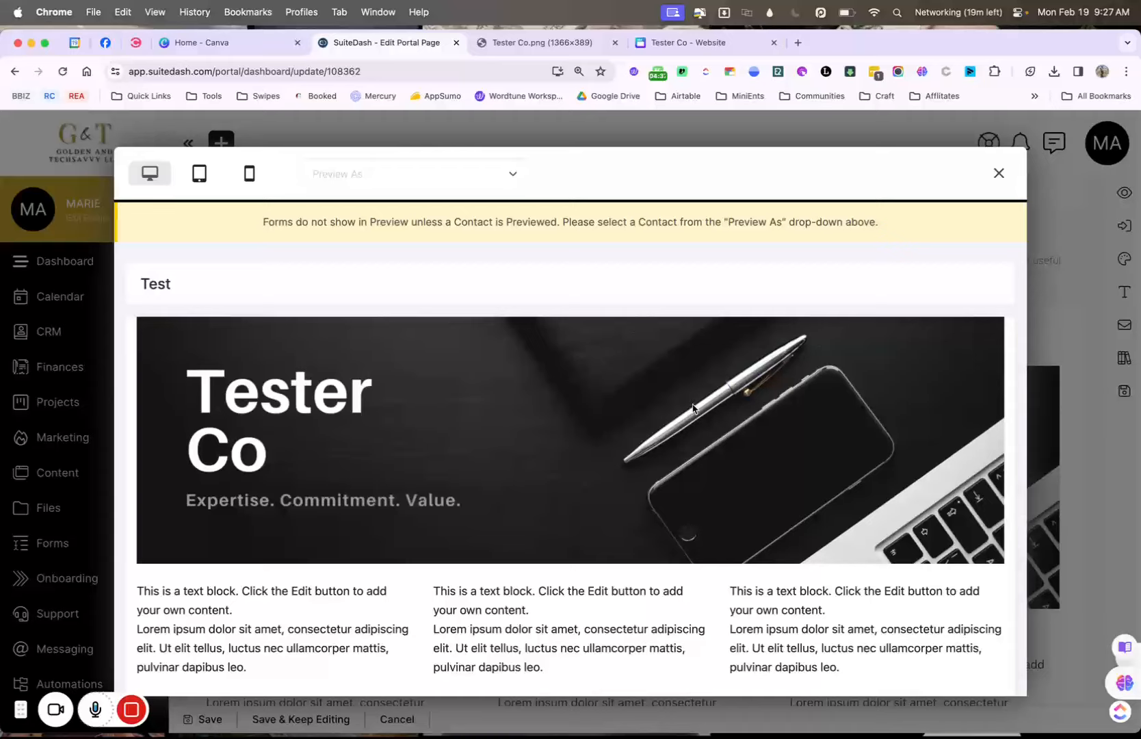
scroll(641, 497, "down", 3)
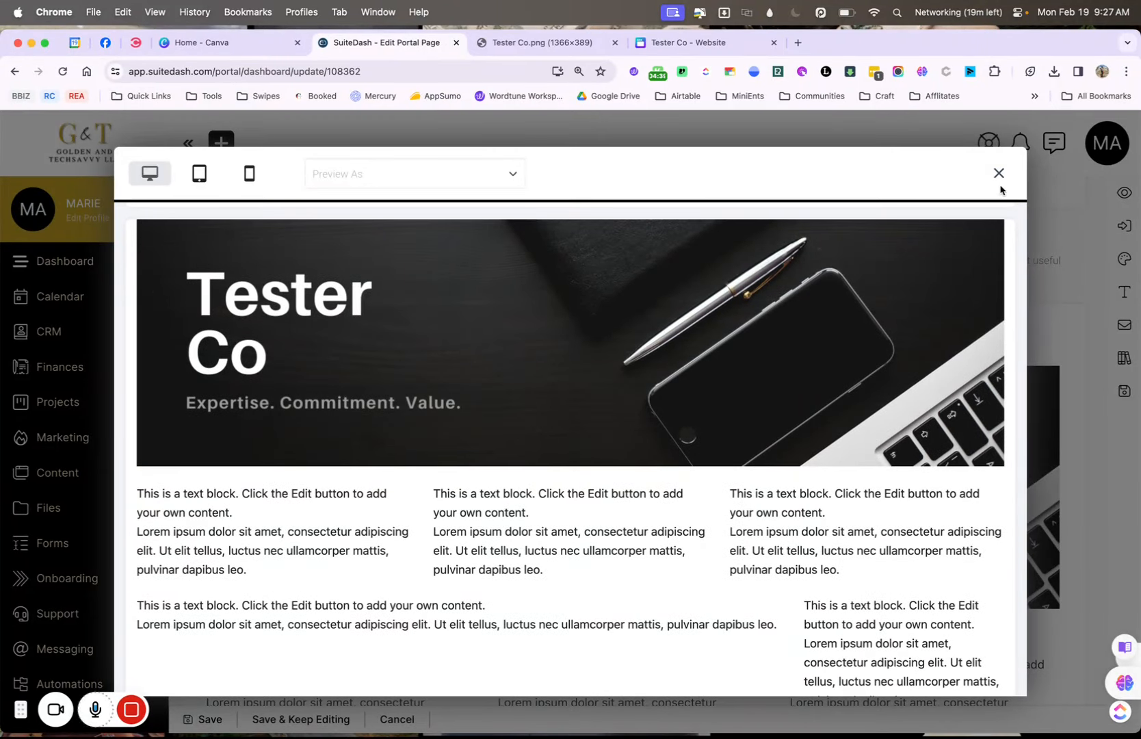
left_click(1000, 175)
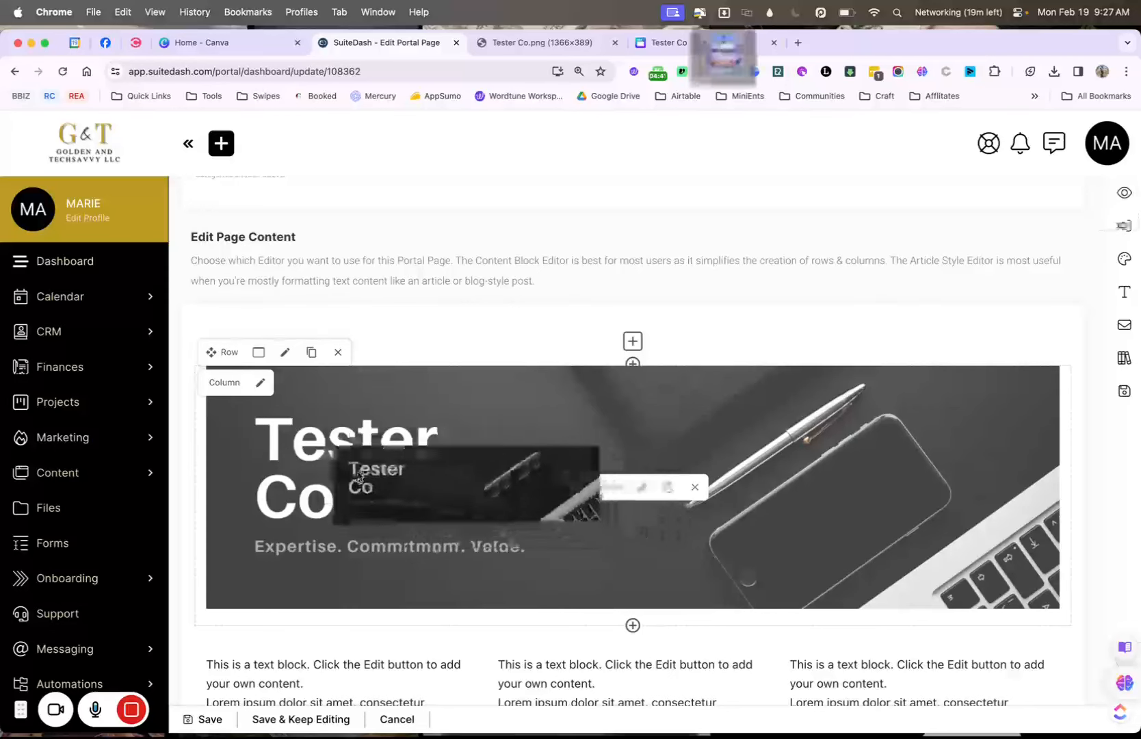
Try to delete the Tester Co banner image from the top text block, closing the block options without saving.
left_click(641, 490)
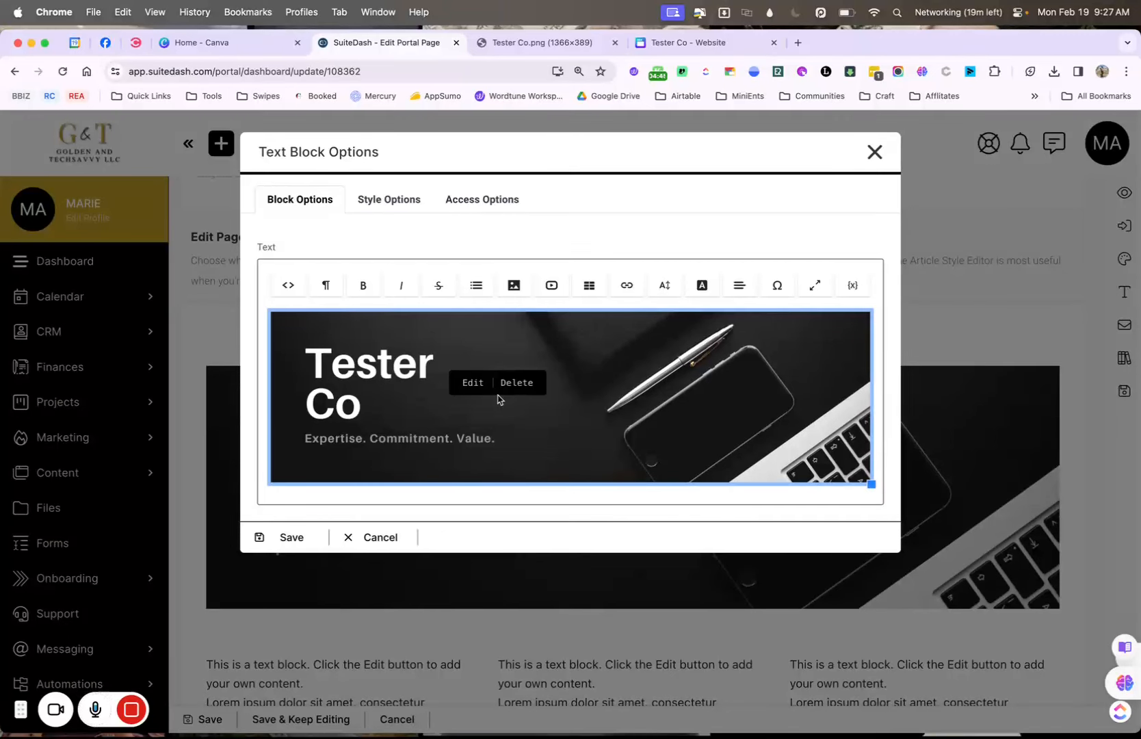
left_click(515, 384)
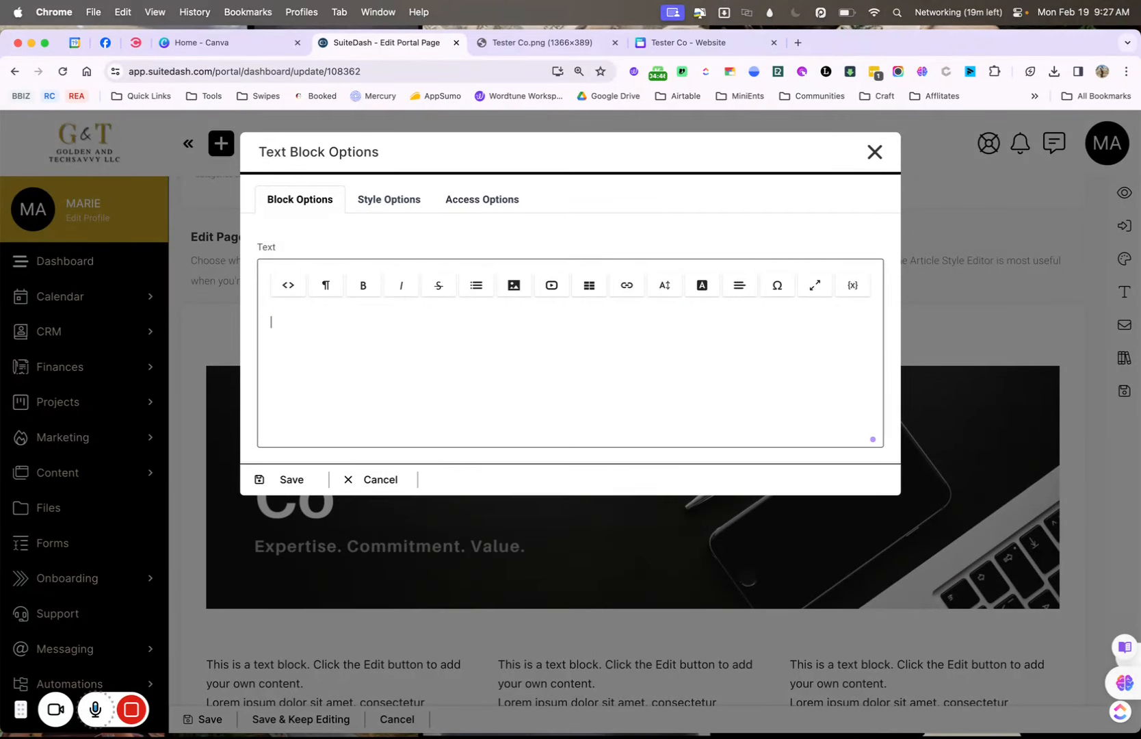
left_click(876, 152)
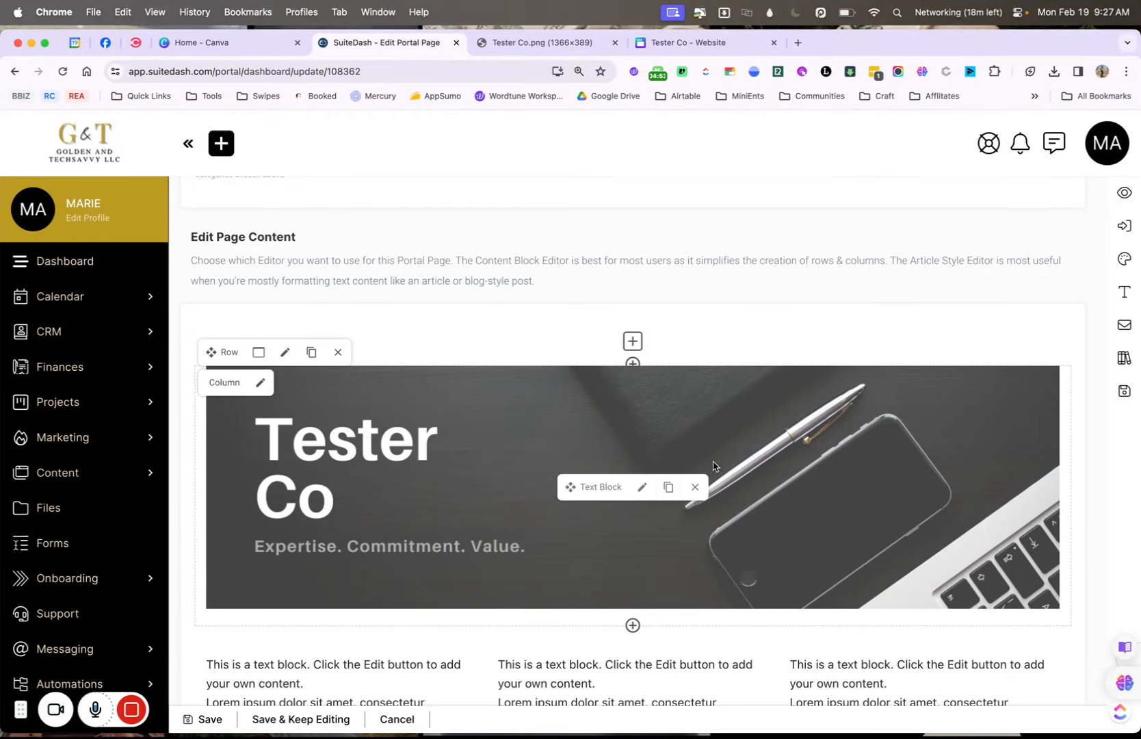
Switch to the Canva design, duplicate page 1 and delete the heading and tagline from the copy.
left_click(674, 42)
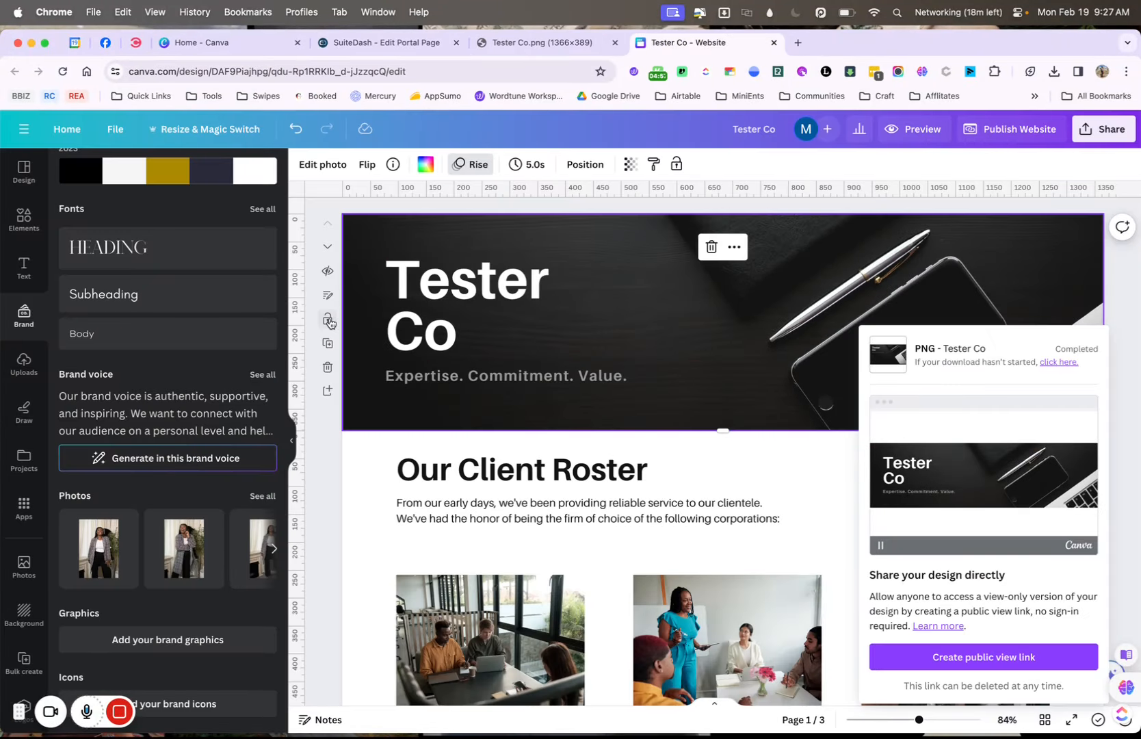
left_click(328, 343)
left_click(619, 314)
key("Delete")
left_click(551, 376)
key("Delete")
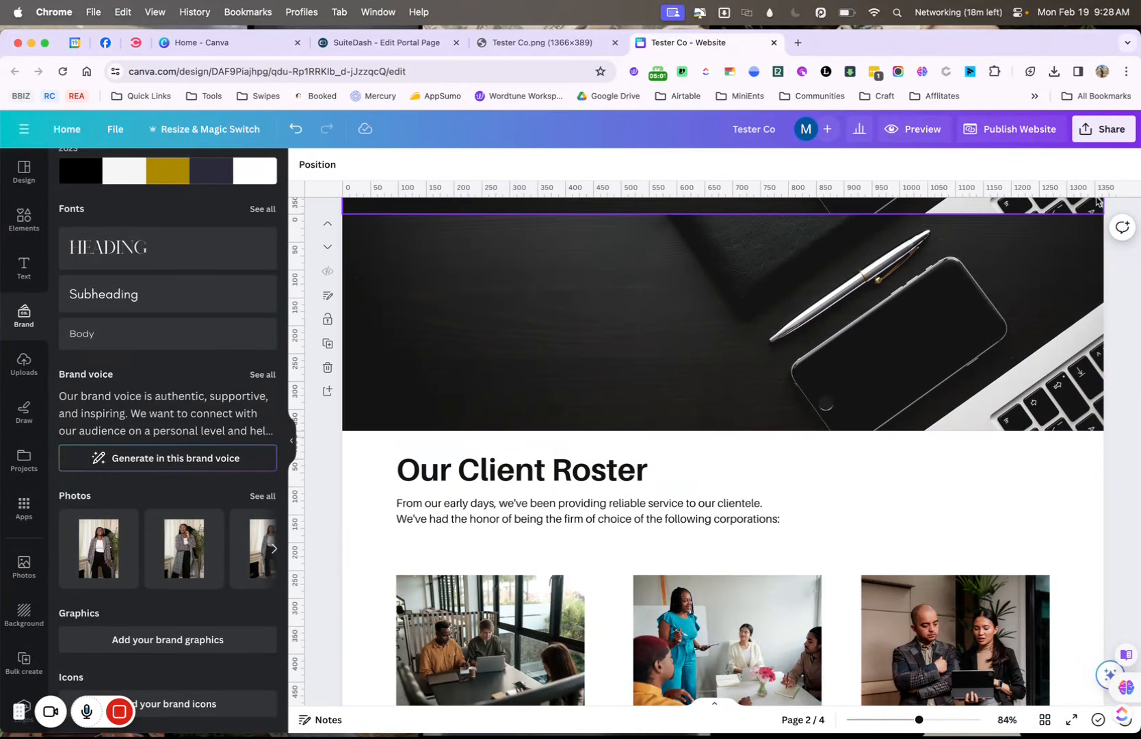
Export only page 2 of the design as a PNG without transparent background.
left_click(1078, 133)
left_click(947, 473)
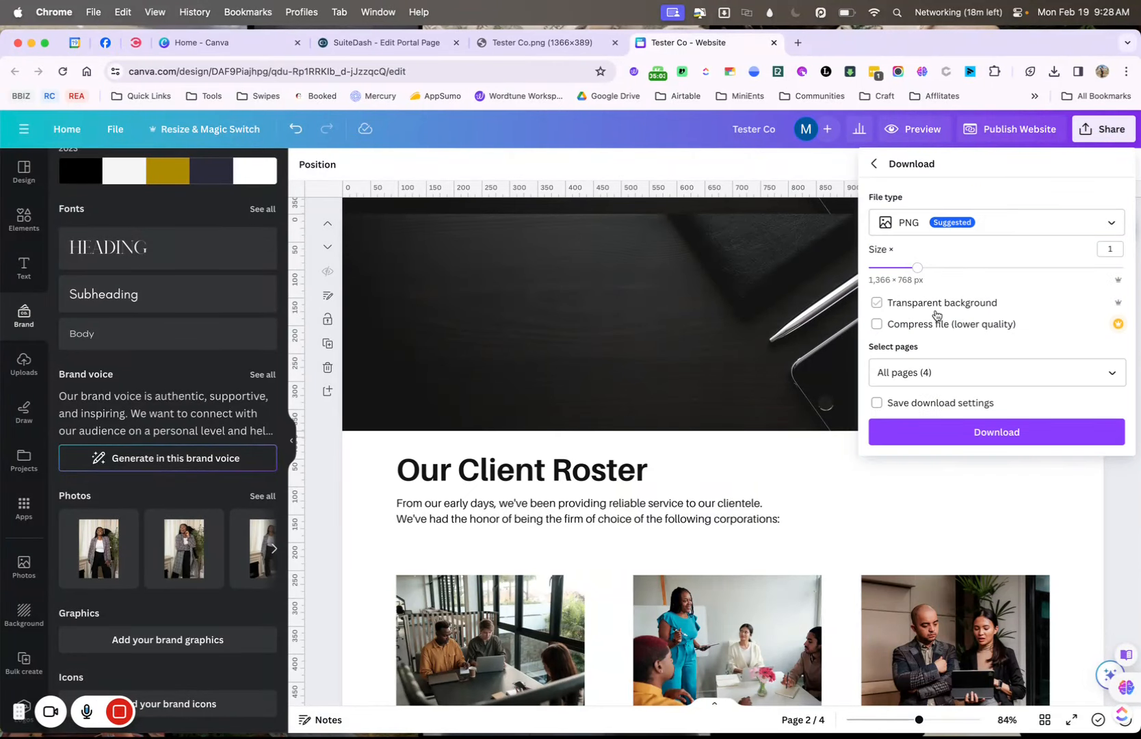
left_click(914, 374)
left_click(910, 411)
left_click(935, 512)
left_click(936, 582)
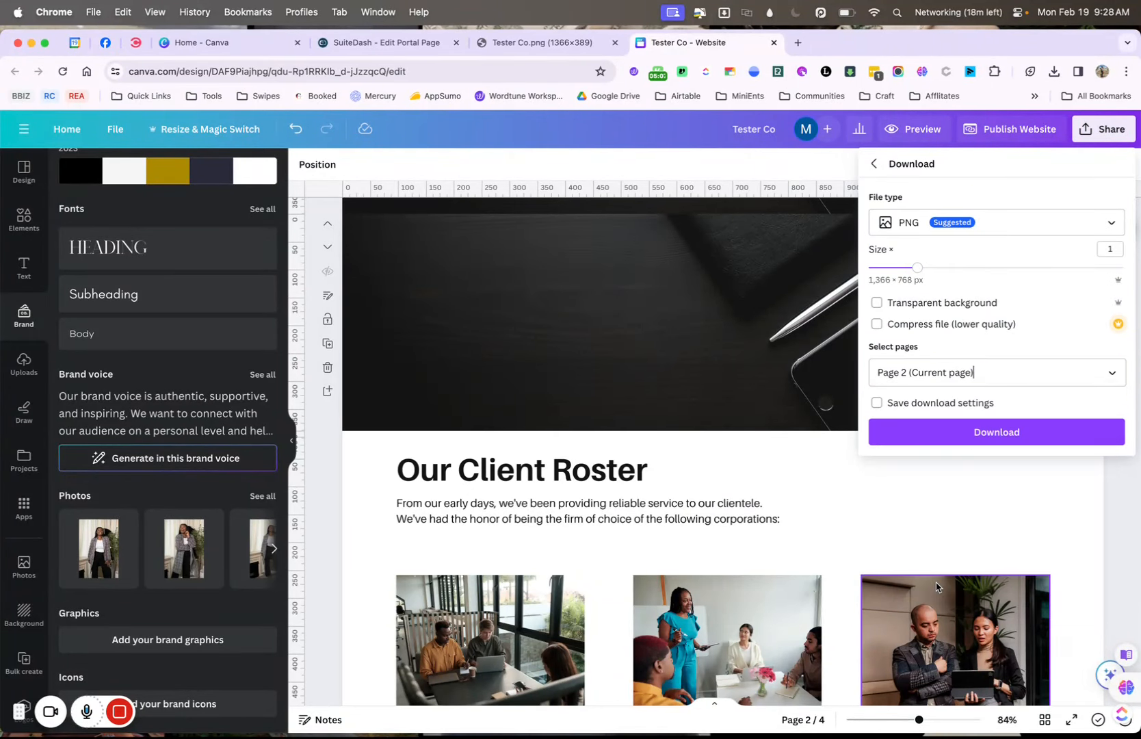
left_click(947, 432)
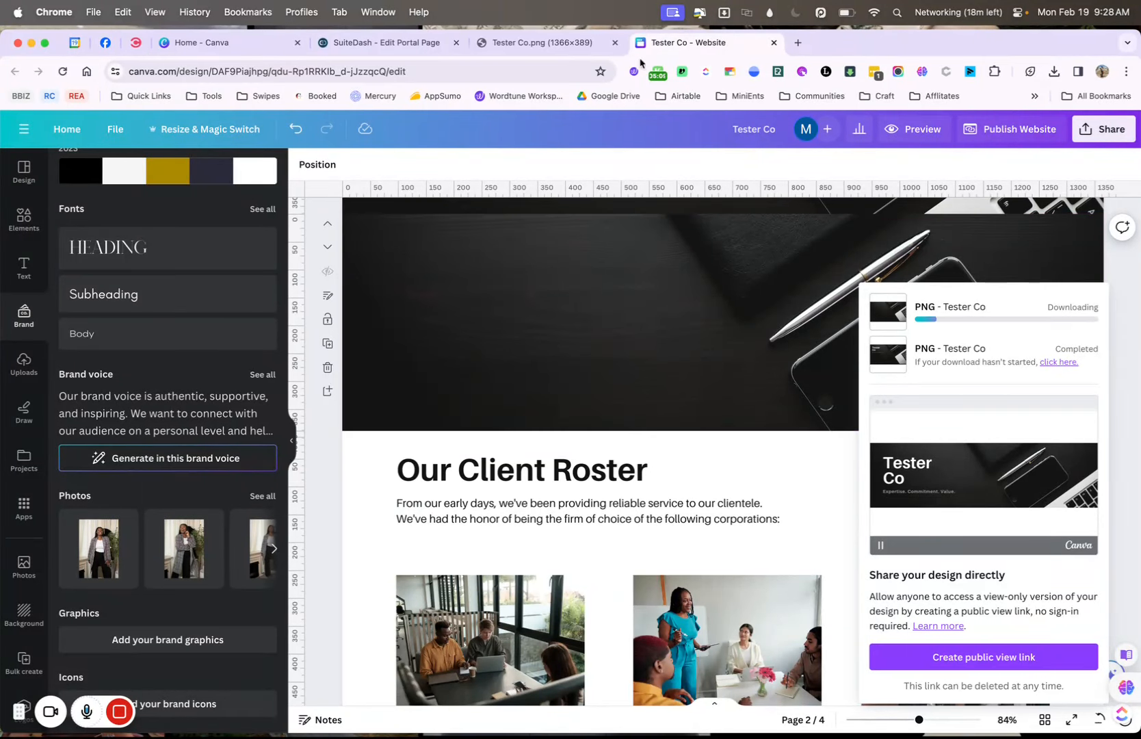
Close the Tester Co.png browser tab and save the exported banner as Tester Co (1) in Downloads.
left_click(561, 43)
left_click(615, 43)
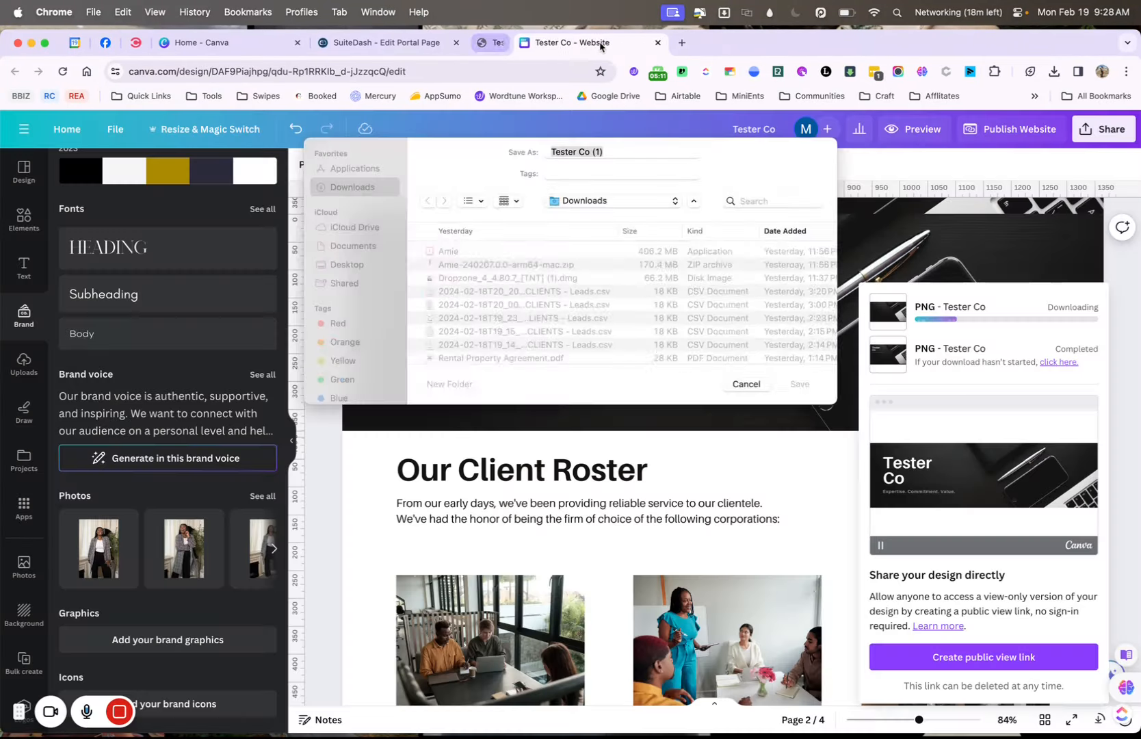
left_click(791, 379)
left_click(799, 384)
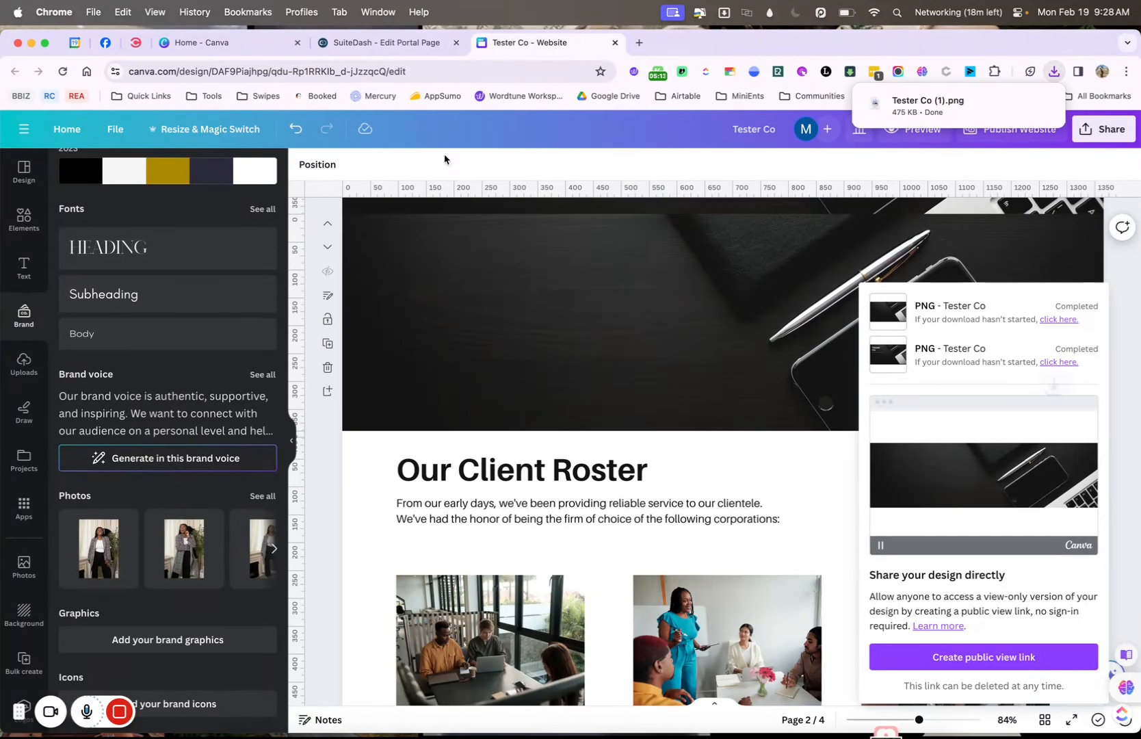
Switch to SuiteDash, insert Tester Co (1).png into the emptied top text block and save the block.
left_click(383, 42)
left_click(629, 487)
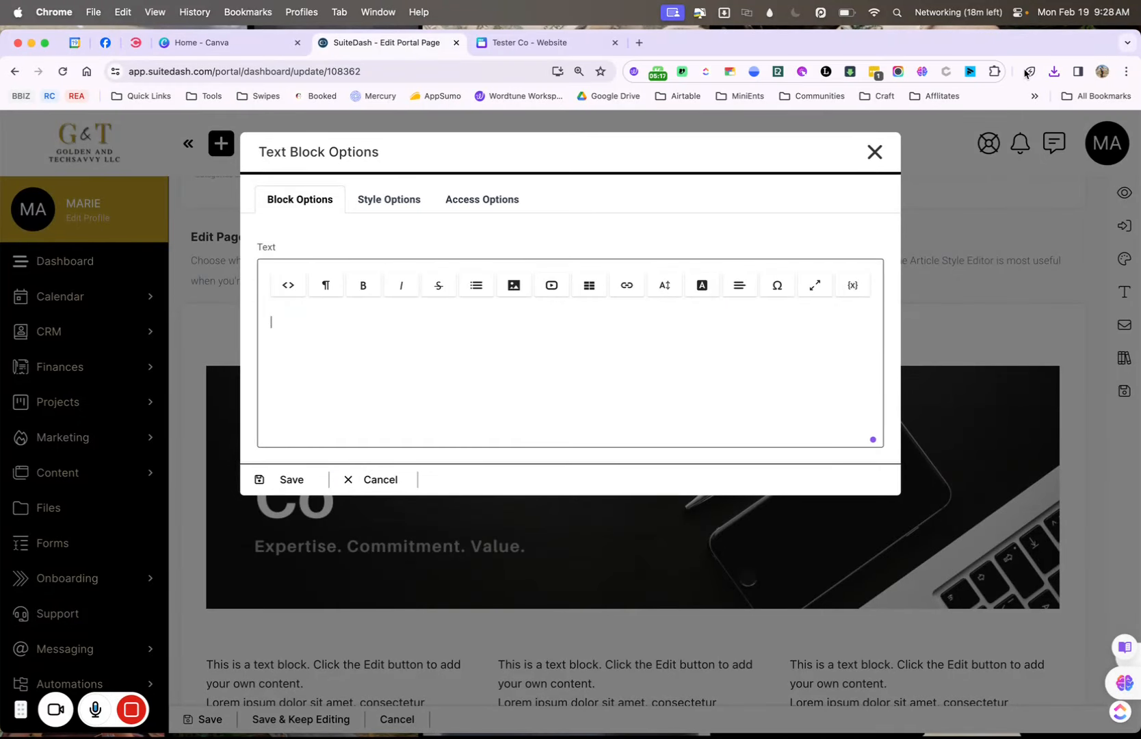
left_click(1054, 72)
left_click_drag(878, 122, 623, 366)
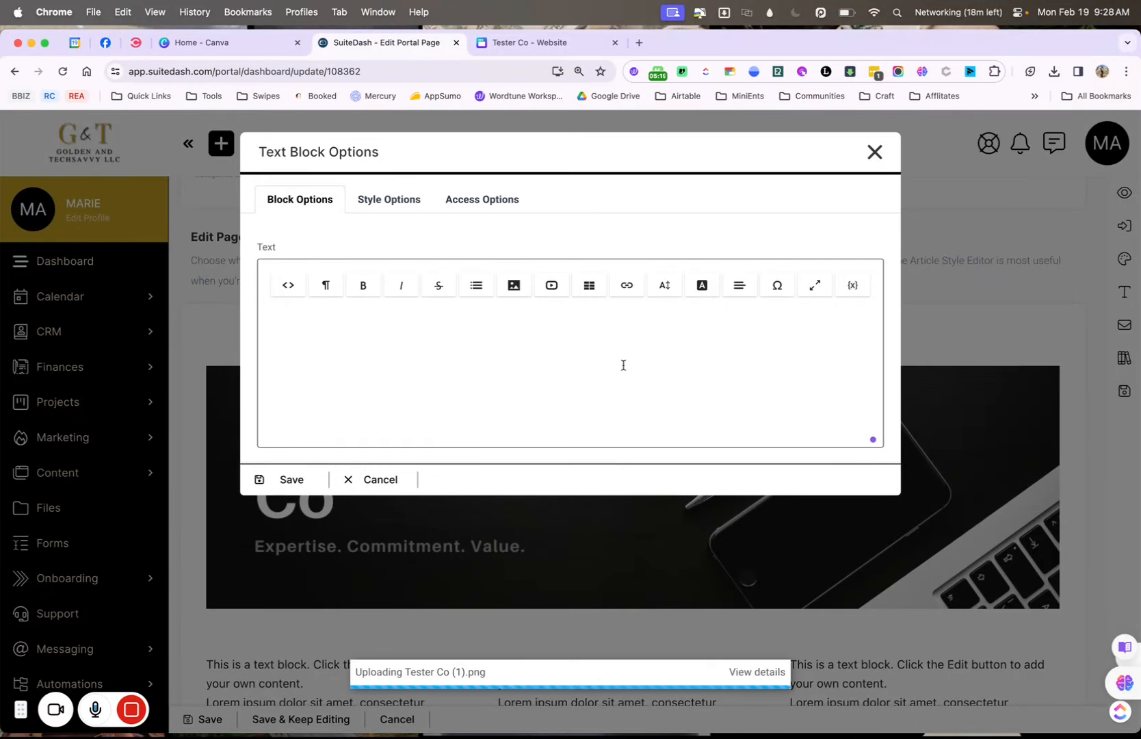
left_click(292, 538)
mouse_move(219, 710)
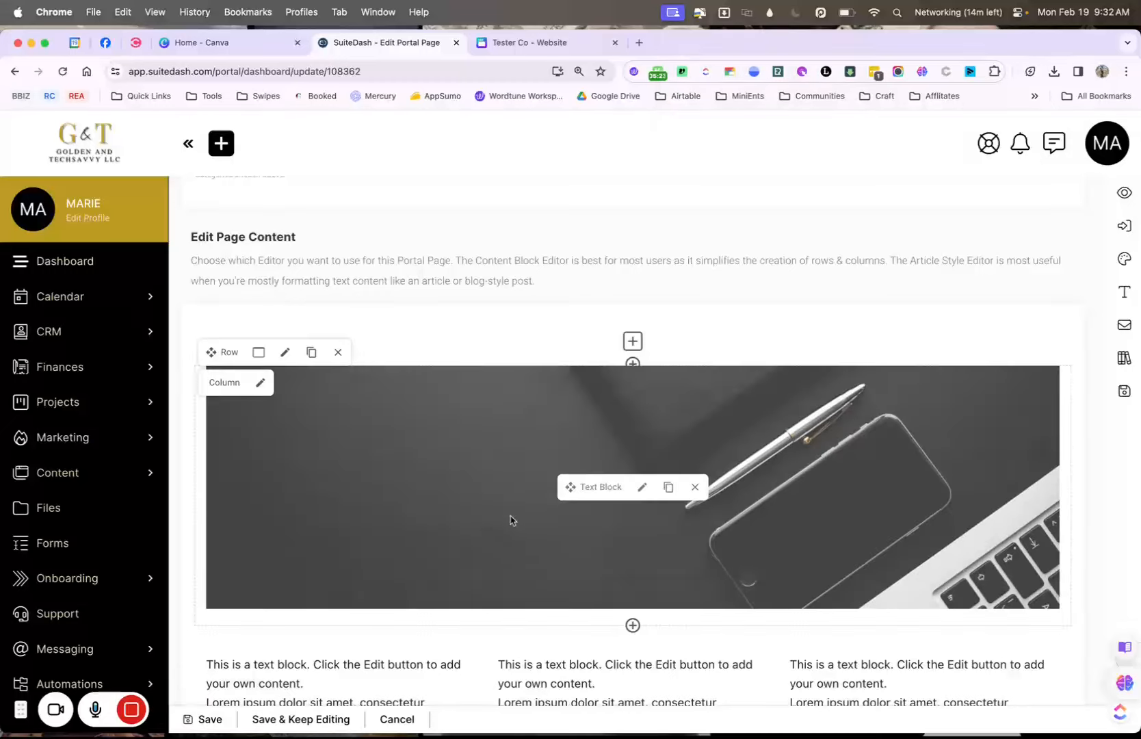
Add a text block directly below the banner image in the top row and save it with its default text.
scroll(447, 685, "down", 3)
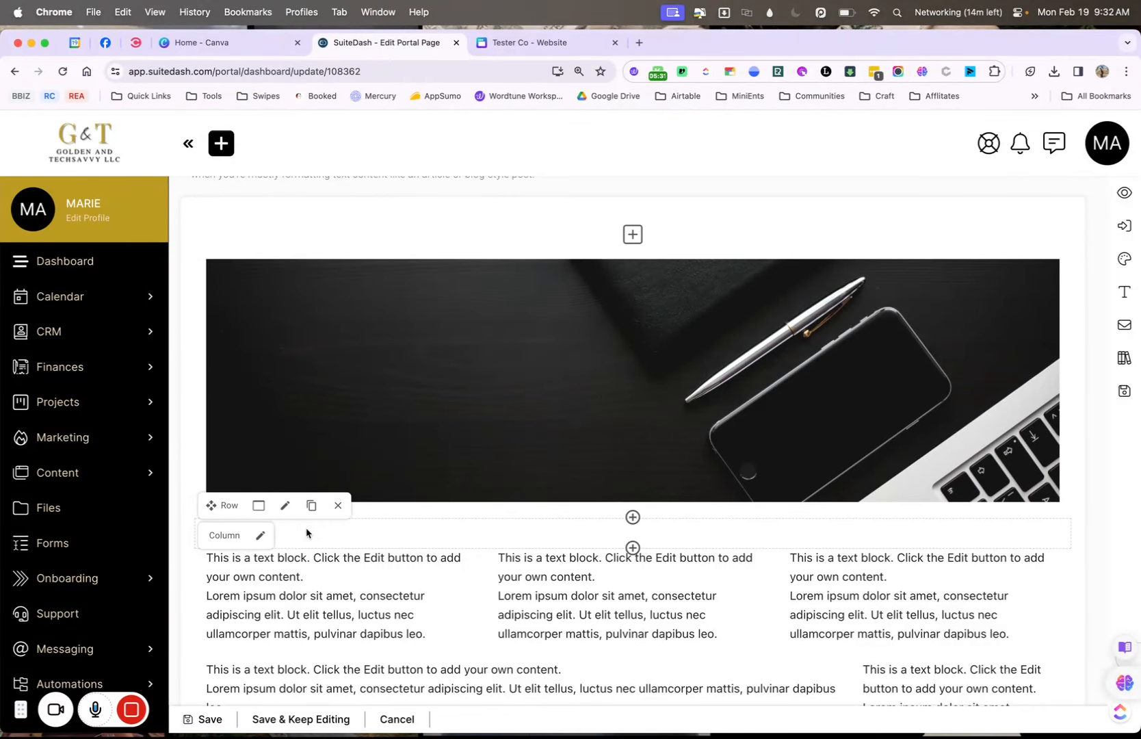
left_click(633, 518)
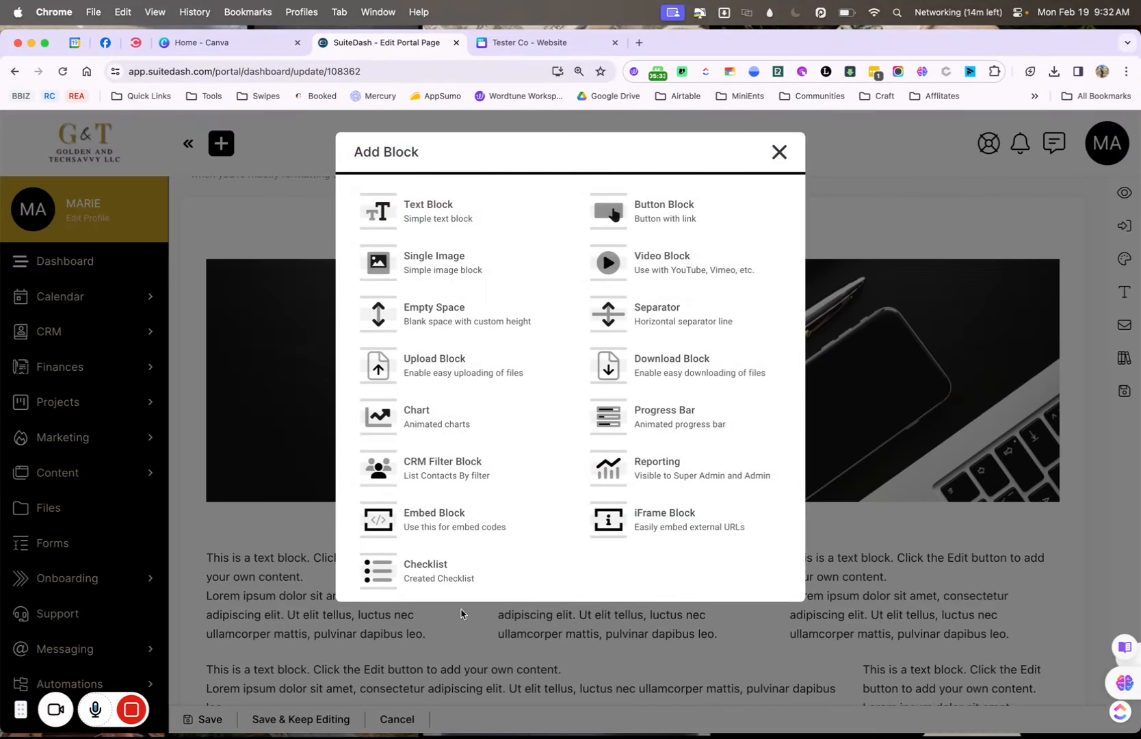
left_click(512, 222)
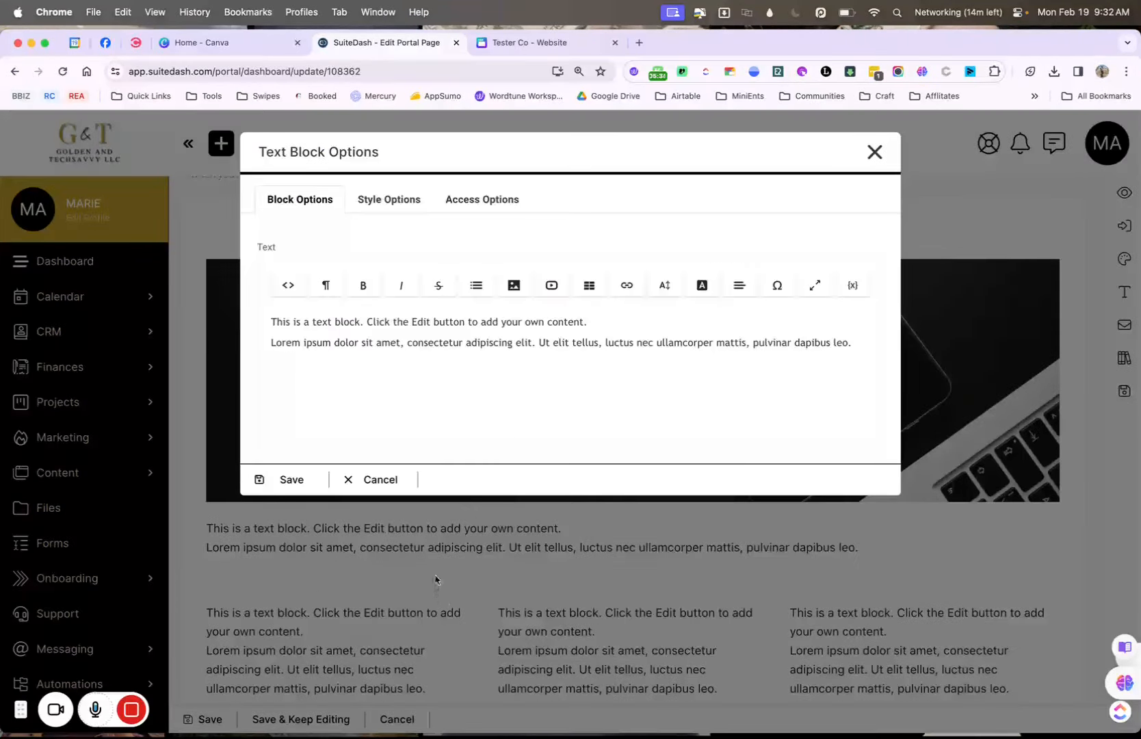
left_click(322, 485)
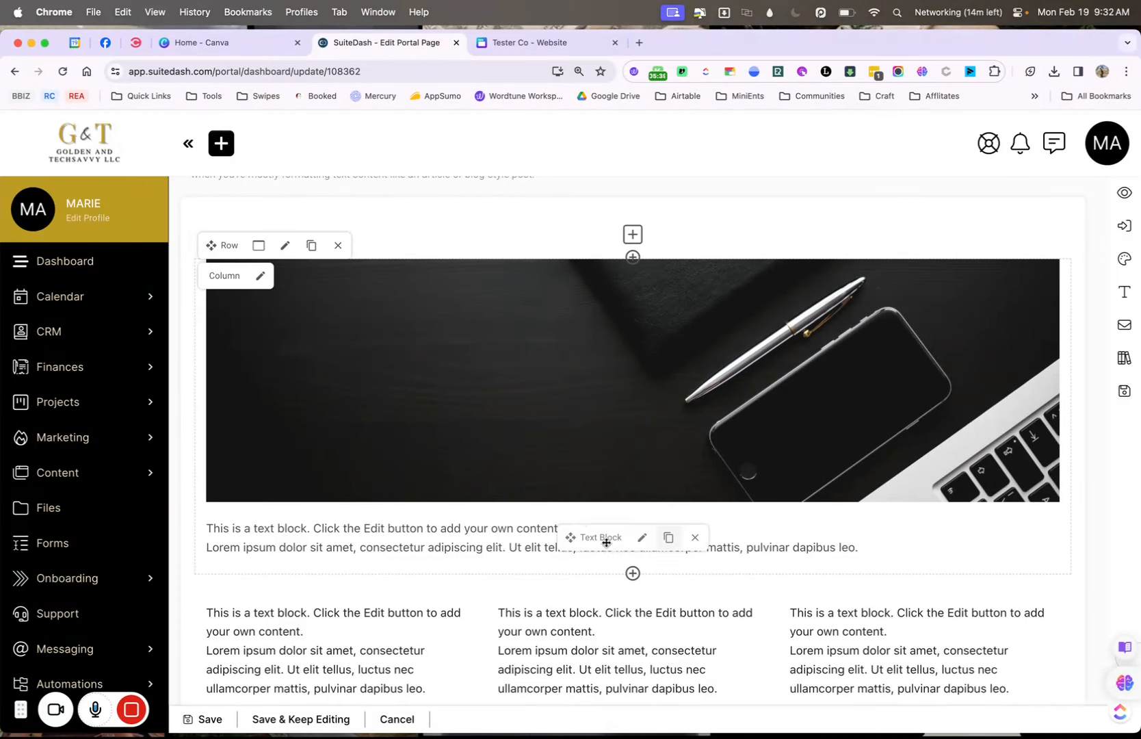
Replace the default text of the text block below the banner with "TESTER Co".
left_click(642, 538)
left_click(490, 350)
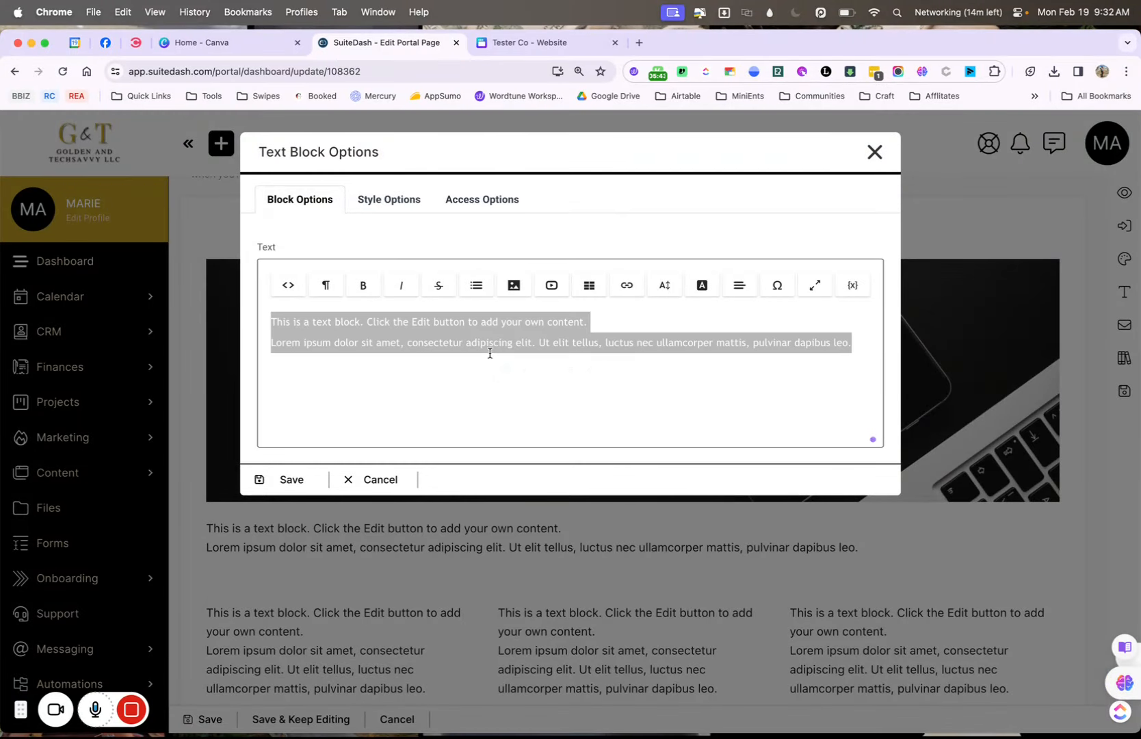
key("super+a")
type("TEST")
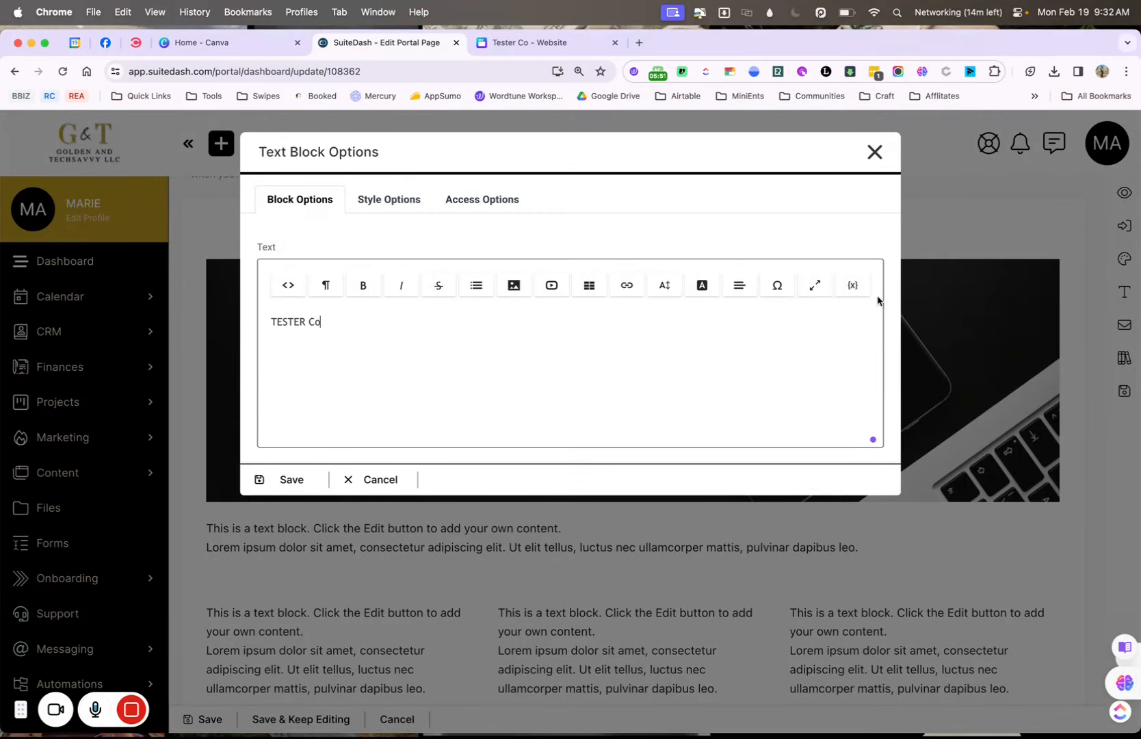
Make the "TESTER Co" text bold and set its font size to 30px.
triple_click(464, 323)
left_click(363, 285)
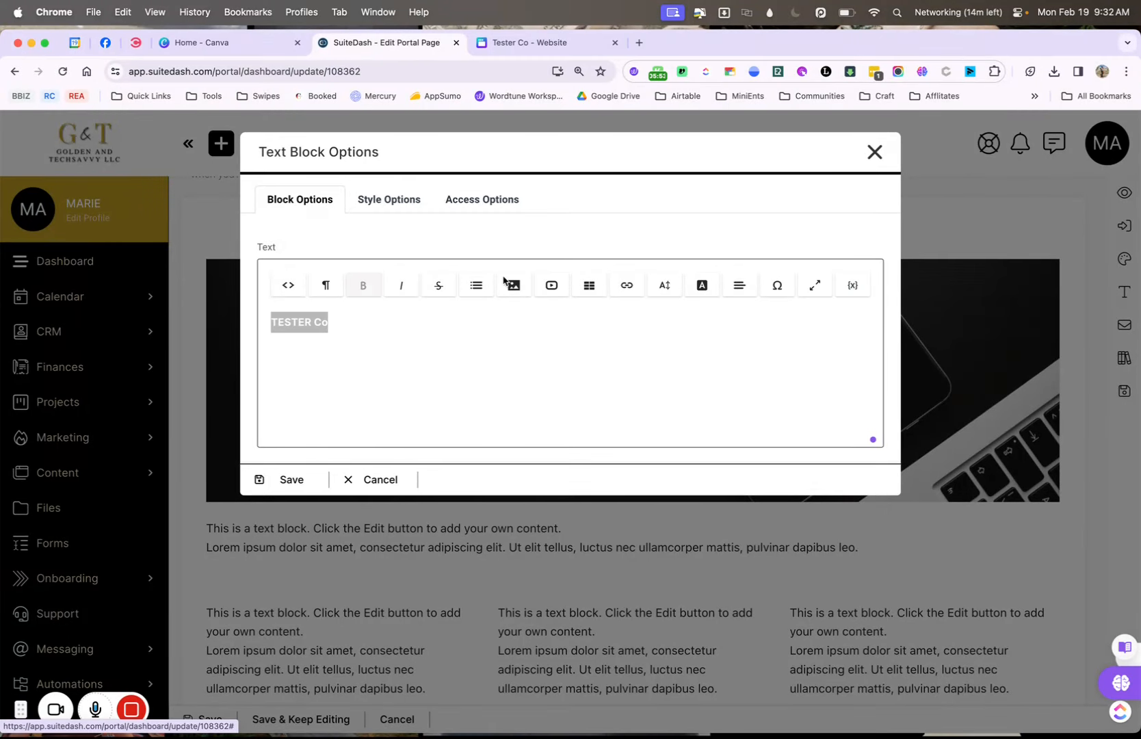
left_click(665, 285)
left_click(667, 600)
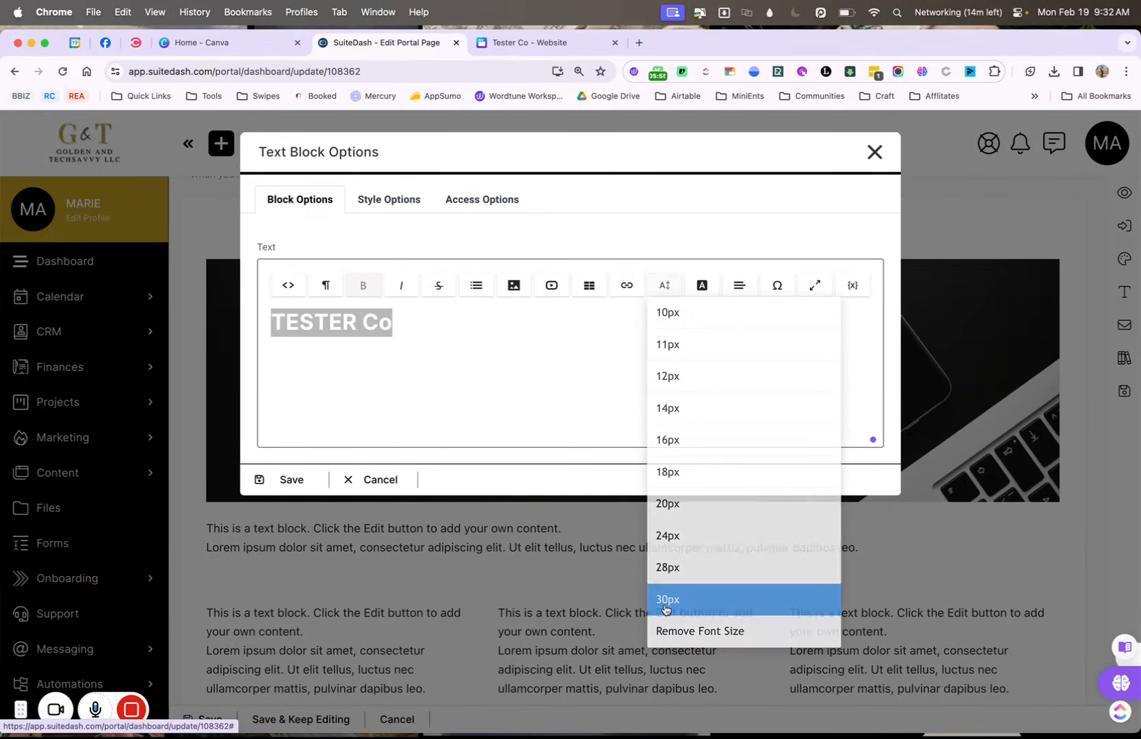
Change the "TESTER Co" text's font size to 70px in its HTML code and save the block.
left_click(299, 289)
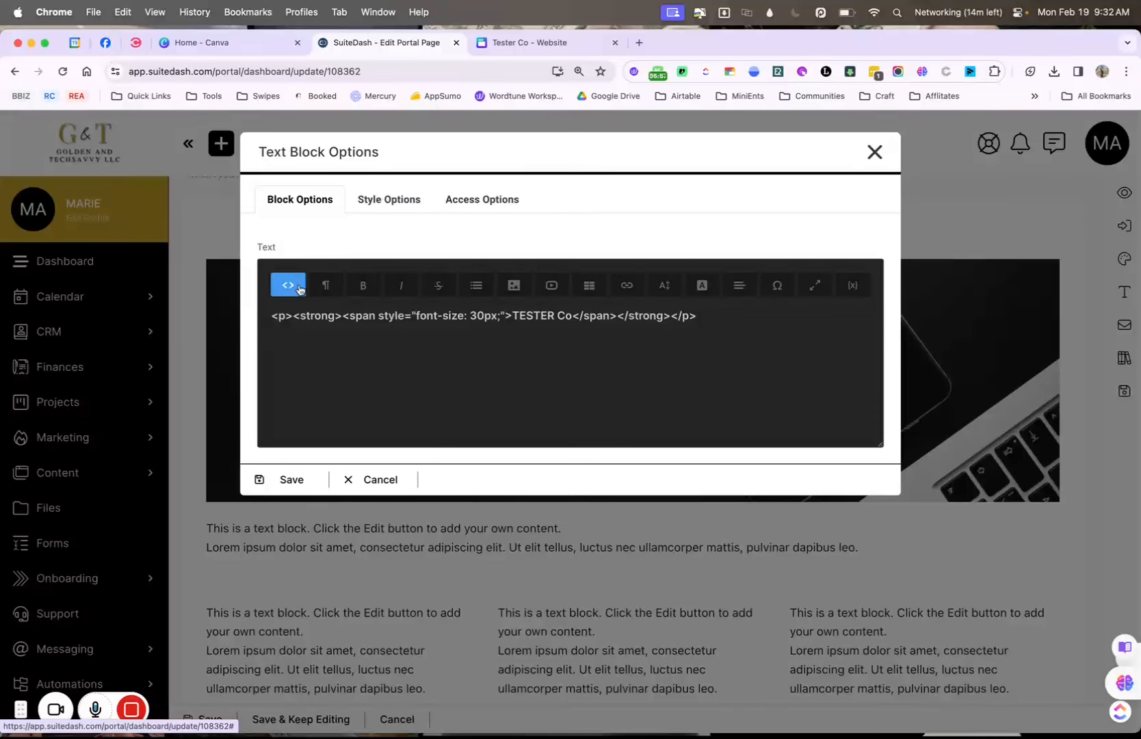
left_click(477, 315)
key("BackSpace")
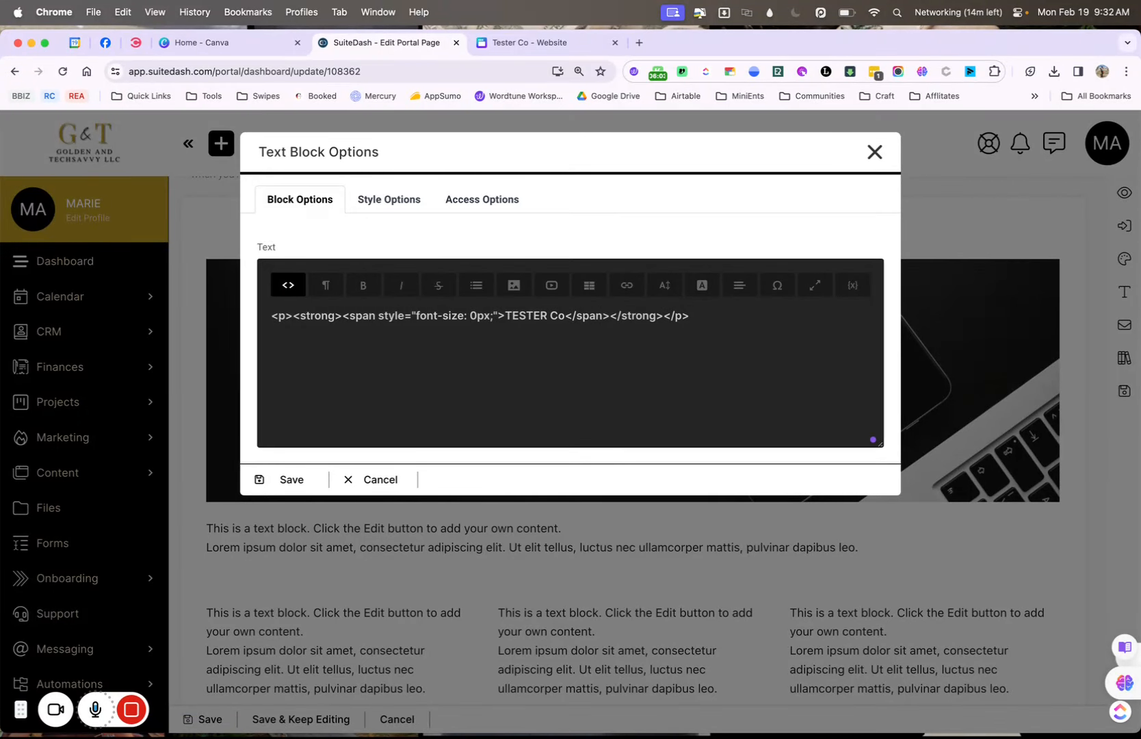
type("7")
left_click(288, 482)
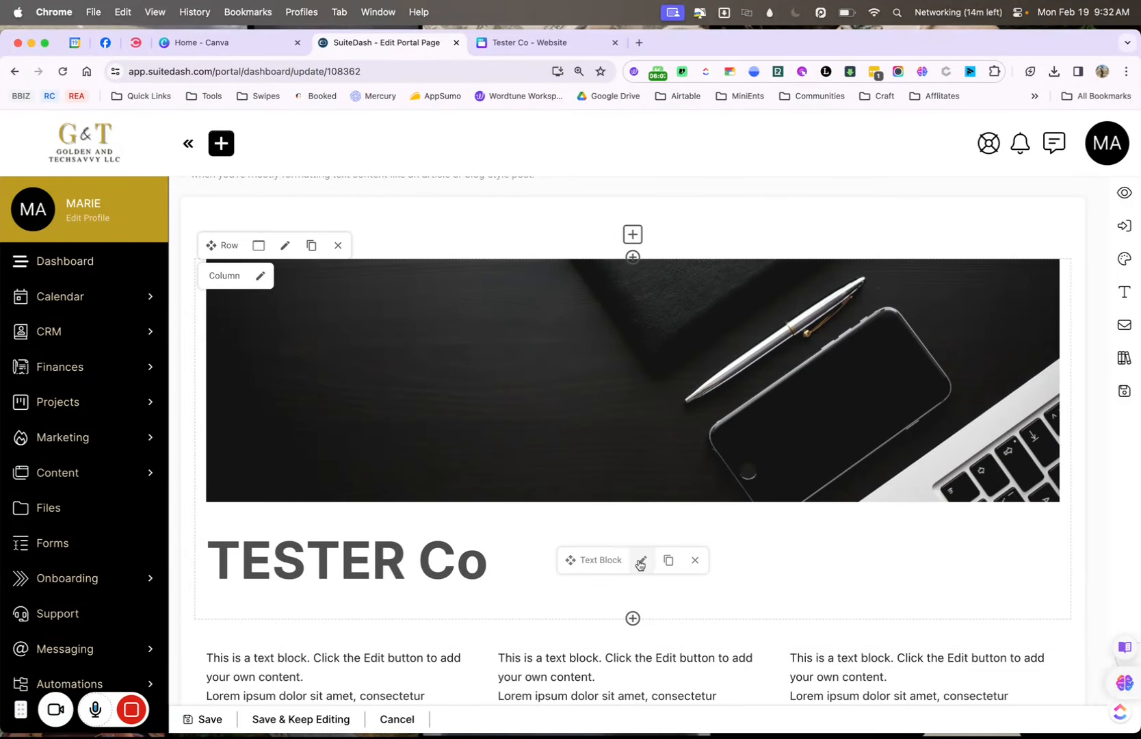
Reopen the "TESTER Co" text block, color the title text white and save the block.
left_click(642, 561)
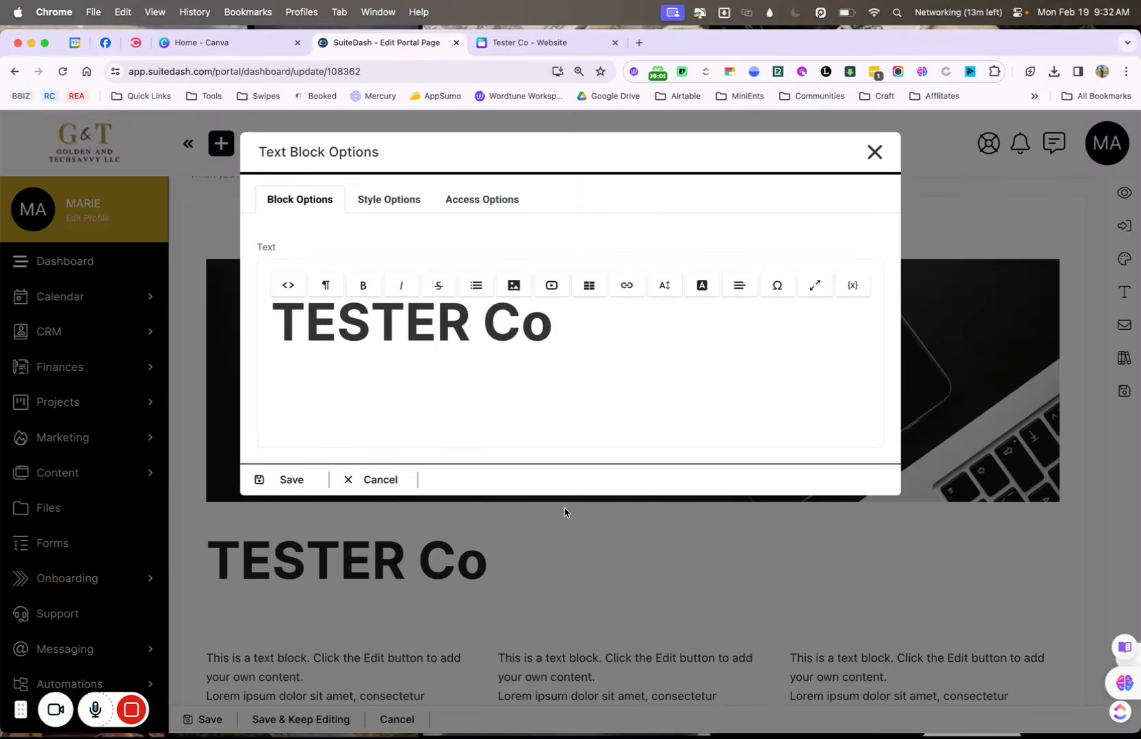
left_click_drag(571, 328, 266, 326)
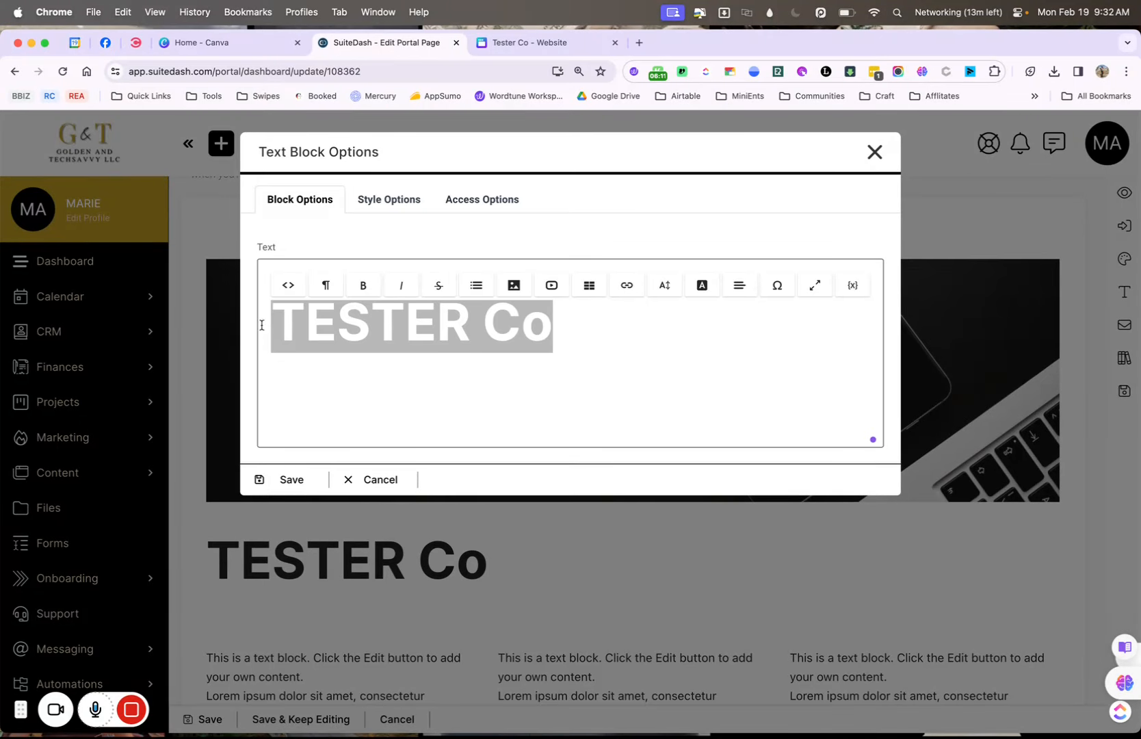
left_click(701, 285)
left_click(701, 340)
left_click(273, 480)
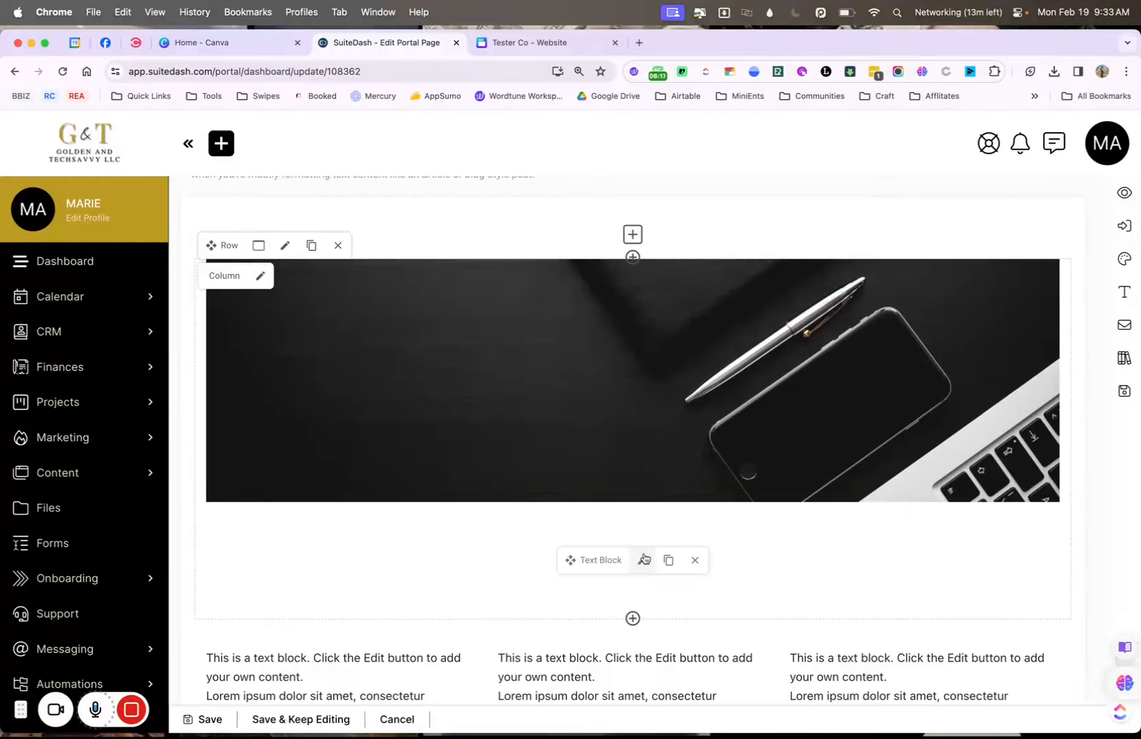
Set the white title block's top margin to -50 and save it.
left_click(642, 560)
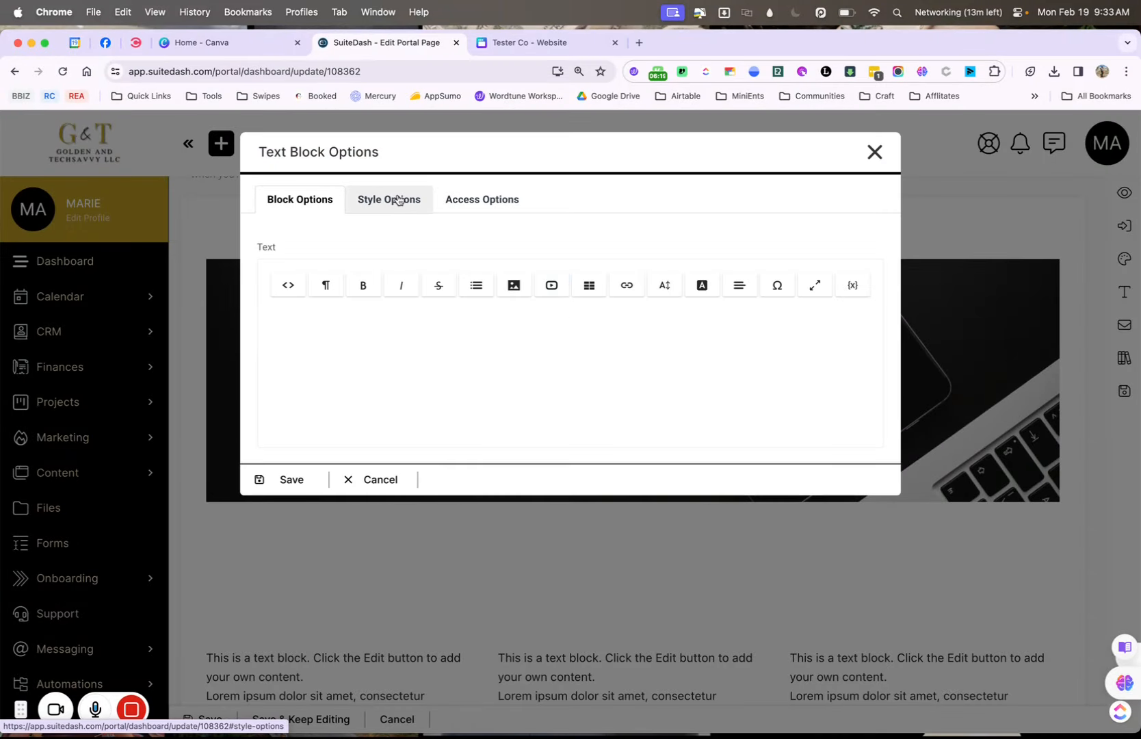
left_click(409, 205)
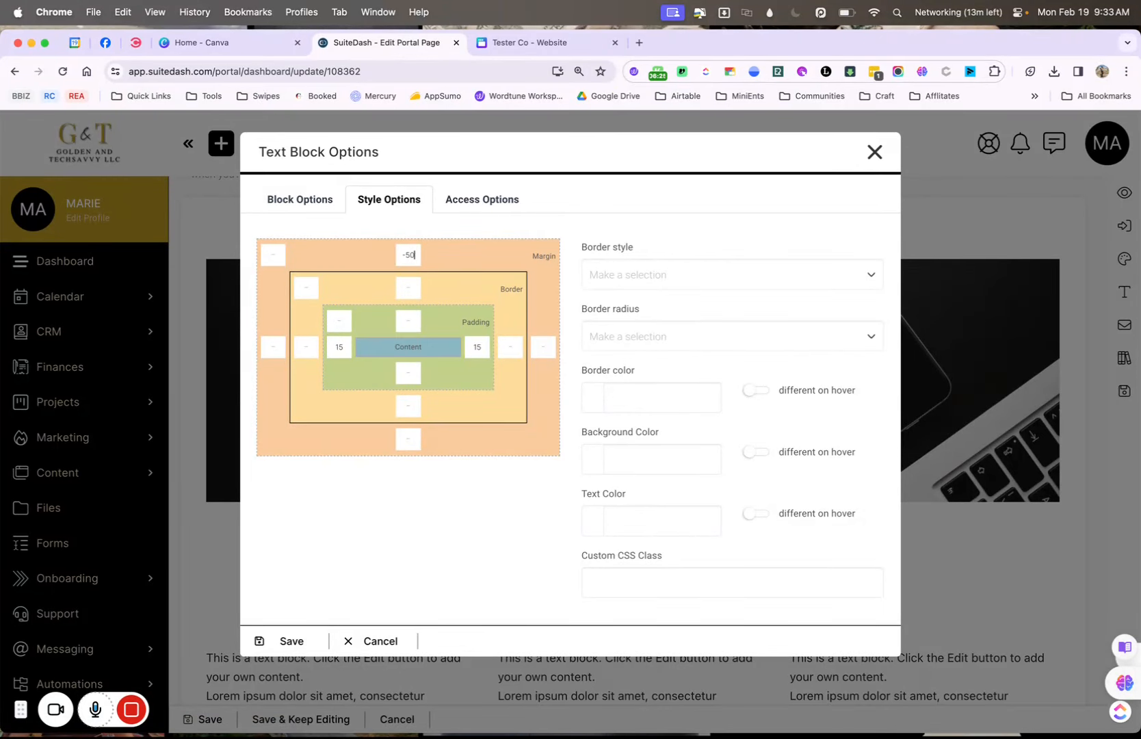
left_click(253, 640)
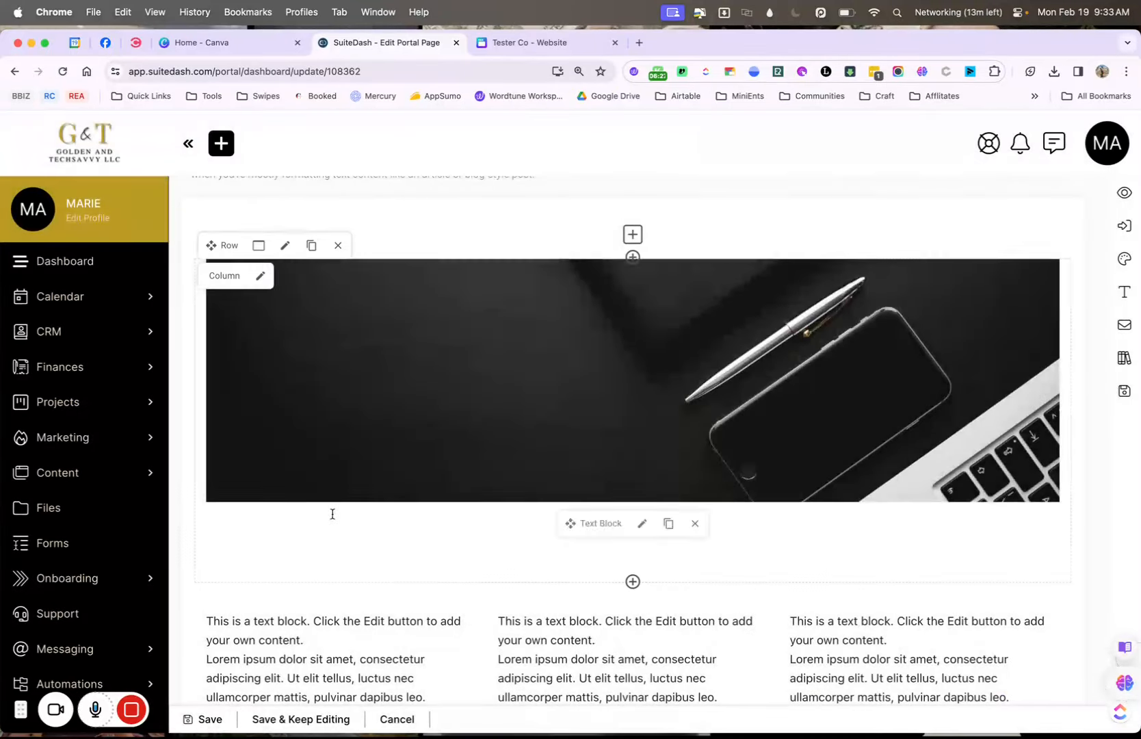
Set the title block's top margin to -150 and save it.
left_click(642, 523)
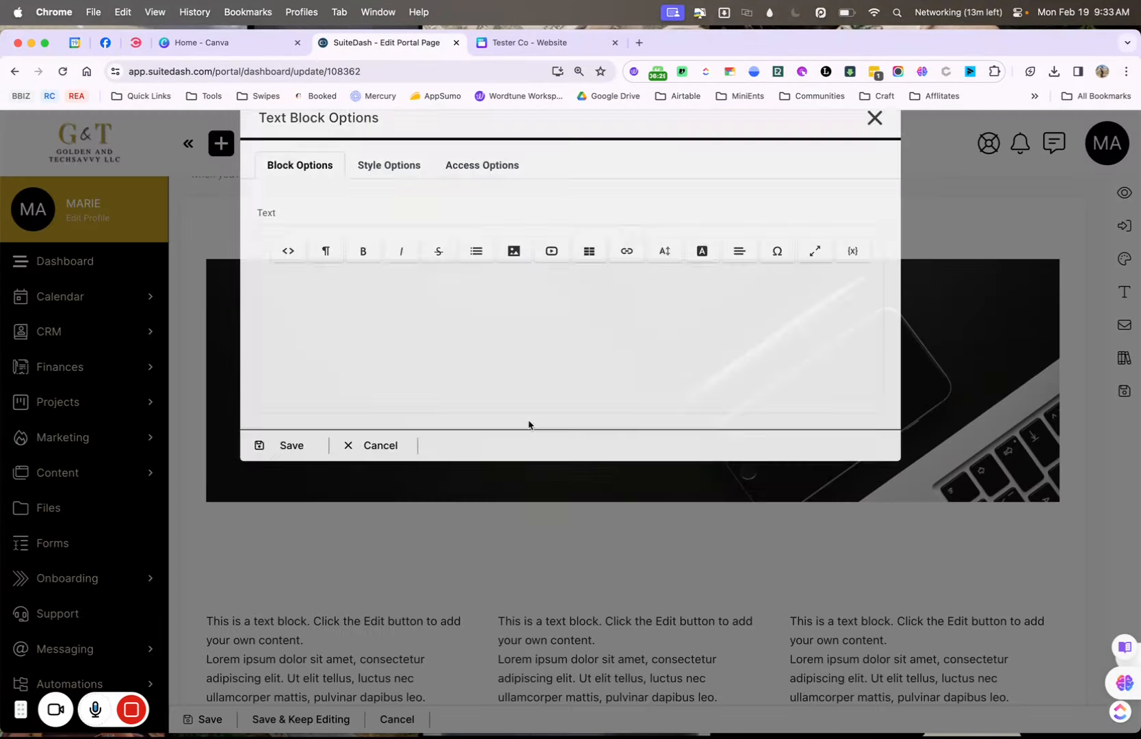
left_click(389, 199)
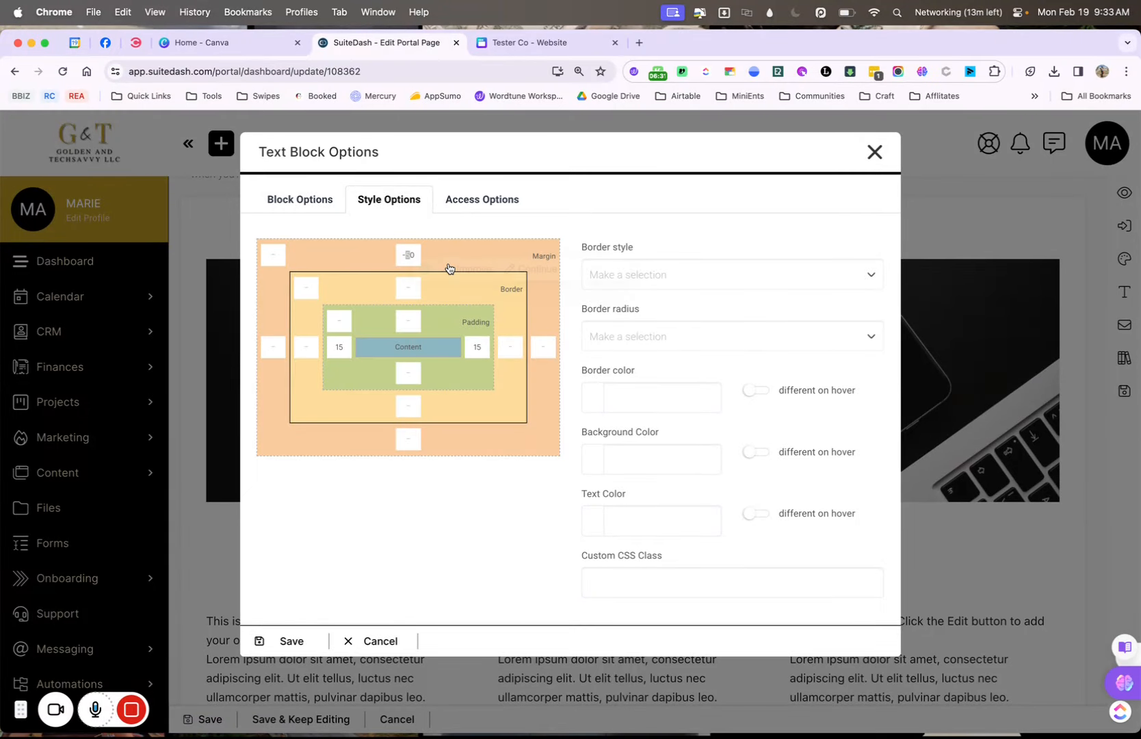
left_click(290, 641)
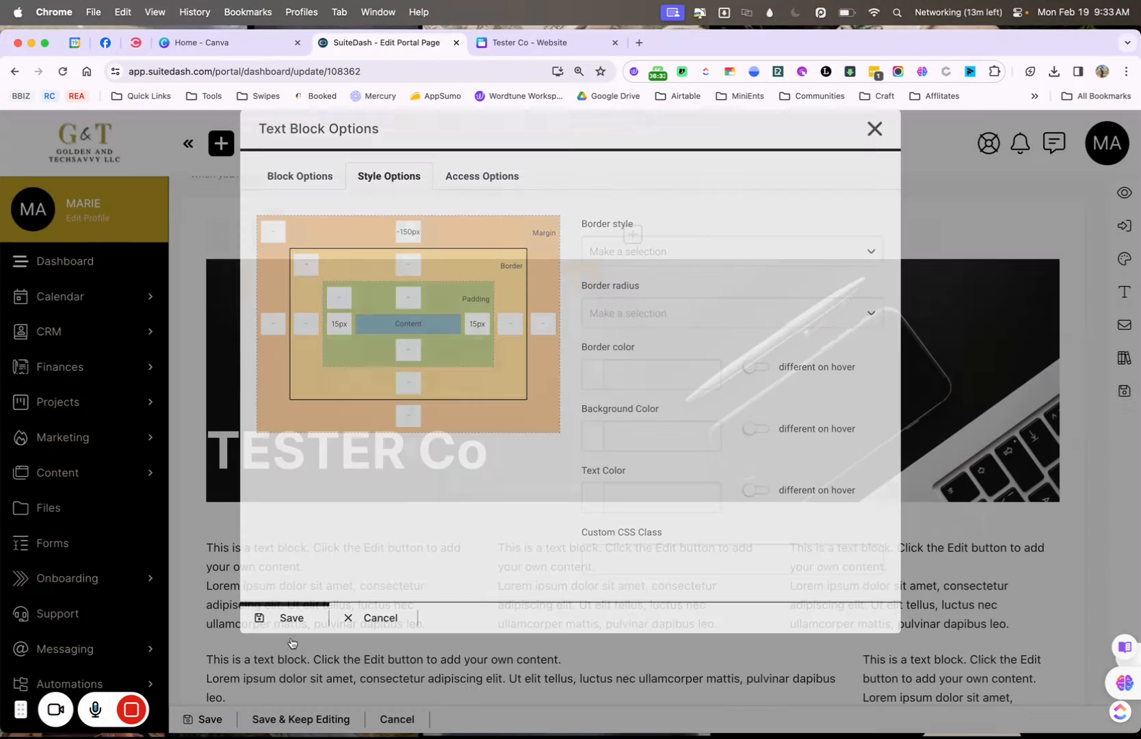
Set the title block's top margin to -250 and its left margin to 20, and save the block.
left_click(642, 450)
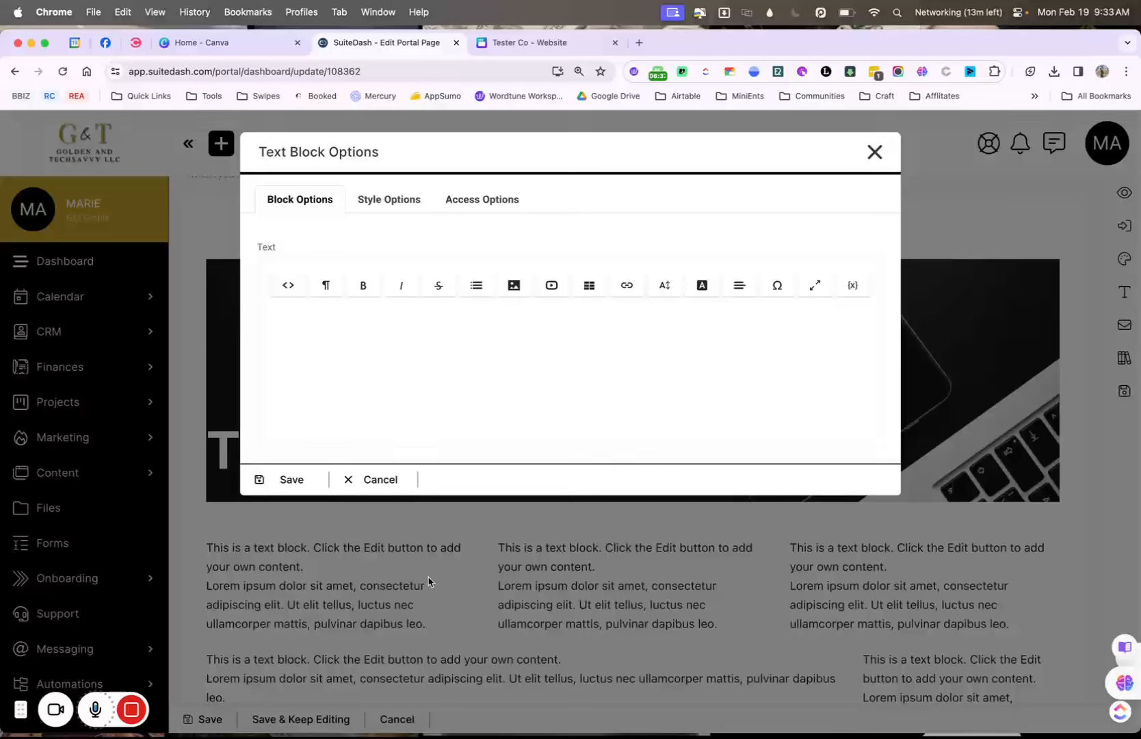
left_click(373, 199)
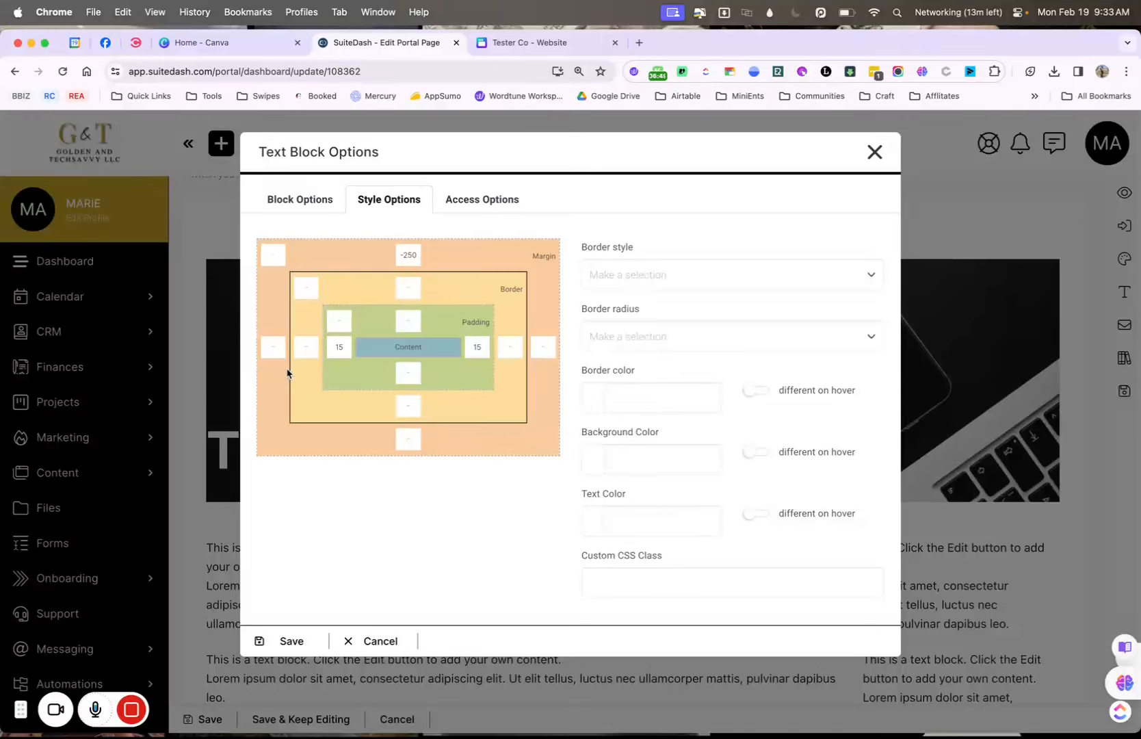
left_click(288, 642)
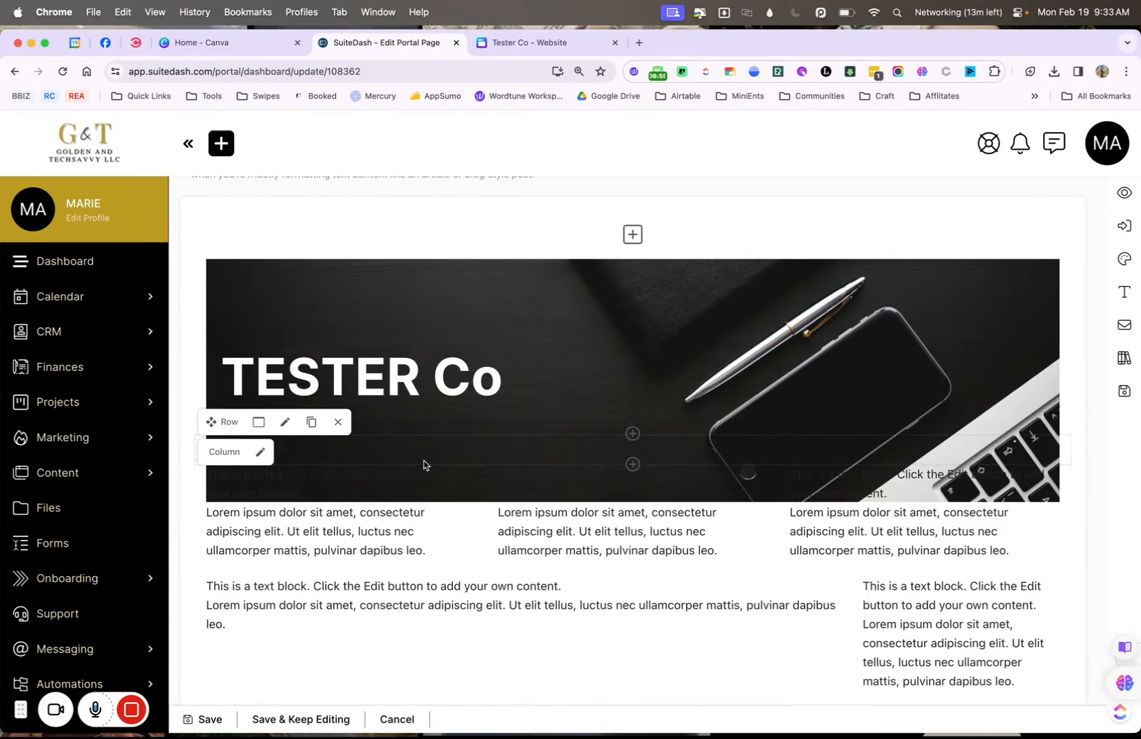
Add an Empty Space block to the empty row below the banner, set its height to 250 and save it.
left_click(633, 442)
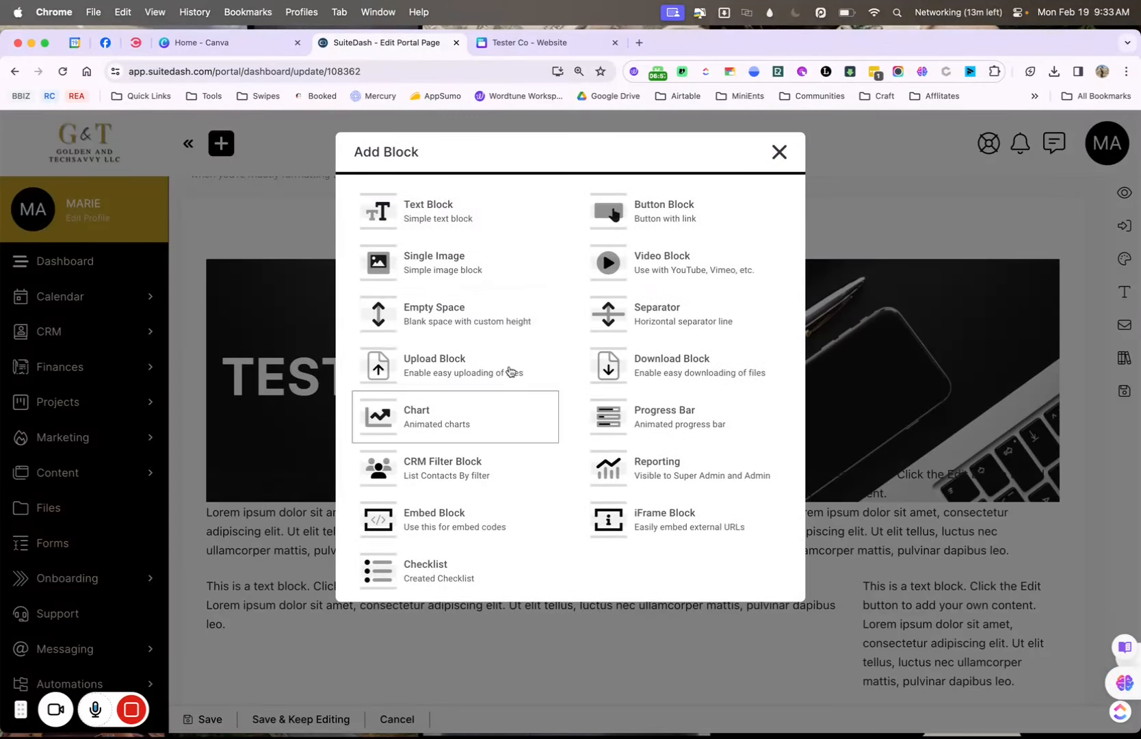
left_click(492, 308)
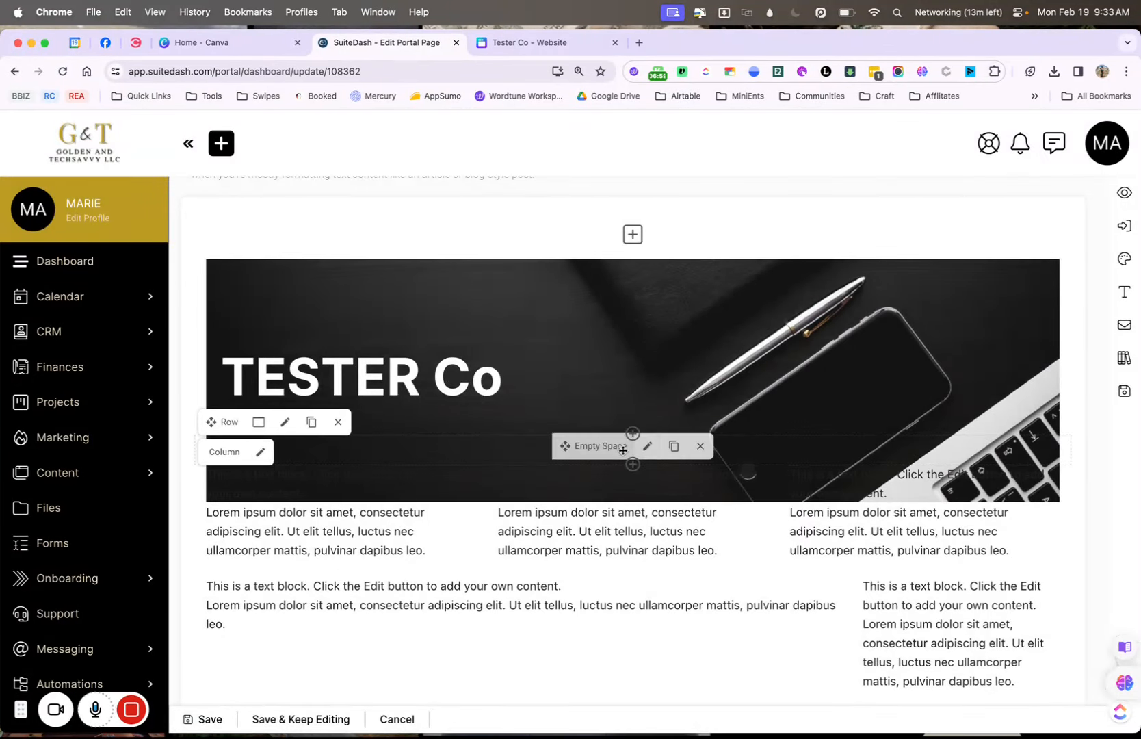
left_click(645, 446)
left_click(465, 262)
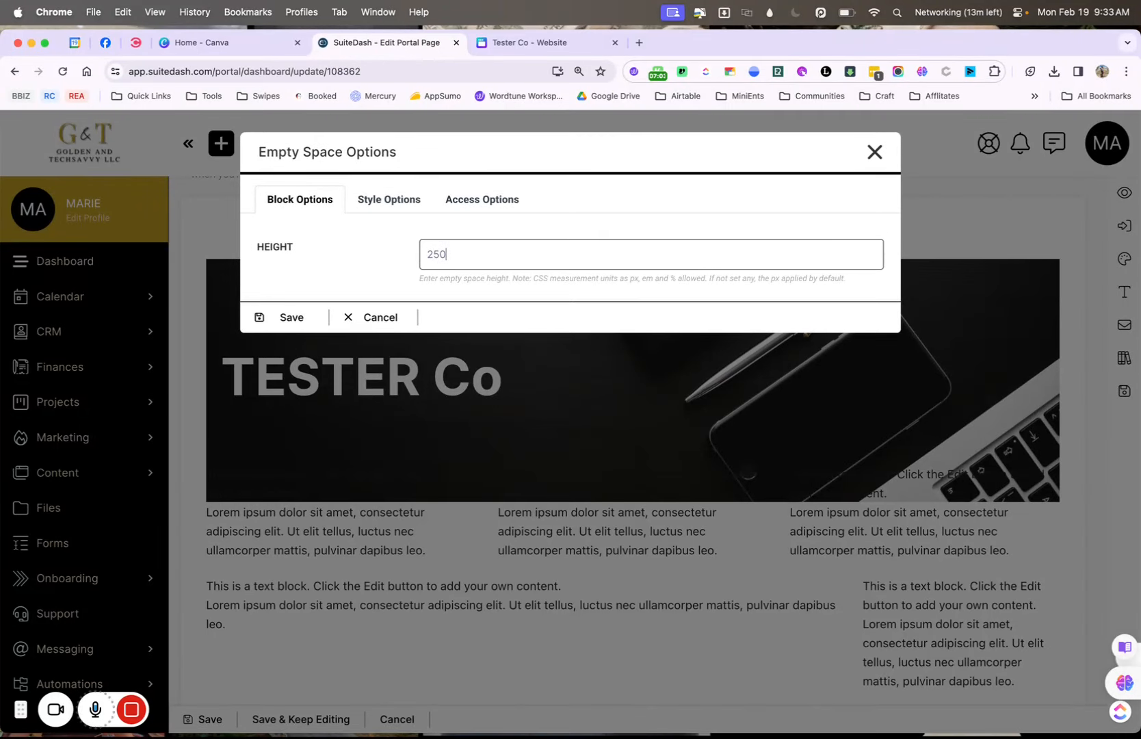
left_click(286, 322)
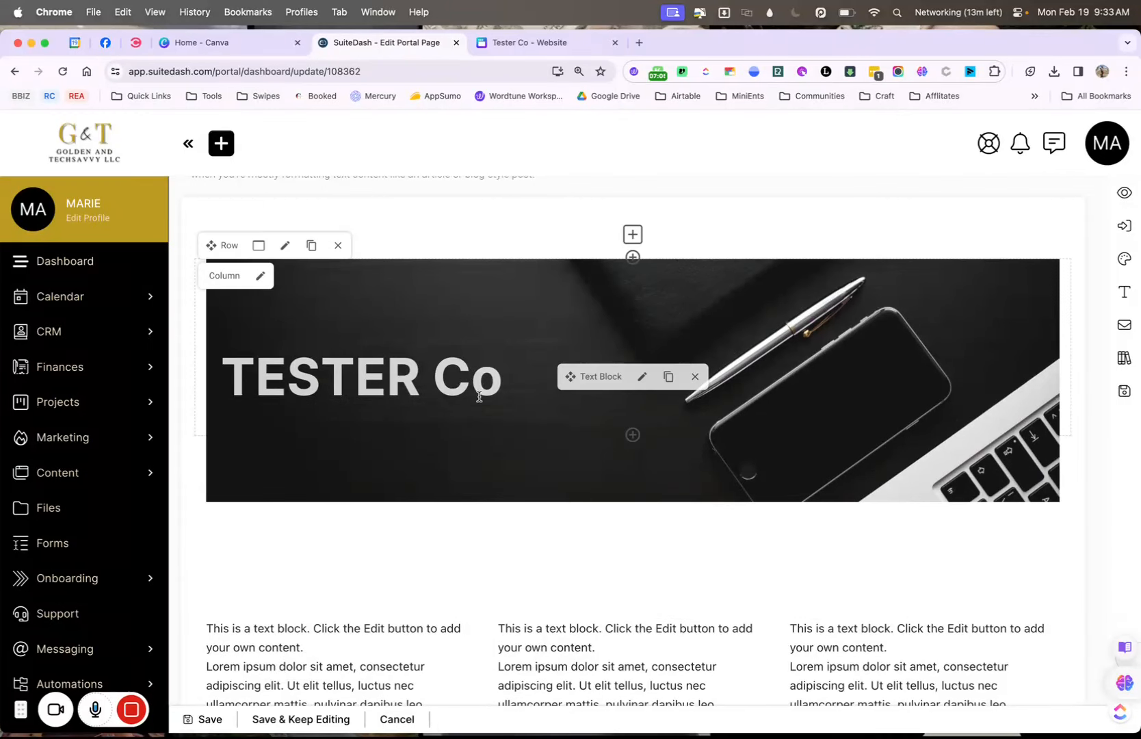
Set the "TESTER Co" text block's top margin to -270 and save the block.
left_click(642, 376)
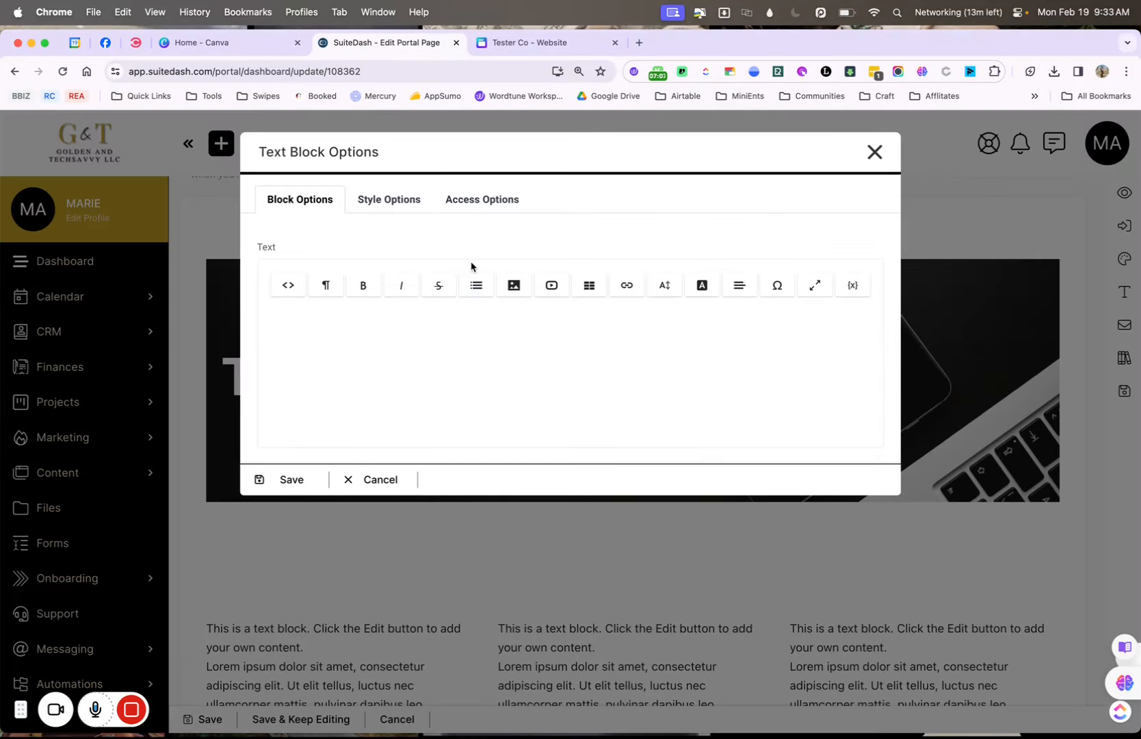
left_click(388, 198)
left_click(410, 253)
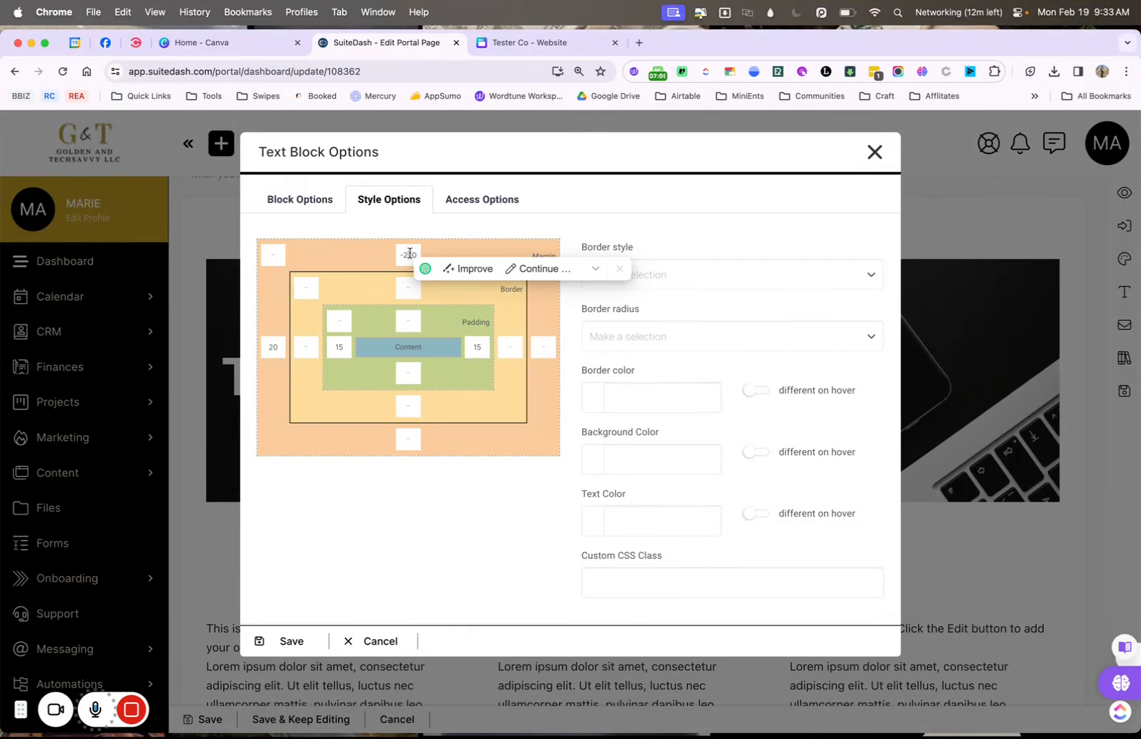
type("7")
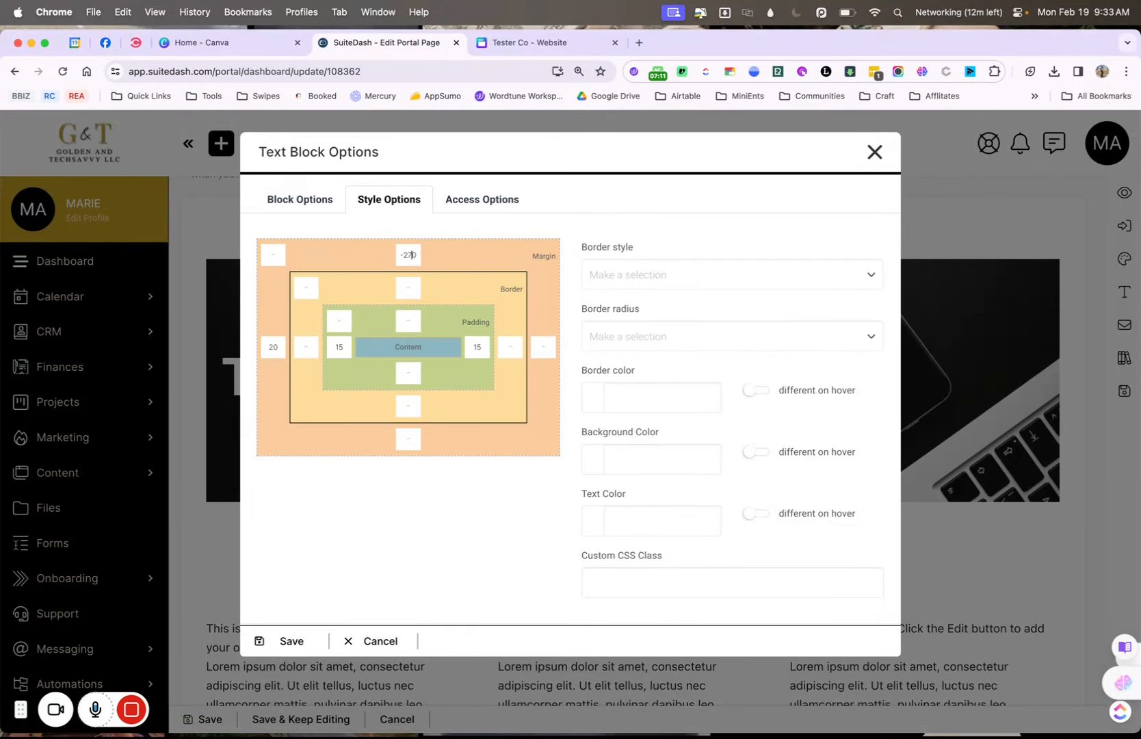
left_click(296, 640)
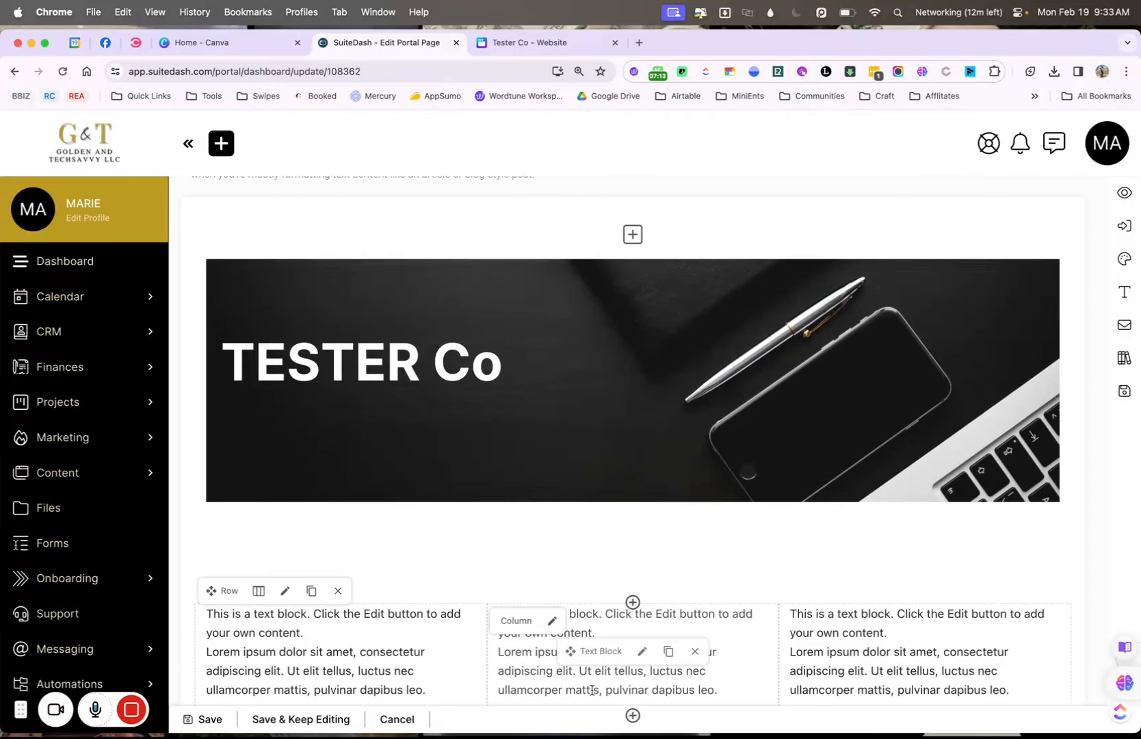
Open the "TESTER Co" text block for editing, and switch to Canva to look up the tagline under the title.
left_click_drag(524, 363, 236, 376)
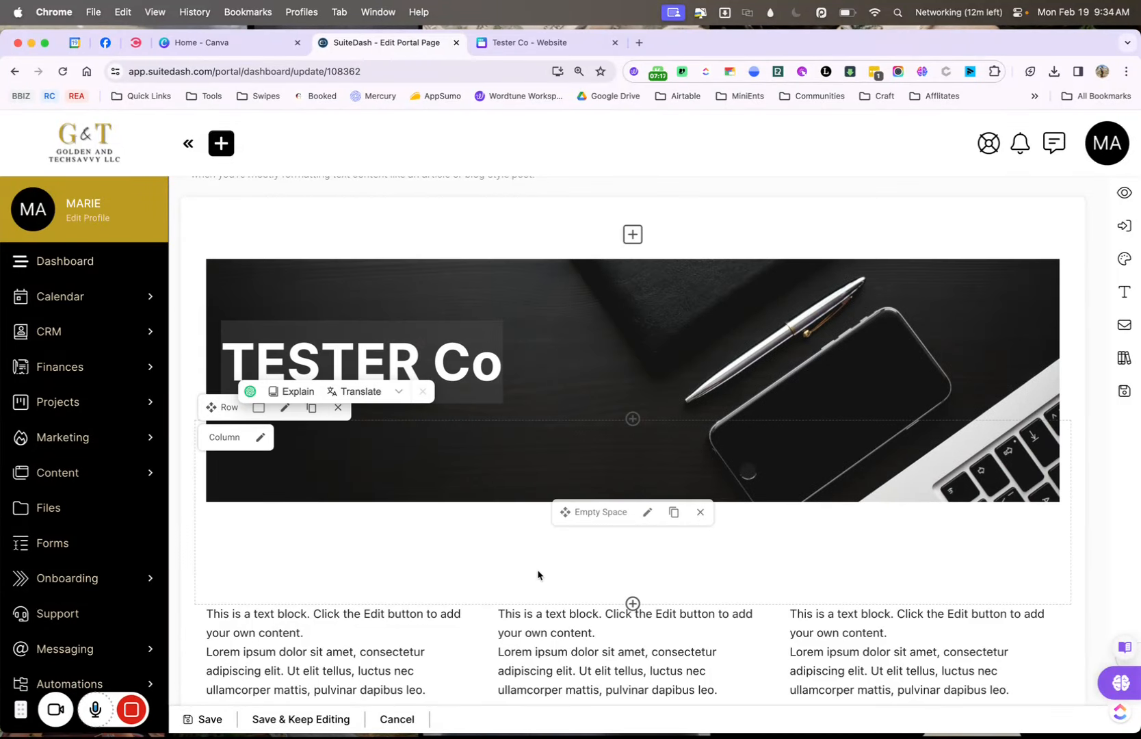
mouse_move(586, 411)
left_click(641, 365)
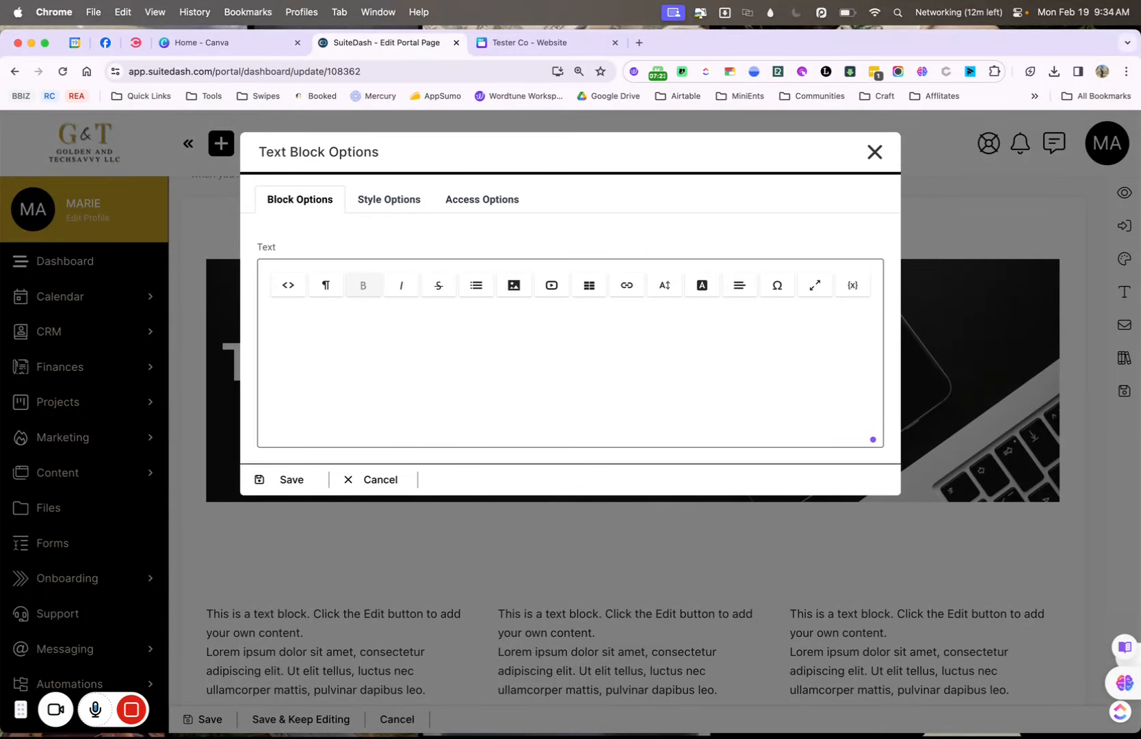
left_click(533, 44)
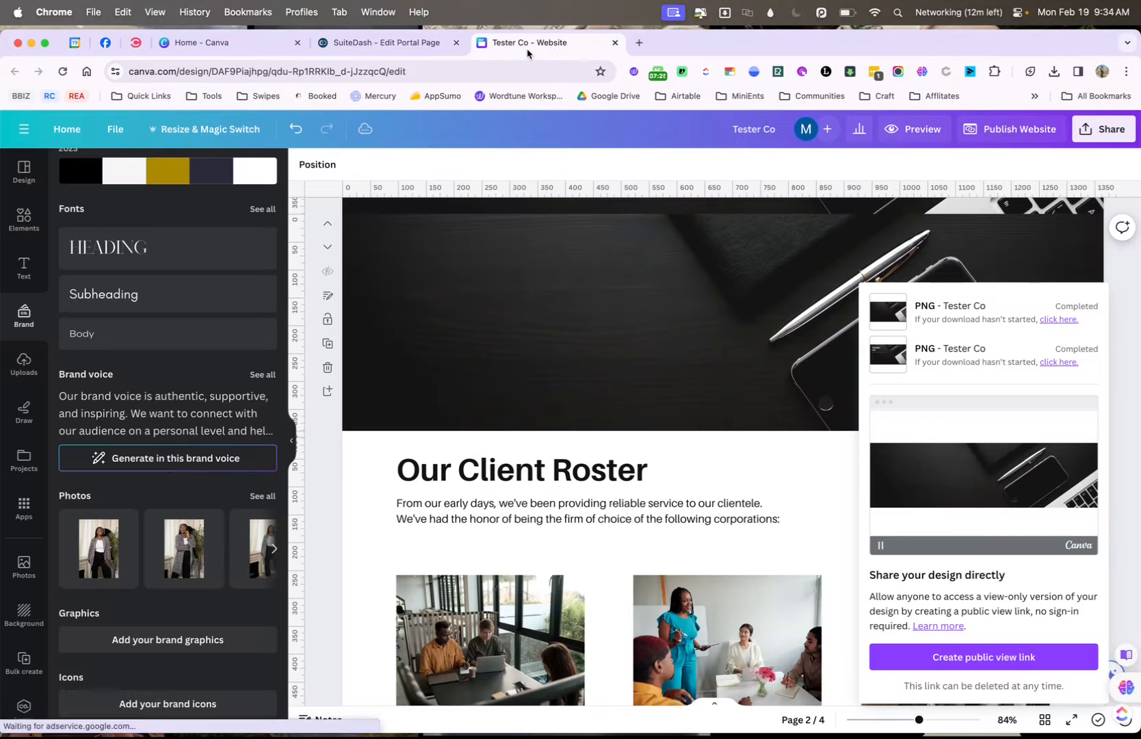
left_click(606, 377)
scroll(599, 349, "up", 5)
left_click(596, 375)
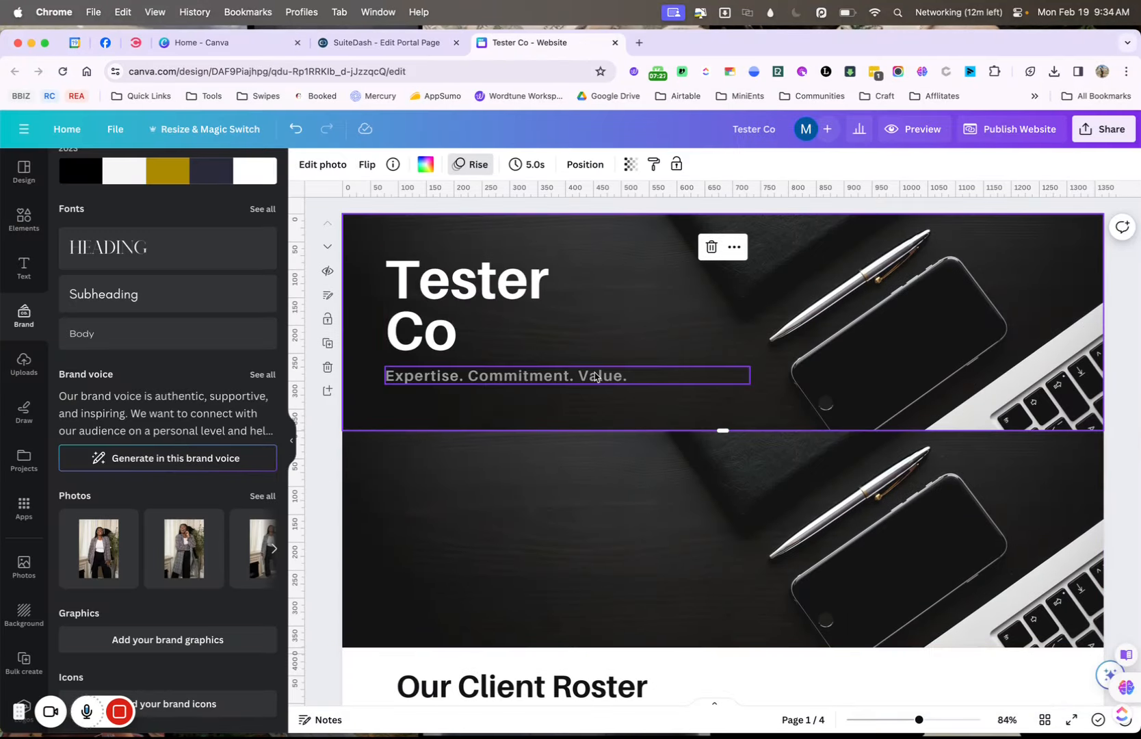
double_click(596, 375)
Switch back to SuiteDash and add the tagline "Expertise. Commitment. Value." on a new line below the title text.
left_click(421, 43)
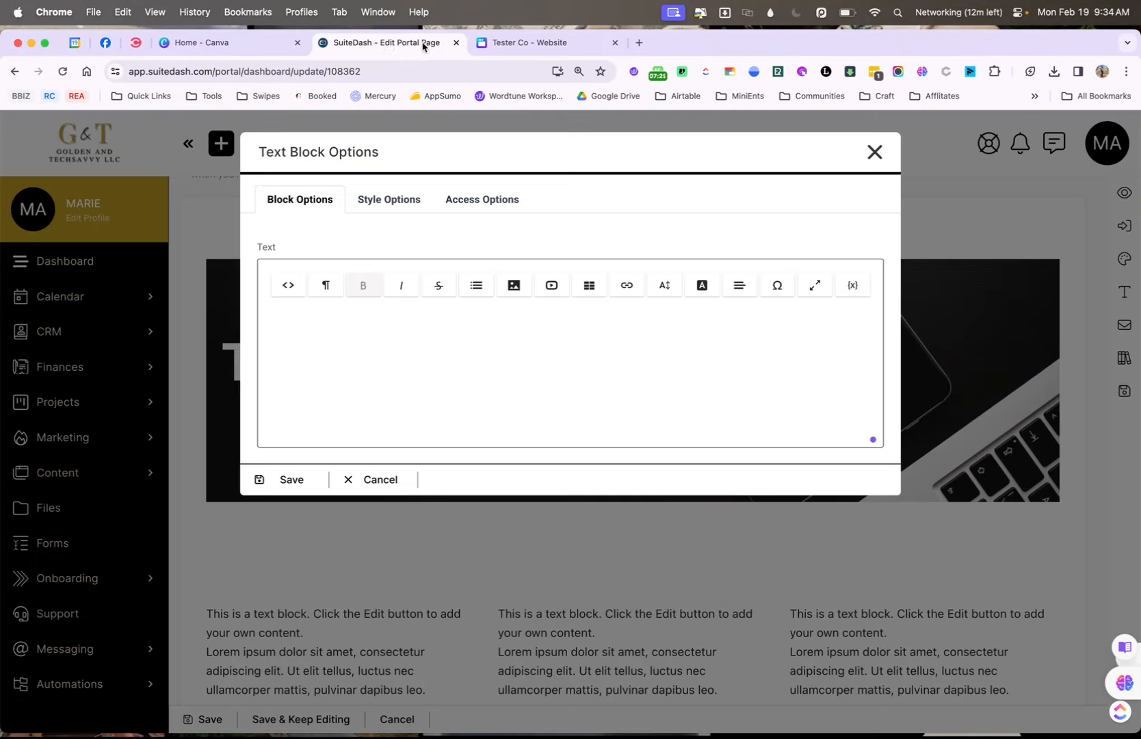
left_click(648, 376)
type("Expertise. Commitmen")
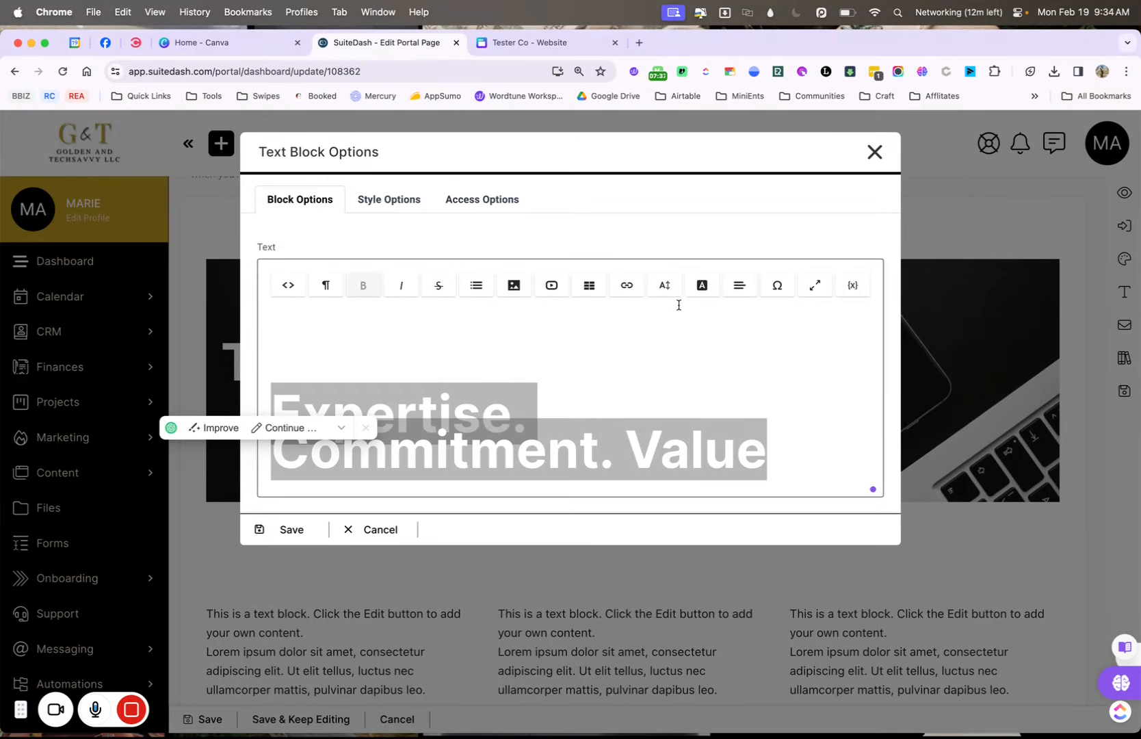
Set the tagline's font size to 14px.
left_click(818, 470)
left_click_drag(818, 470, 272, 394)
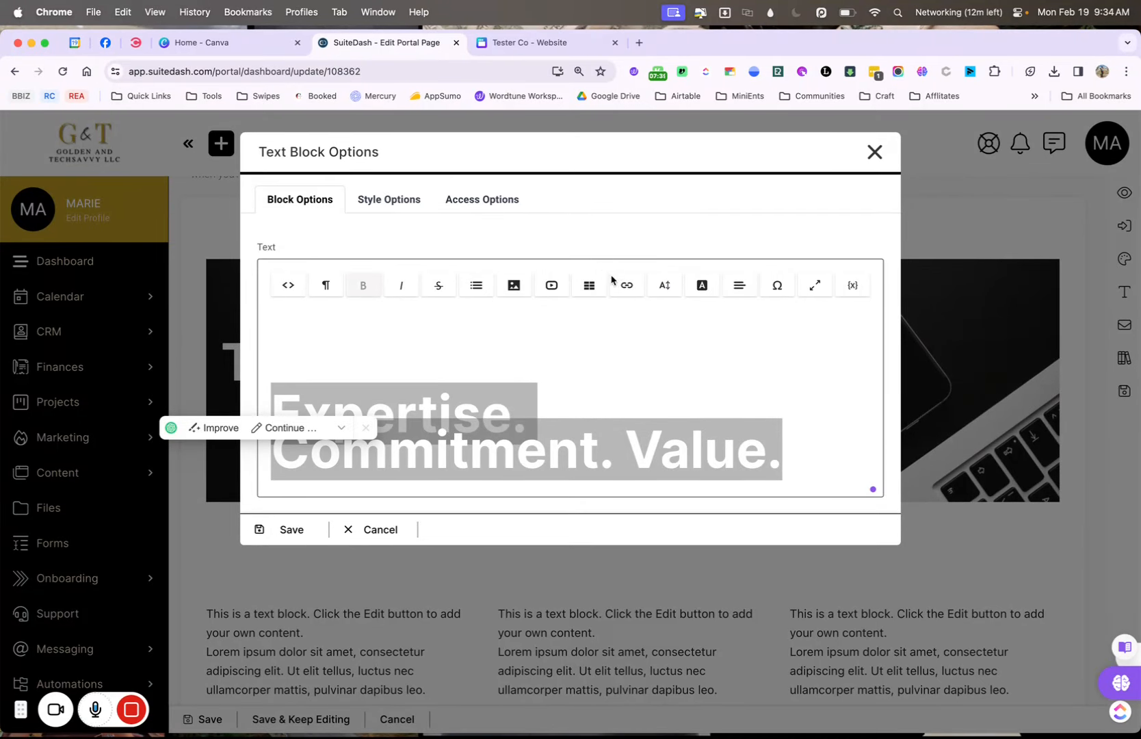
left_click(664, 286)
left_click(693, 408)
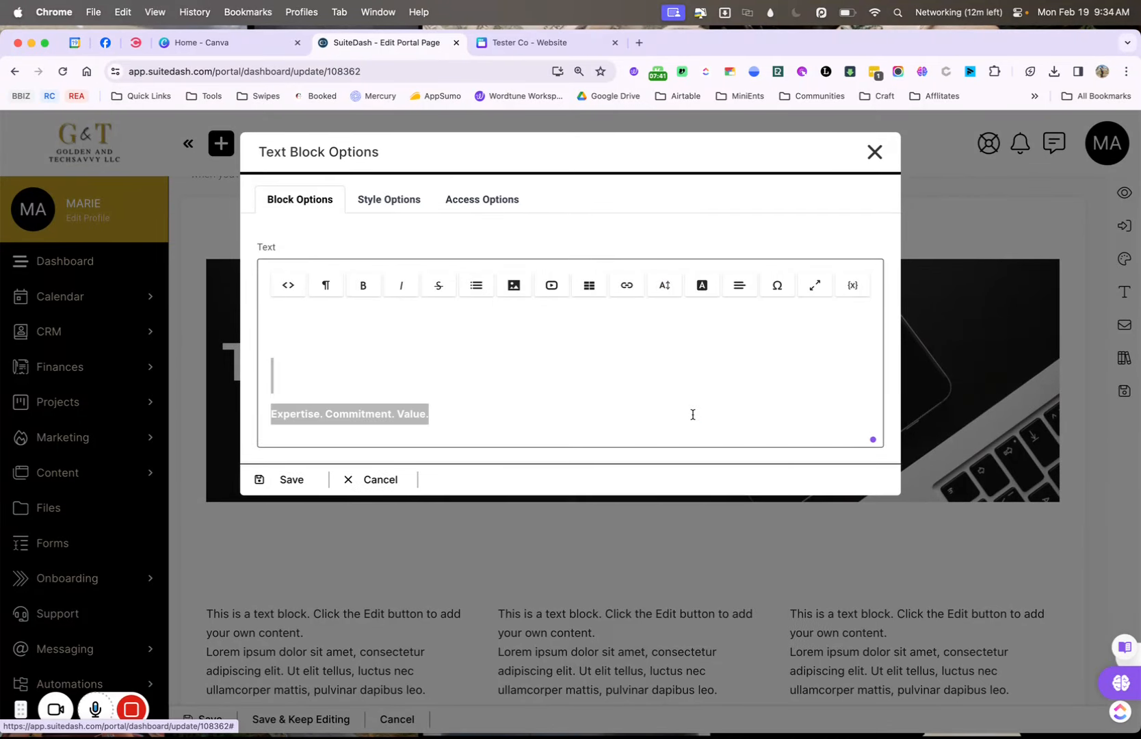
Set the "Expertise. Commitment. Value." tagline's font size to 16px and save the text block.
left_click(426, 377)
left_click_drag(438, 412, 191, 413)
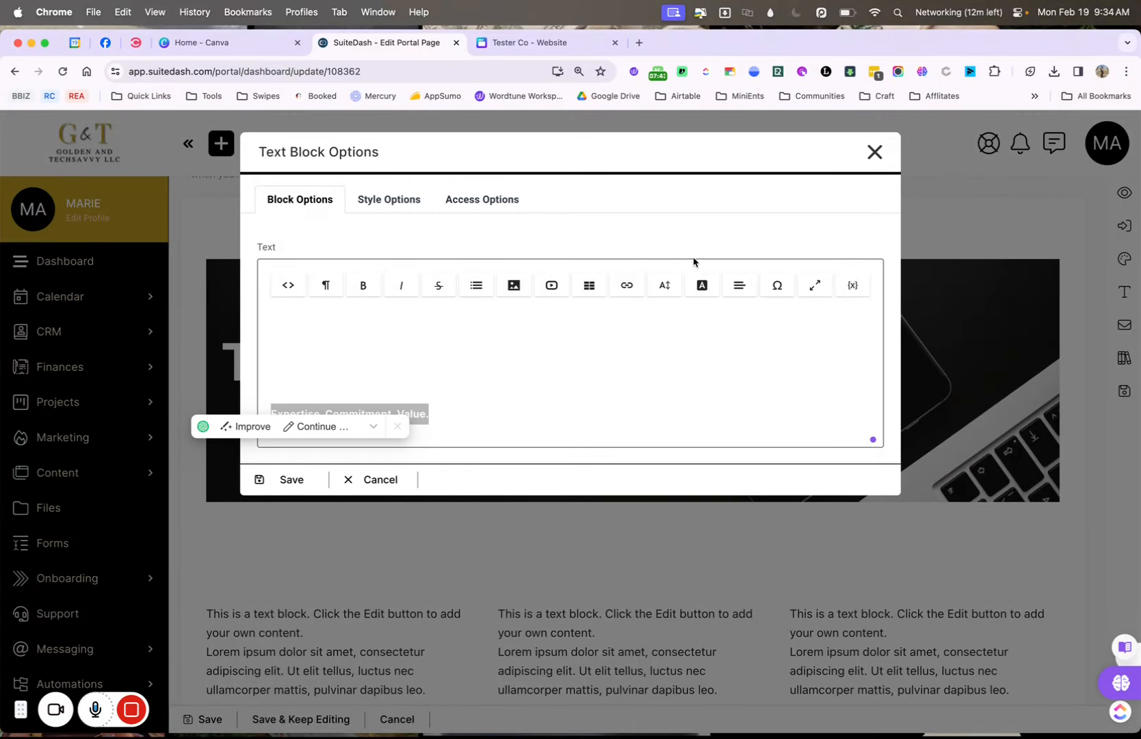
left_click(670, 286)
left_click(705, 439)
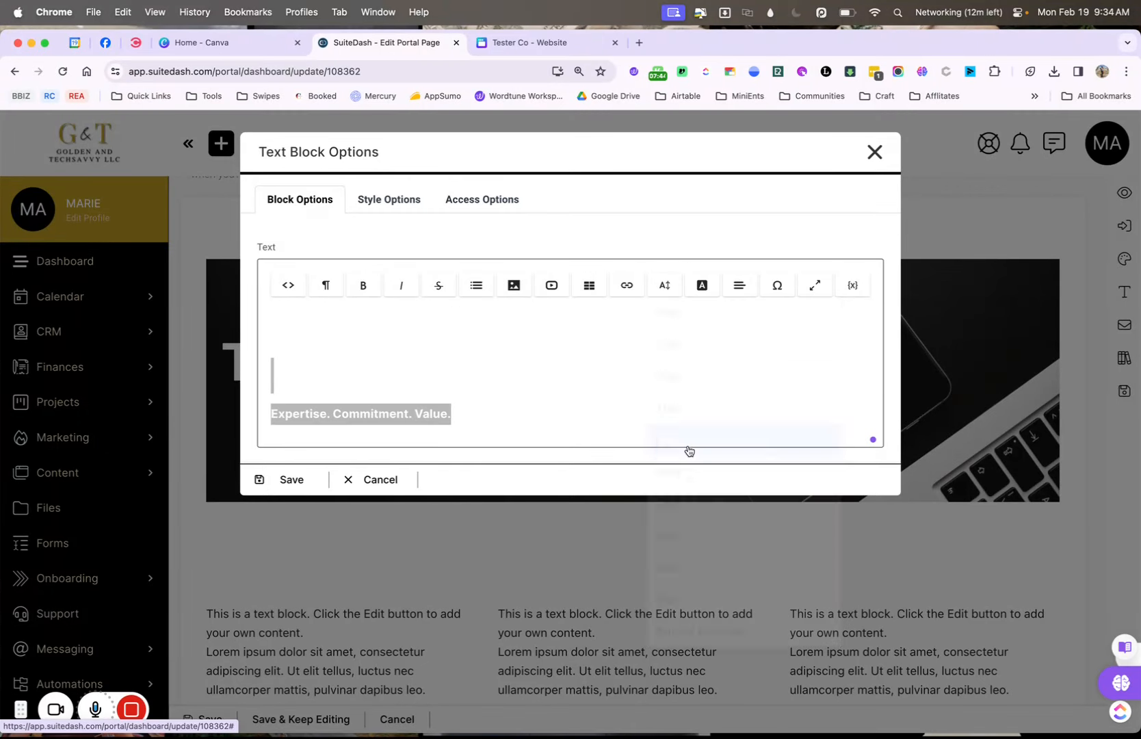
left_click(267, 481)
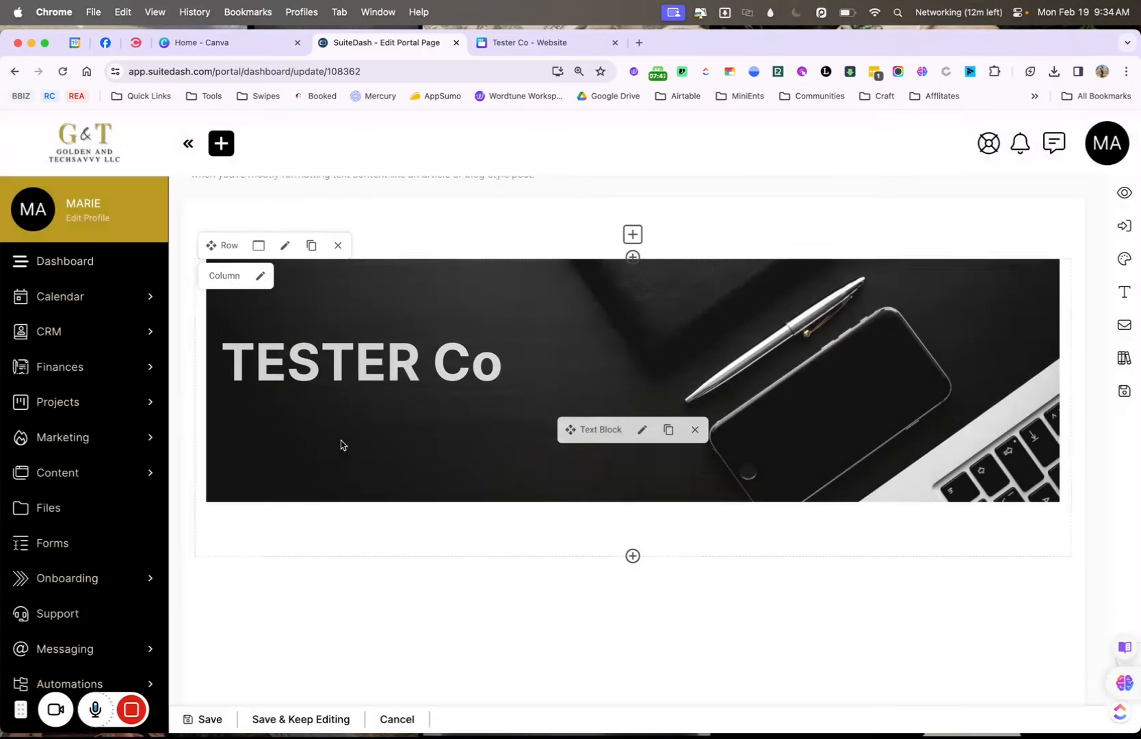
Remove the blank lines between the banner title and the "Expertise. Commitment. Value." tagline, and save the text block.
scroll(527, 516, "up", 2)
left_click(643, 500)
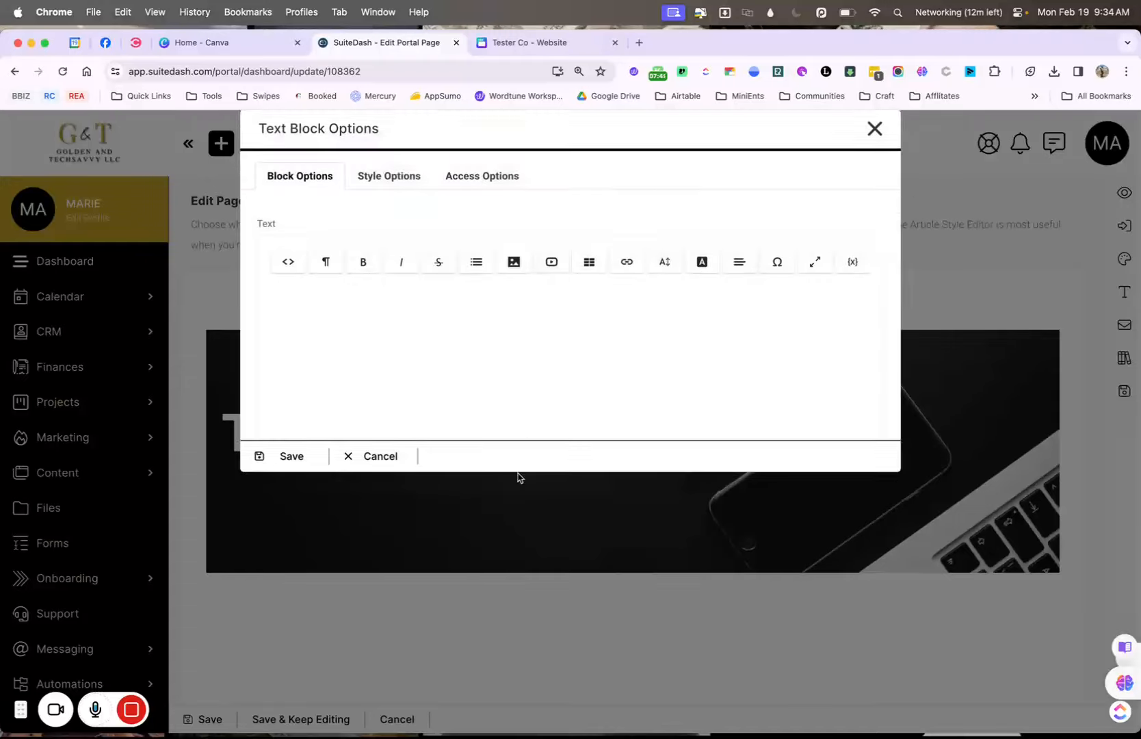
left_click_drag(524, 425, 208, 388)
left_click_drag(298, 363, 277, 404)
left_click(273, 405)
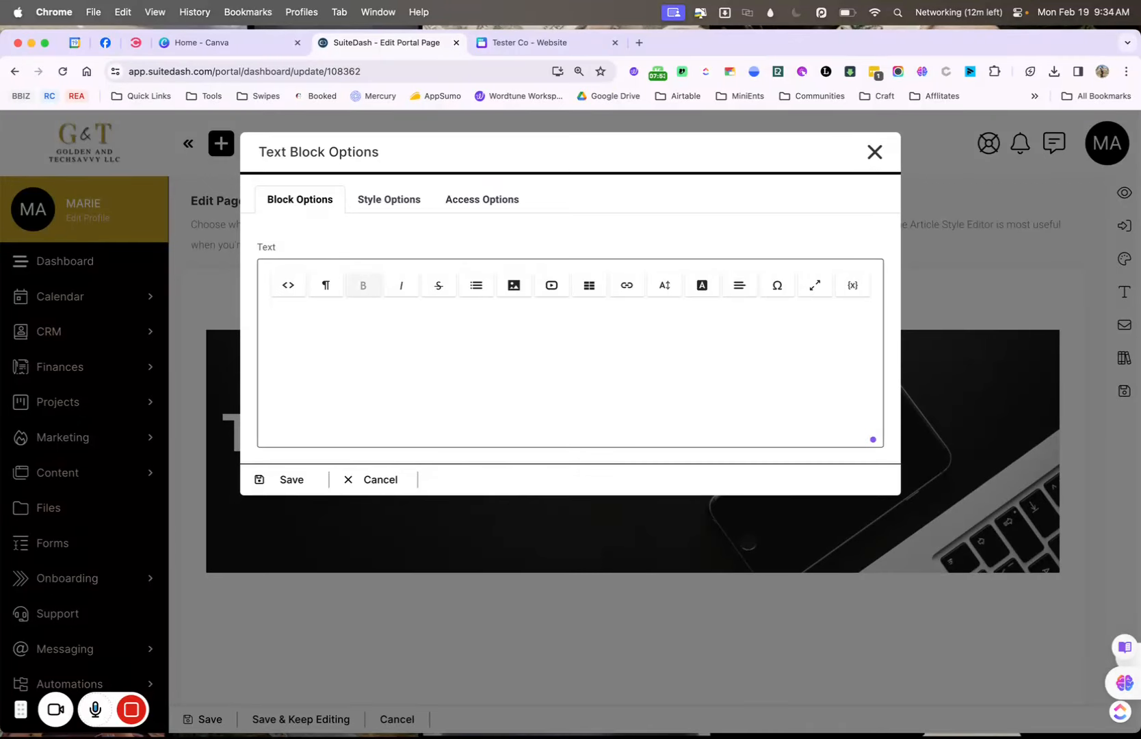
left_click_drag(385, 390, 263, 347)
left_click(305, 479)
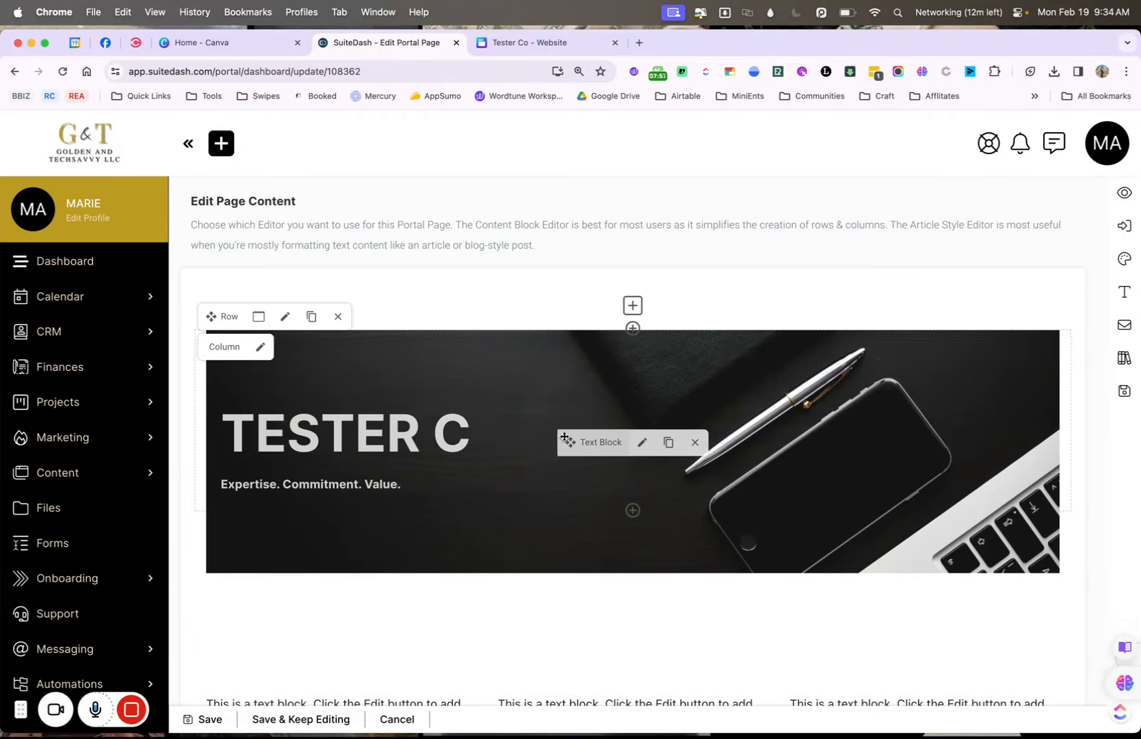
Reopen the banner text block, set all its text to black, and indent the tagline slightly with leading spaces.
left_click(641, 453)
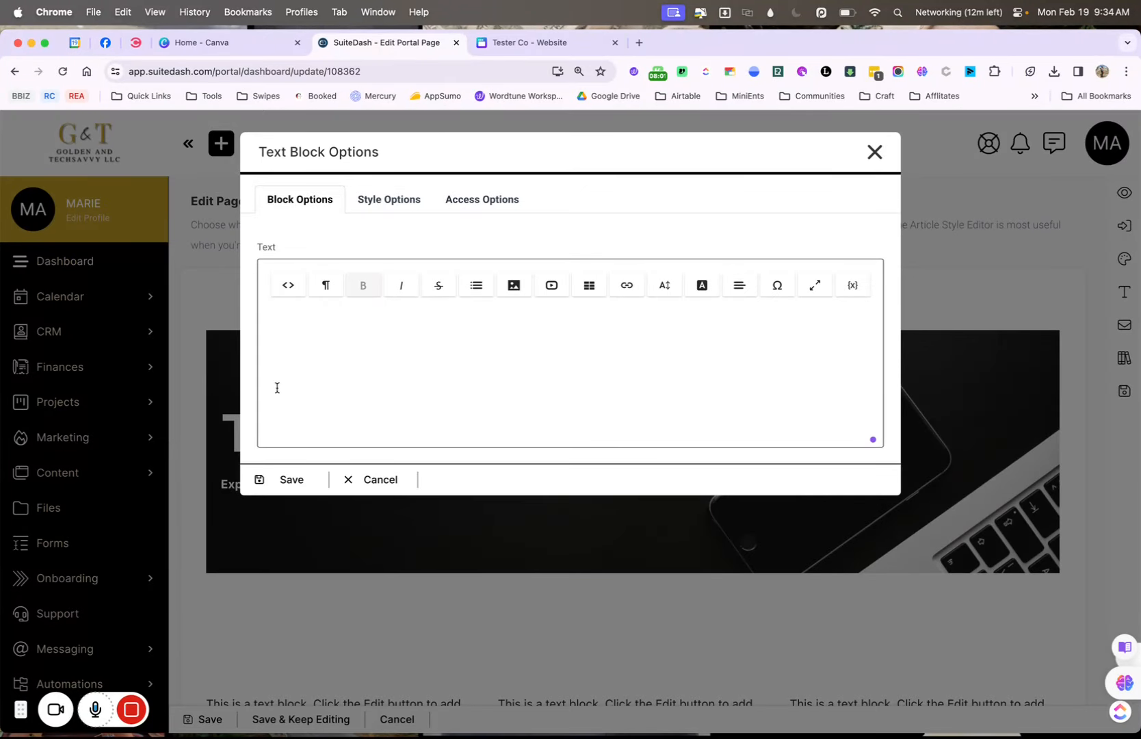
triple_click(334, 382)
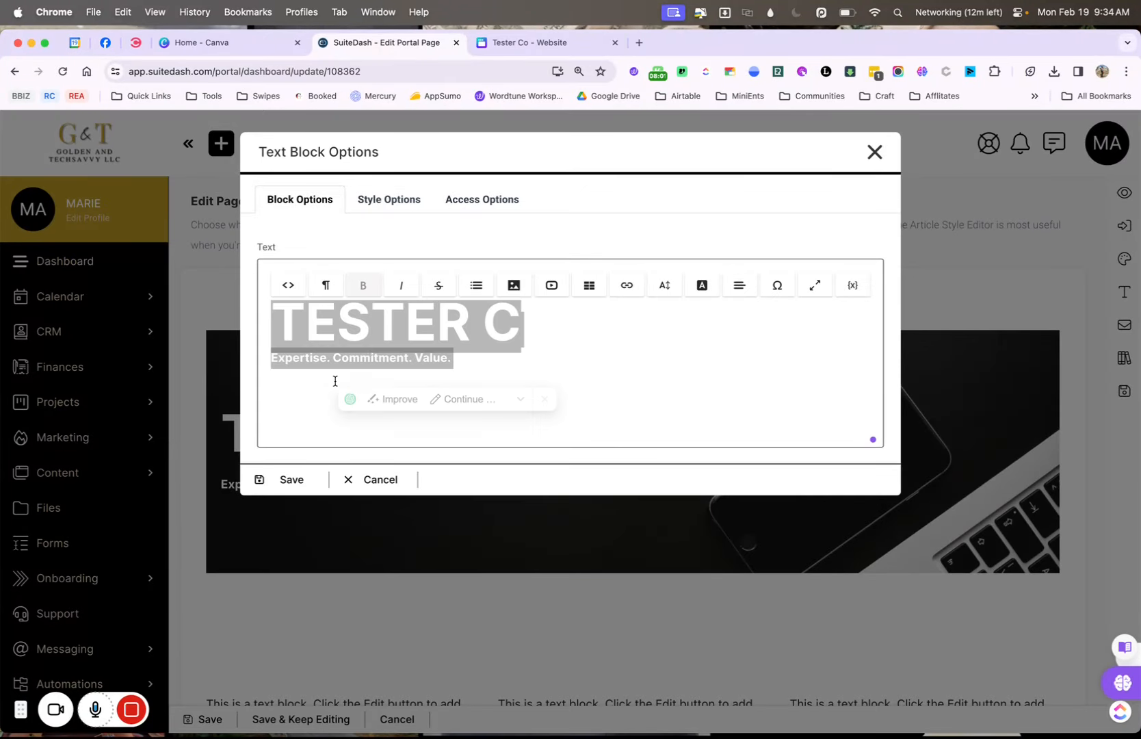
left_click(705, 282)
left_click(720, 342)
left_click(326, 422)
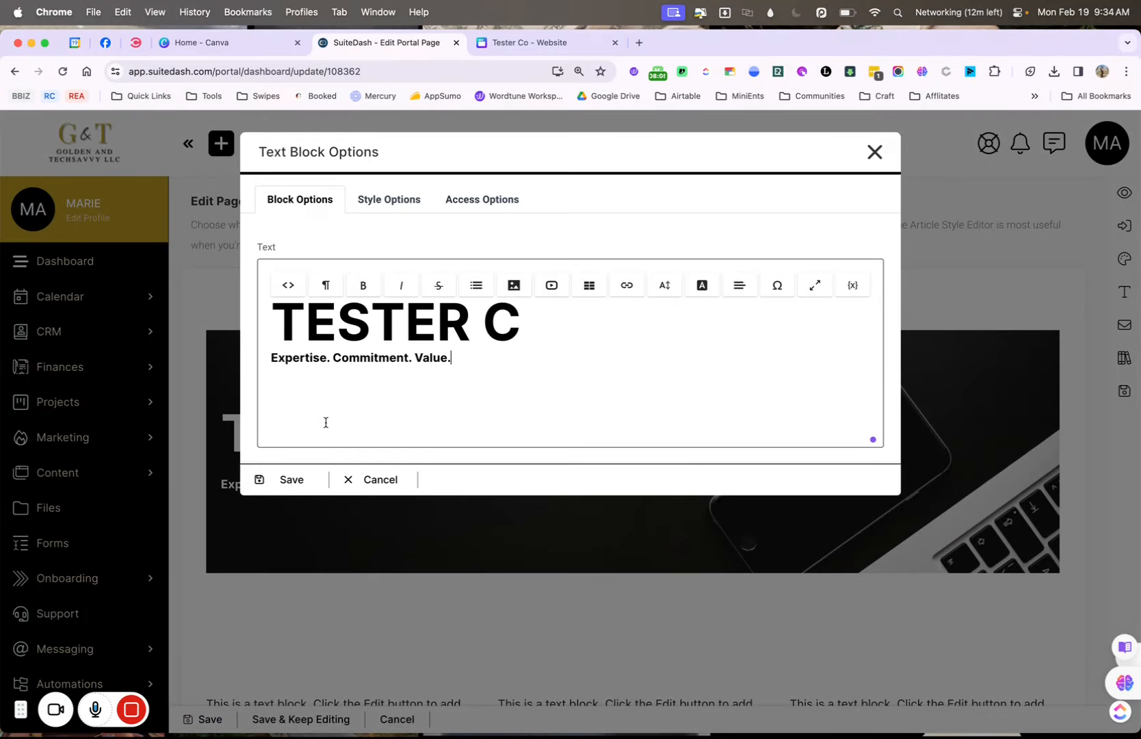
left_click(270, 355)
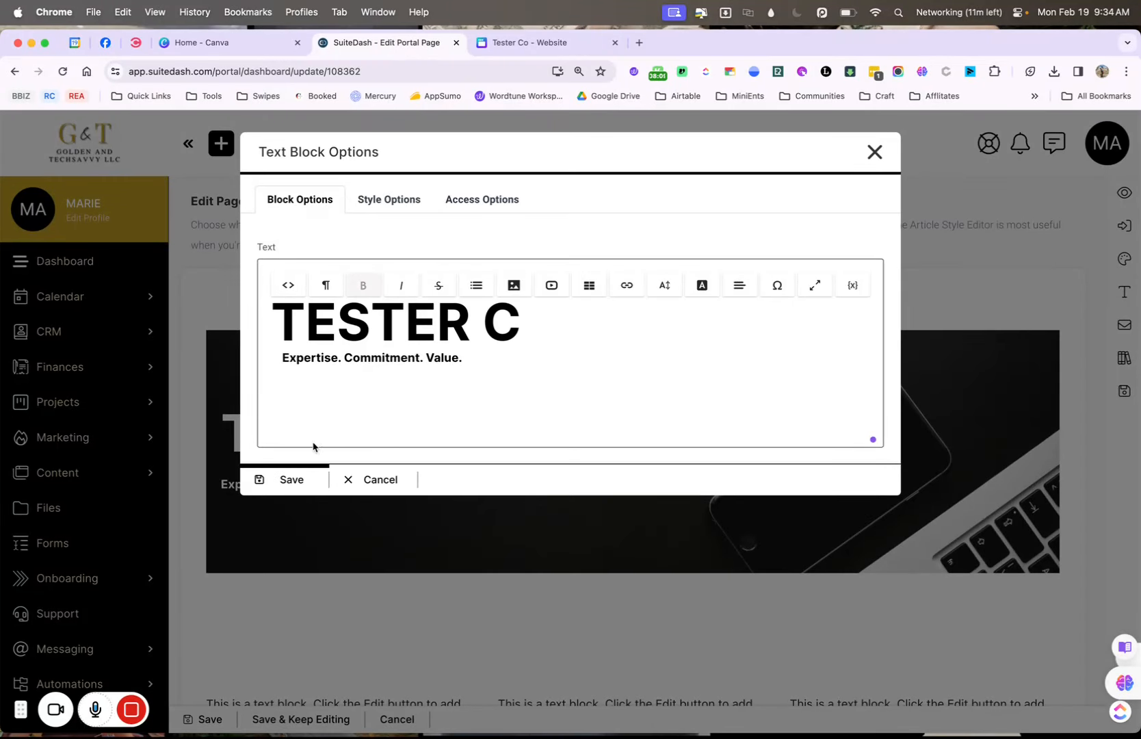
Set the color of the title and tagline to white and save the text block.
key("super+a")
left_click_drag(530, 321, 307, 321)
key("super+a")
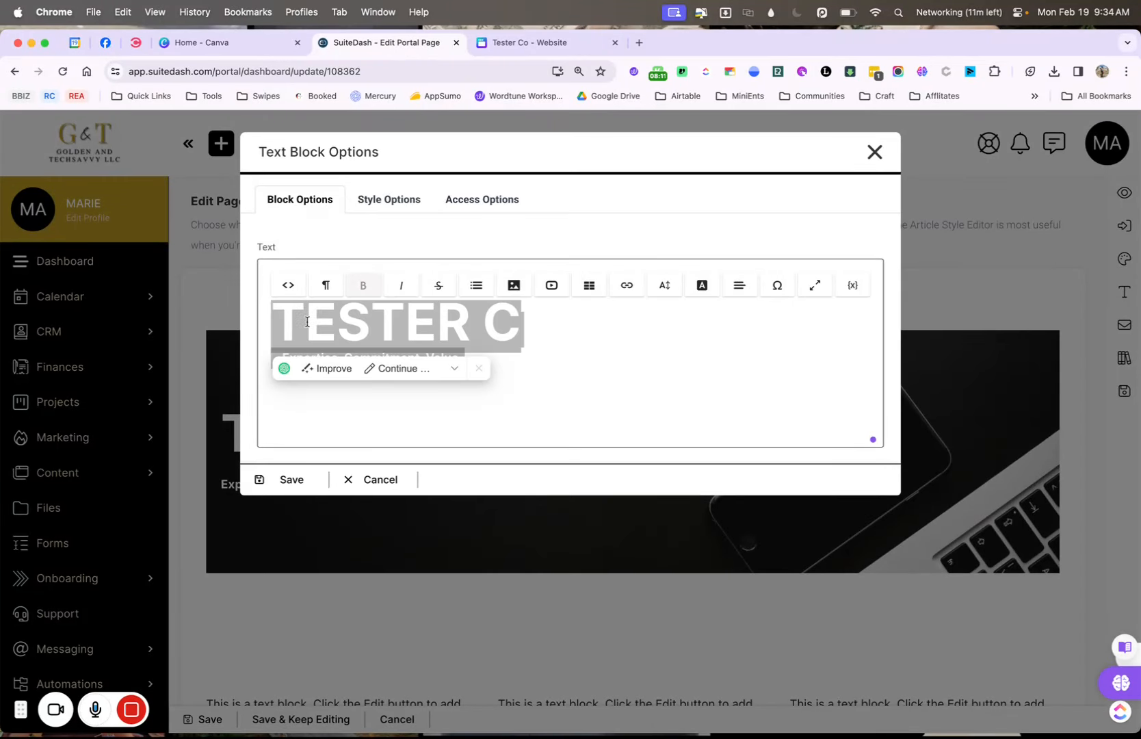
left_click(664, 285)
left_click(702, 286)
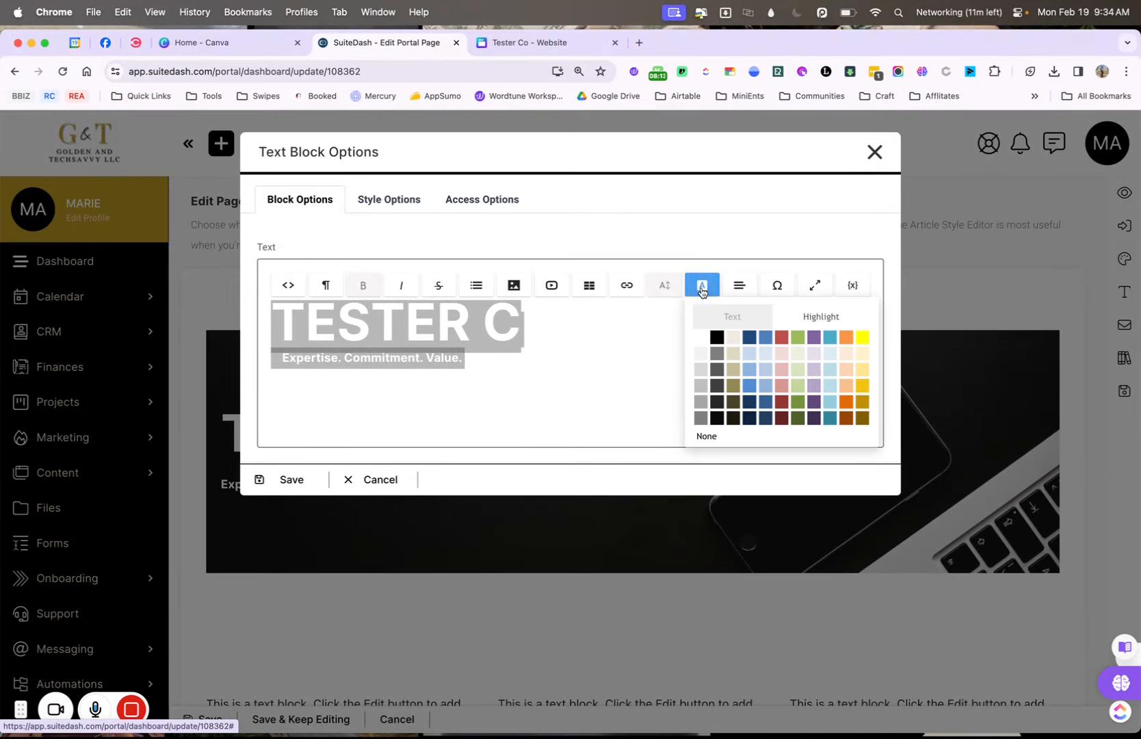
left_click(716, 345)
left_click(266, 482)
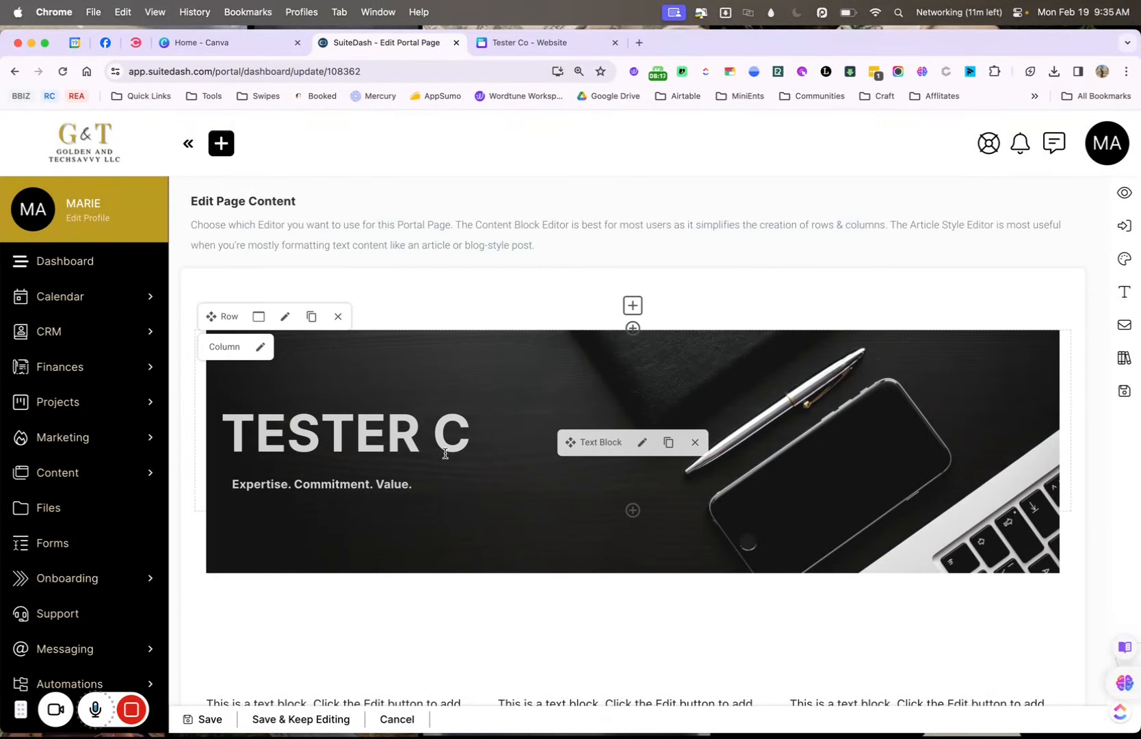
Try to restore the missing "o" at the end of the banner title, and save the text block.
left_click(642, 442)
left_click_drag(568, 312, 370, 321)
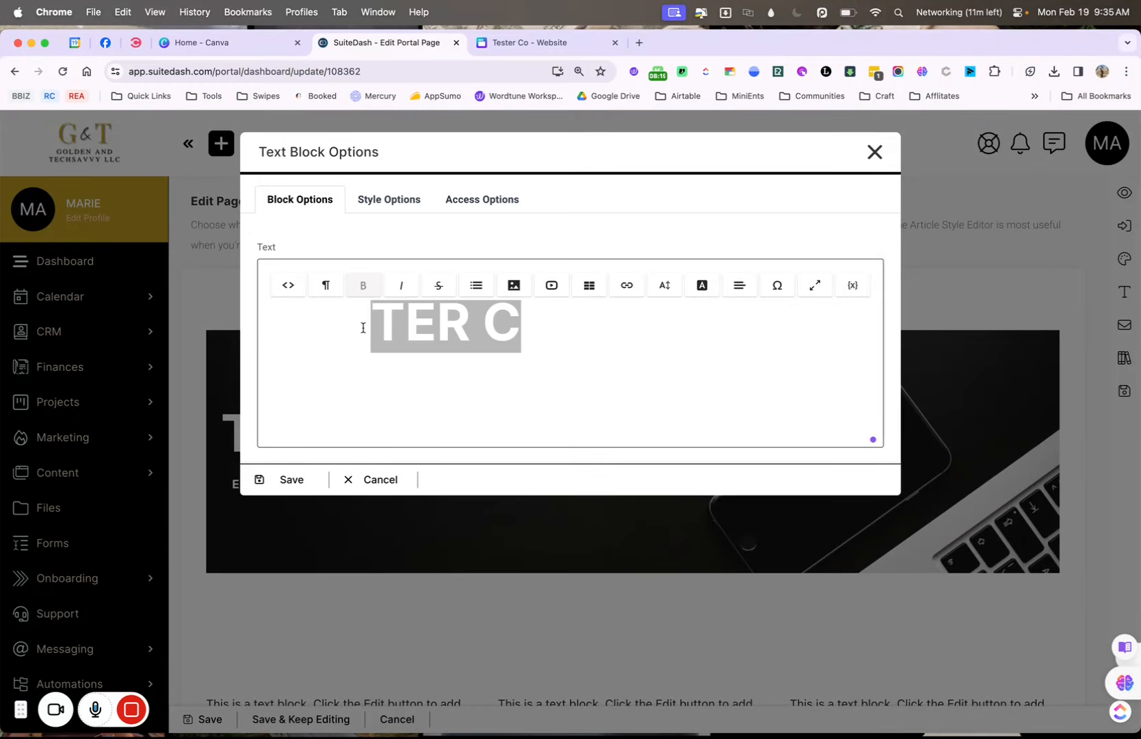
left_click(569, 311)
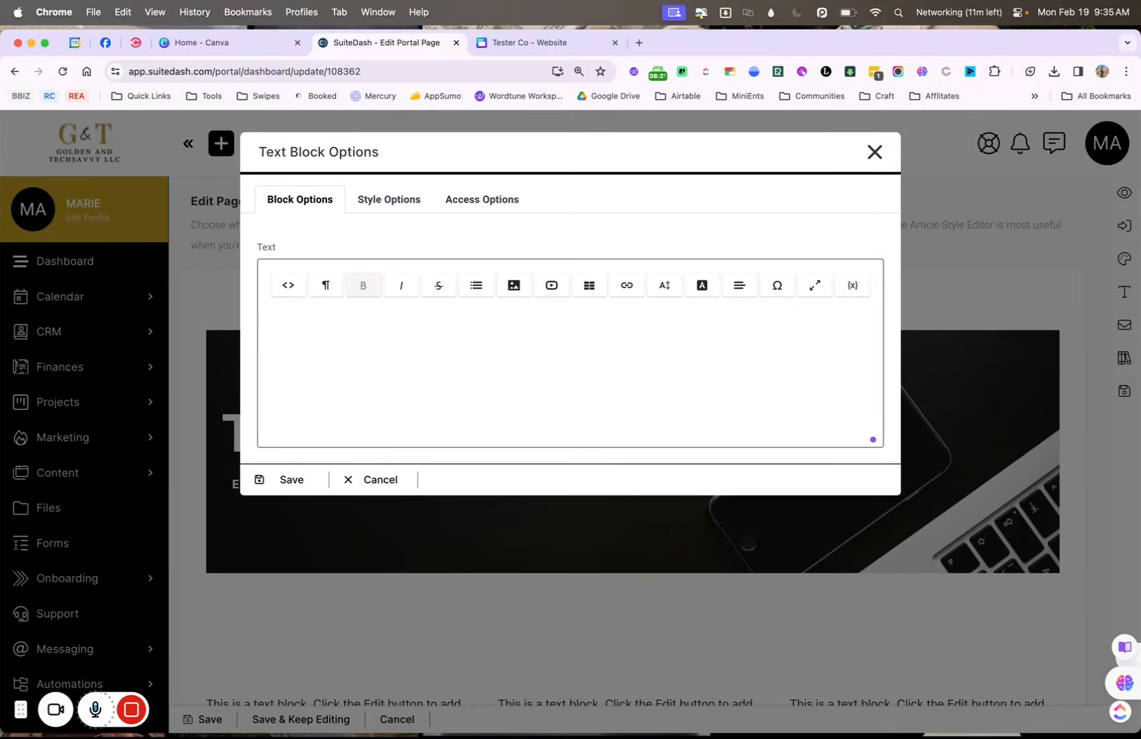
left_click(344, 473)
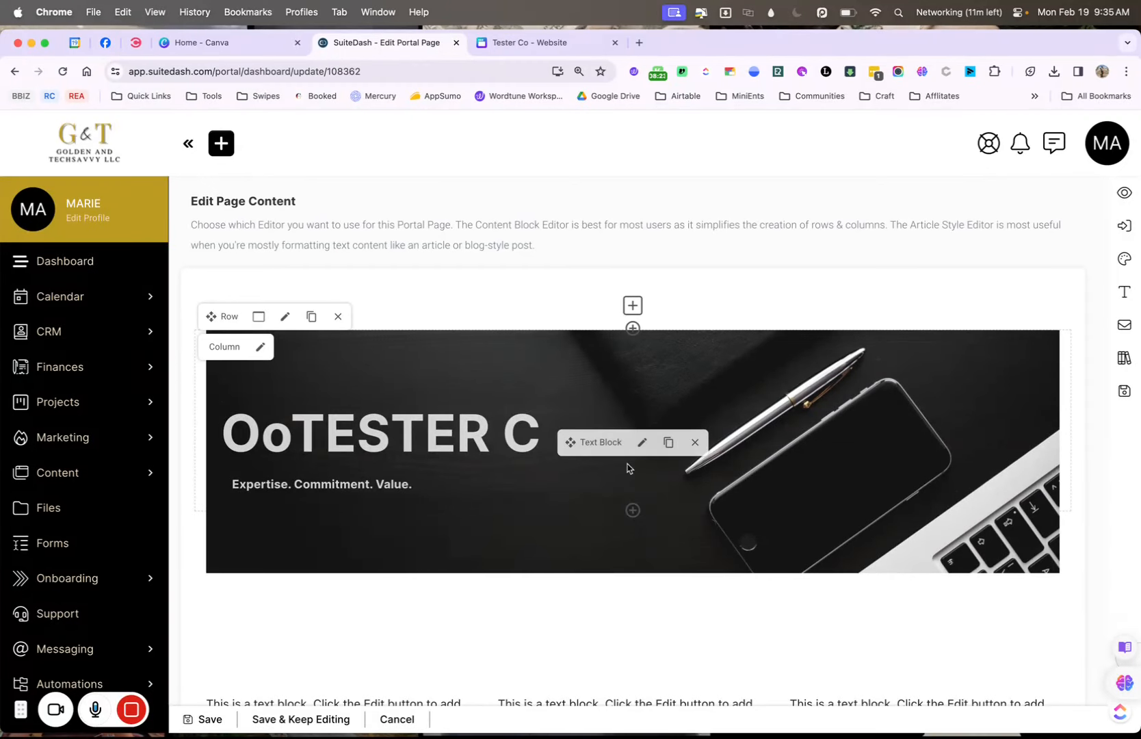
Correct the banner title to "TESTER Co" and save the text block.
left_click(642, 442)
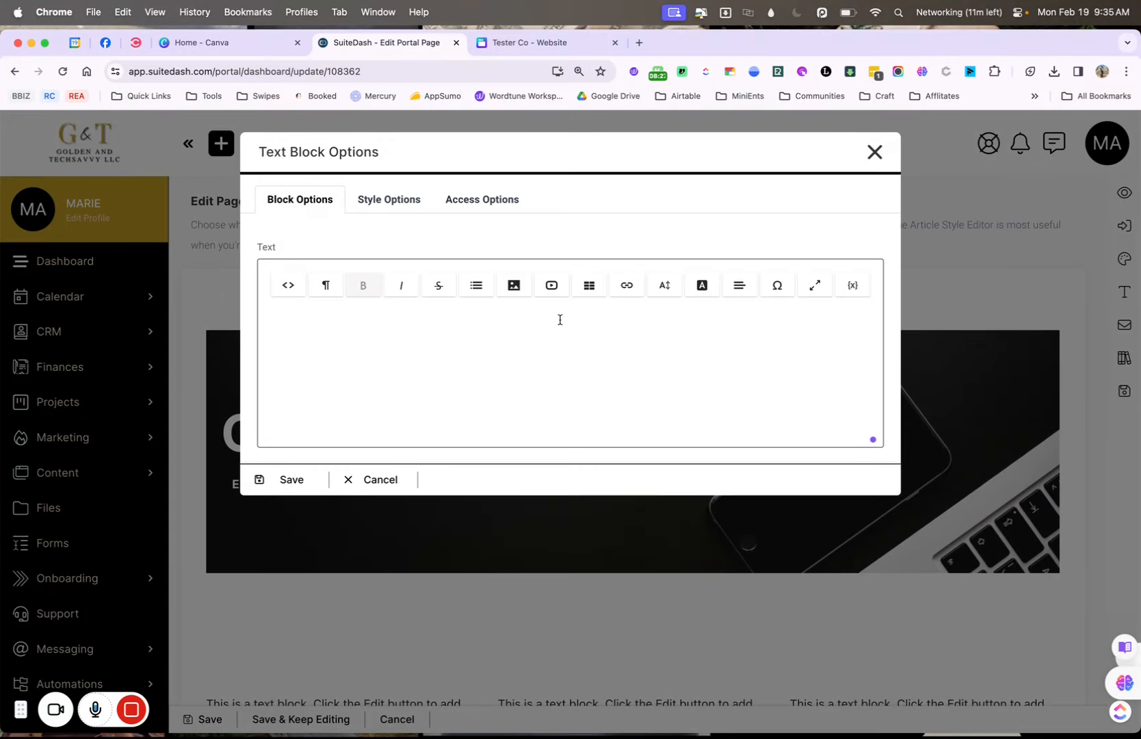
key("super+a")
key("super+c")
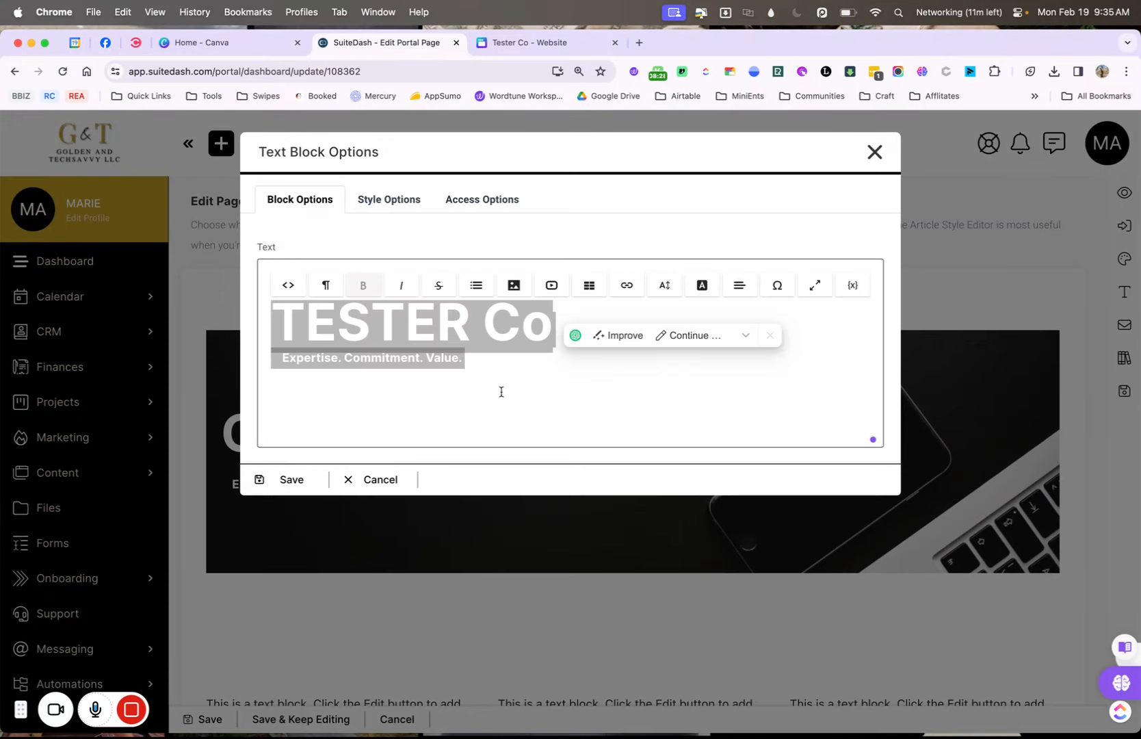
left_click(281, 483)
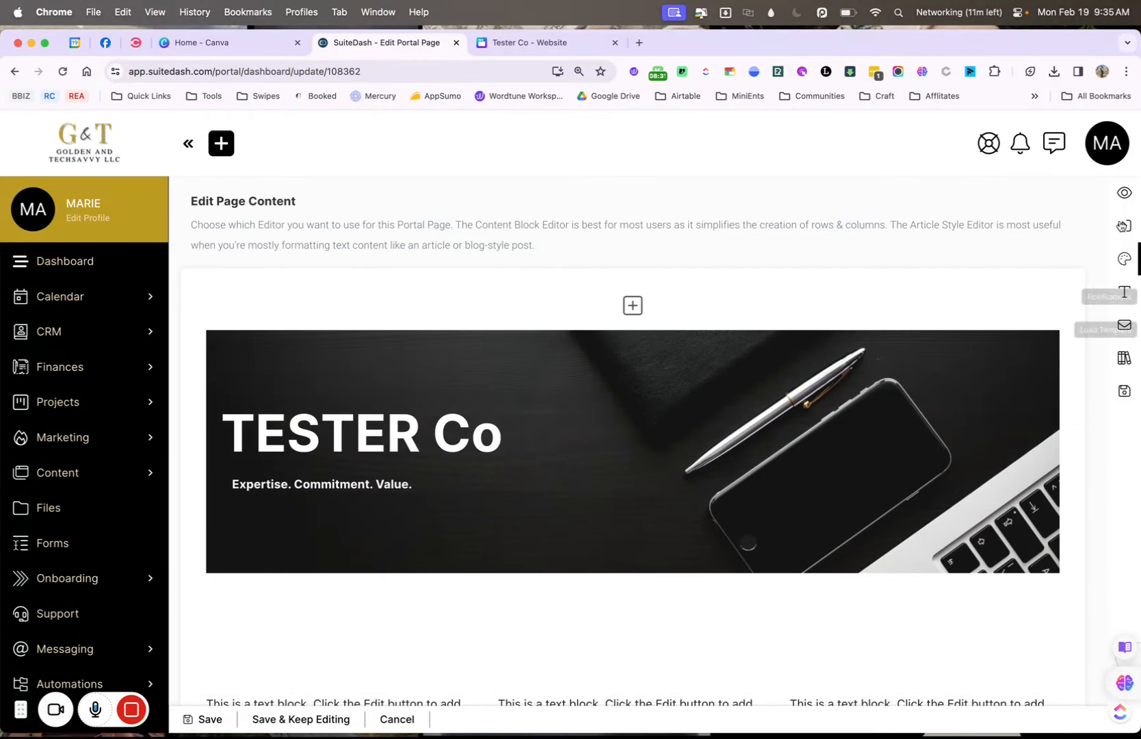
Preview the portal page to check the banner title and tagline, and close the preview.
left_click(1125, 193)
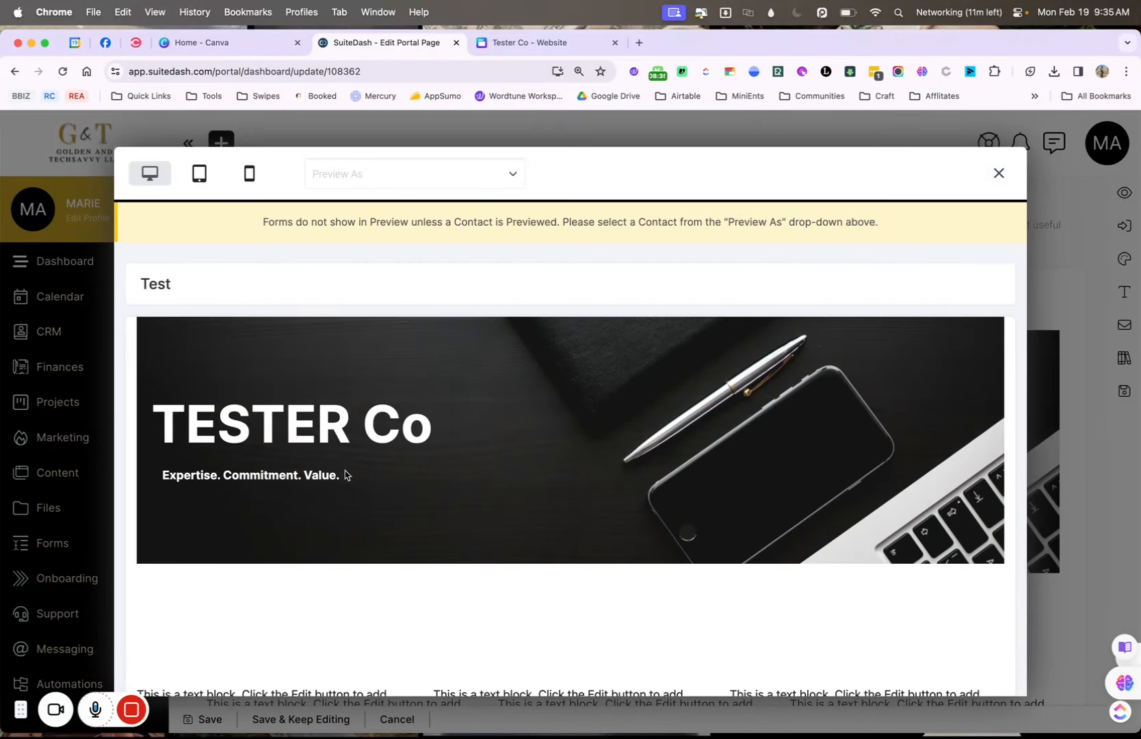
left_click_drag(172, 418, 415, 427)
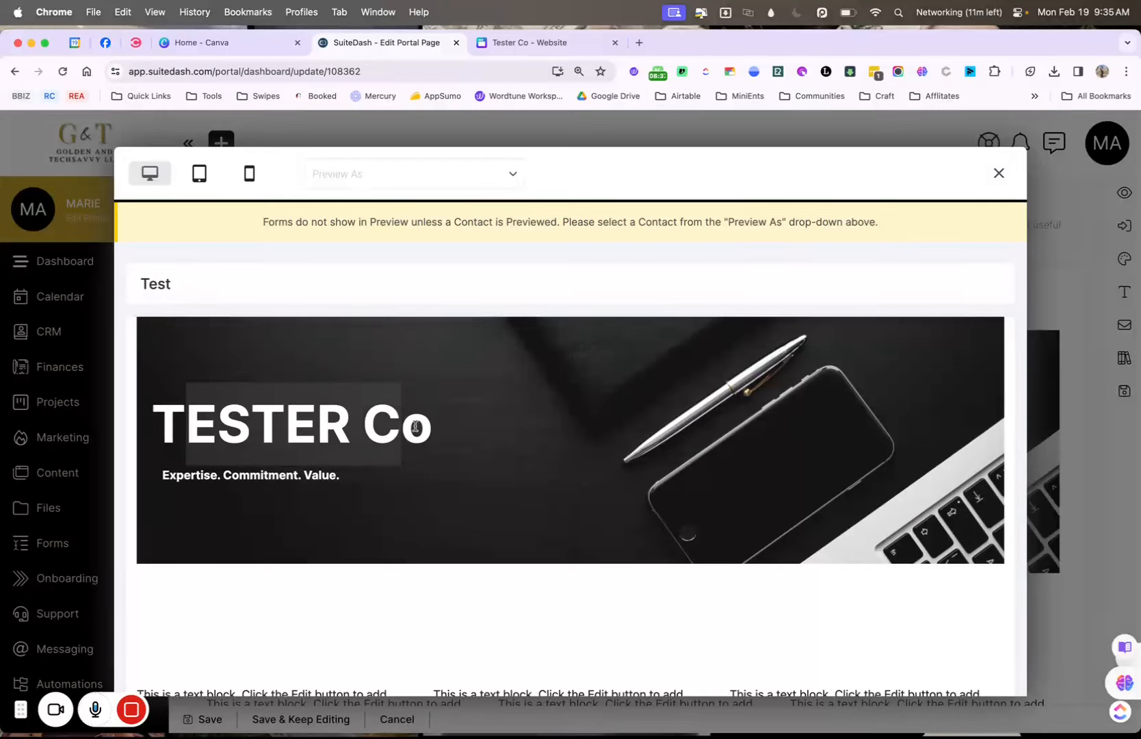
left_click(999, 173)
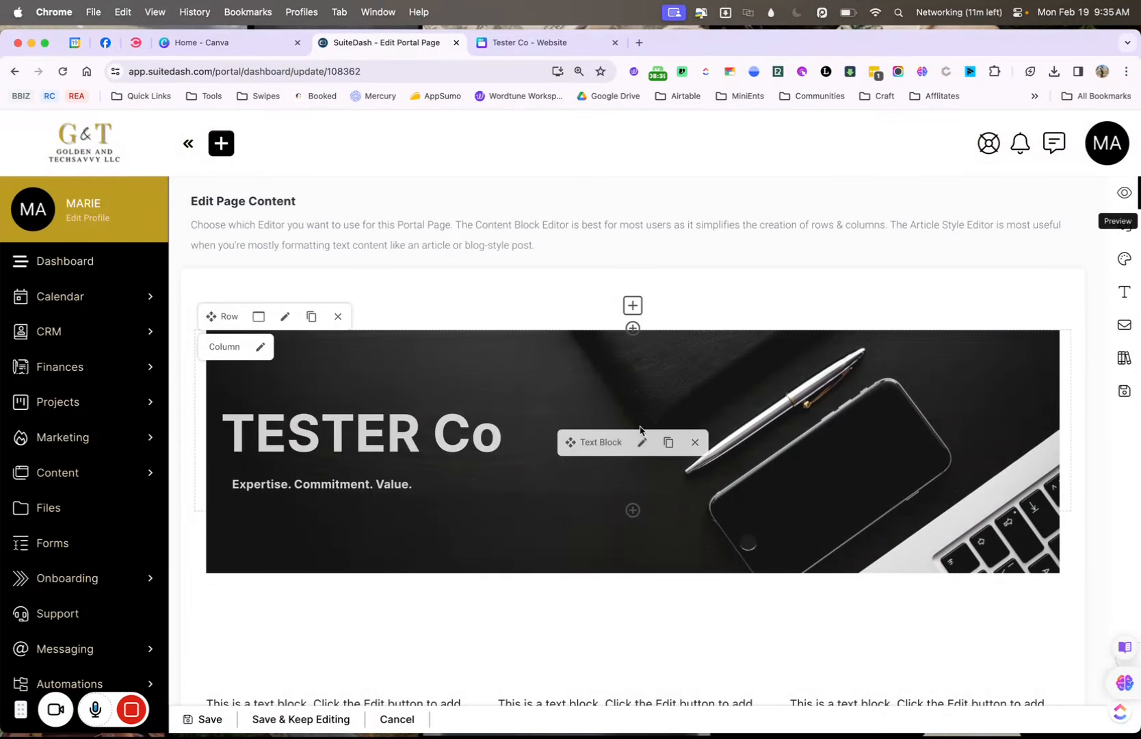
Open the banner text block for editing and set all of its text to black.
left_click(642, 444)
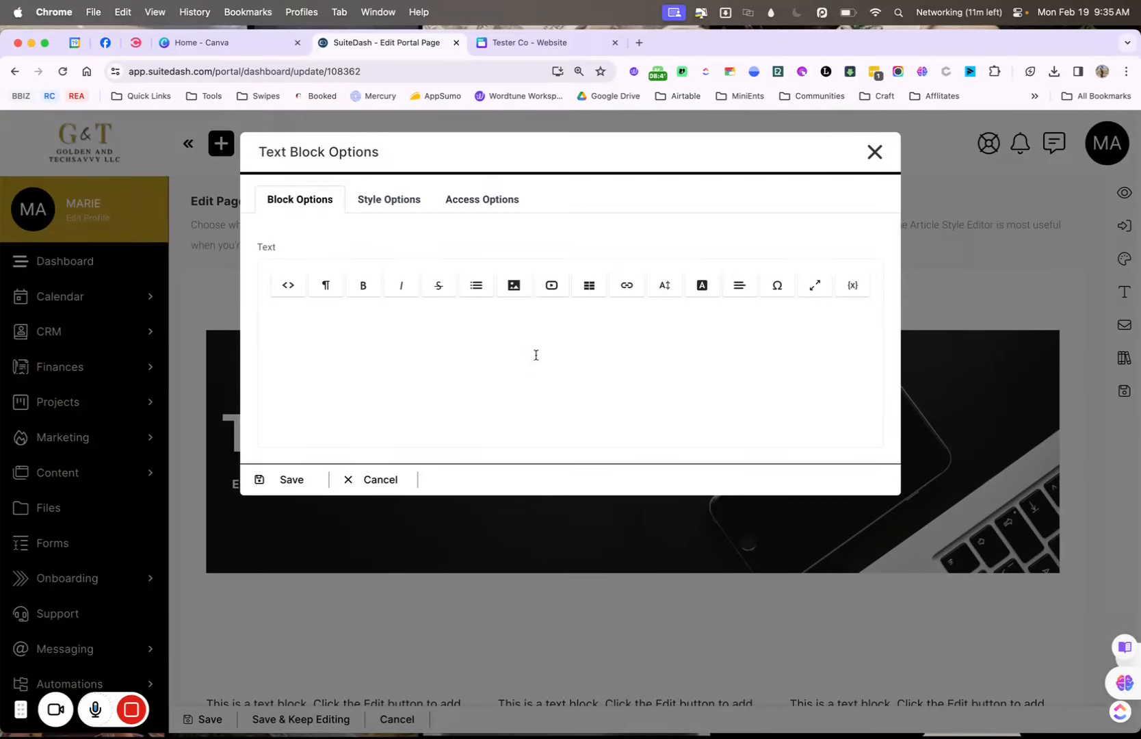
left_click(603, 383)
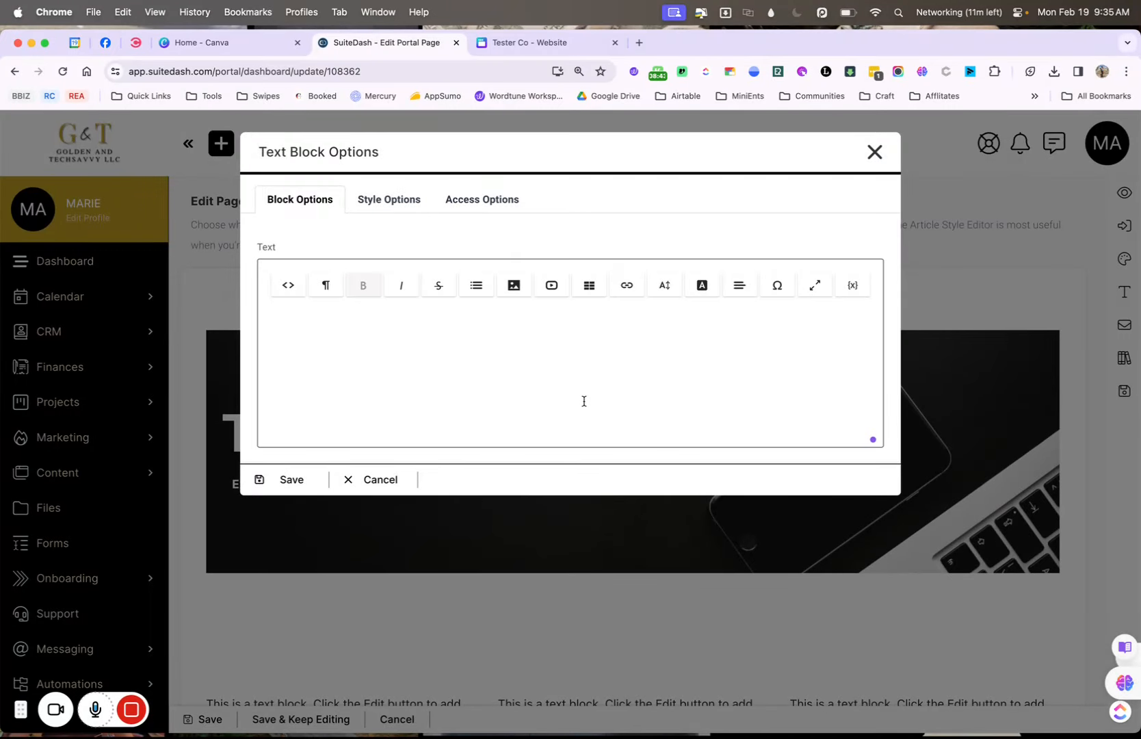
key("super+v")
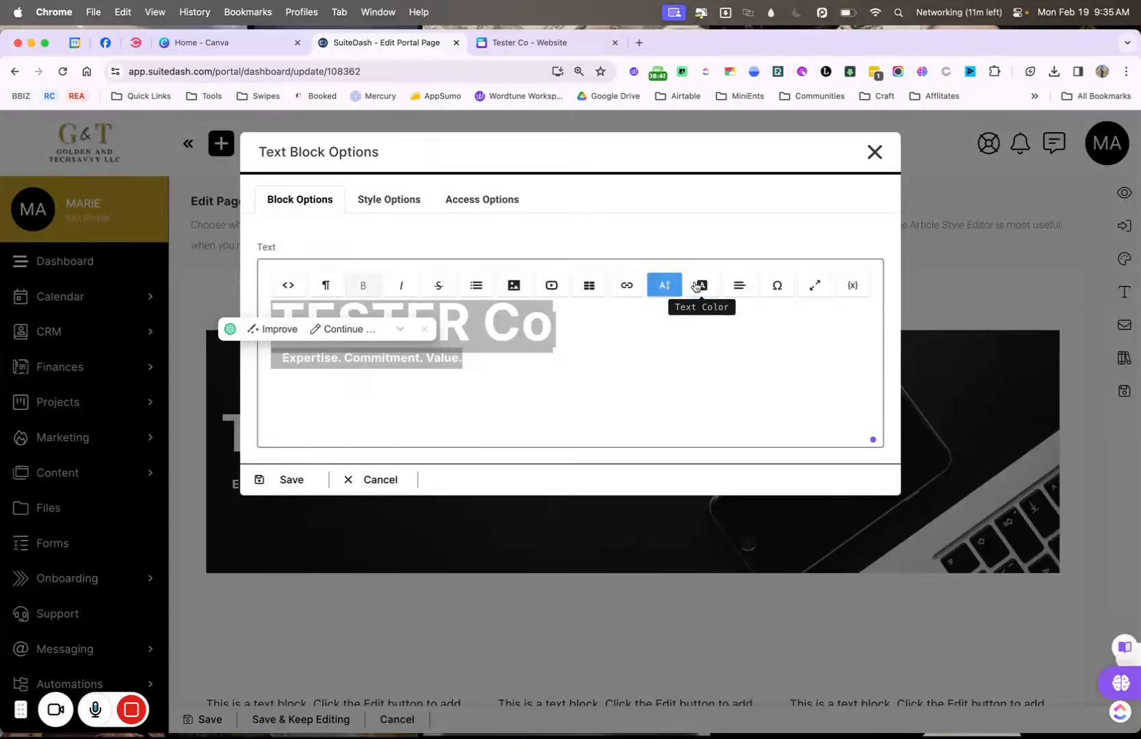
left_click(697, 287)
left_click(718, 336)
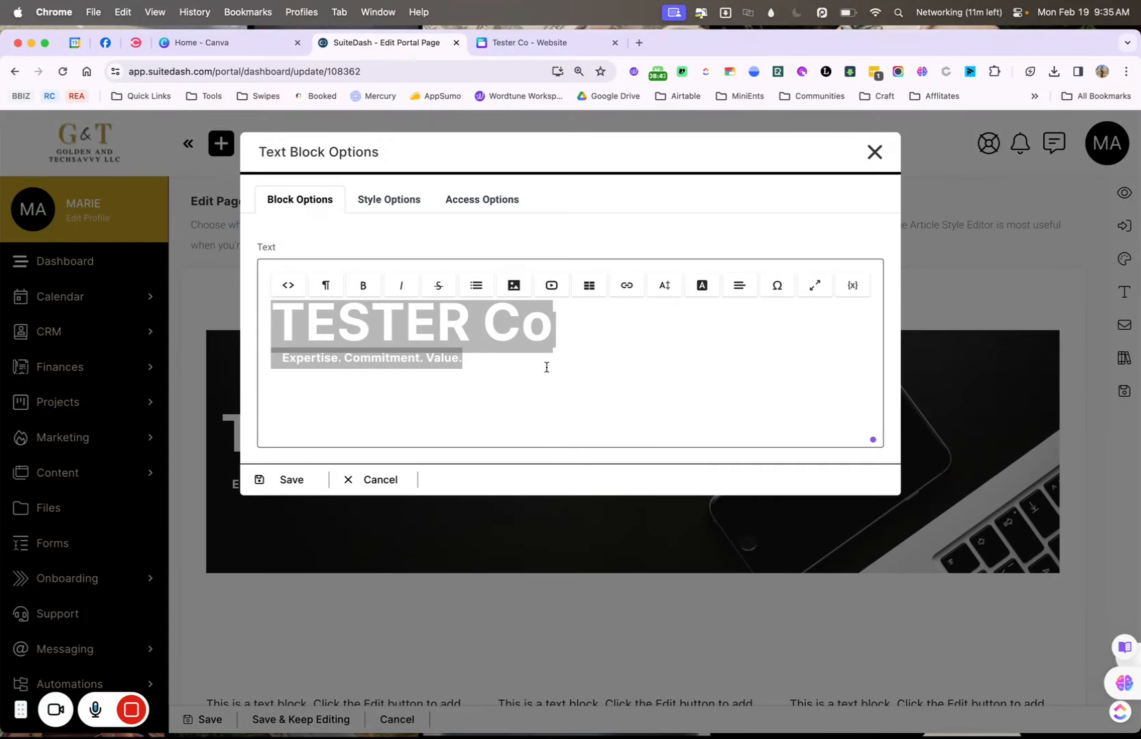
left_click(524, 363)
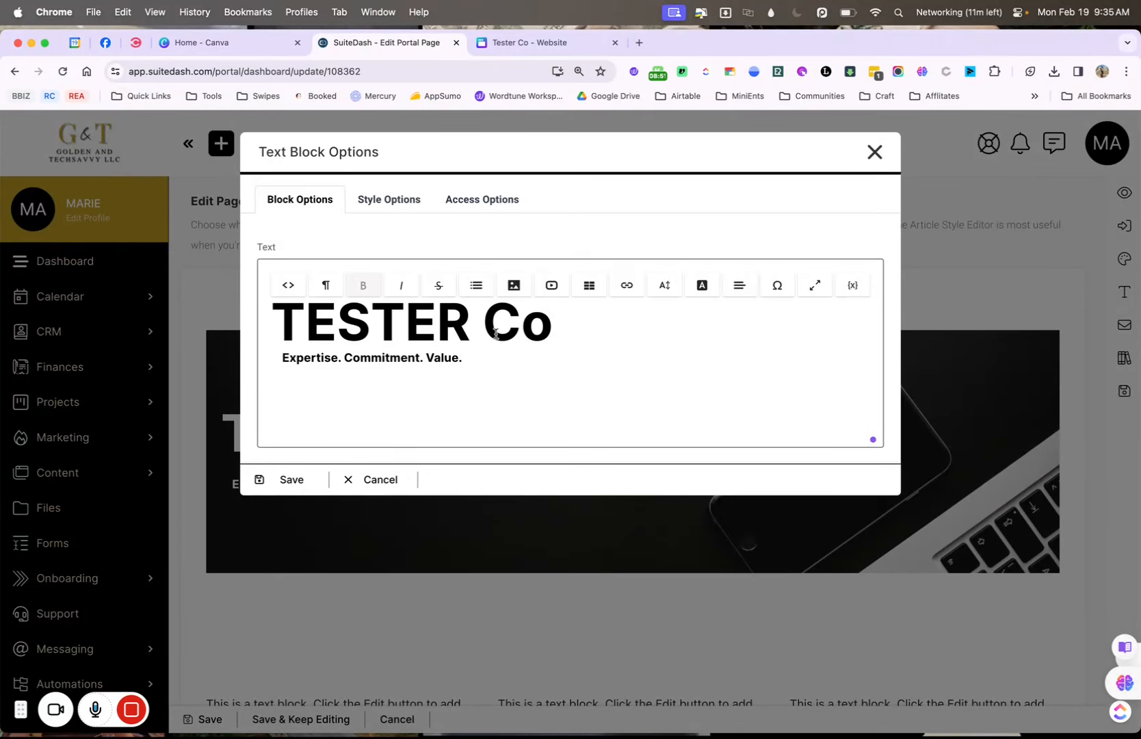
Add a new line below the tagline reading "Welcome," followed by the clientFirstName placeholder.
left_click_drag(470, 357, 282, 358)
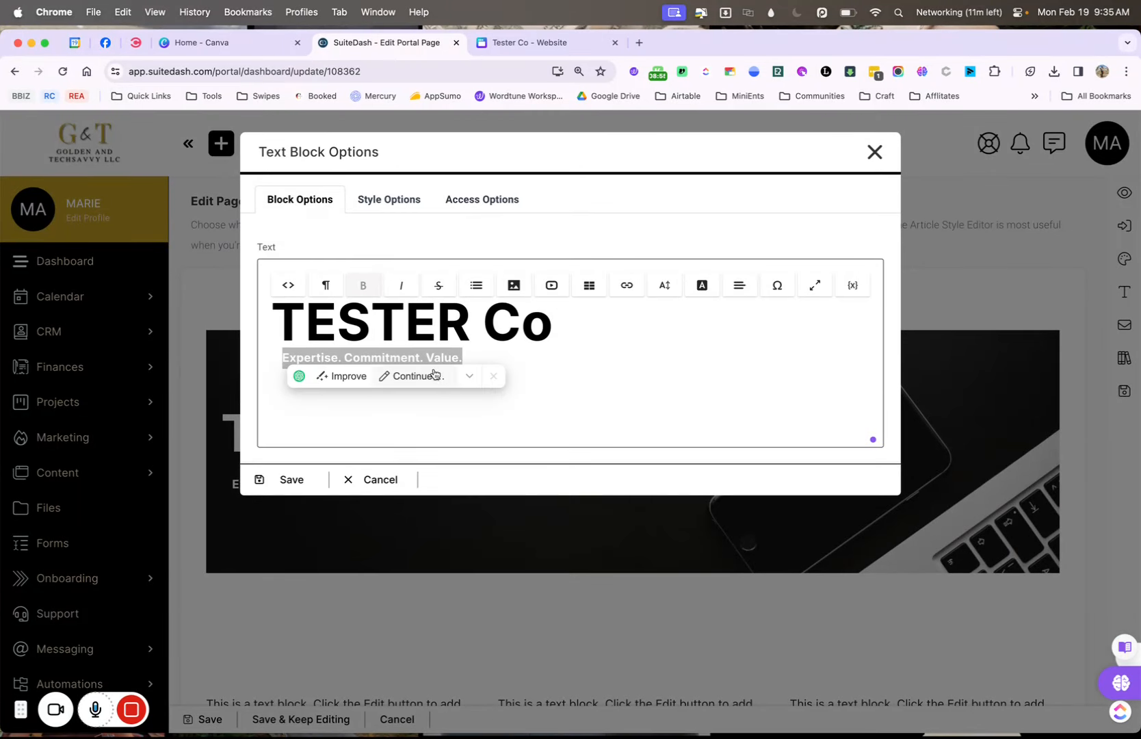
left_click(479, 355)
key("Return")
key("Return")
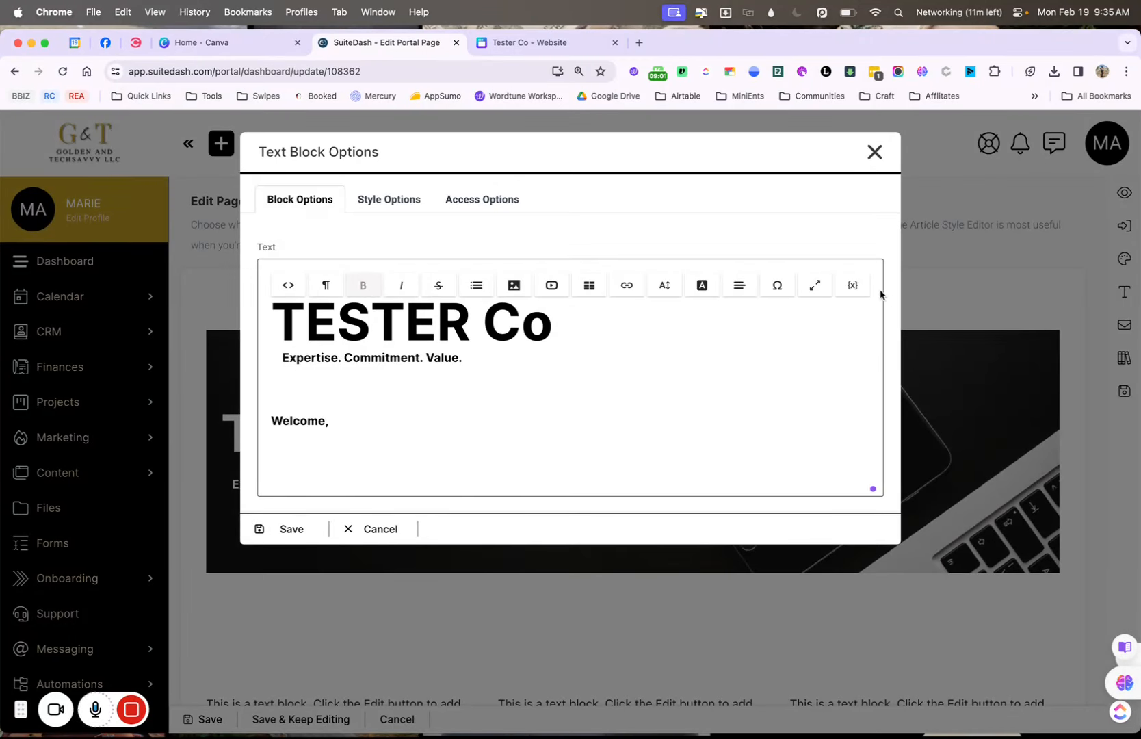
left_click(852, 285)
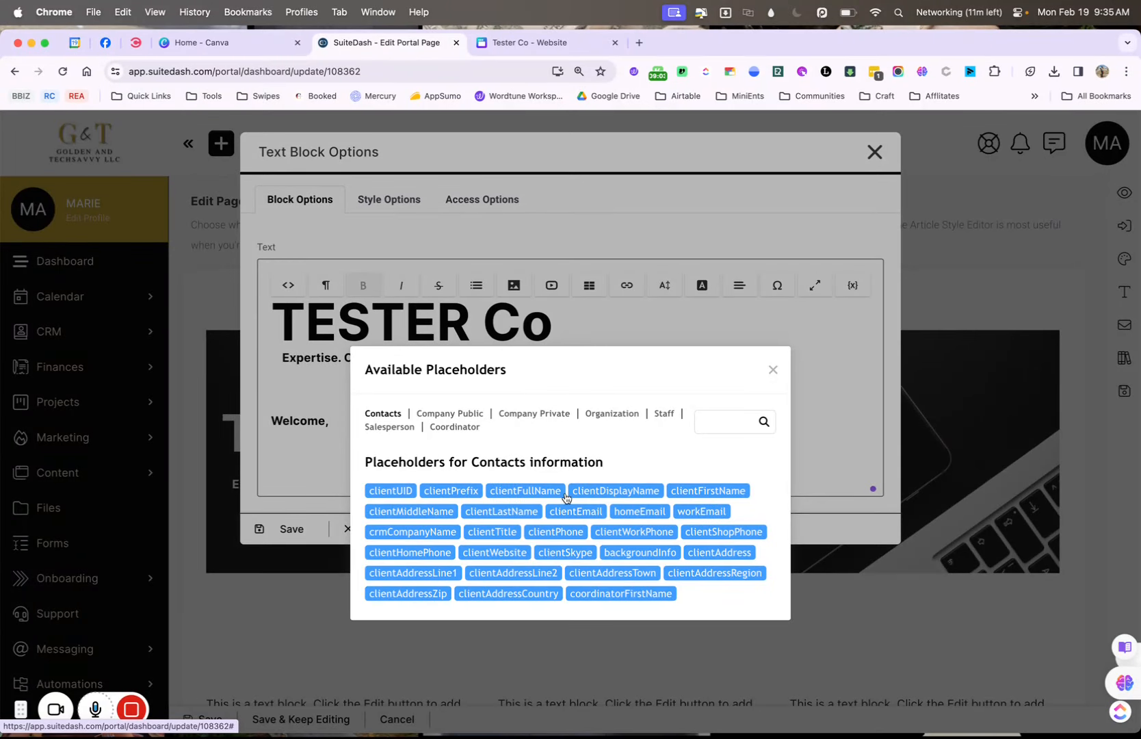
left_click(687, 489)
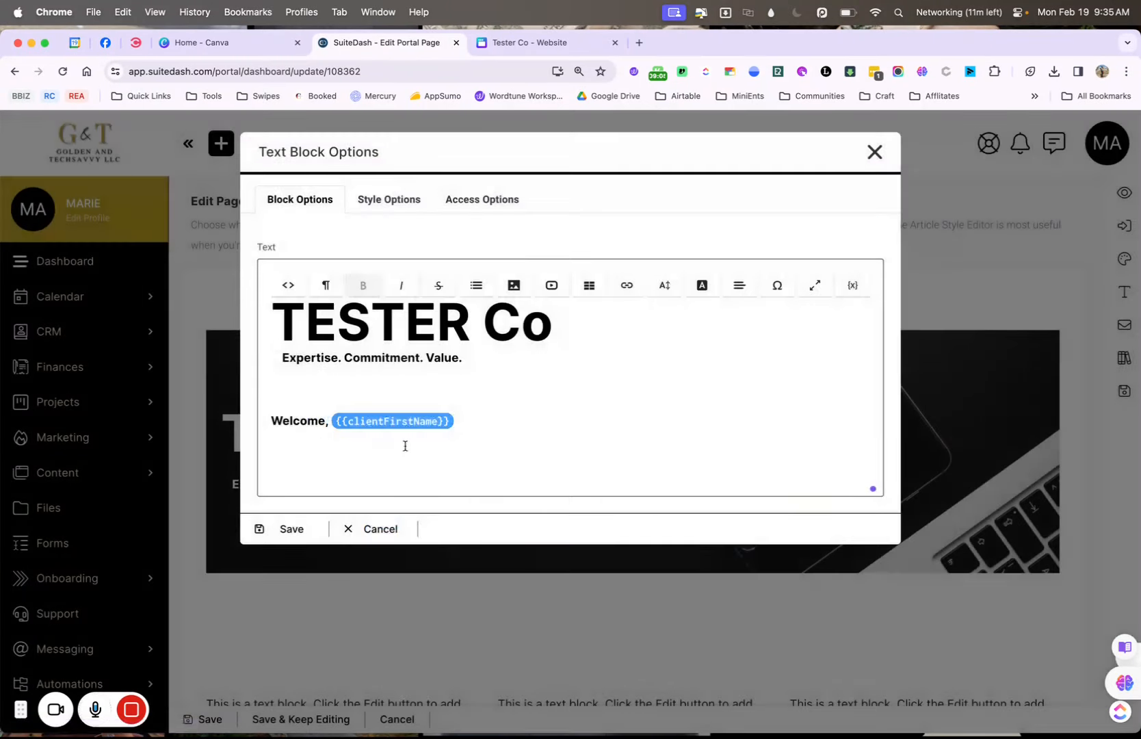
End the welcome line with an exclamation mark and indent it with leading spaces to line up with the tagline.
left_click(473, 421)
type("!")
key("BackSpace")
left_click(270, 421)
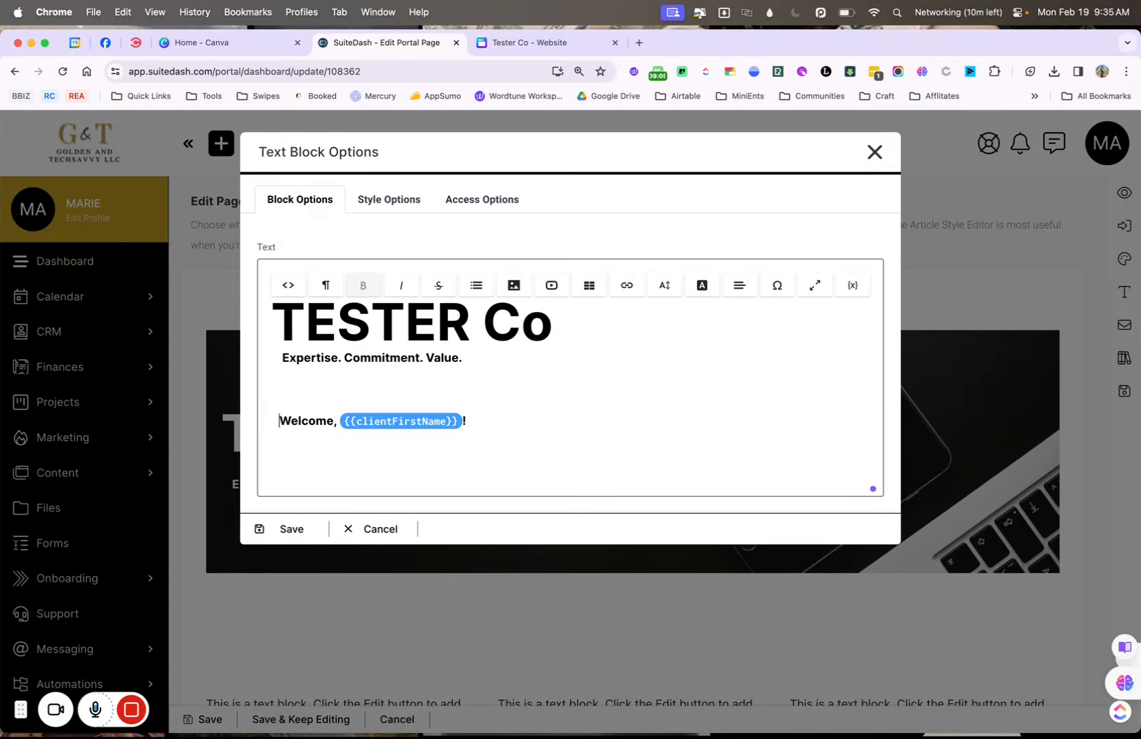
Set the welcome line's font size to 18px and save the text block.
left_click_drag(505, 411, 271, 421)
left_click(669, 289)
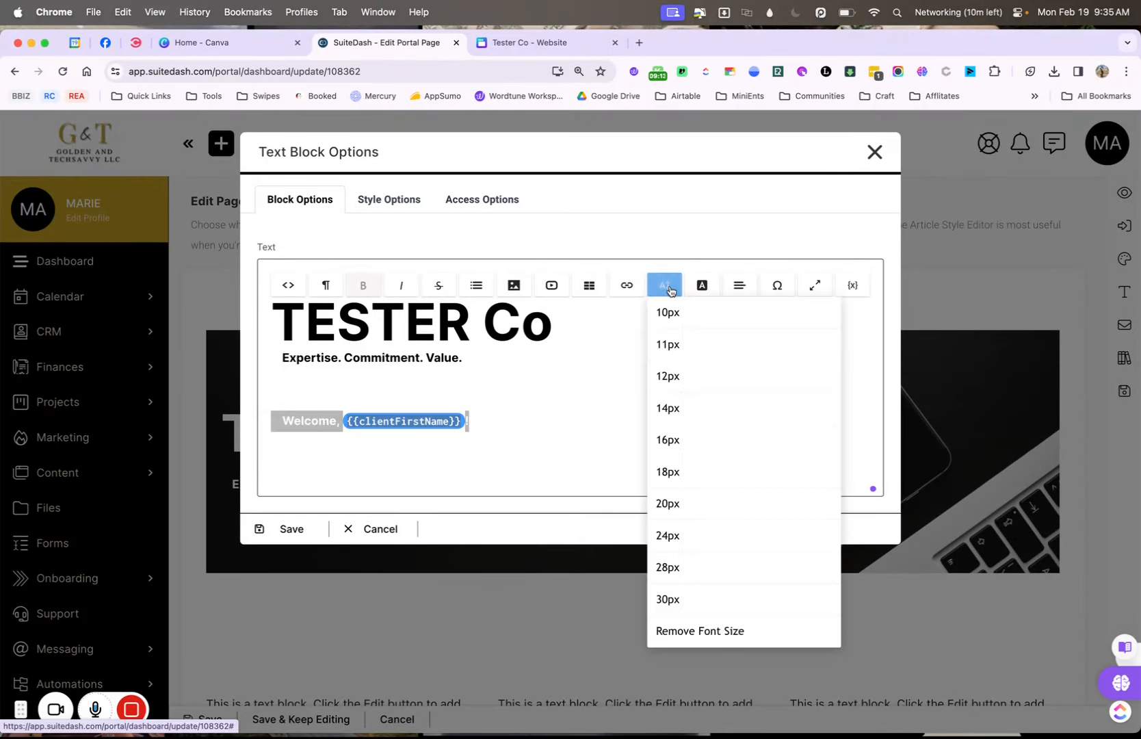
left_click(696, 473)
left_click(295, 531)
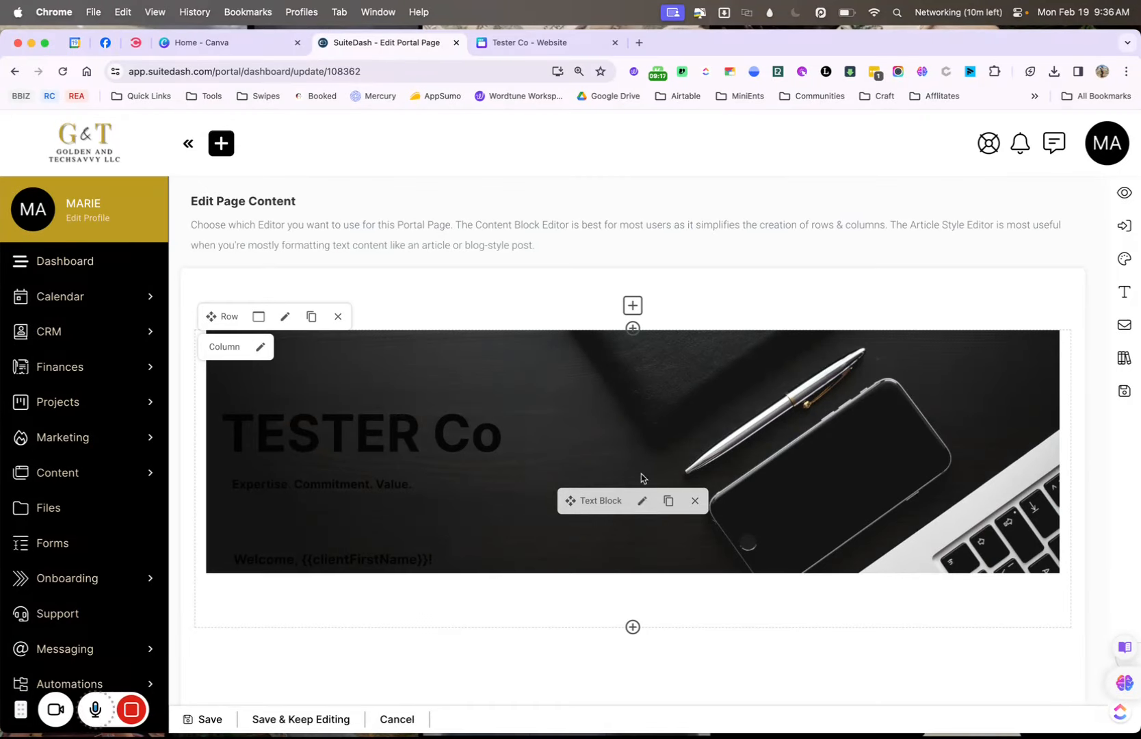
Delete the blank lines between the tagline and the welcome line, and save the text block.
left_click(643, 504)
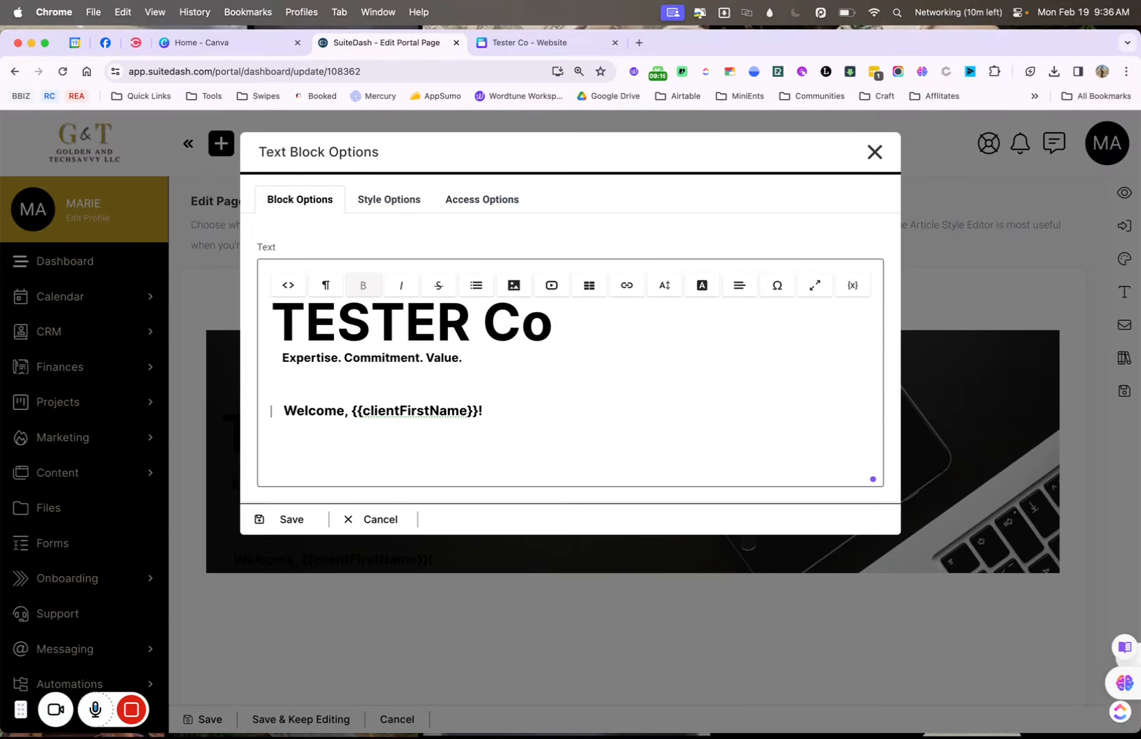
left_click(281, 519)
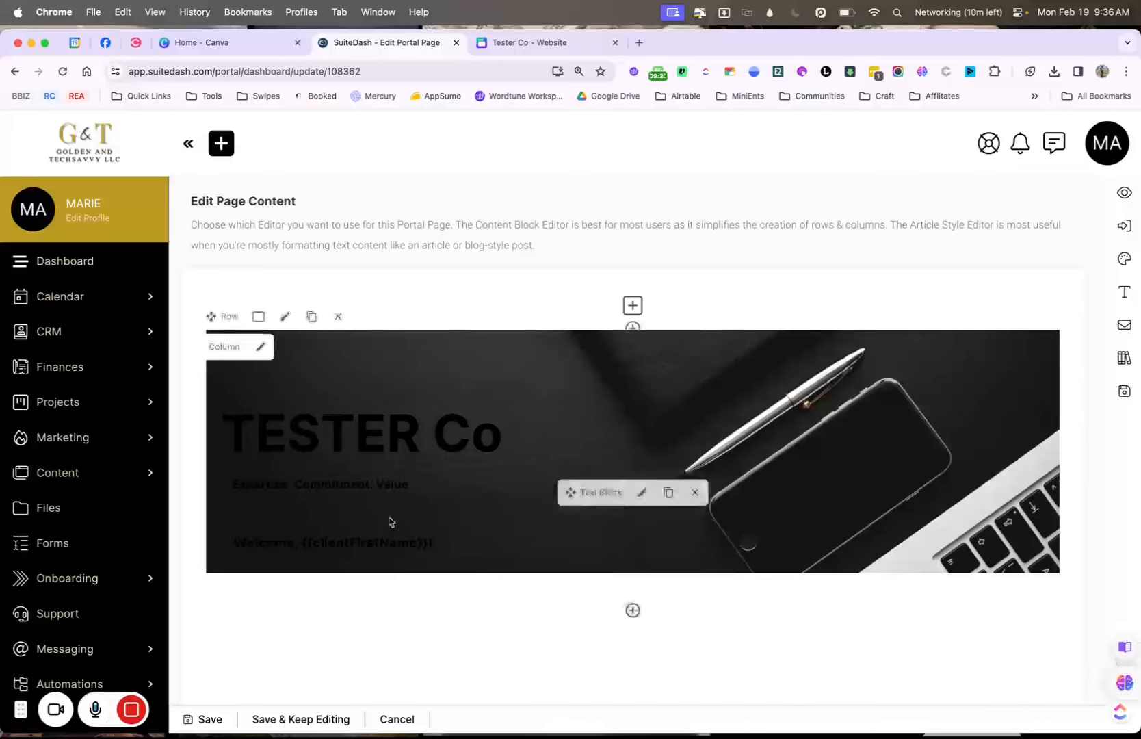
left_click(619, 490)
left_click(462, 391)
key("BackSpace")
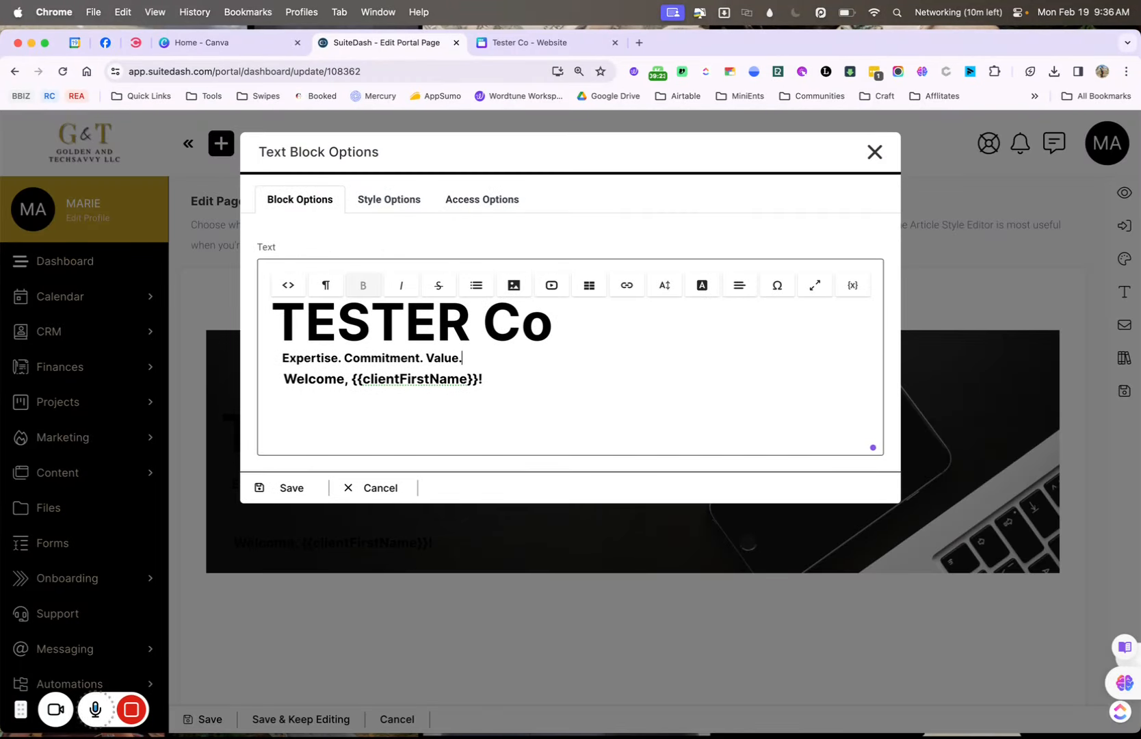
left_click(295, 483)
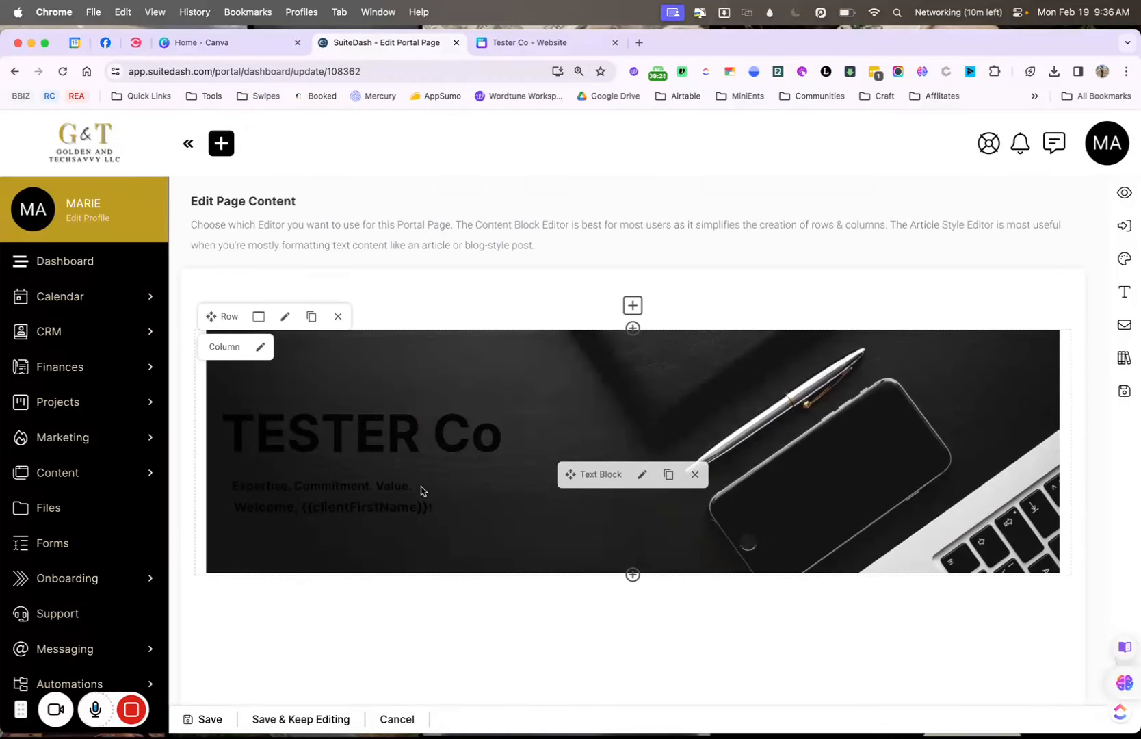
Delete the welcome line with the client's first-name placeholder from the banner's text block.
left_click(643, 475)
left_click_drag(494, 381, 235, 383)
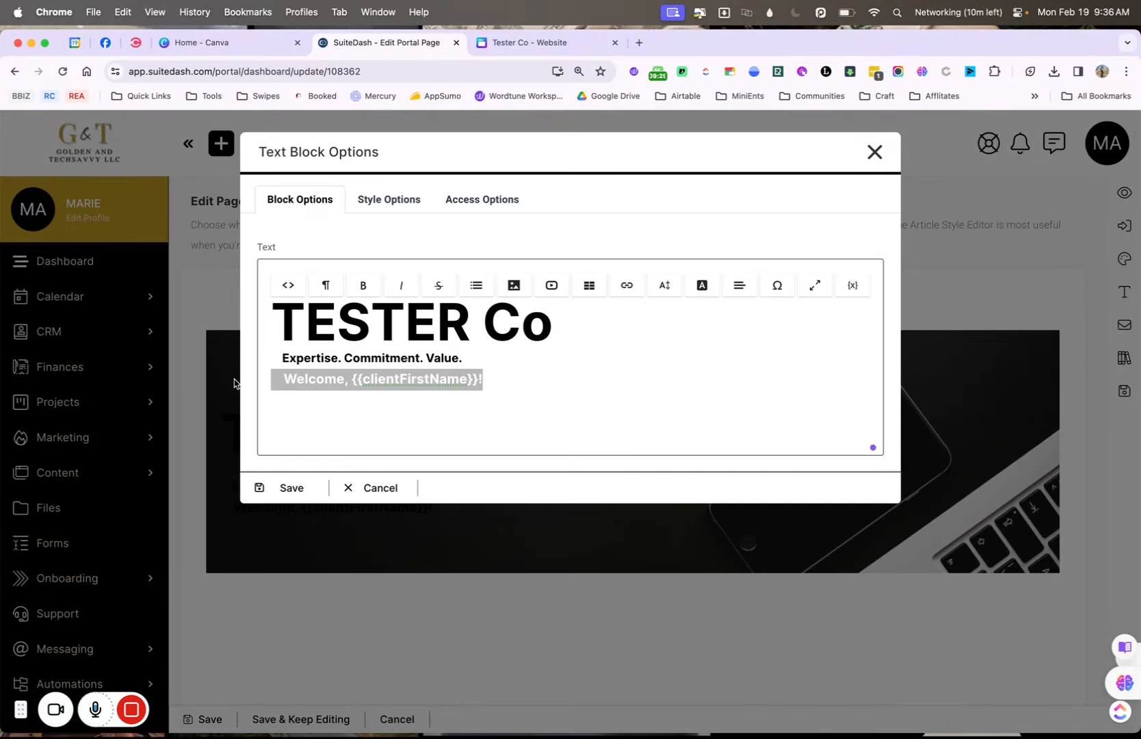
key("BackSpace")
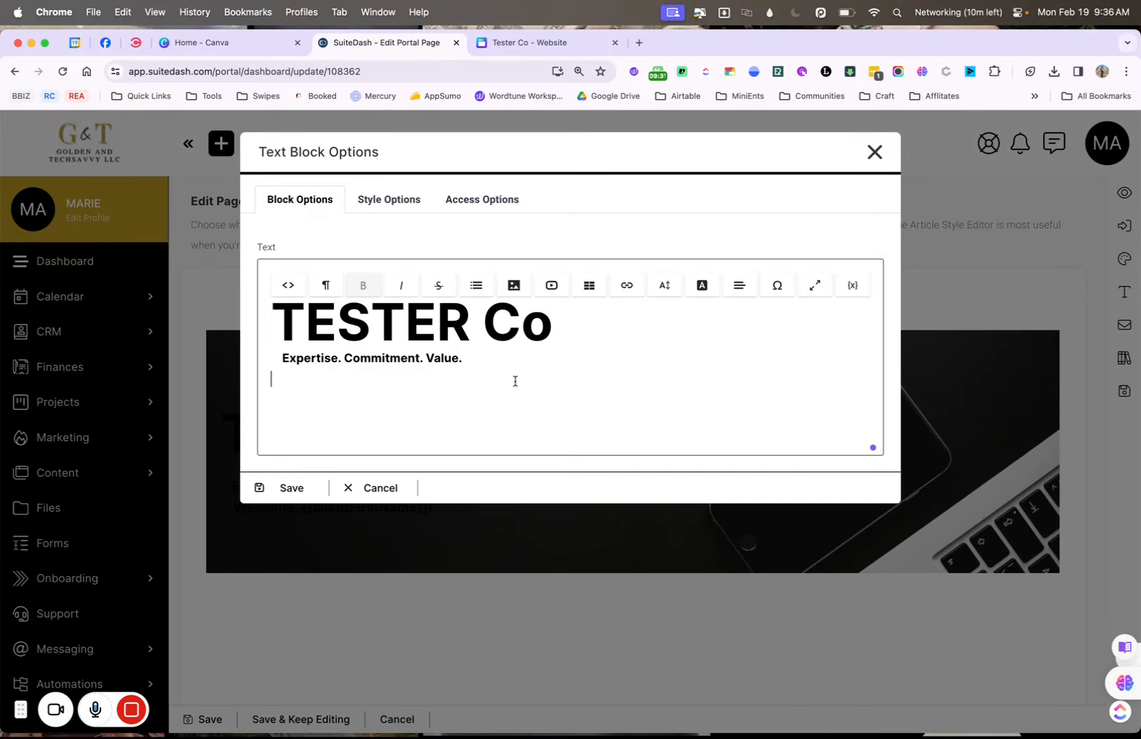
Colour all the remaining banner text white and save the text block.
key("super+a")
left_click(664, 285)
left_click(703, 285)
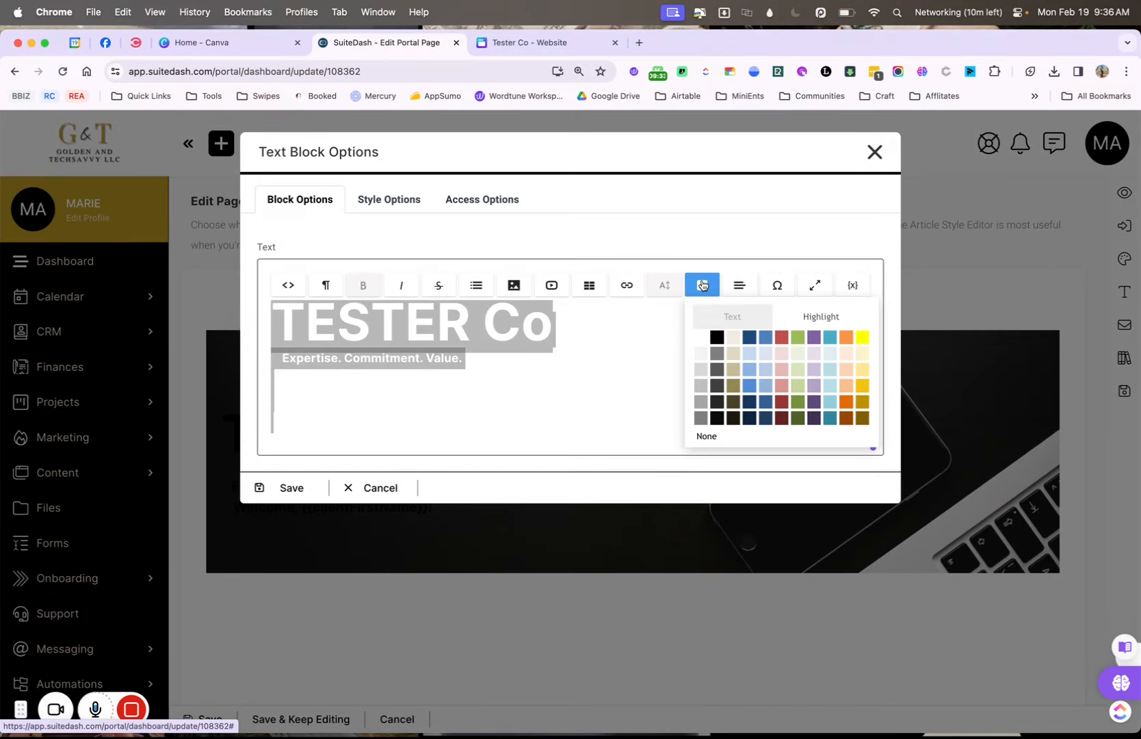
left_click(701, 338)
left_click(582, 381)
left_click(299, 486)
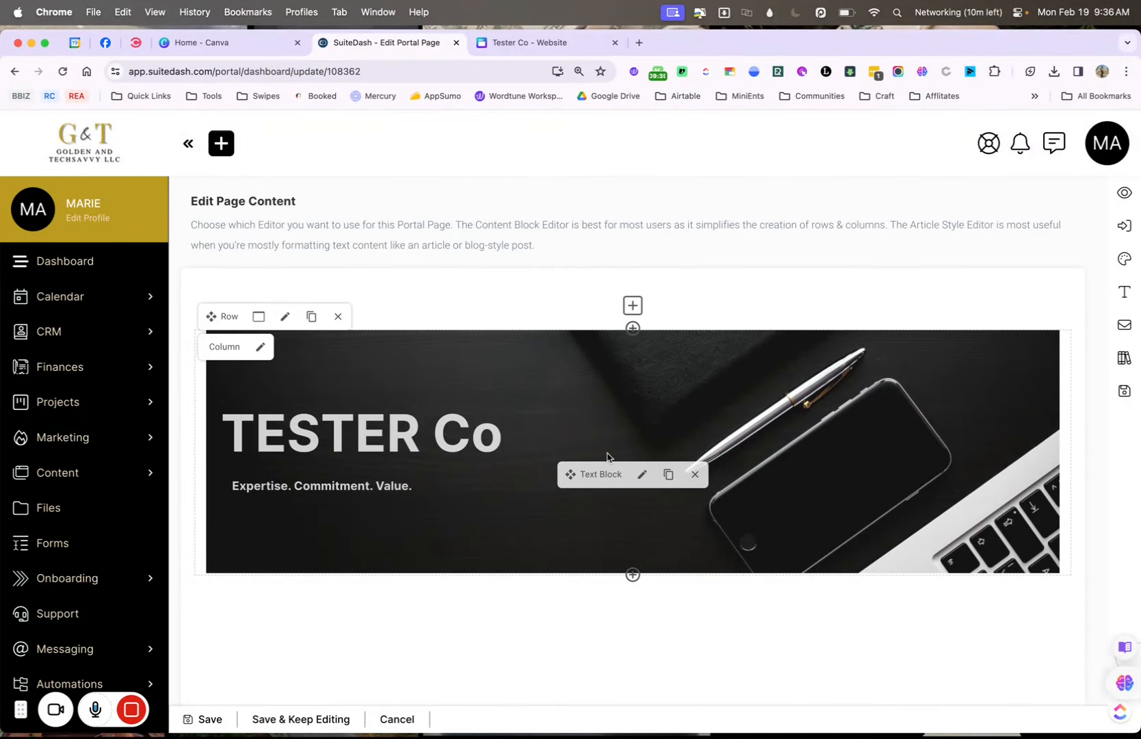
Copy the heading "Our Client Roster" from the Canva design and return to the SuiteDash portal page.
scroll(615, 487, "down", 5)
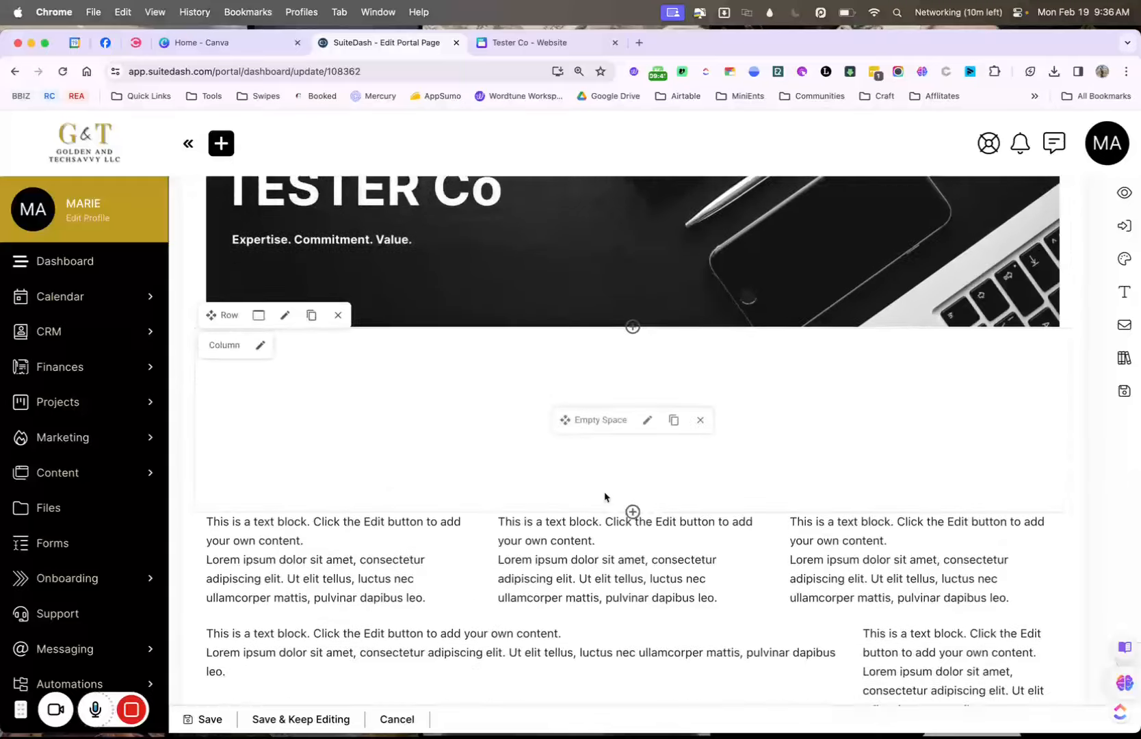
left_click(507, 44)
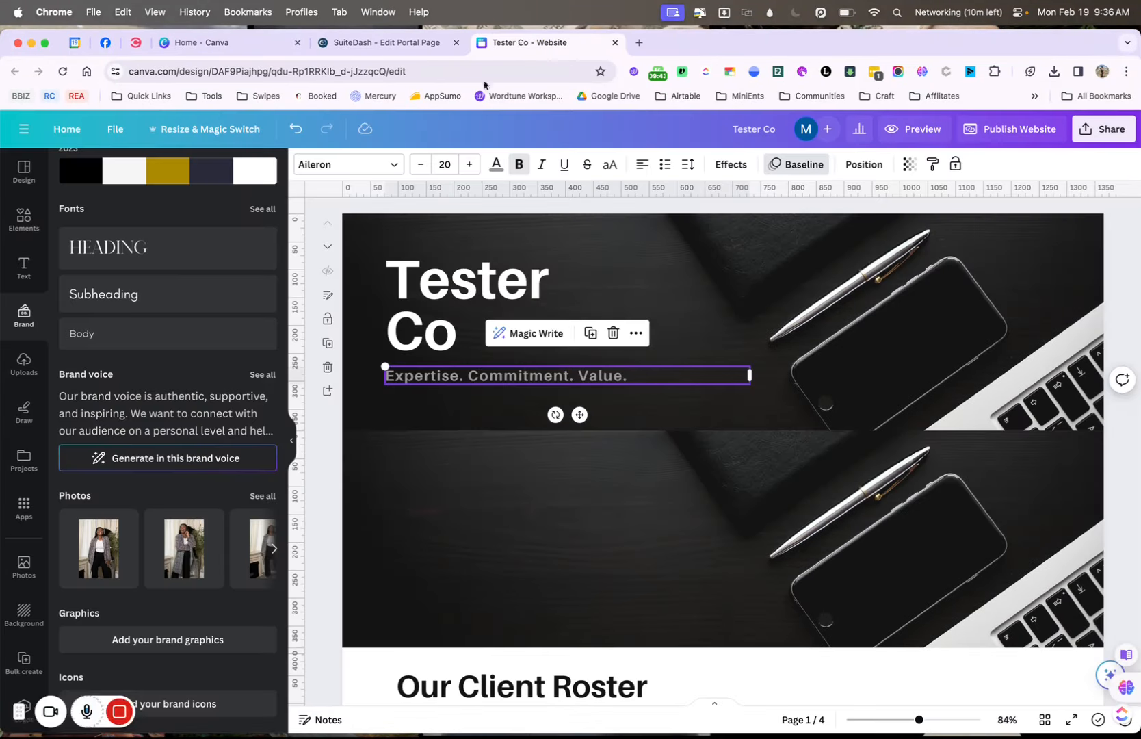
scroll(572, 534, "down", 5)
scroll(573, 533, "down", 1)
left_click(579, 344)
left_click(578, 344)
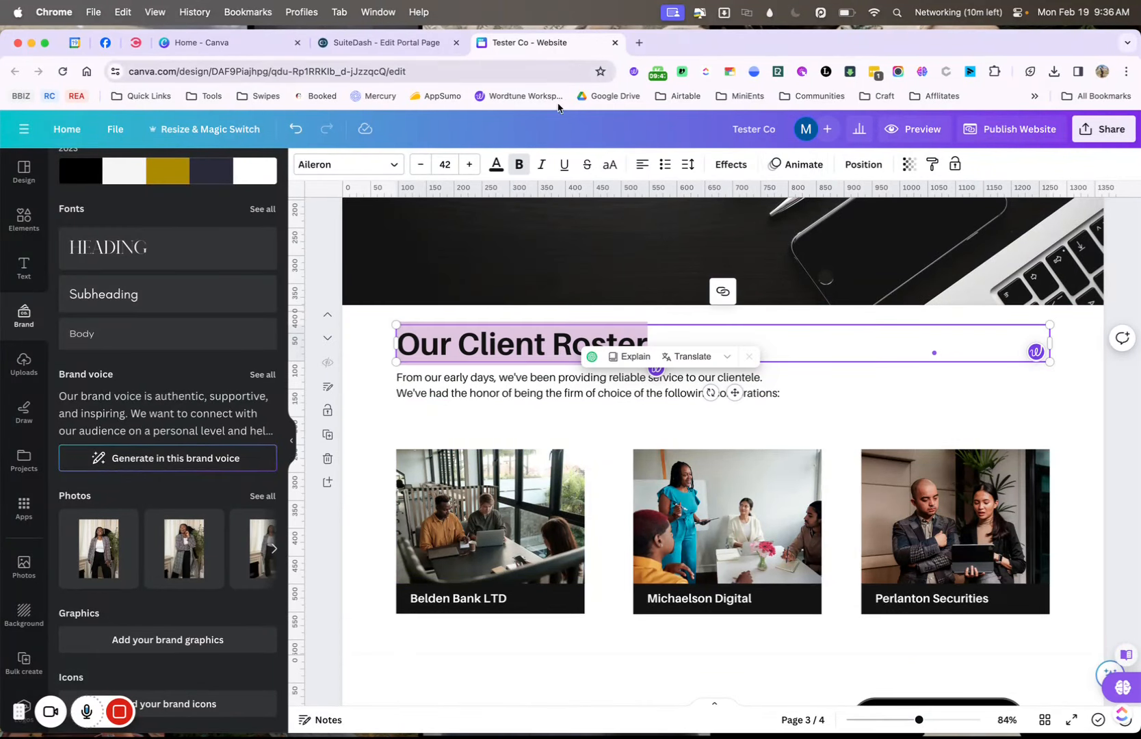
scroll(622, 417, "up", 6)
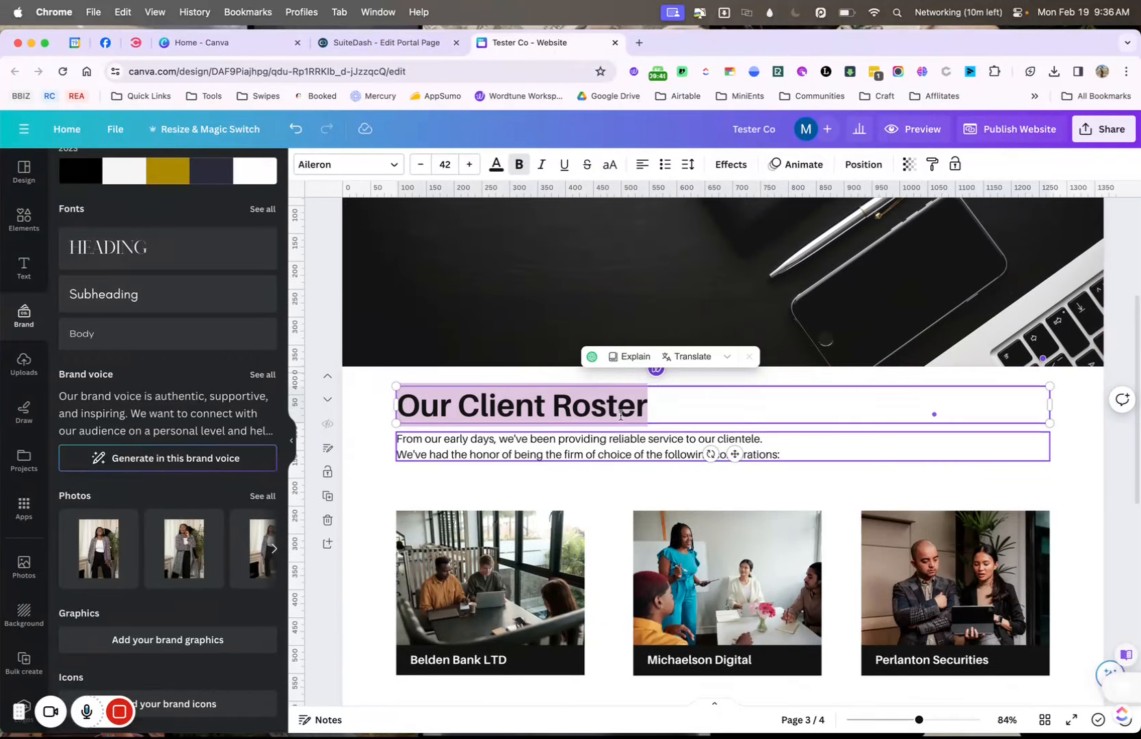
scroll(620, 418, "down", 7)
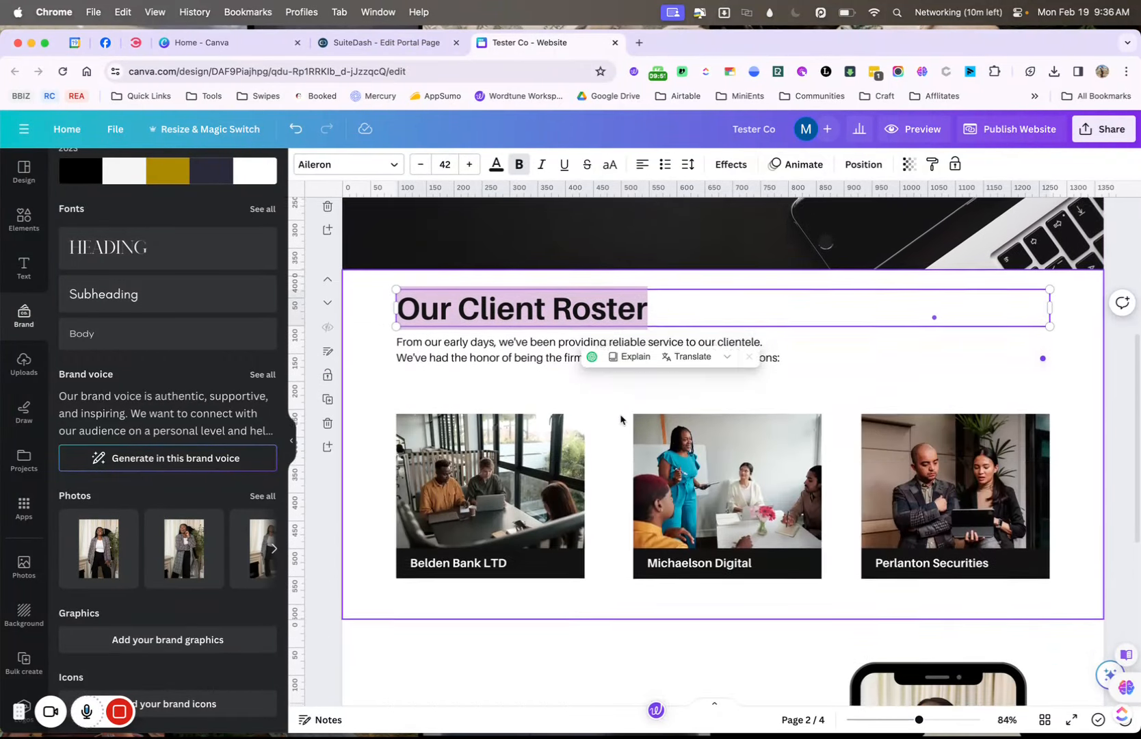
left_click(433, 44)
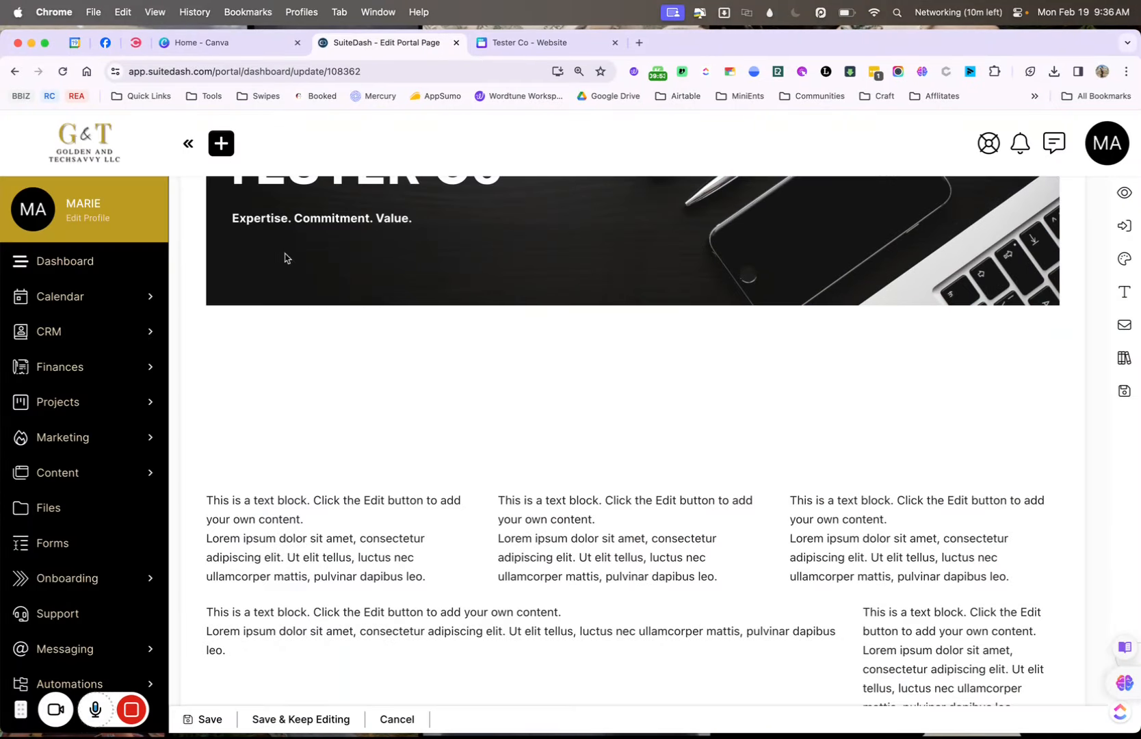
Set the height of the empty space block below the banner to 100 and save it.
left_click(647, 399)
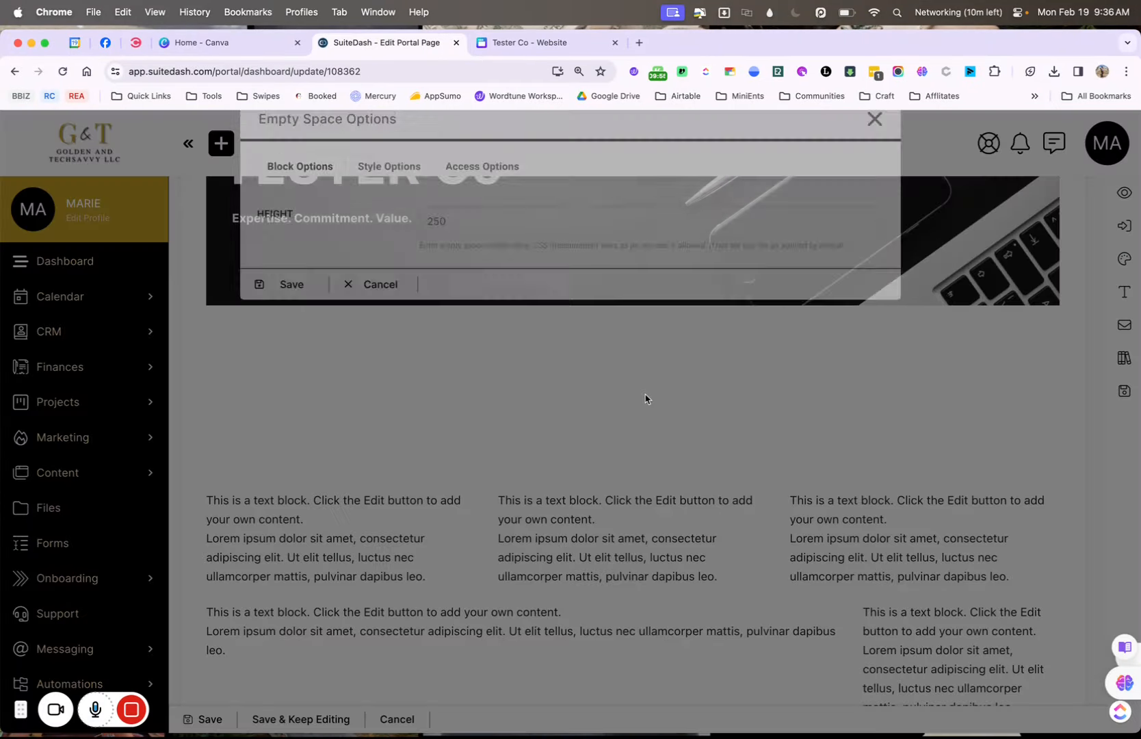
left_click(432, 260)
double_click(436, 262)
type("100")
left_click(321, 318)
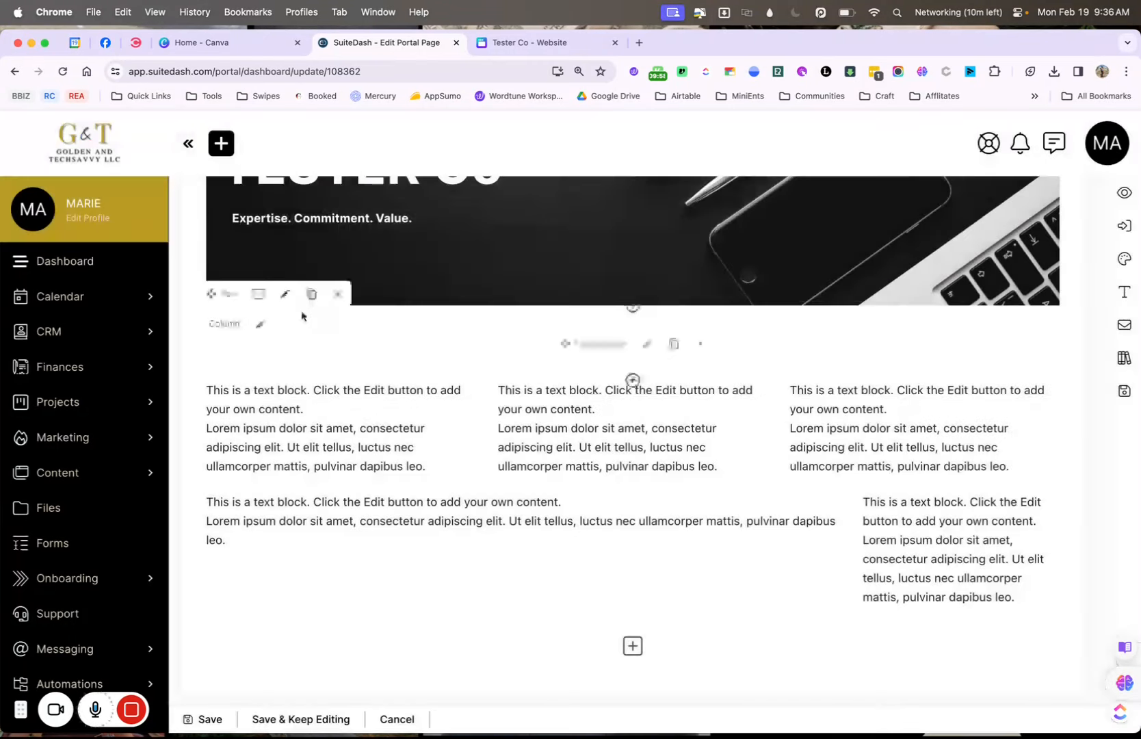
Set the height of the empty space block below the banner to 50 and save it.
left_click(647, 344)
left_click_drag(442, 253, 381, 255)
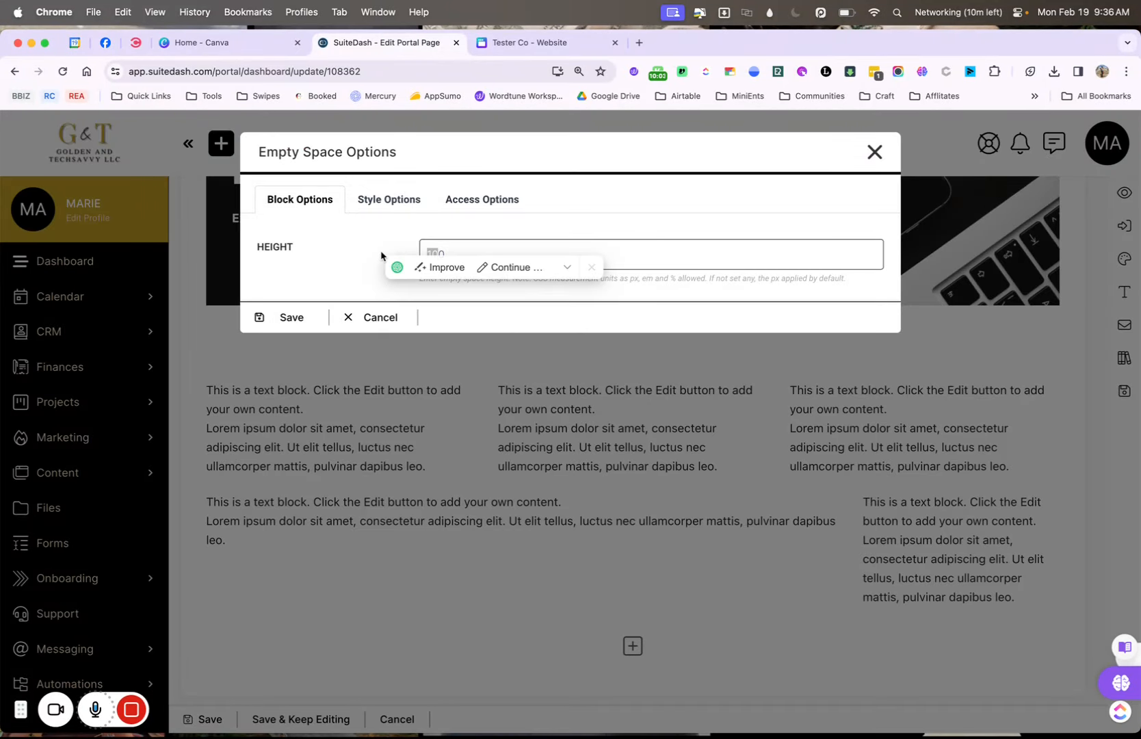
type("50")
left_click(292, 318)
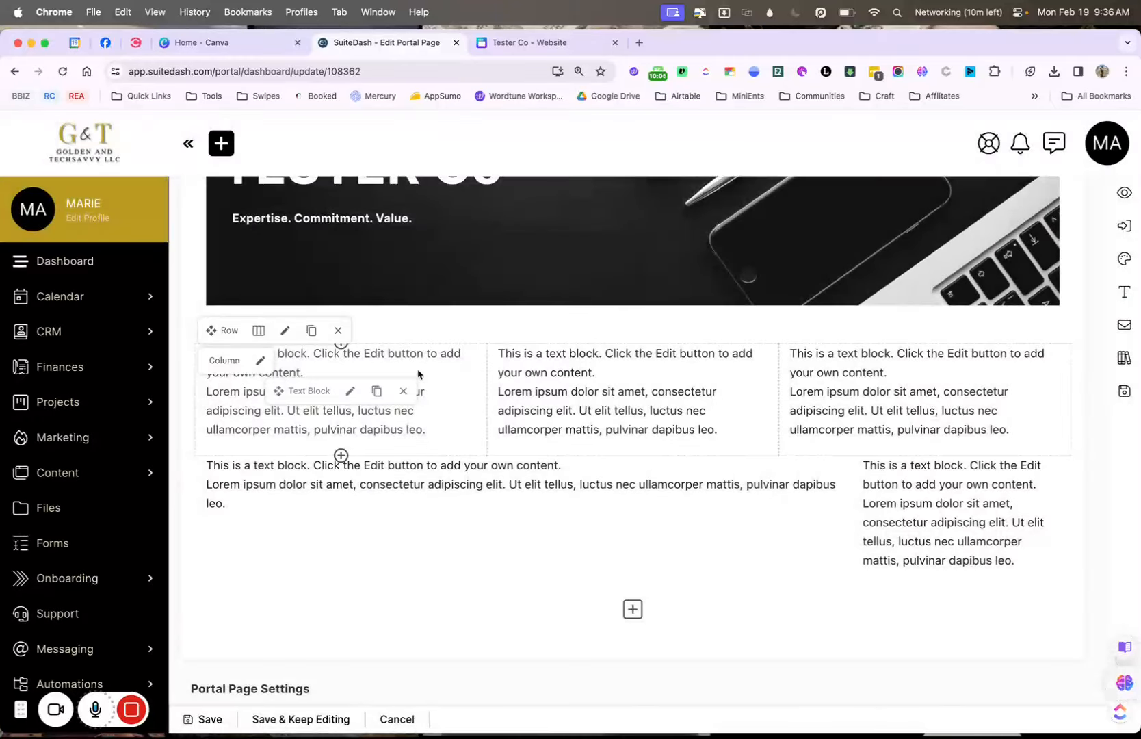
Add a single-column row with a text block and move it above the three-column row.
left_click(631, 609)
left_click(471, 216)
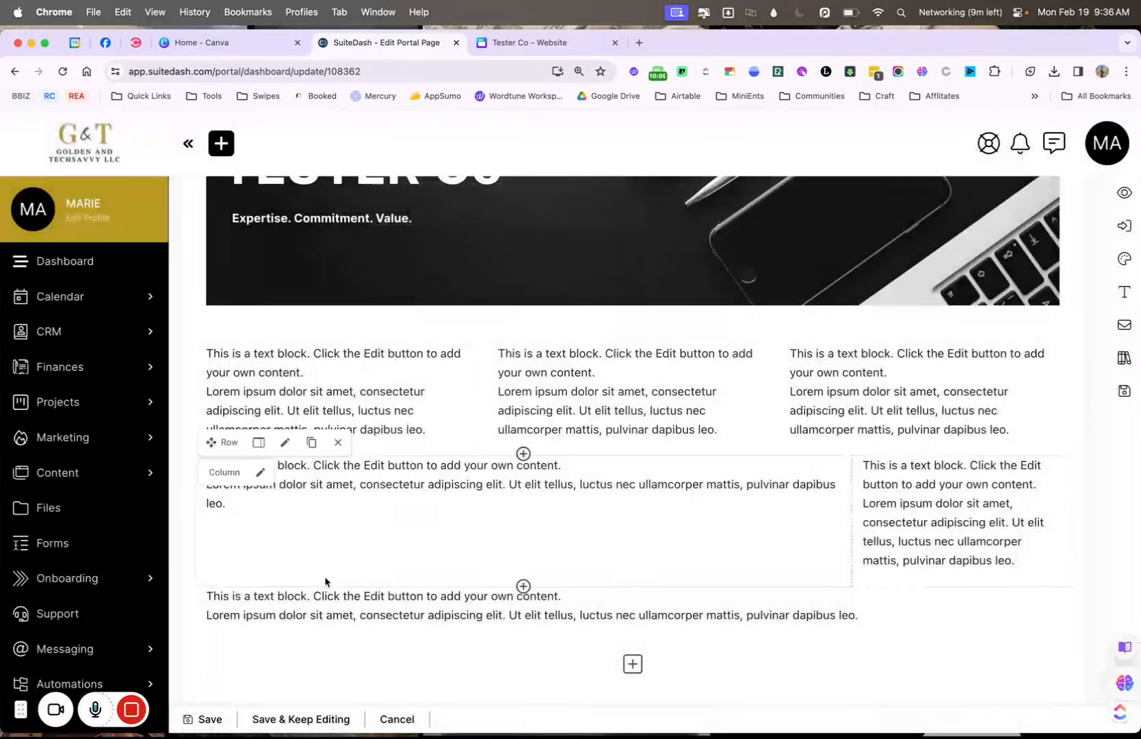
left_click_drag(224, 575, 230, 342)
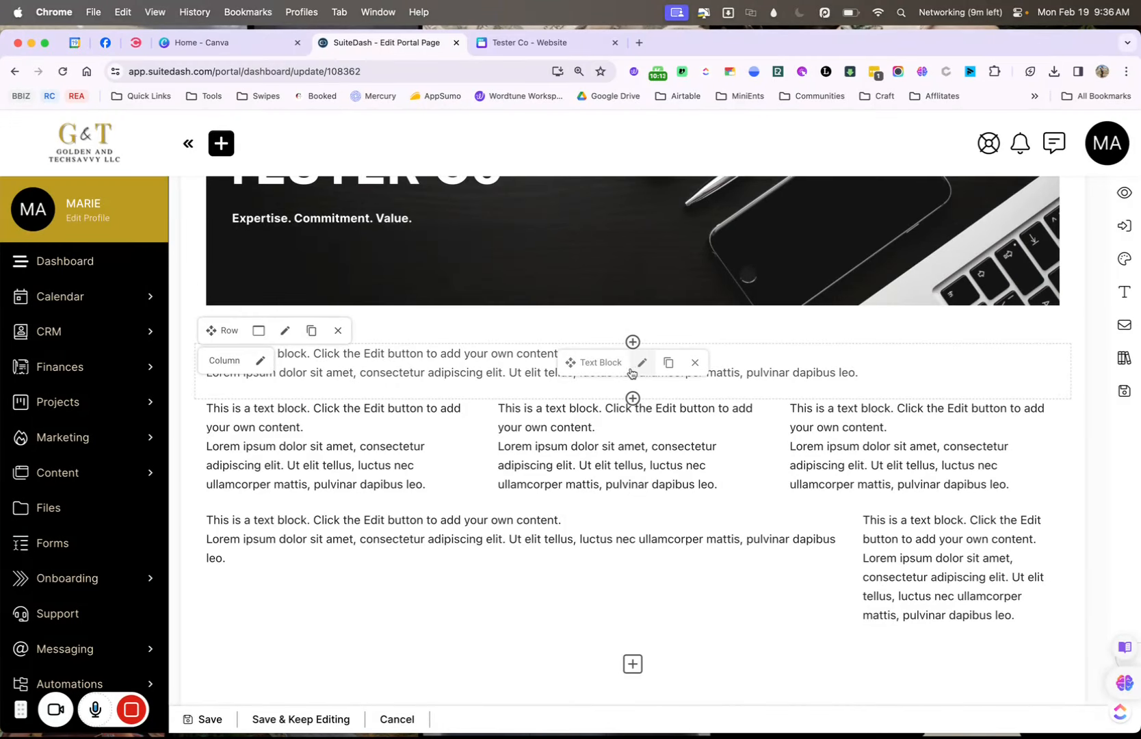
Replace the placeholder text in the new single-column text block with "Our Client Roster".
left_click(639, 366)
key("ctrl+a")
type("Our Client Roster")
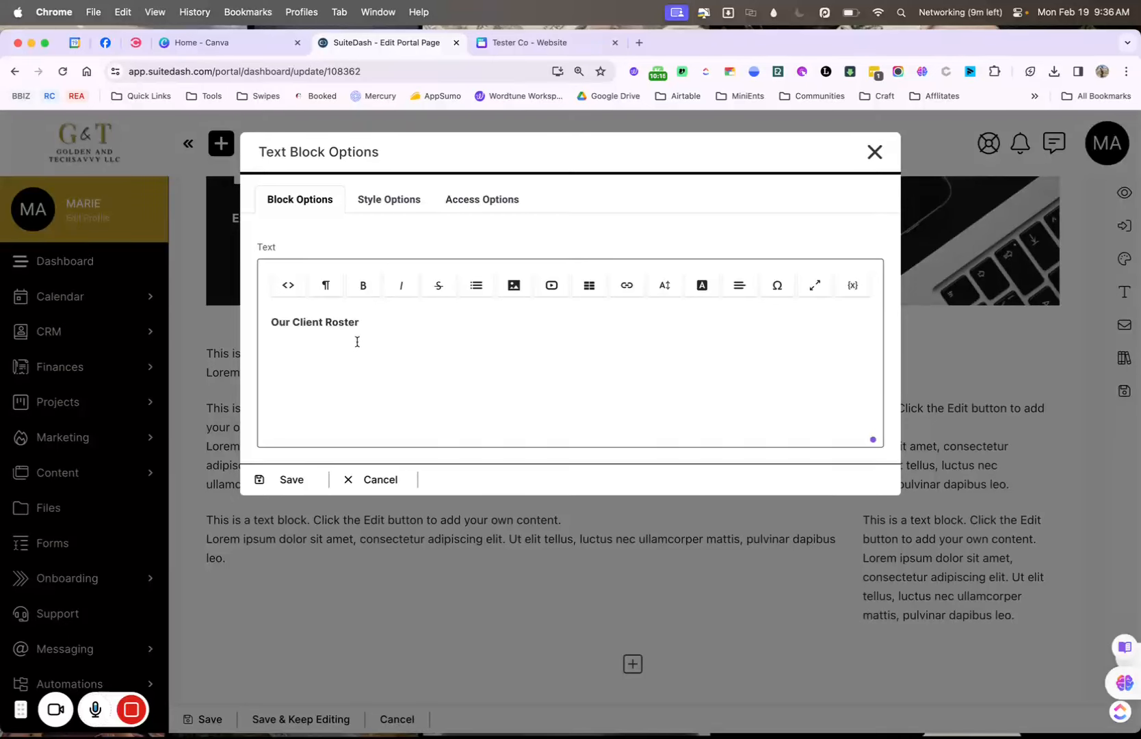
Apply a 30px font size to the "Our Client Roster" heading, raise it to 60px in the HTML source, and save.
key("super+a")
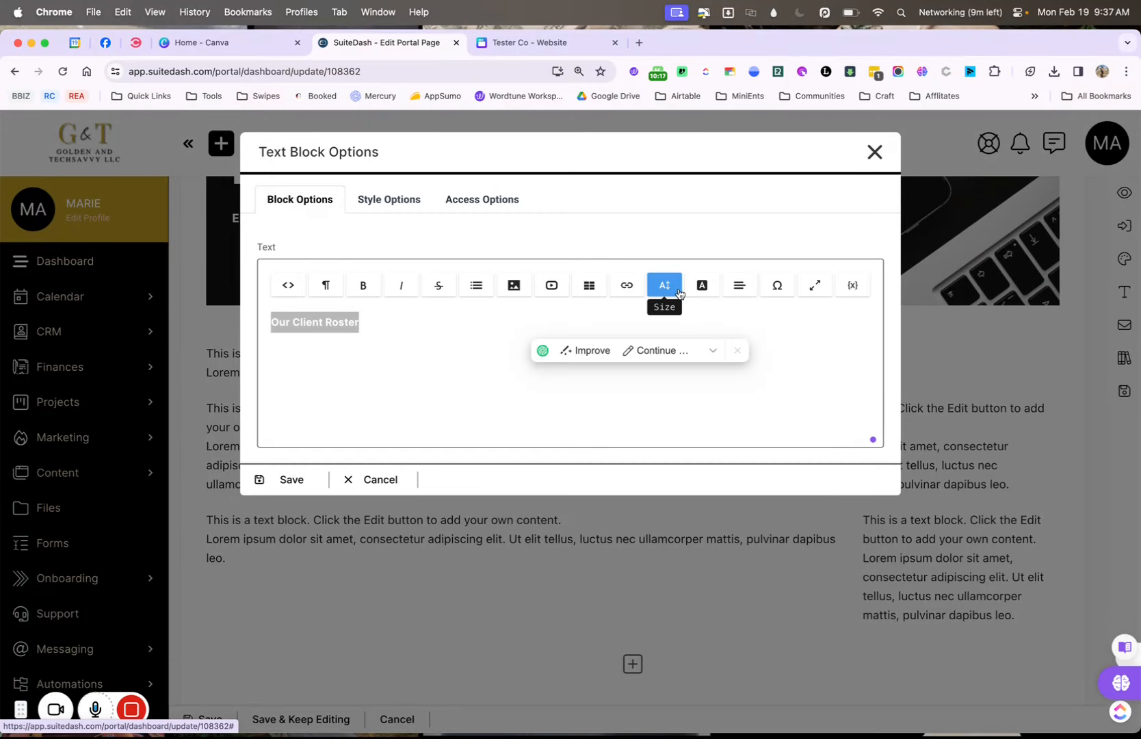
left_click(702, 285)
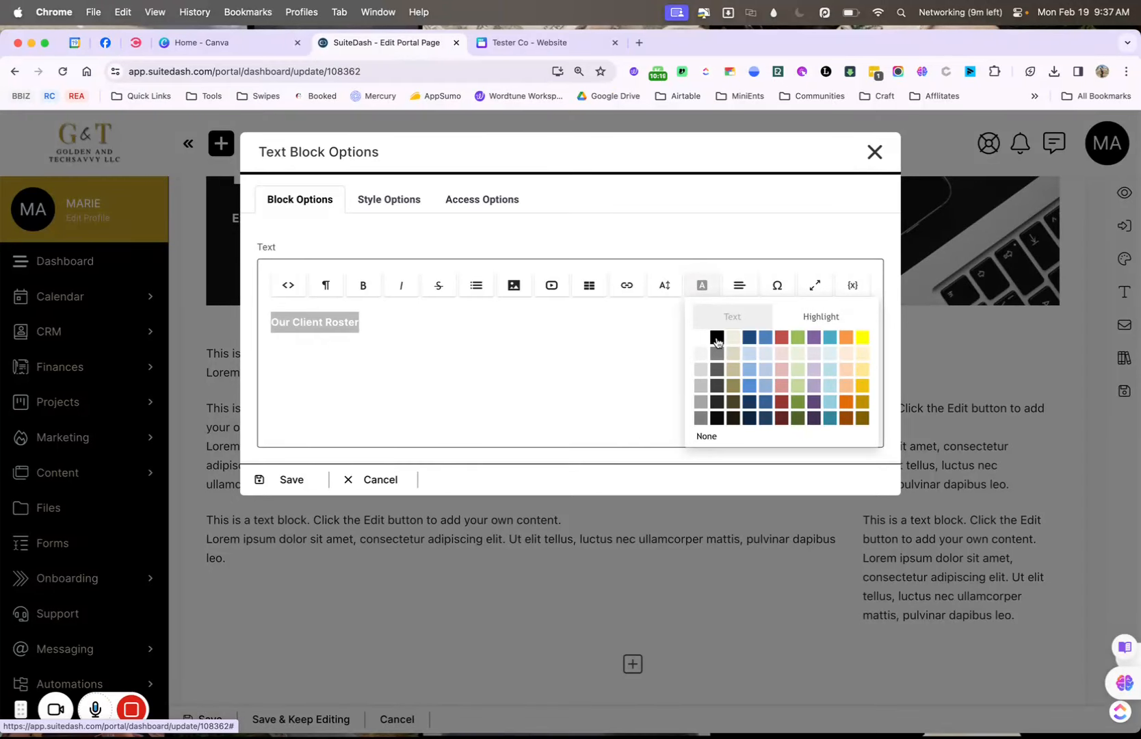
left_click(665, 286)
left_click(672, 598)
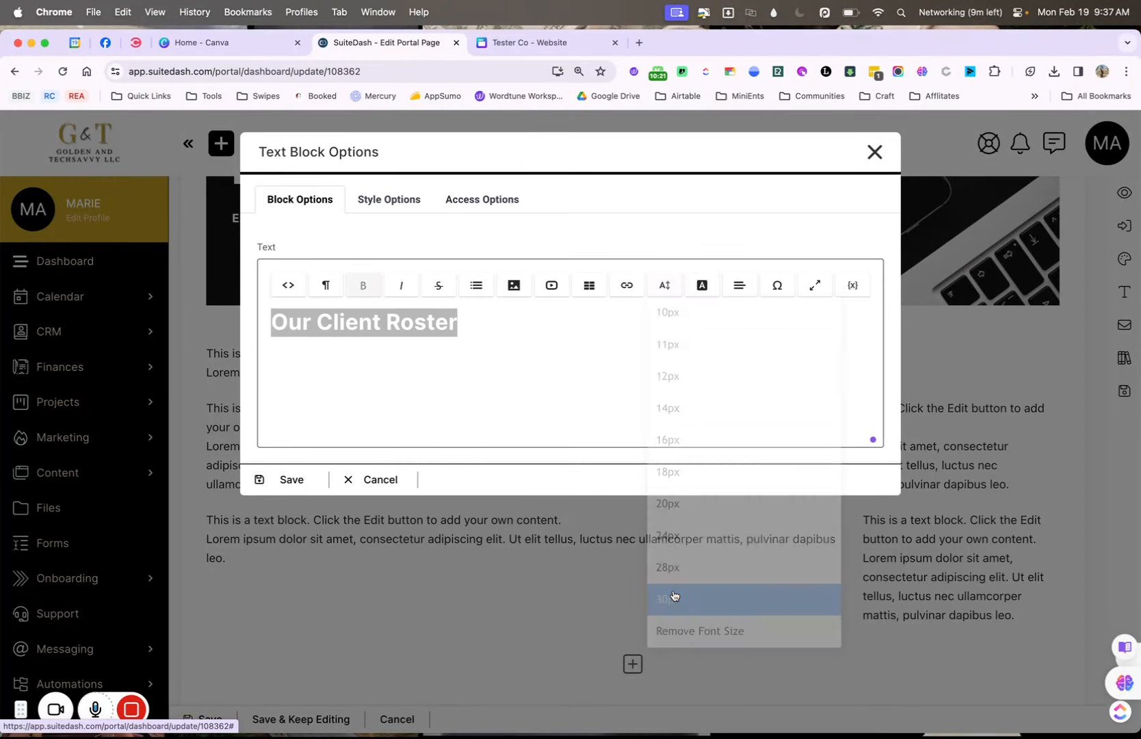
left_click(288, 286)
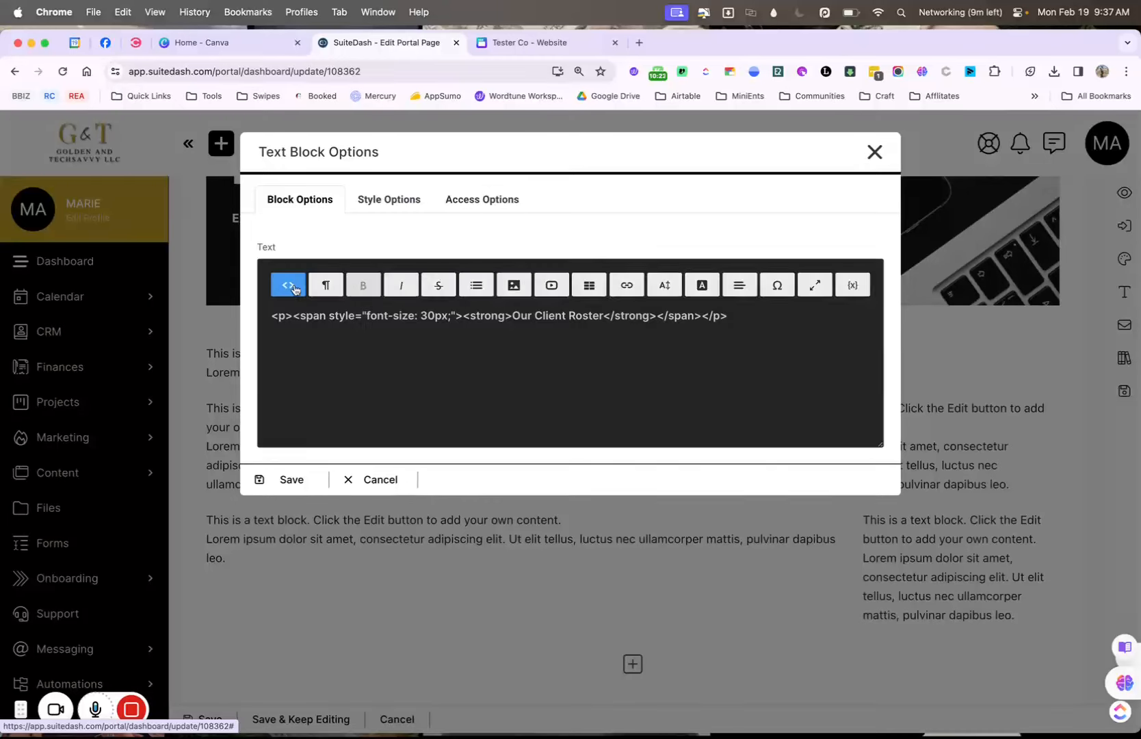
left_click(427, 317)
key("BackSpace")
type("6")
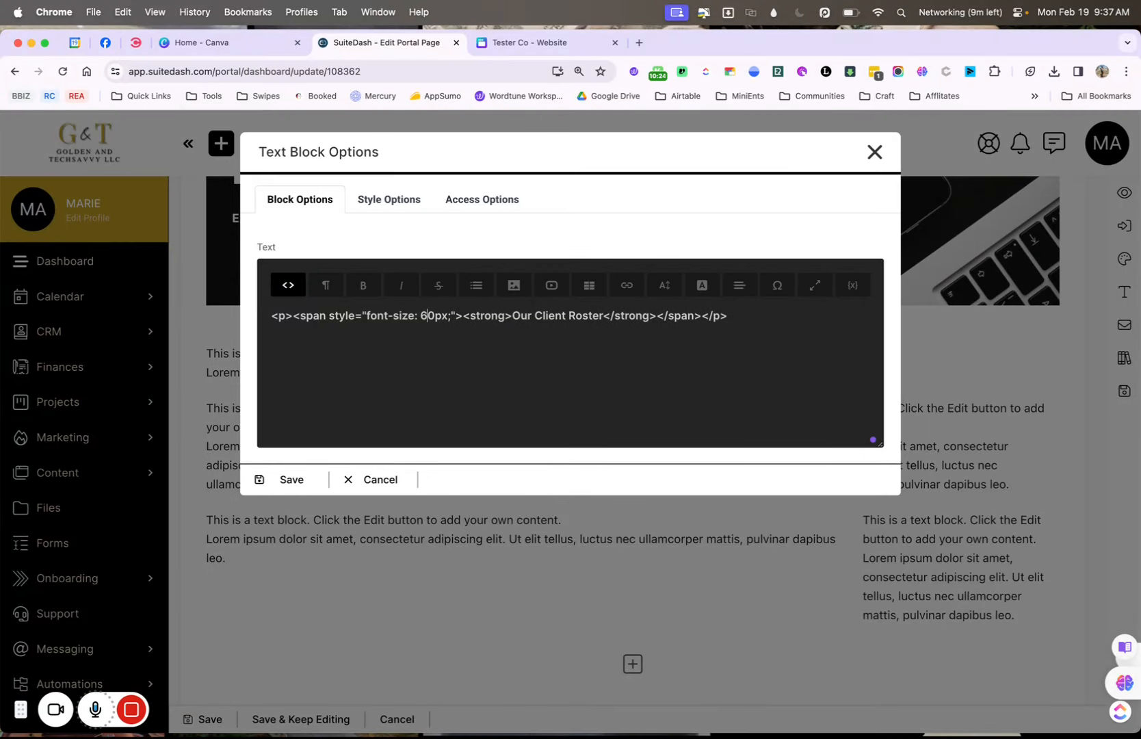
left_click(287, 480)
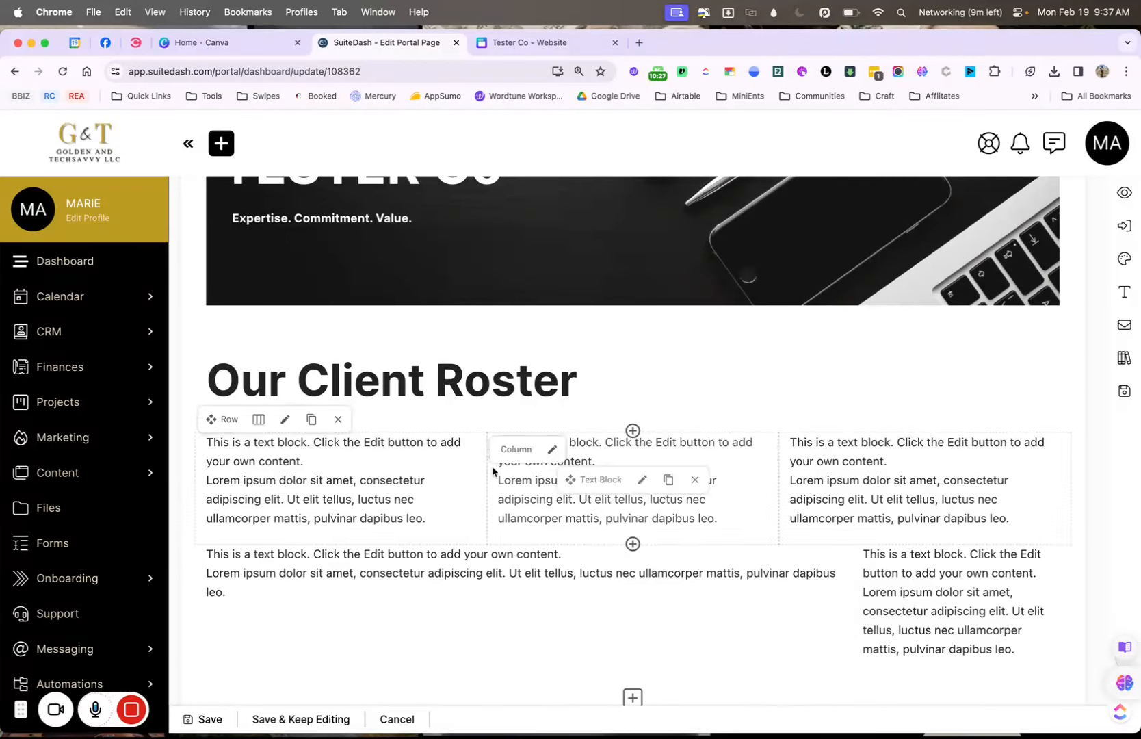
Copy the two-line intro under "Our Client Roster" in the Canva design, and reopen the heading's text block in SuiteDash.
key("Escape")
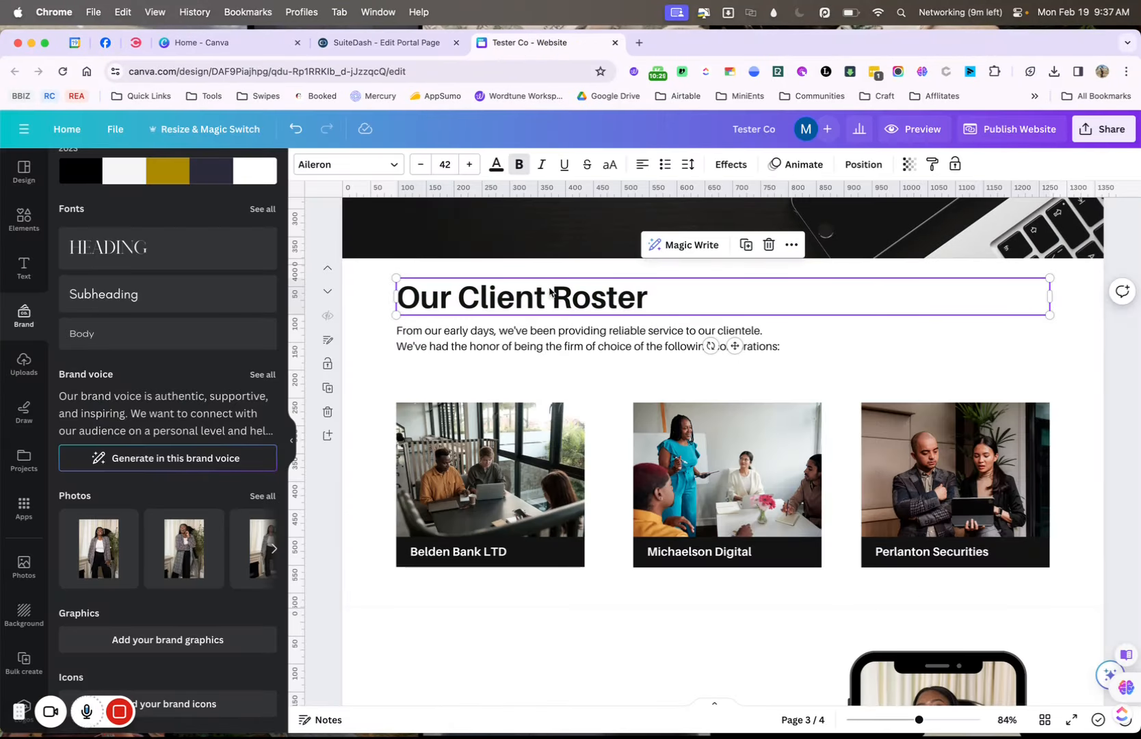
left_click(529, 364)
double_click(530, 333)
key("ctrl+c")
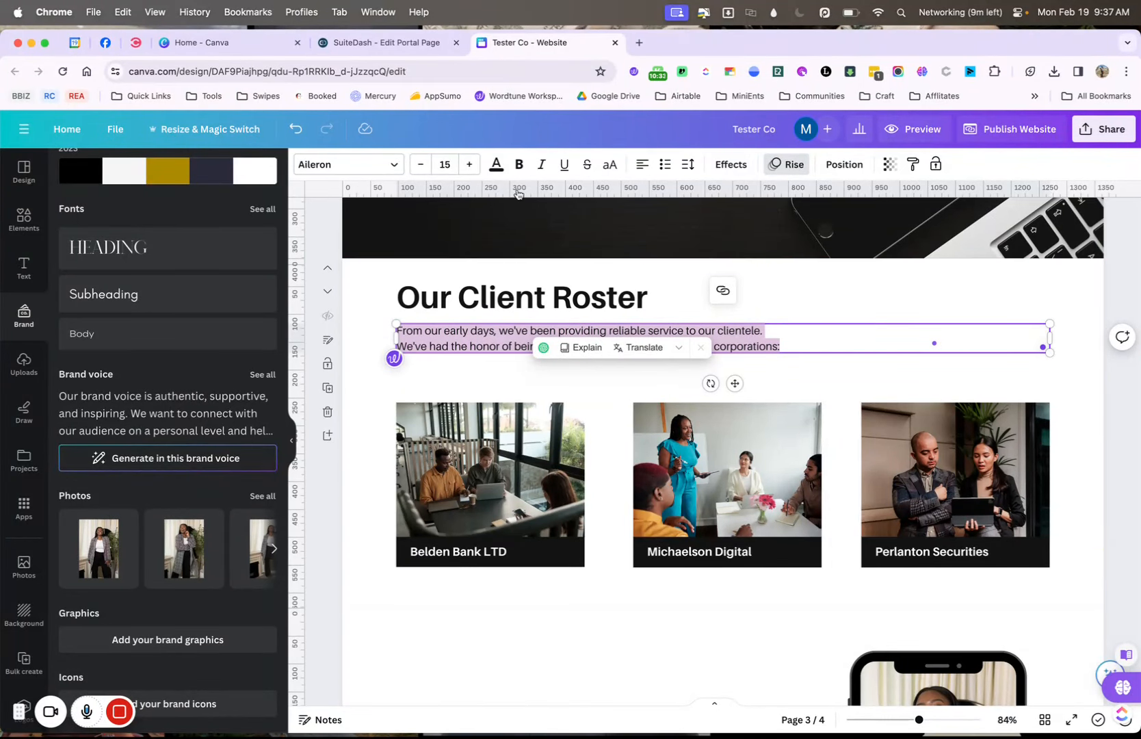
left_click(434, 45)
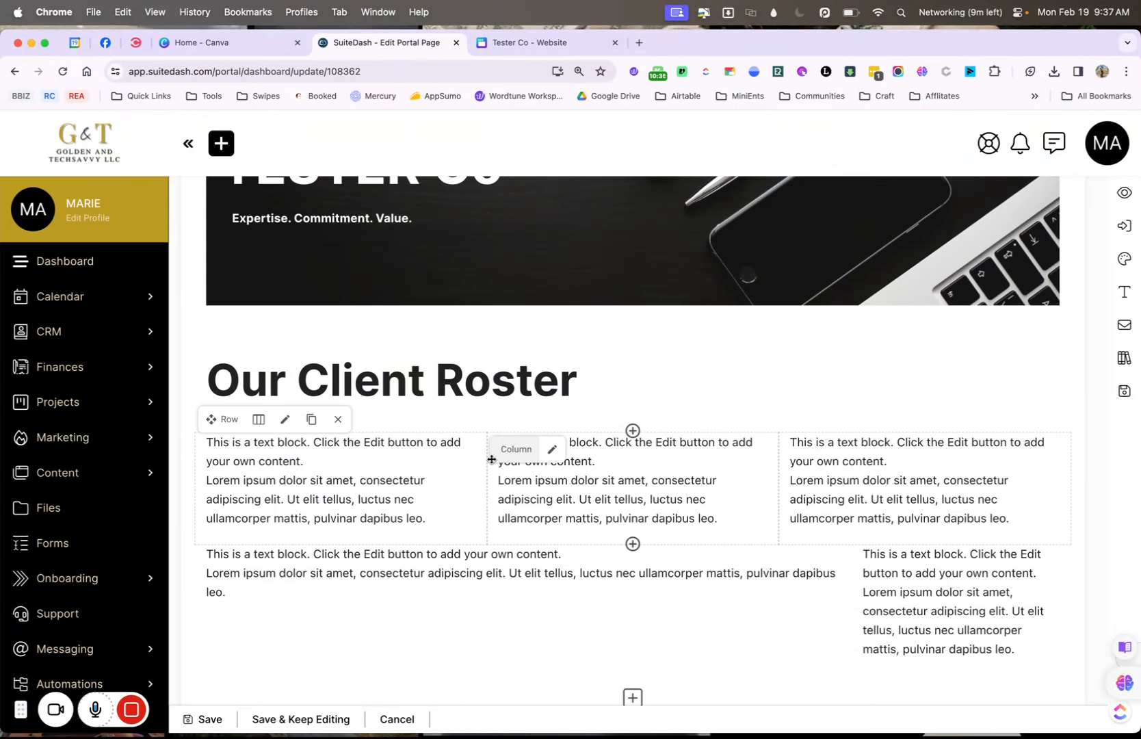
left_click(642, 382)
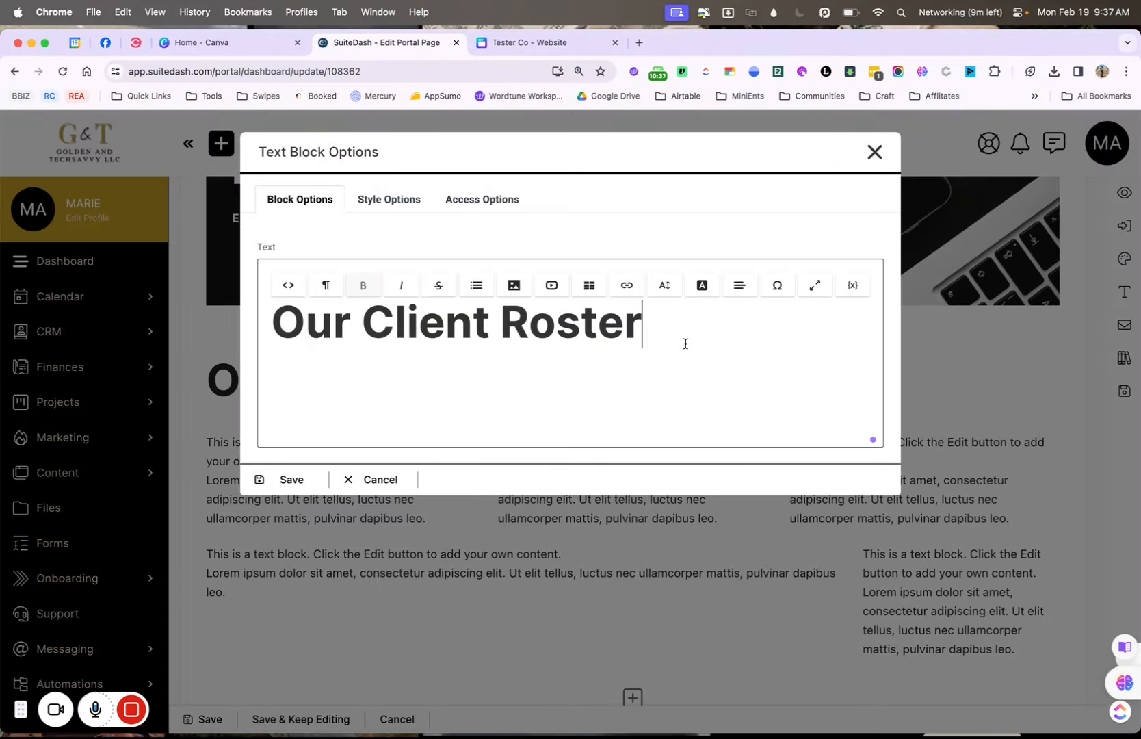
Try pasting the intro text with its original formatting below the heading, and remove the pasted lines.
key("ctrl+v")
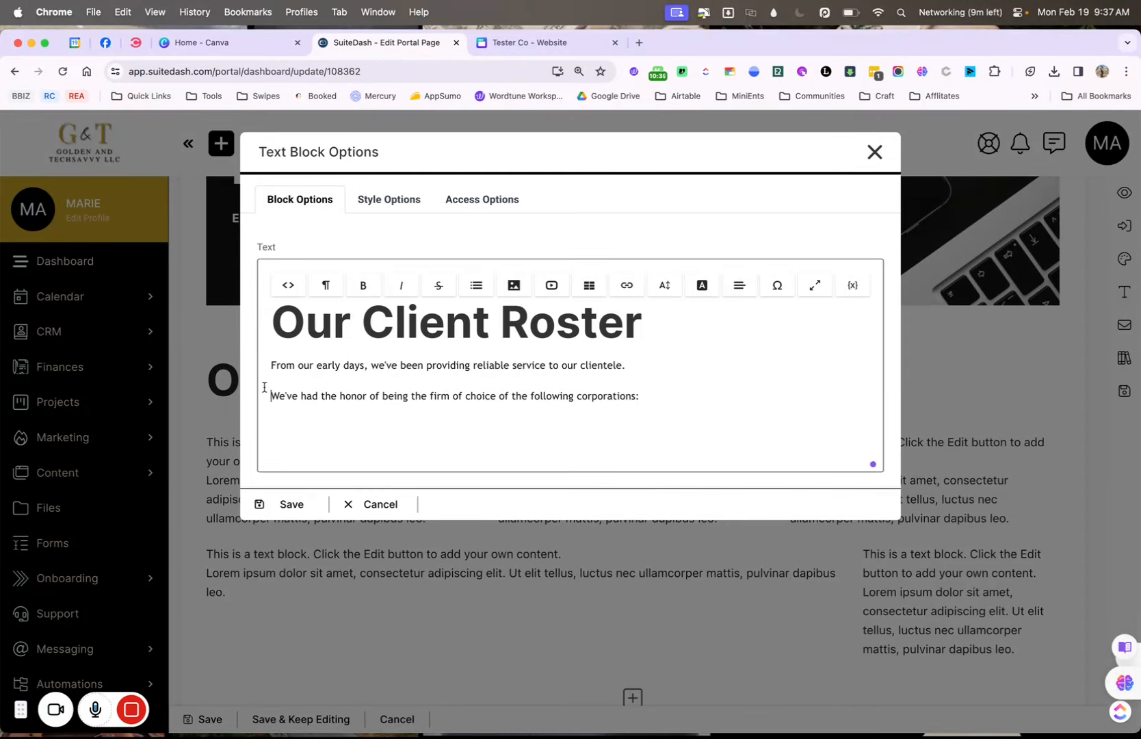
key("BackSpace")
key("Return")
left_click_drag(647, 387, 246, 372)
key("super+c")
key("BackSpace")
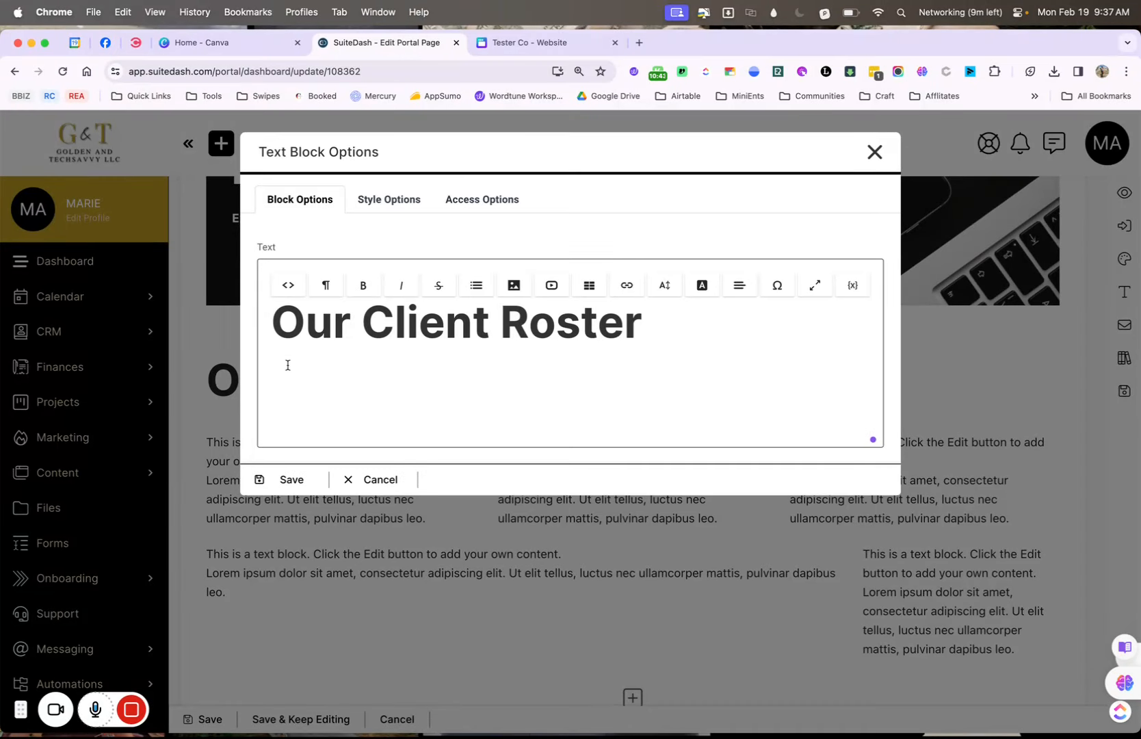
Paste the intro text with matching style directly beneath the heading, close the gap between its two lines, and save the block.
right_click(292, 363)
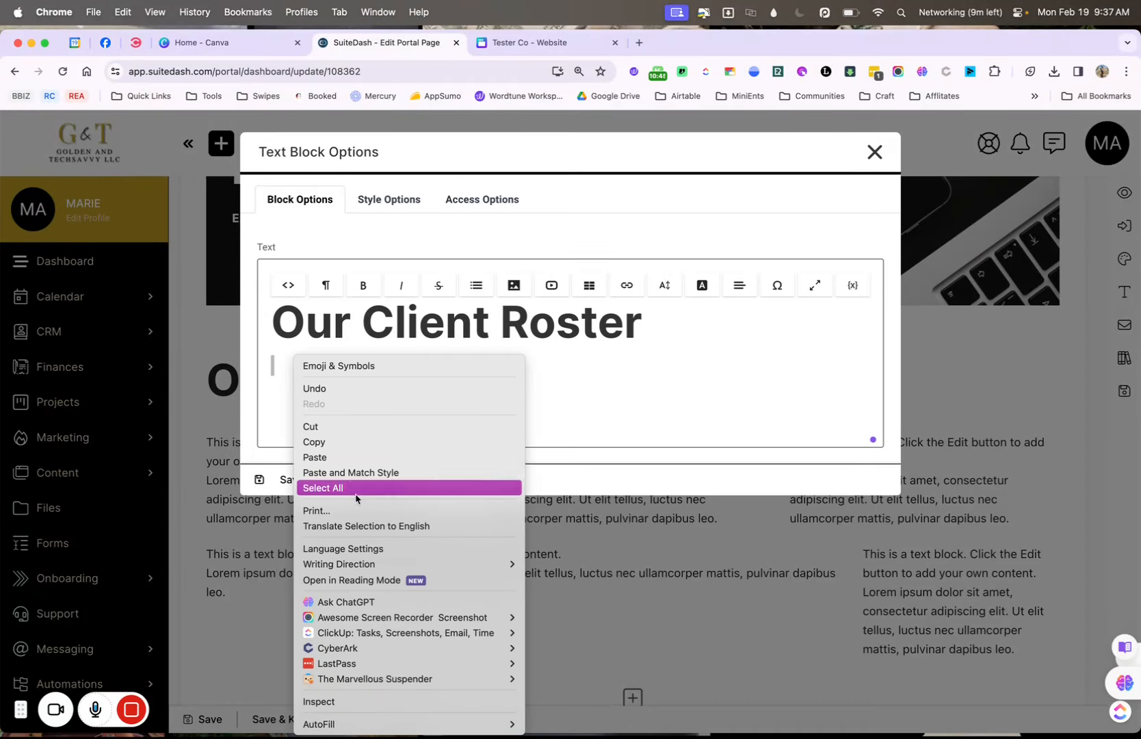
left_click(365, 473)
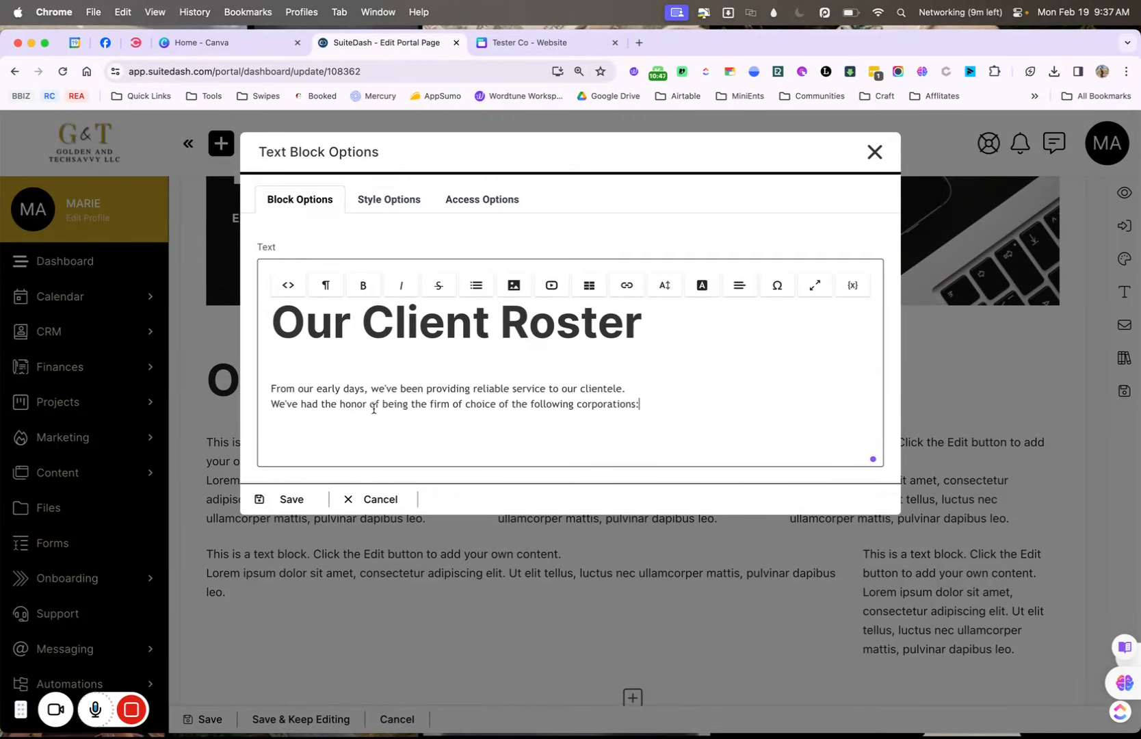
left_click(269, 383)
key("BackSpace")
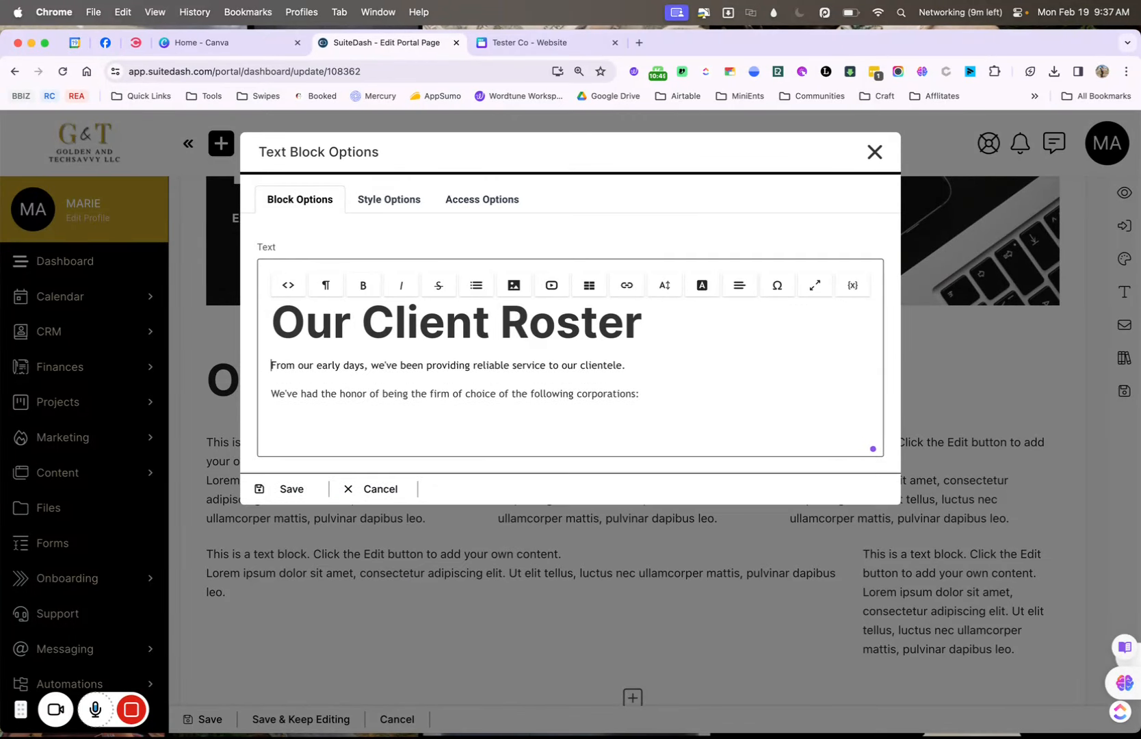
left_click(291, 489)
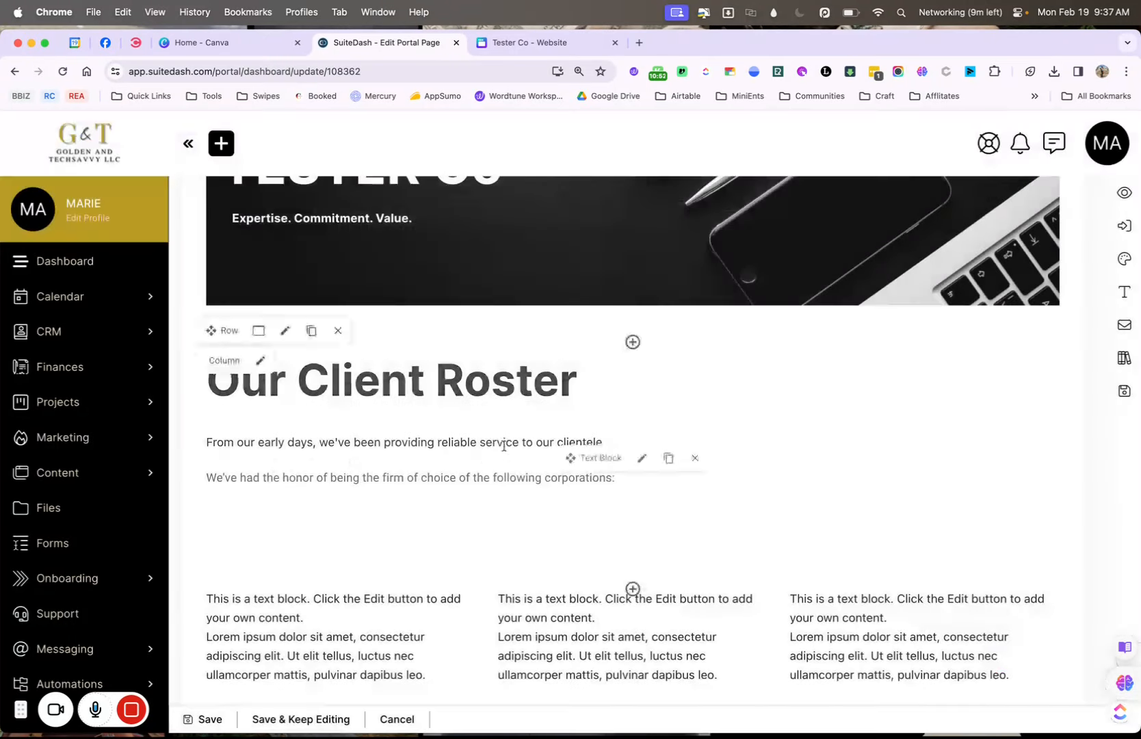
left_click(641, 458)
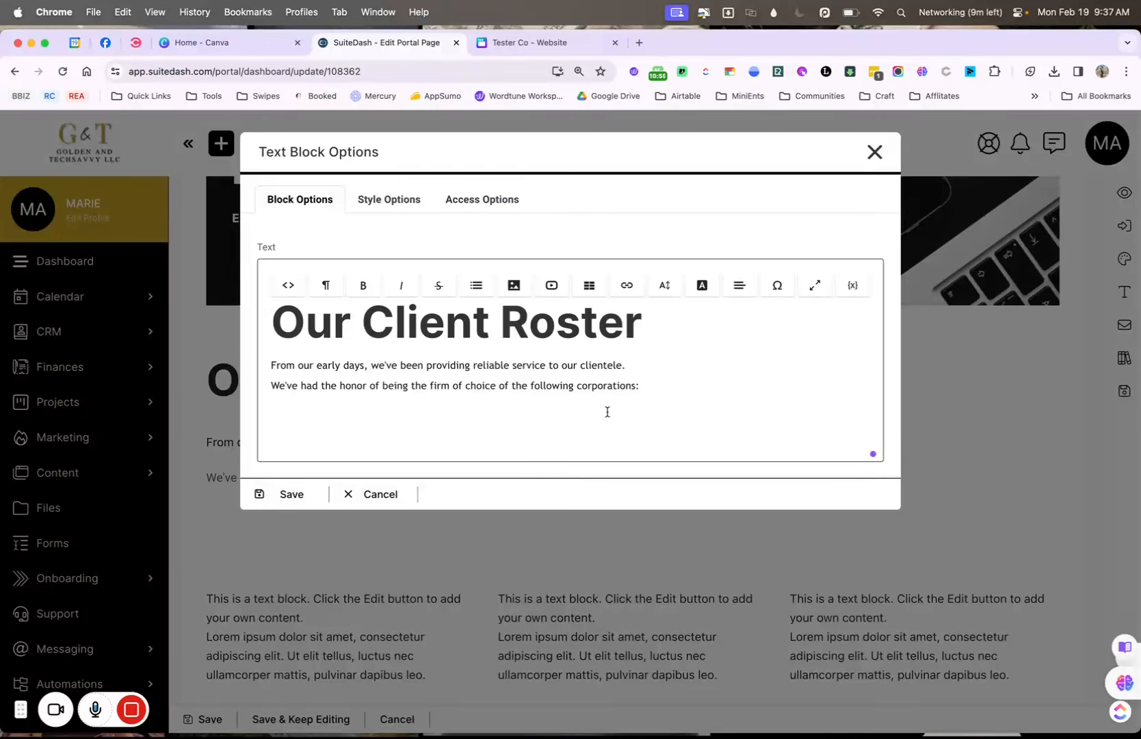
left_click(260, 491)
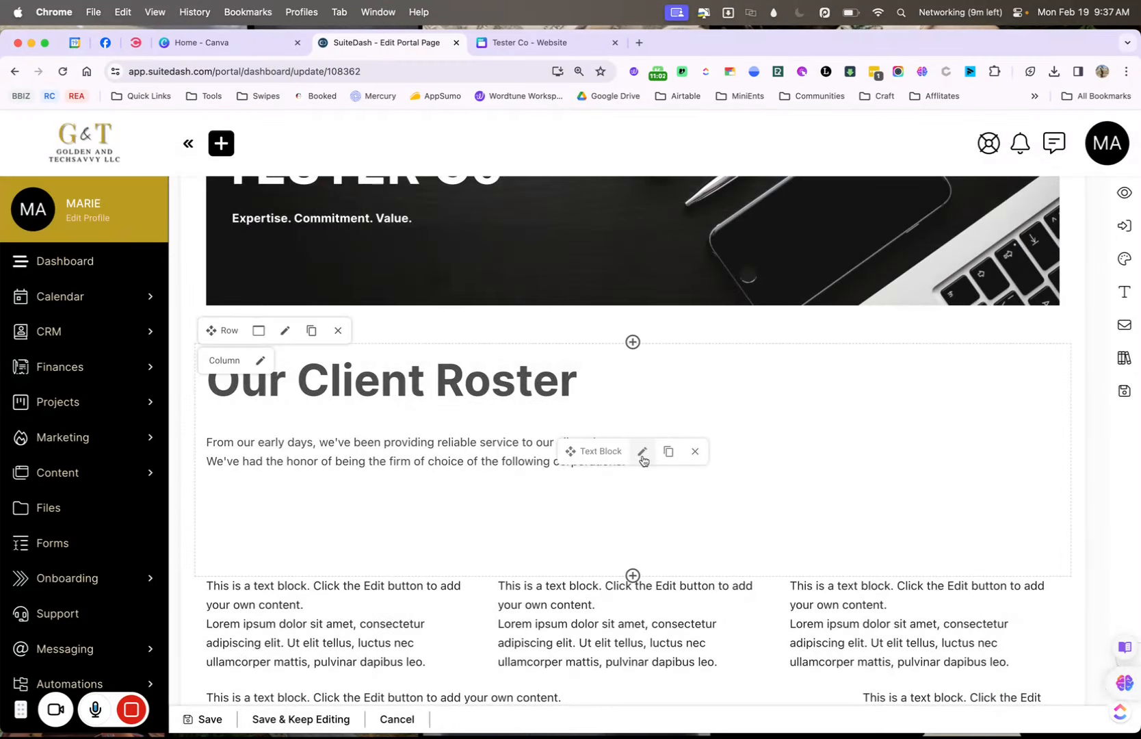
Reopen the "Our Client Roster" text block, replace the colon ending the intro text with a period, and save.
left_click(642, 453)
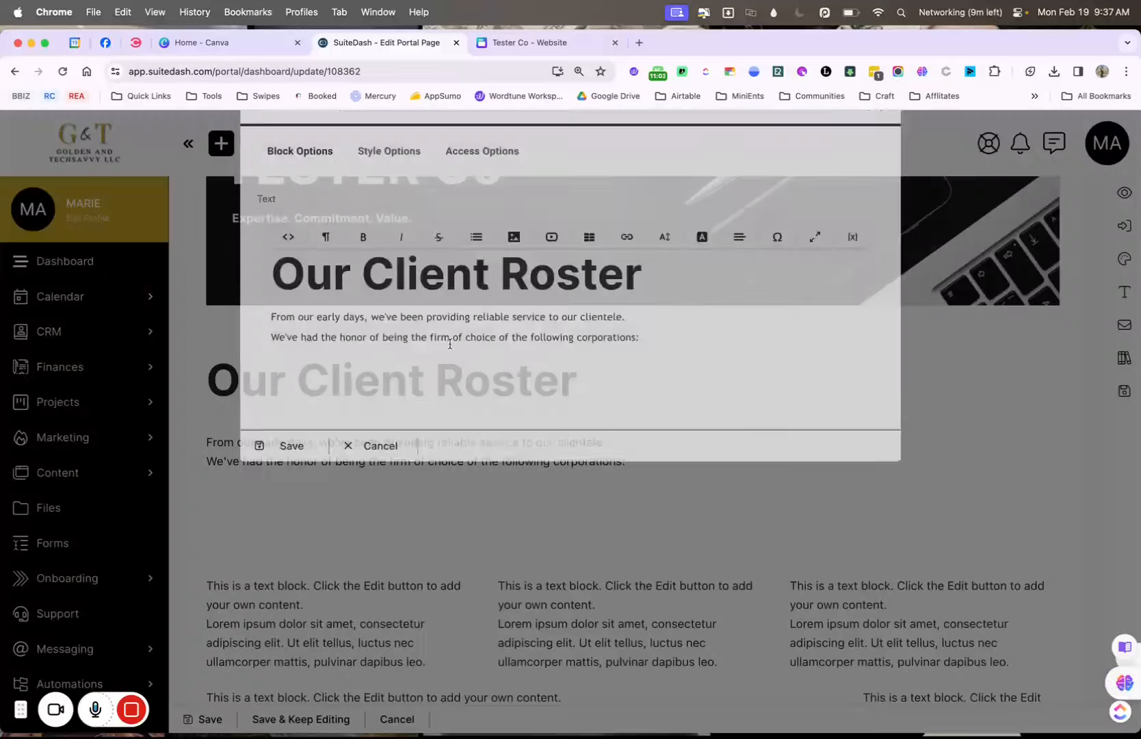
left_click(284, 349)
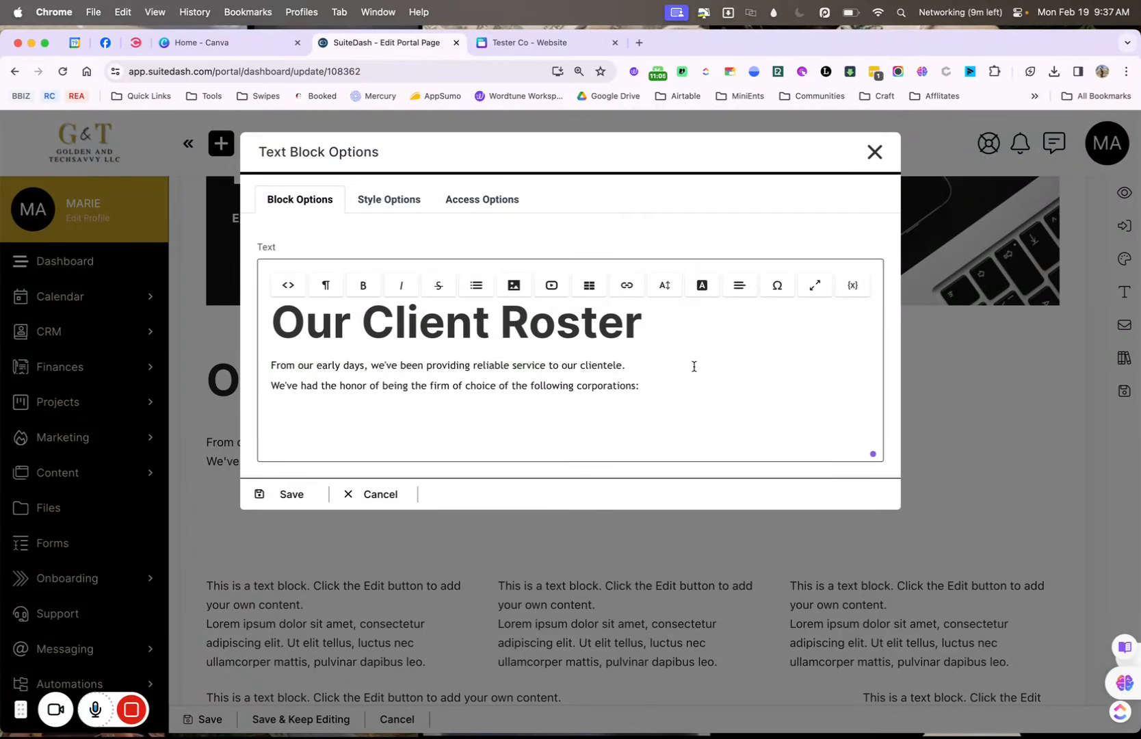
left_click(284, 495)
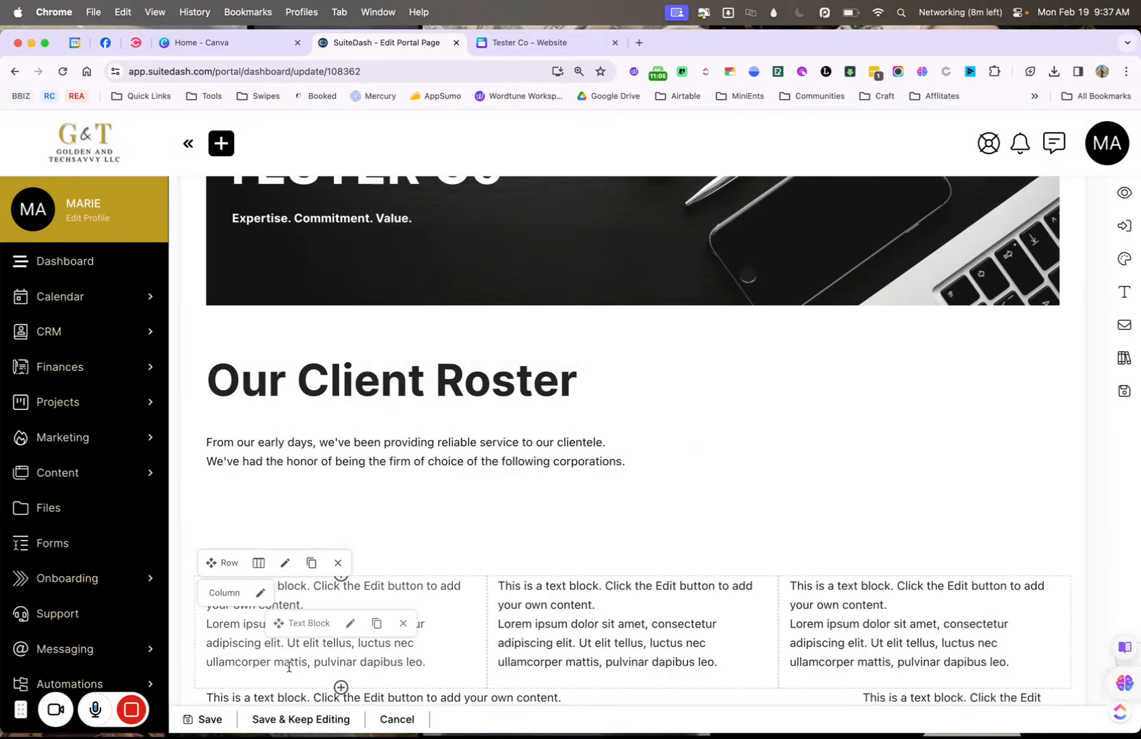
Remove the blank line after the intro text, join its two sentences into one paragraph, and save the block.
left_click(637, 457)
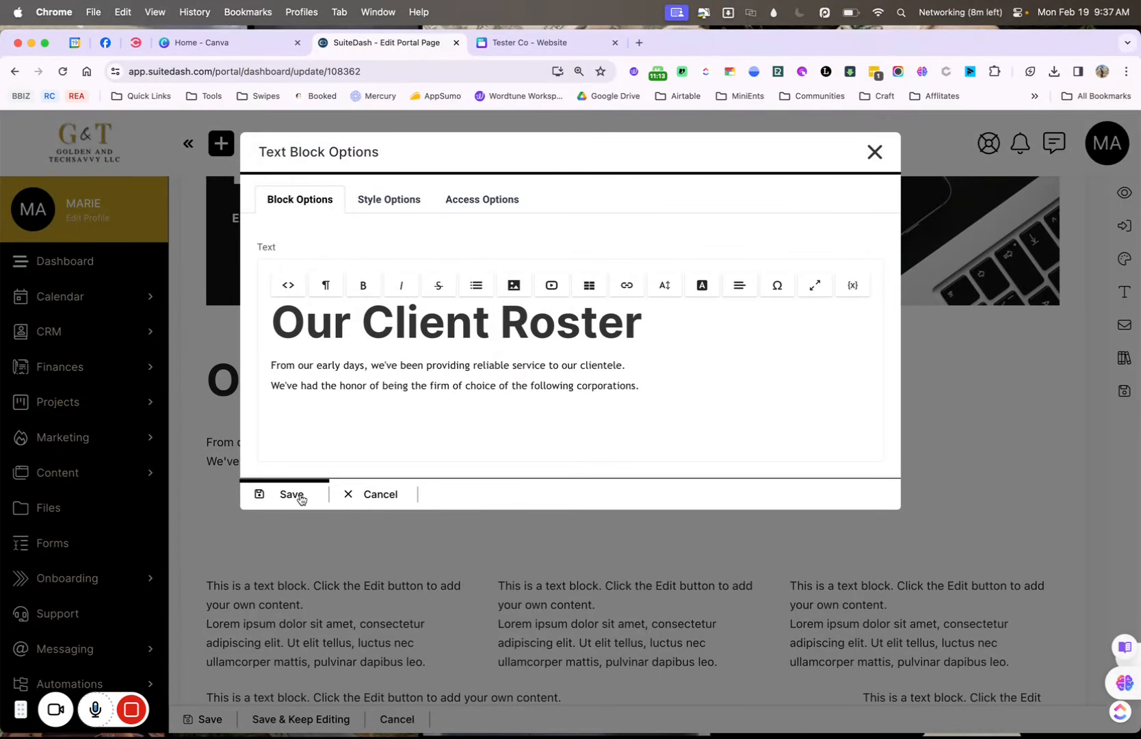
left_click(324, 436)
key("BackSpace")
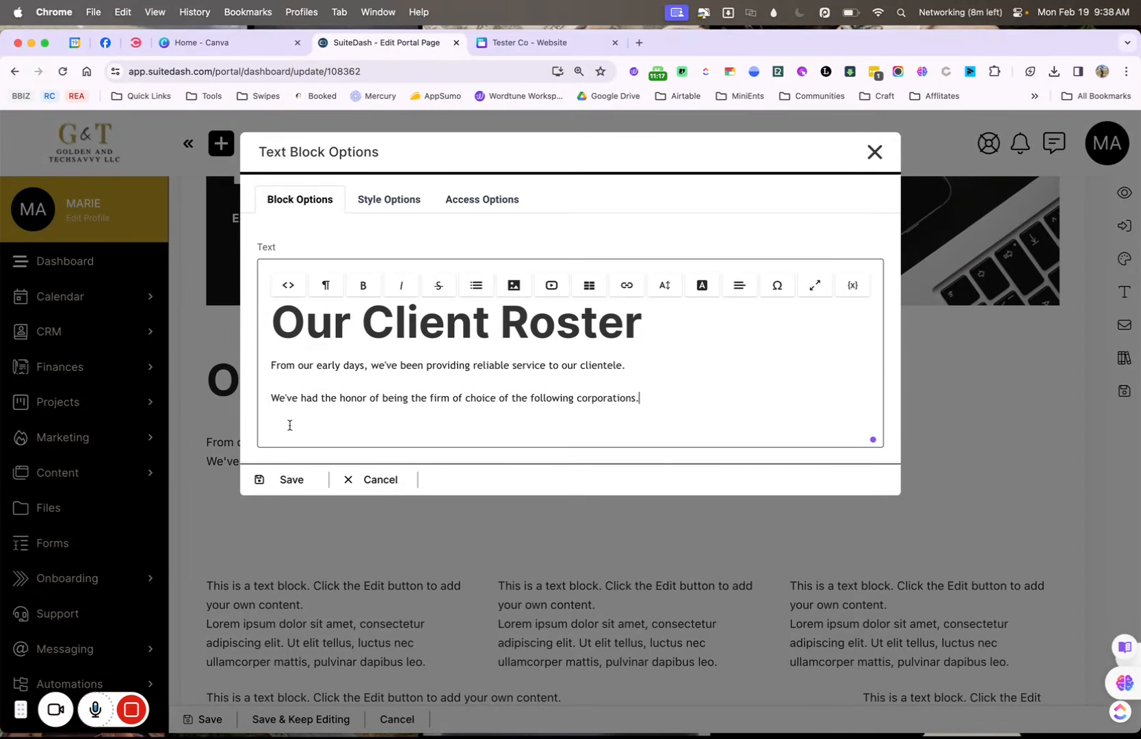
key("BackSpace")
key("Return")
key("BackSpace")
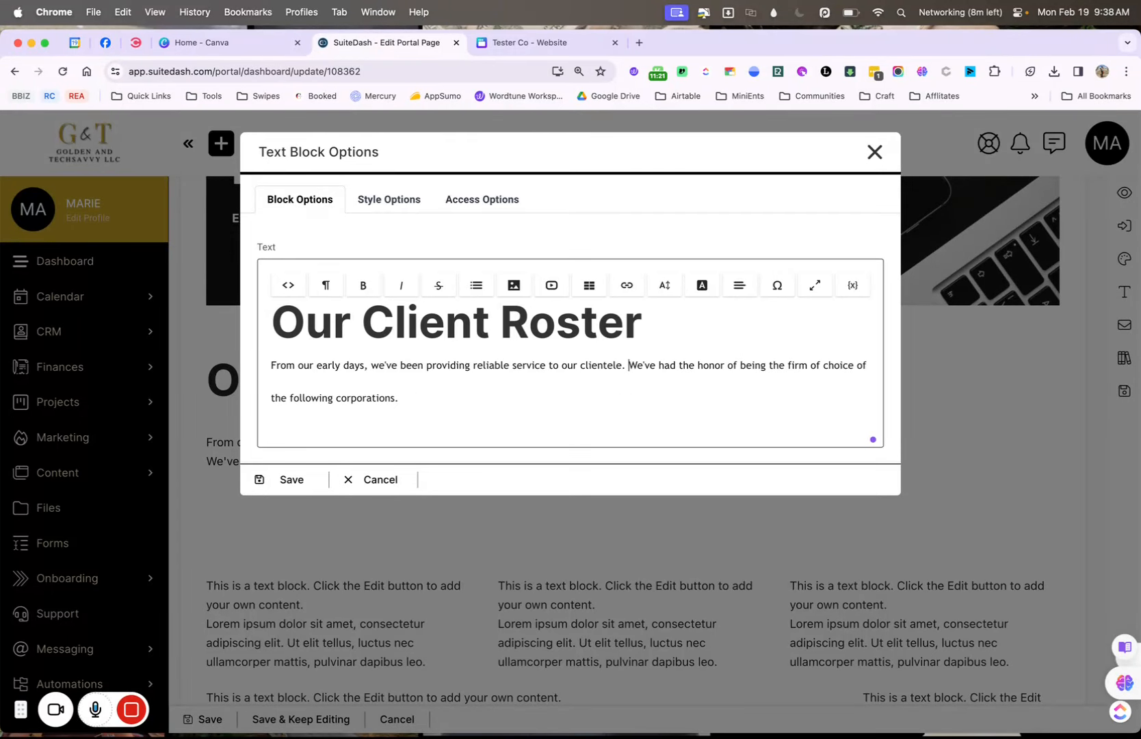
key("BackSpace")
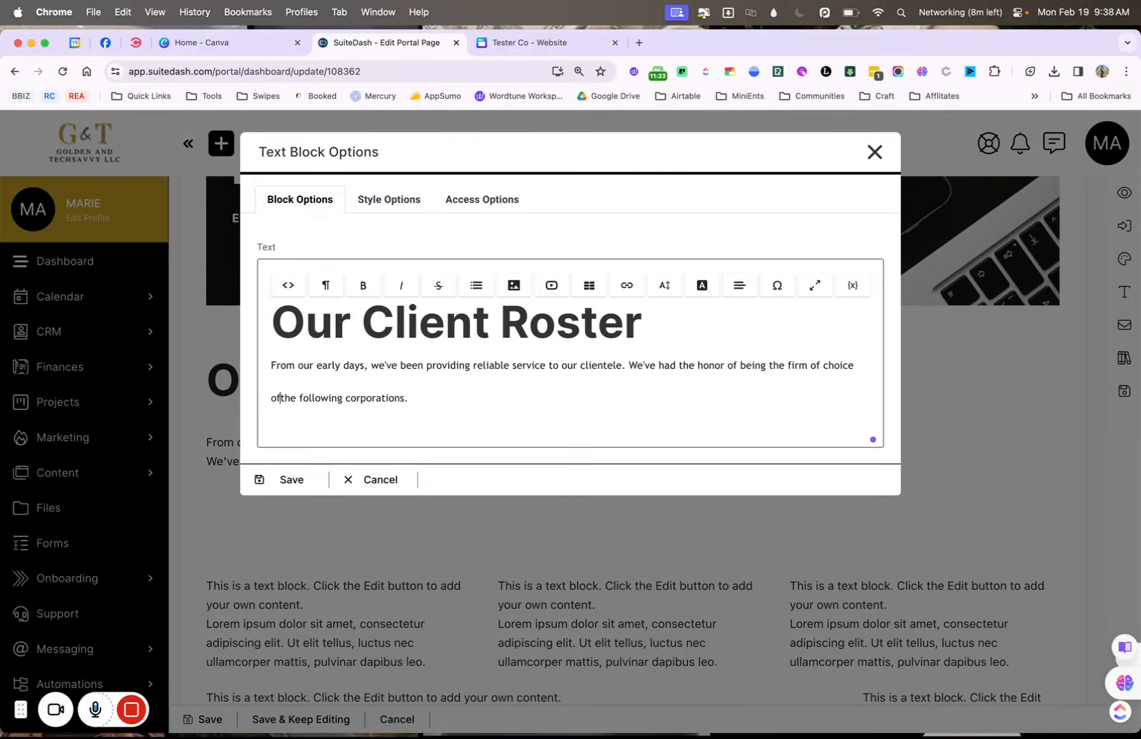
left_click(305, 479)
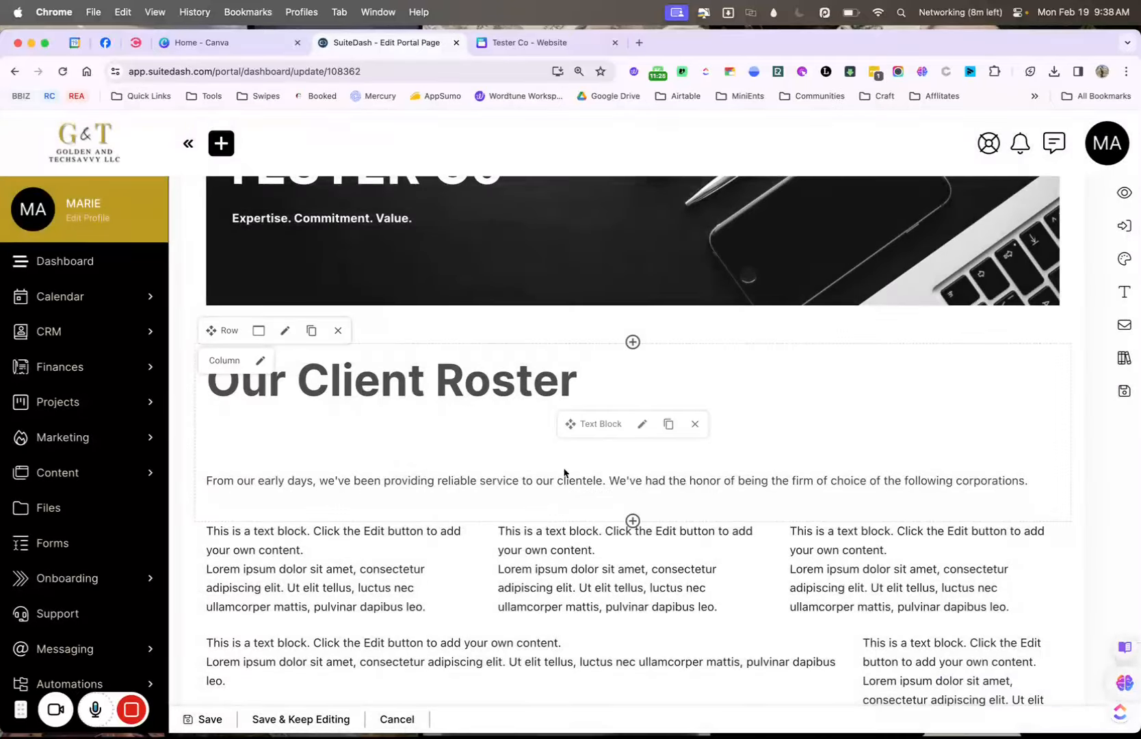
Reopen the "Our Client Roster" text block and delete the entire intro text below the heading.
left_click(643, 425)
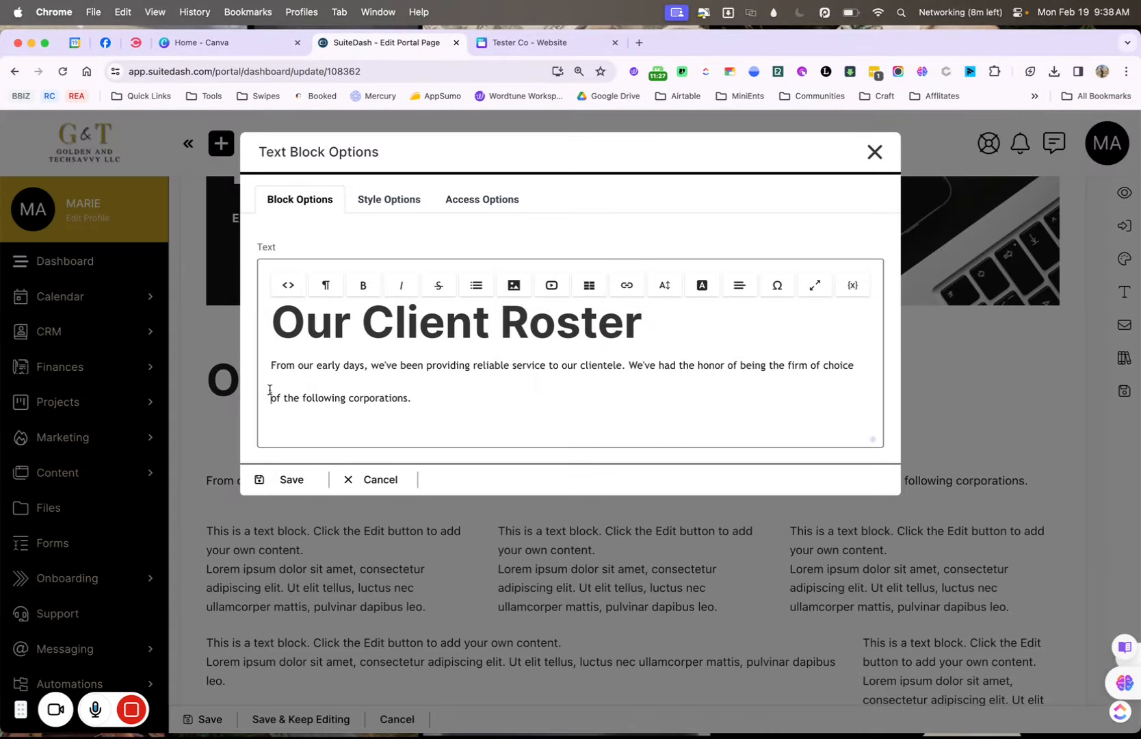
key("BackSpace")
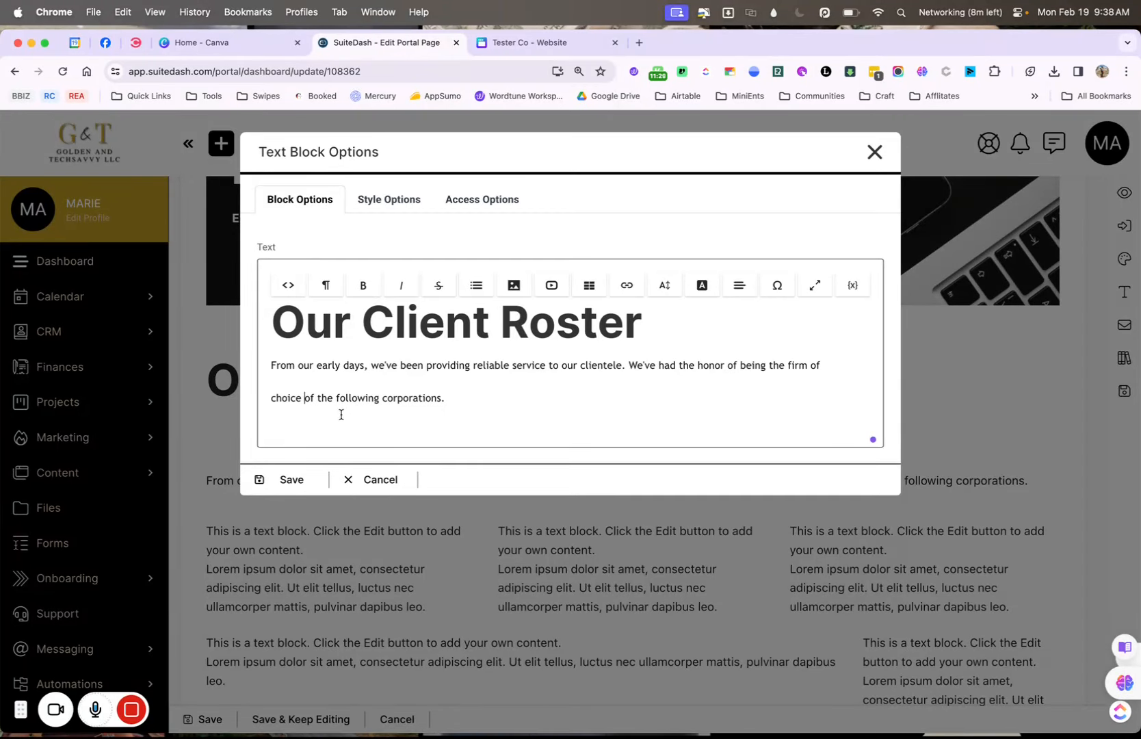
left_click_drag(469, 393, 272, 365)
key("BackSpace")
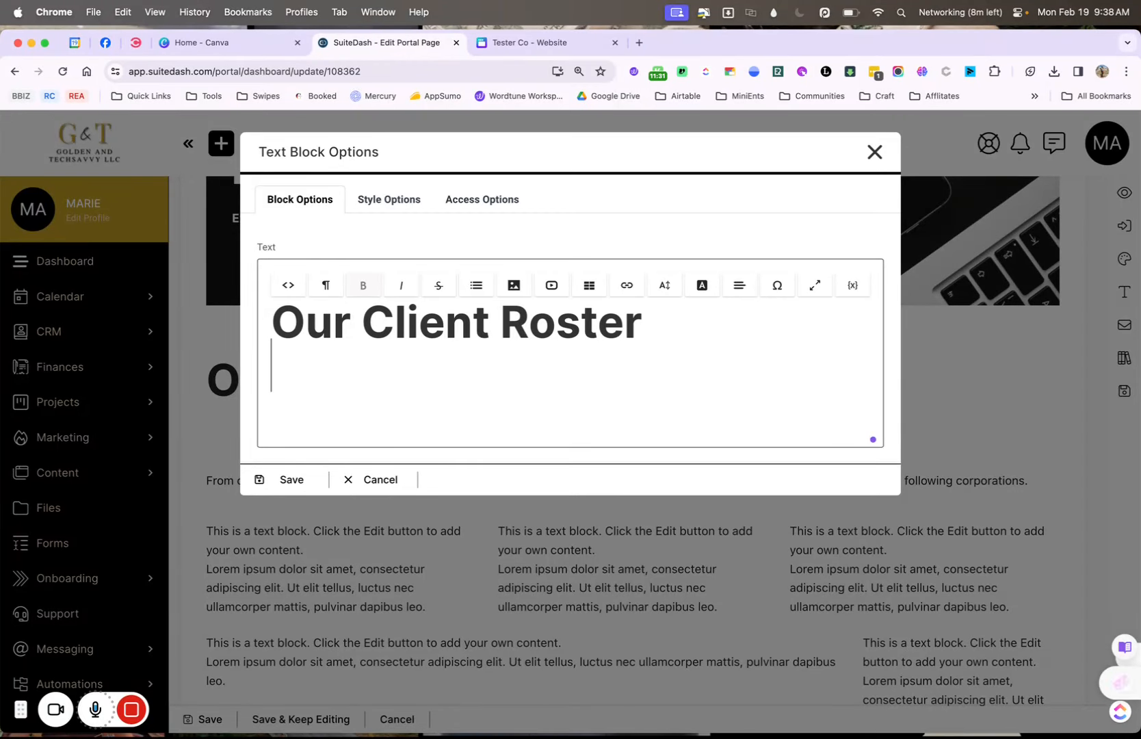
Set the font size to 14px below the heading and paste the copied intro text there with matching style.
key("Return")
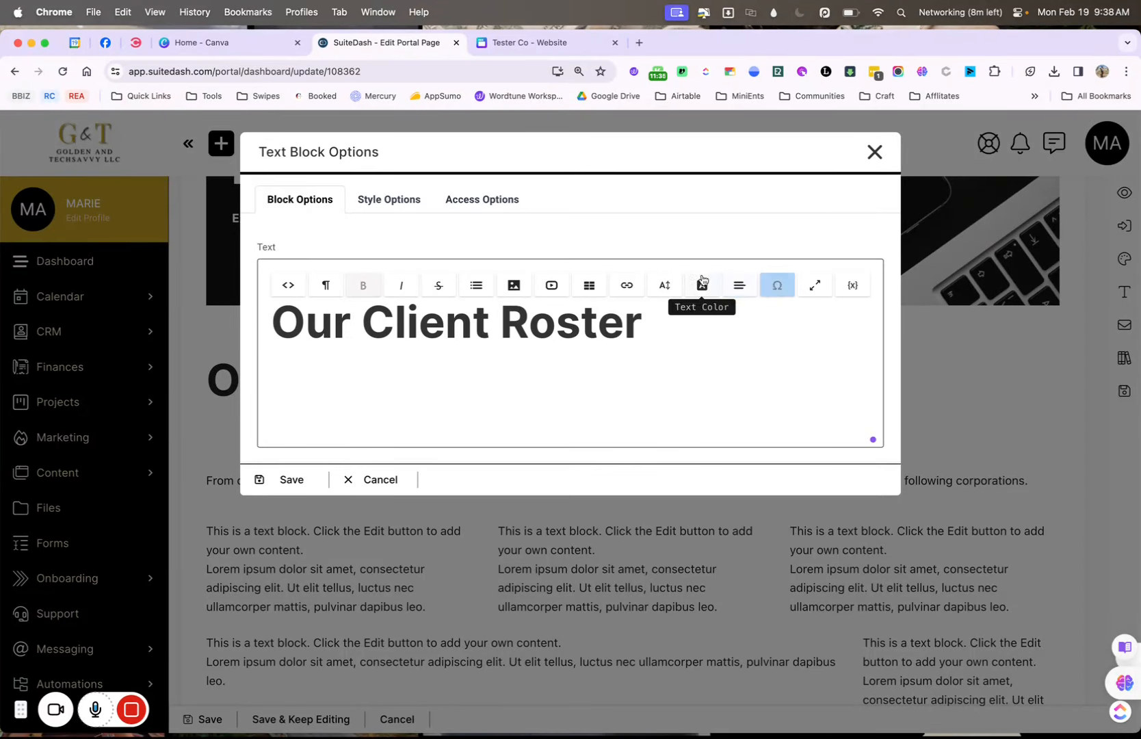
left_click(663, 285)
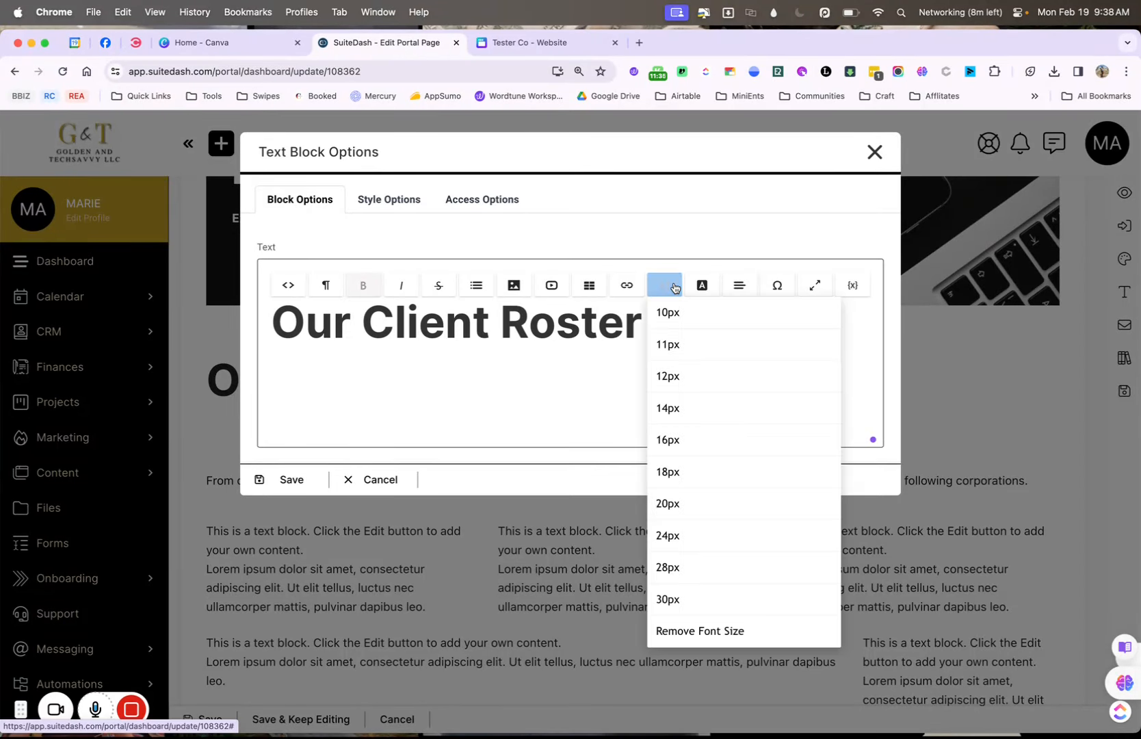
left_click(678, 408)
right_click(339, 365)
left_click(438, 423)
Try to close the gap between the two intro lines by repeatedly joining them and breaking them apart again.
key("BackSpace")
key("Return")
key("BackSpace")
key("Return")
key("BackSpace")
key("Return")
key("BackSpace")
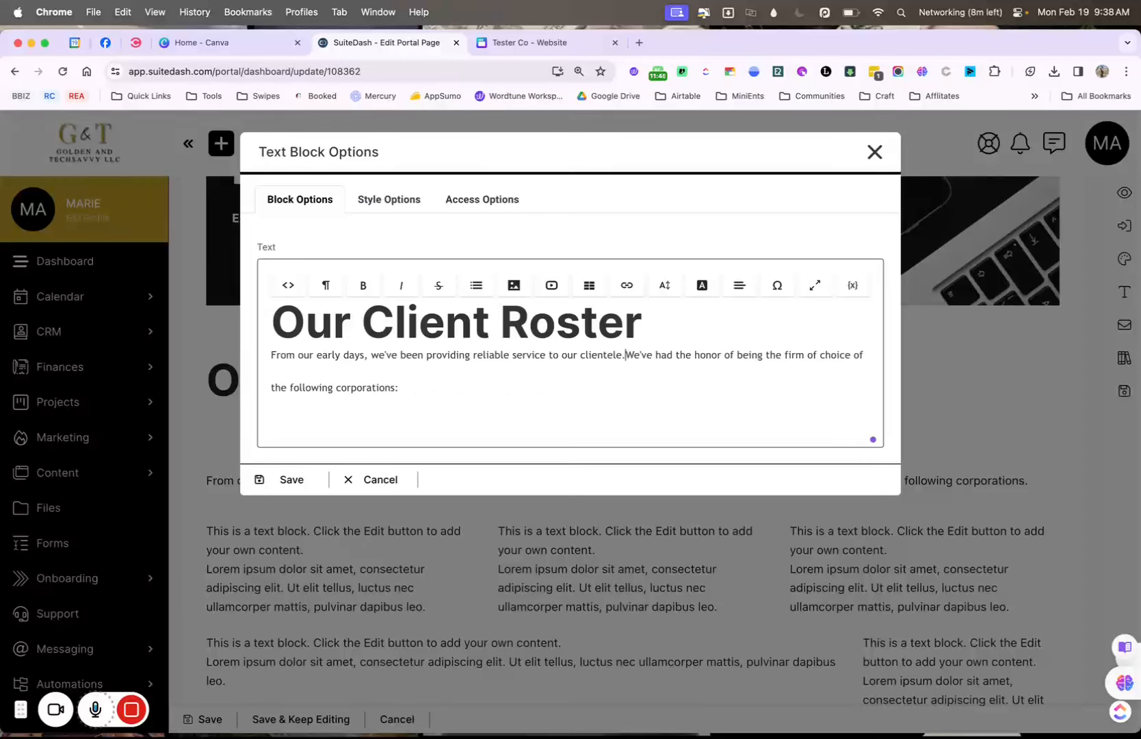
key("Return")
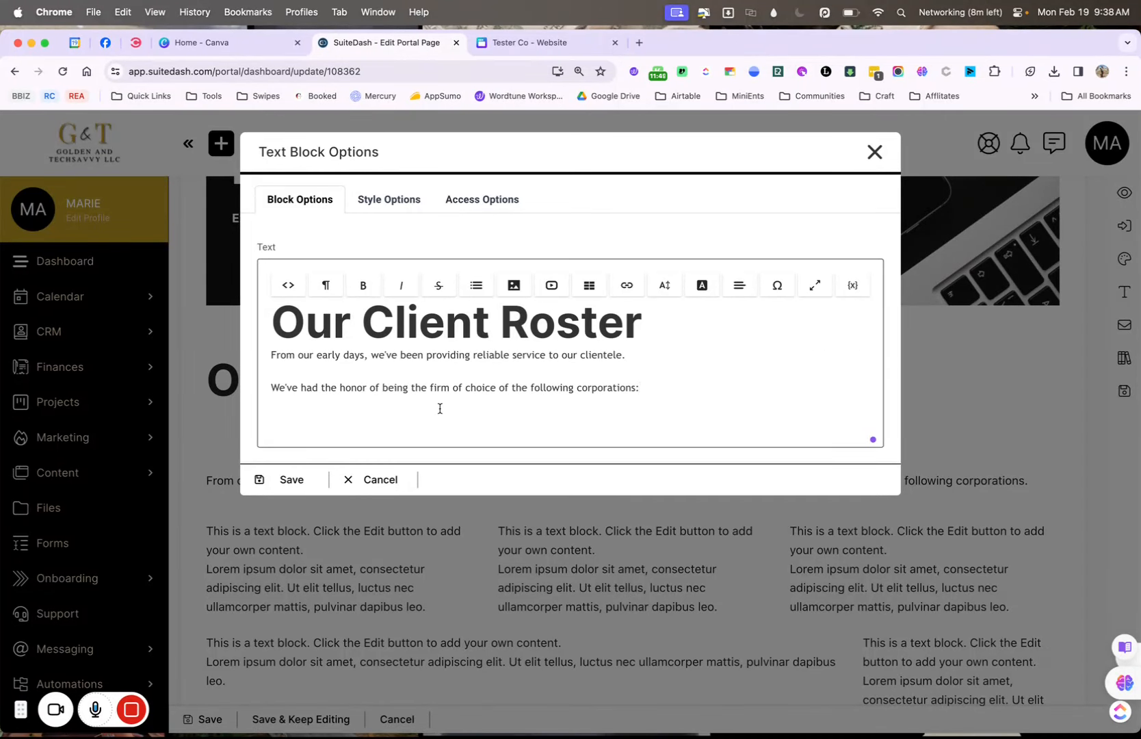
Add a line break above the intro text, end it with a period, and join its two sentences.
left_click(273, 354)
key("Return")
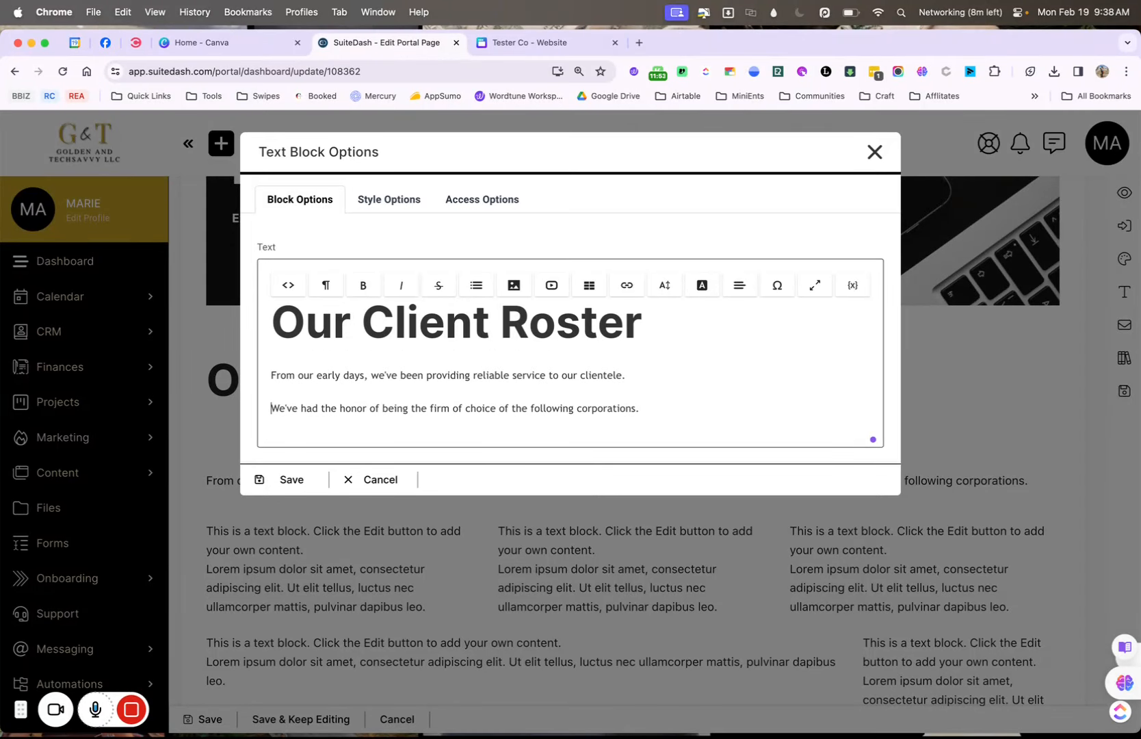
key("BackSpace")
key("Return")
key("BackSpace")
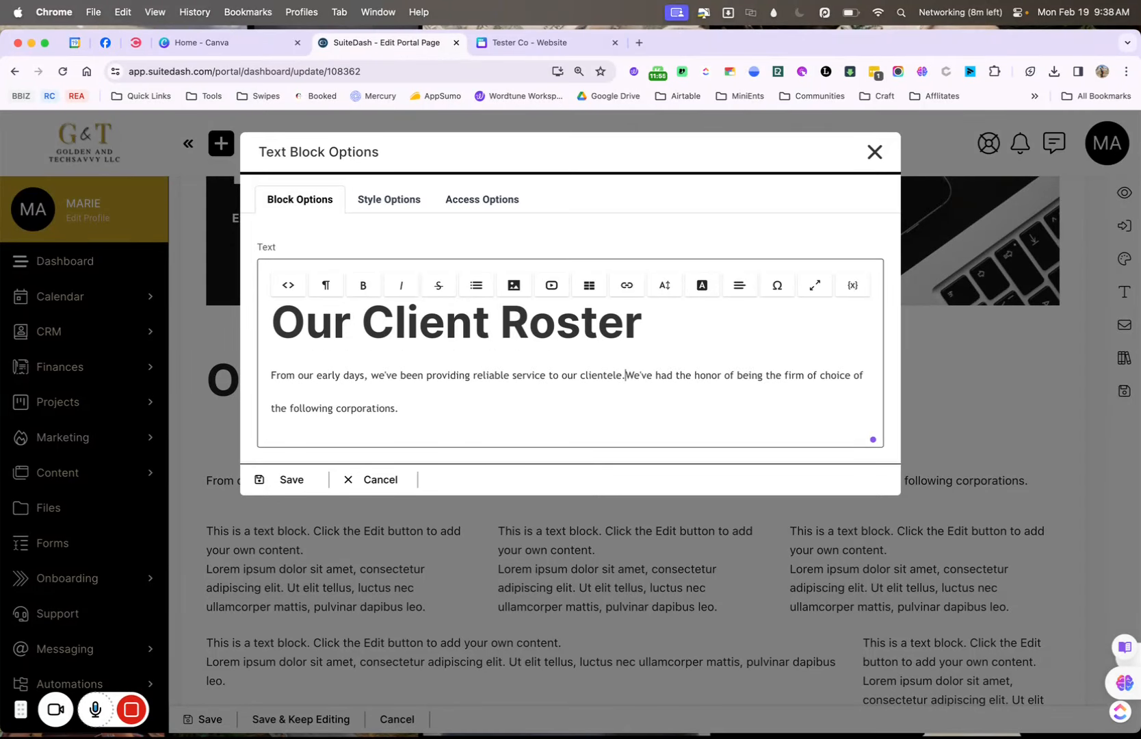
Replace the &nbsp; between the two intro sentences with a plain space in the block's HTML source.
left_click(288, 286)
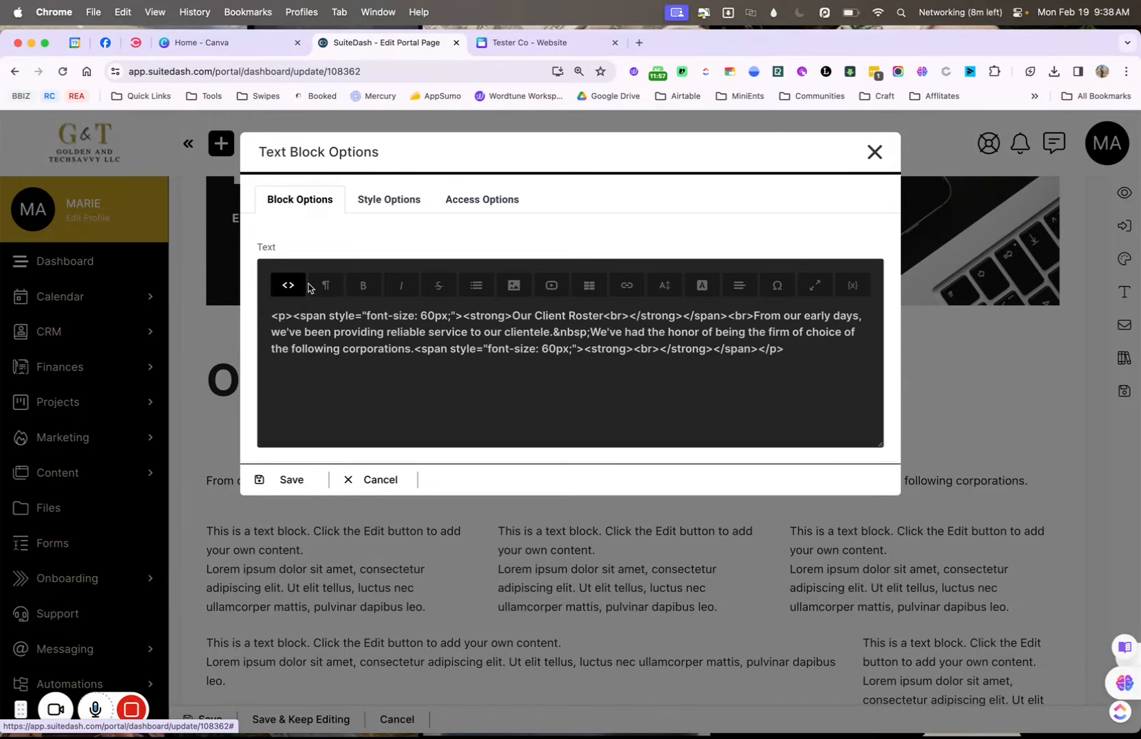
left_click_drag(587, 335, 553, 333)
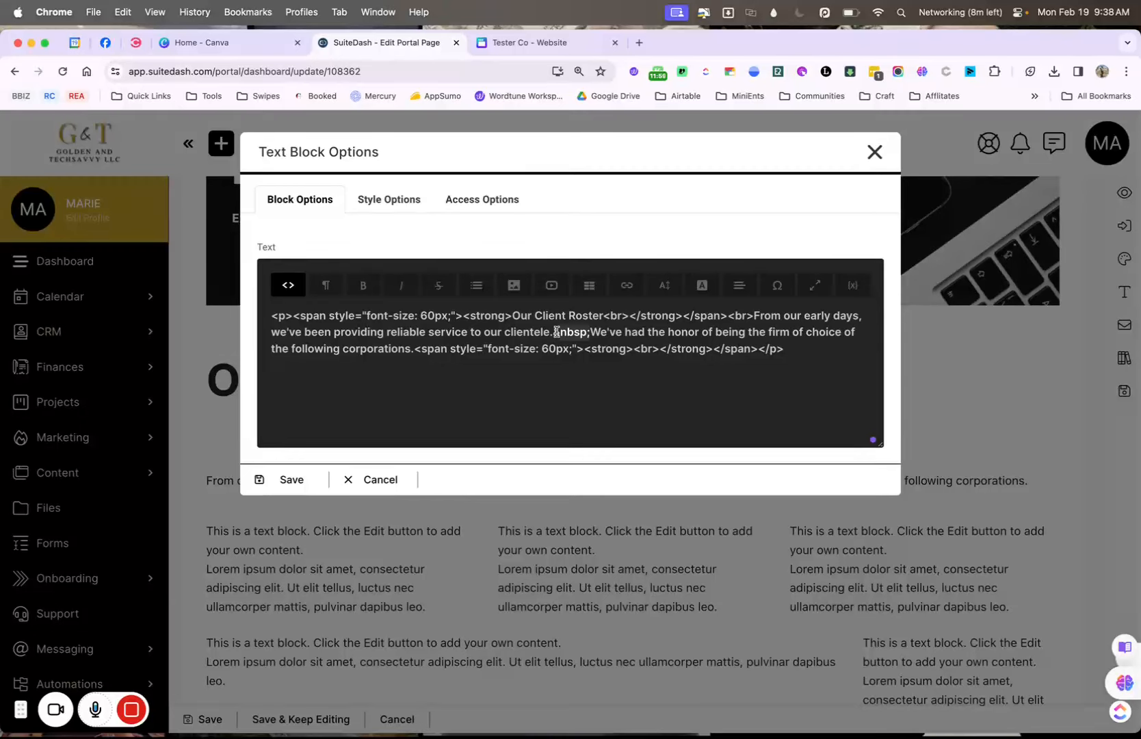
key("BackSpace")
left_click(288, 284)
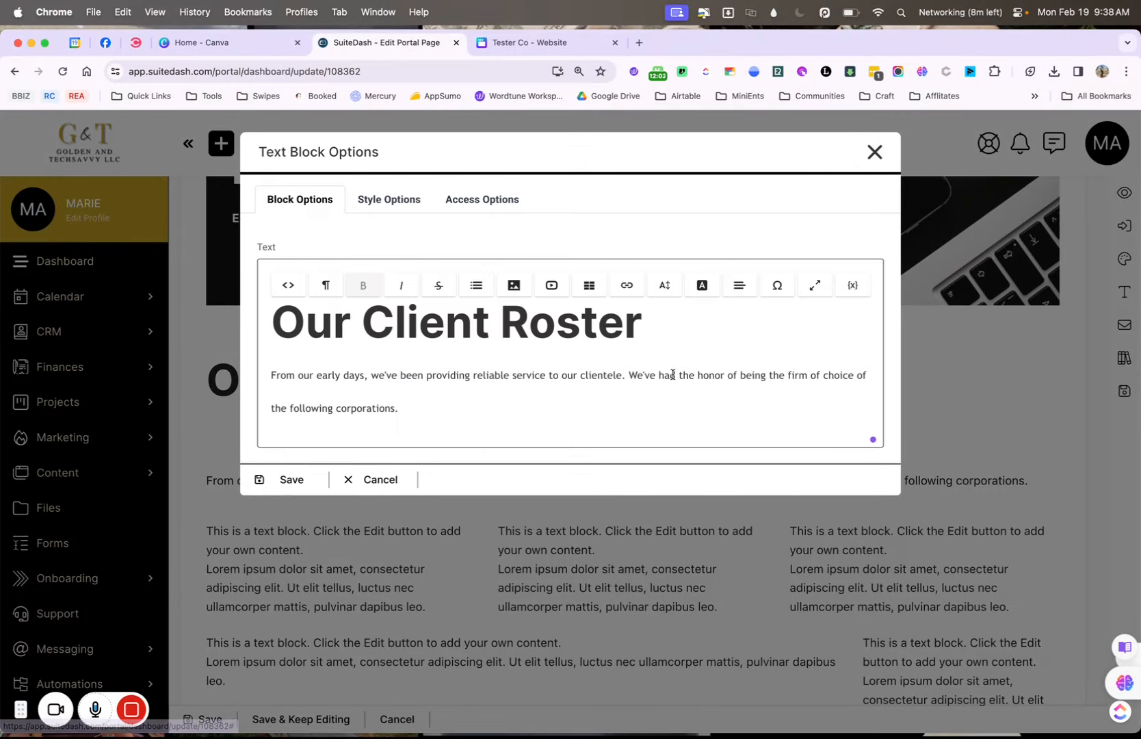
In the HTML source, delete the tags after the final 60px span opening and the <br> before "From our early days".
left_click(288, 284)
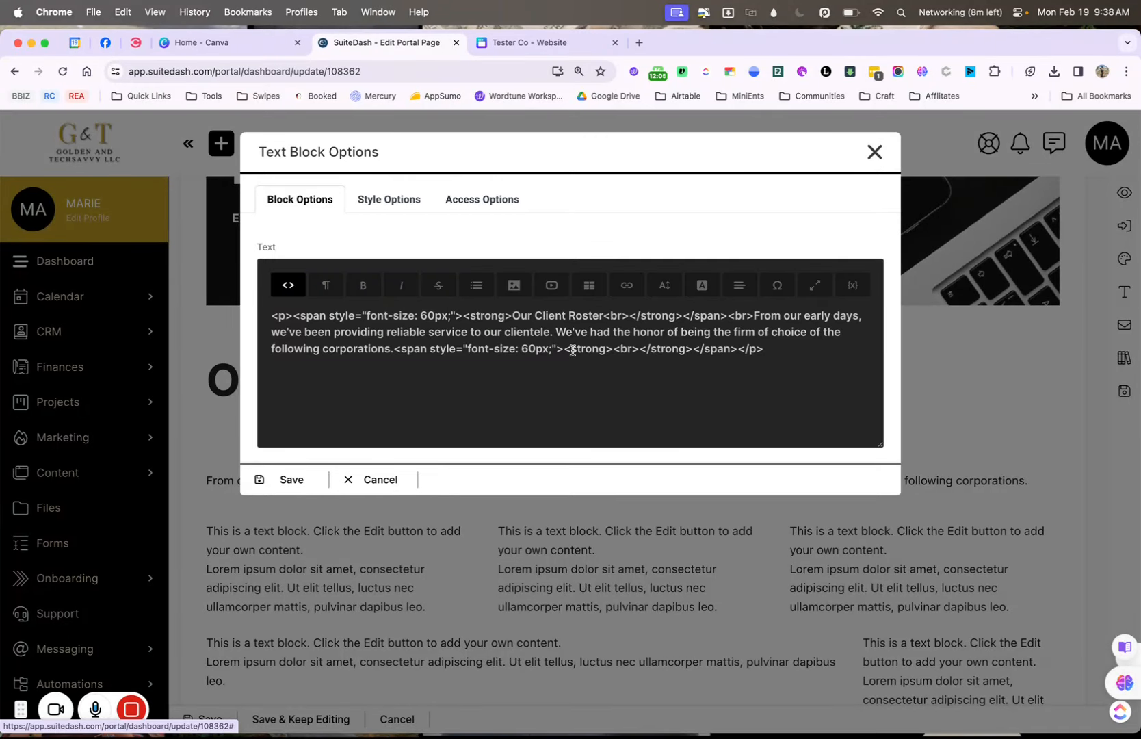
left_click_drag(565, 350, 833, 366)
key("BackSpace")
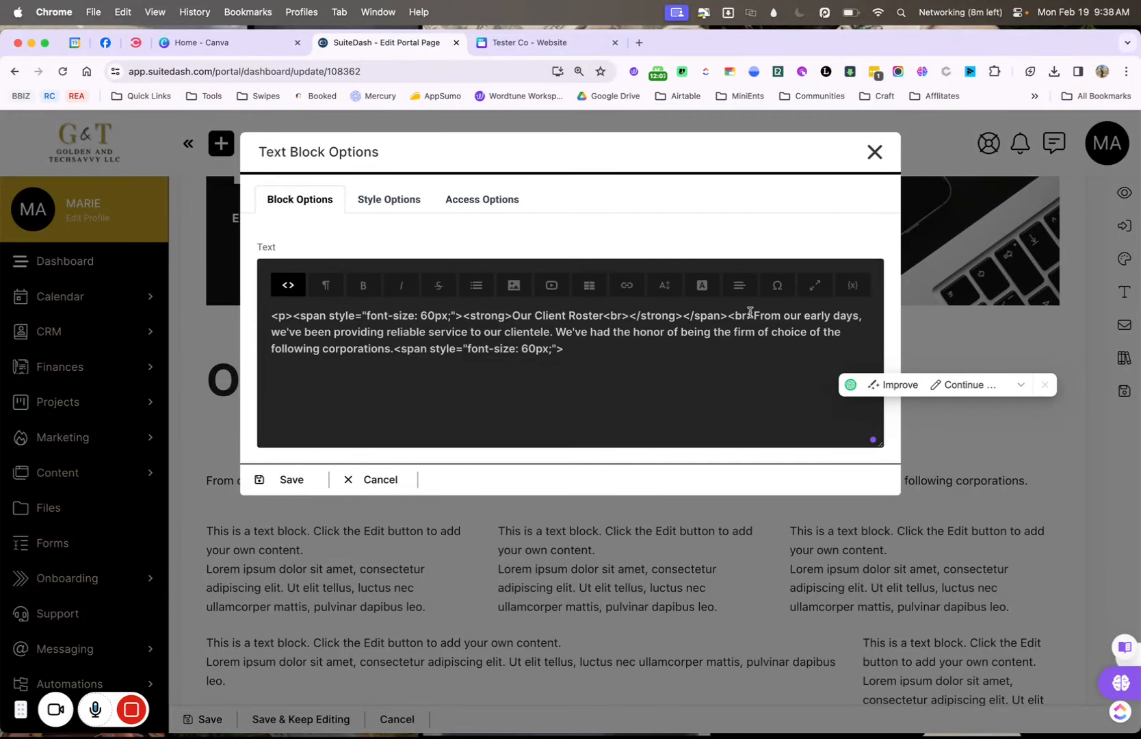
left_click_drag(733, 313, 729, 313)
key("BackSpace")
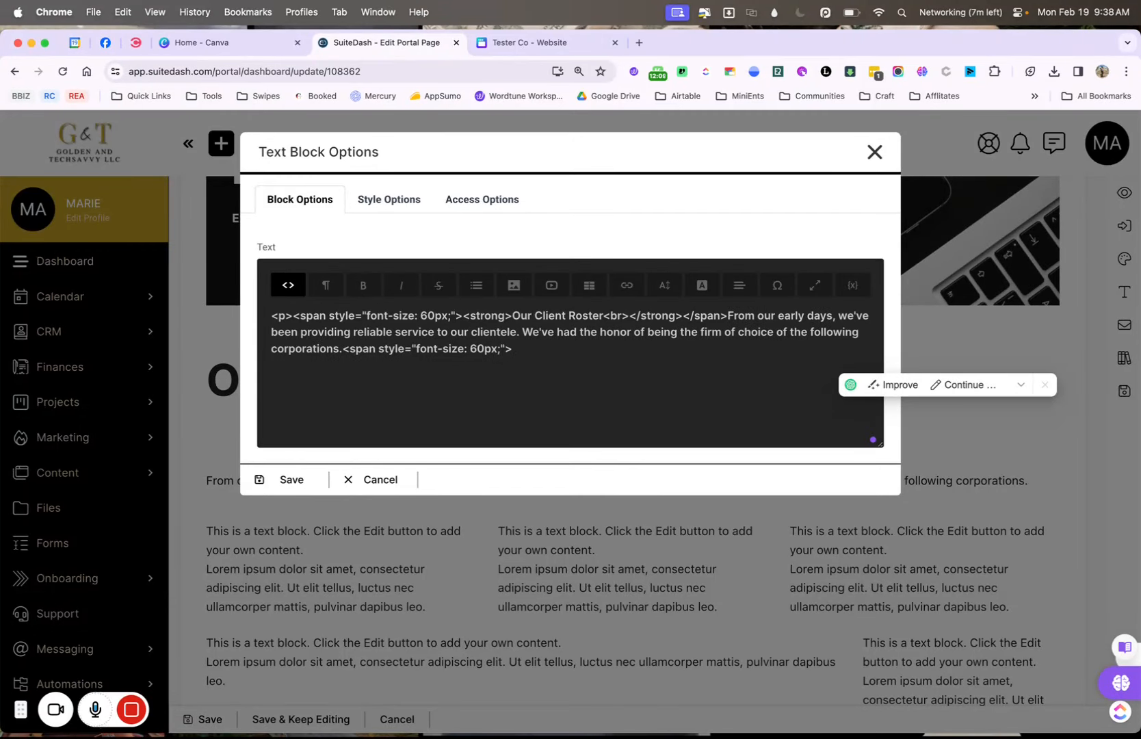
left_click(287, 286)
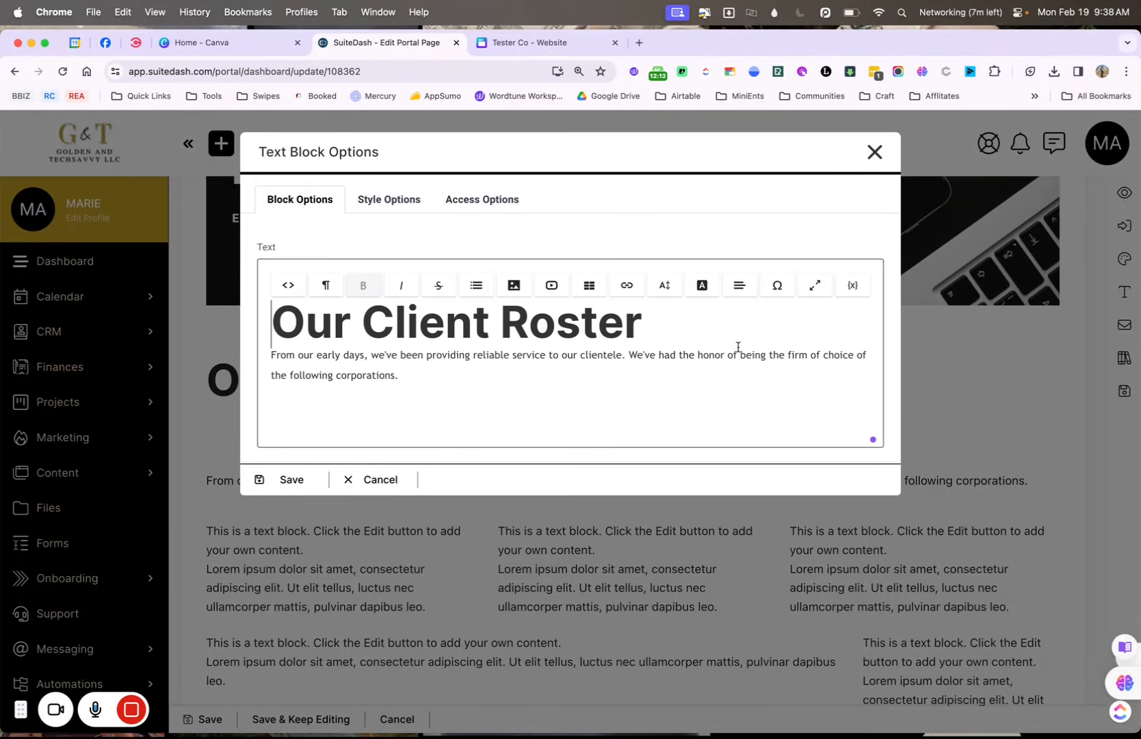
Start a new line at "We've had the honor" in the intro text and save the block.
left_click(630, 357)
key("Return")
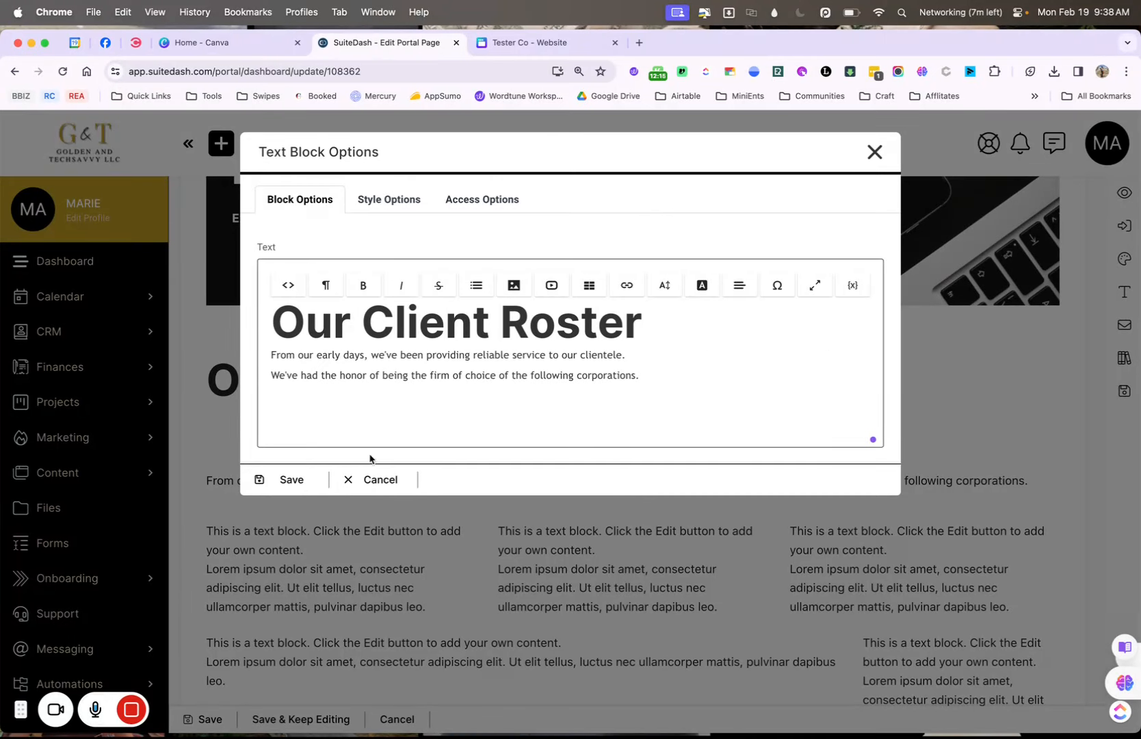
left_click(289, 479)
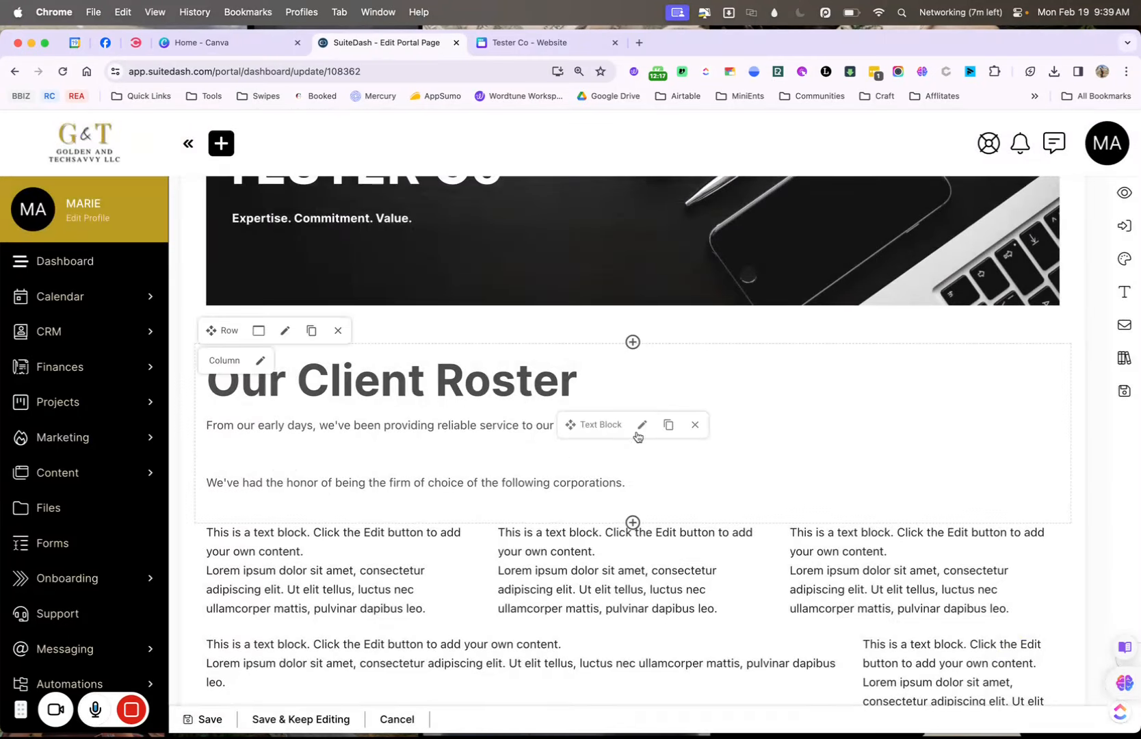
Reopen the text block, copy the two intro lines, and delete them from below the heading.
left_click(641, 425)
left_click_drag(267, 359, 640, 378)
key("super+c")
key("BackSpace")
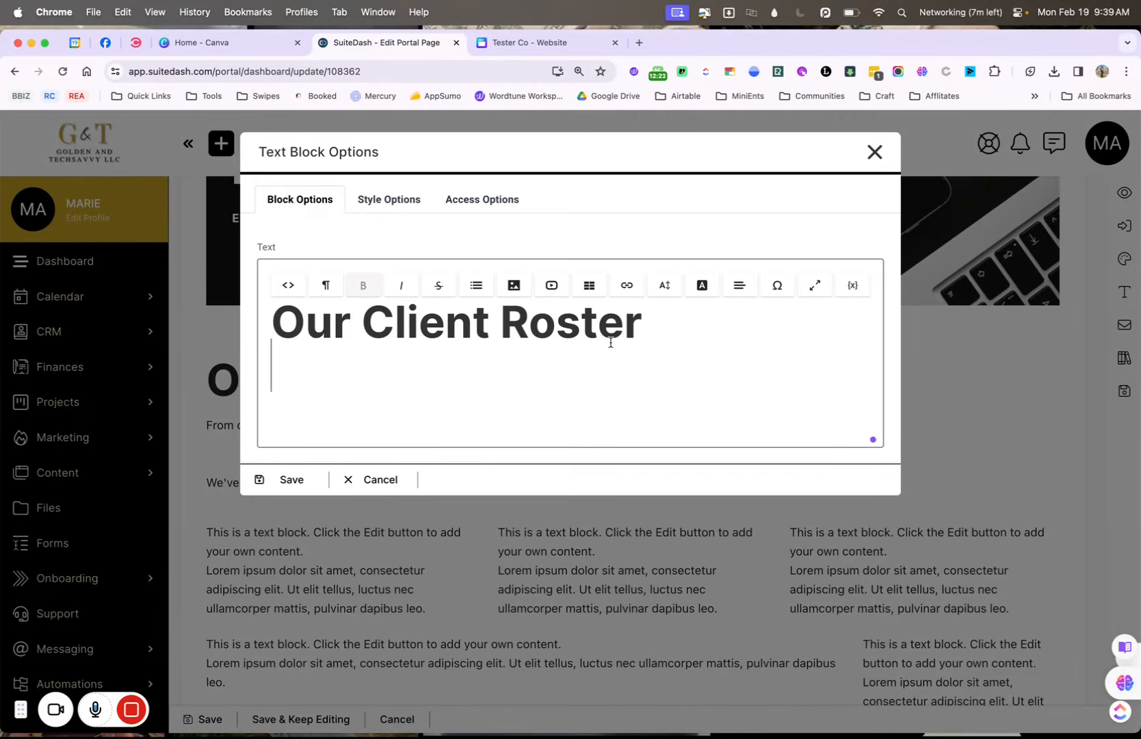
Paste the copied intro lines with matching style under "Our Client Roster" and save the block.
right_click(436, 347)
right_click(427, 368)
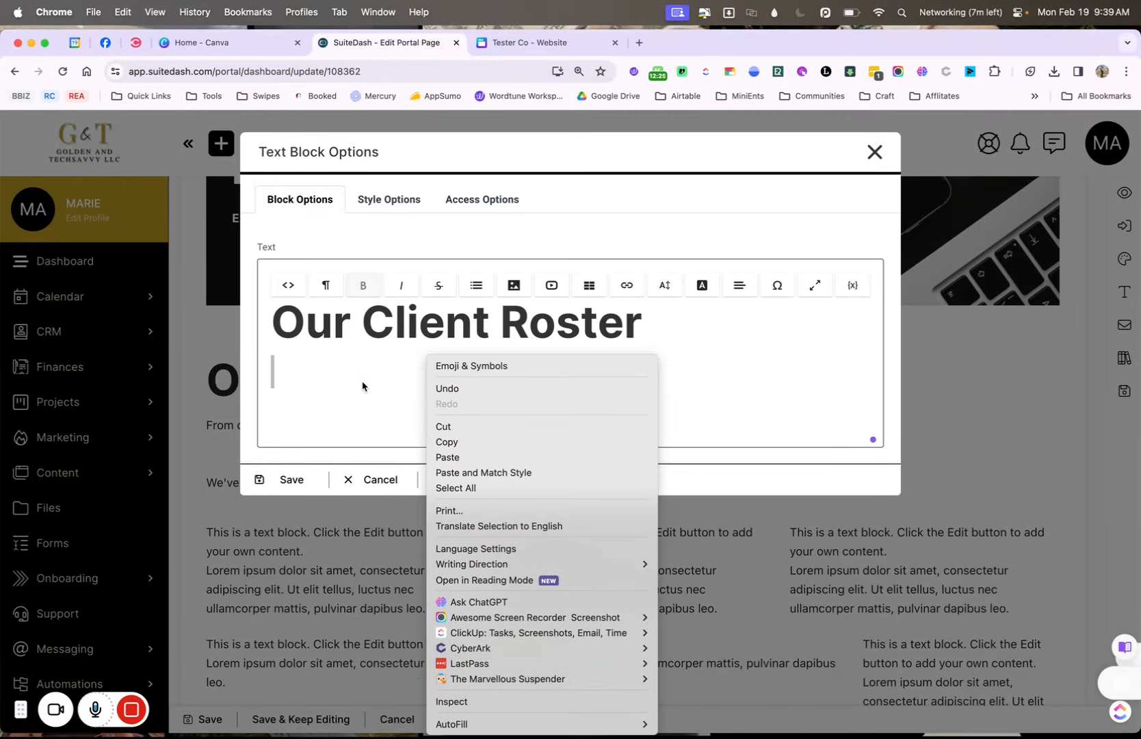
left_click(360, 383)
right_click(331, 374)
left_click(418, 472)
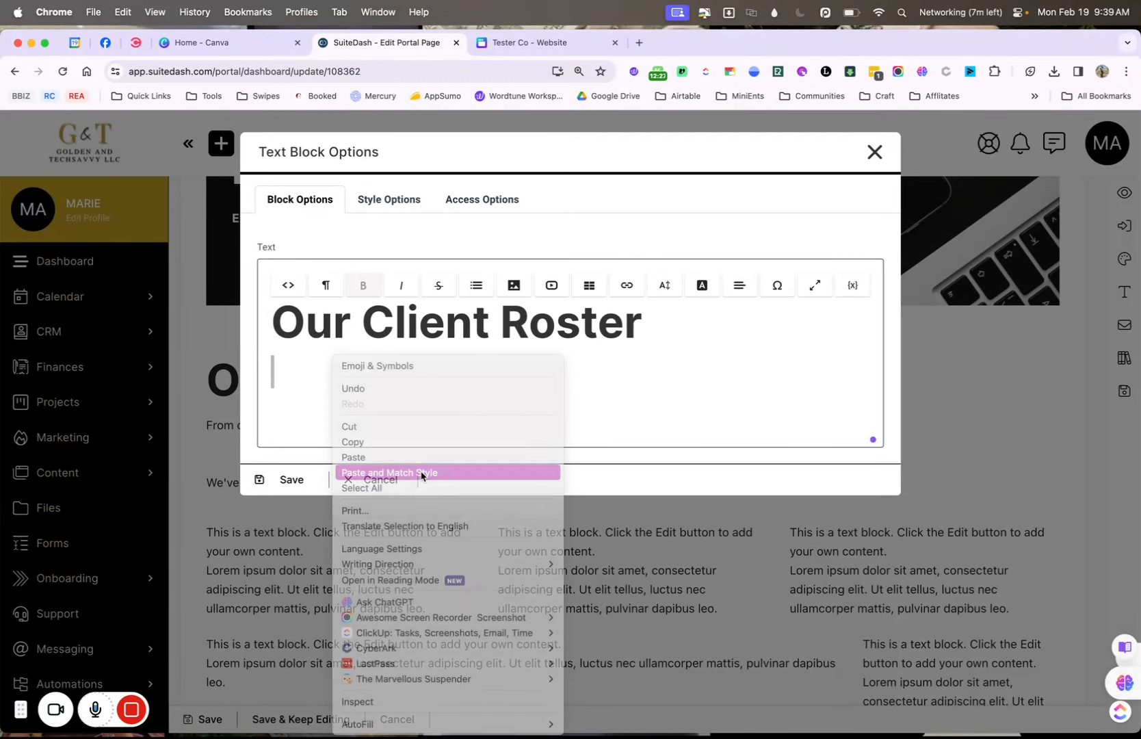
left_click(284, 479)
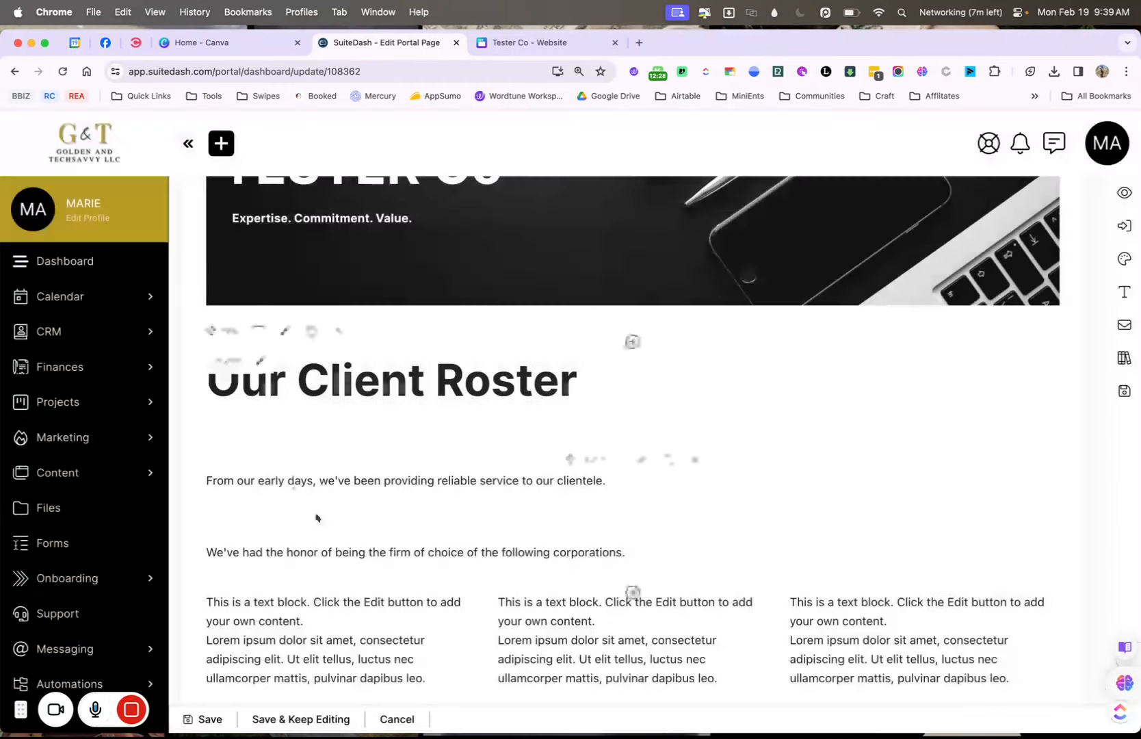
Enlarge the font of the two intro lines below the heading and save the text block.
left_click(643, 461)
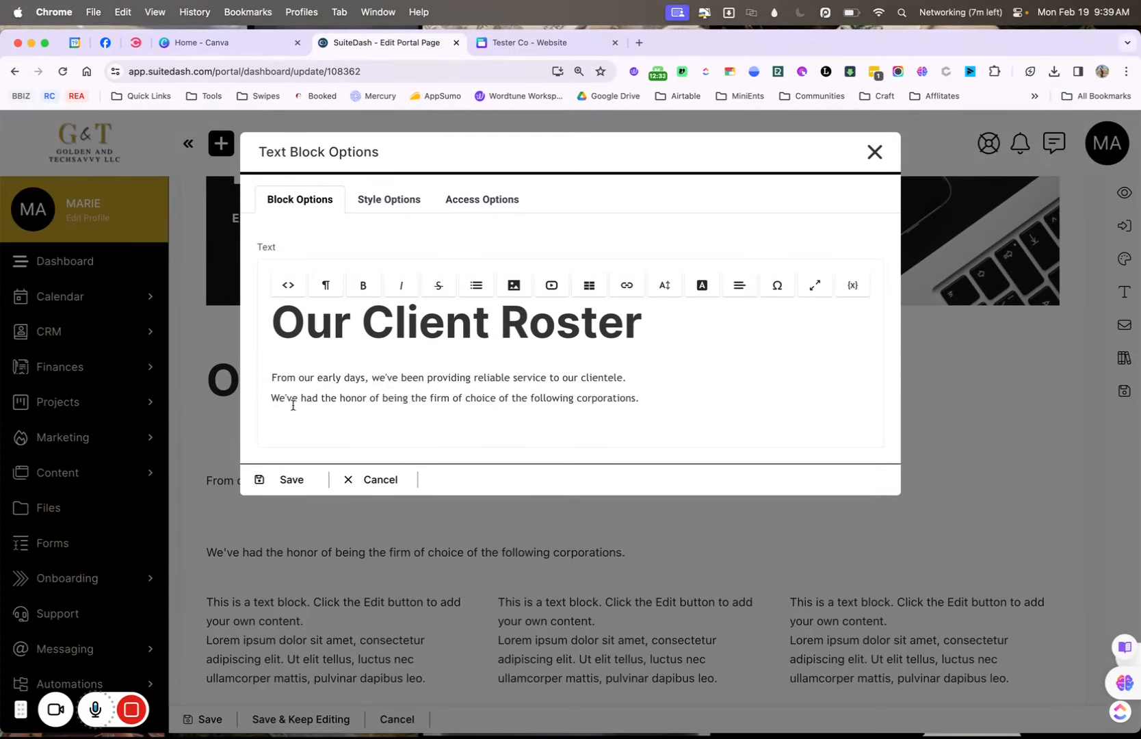
left_click_drag(269, 381, 698, 392)
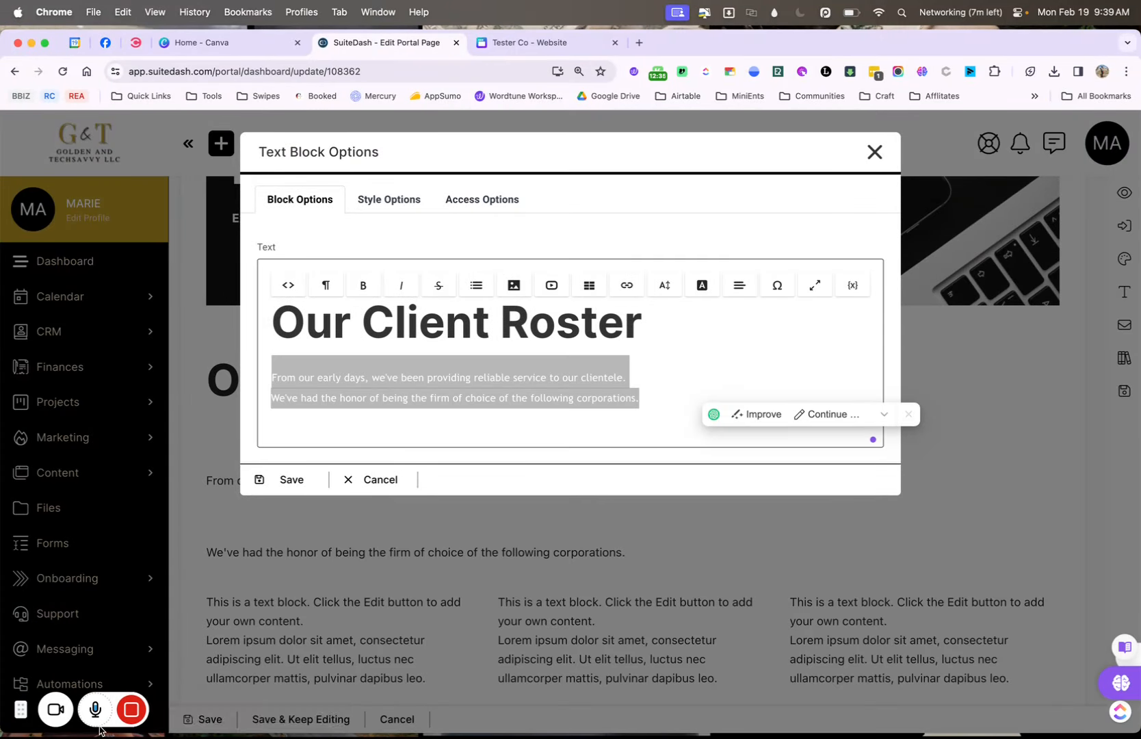
left_click(291, 479)
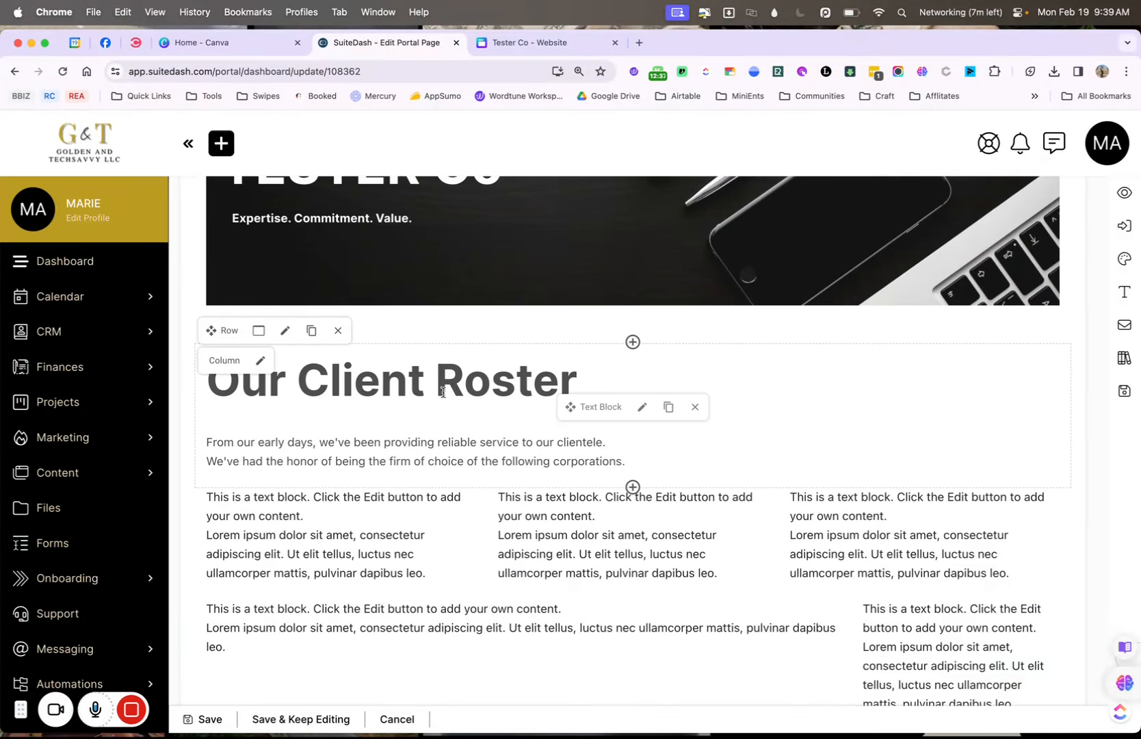
left_click(642, 406)
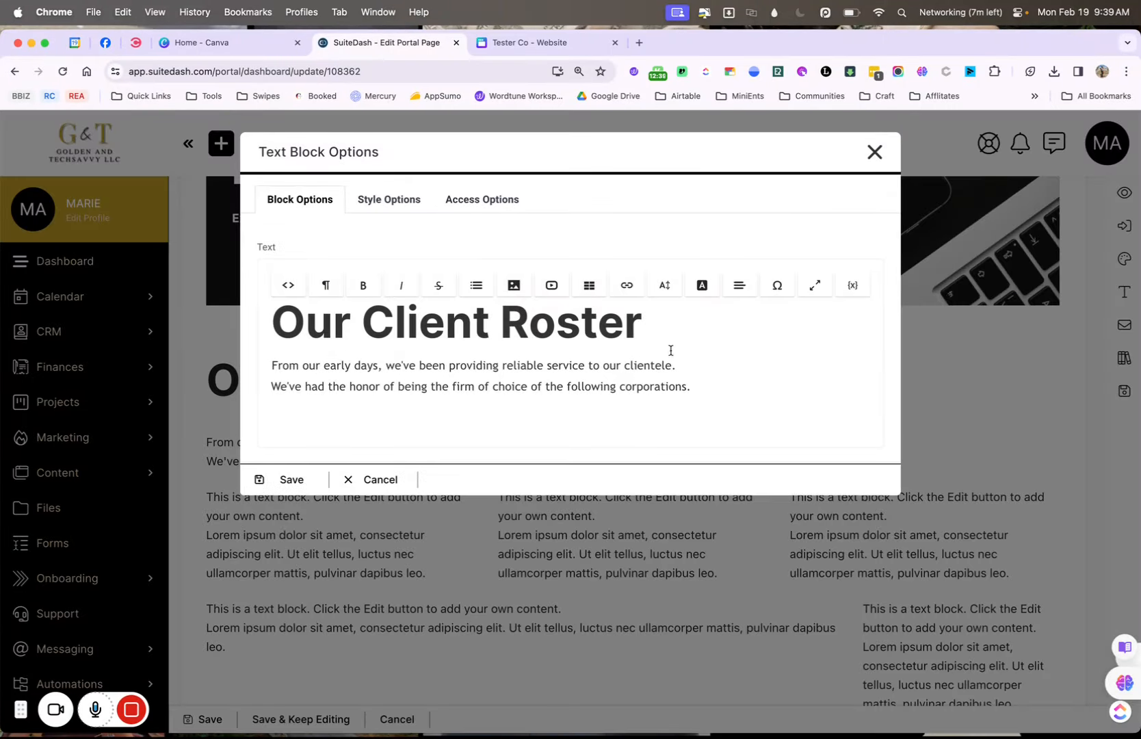
left_click(298, 474)
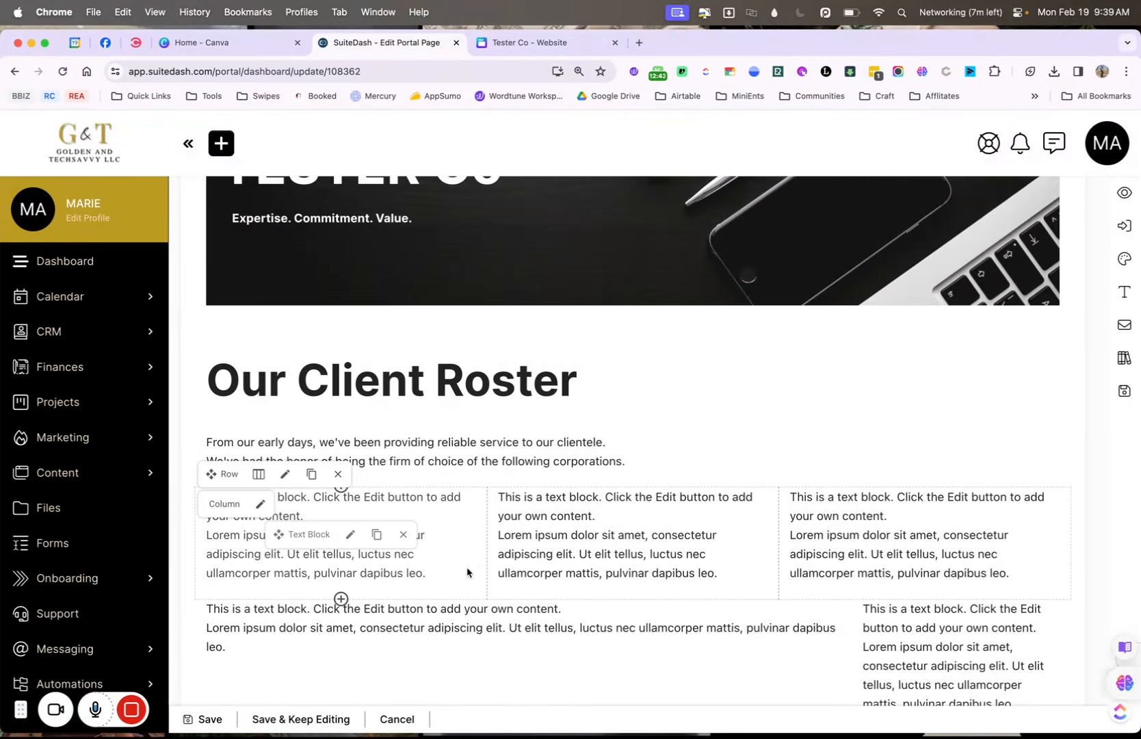
Add an empty space block above the text block in each column of the three-column row below the intro lines.
left_click(633, 487)
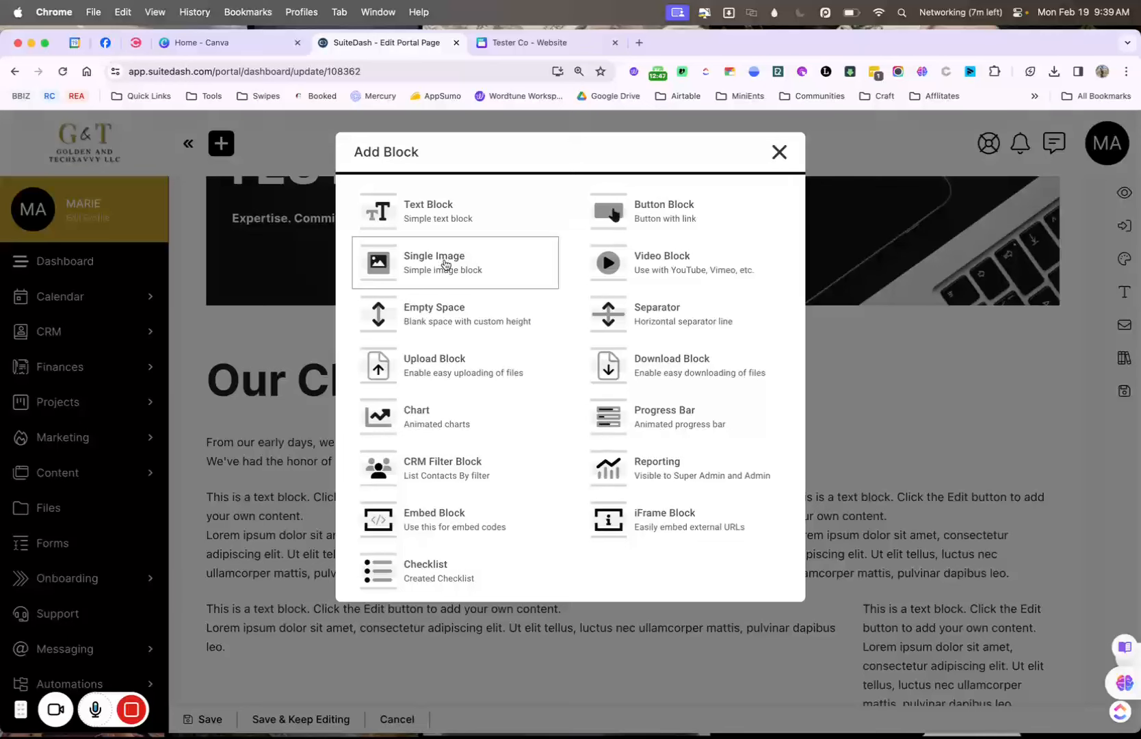
left_click(457, 315)
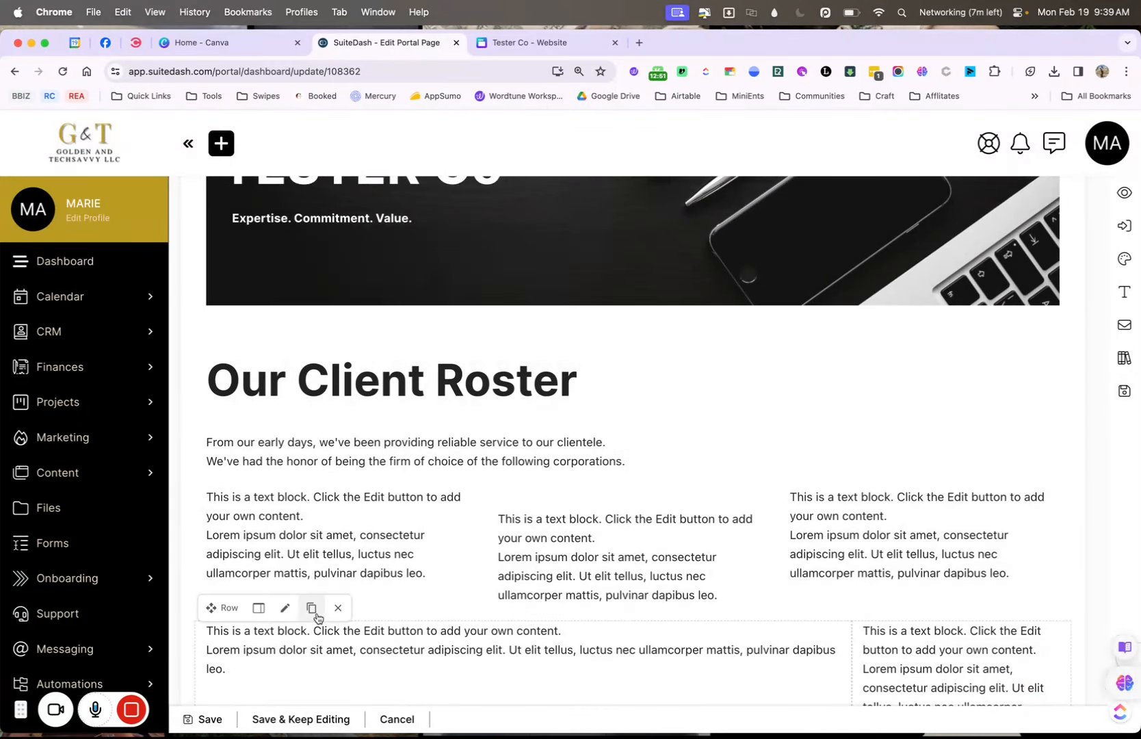
left_click_drag(229, 610, 239, 528)
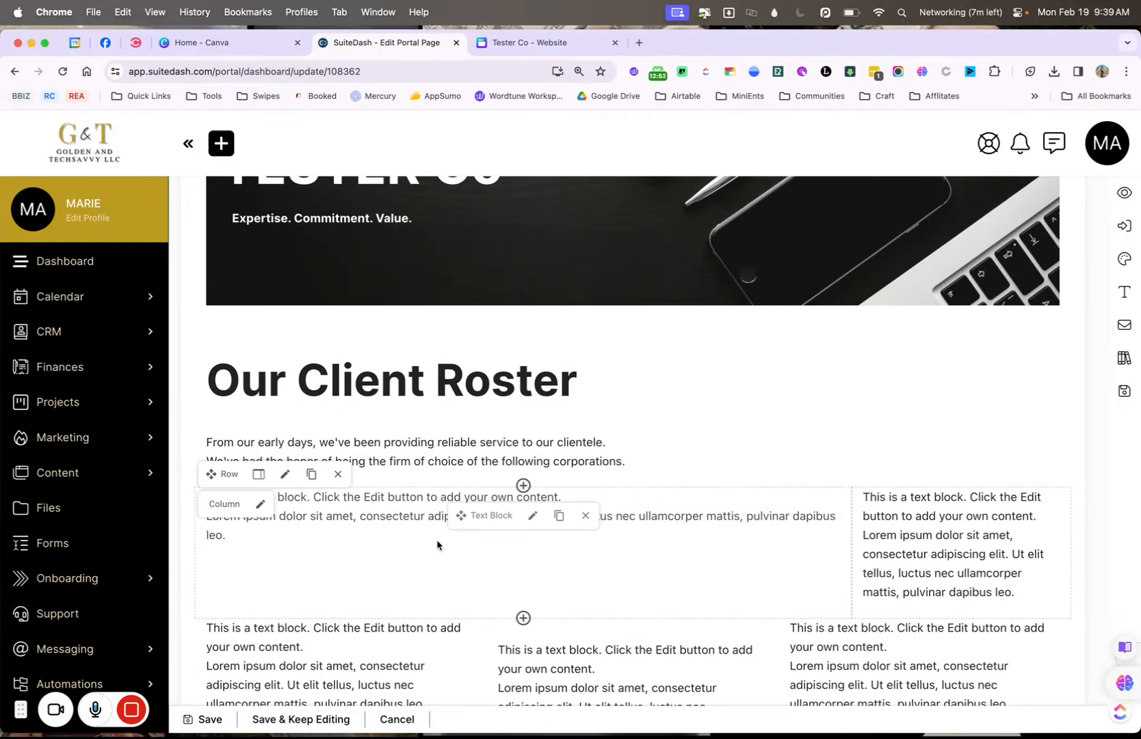
left_click_drag(212, 474, 233, 643)
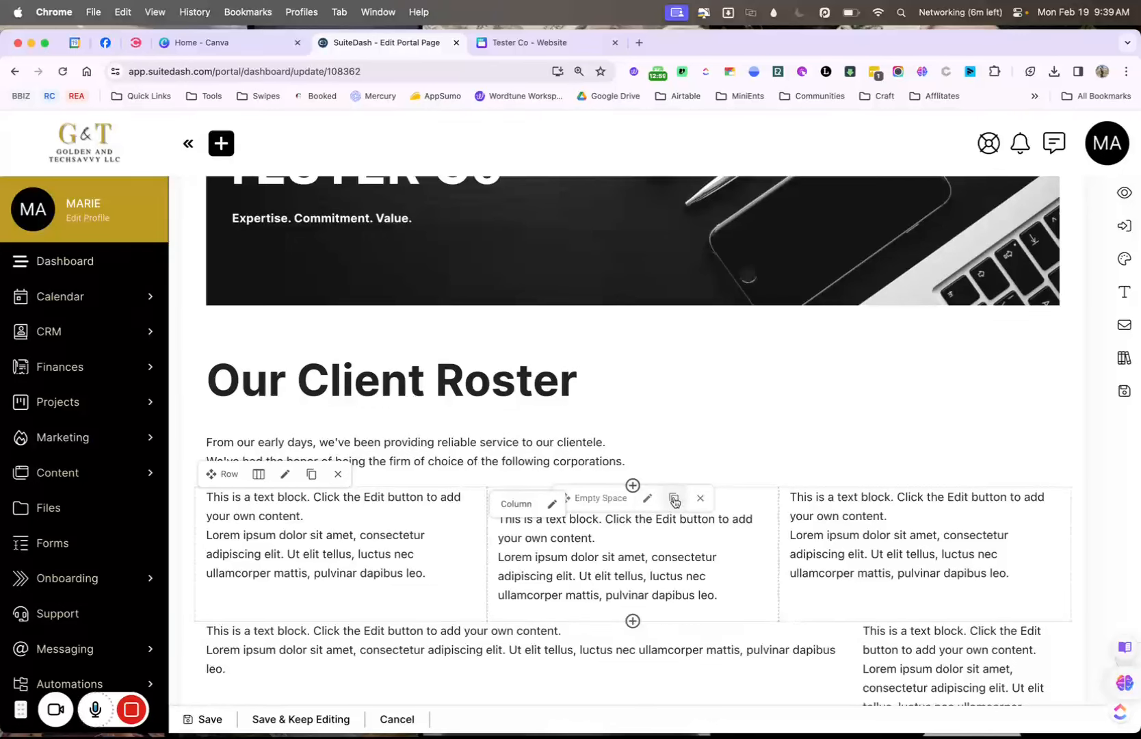
mouse_move(612, 501)
left_mouse_down()
mouse_move(424, 498)
mouse_move(419, 466)
mouse_move(423, 499)
mouse_move(548, 514)
mouse_move(352, 499)
mouse_move(373, 503)
mouse_move(366, 545)
mouse_move(852, 498)
mouse_move(846, 467)
mouse_move(852, 506)
left_mouse_up()
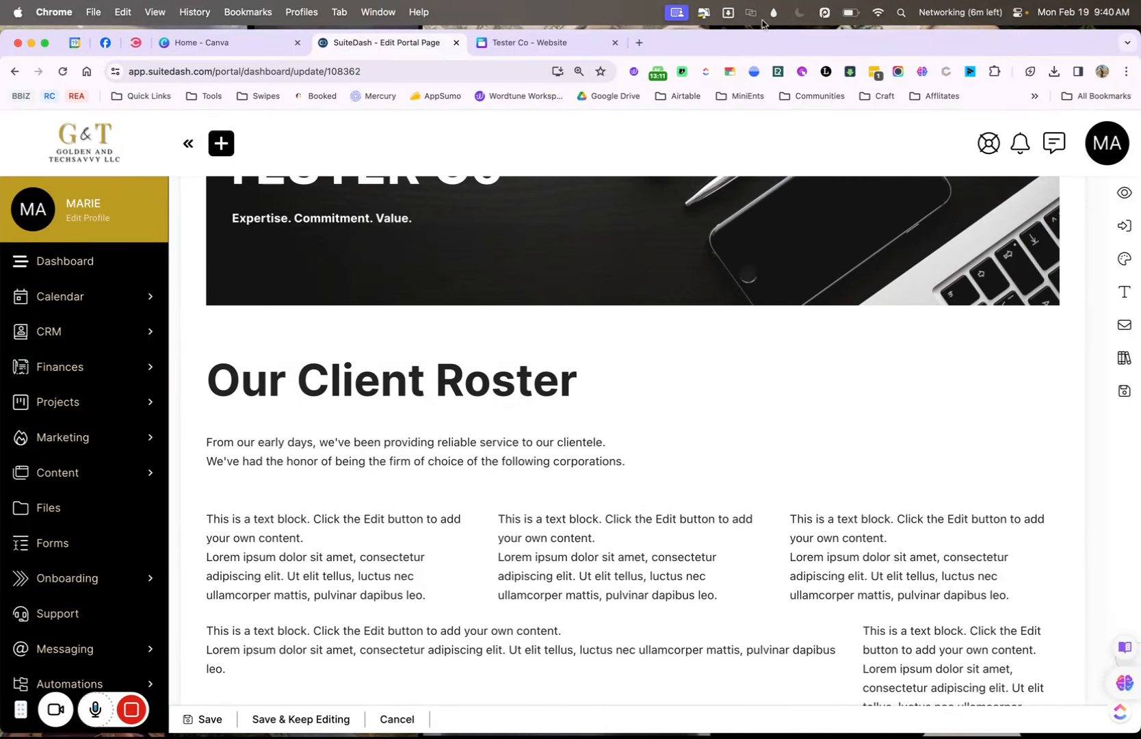
Switch to the Tester Co website design in Canva and create a new blank Logo design.
left_click(547, 43)
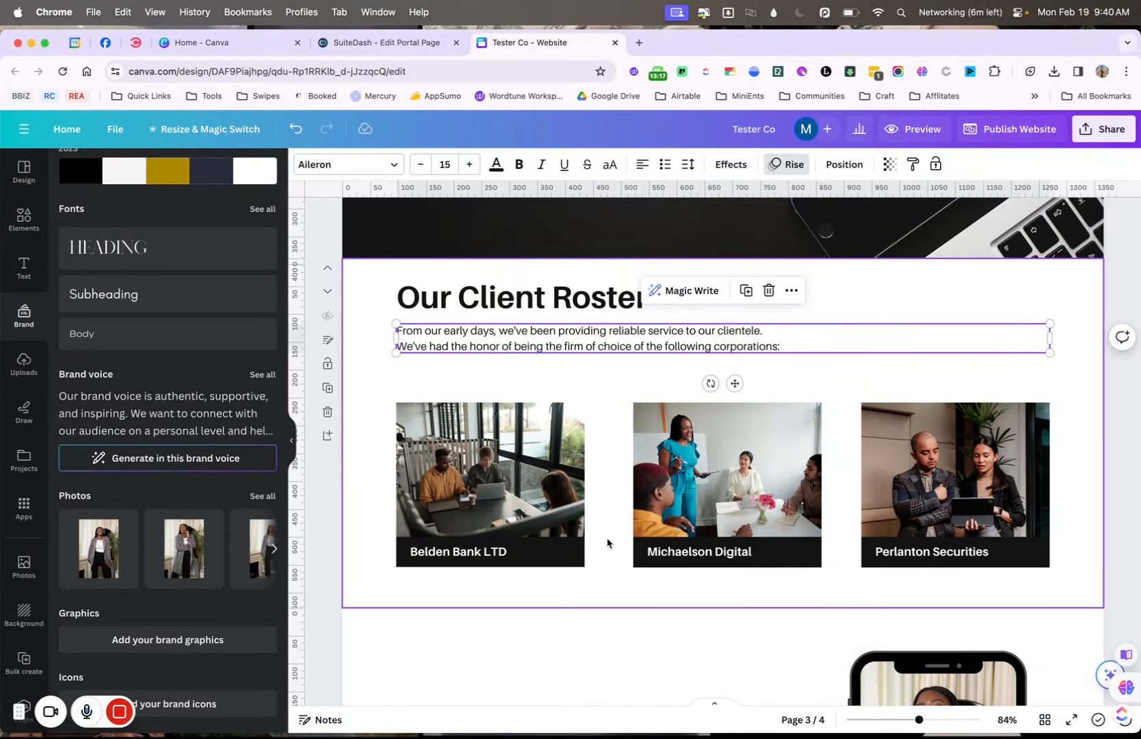
scroll(607, 543, "down", 2)
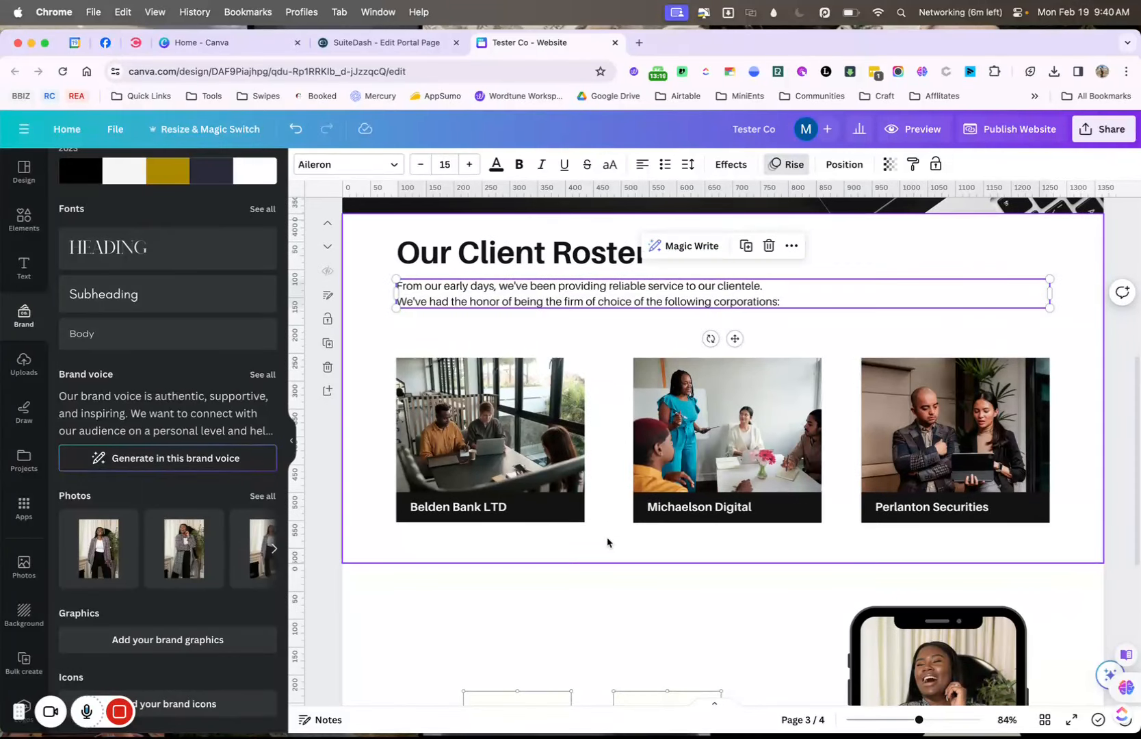
left_click(116, 129)
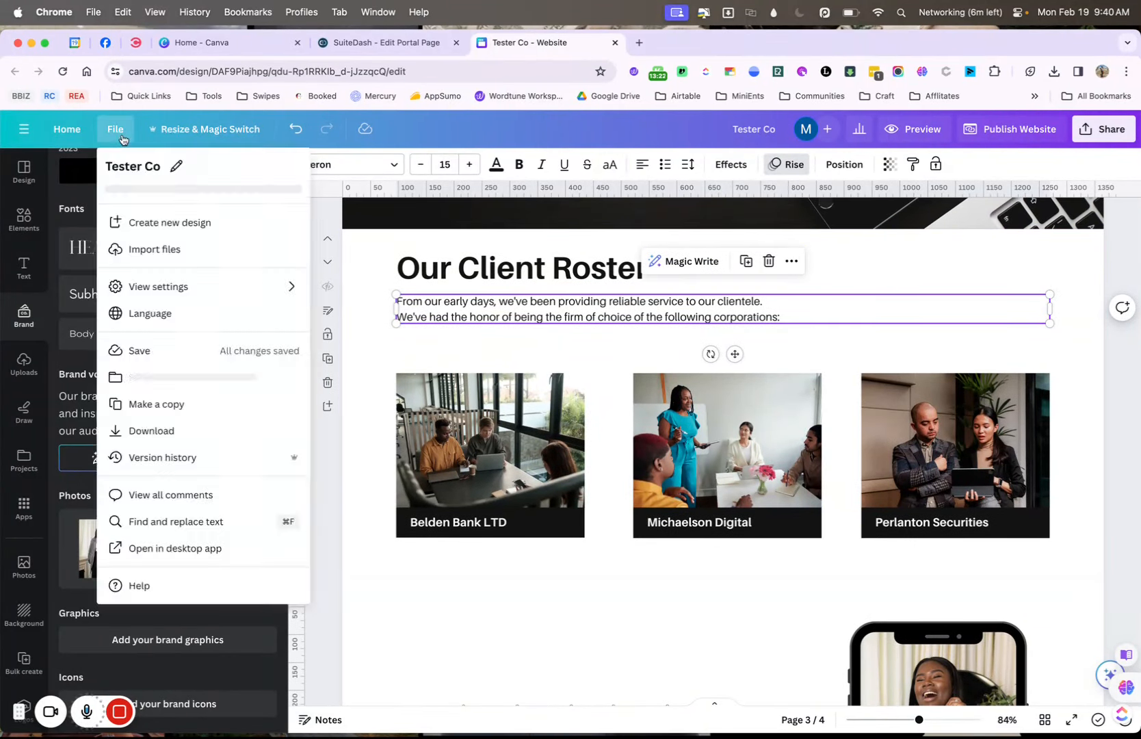
left_click(168, 226)
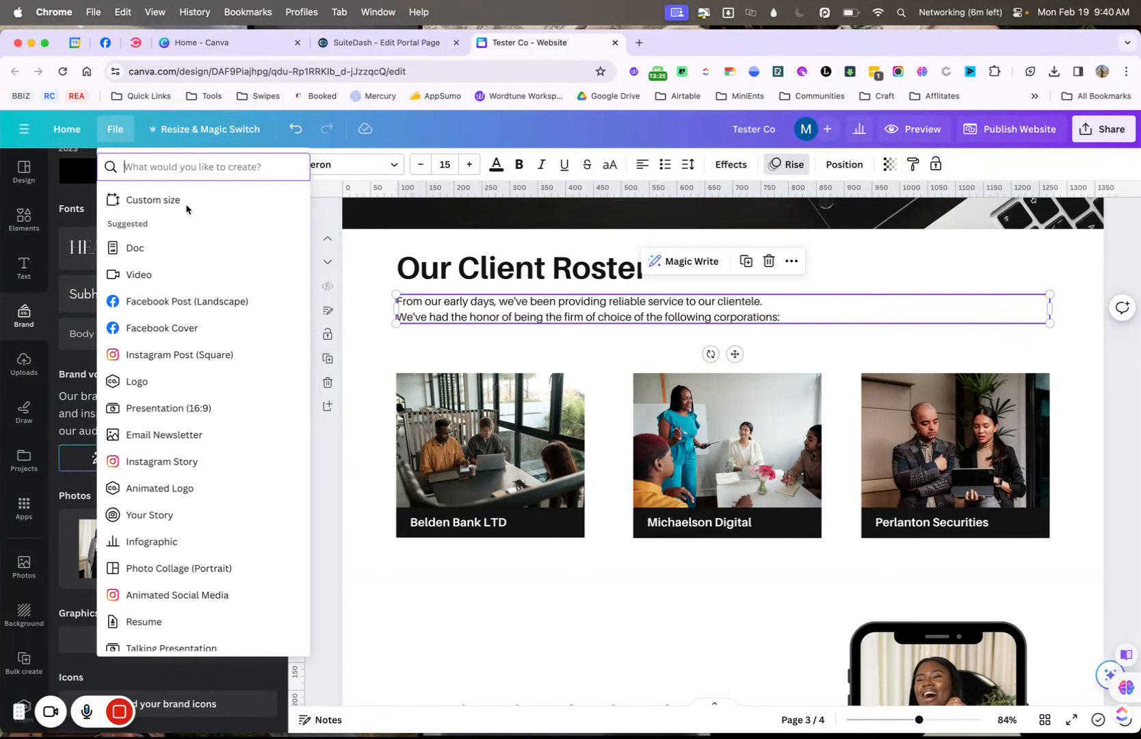
type("logo")
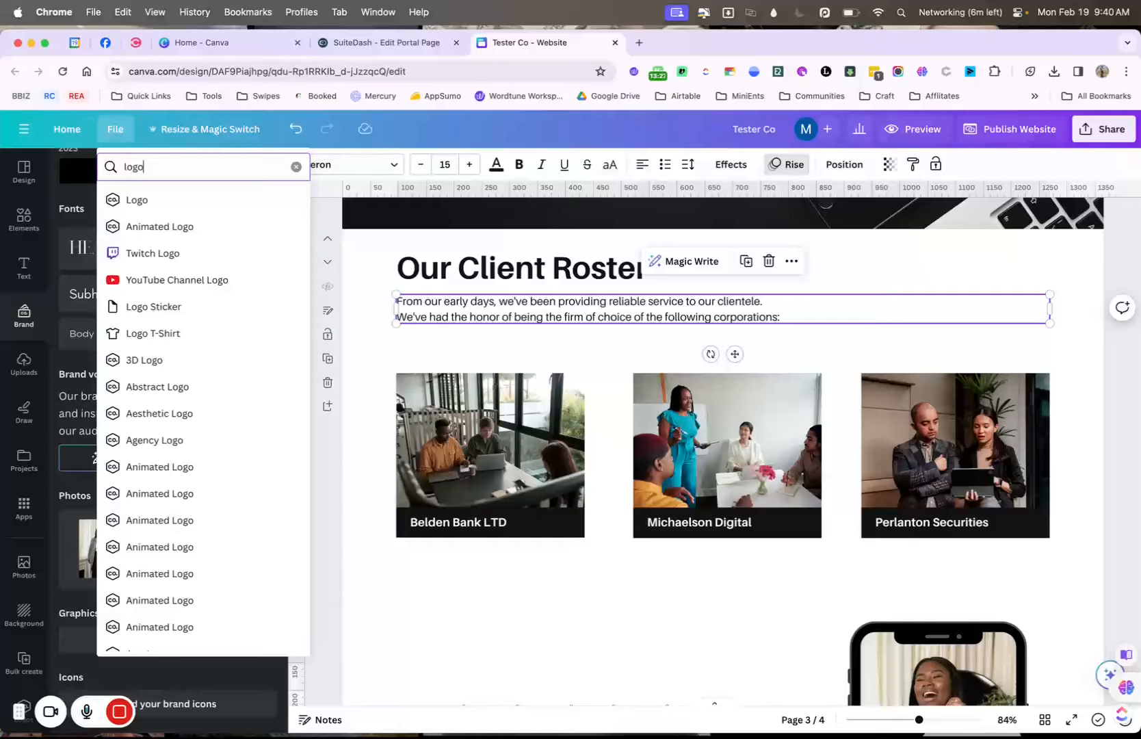
left_click(166, 203)
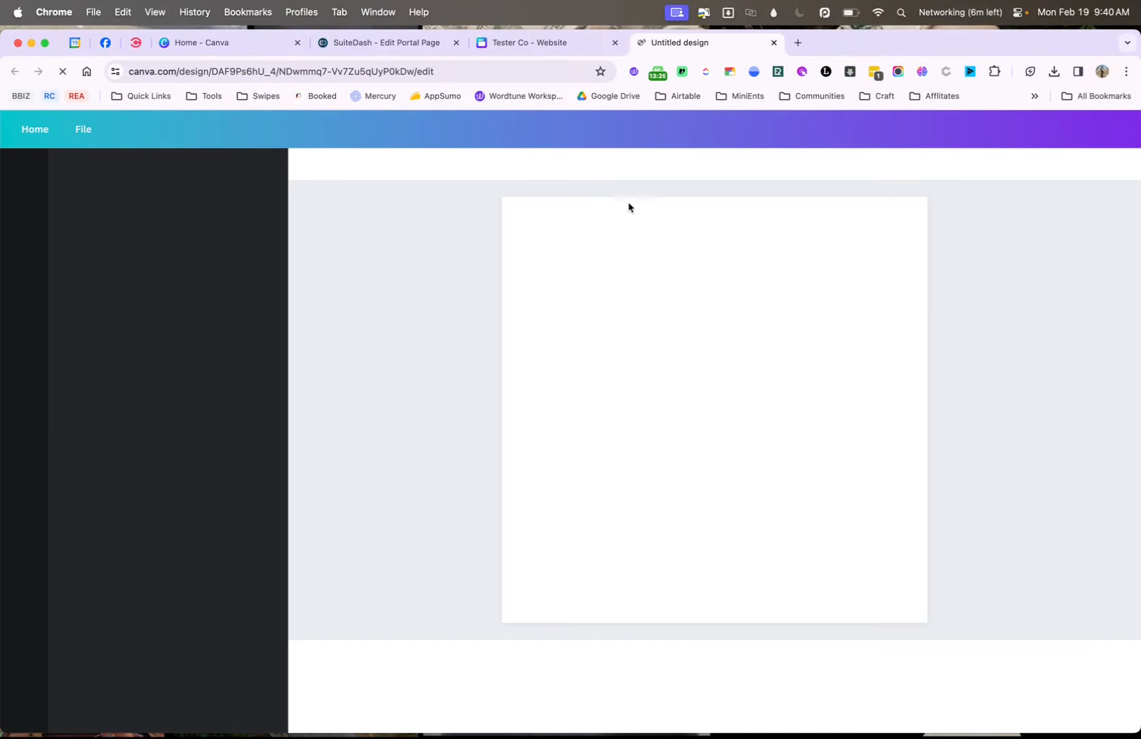
Copy the Belden Bank LTD photo card from the Tester Co website design and paste it into the blank logo design.
left_click(565, 46)
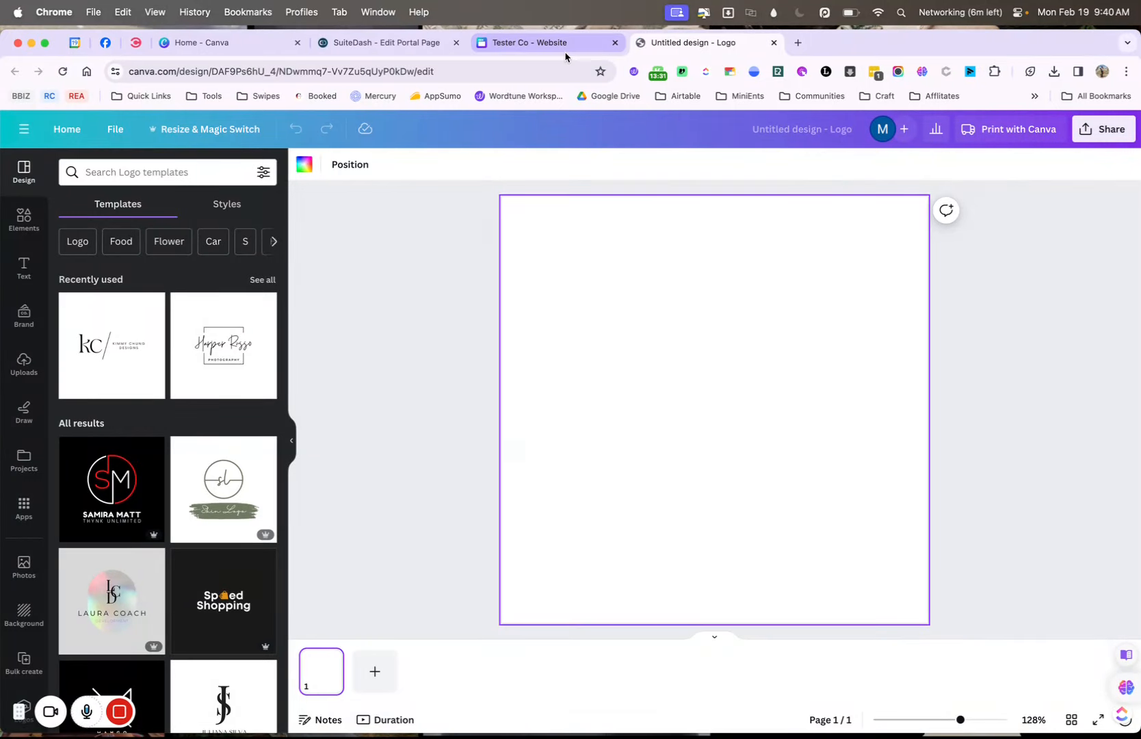
left_click(591, 544)
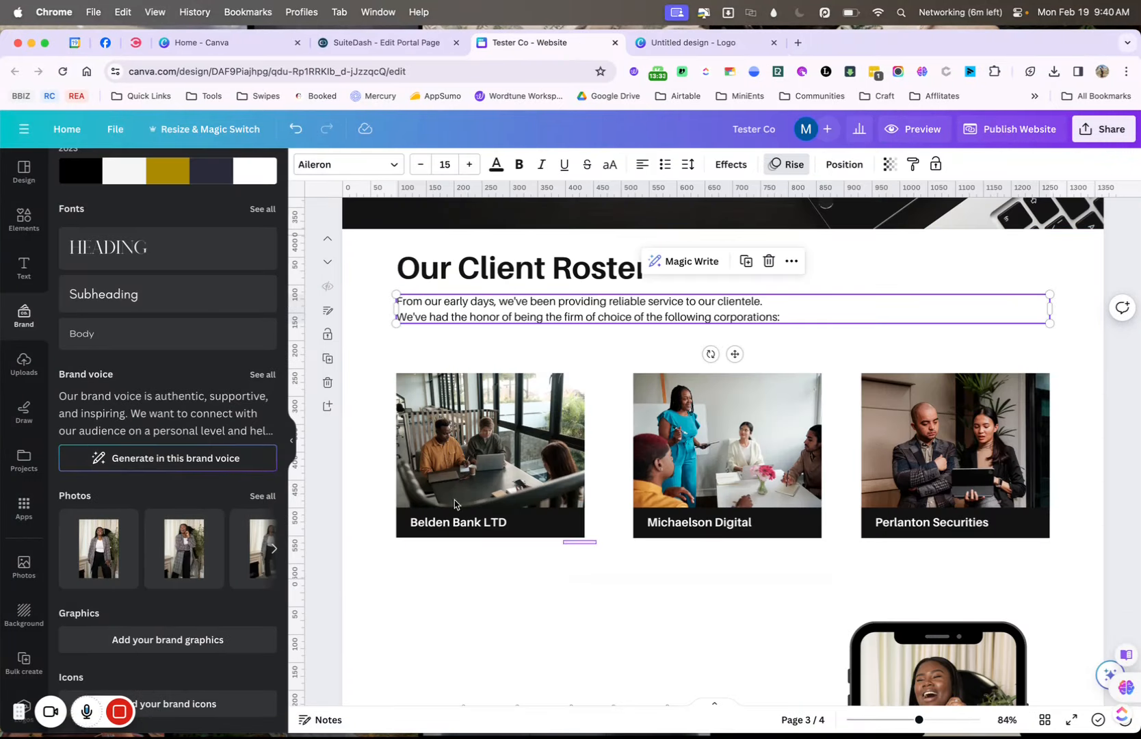
left_click(404, 391)
left_click(668, 36)
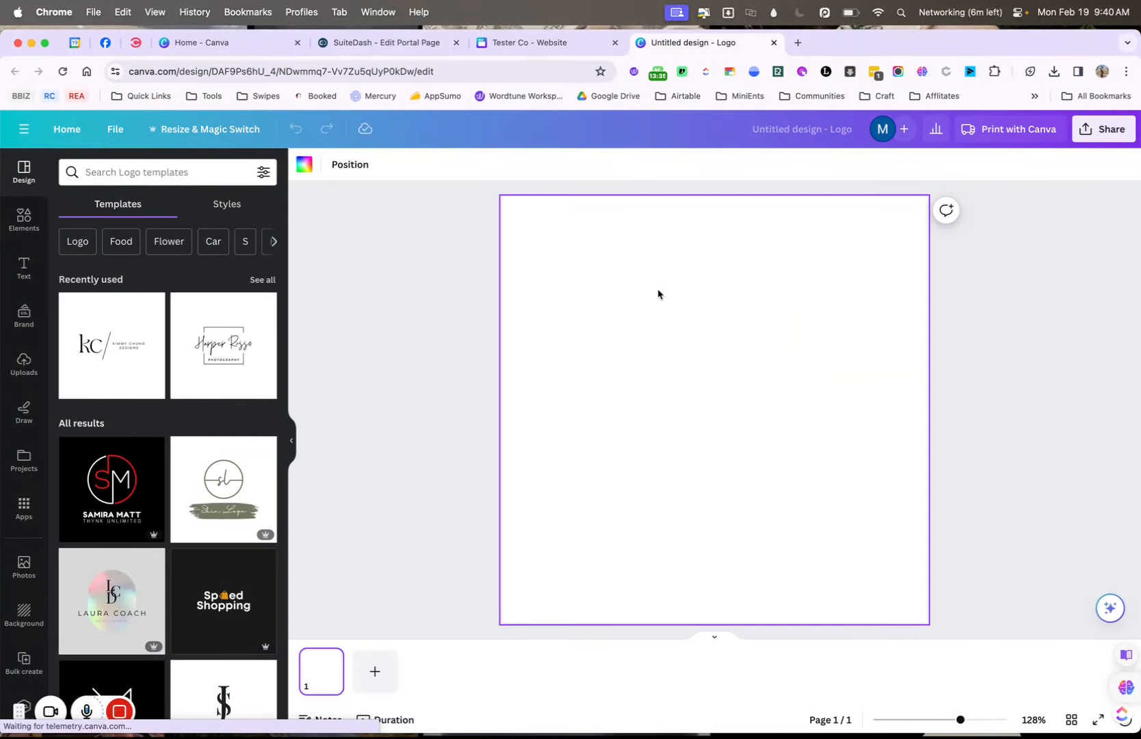
key("super+v")
Enlarge the Belden Bank LTD card and narrow its sides so it sits centred on the page with white margins all around.
left_click_drag(786, 449, 920, 573)
left_click_drag(843, 439, 844, 466)
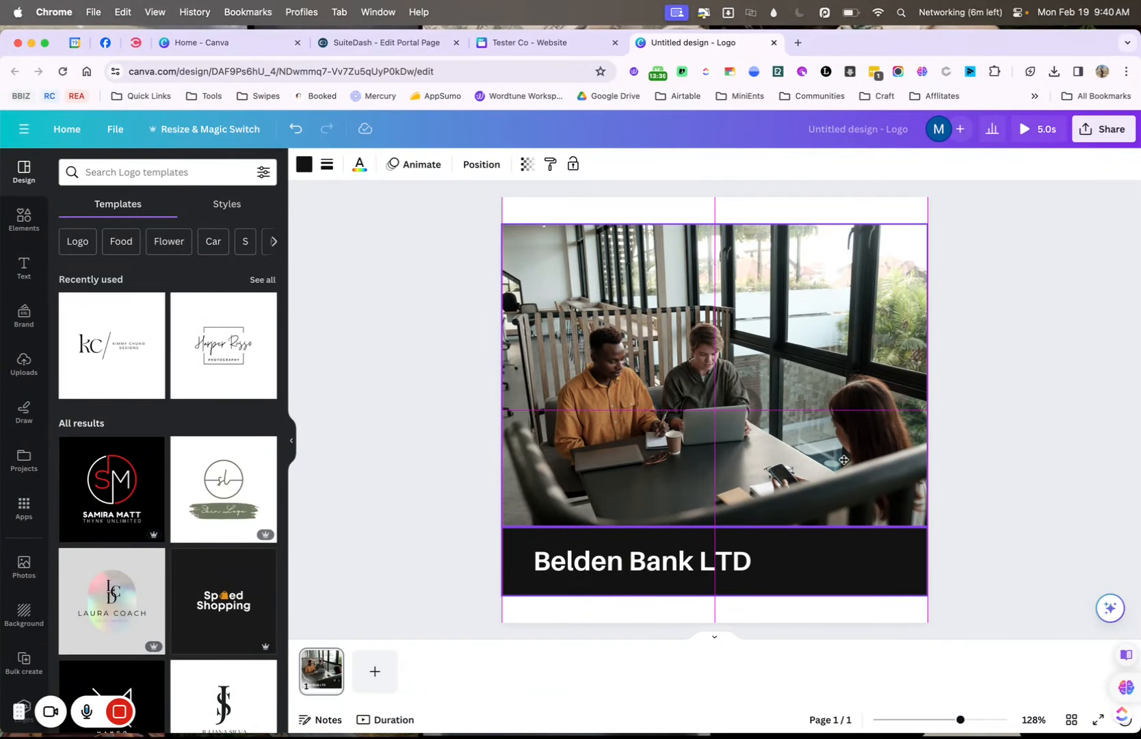
left_click_drag(930, 411, 892, 411)
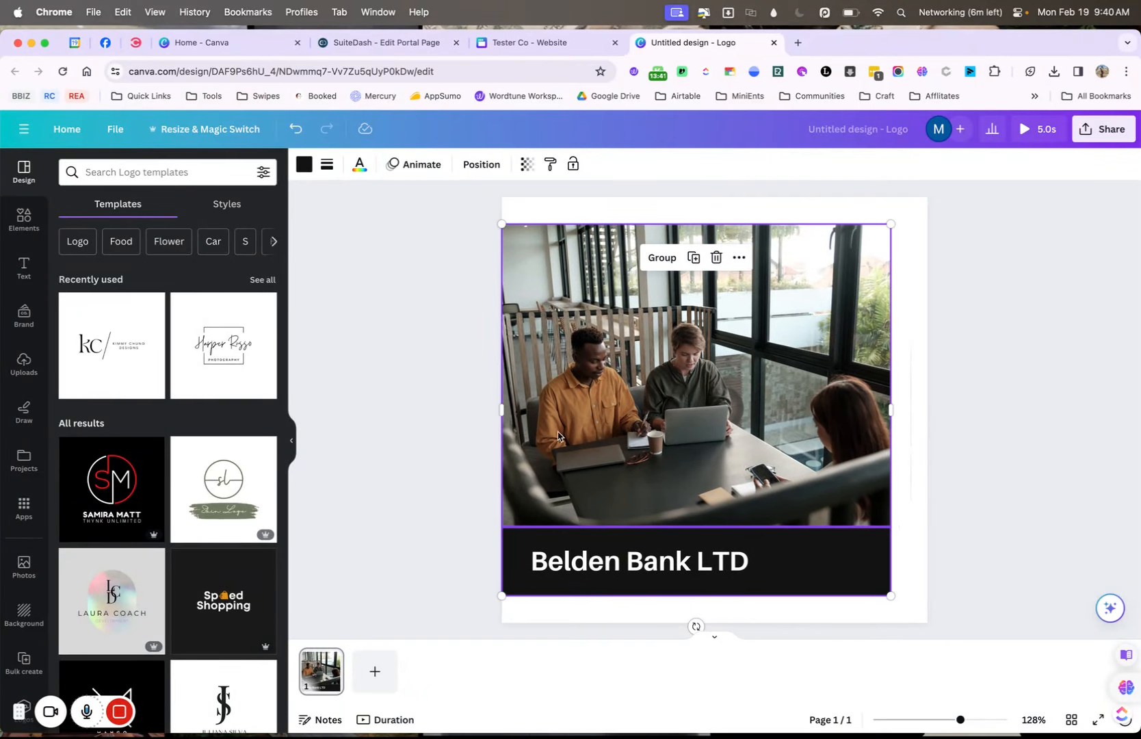
left_click_drag(503, 410, 527, 410)
left_click_drag(793, 403, 798, 403)
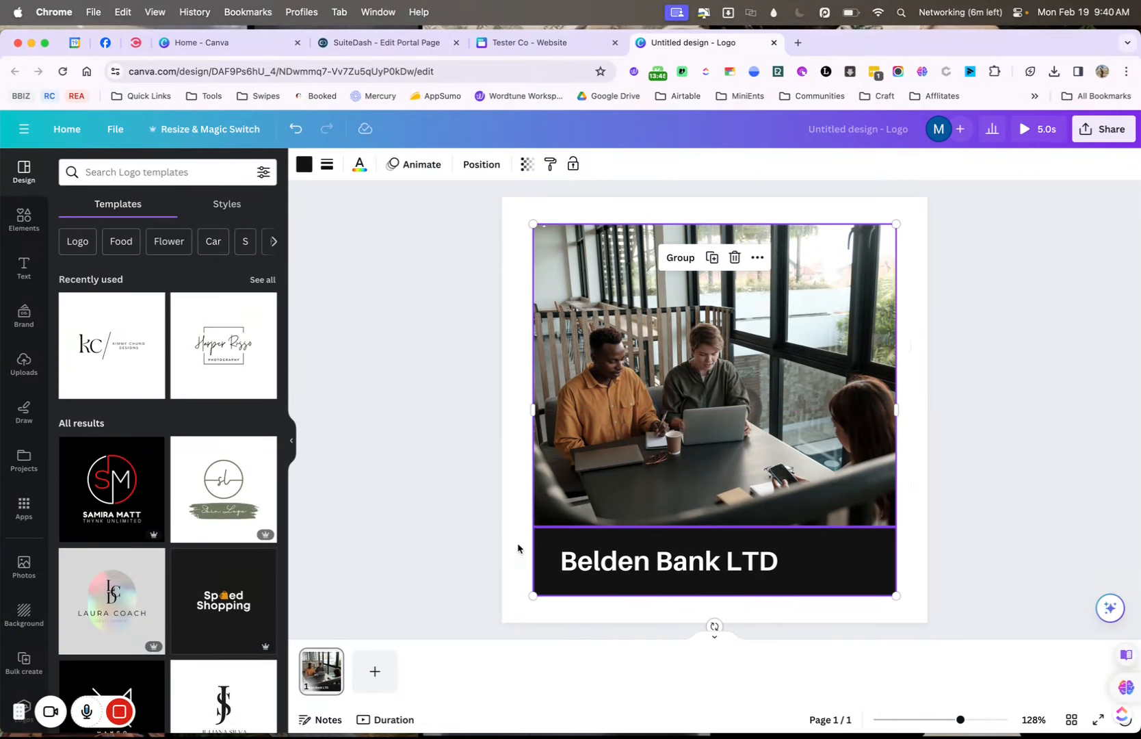
Duplicate the Belden Bank LTD page twice to make three pages.
right_click(339, 667)
left_click(435, 503)
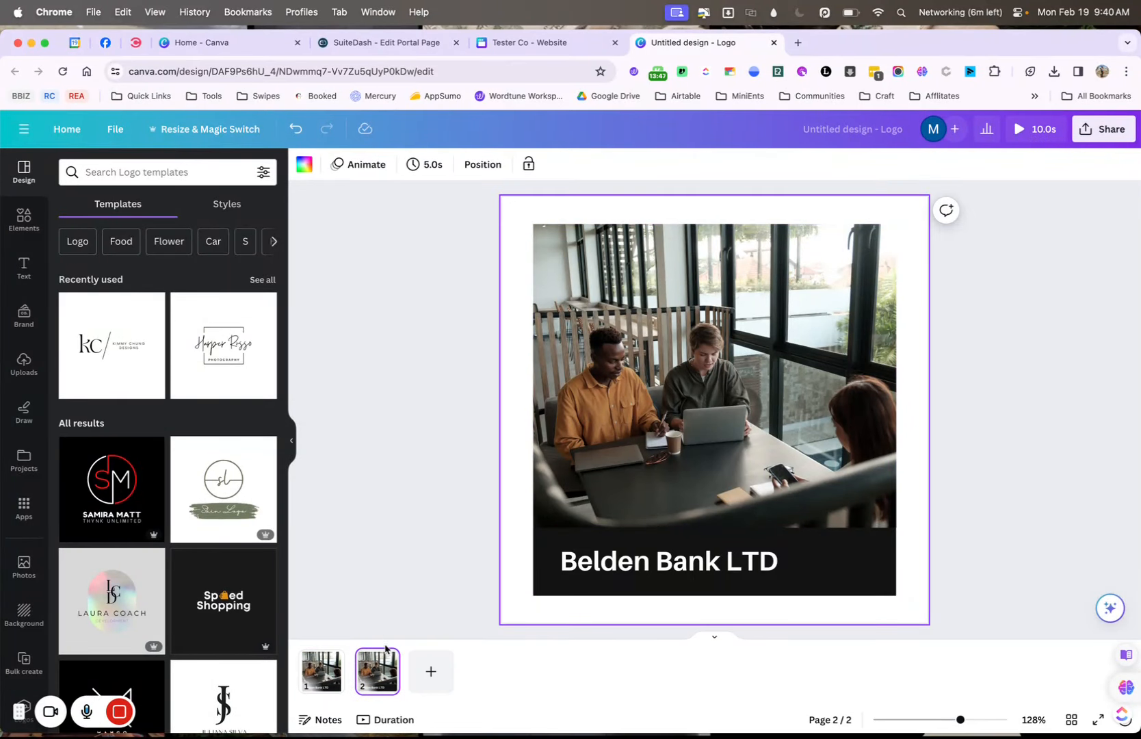
right_click(386, 648)
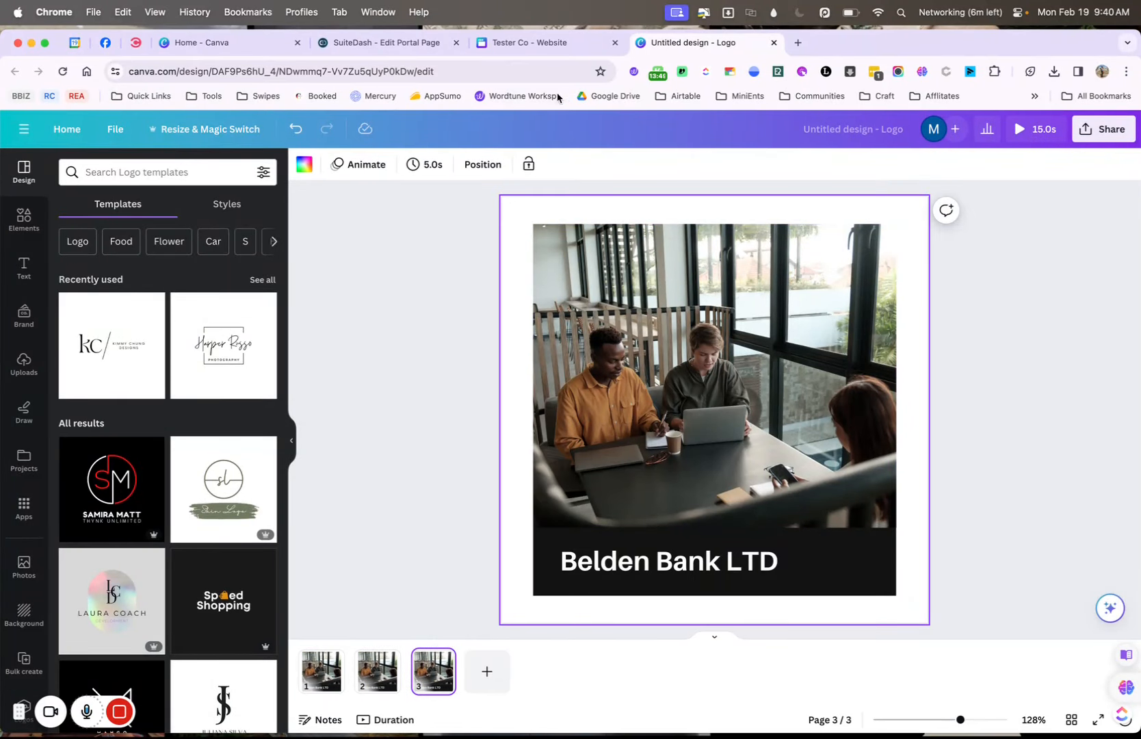
Replace the Belden Bank LTD card on page 3 with the Michaelson Digital card copied from the Tester Co website design.
left_click(571, 45)
left_click(653, 441)
left_click(815, 532)
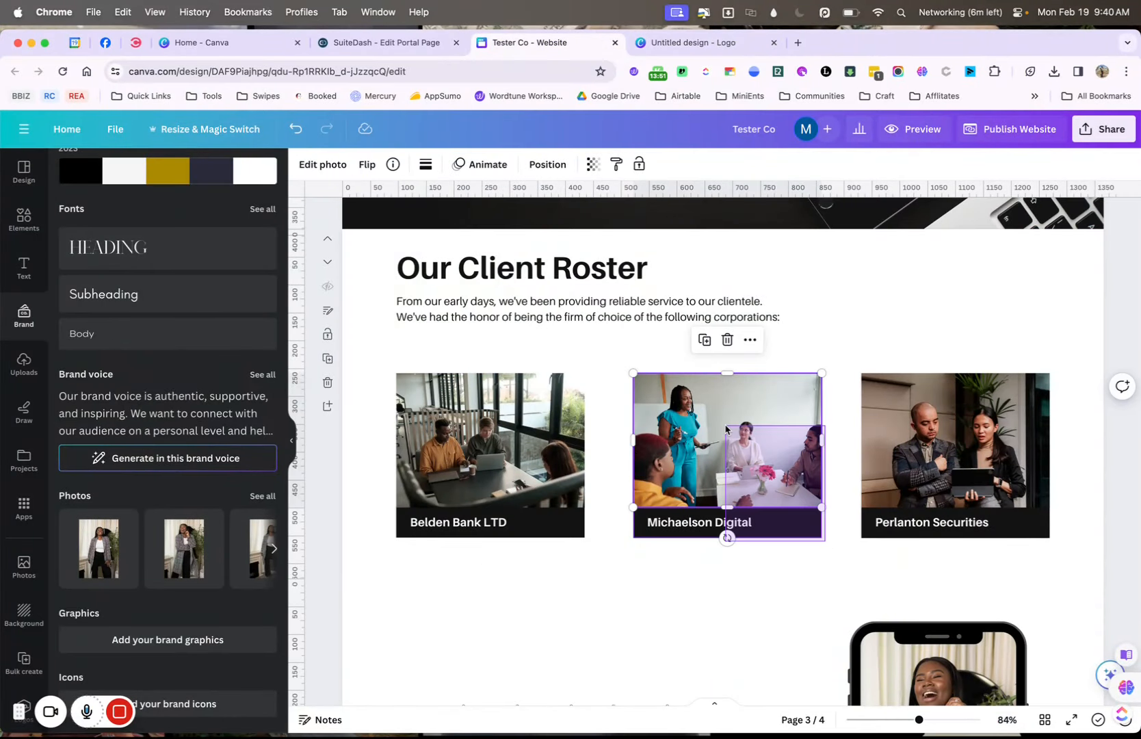
left_click(653, 45)
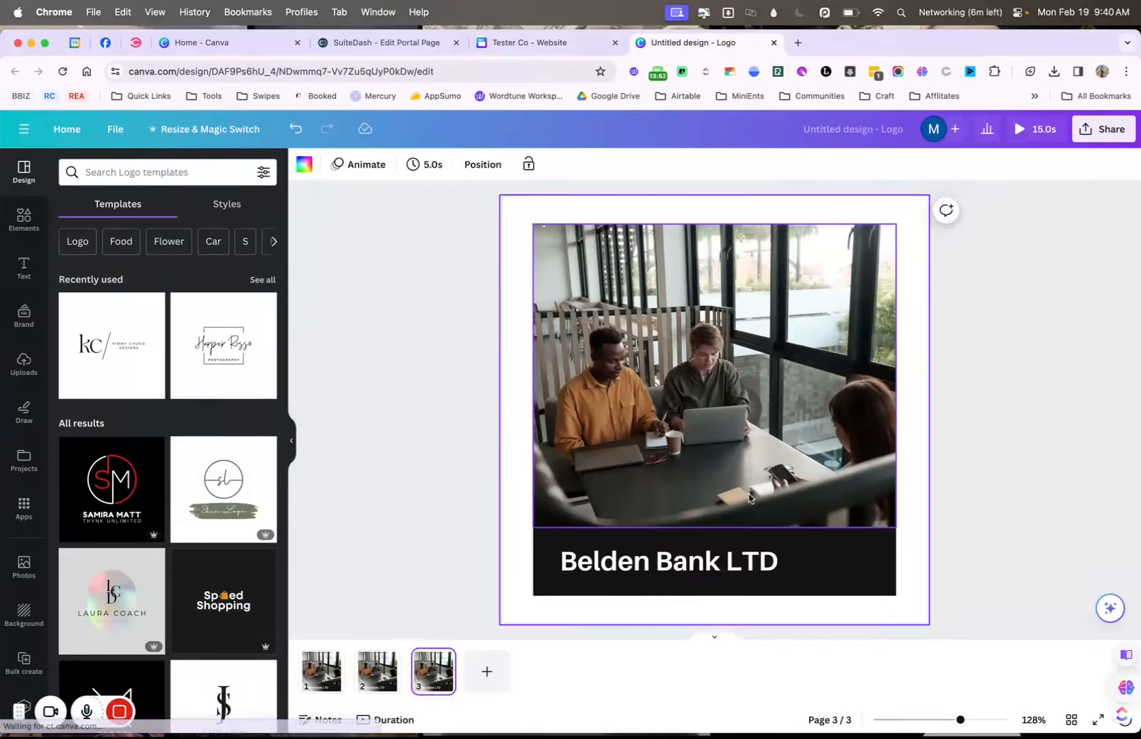
key("Delete")
left_click(753, 533)
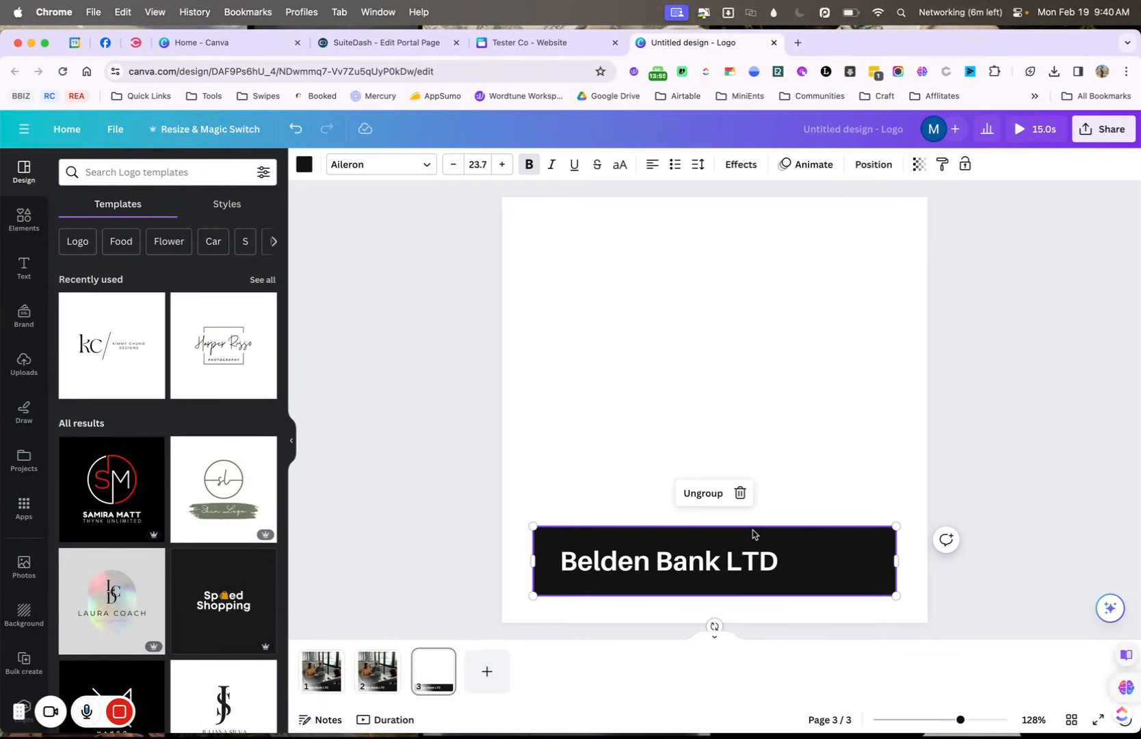
key("Delete")
key("cmd+v")
Enlarge the Michaelson Digital card and position it centrally on page 3.
left_click_drag(718, 356, 765, 403)
left_click_drag(832, 491, 885, 538)
left_click_drag(752, 513, 740, 505)
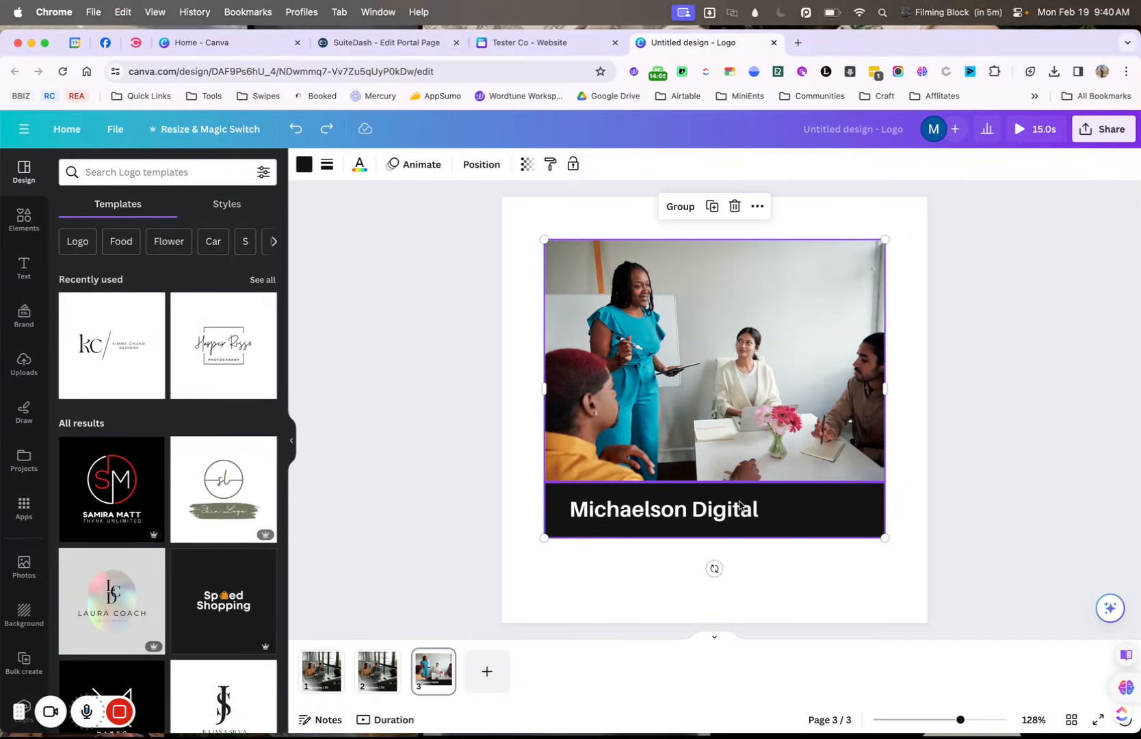
Delete the Michaelson Digital card from page 3, then delete page 2's photo and undo that photo deletion.
key("Delete")
left_click(382, 686)
left_click(742, 374)
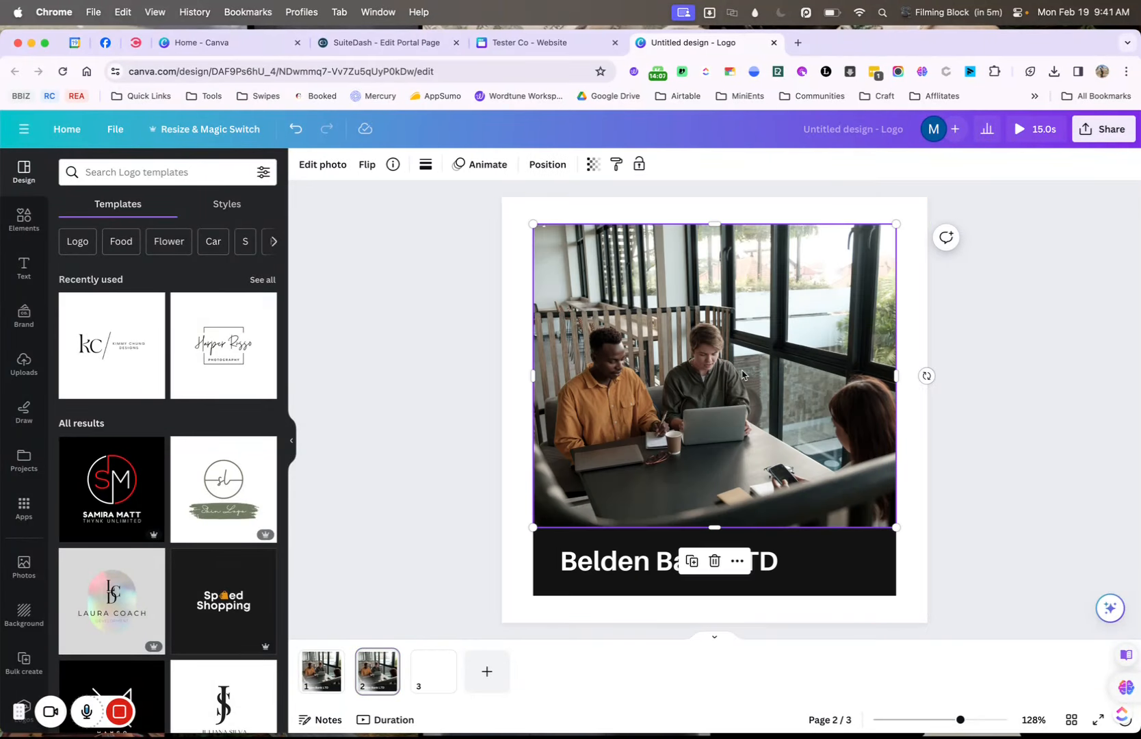
key("Delete")
key("super+z")
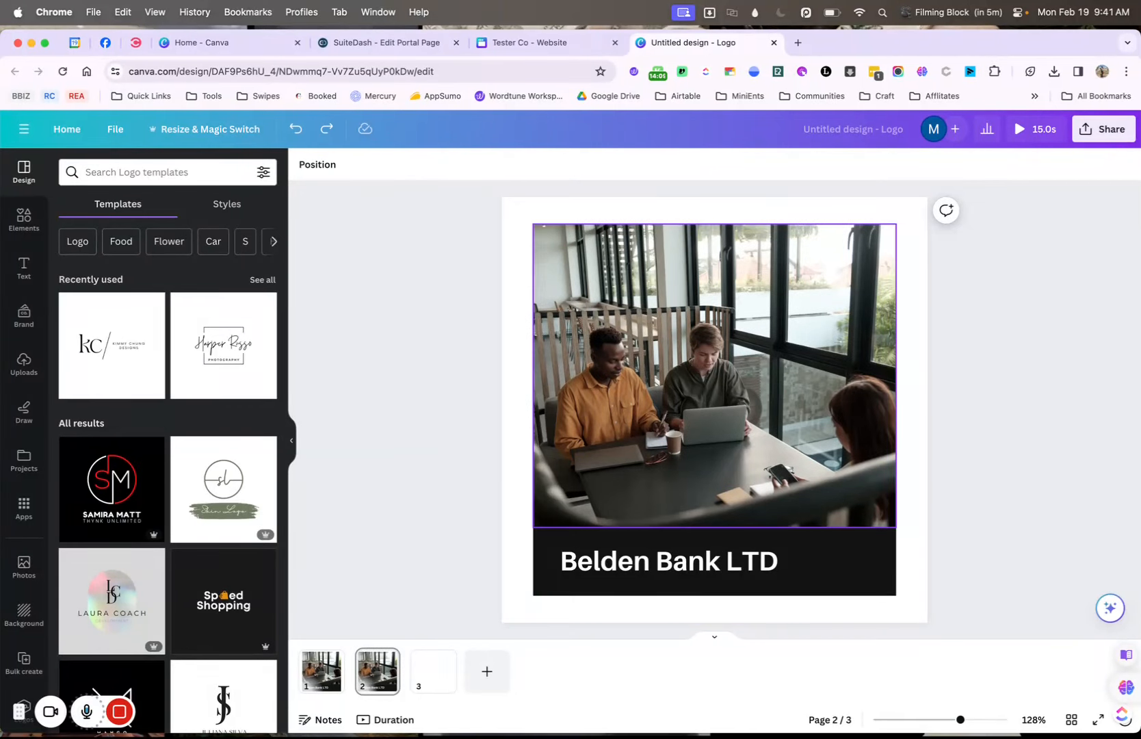
Duplicate the Belden Bank LTD page 2 and delete the blank last page.
right_click(393, 674)
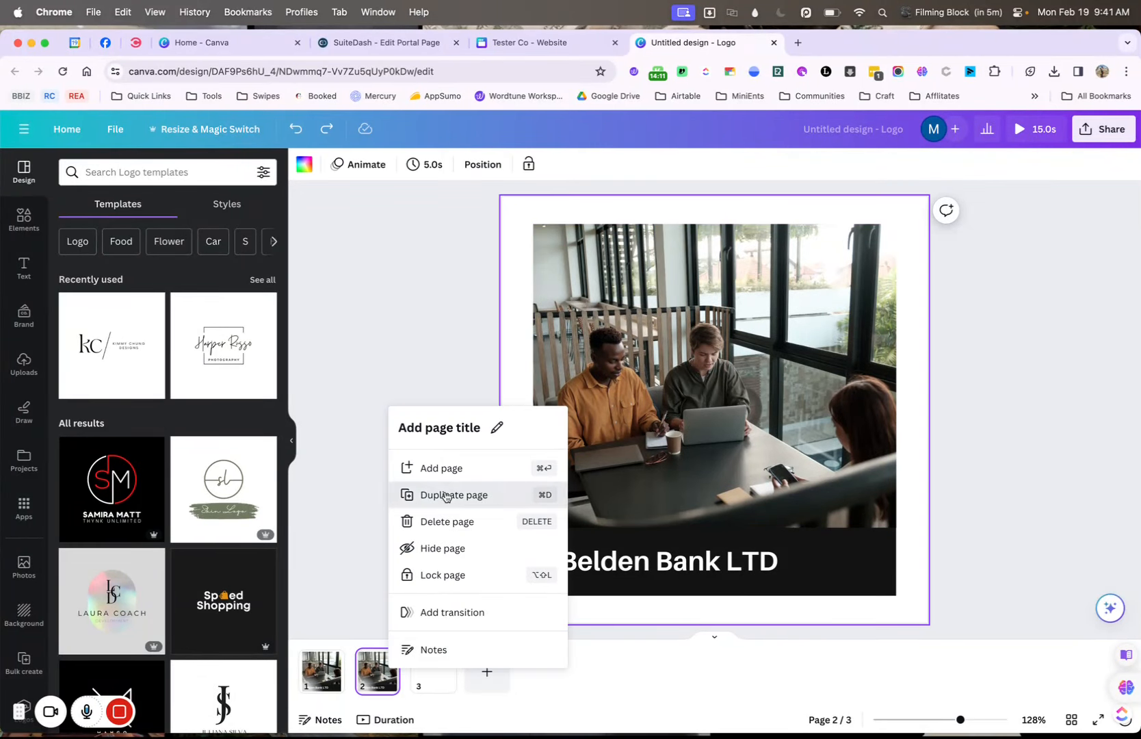
left_click(449, 494)
right_click(476, 695)
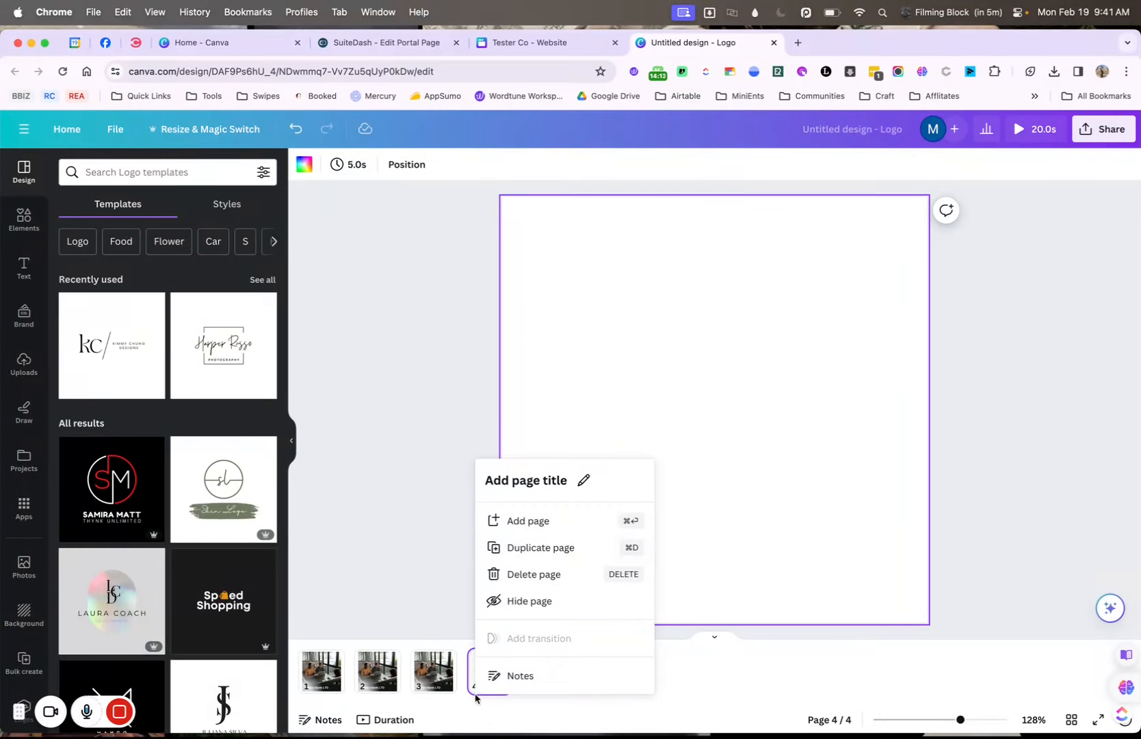
left_click(572, 574)
left_click(658, 564)
left_click(658, 565)
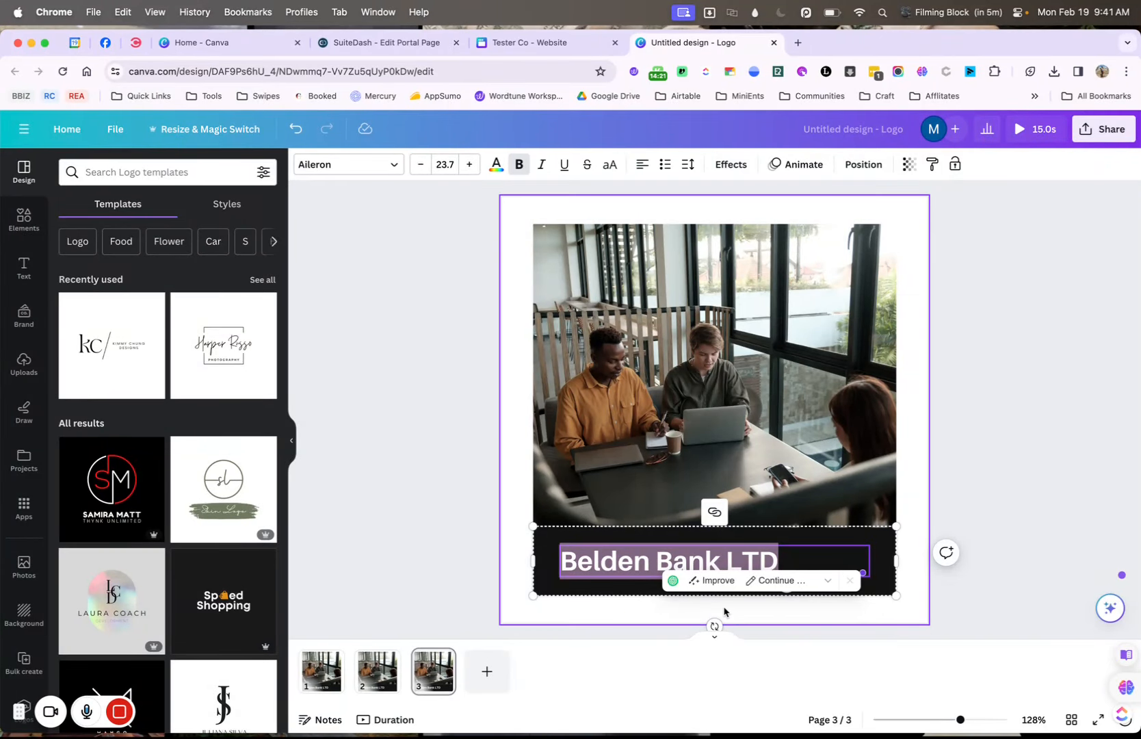
left_click(321, 674)
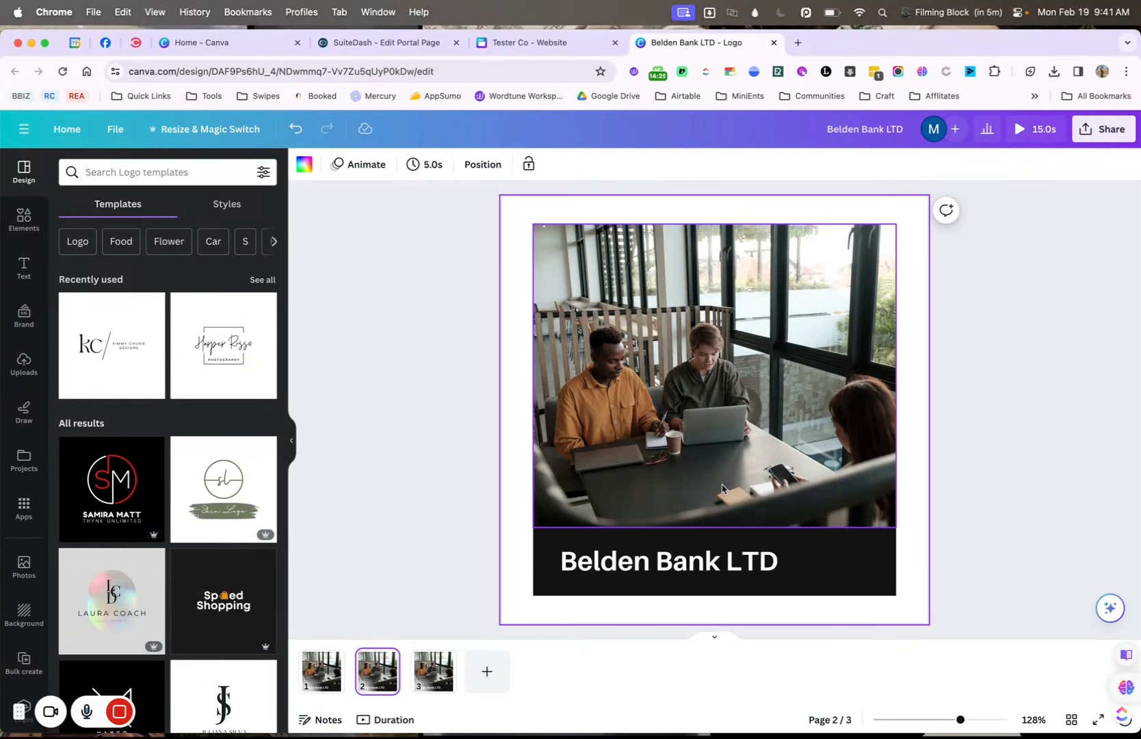
Download all three pages as PNG and extract the downloaded Belden Bank LTD.zip.
left_click(1084, 122)
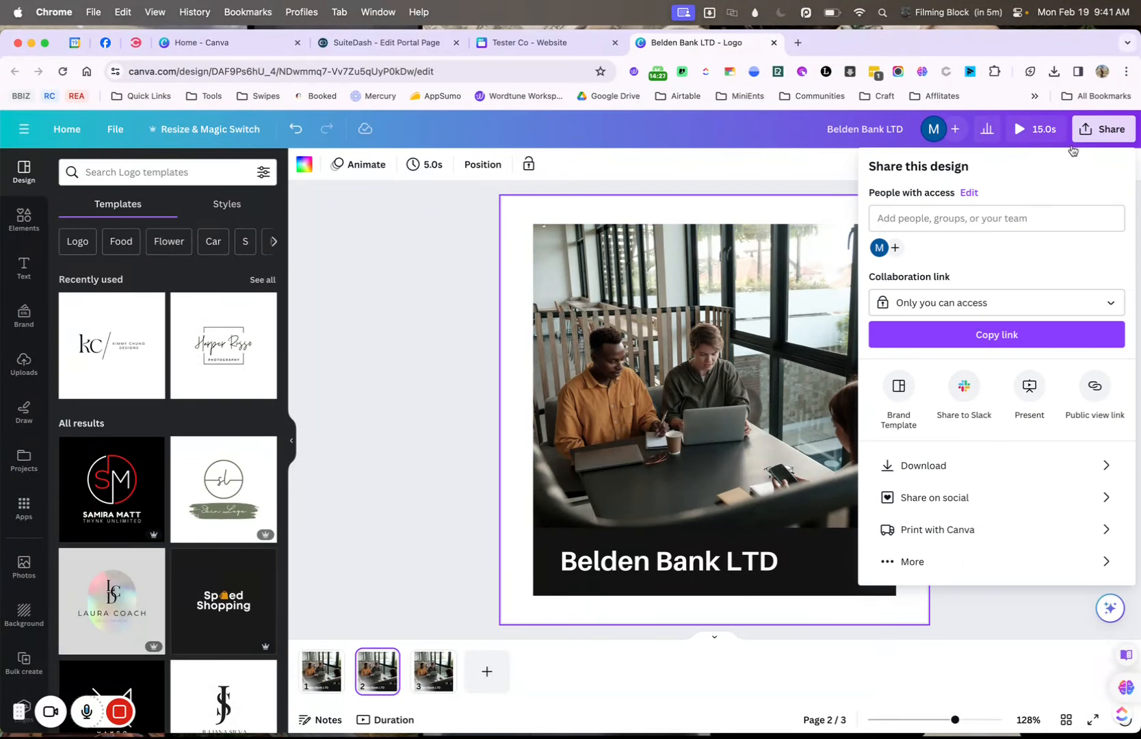
left_click(946, 472)
left_click(908, 340)
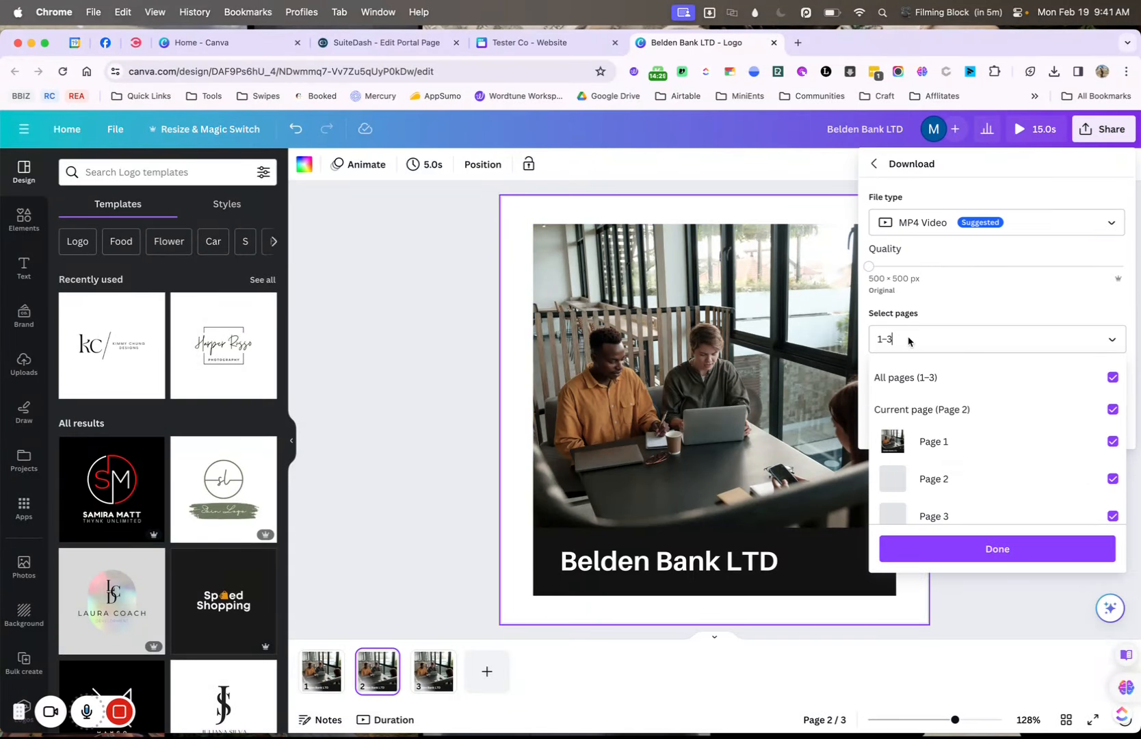
left_click(914, 302)
left_click(924, 226)
left_click(932, 301)
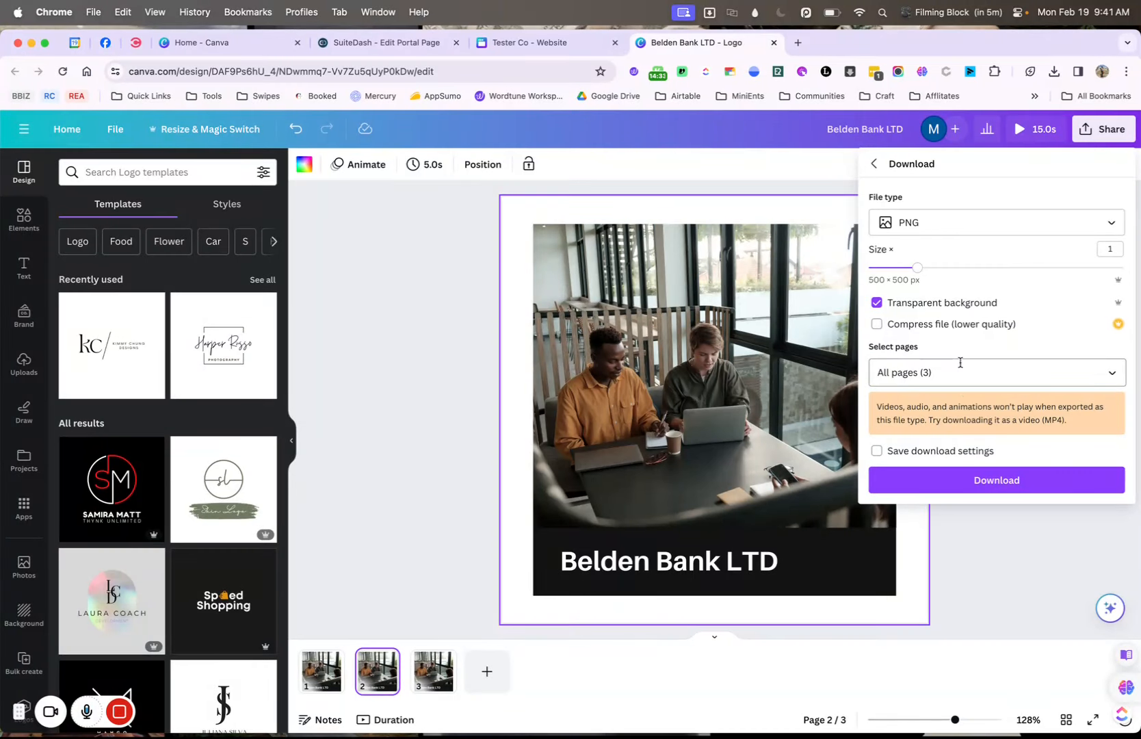
left_click(957, 479)
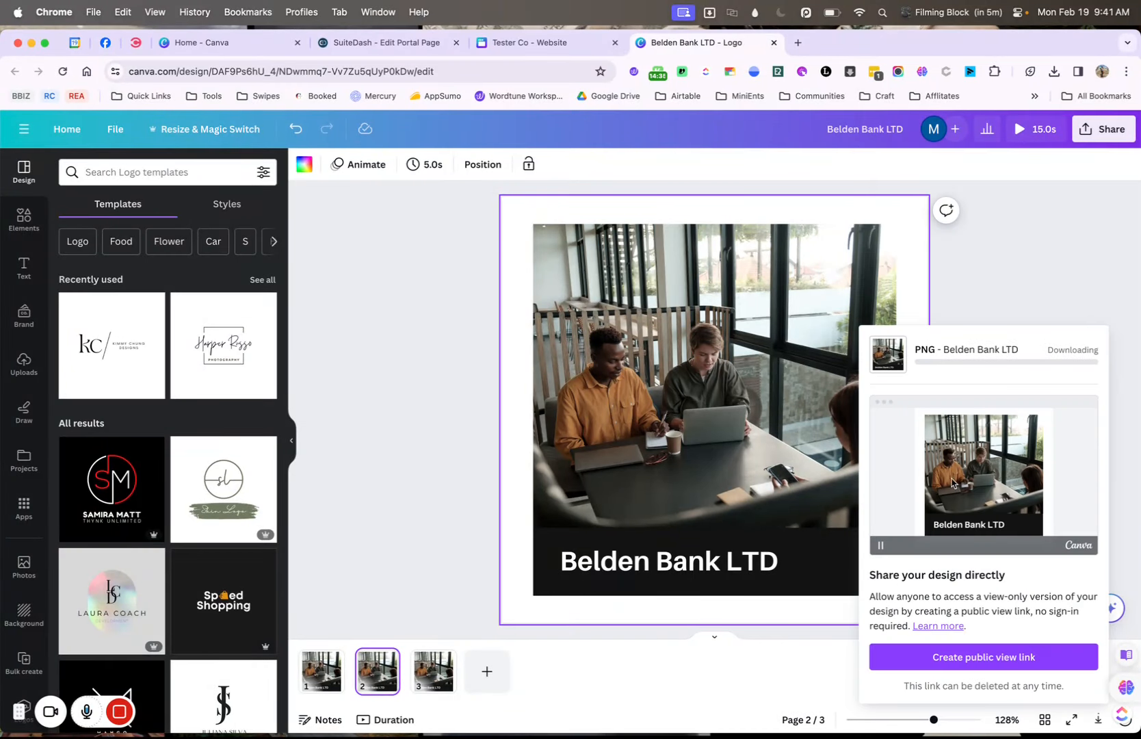
key("Return")
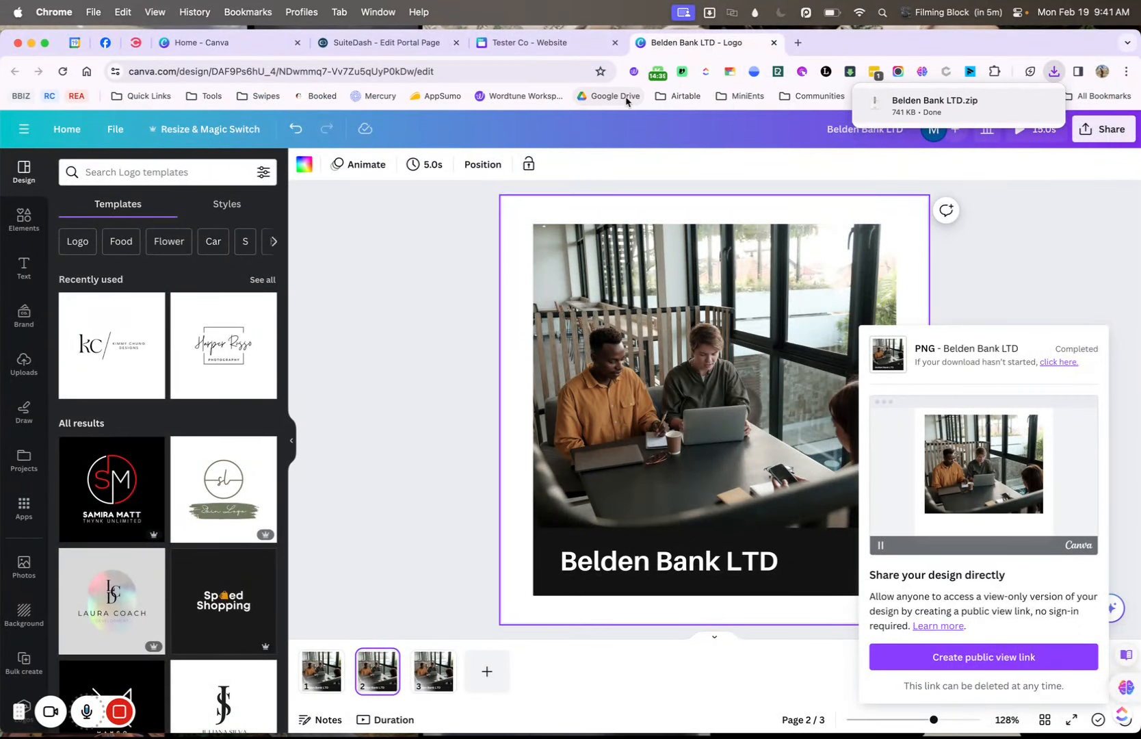
left_click(888, 114)
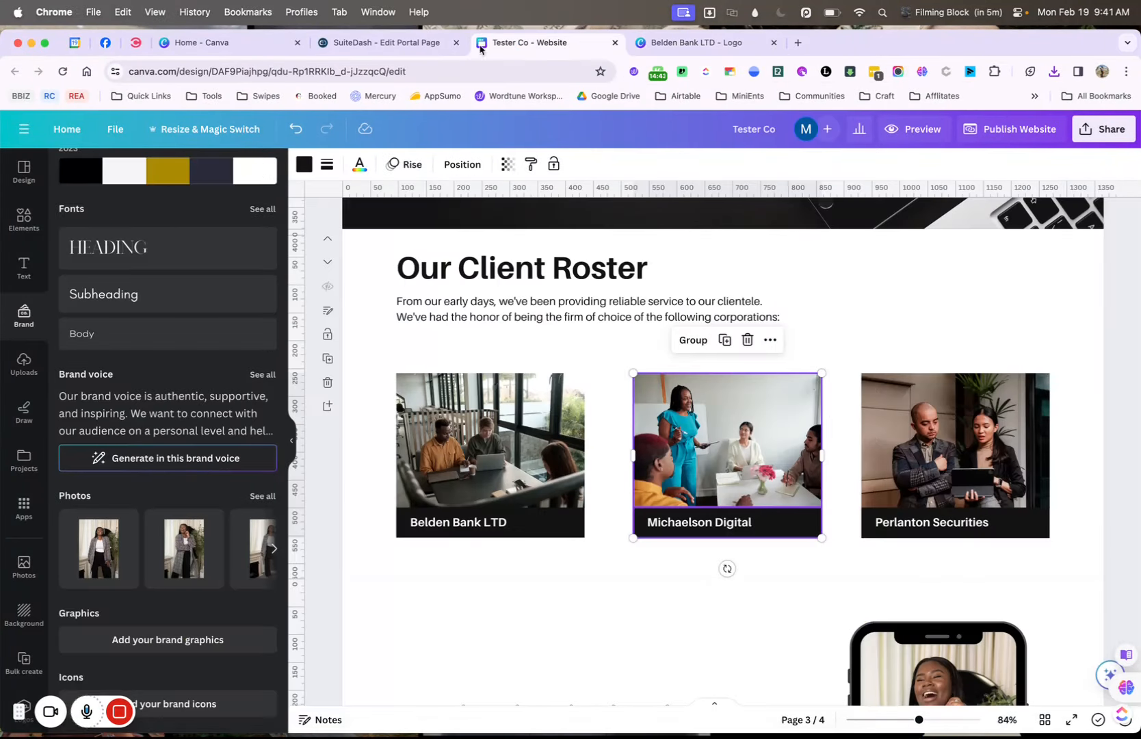
Switch to the SuiteDash portal page and clear the placeholder text from the first column's text block below the Our Client Roster section.
left_click(392, 50)
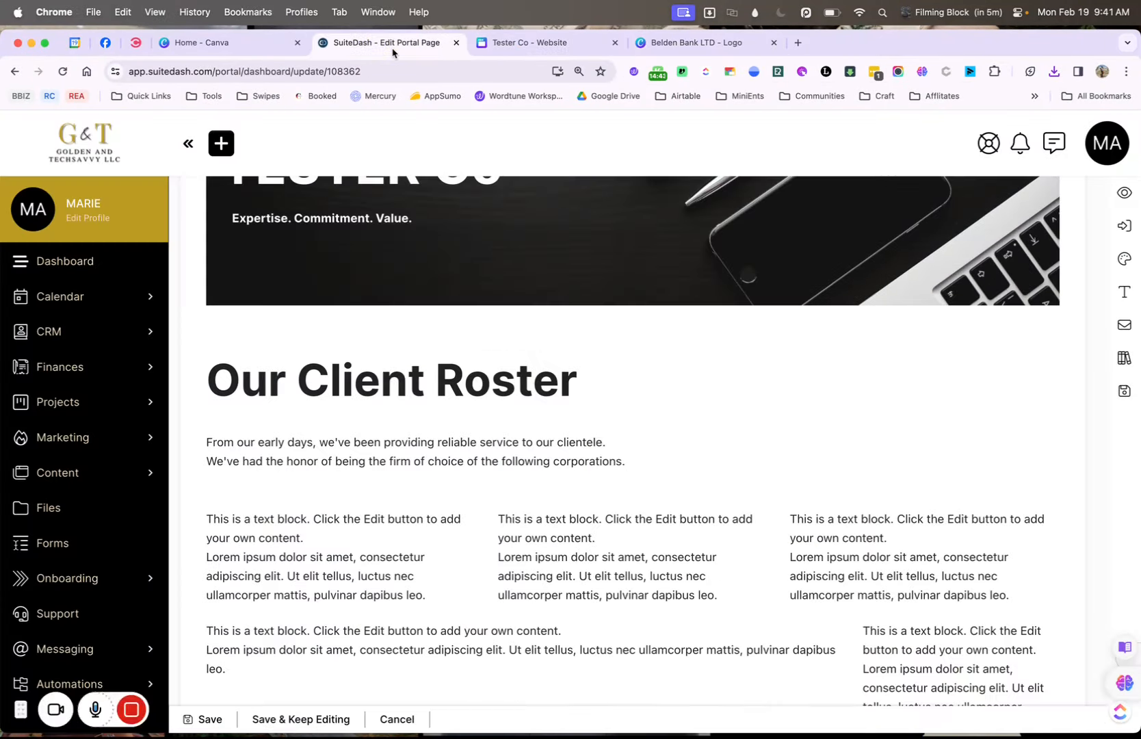
scroll(332, 444, "down", 4)
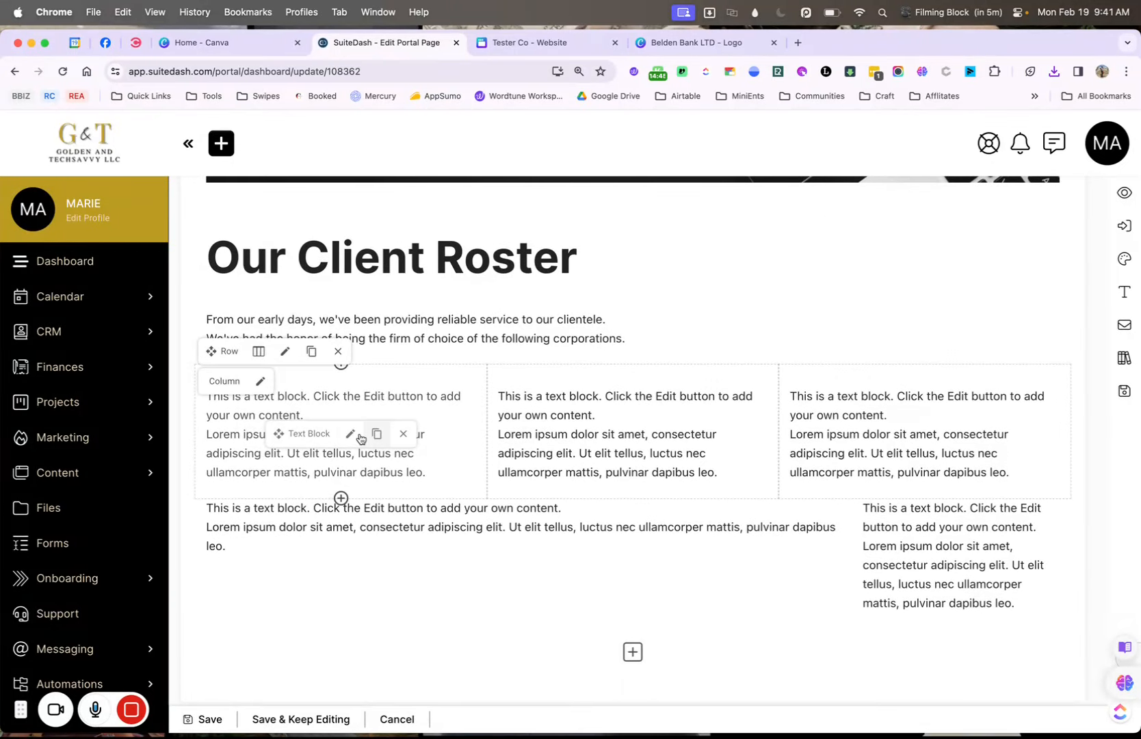
left_click(352, 434)
key("super+a")
key("BackSpace")
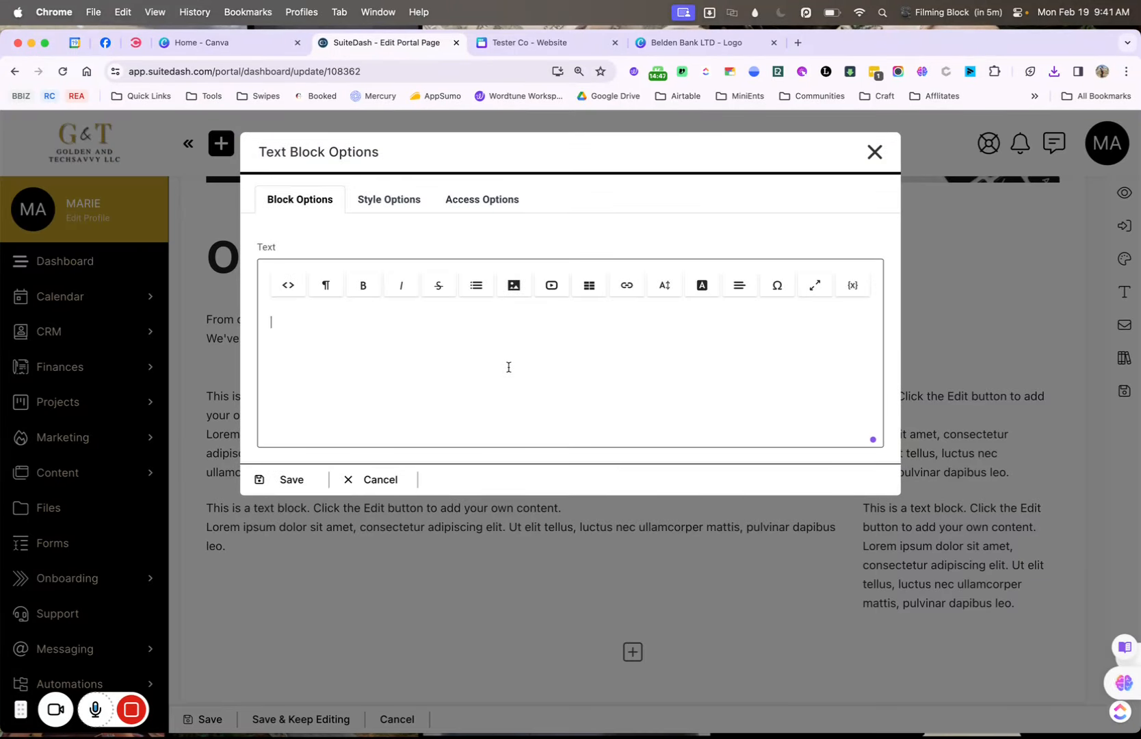
Insert a card image from the Belden Bank LTD folder in Downloads into the emptied text block.
left_click(210, 712)
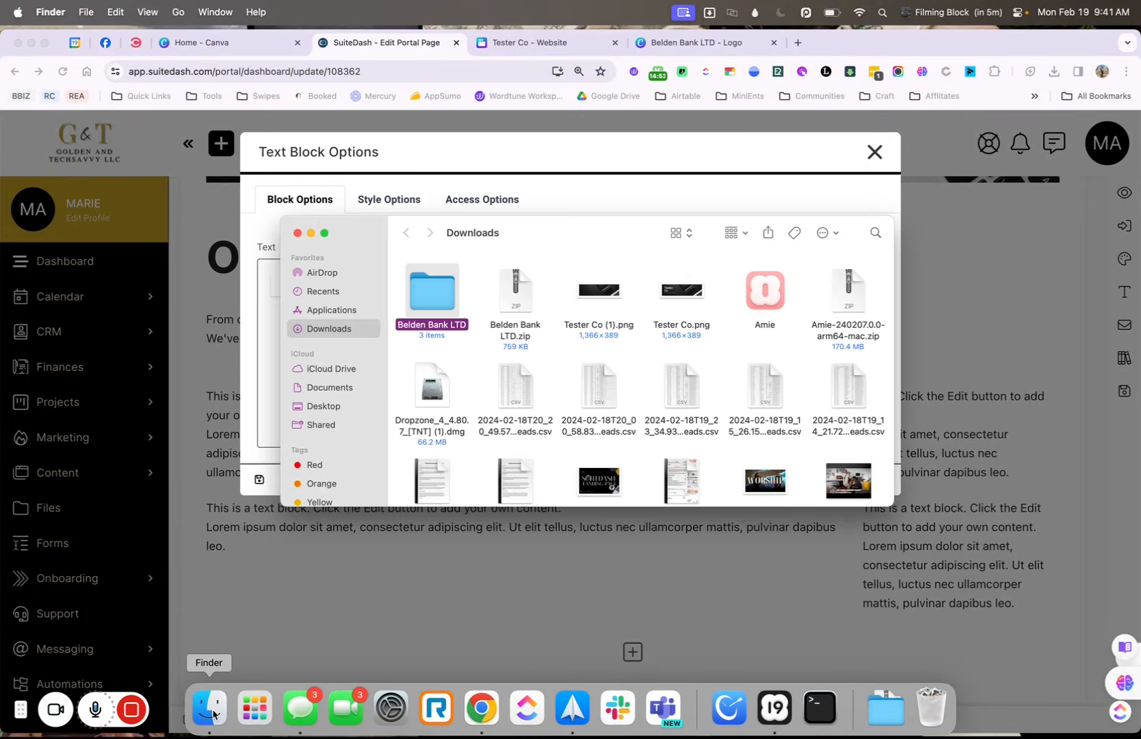
double_click(426, 300)
left_click_drag(370, 246, 679, 376)
left_click_drag(739, 403, 496, 337)
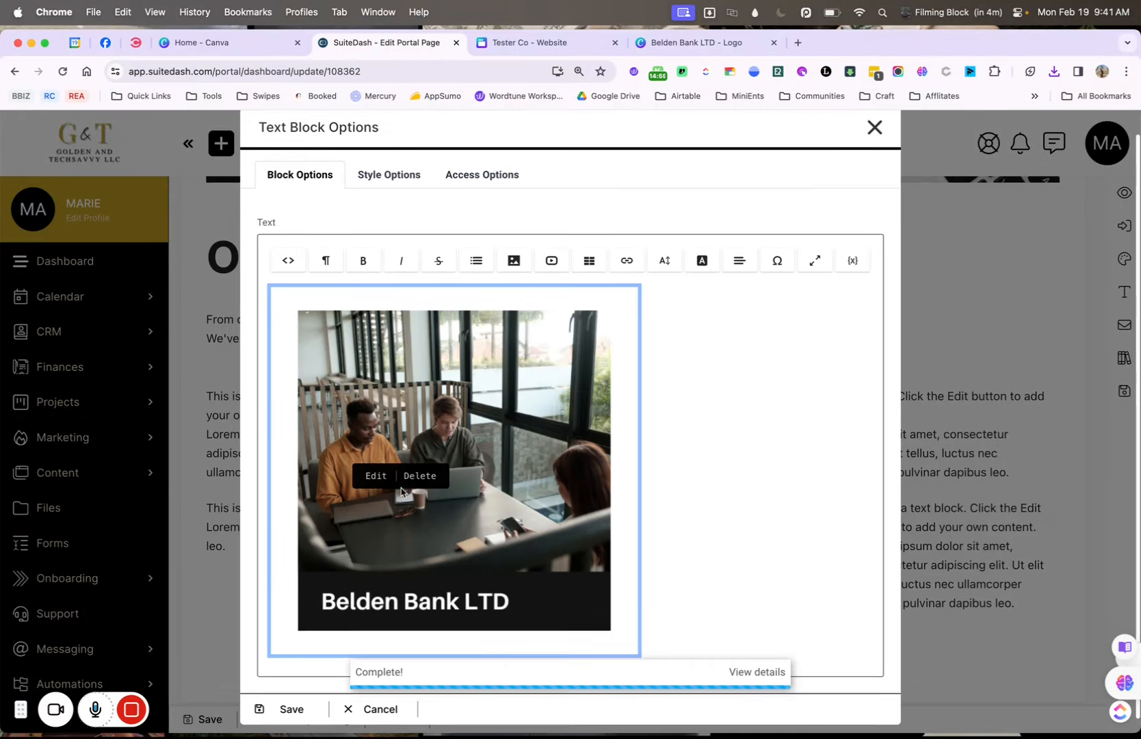
Center the Belden Bank LTD image within the text block and save the block.
left_click(375, 474)
left_click(538, 409)
left_click(522, 443)
left_click(331, 606)
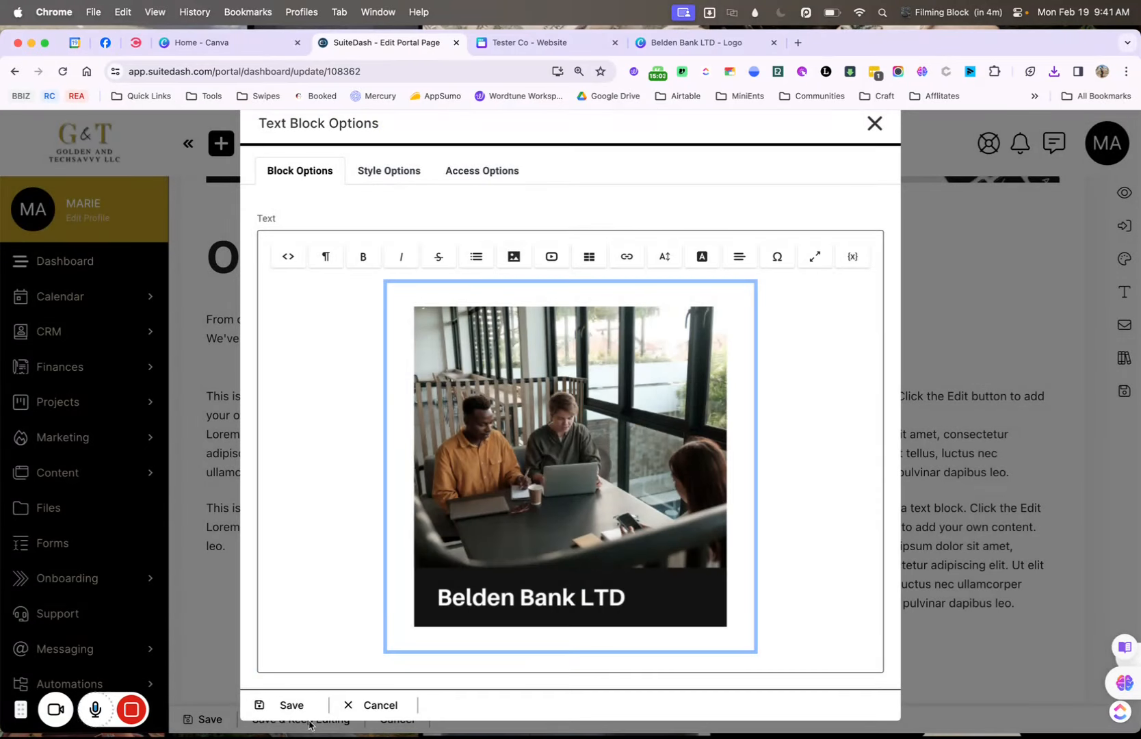
left_click(284, 709)
Duplicate the Belden Bank LTD image block and delete the placeholder text blocks in the second and third columns.
scroll(397, 534, "down", 2)
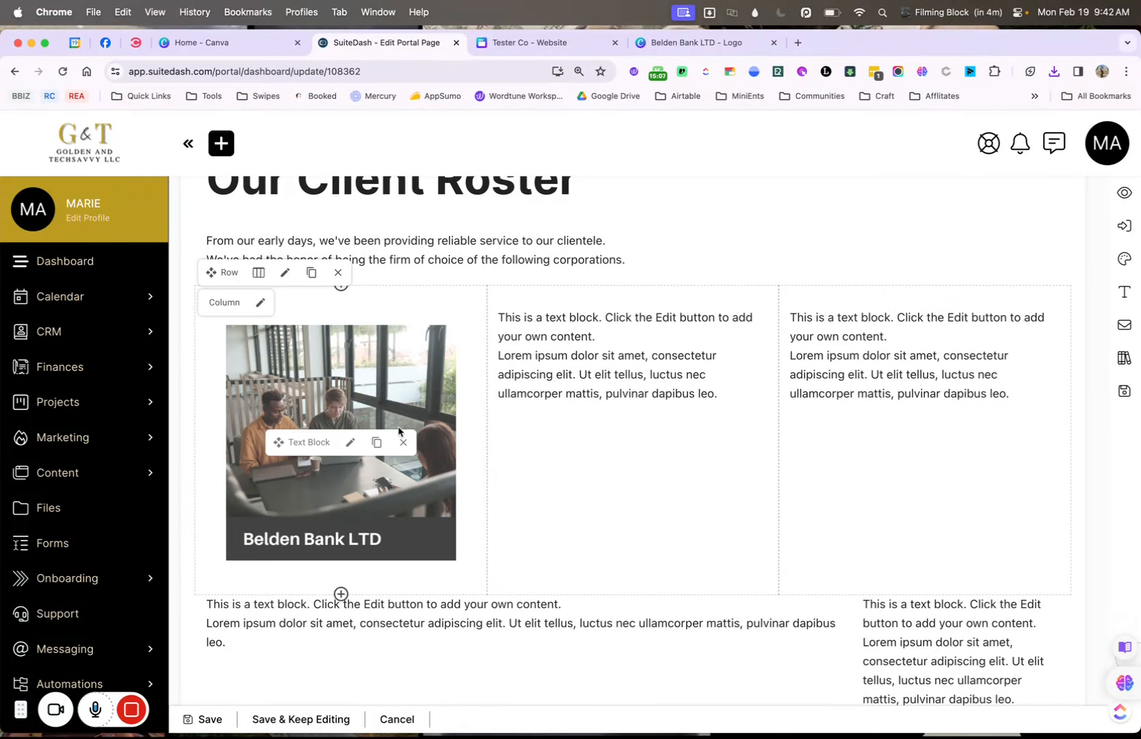
left_click(381, 442)
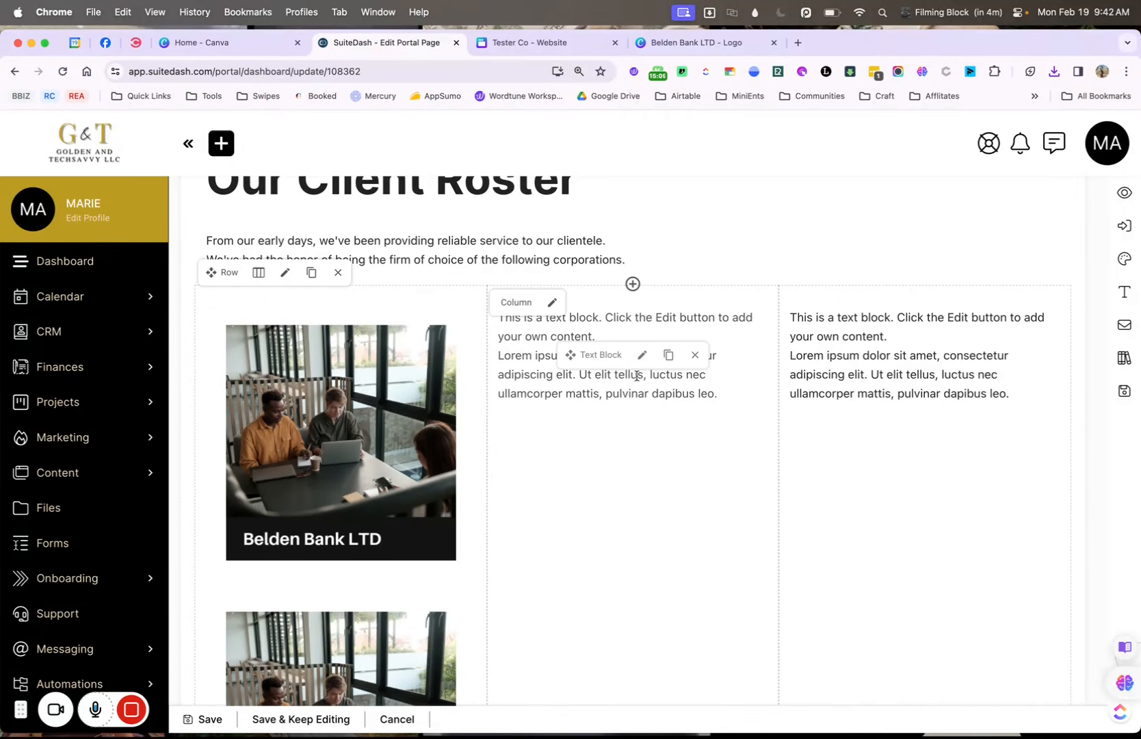
left_click(691, 358)
left_click(984, 355)
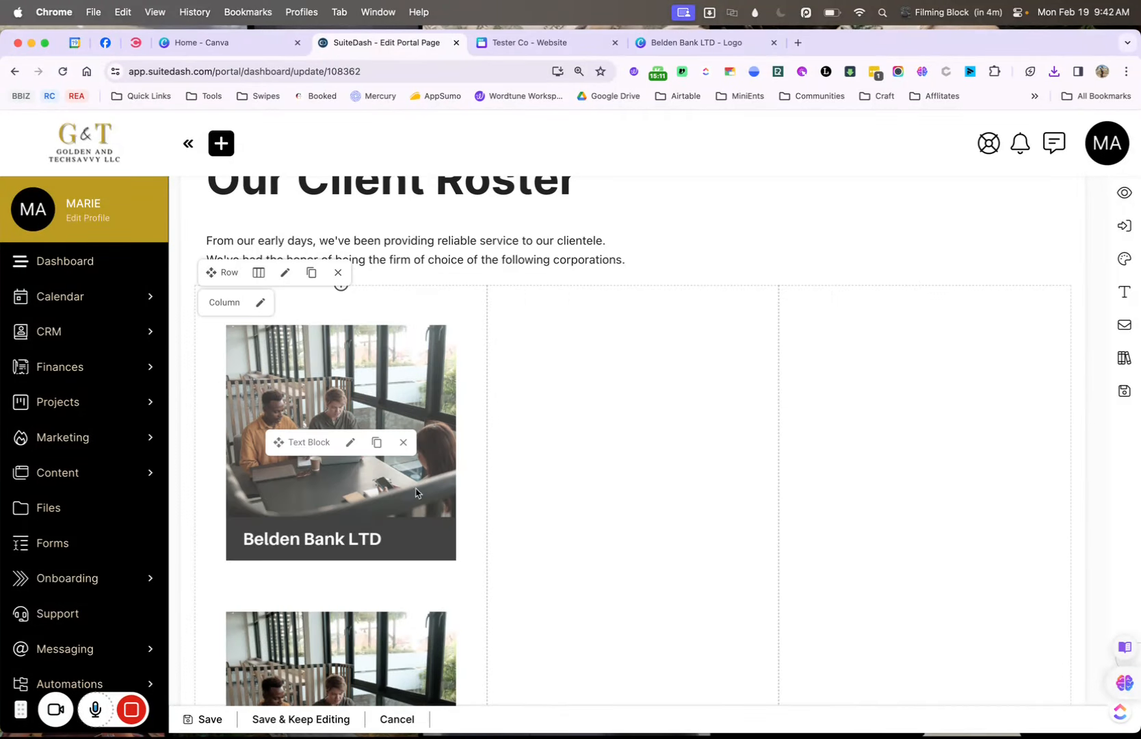
Make another copy of the Belden Bank LTD image block and try to move a copy into the second column.
left_click_drag(375, 442, 569, 426)
scroll(368, 461, "down", 7)
scroll(369, 460, "up", 7)
left_click(378, 417)
left_click_drag(310, 416, 739, 430)
scroll(384, 548, "down", 2)
left_click_drag(282, 611, 742, 462)
scroll(741, 461, "up", 3)
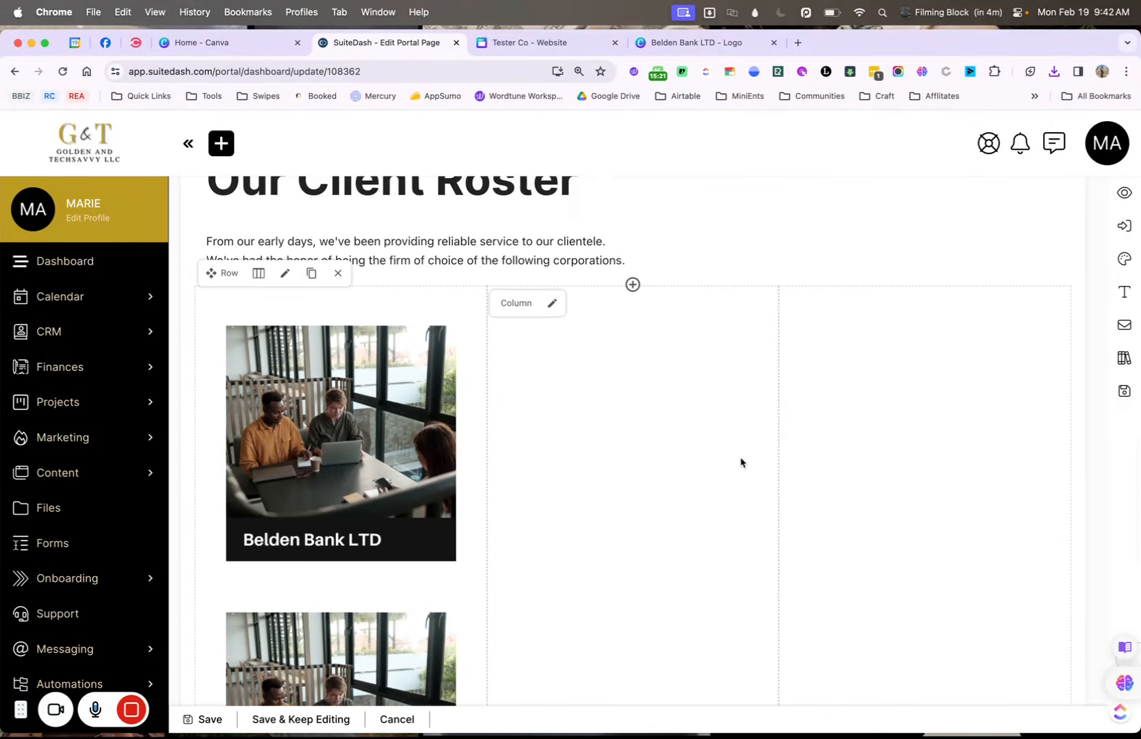
Move the image block copies into the second and third columns and place the middle column's empty space above its image.
left_click_drag(279, 448, 633, 431)
scroll(368, 496, "down", 3)
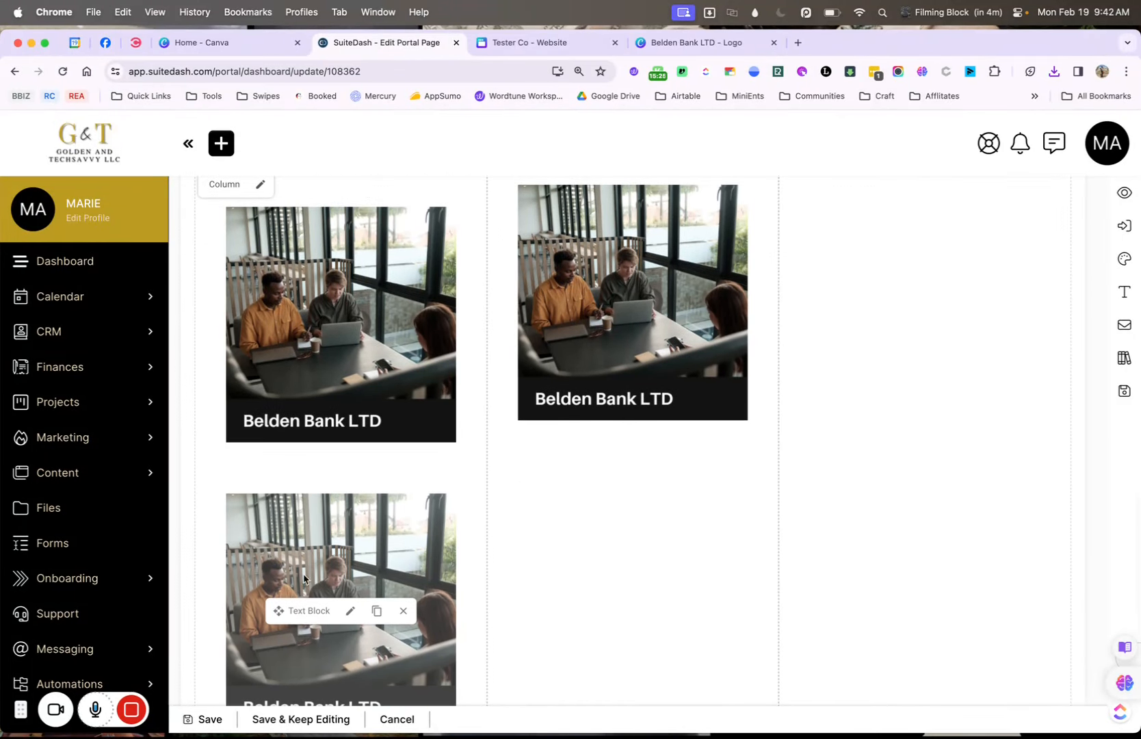
left_click_drag(950, 128, 850, 190)
scroll(935, 321, "up", 3)
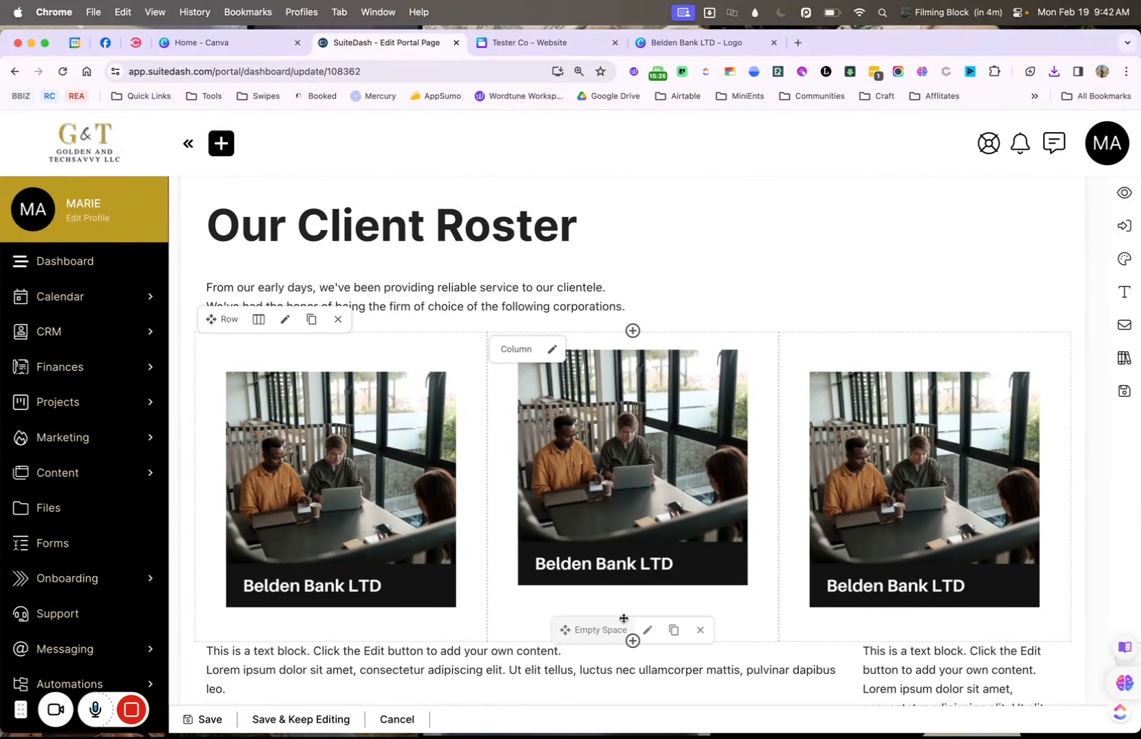
left_click_drag(623, 624, 624, 411)
scroll(897, 283, "up", 5)
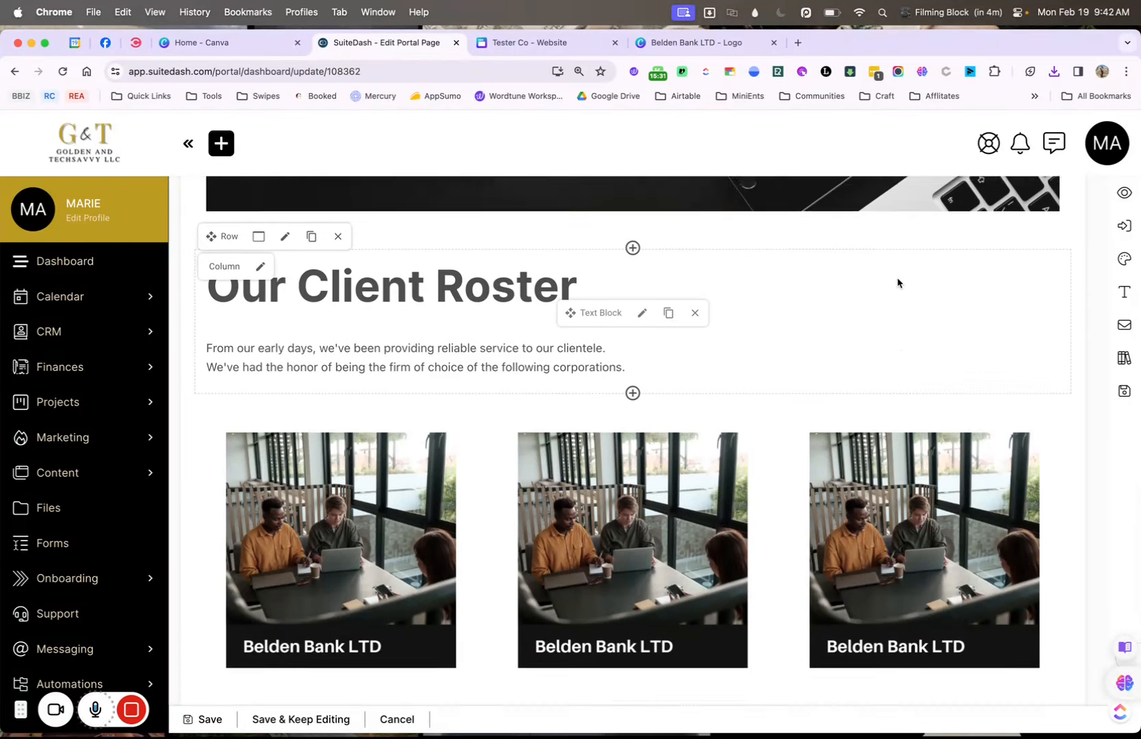
Review the portal page from the Tester Co banner through the client roster images to the remaining placeholder row.
scroll(753, 499, "up", 6)
scroll(696, 542, "down", 5)
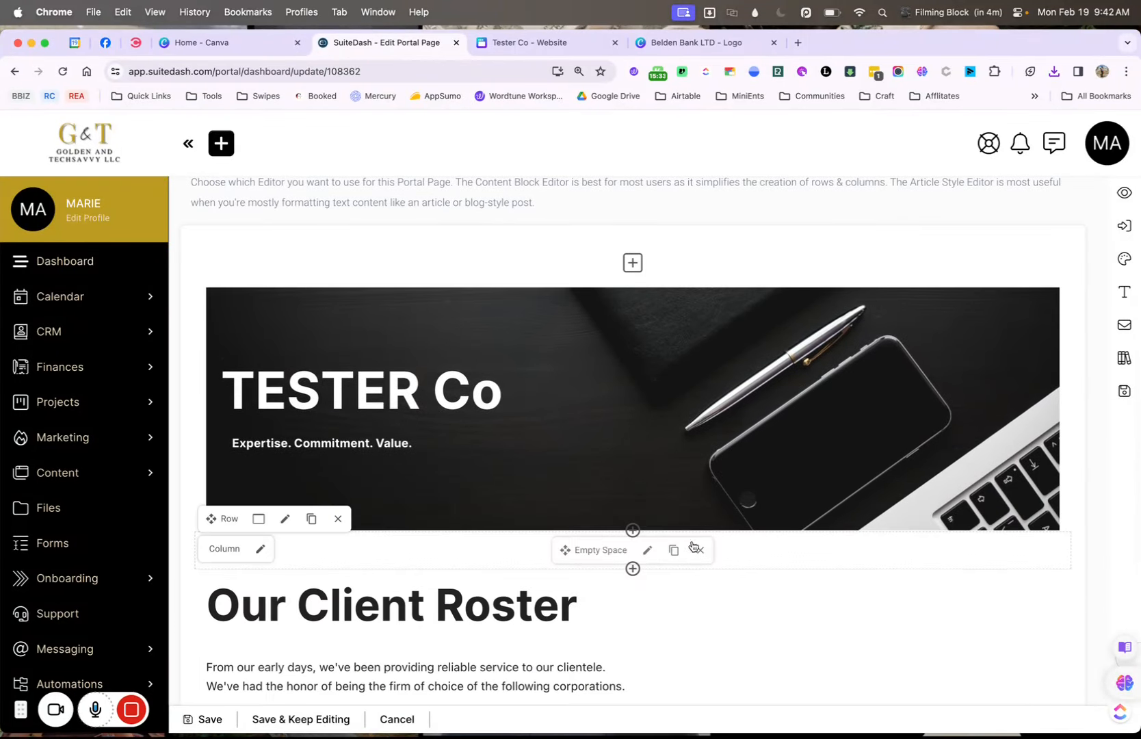
left_click_drag(368, 402, 282, 404)
scroll(282, 407, "down", 2)
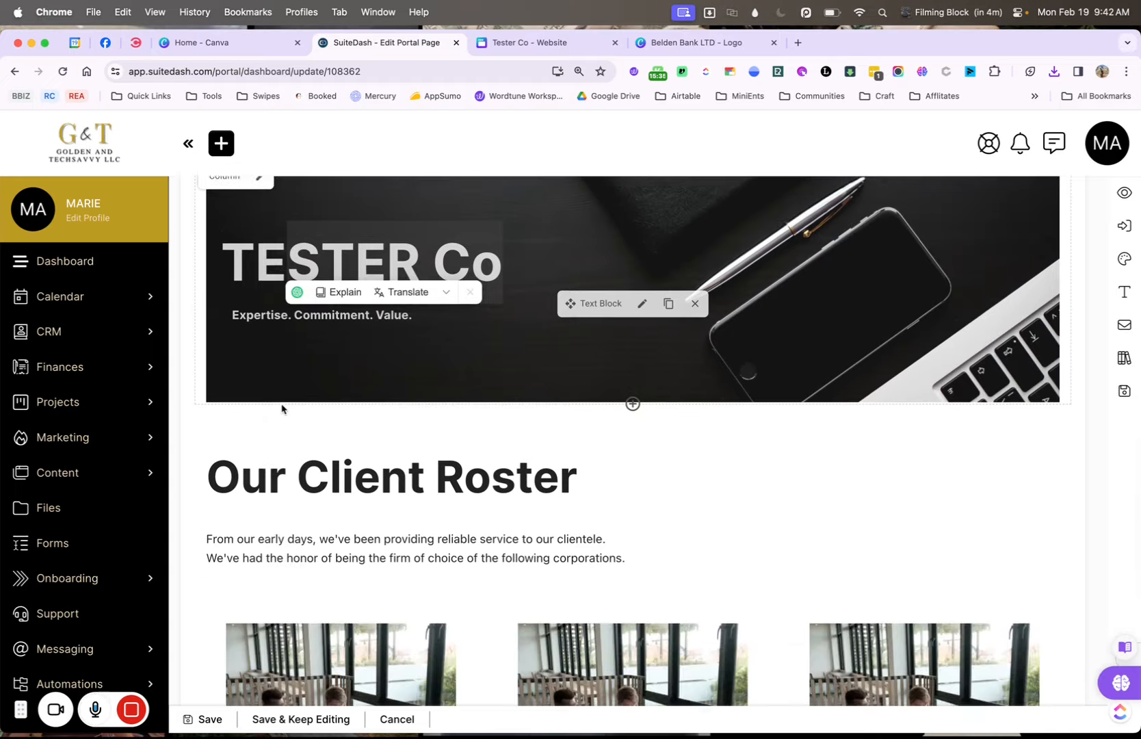
left_click(383, 306)
scroll(307, 301, "down", 4)
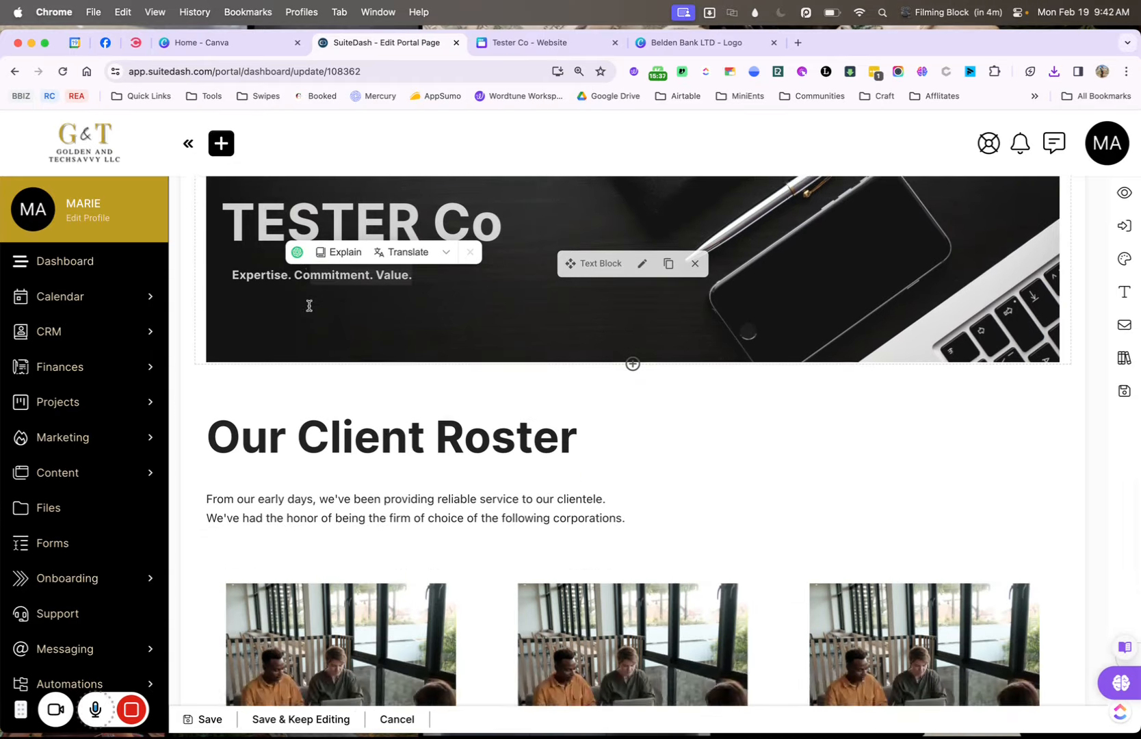
triple_click(535, 323)
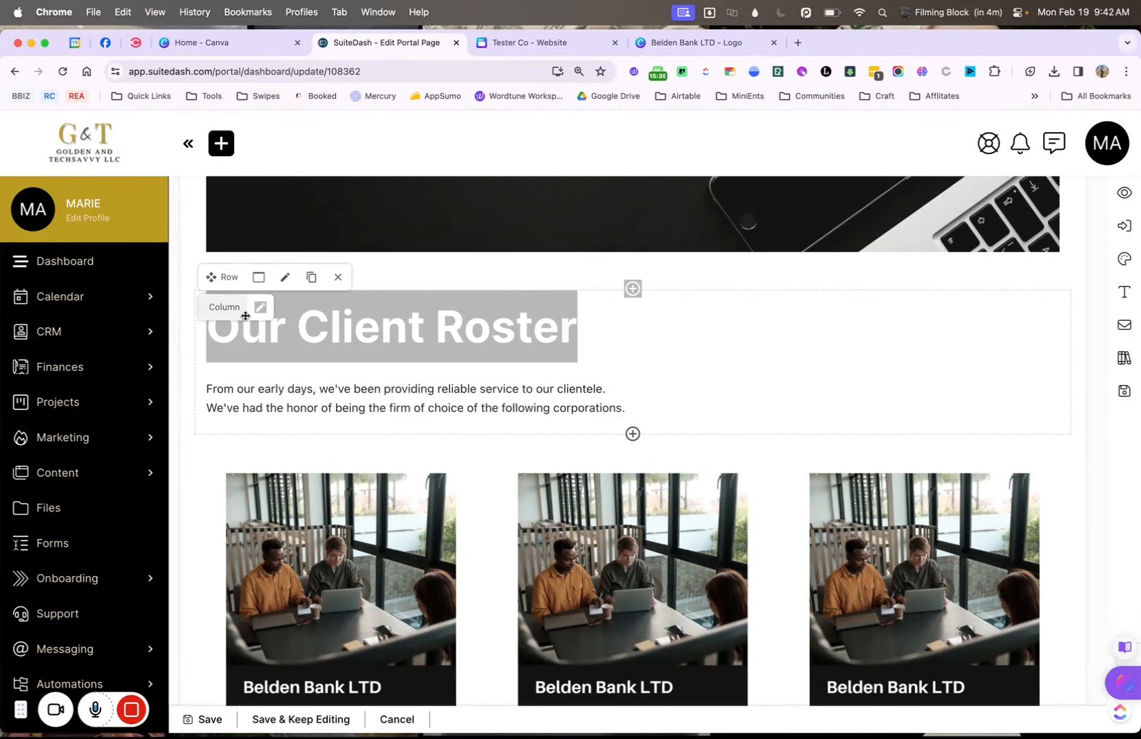
scroll(438, 424, "down", 5)
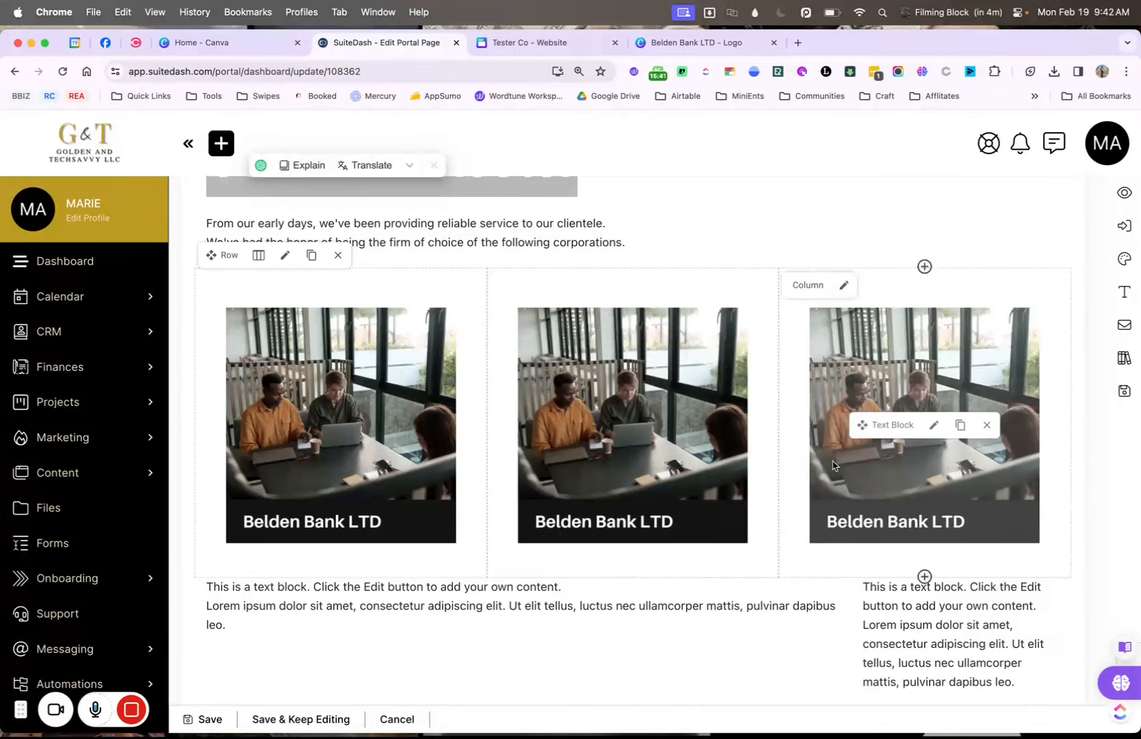
scroll(726, 482, "down", 4)
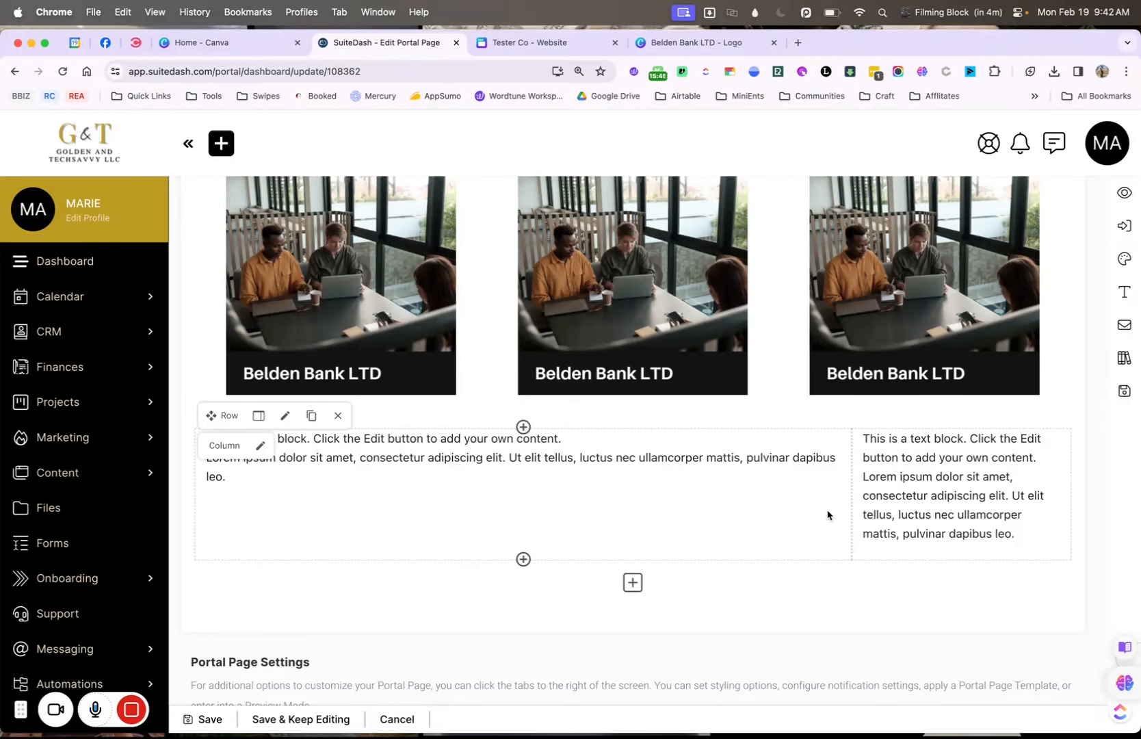
Switch to the Tester Co design in Canva and download only page 4 as a PNG named Tester Co (2).
left_click(607, 48)
scroll(637, 499, "down", 5)
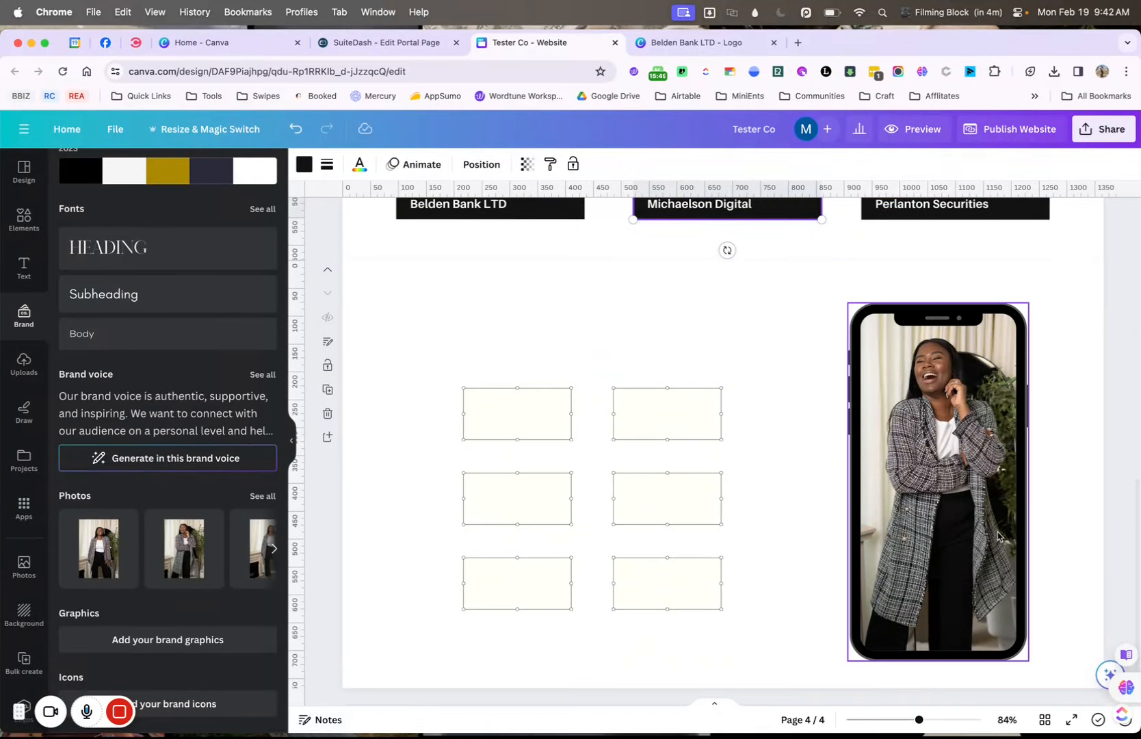
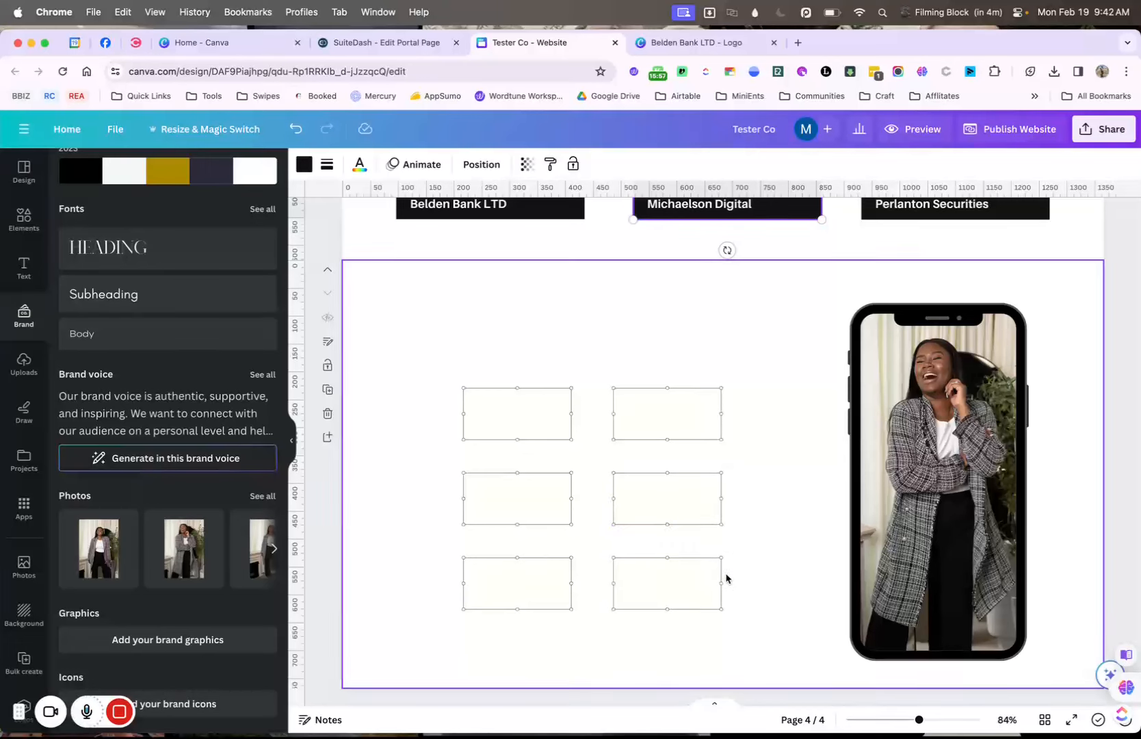
left_click(779, 540)
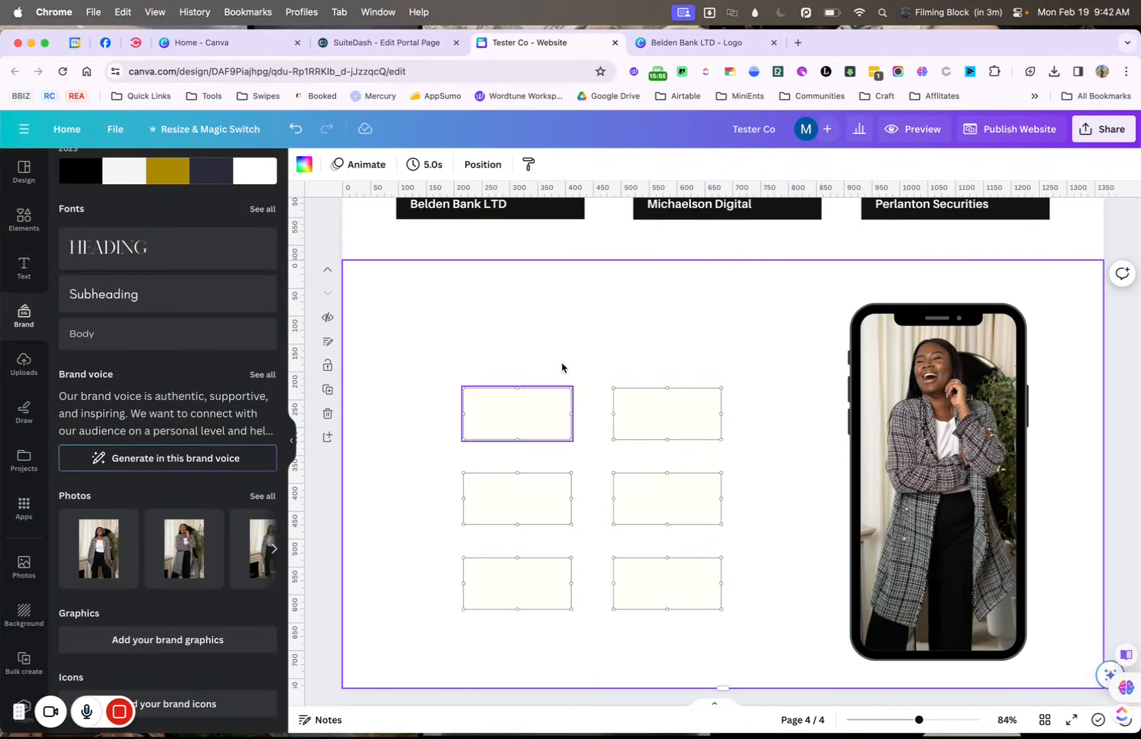
left_click(1101, 141)
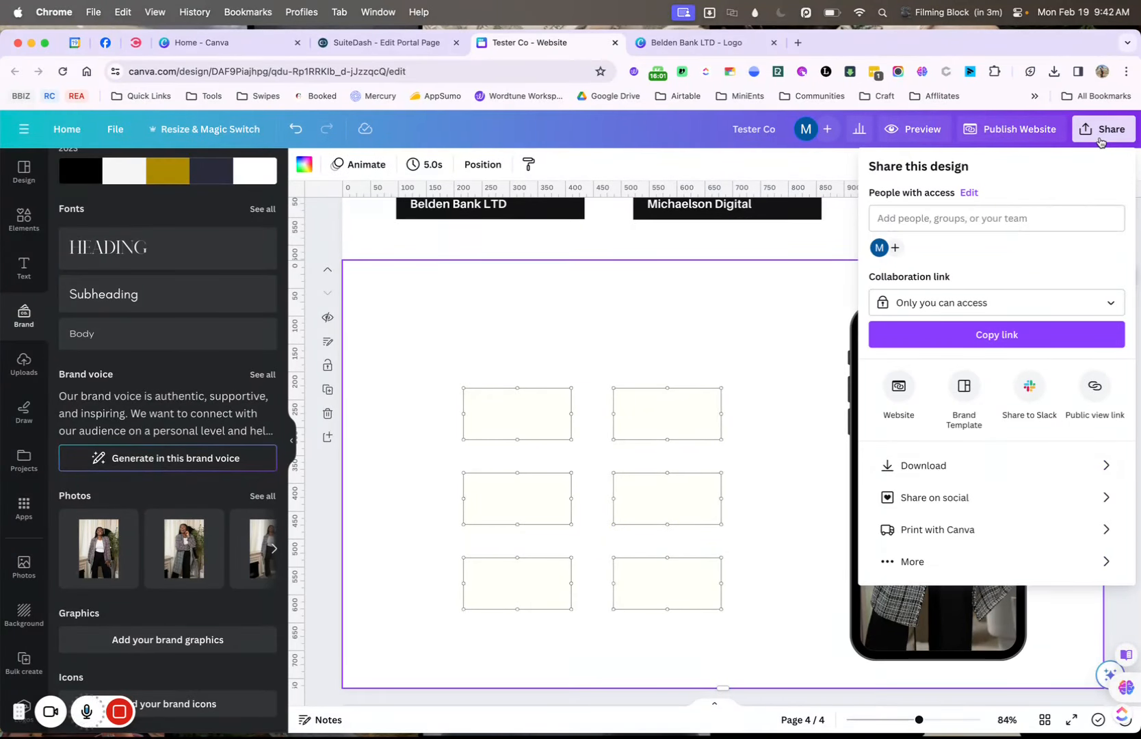
left_click(945, 467)
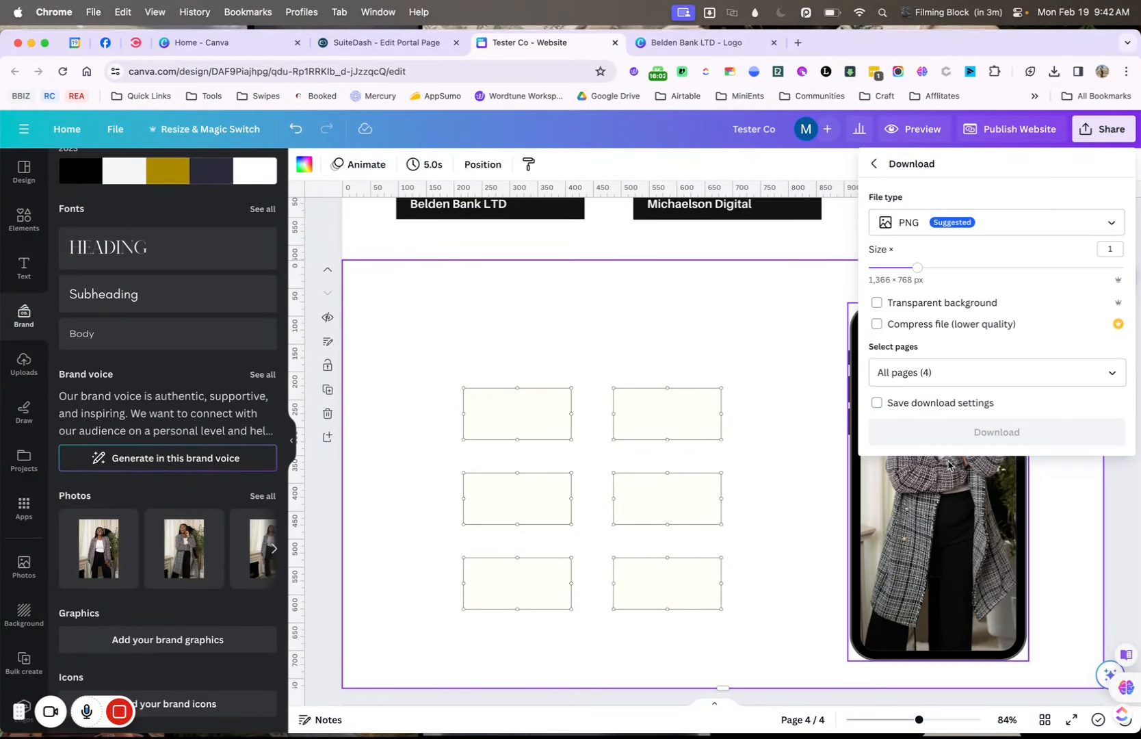
left_click(930, 375)
left_click(926, 413)
scroll(930, 507, "down", 2)
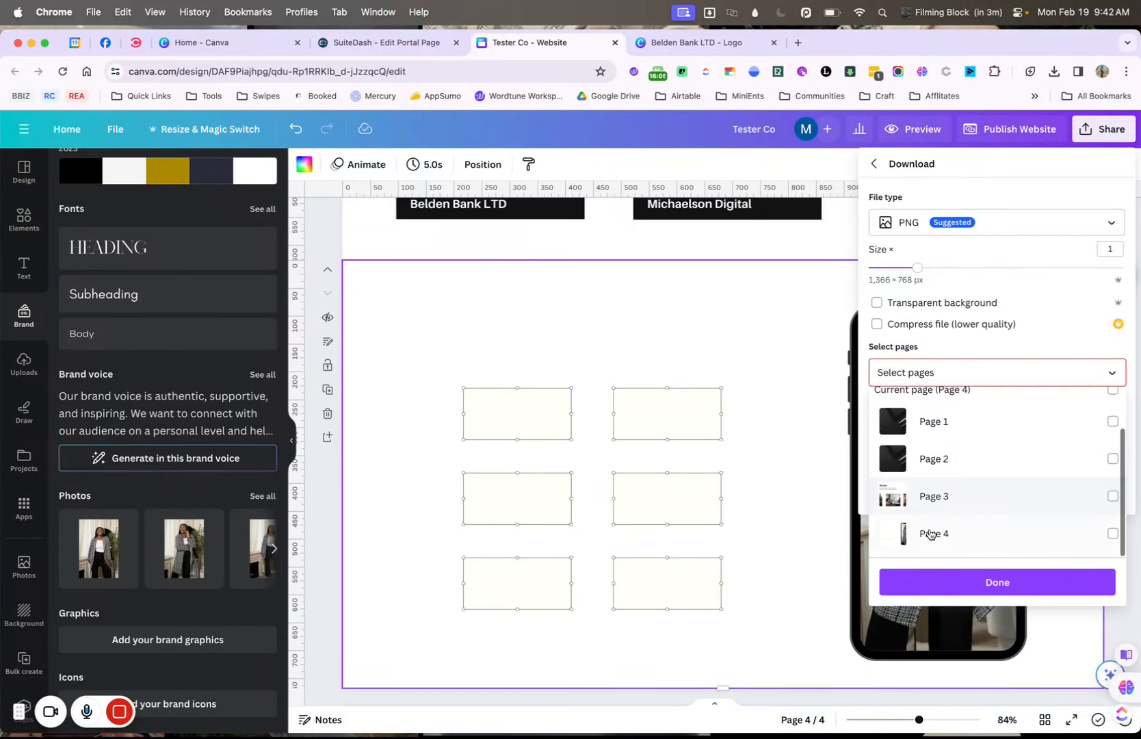
left_click(930, 534)
left_click(932, 582)
left_click(941, 440)
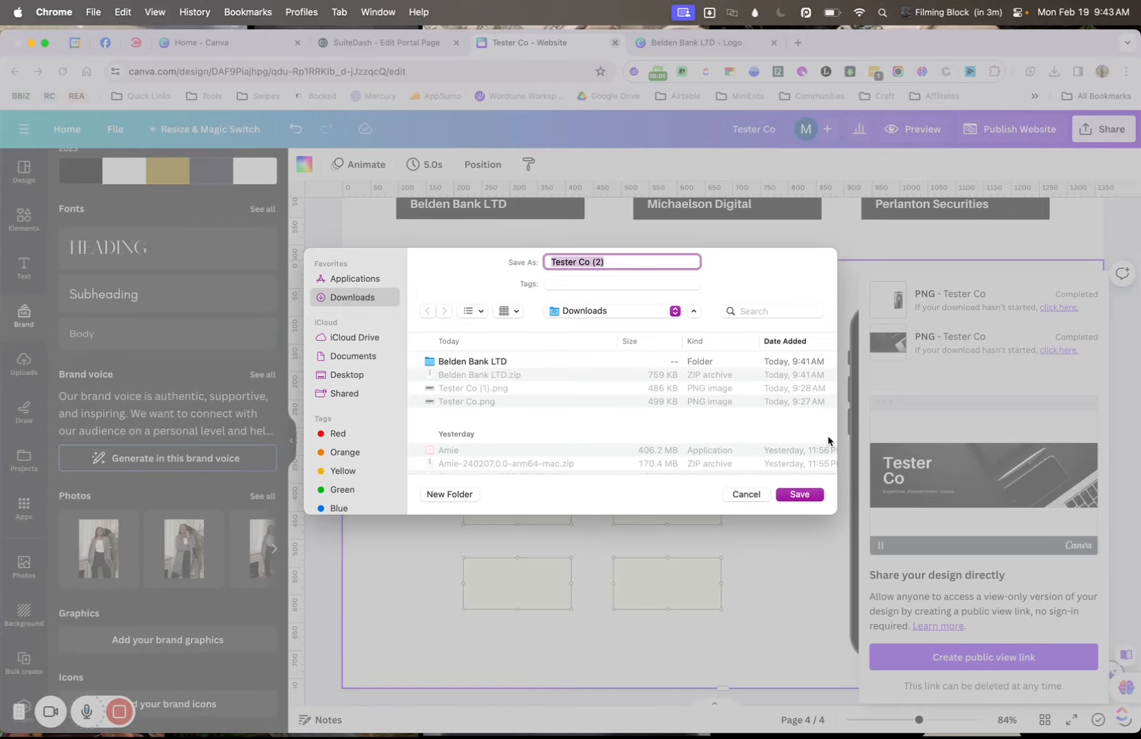
key("Return")
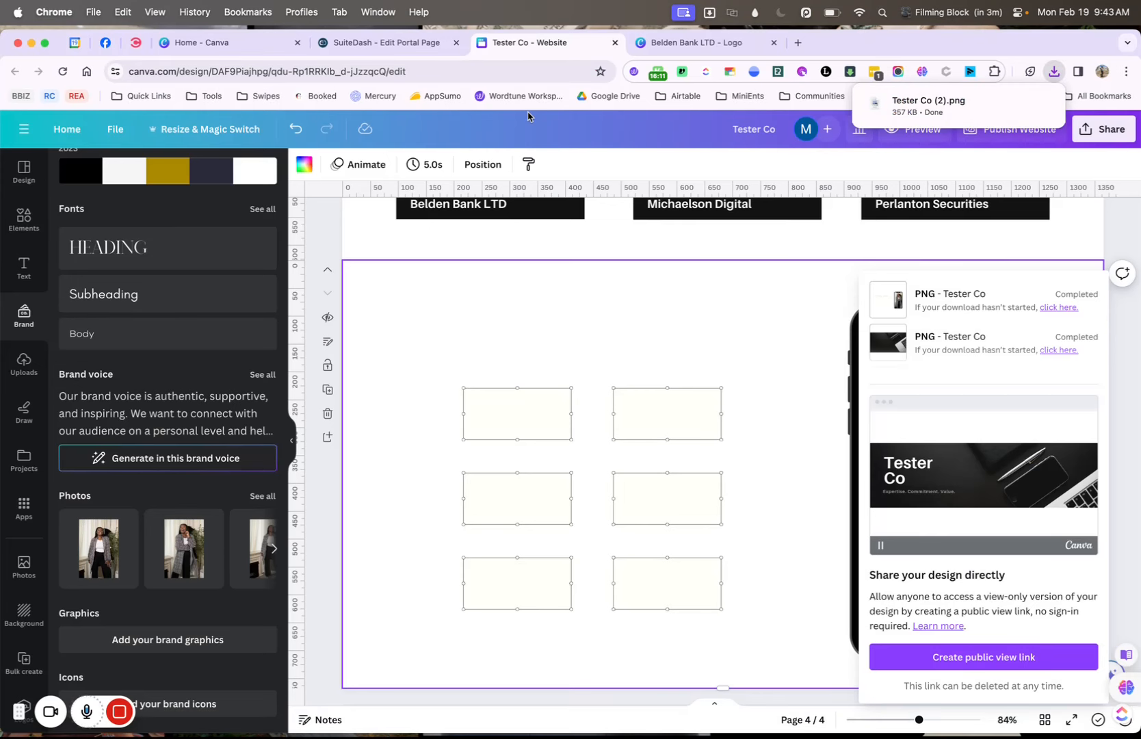
Return to the SuiteDash portal page and add a one-column row below the two-column placeholder row.
left_click(430, 53)
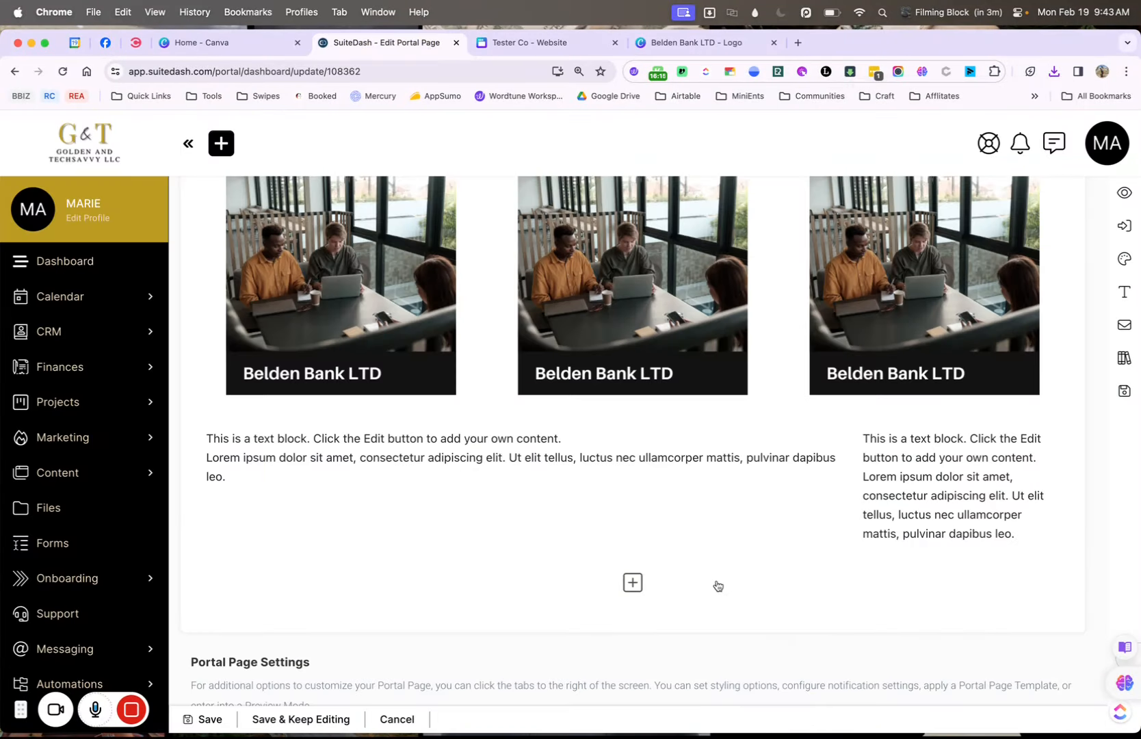
left_click(630, 583)
left_click(454, 241)
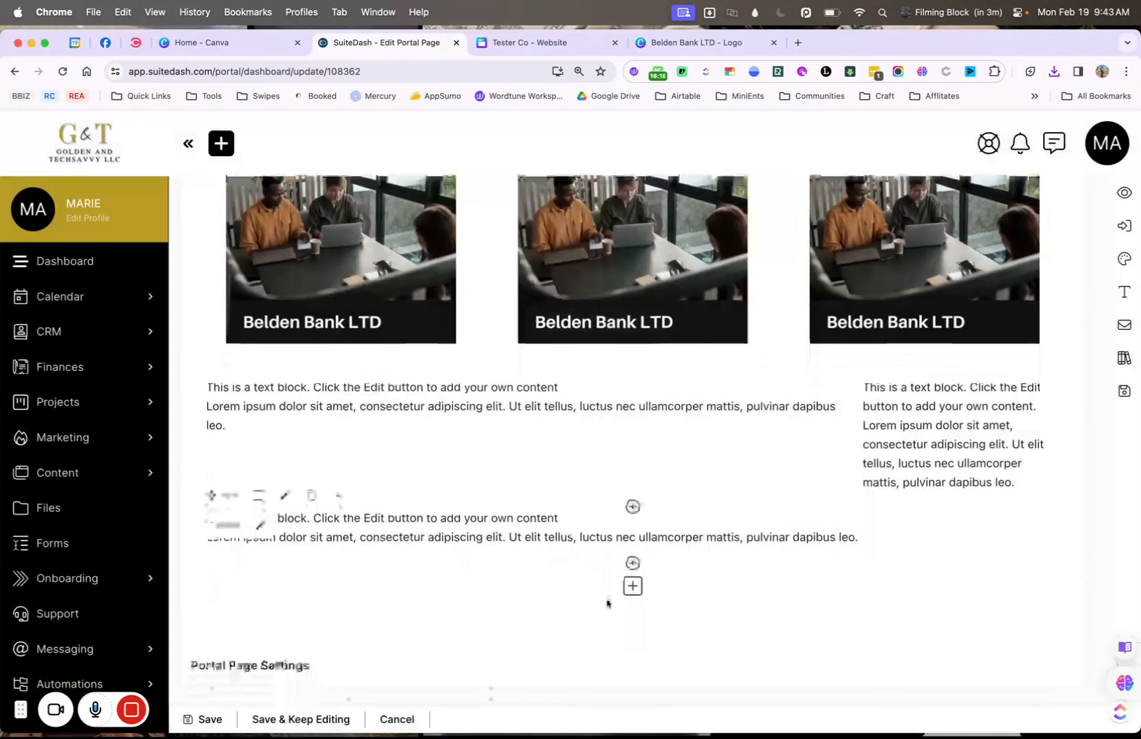
Replace the new row's placeholder text with the downloaded Tester Co (2).png image.
left_click(646, 512)
left_click(514, 285)
left_click(338, 340)
key("super+a")
key("BackSpace")
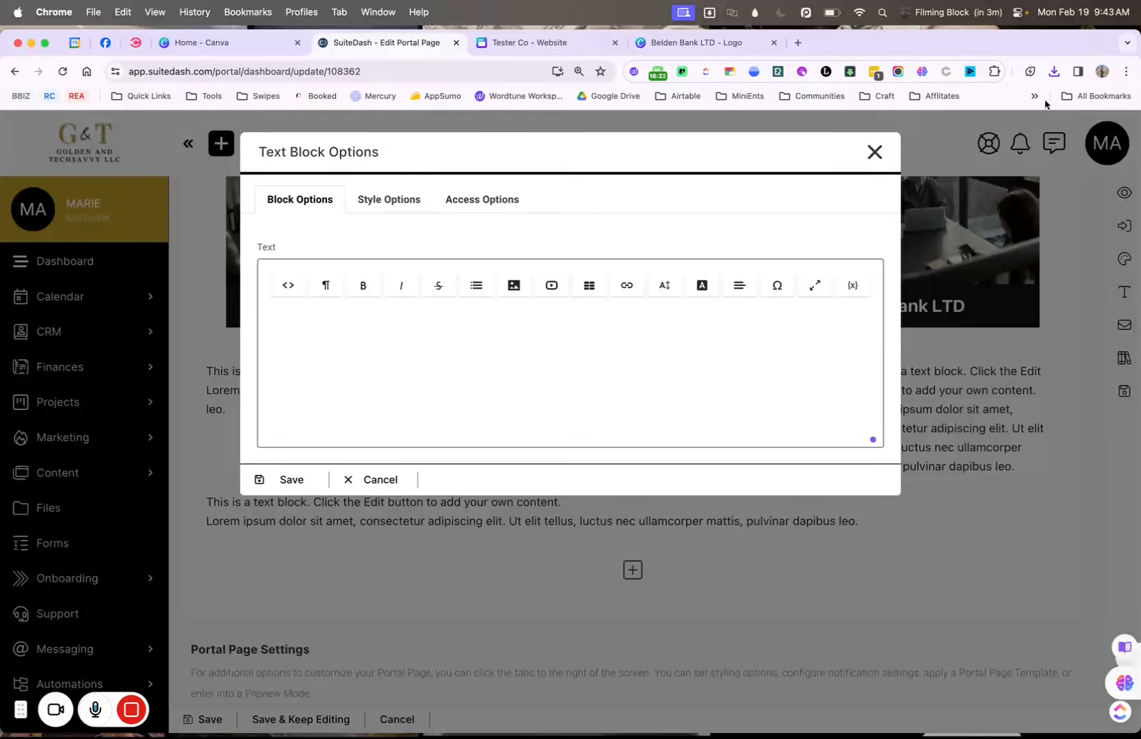
left_click(1050, 75)
left_click_drag(941, 126, 657, 355)
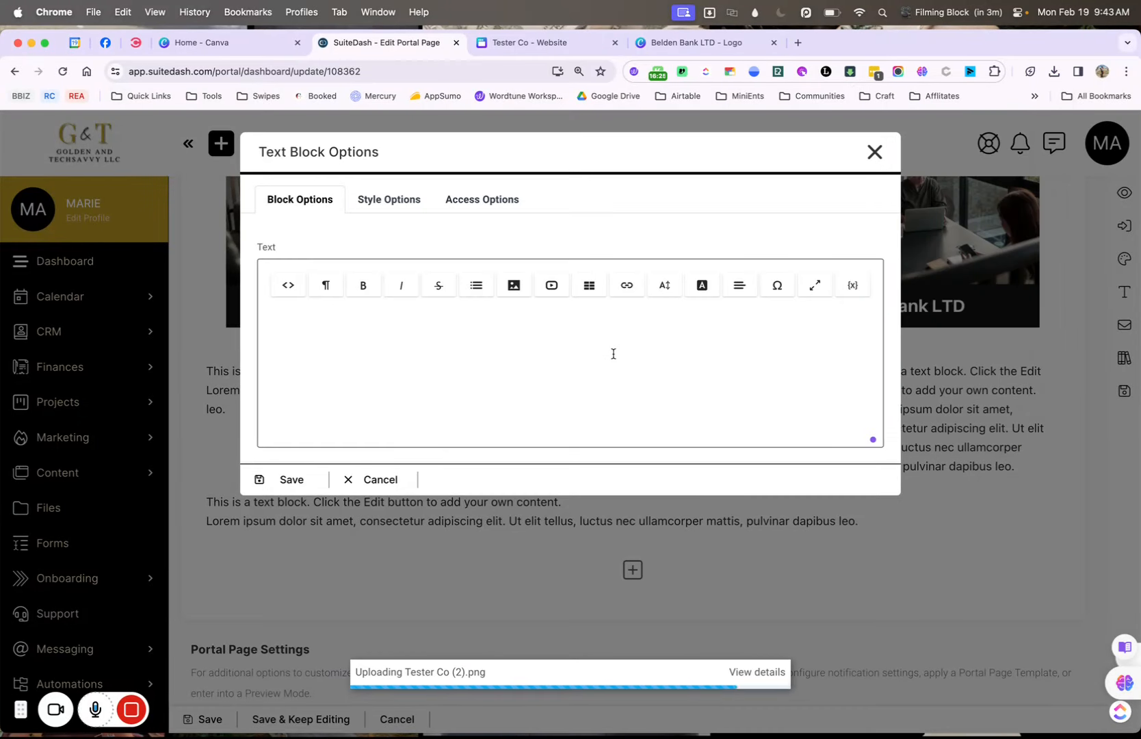
left_click(500, 528)
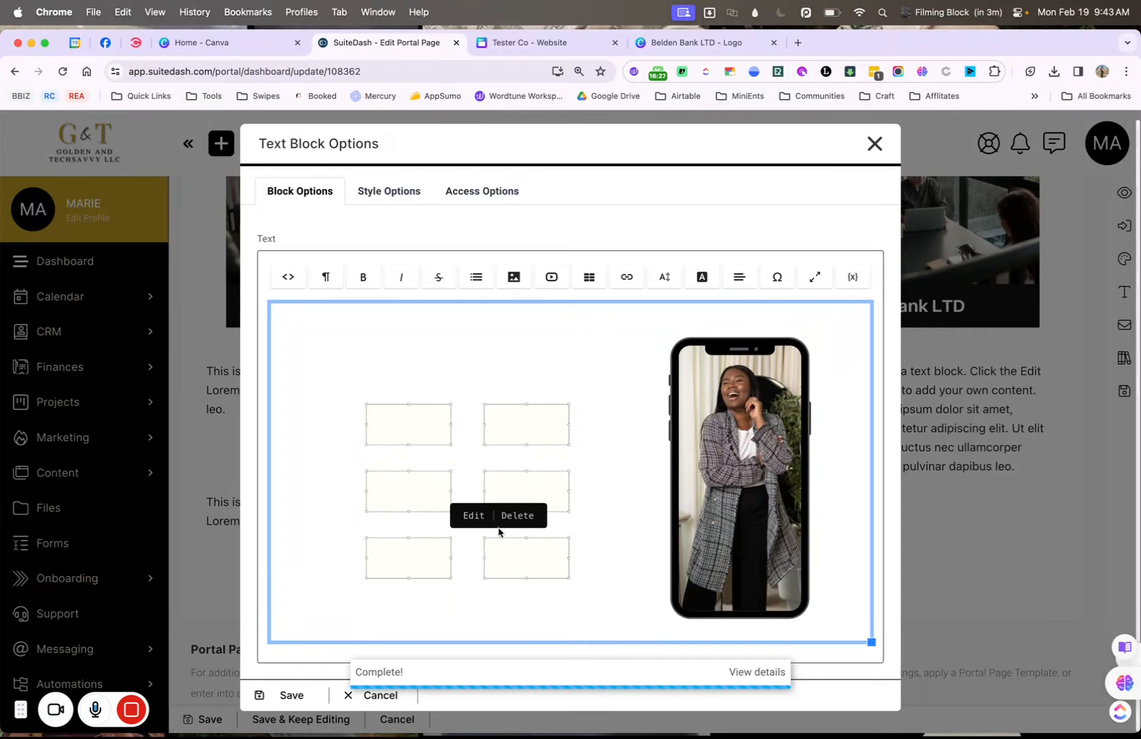
Set the inserted image's position to Center with full width enabled, save the text block and check it on the page.
left_click(472, 515)
left_click(528, 403)
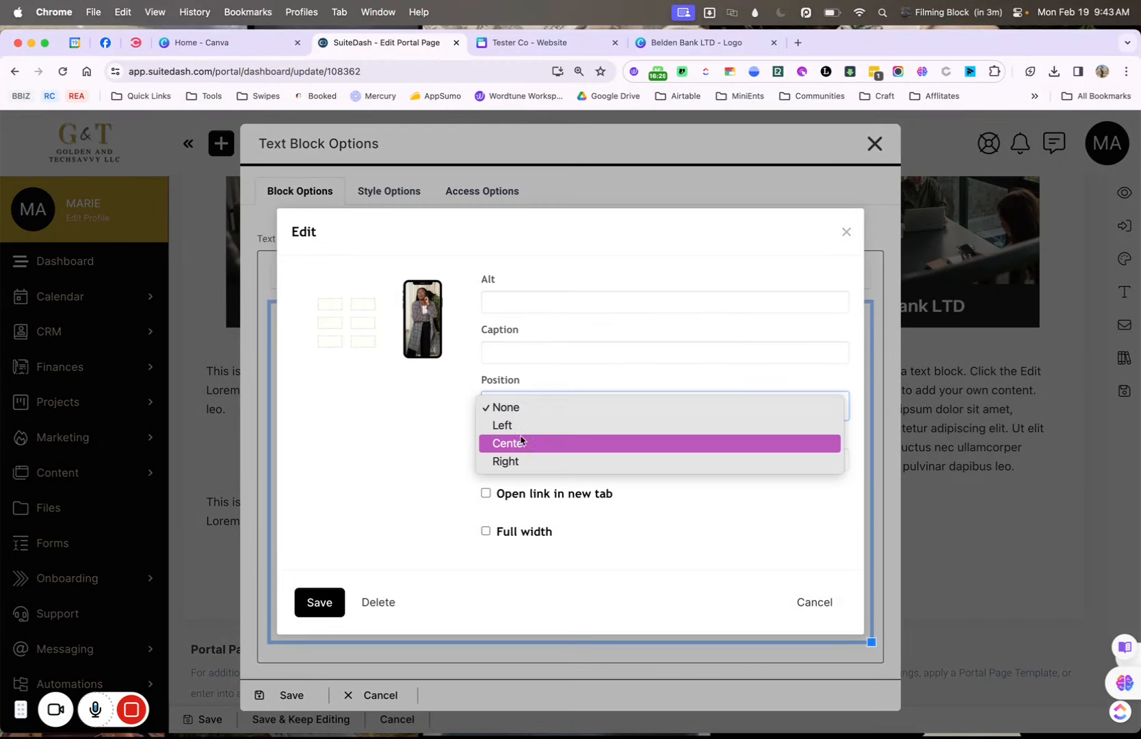
left_click(510, 441)
left_click(320, 602)
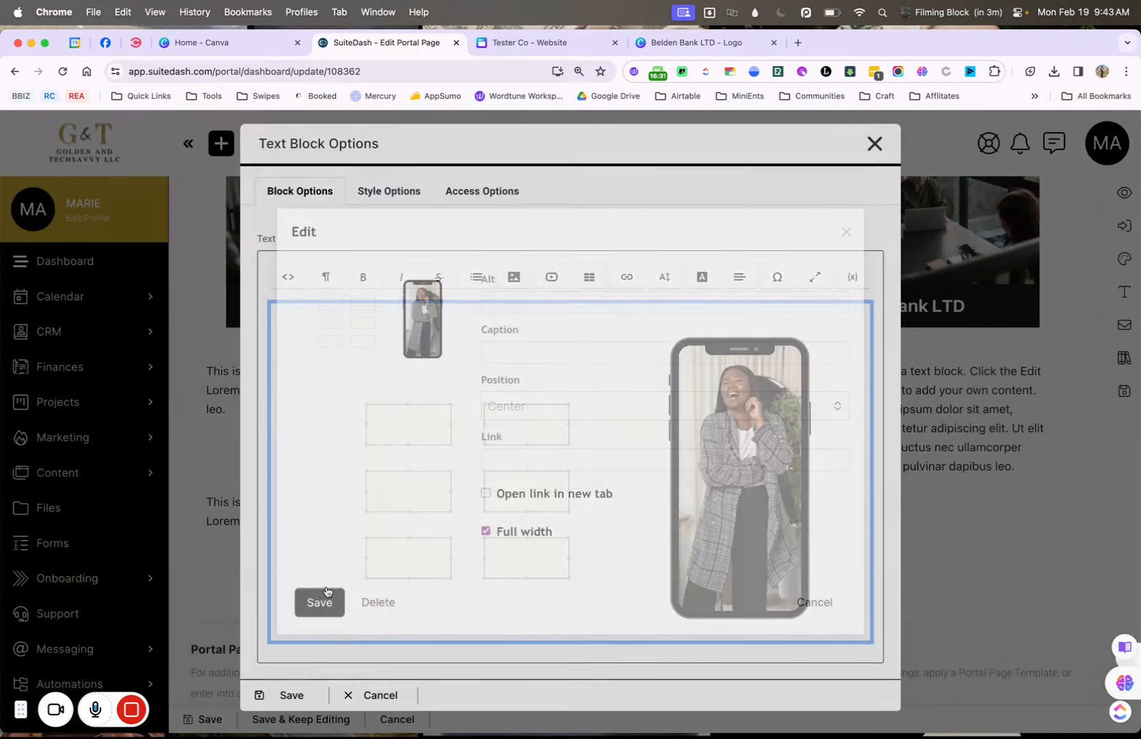
left_click(292, 695)
scroll(630, 502, "down", 2)
scroll(632, 503, "down", 2)
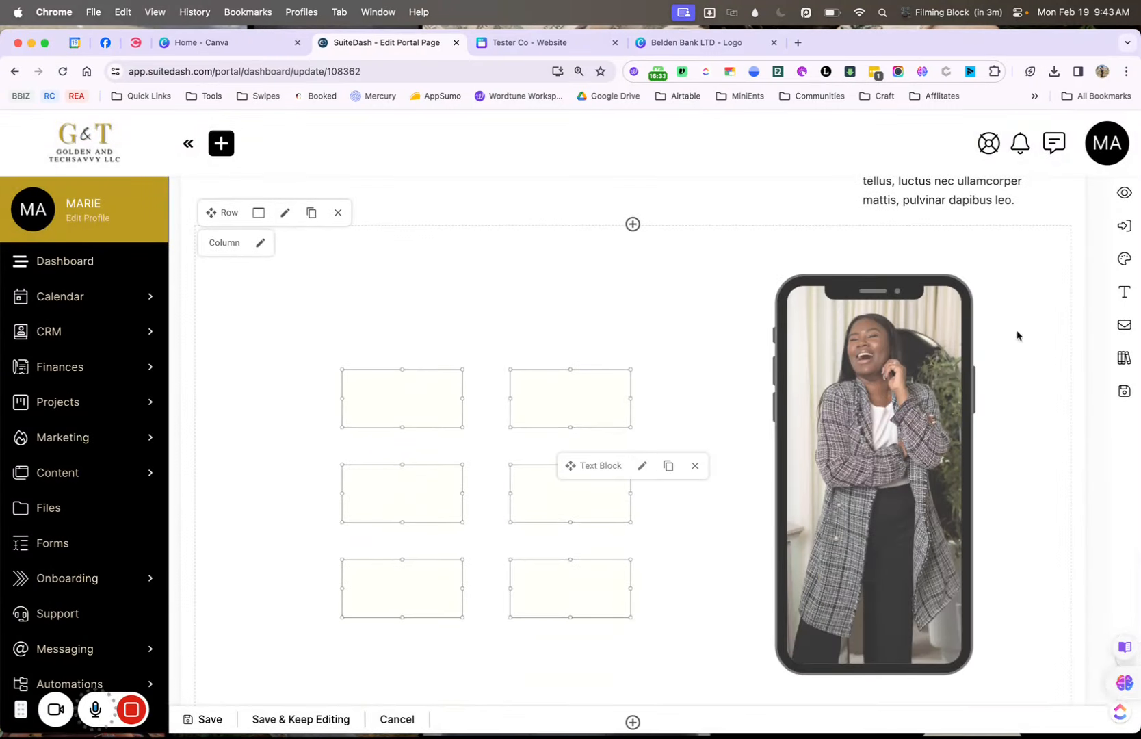
scroll(565, 435, "down", 1)
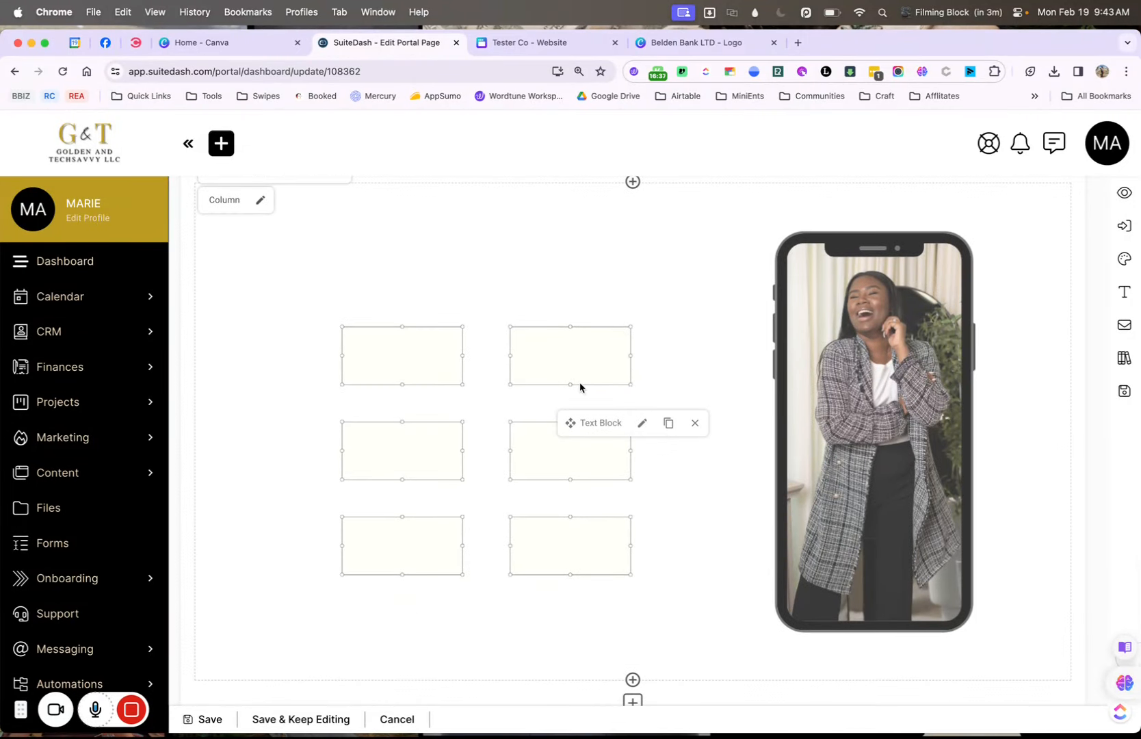
scroll(580, 387, "up", 4)
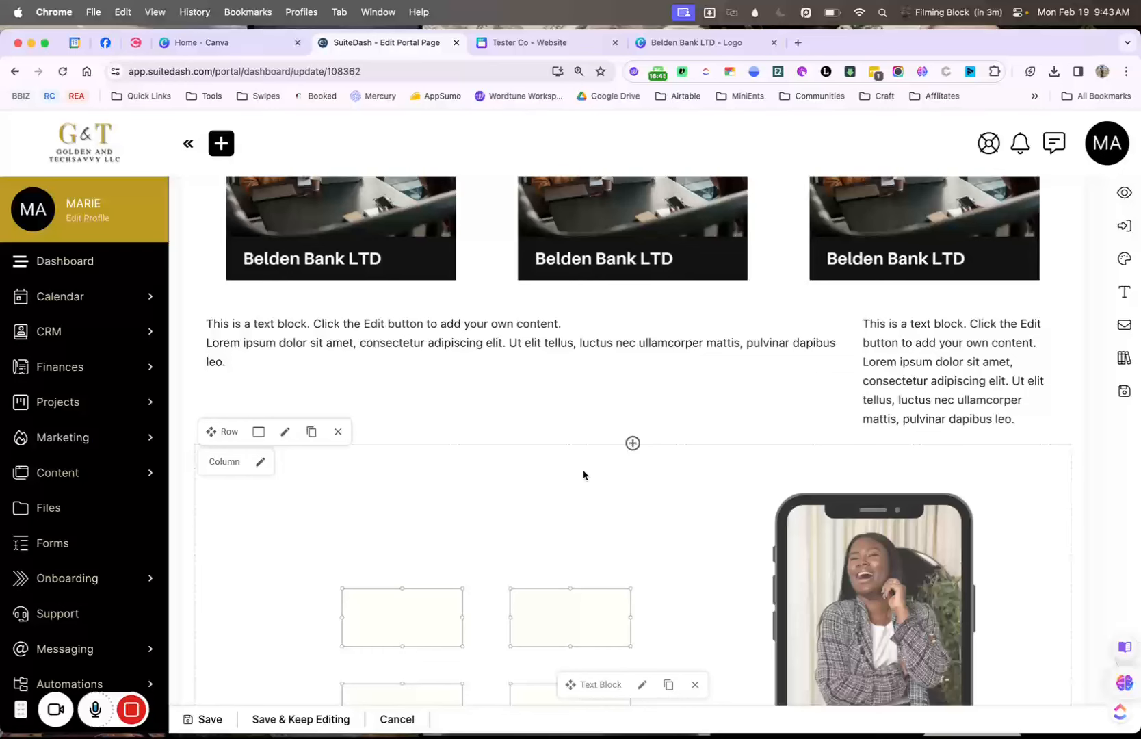
Switch to Finder and open Tester Co (2).png from the Downloads folder in Preview.
left_click(528, 52)
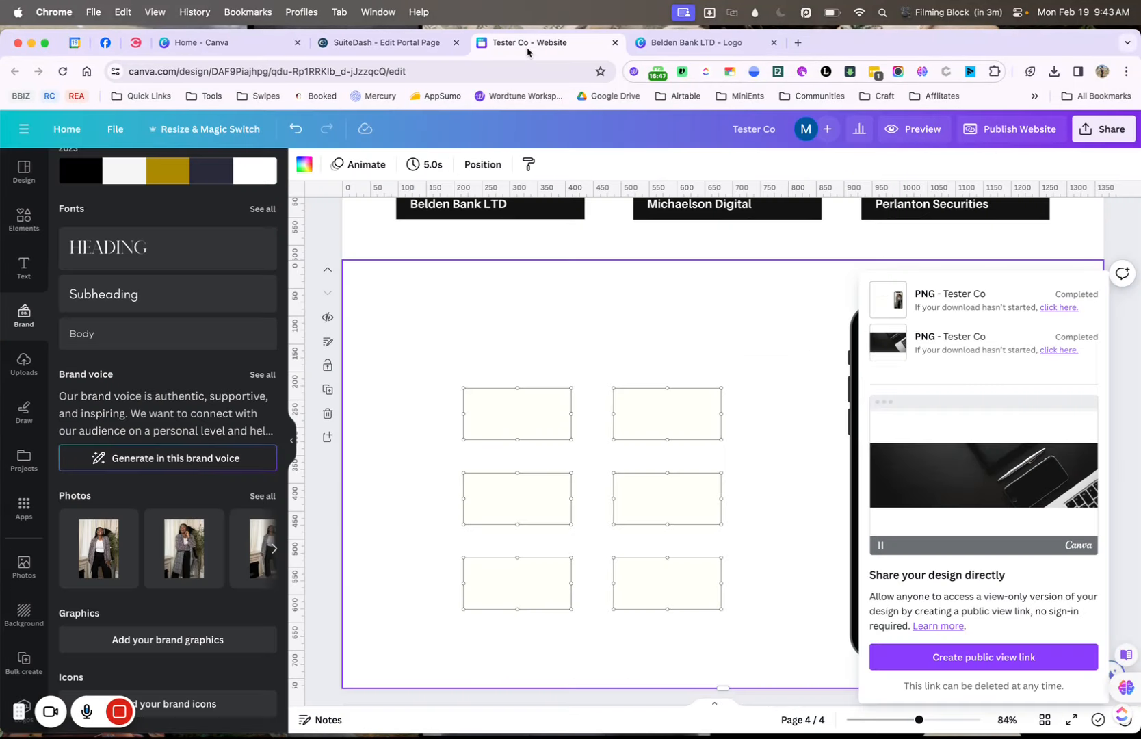
left_click(816, 358)
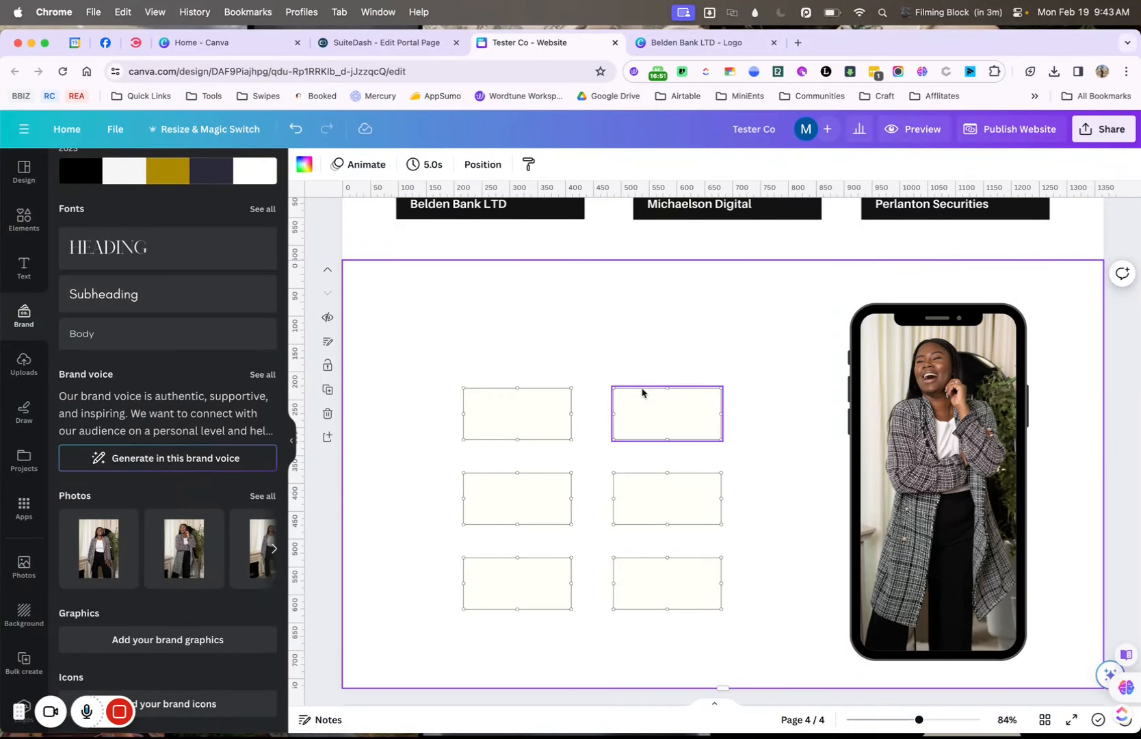
key("ctrl+Up")
left_click(798, 516)
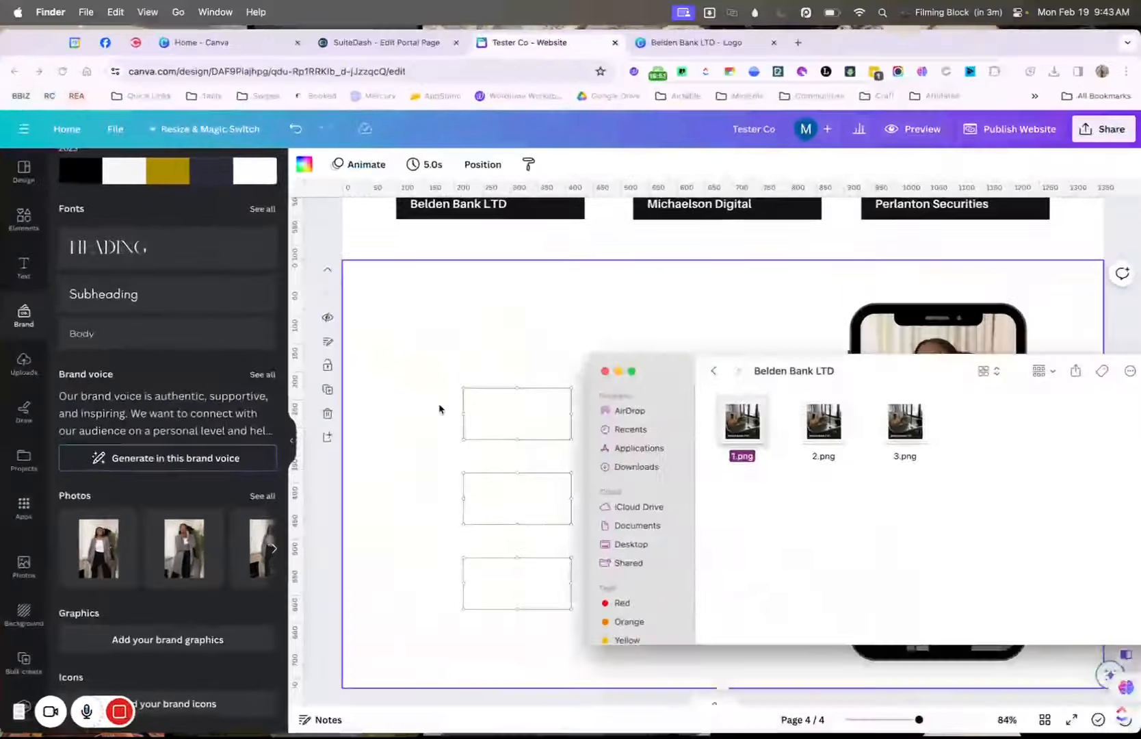
left_click(637, 467)
double_click(751, 430)
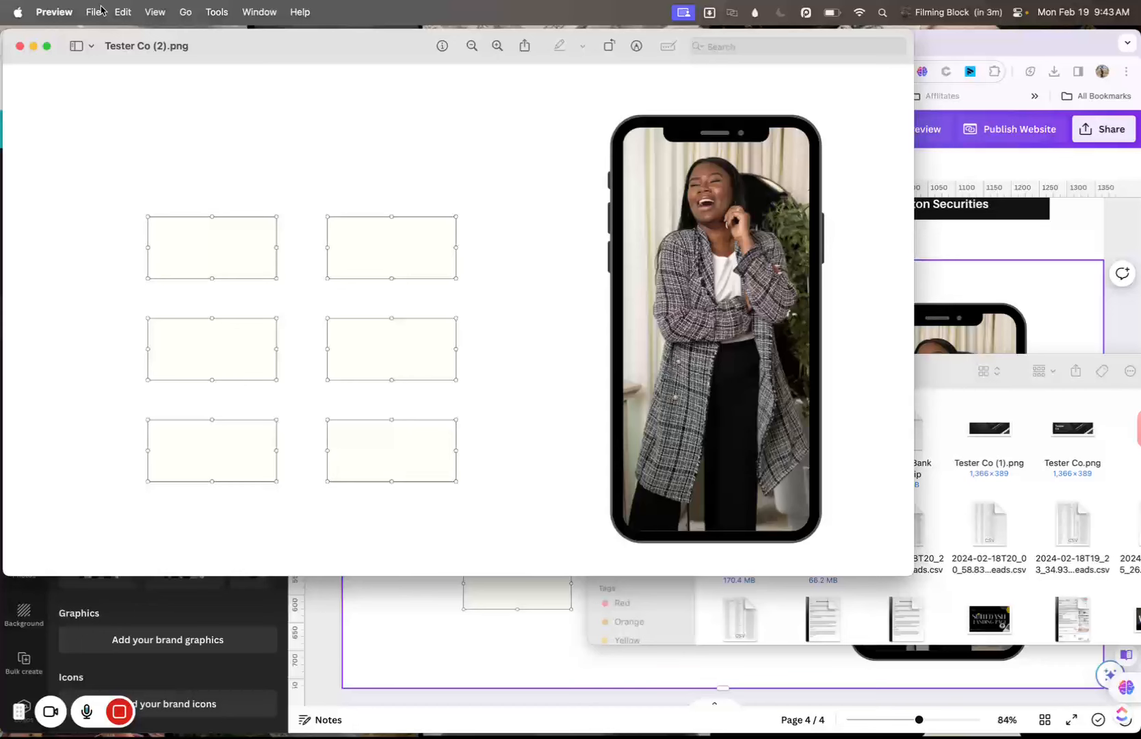
Crop the image to the phone mockup, an area of about 453 x 735, and copy the cropped image.
left_click(96, 12)
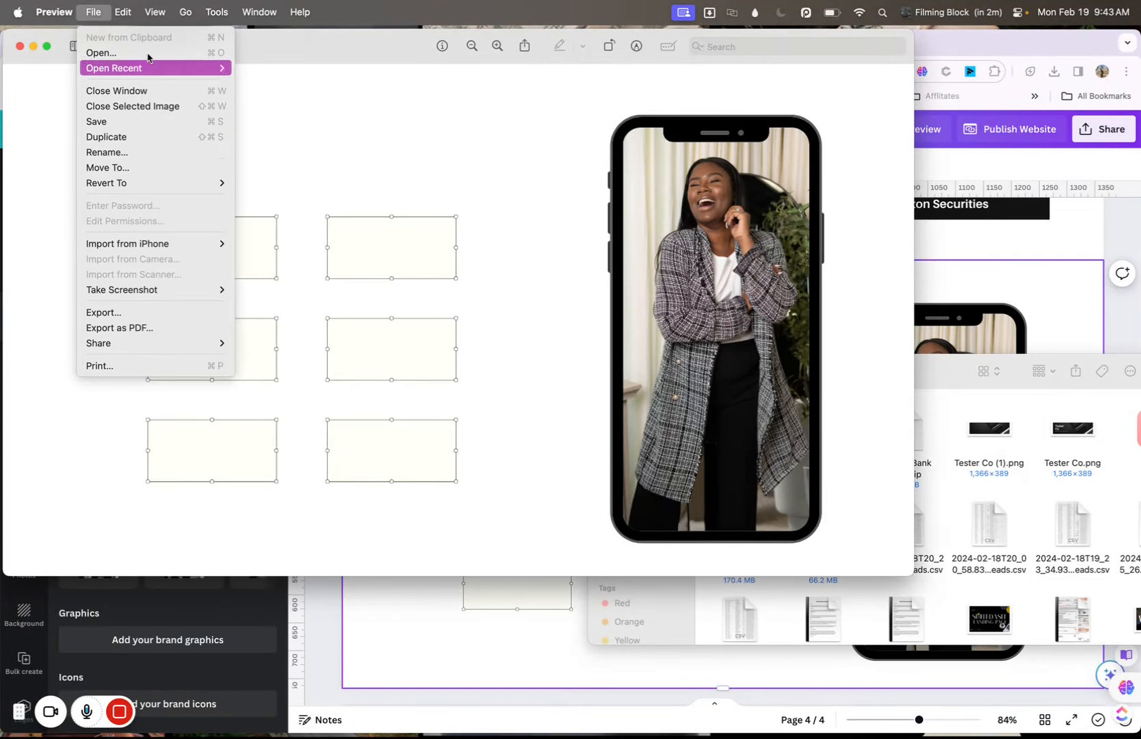
left_click(581, 91)
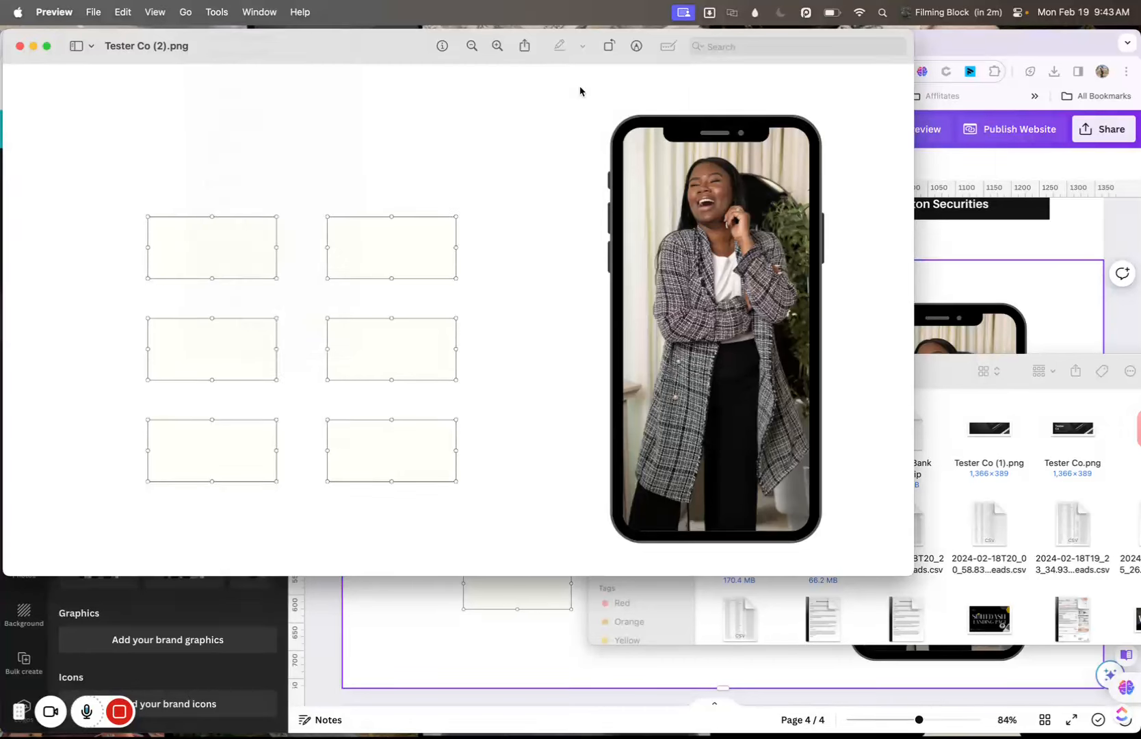
left_click_drag(630, 90, 865, 564)
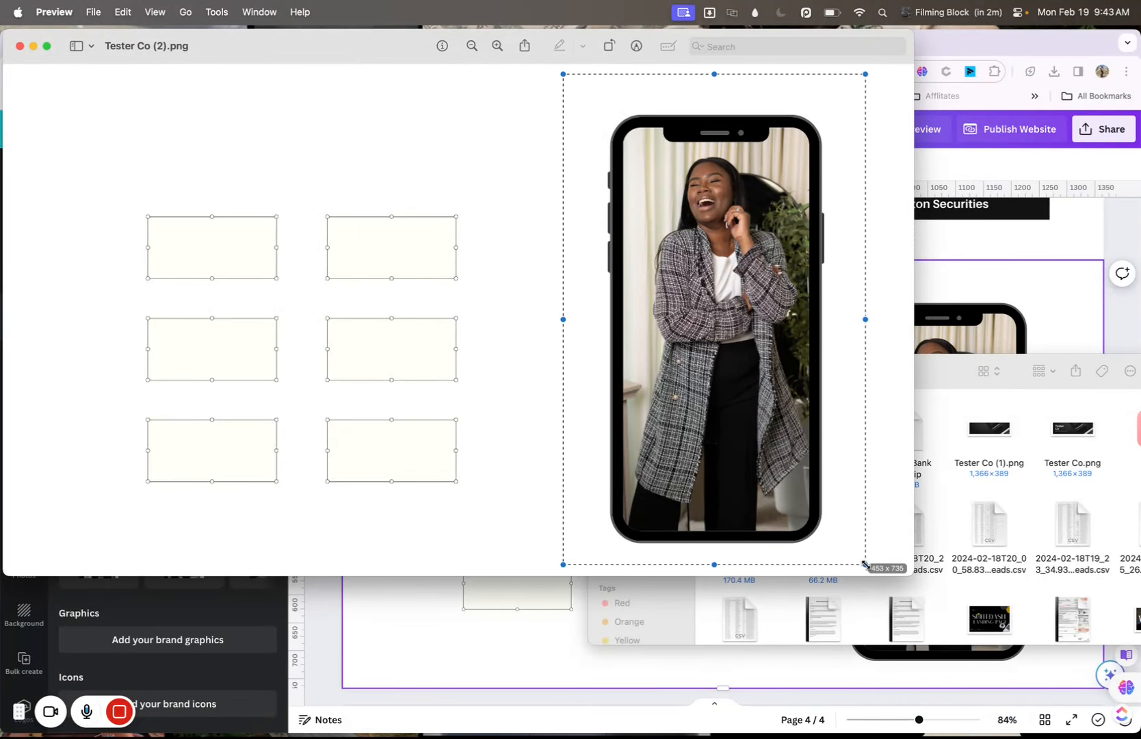
left_click(216, 12)
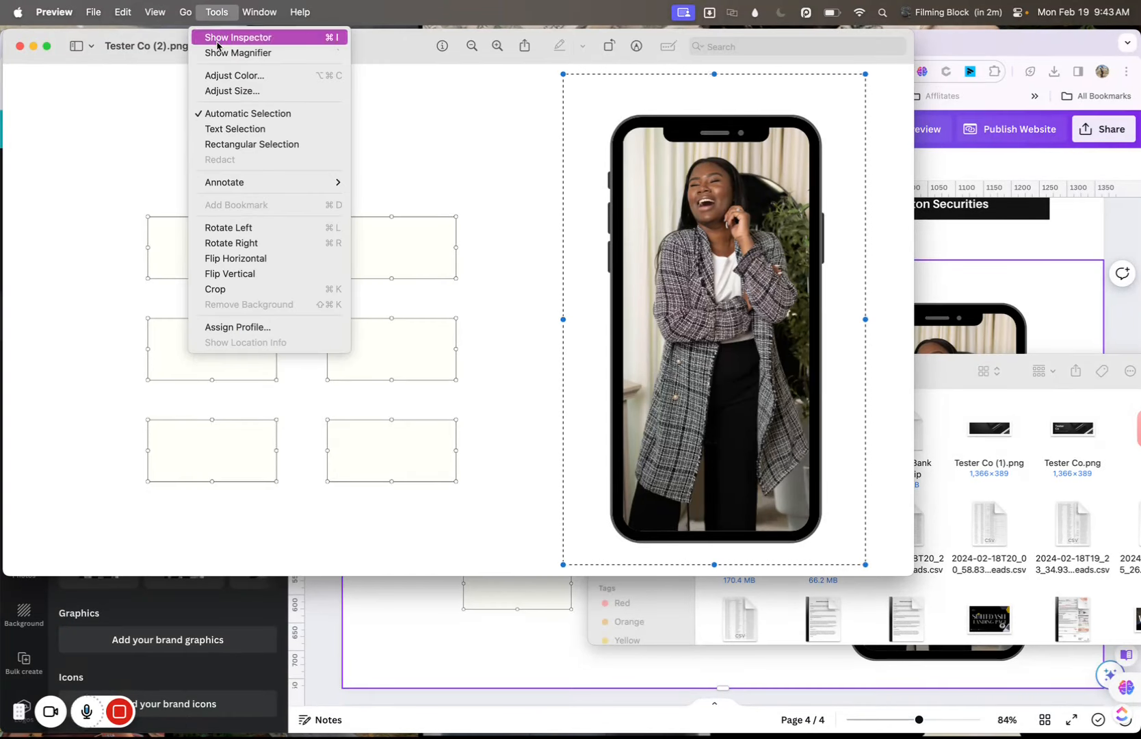
left_click(238, 288)
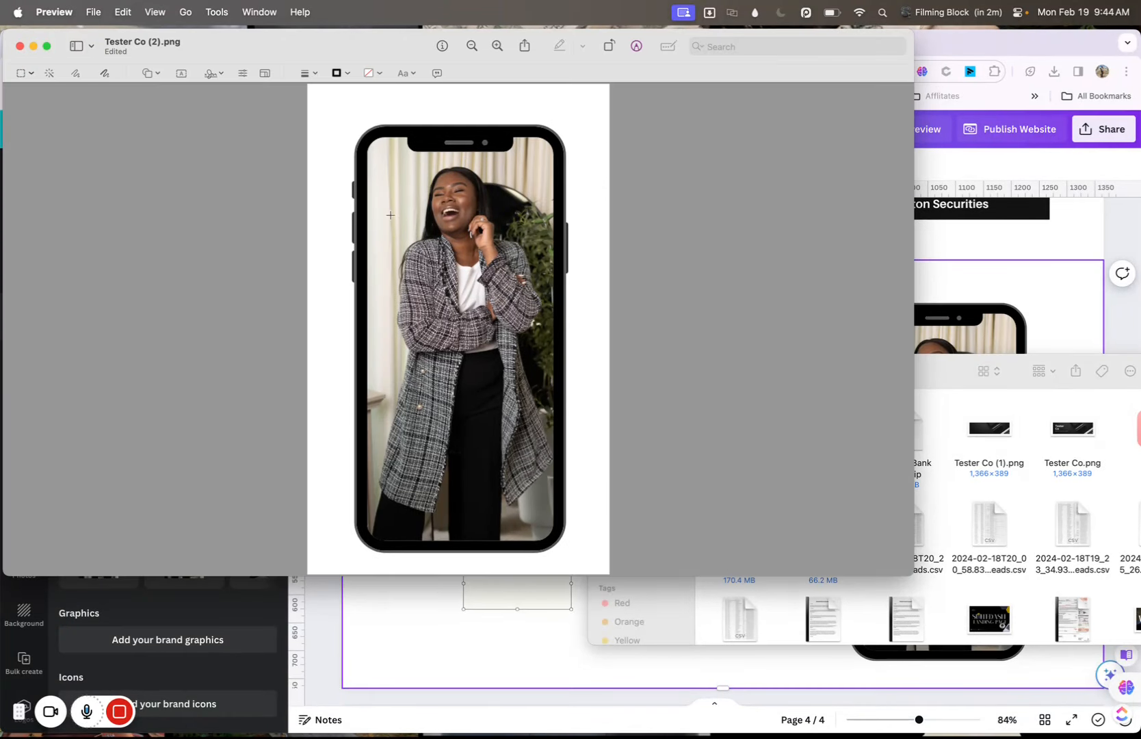
right_click(413, 206)
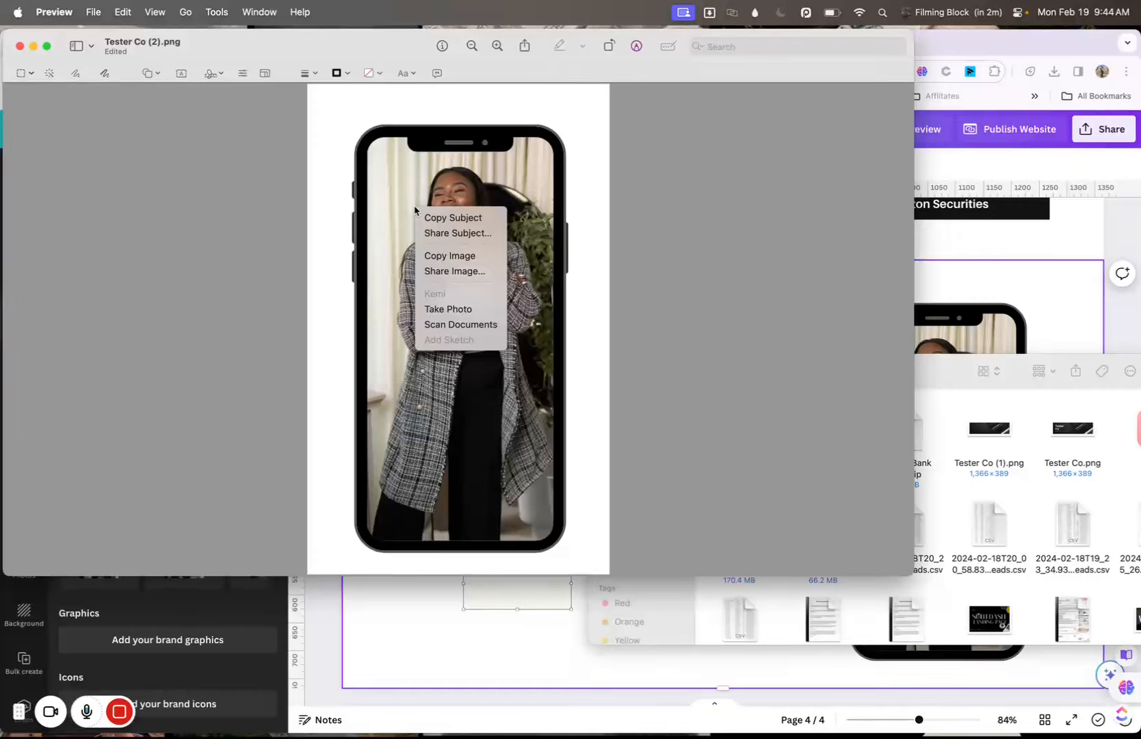
left_click(450, 260)
Return to the SuiteDash page, replace the narrow right column's placeholder text with the copied phone image, and save the block.
key("ctrl+Up")
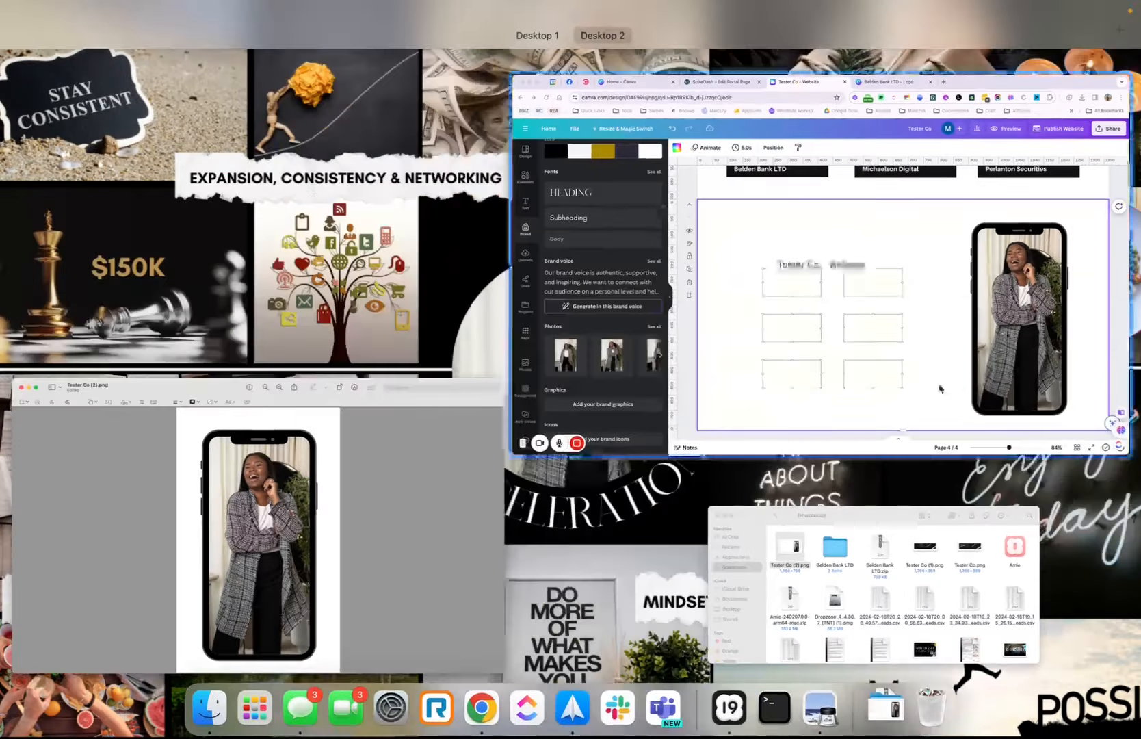
left_click(945, 387)
left_click(411, 42)
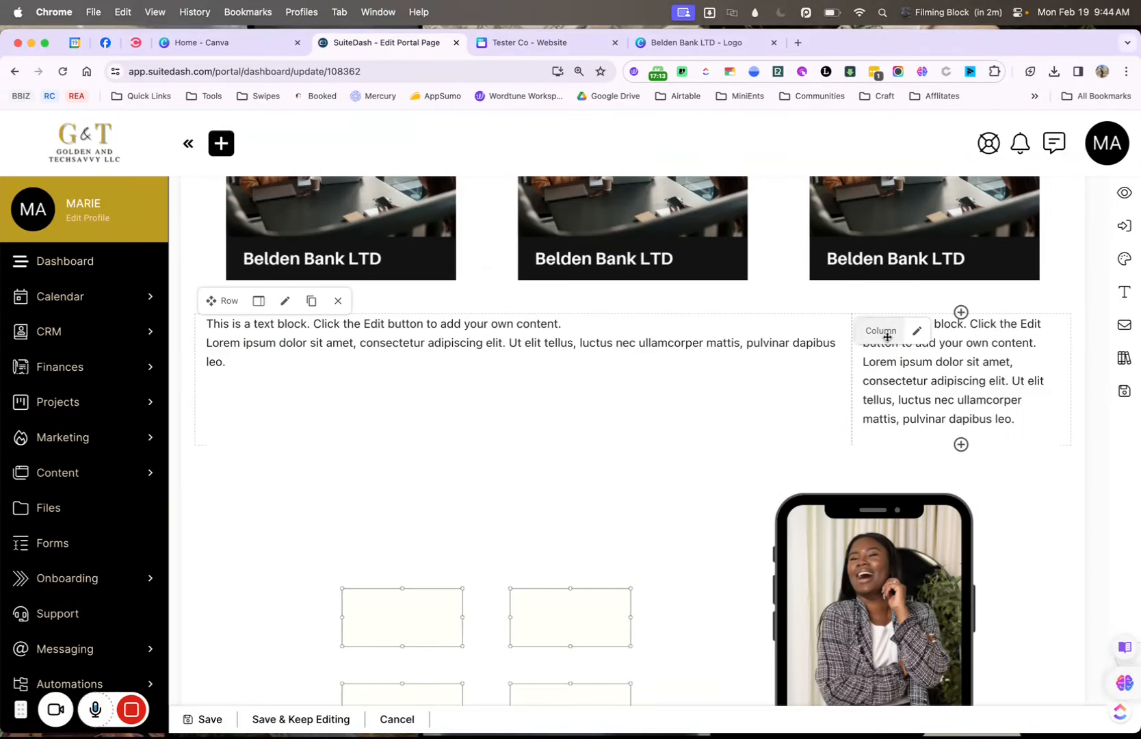
left_click(971, 371)
key("super+a")
key("BackSpace")
key("super+v")
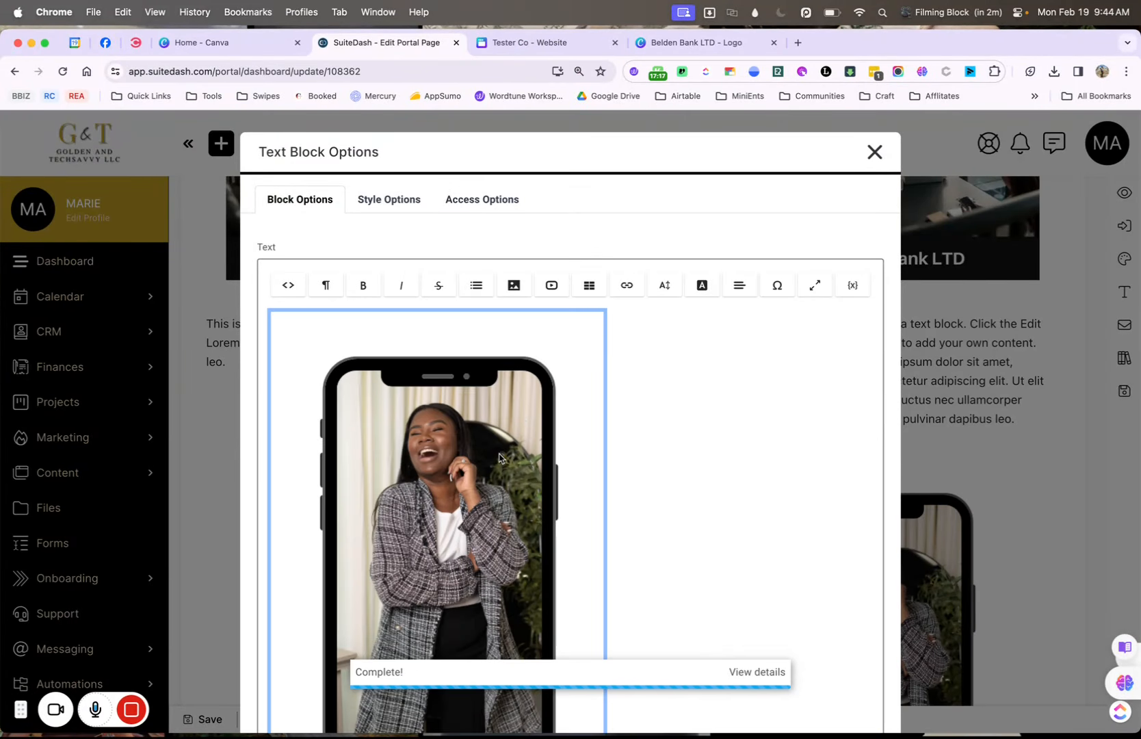
scroll(498, 464, "down", 3)
left_click(412, 517)
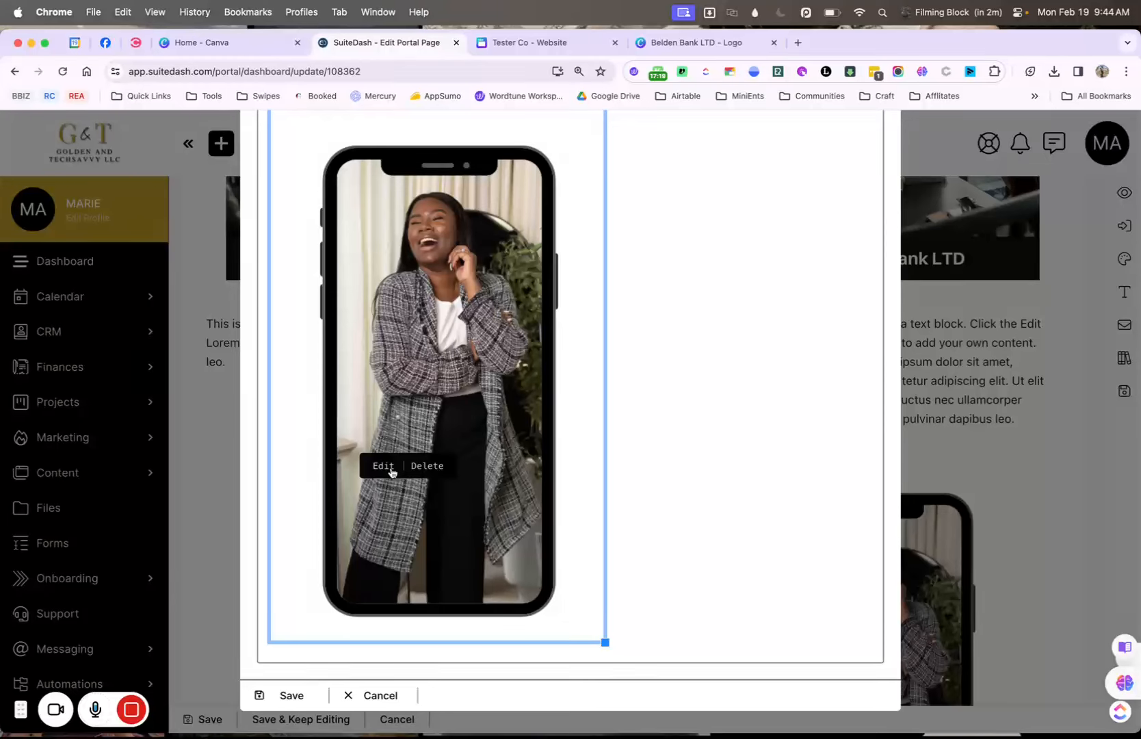
left_click(290, 696)
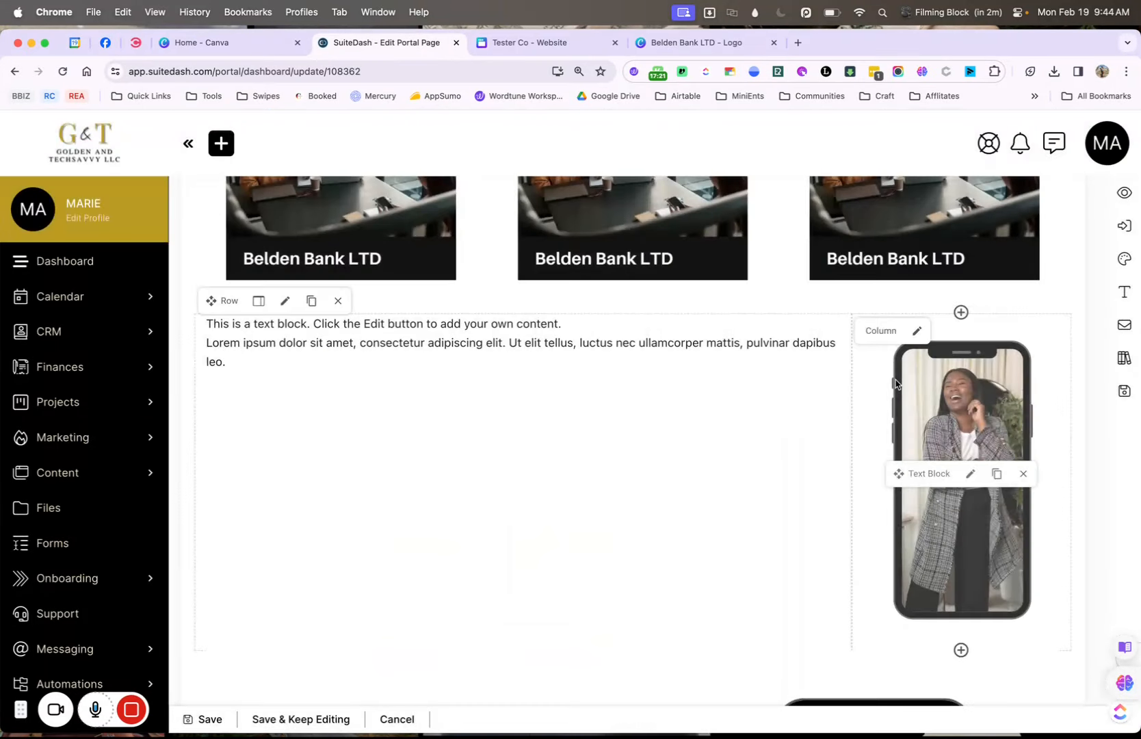
scroll(897, 404, "down", 3)
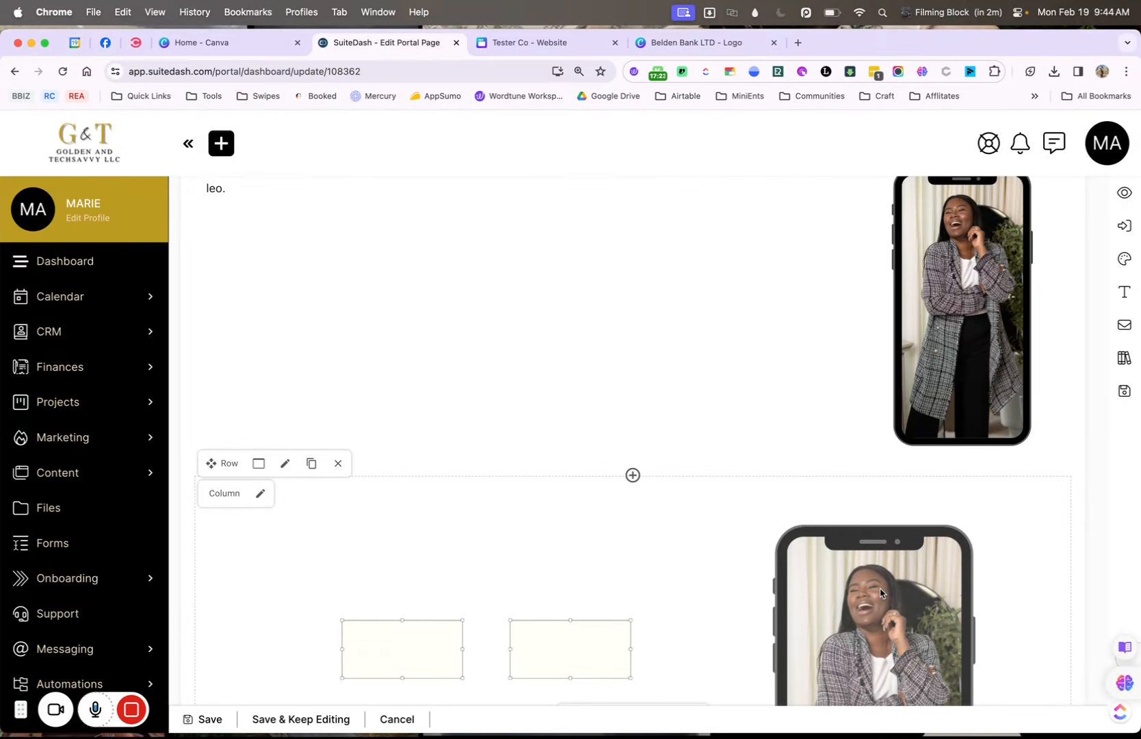
scroll(882, 593, "up", 3)
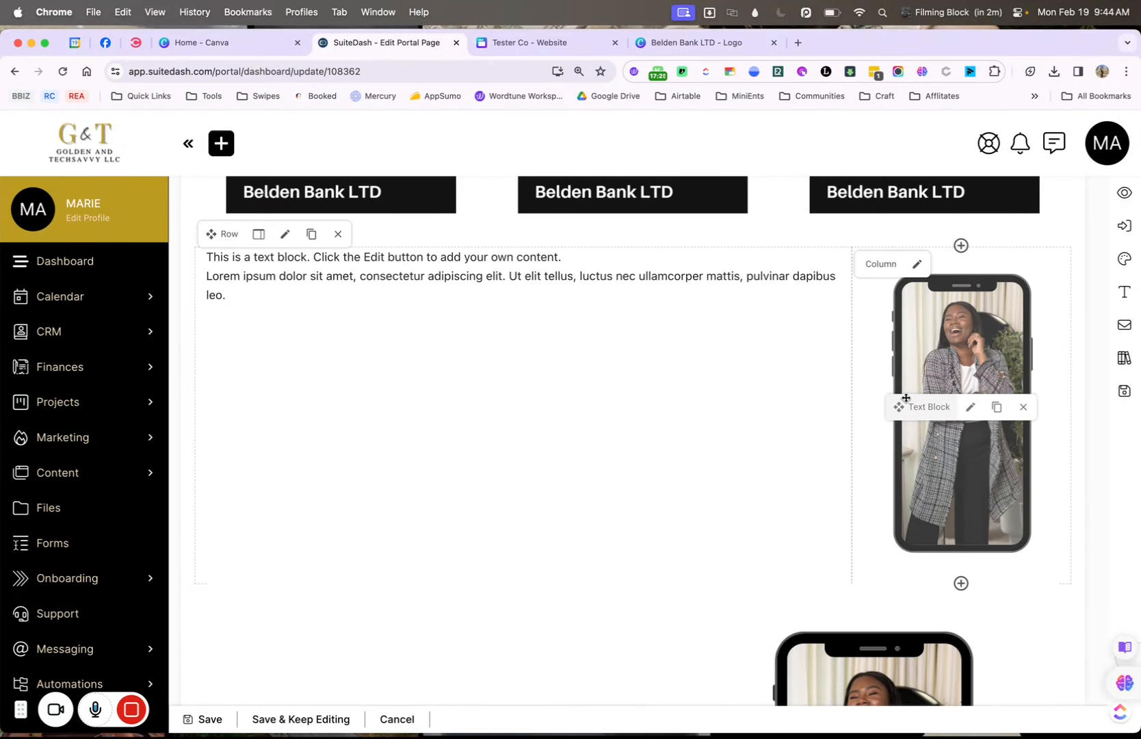
scroll(716, 508, "down", 2)
scroll(715, 508, "up", 2)
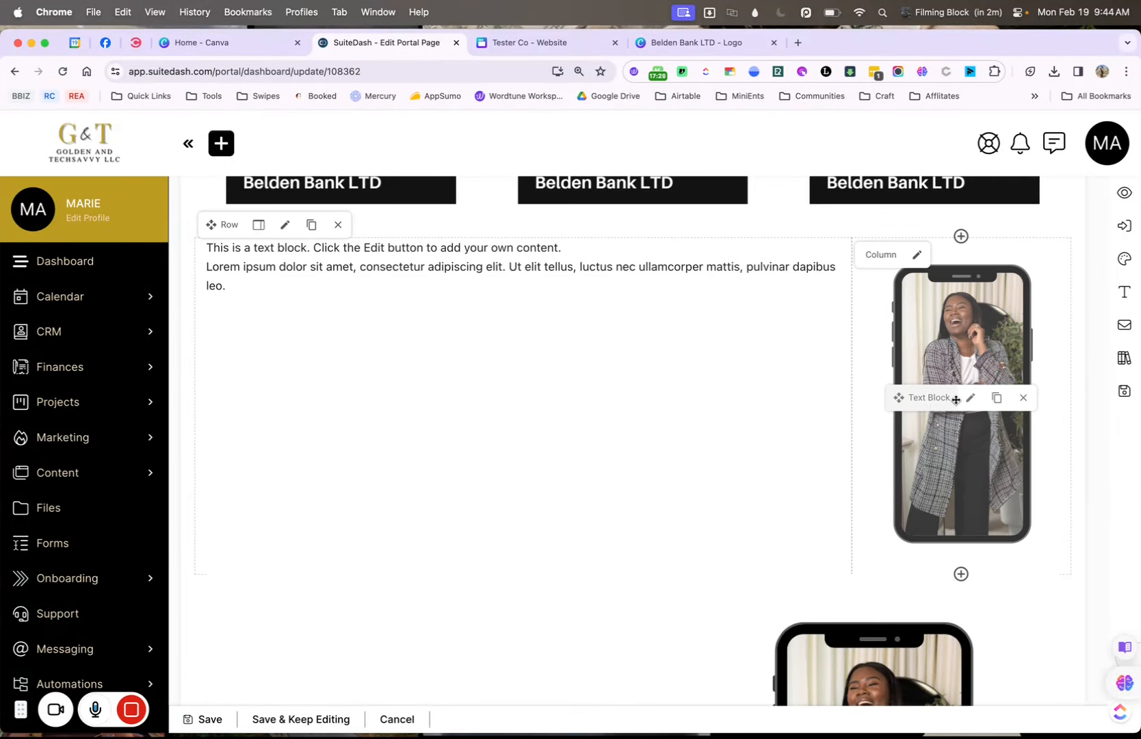
left_click(285, 225)
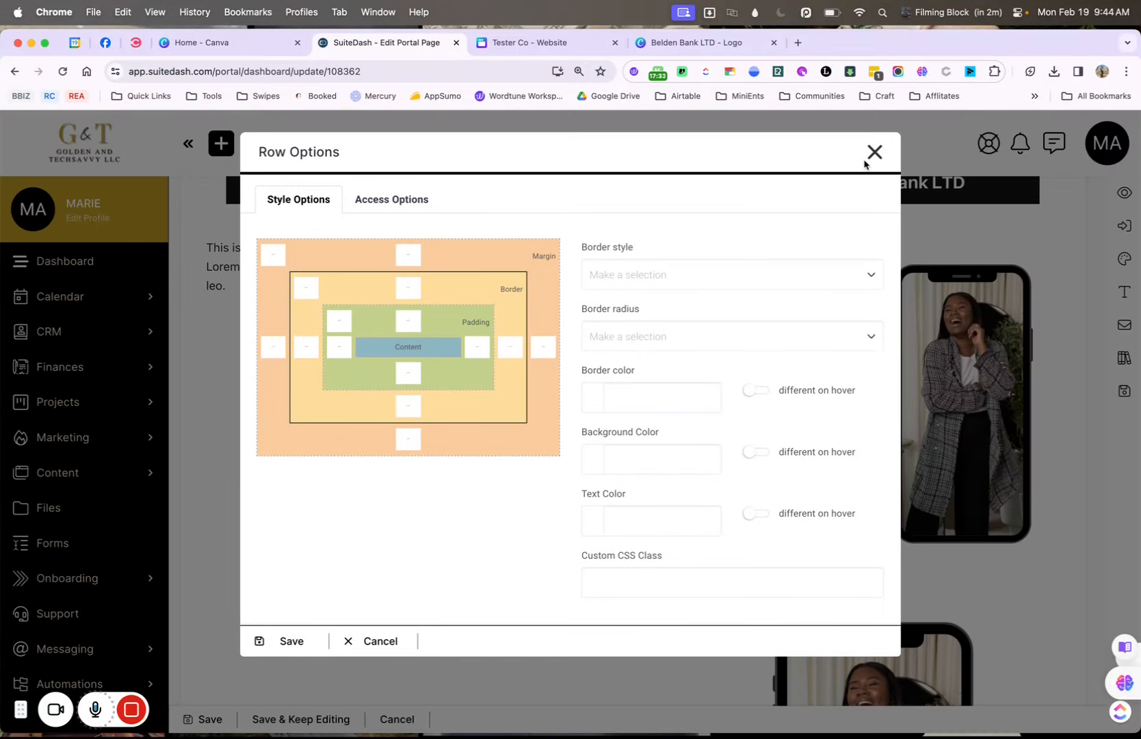
left_click(869, 163)
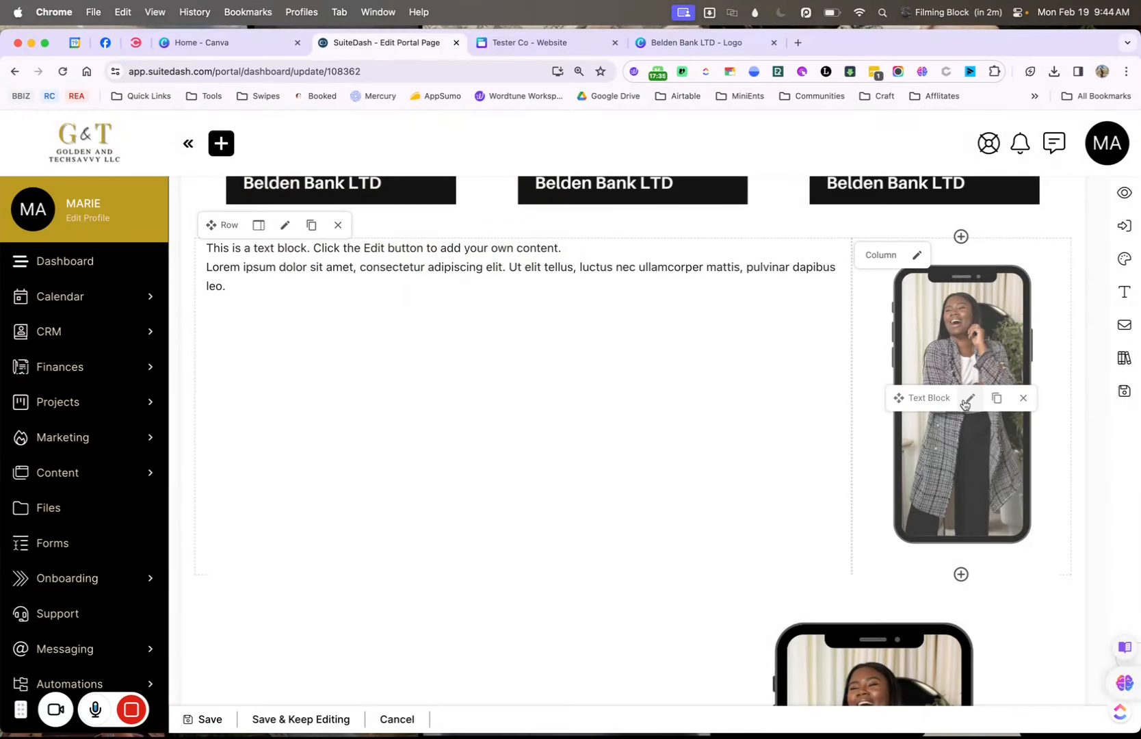
Enable full width for the phone image in the narrow right column and save its text block.
left_click(967, 397)
left_click(451, 411)
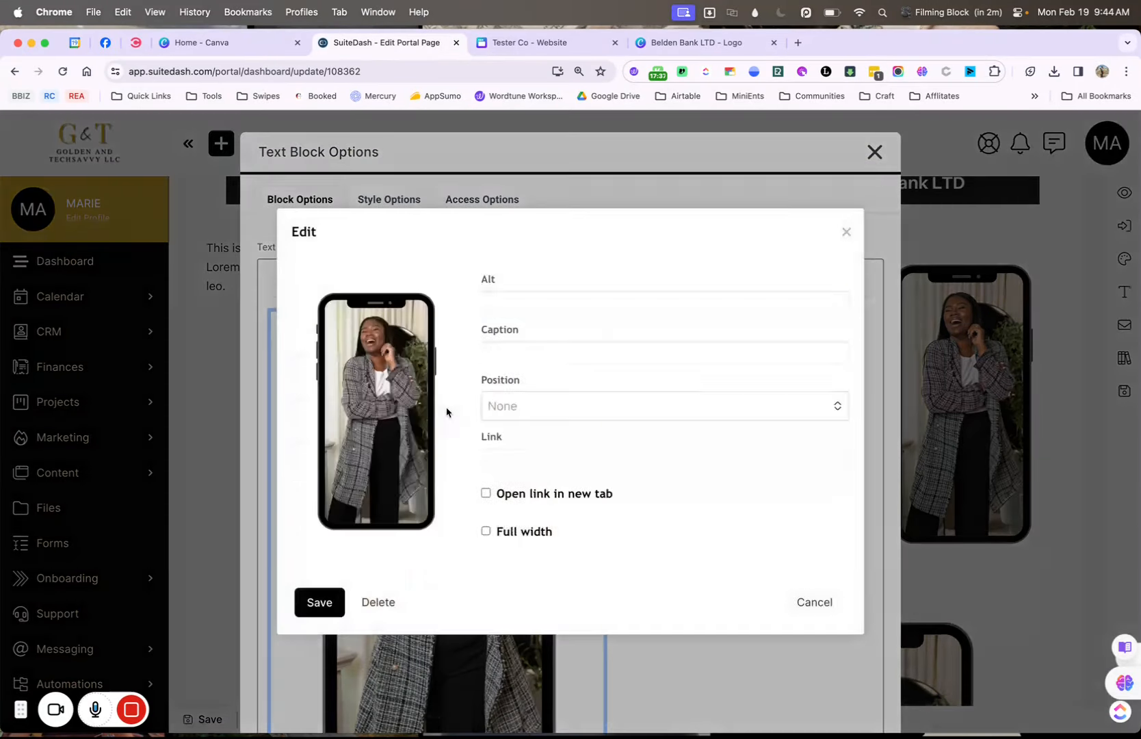
left_click(488, 532)
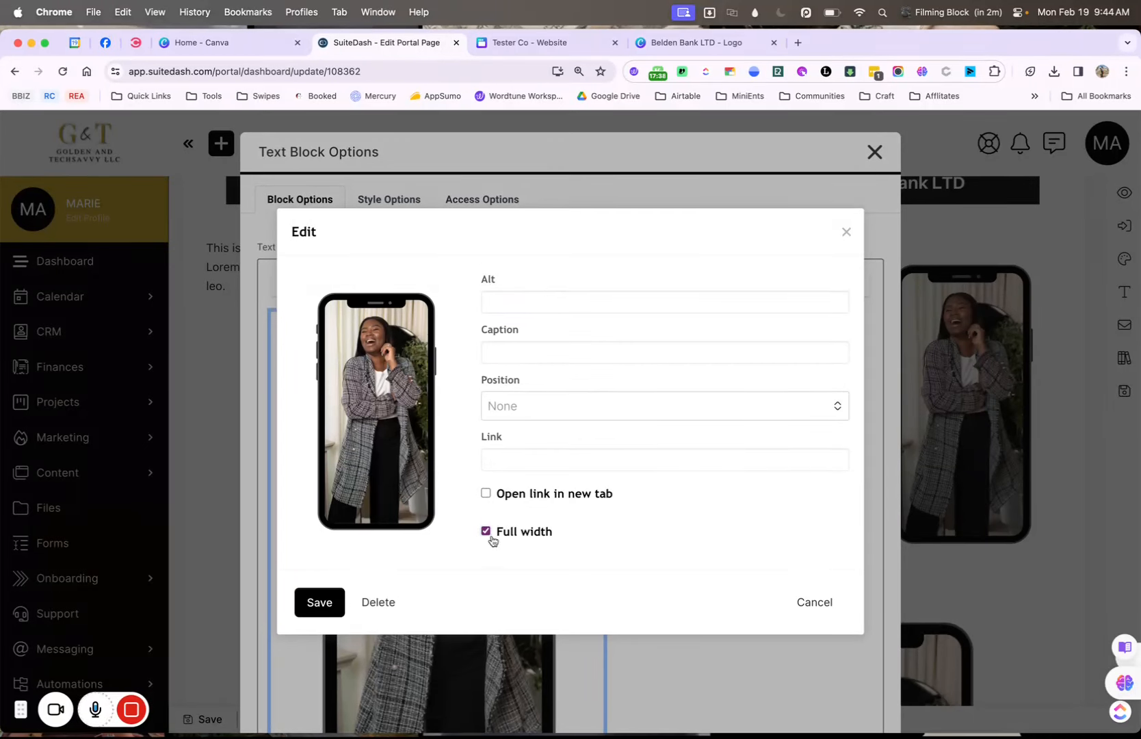
left_click(313, 608)
scroll(743, 475, "down", 10)
left_click(301, 687)
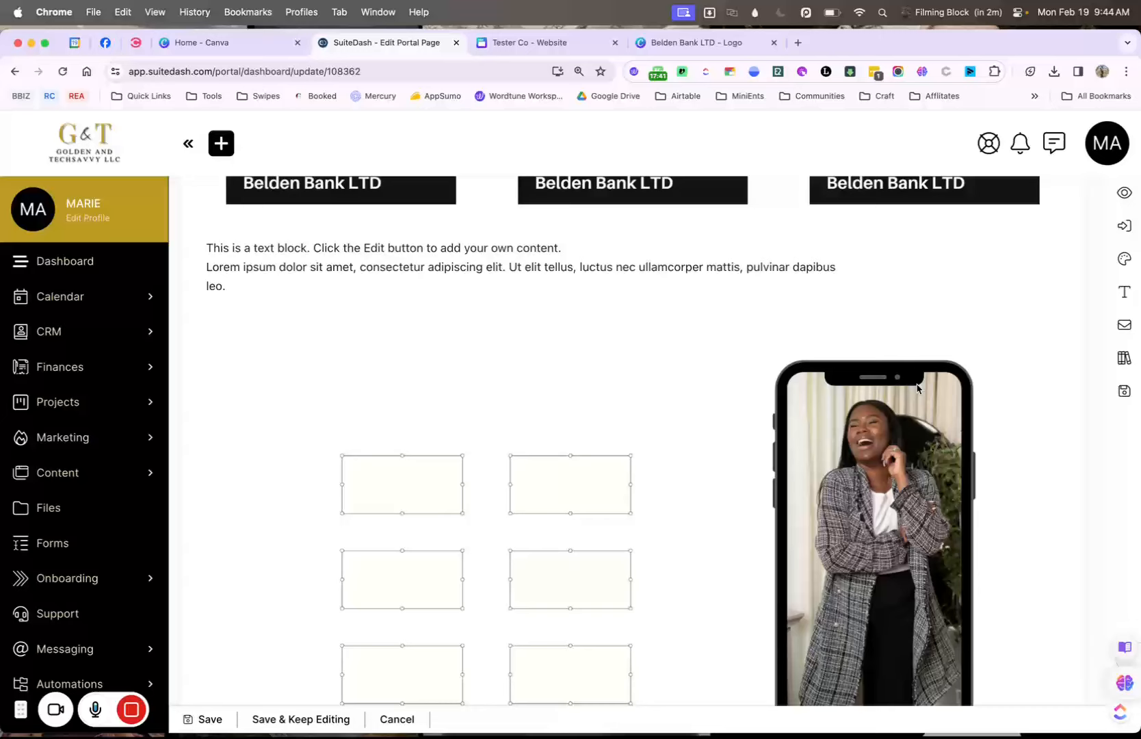
Adjust the two-column row's left margin to extend the row leftward and save the row options.
scroll(890, 581, "down", 2)
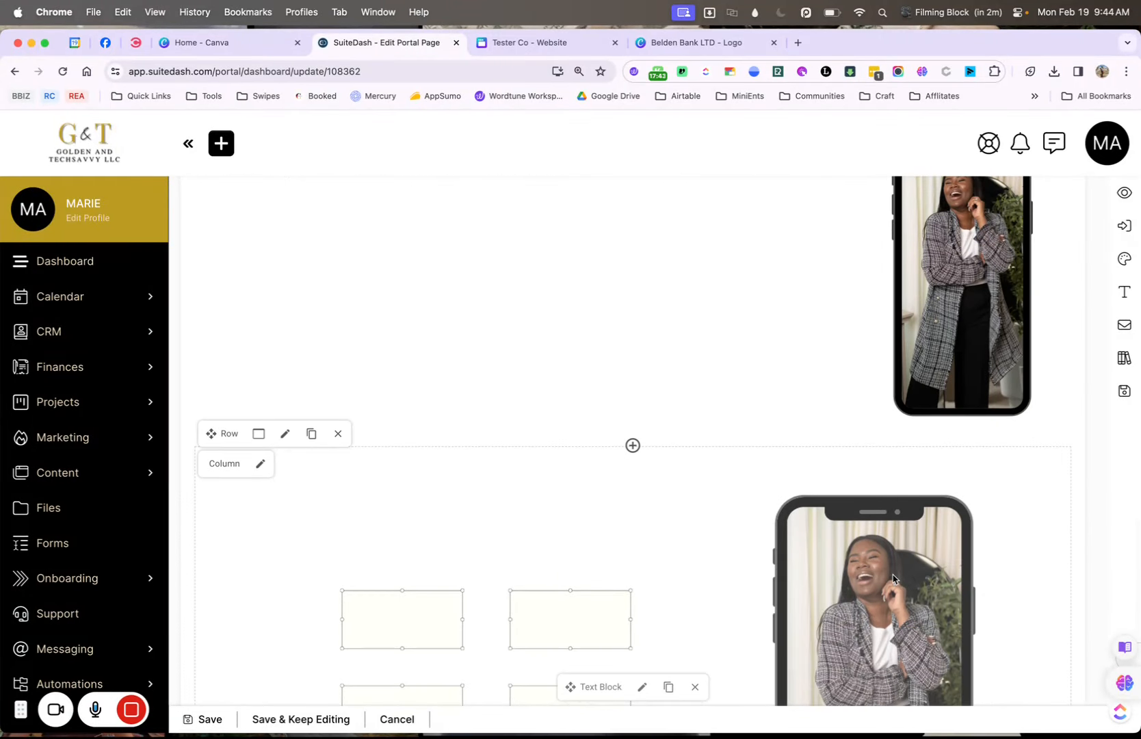
scroll(893, 579, "up", 5)
scroll(894, 580, "up", 1)
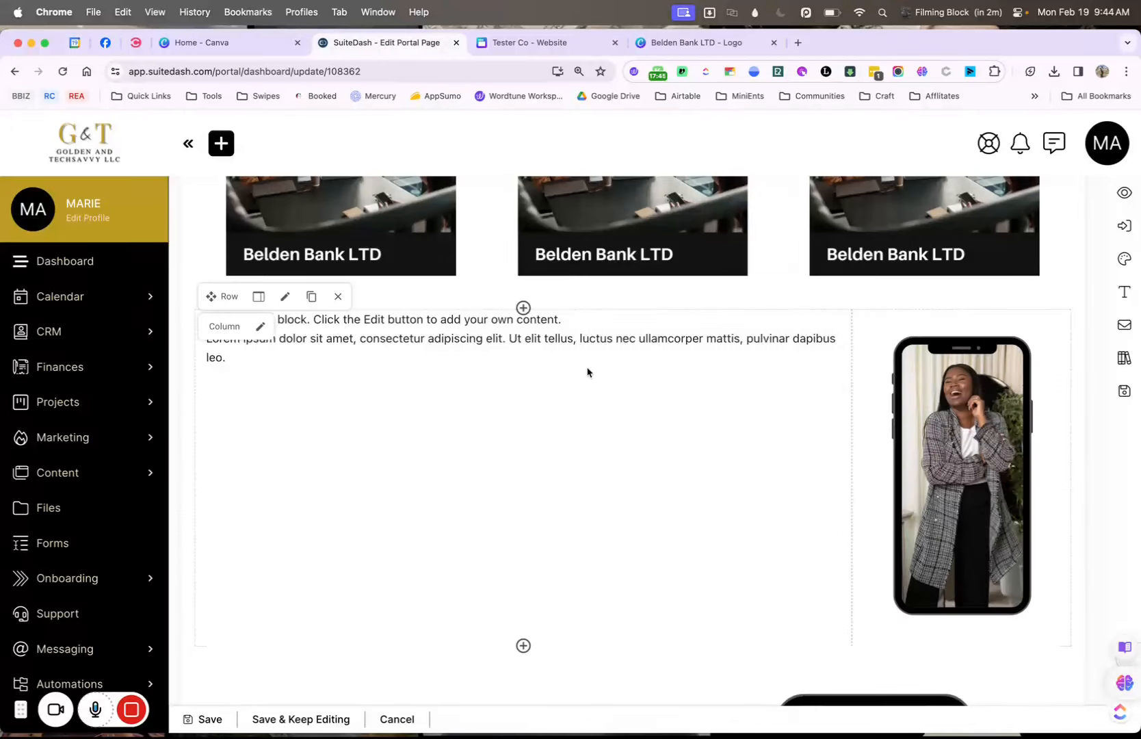
left_click(285, 299)
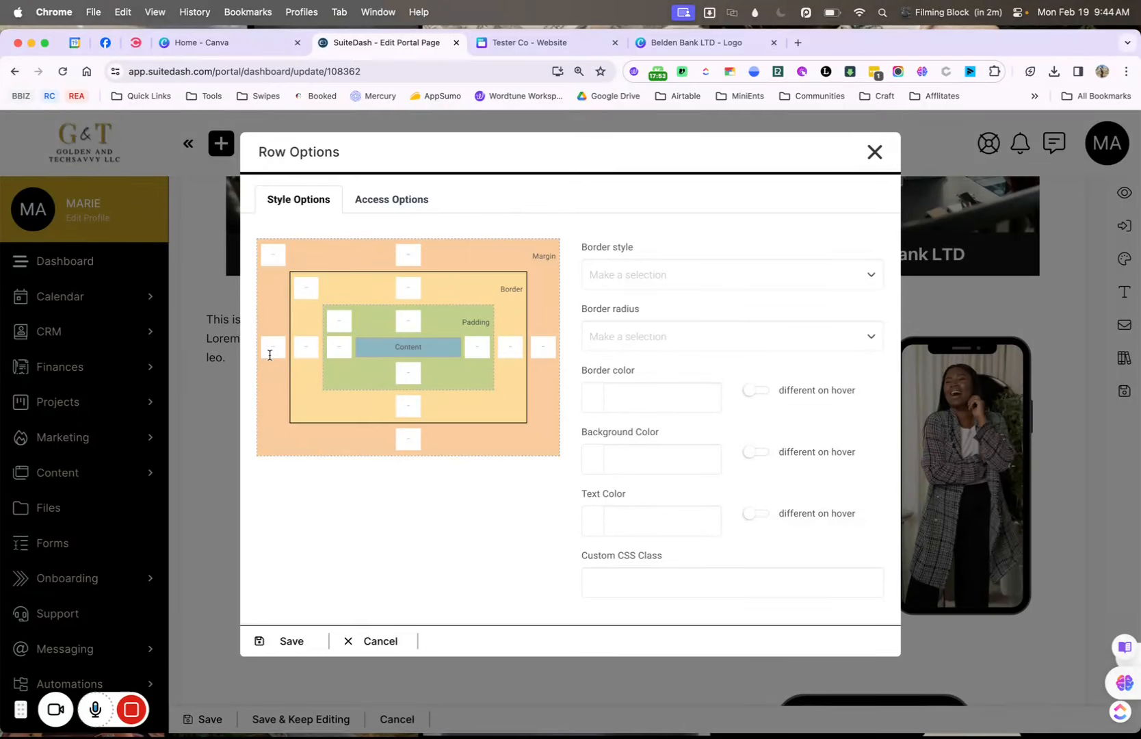
left_click(296, 647)
left_click(965, 477)
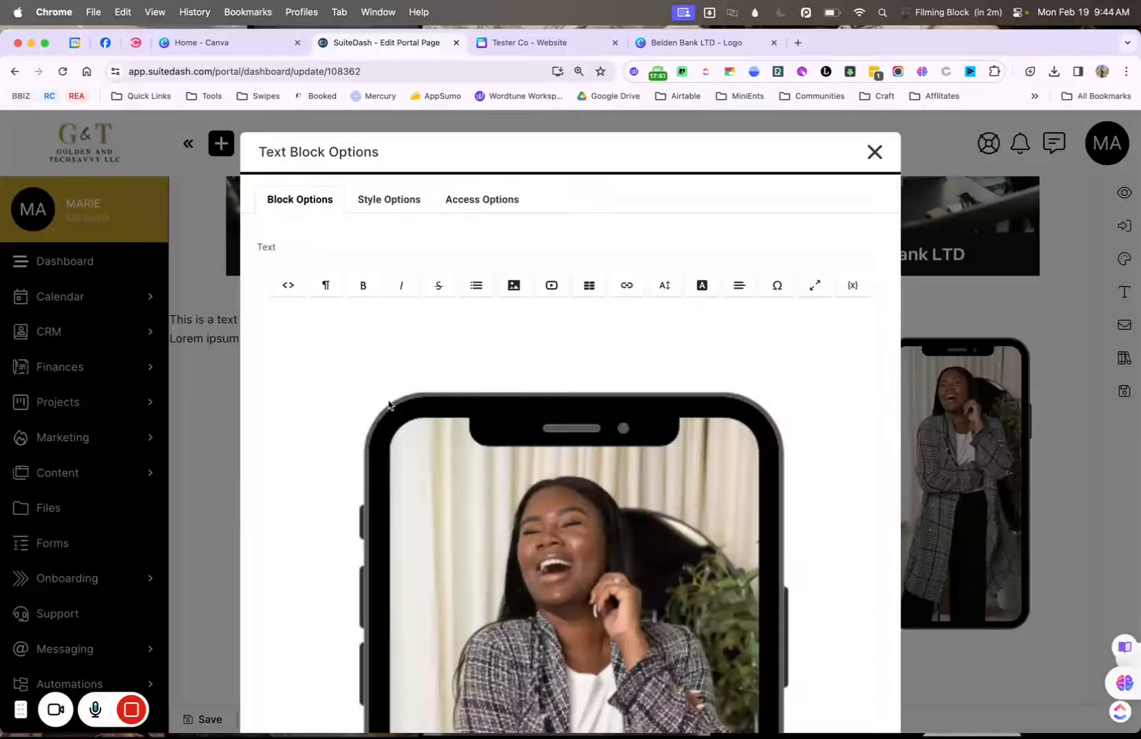
left_click(373, 198)
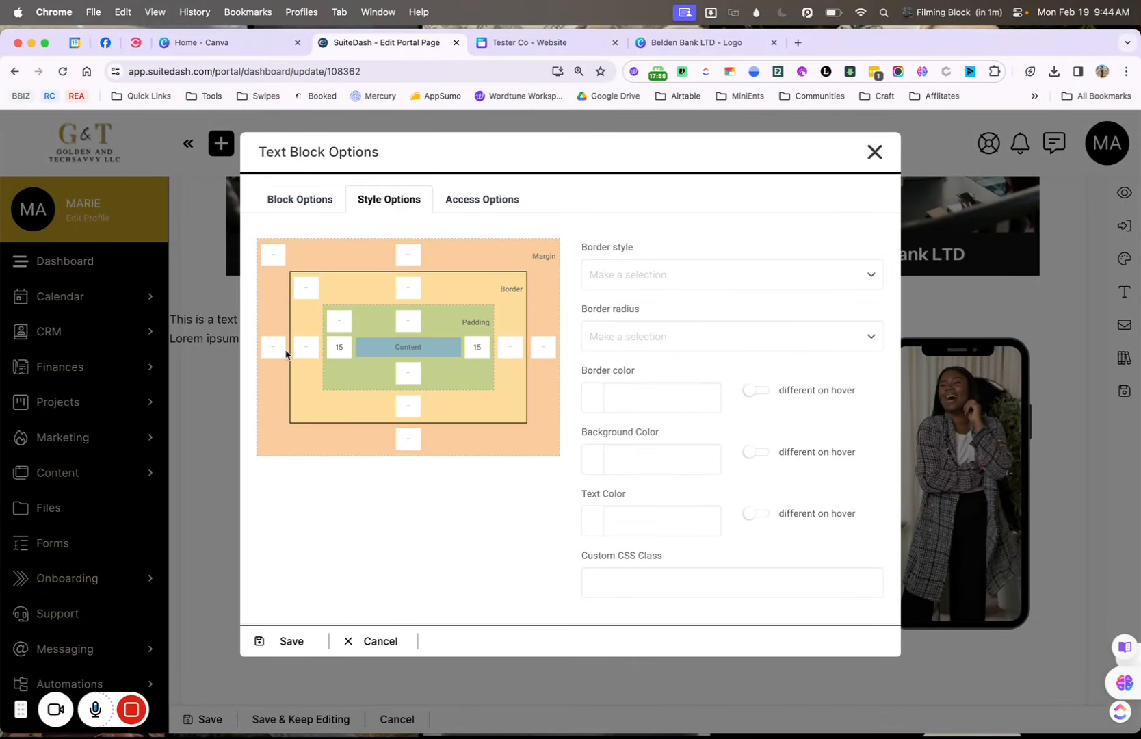
left_click(875, 152)
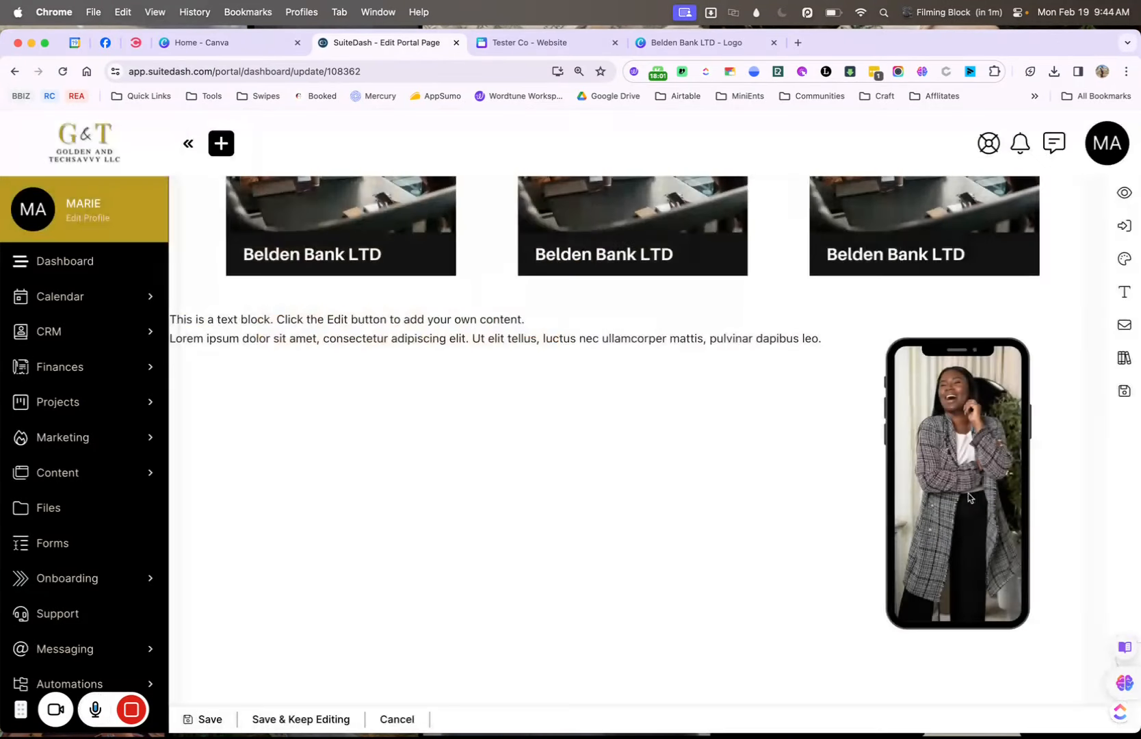
left_click(967, 479)
left_click(387, 204)
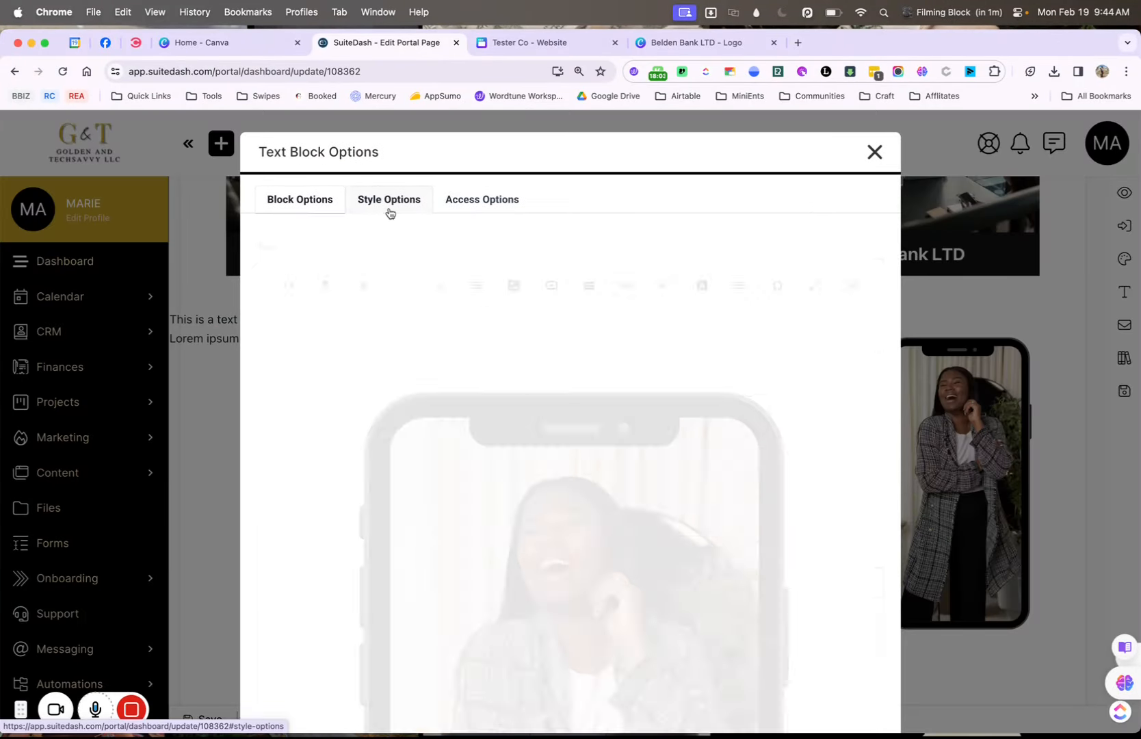
left_click(874, 149)
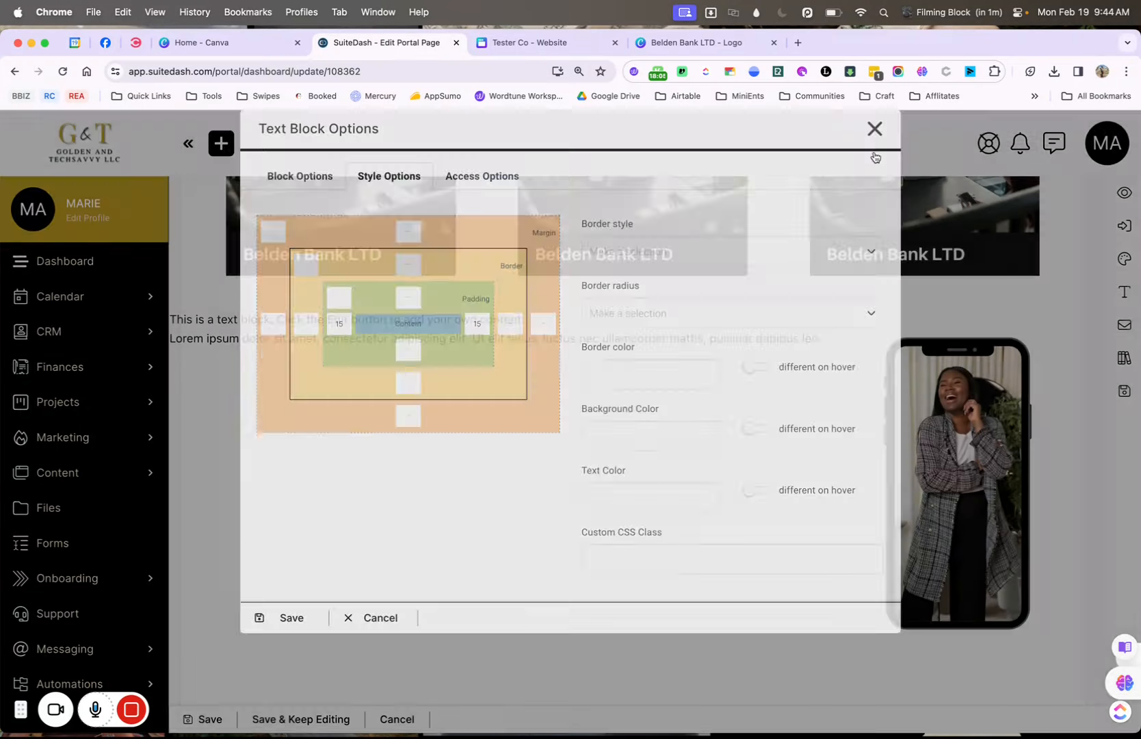
Adjust the spacing of the column holding the phone image to enlarge the image, save the column options and check the result.
left_click(908, 327)
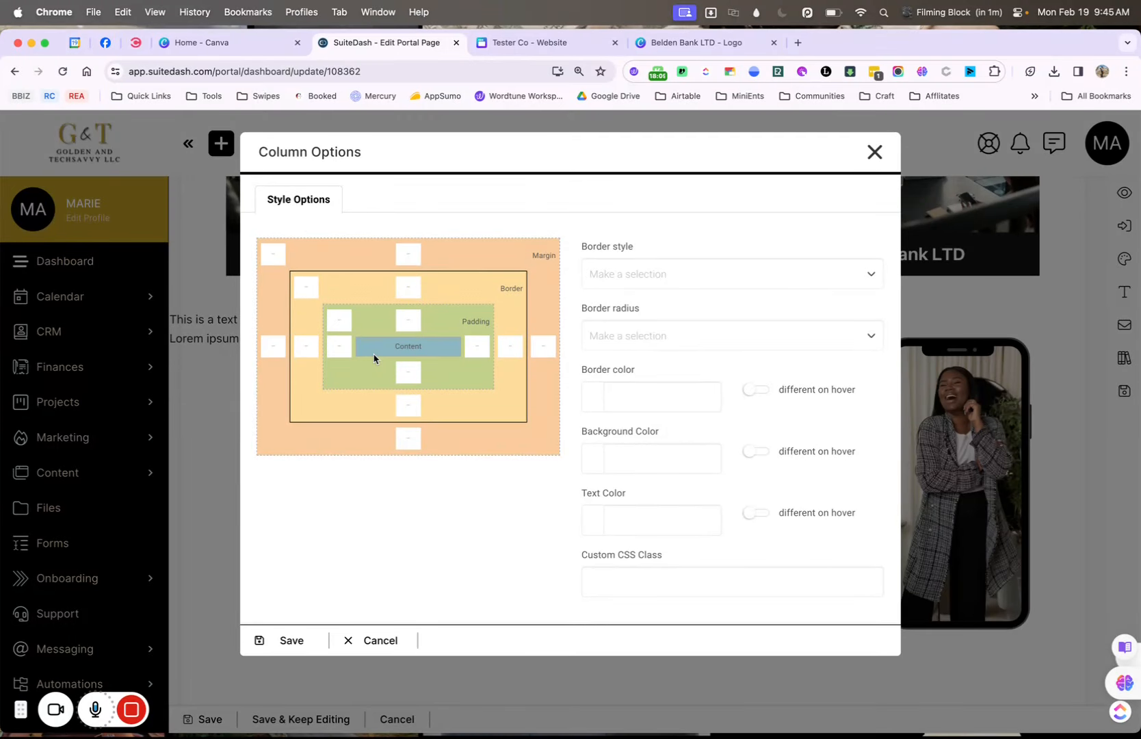
left_click(305, 639)
scroll(753, 468, "down", 3)
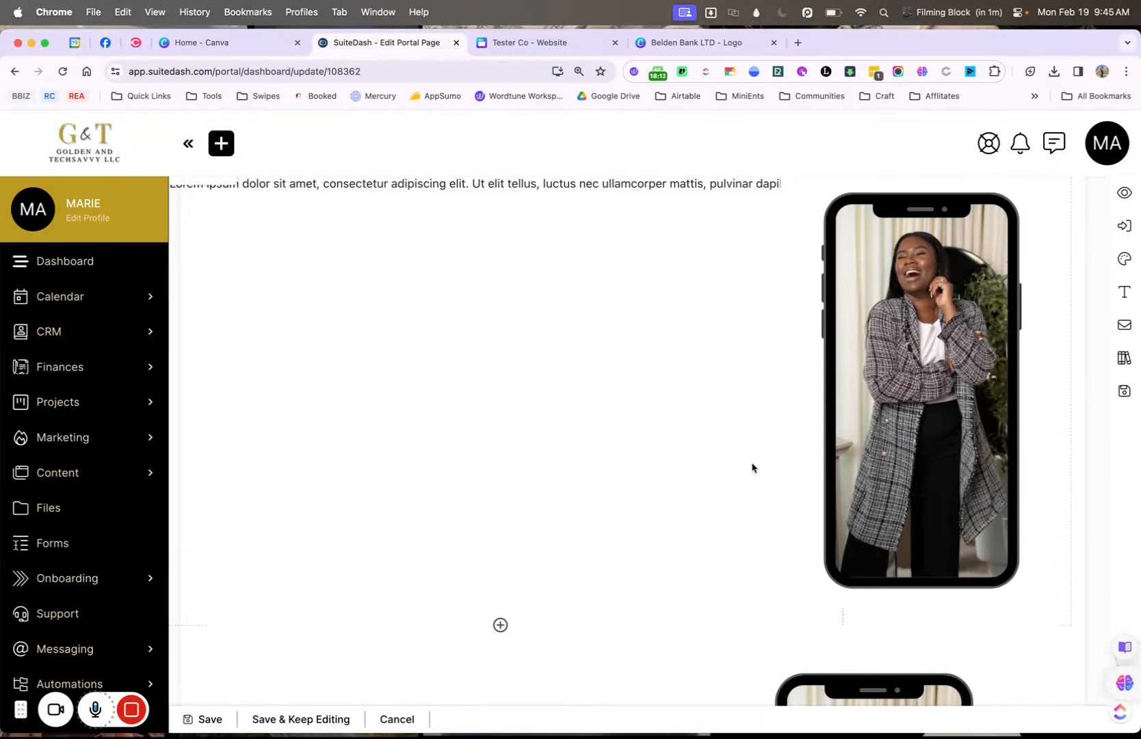
mouse_move(902, 320)
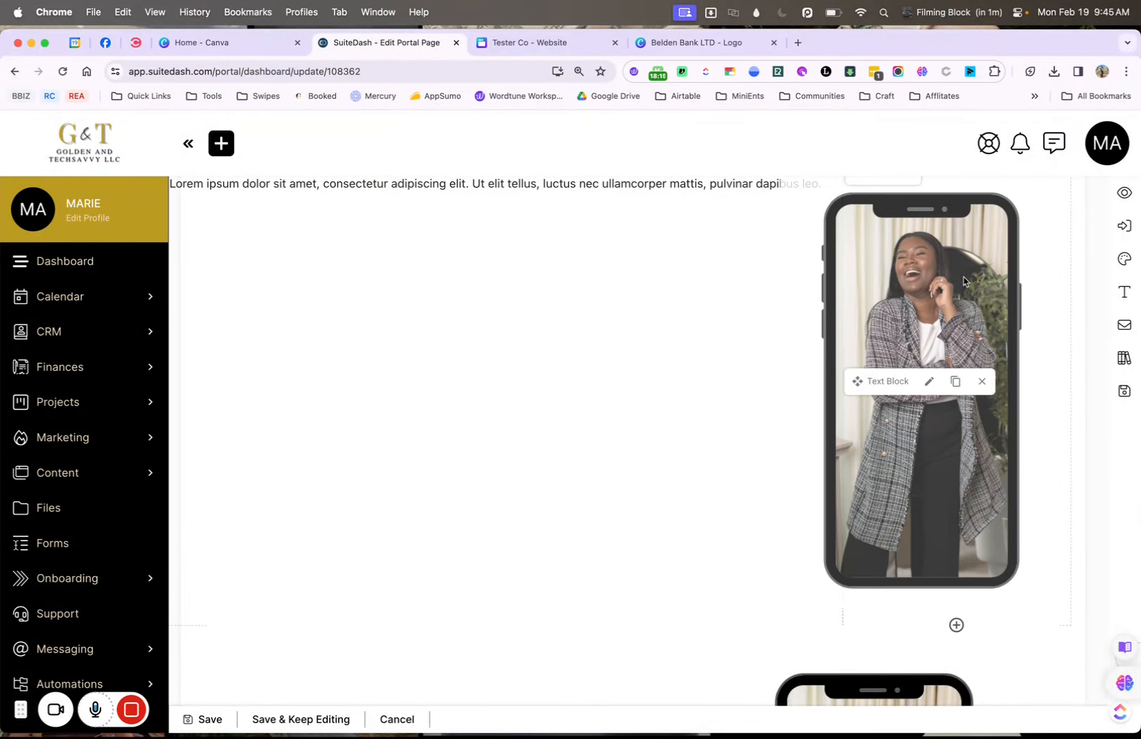
scroll(981, 322, "up", 1)
scroll(767, 502, "down", 3)
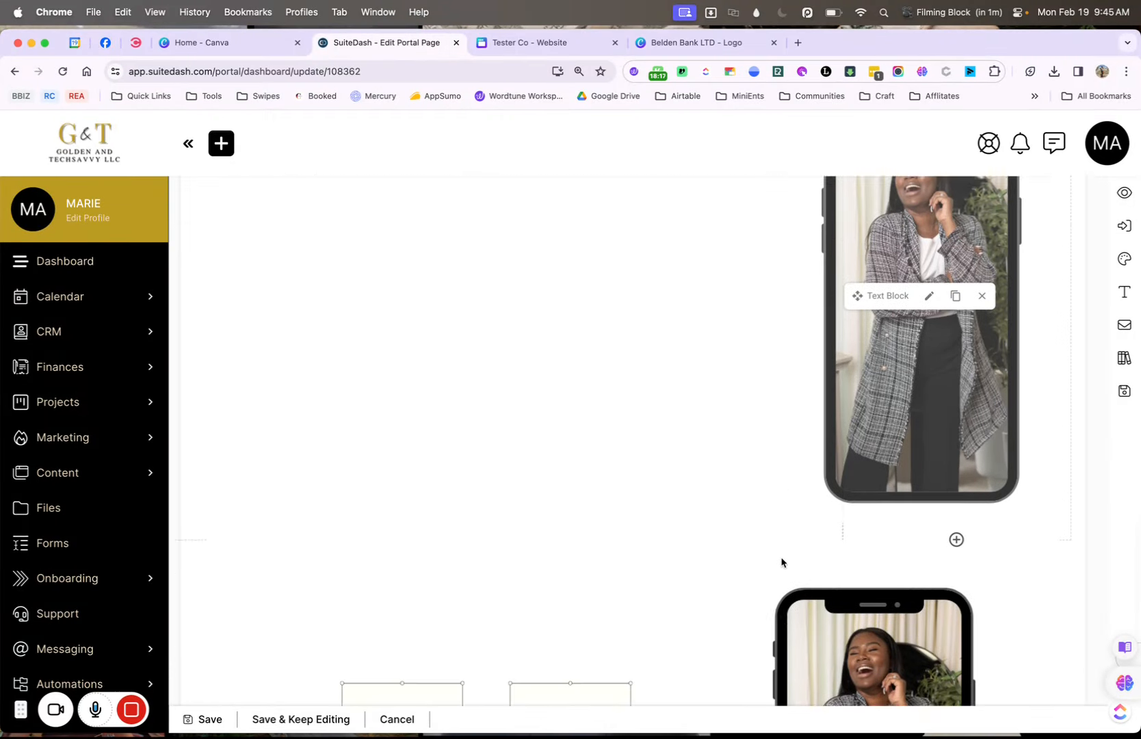
scroll(890, 479, "up", 3)
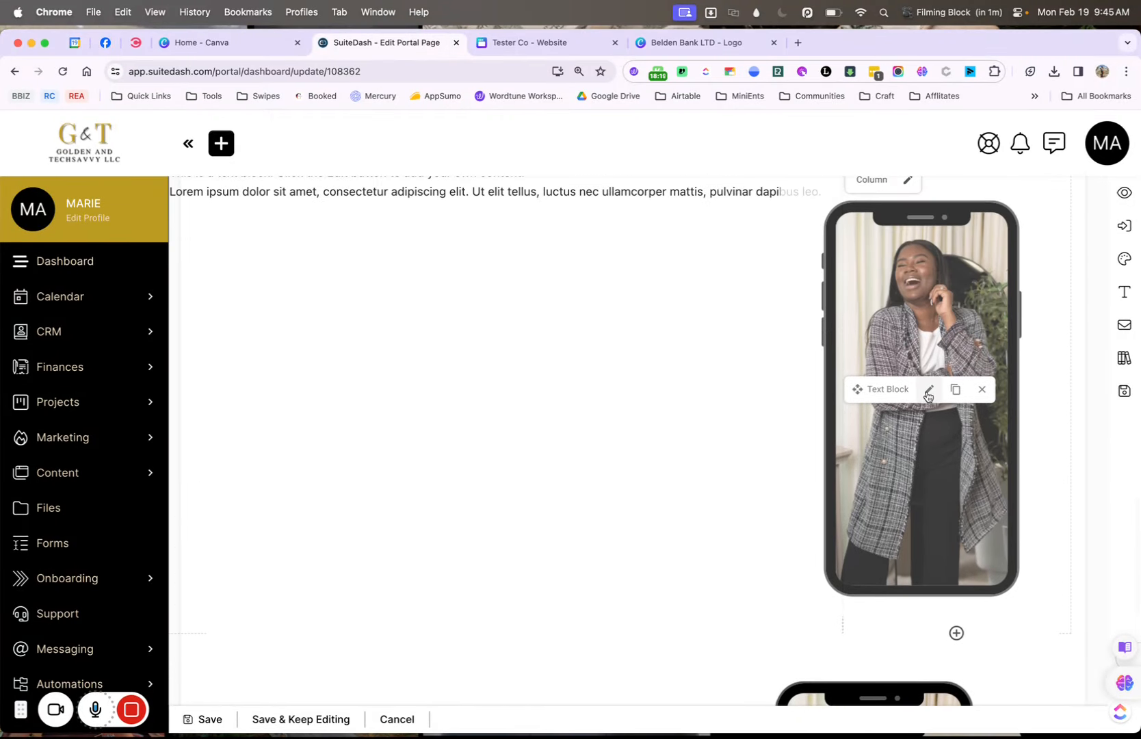
left_click(930, 389)
left_click(387, 199)
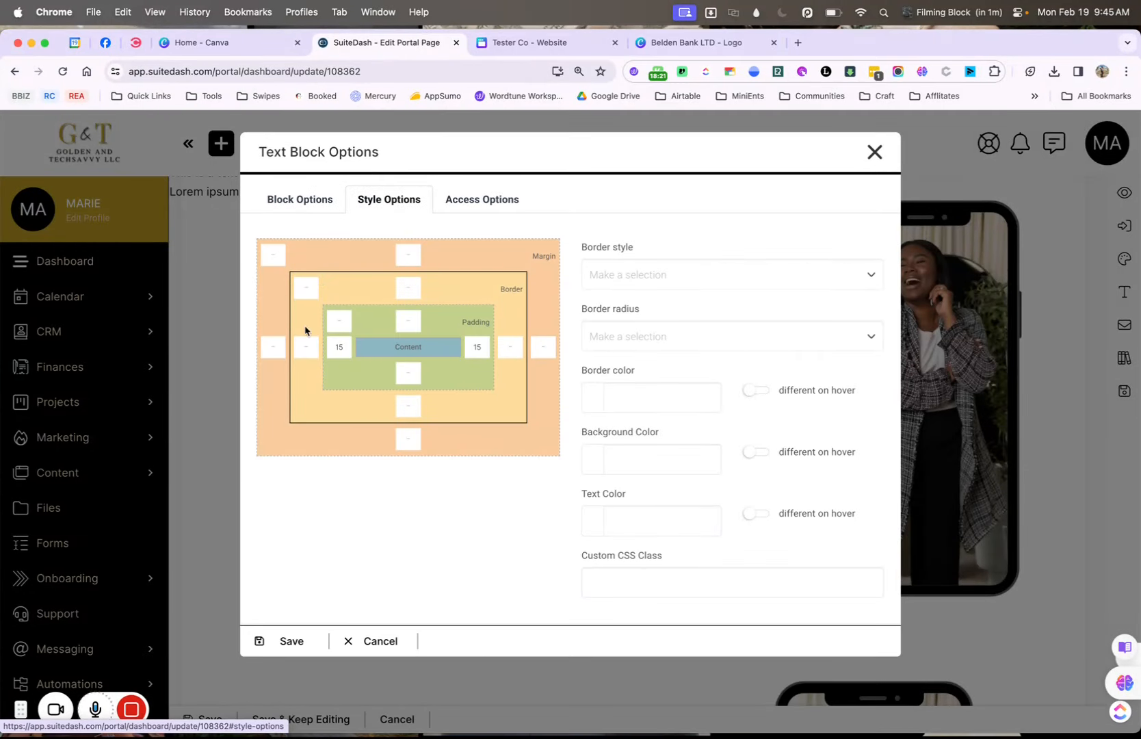
left_click(868, 158)
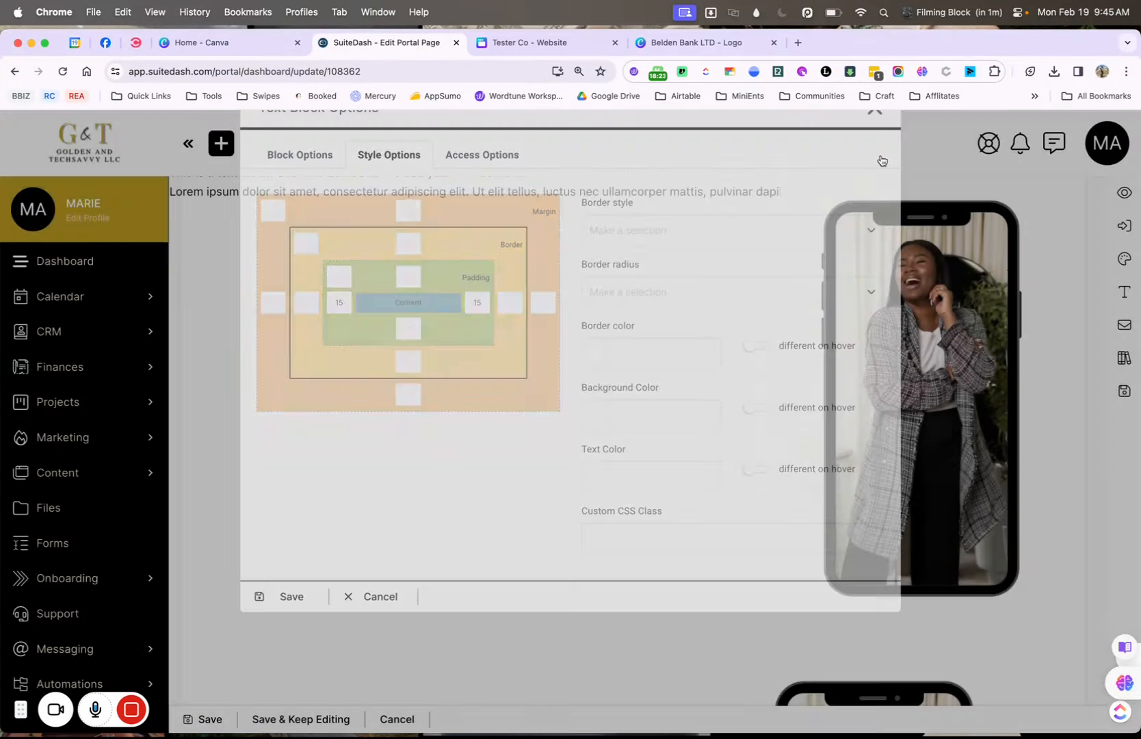
Delete the placeholder text block from the wide column beside the enlarged phone image.
scroll(736, 288, "up", 3)
left_click(563, 306)
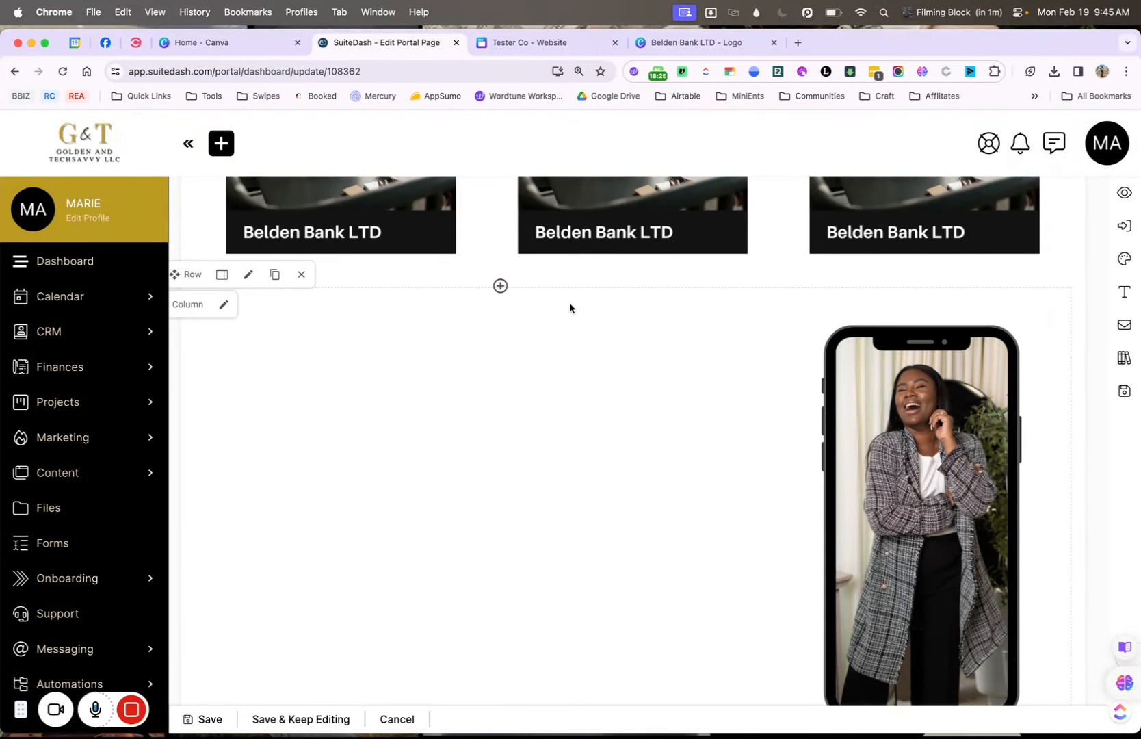
Add a Button Block below the full-width image block at the end of the page, leaving its options at their defaults.
scroll(519, 518, "down", 10)
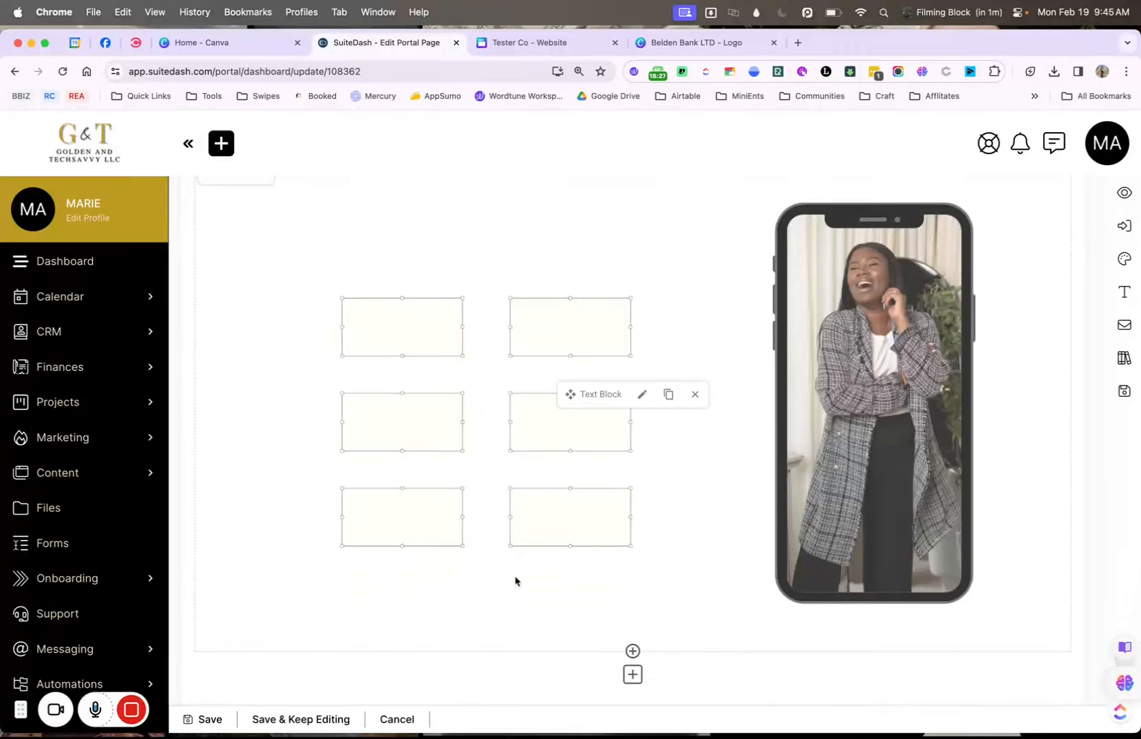
left_click(633, 651)
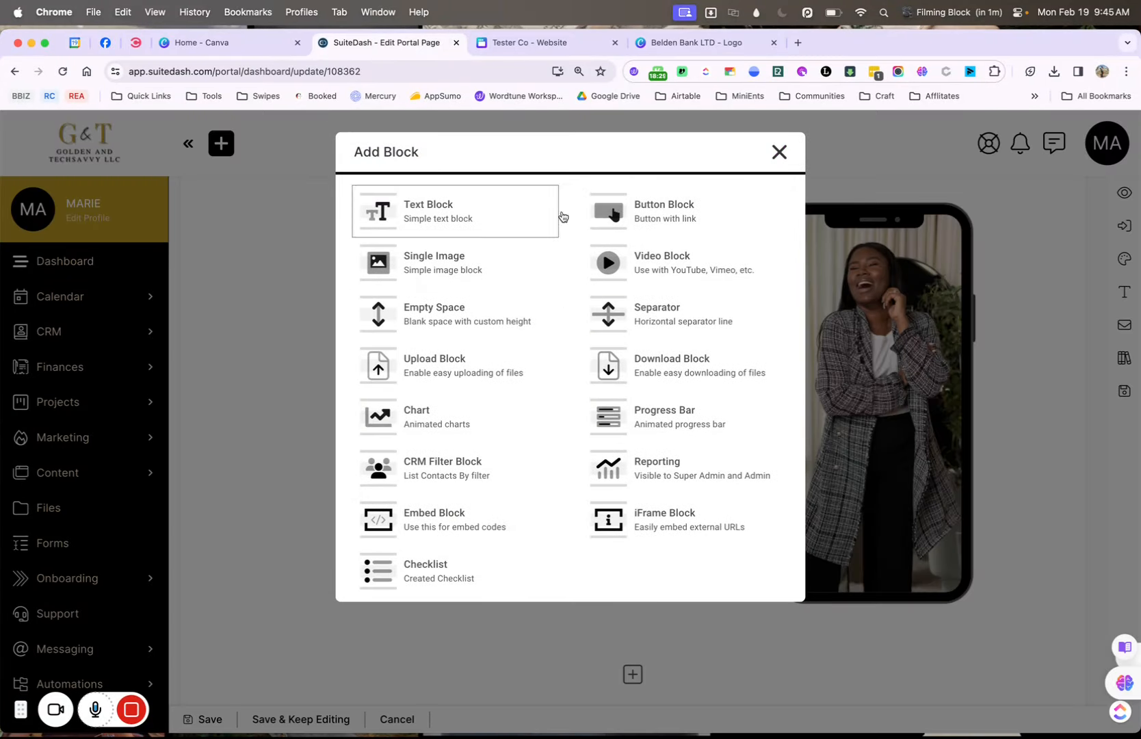
left_click(637, 224)
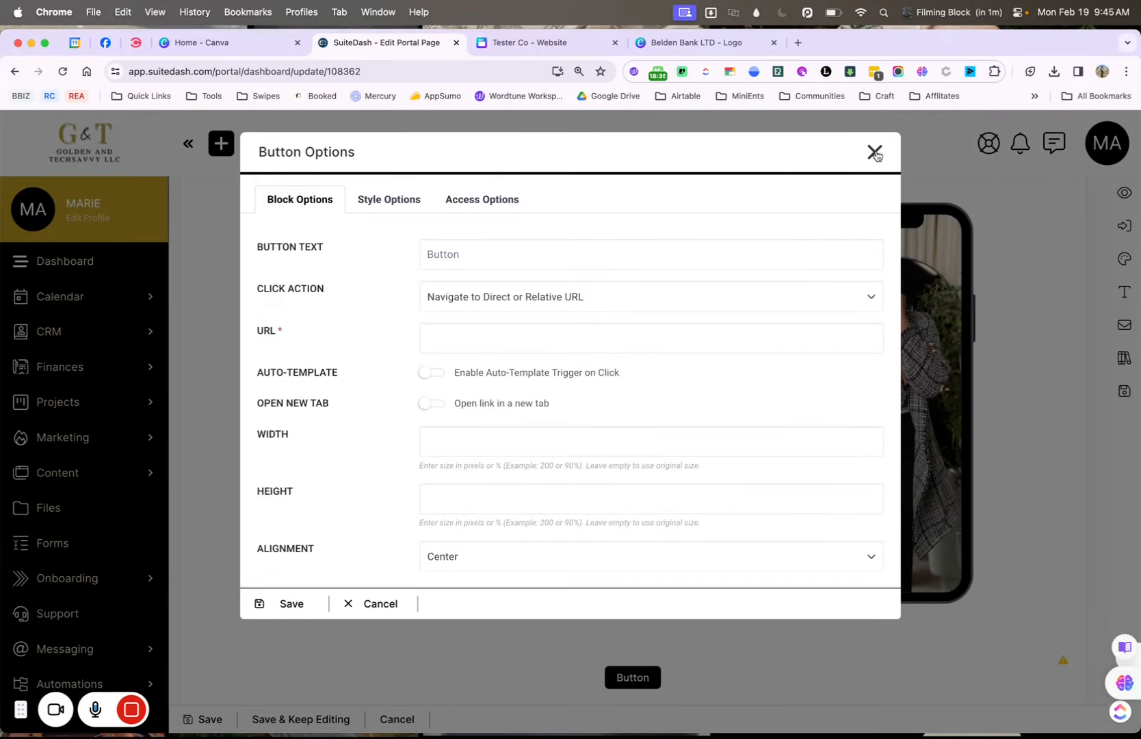
left_click(875, 152)
Set the new button's width to 150 and its height to 50, and save the button options.
scroll(722, 586, "down", 1)
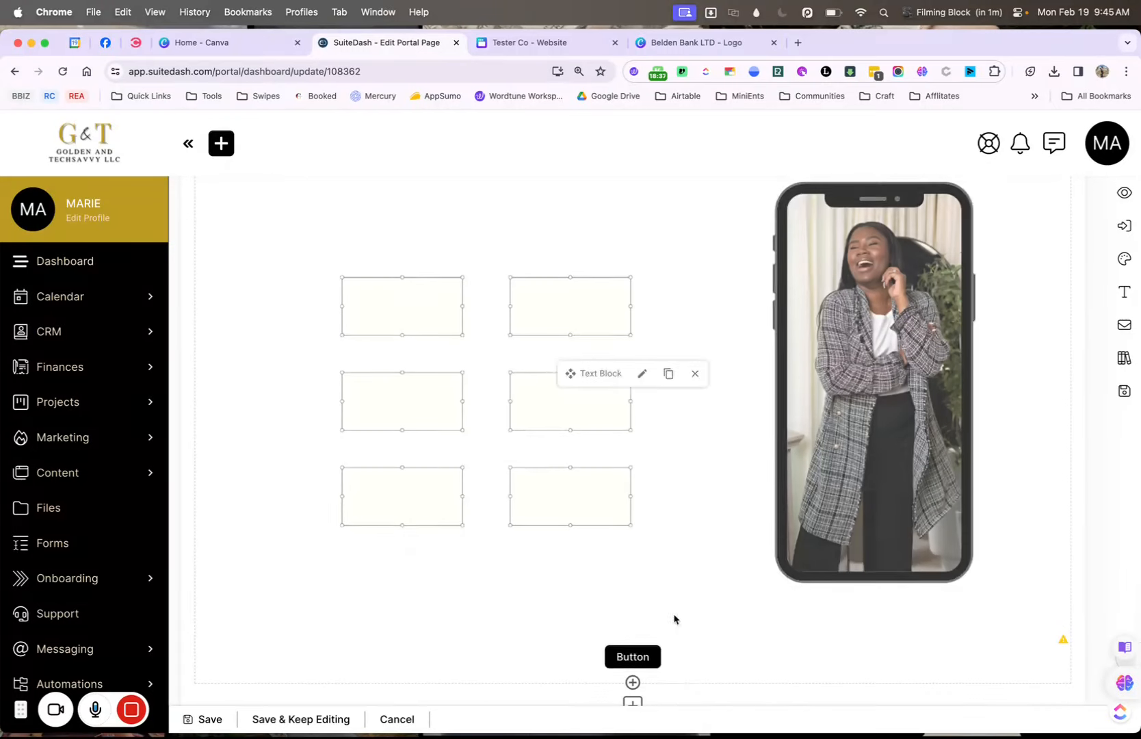
left_click(635, 657)
left_click(479, 449)
type("1")
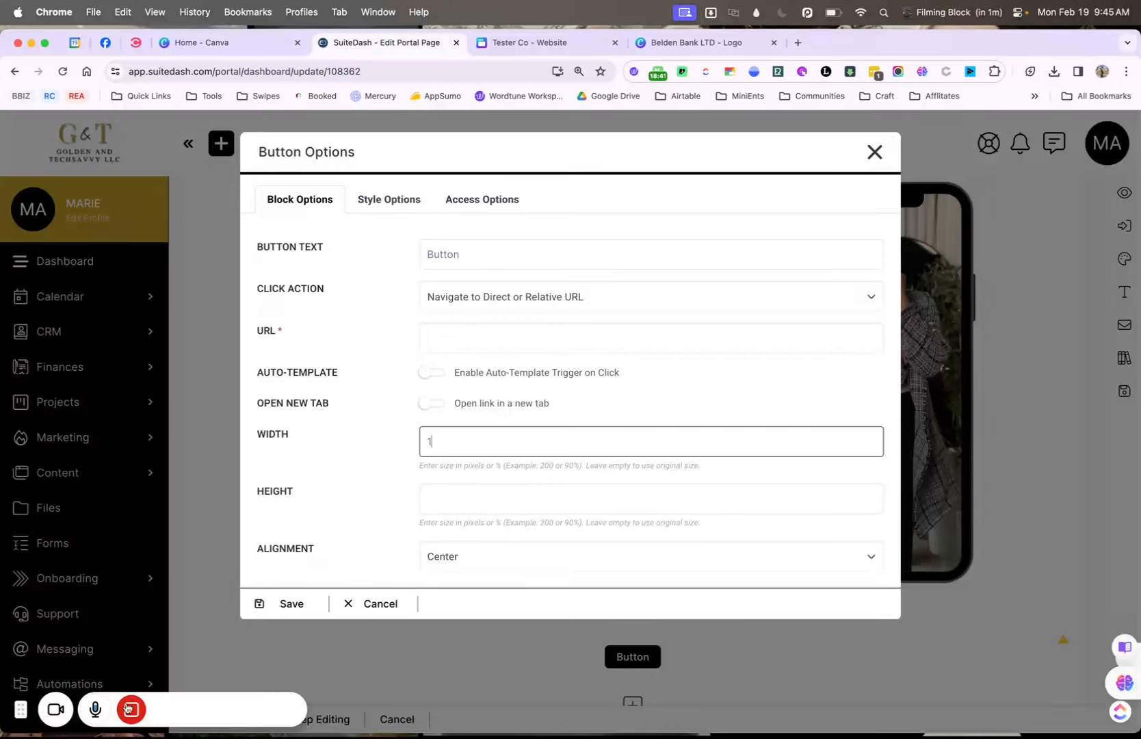
left_click(215, 710)
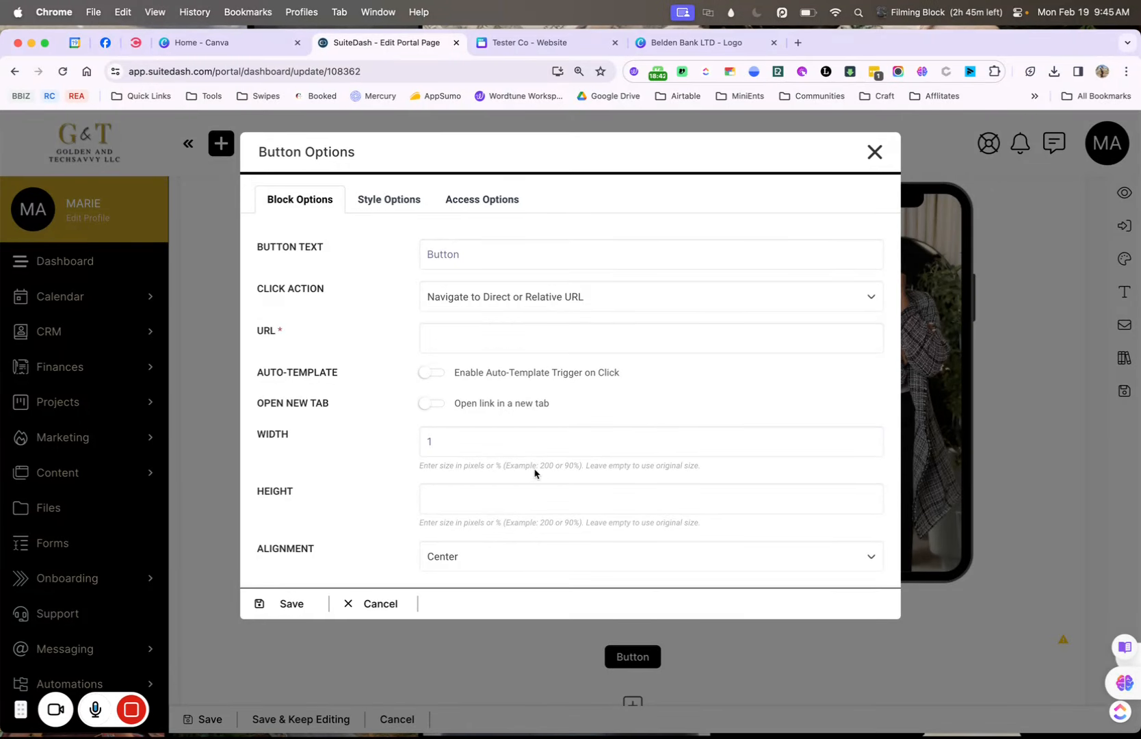
left_click(529, 452)
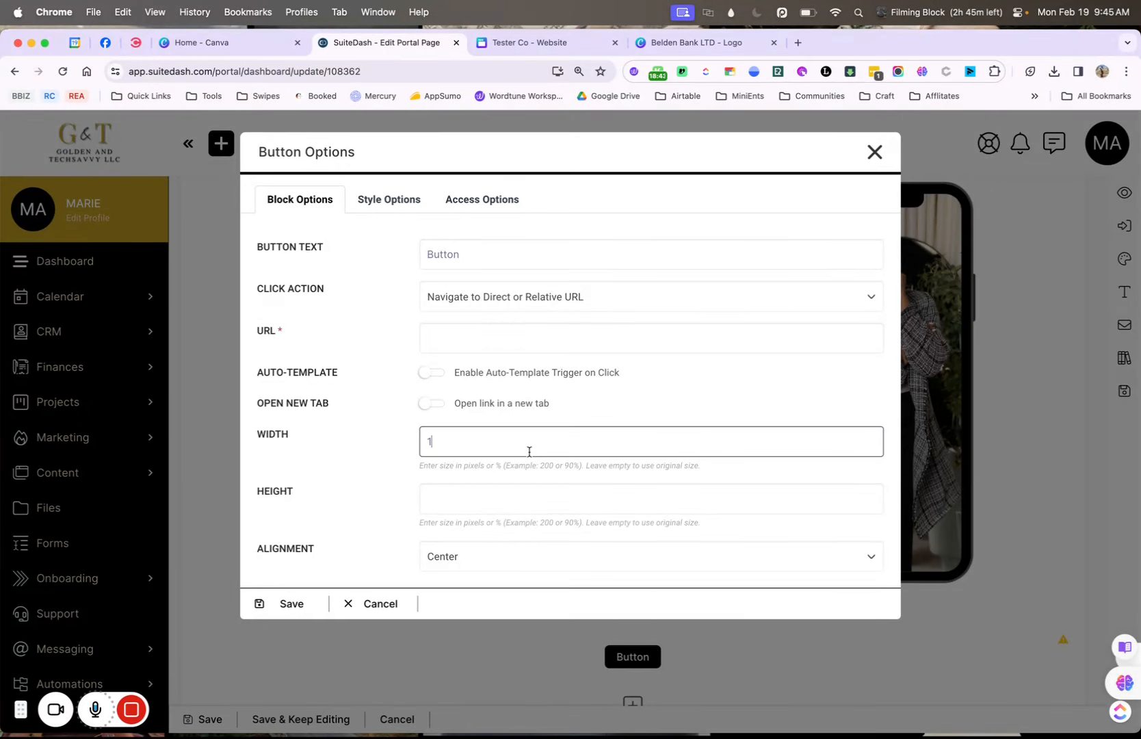
type("50")
left_click(497, 506)
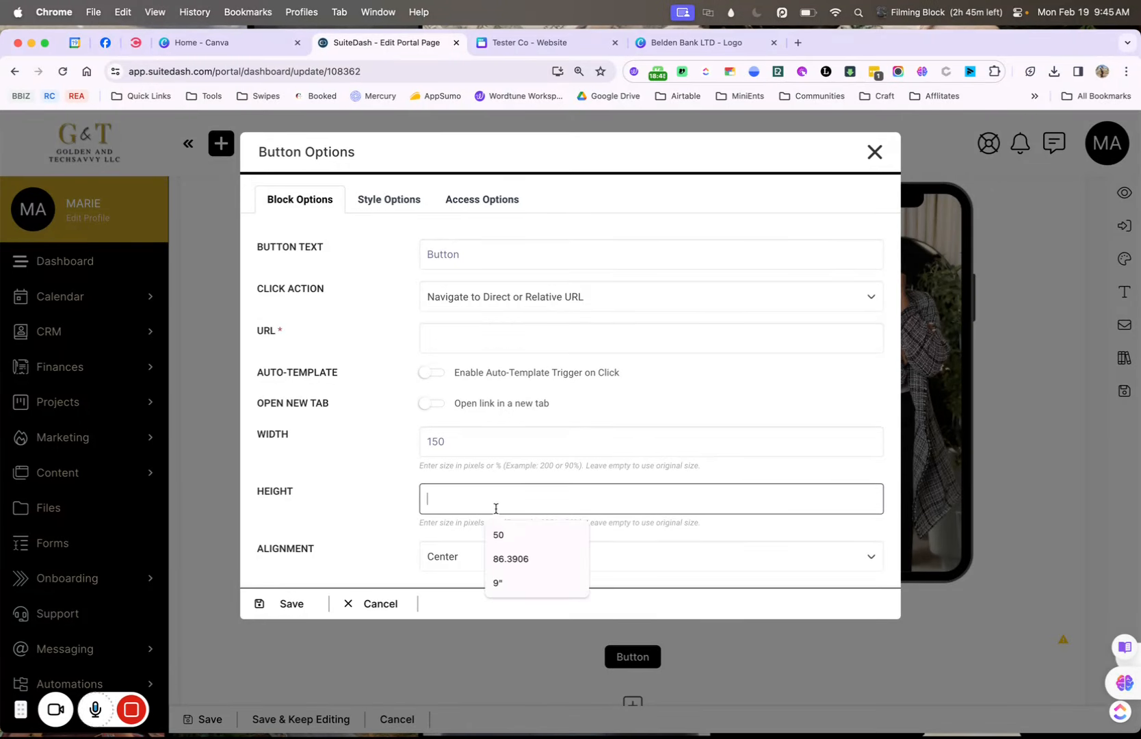
type("50")
left_click(289, 603)
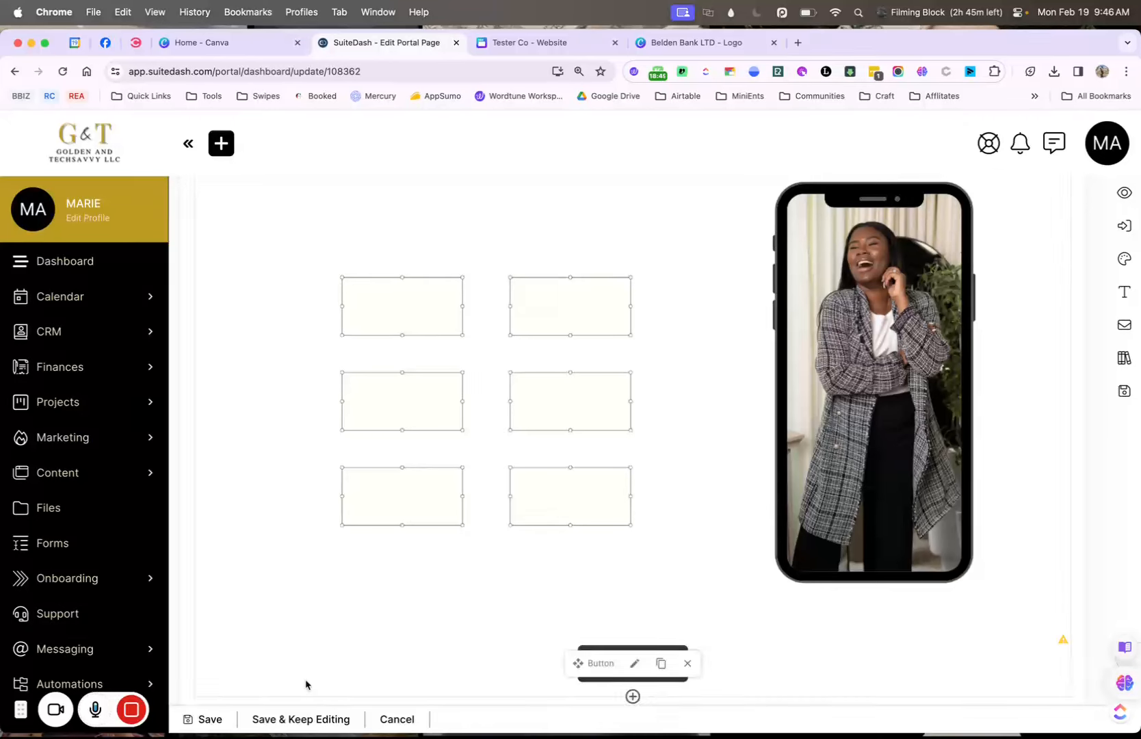
left_click(216, 712)
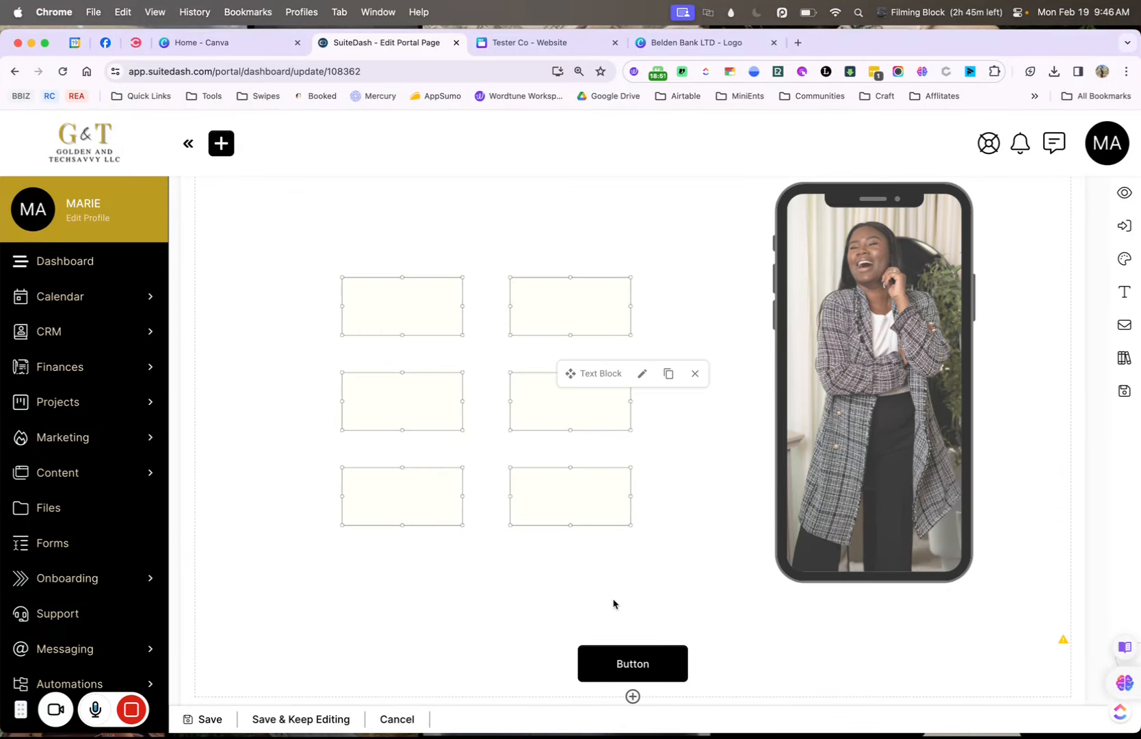
Examine the margin and padding settings in the button's style options.
left_click(636, 664)
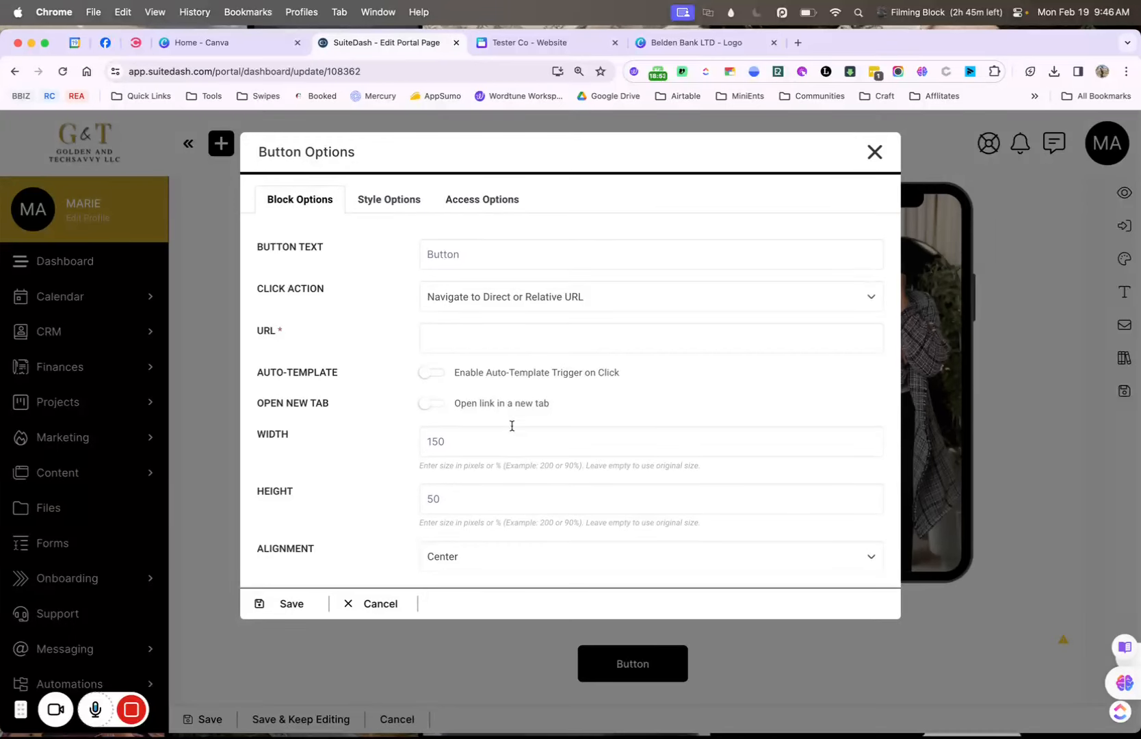
left_click(386, 208)
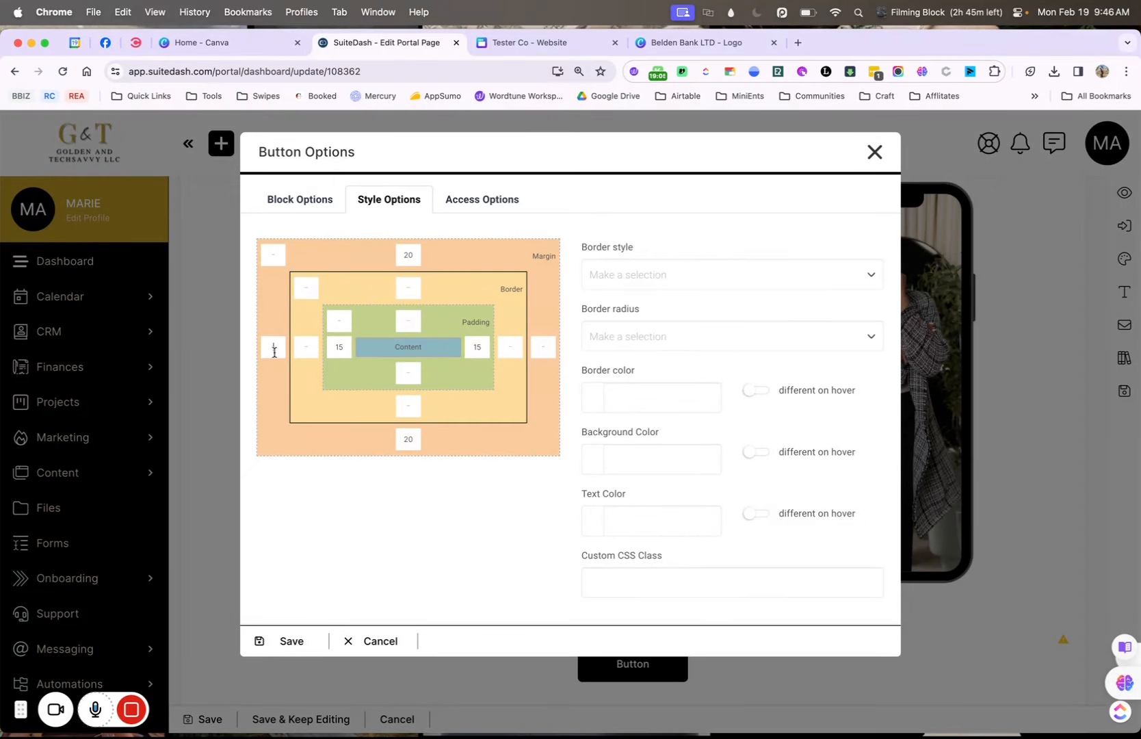
left_click(874, 152)
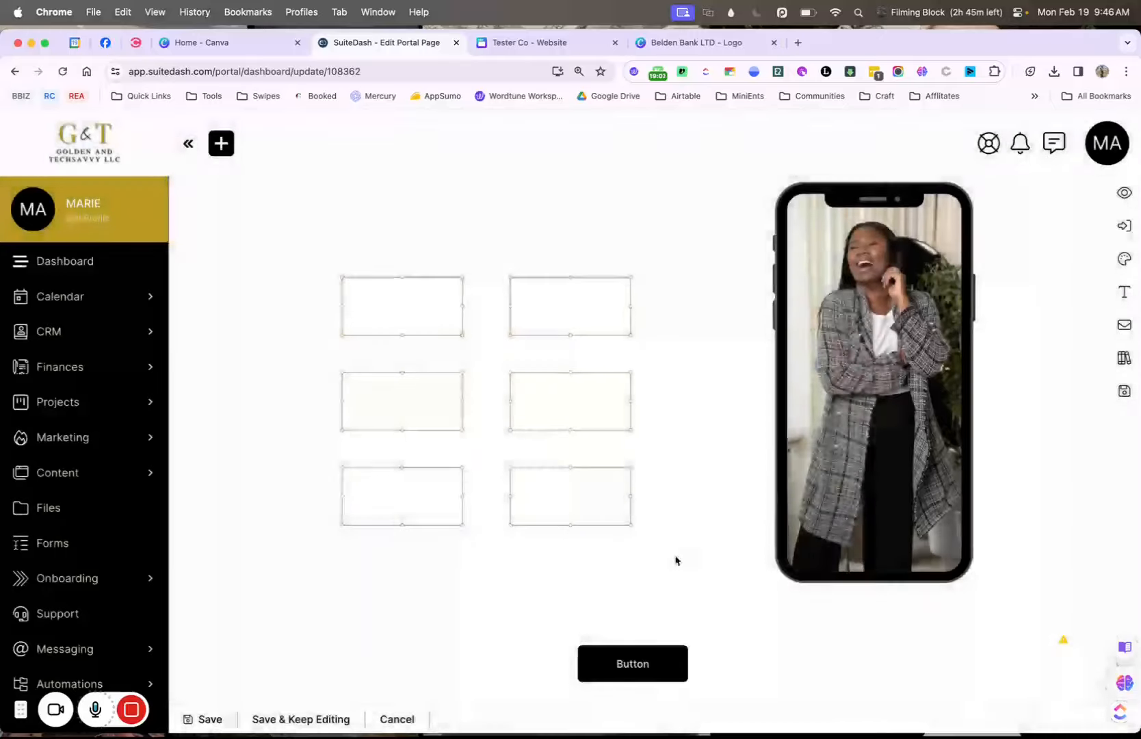
Add a Button Block with default options at the start of the wide column beside the phone image.
scroll(618, 488, "down", 2)
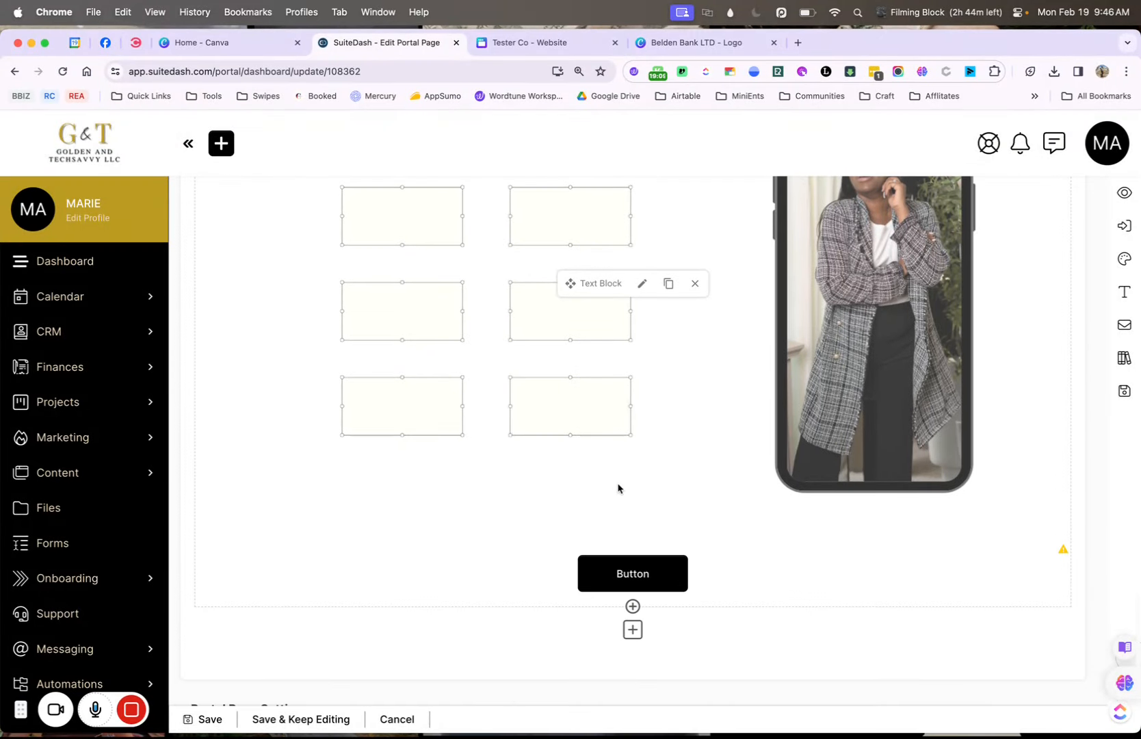
scroll(619, 490, "up", 10)
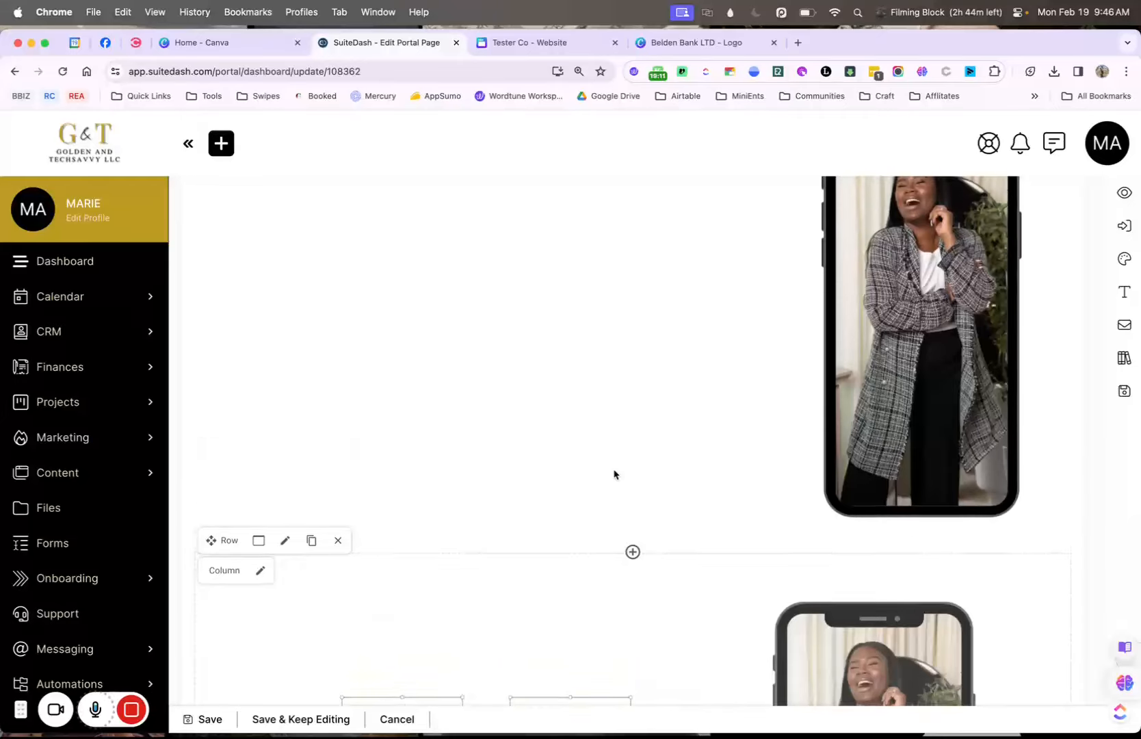
scroll(614, 473, "down", 5)
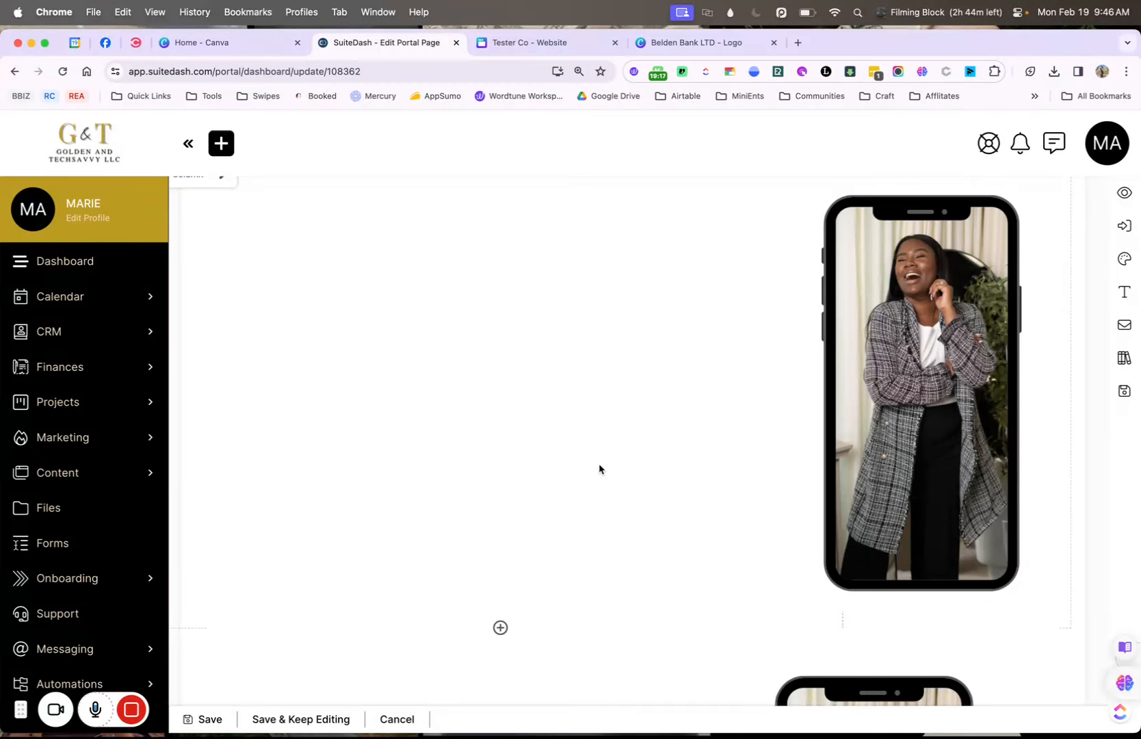
scroll(600, 469, "up", 2)
left_click(500, 227)
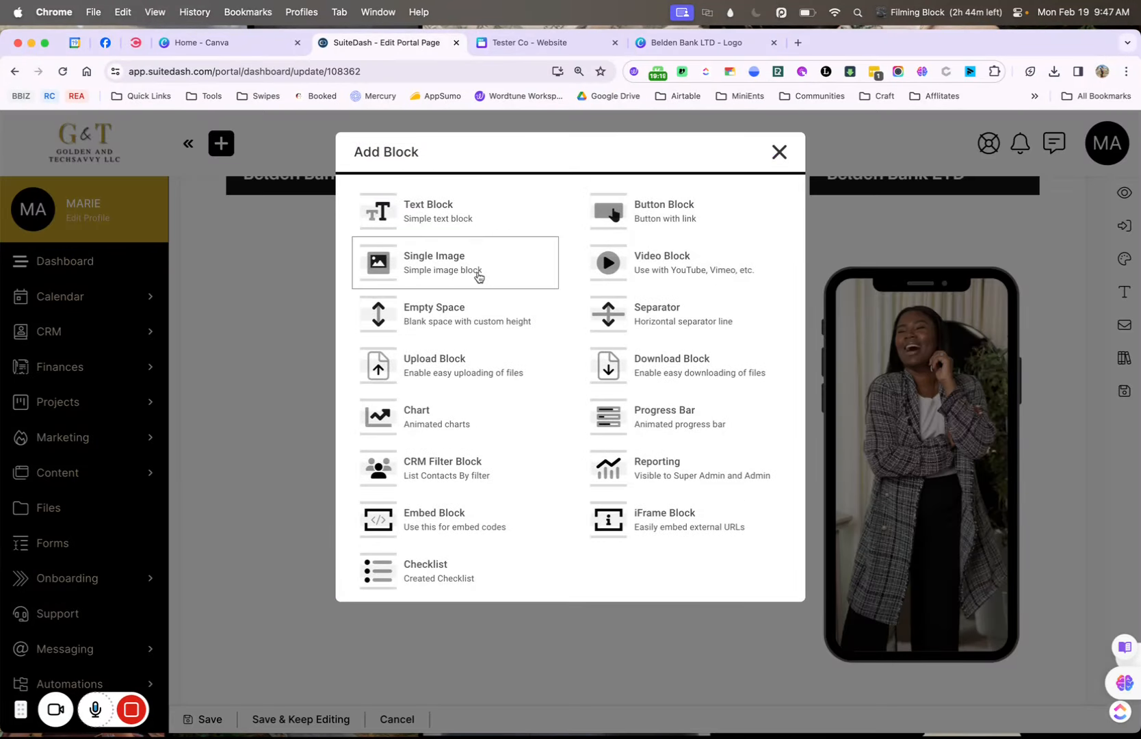
left_click(616, 211)
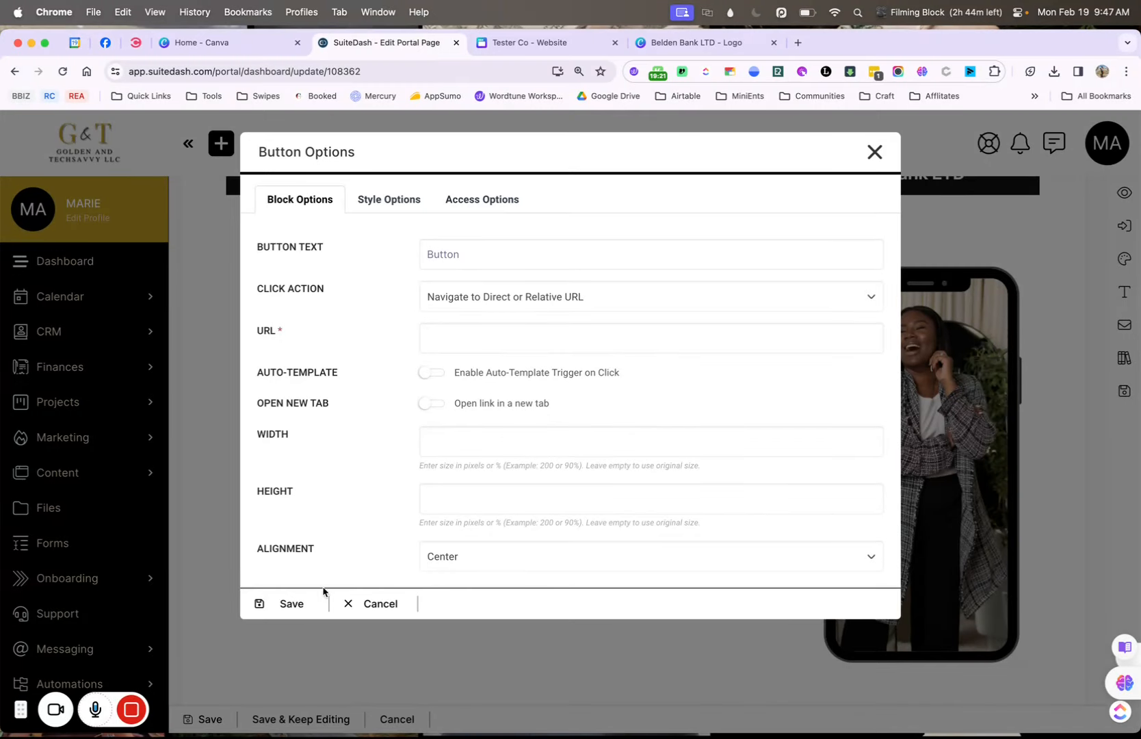
left_click(322, 594)
Set the end-of-page button's top margin to 250, clear its bottom margin, enter a negative left margin, and save.
scroll(579, 416, "down", 3)
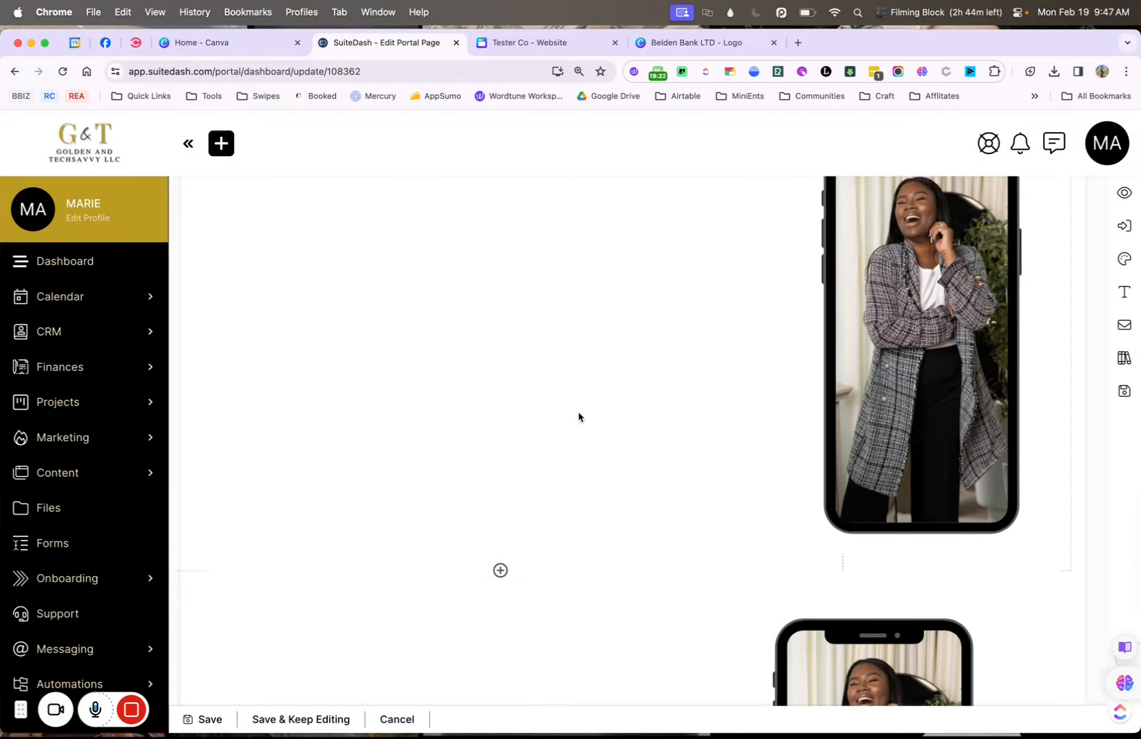
scroll(578, 416, "down", 10)
scroll(558, 315, "up", 4)
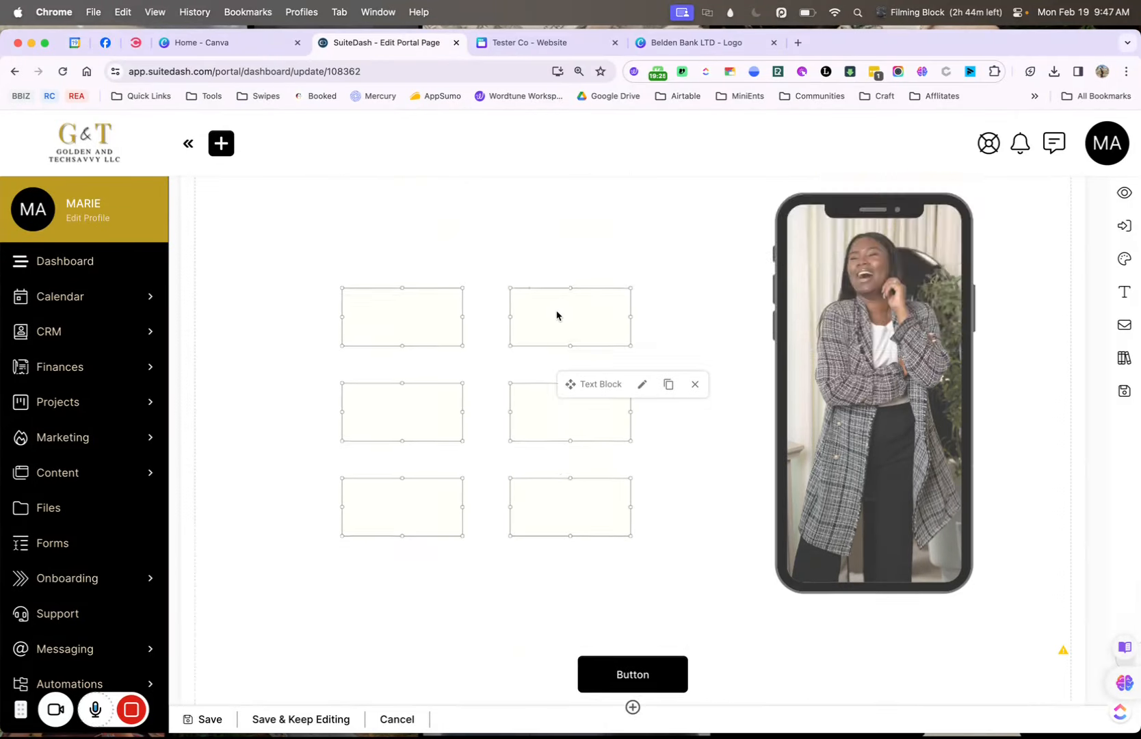
scroll(558, 316, "up", 6)
scroll(581, 241, "up", 2)
scroll(583, 250, "down", 7)
scroll(662, 666, "down", 2)
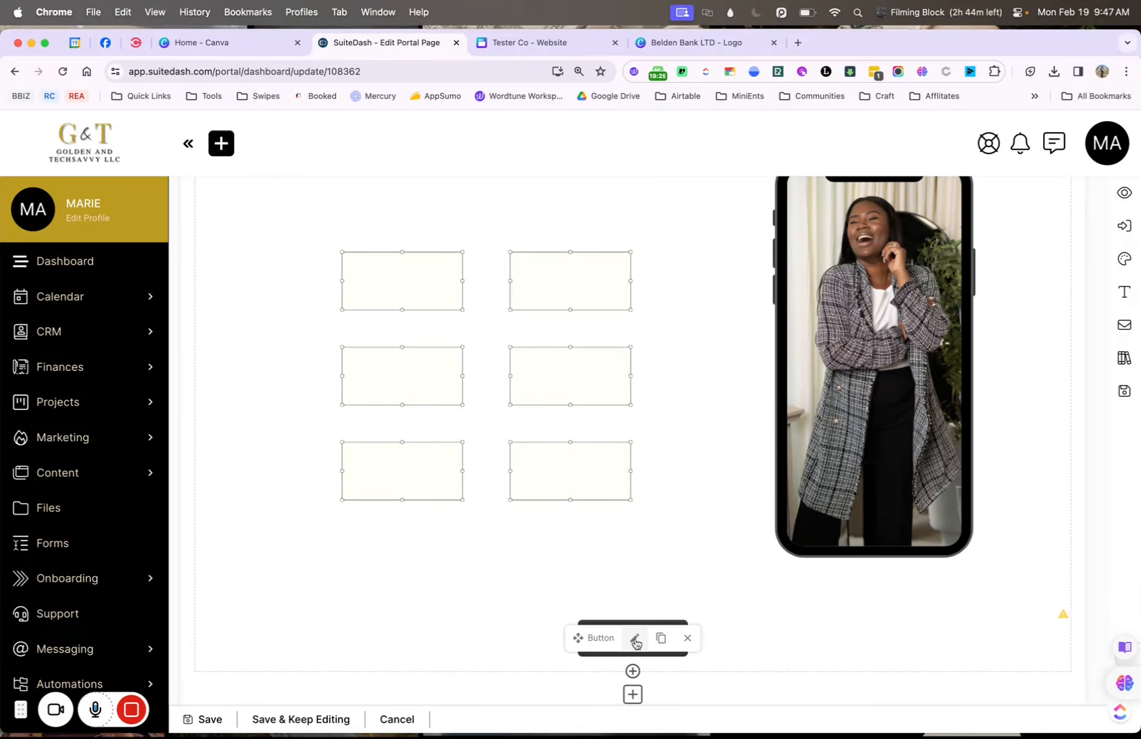
left_click(635, 640)
left_click(381, 200)
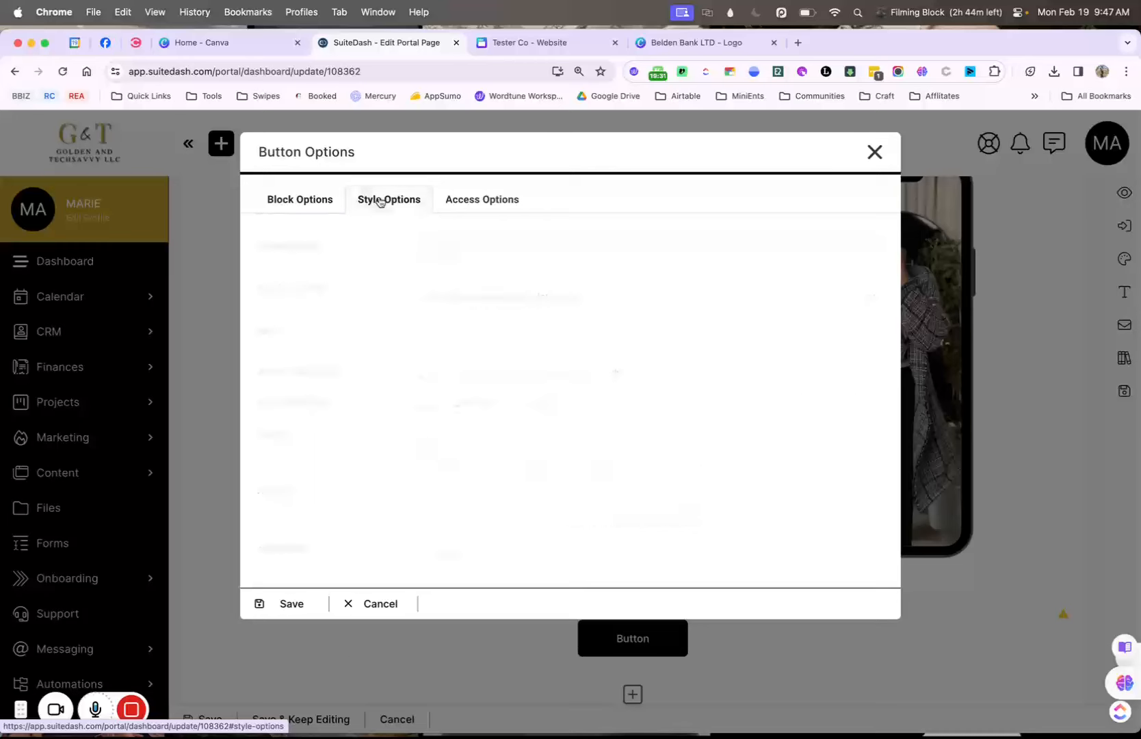
type("250")
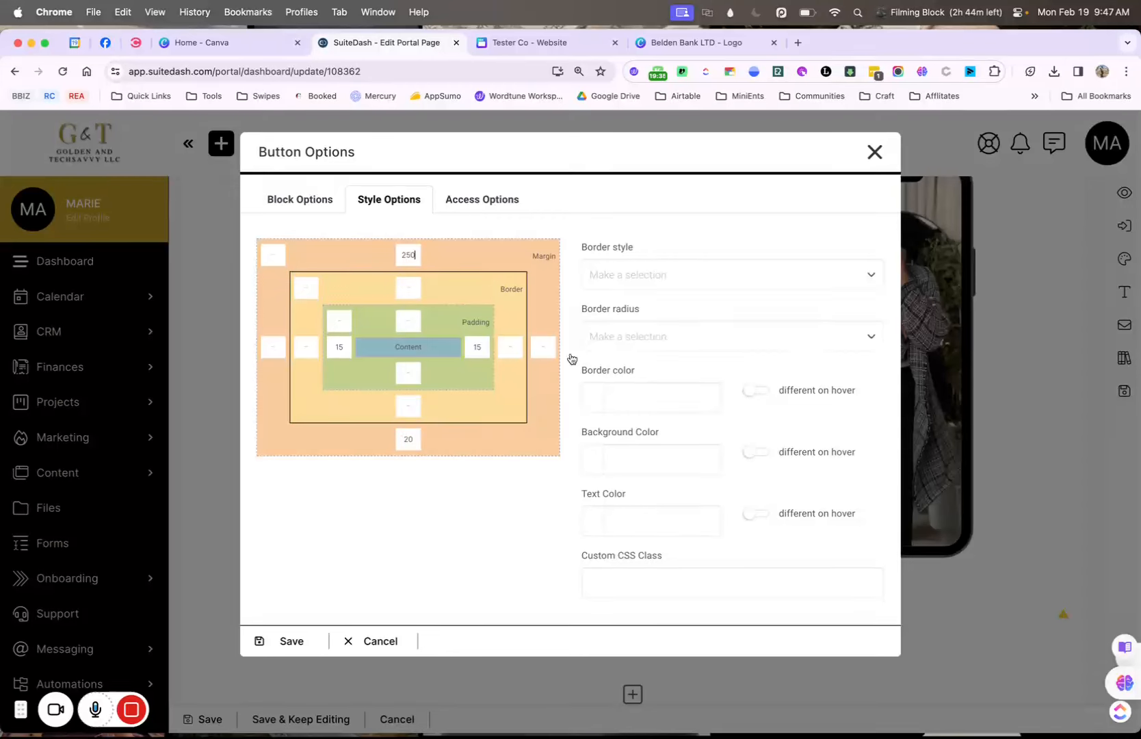
double_click(411, 440)
key("BackSpace")
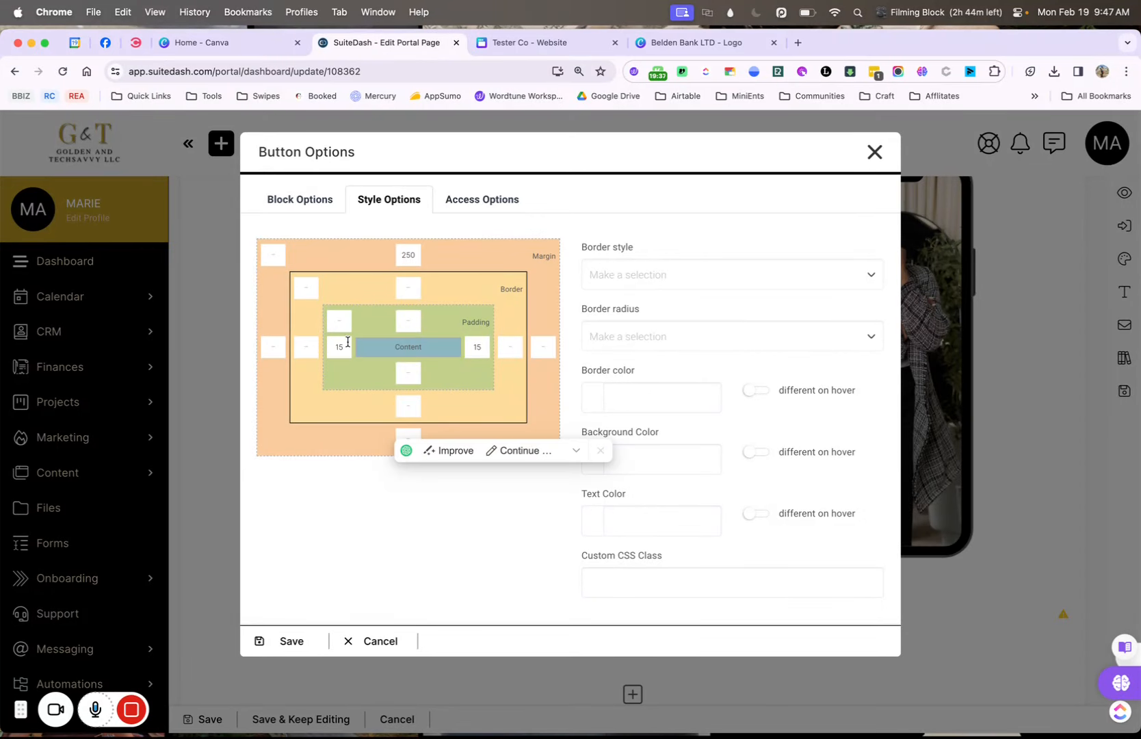
left_click(301, 342)
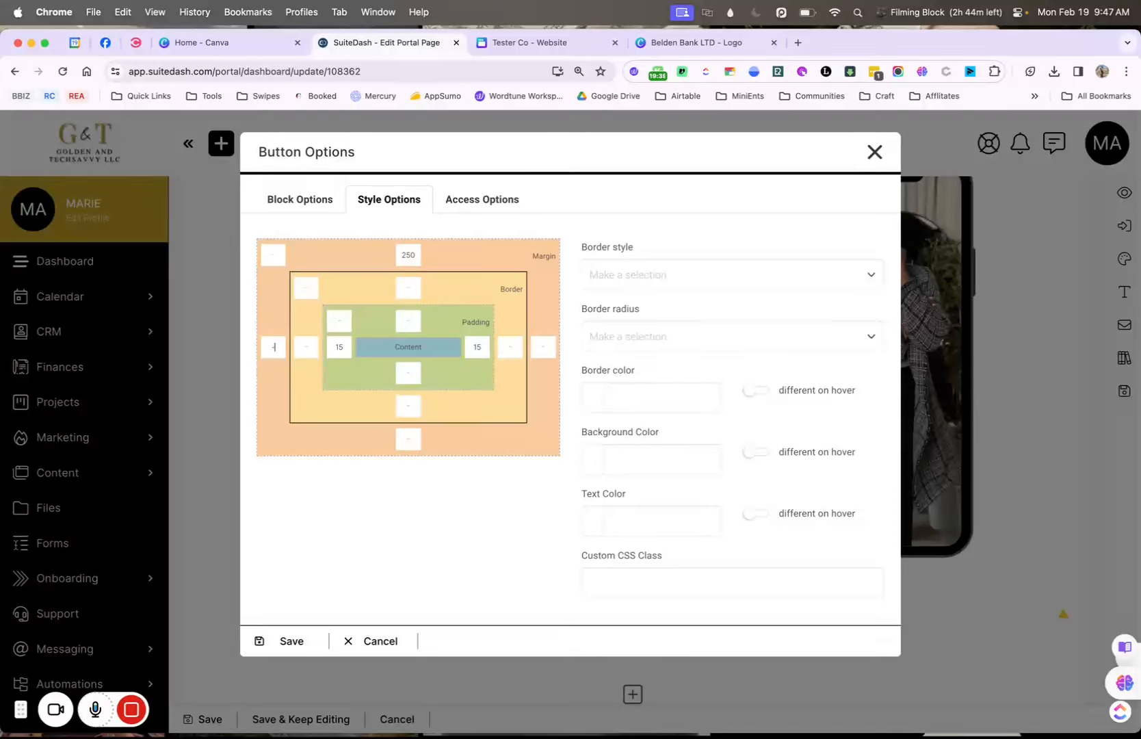
left_click(290, 643)
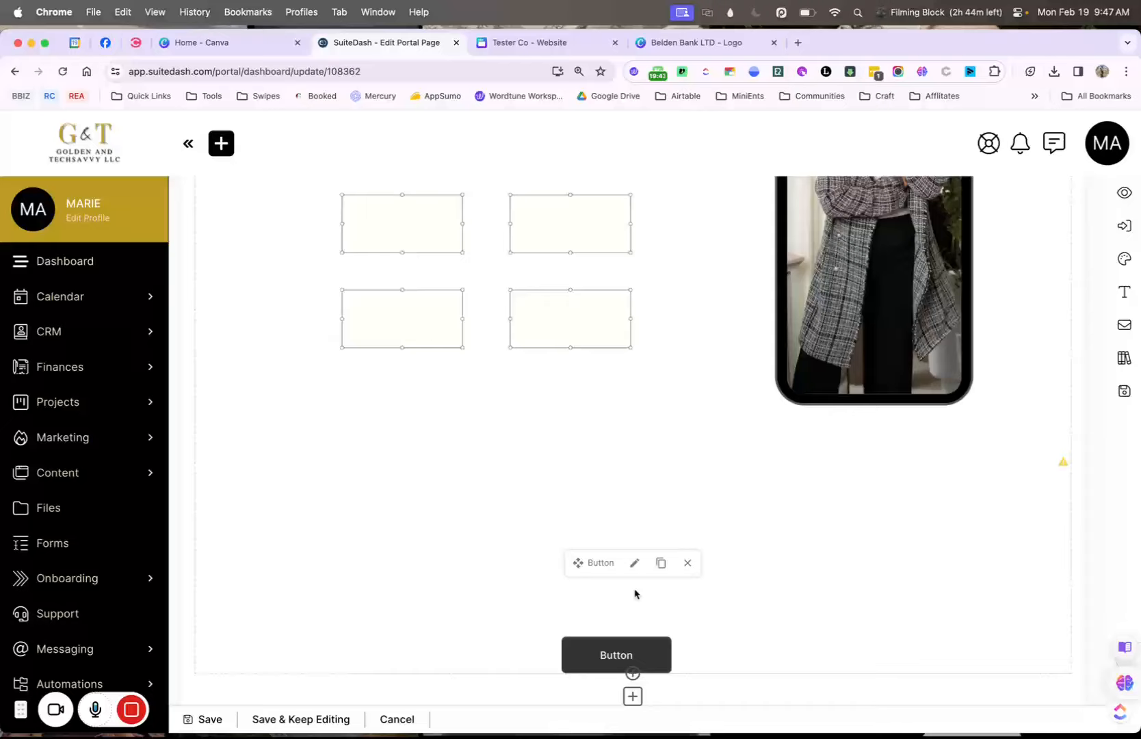
Set the button's top margin to -250 and its left margin to 45, and save the style options.
left_click(636, 564)
left_click(399, 212)
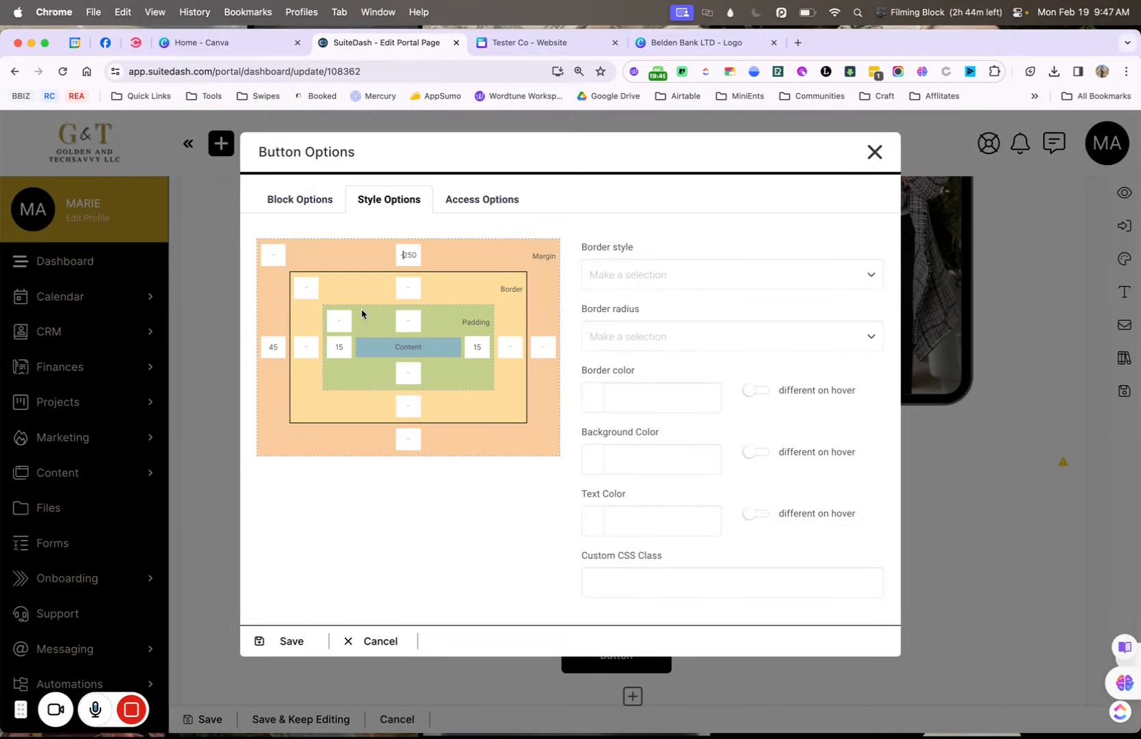
left_click(303, 643)
Set the button's left margin to -45 and save the style options.
scroll(494, 543, "up", 3)
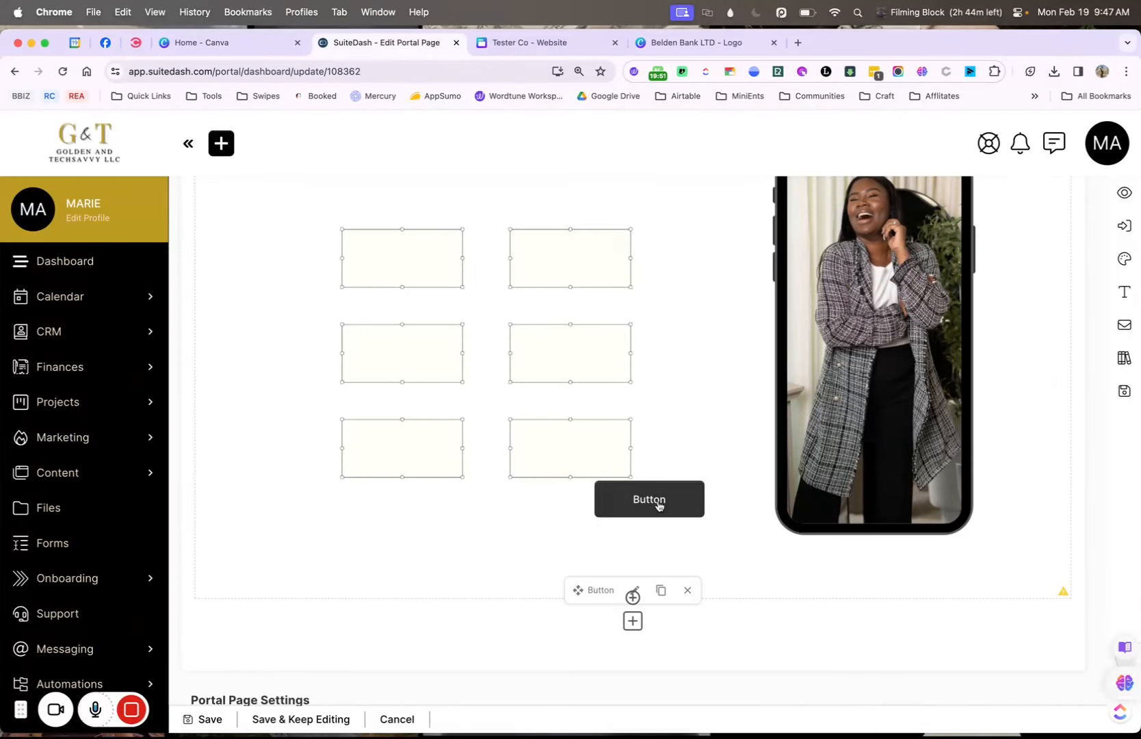
scroll(640, 512, "up", 1)
left_click(631, 375)
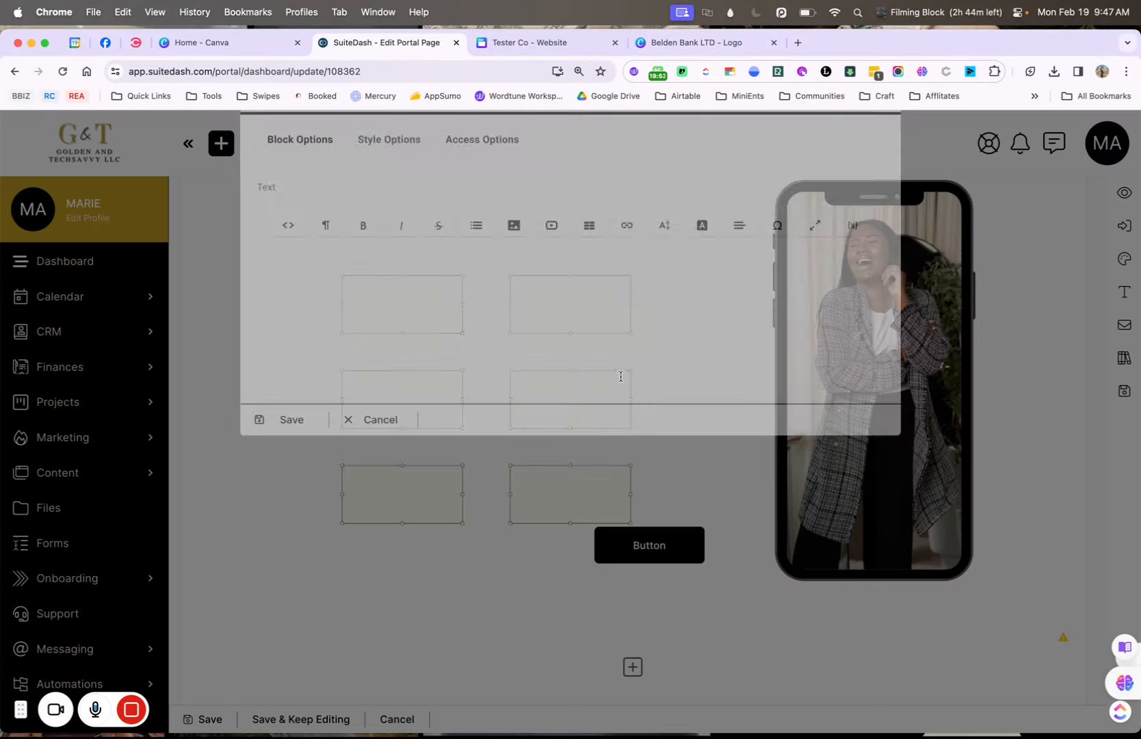
left_click(874, 153)
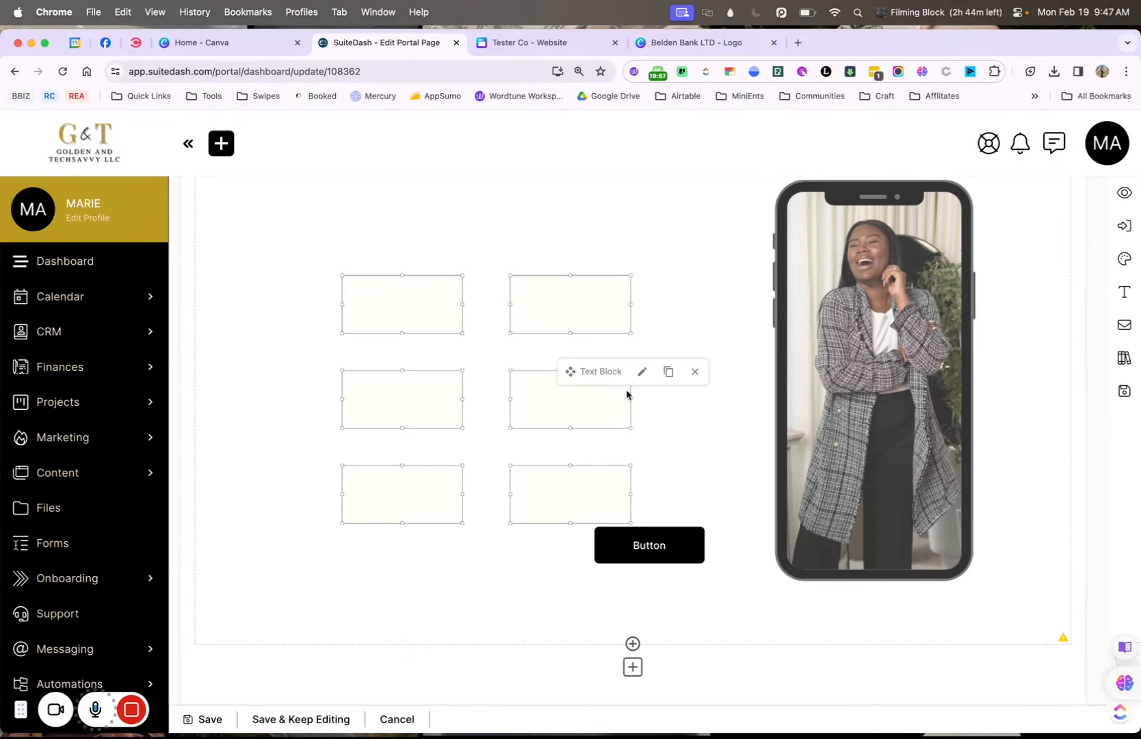
left_click(637, 636)
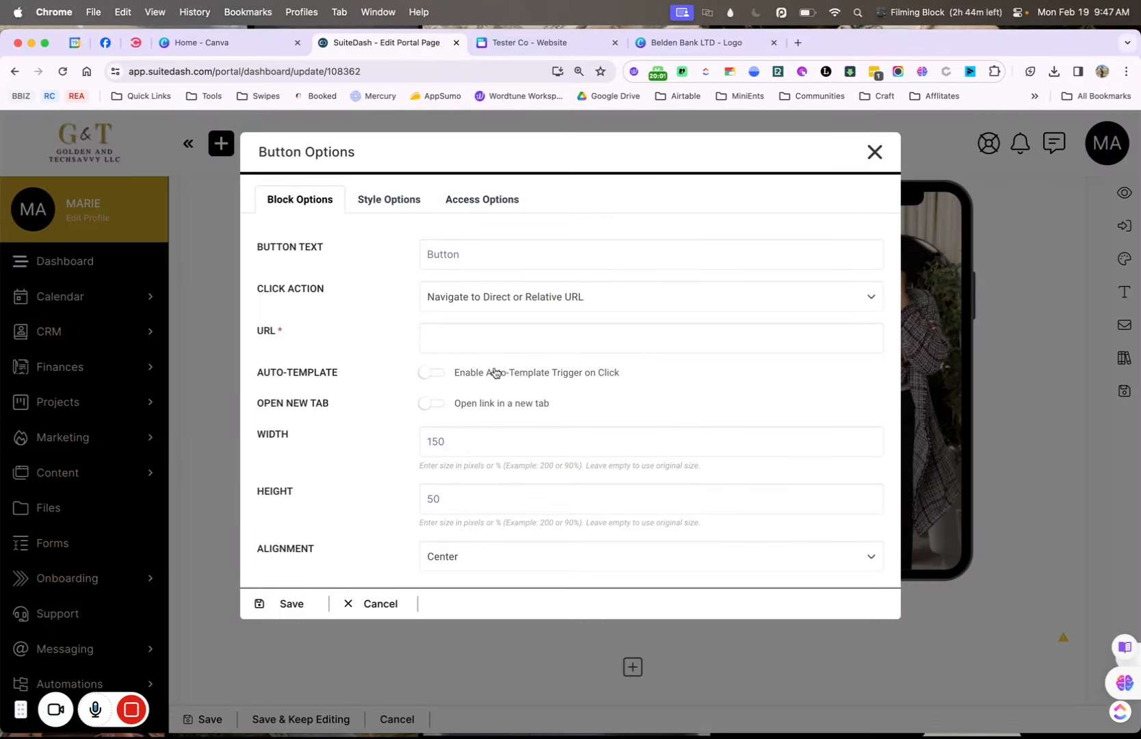
left_click(380, 210)
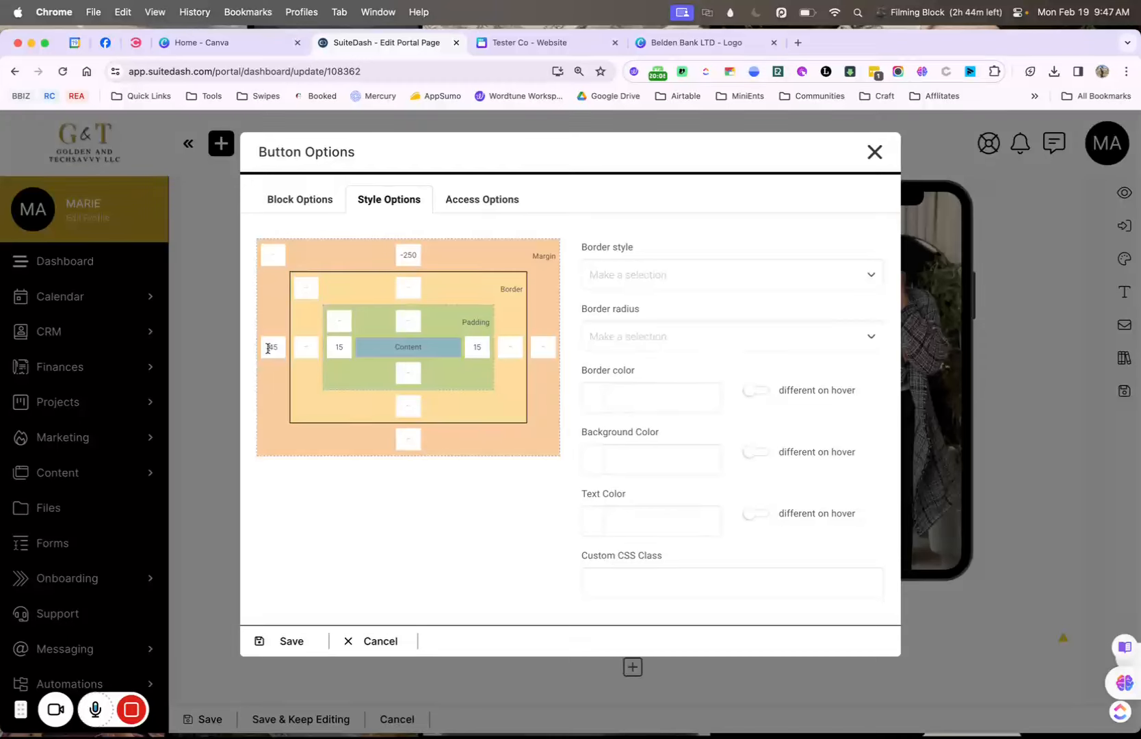
left_click(280, 640)
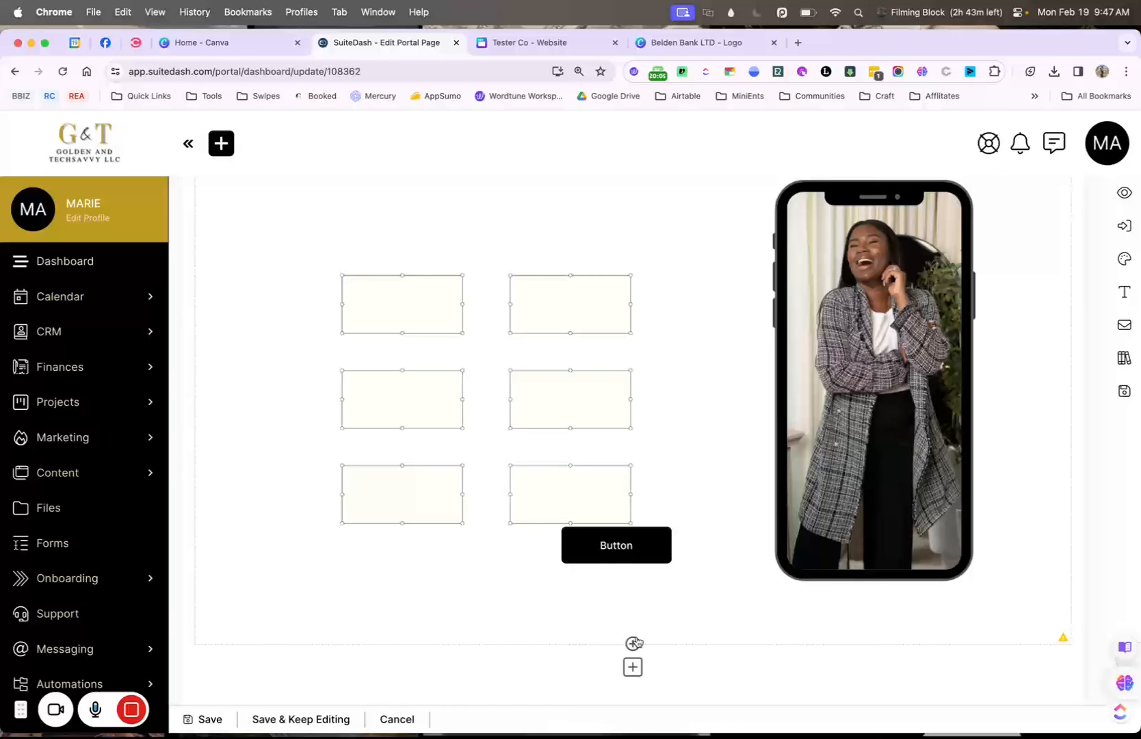
Set the button's left margin to -55 and raise the button over the last row of boxes with a larger negative top margin.
left_click(633, 644)
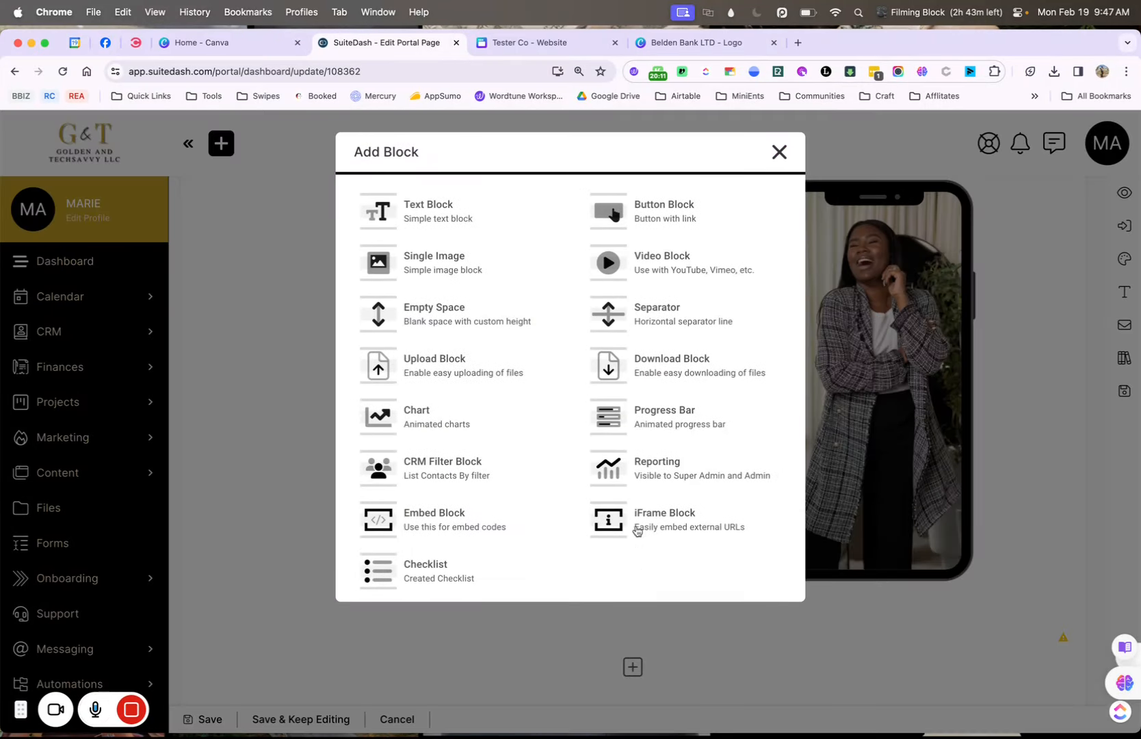
left_click(777, 151)
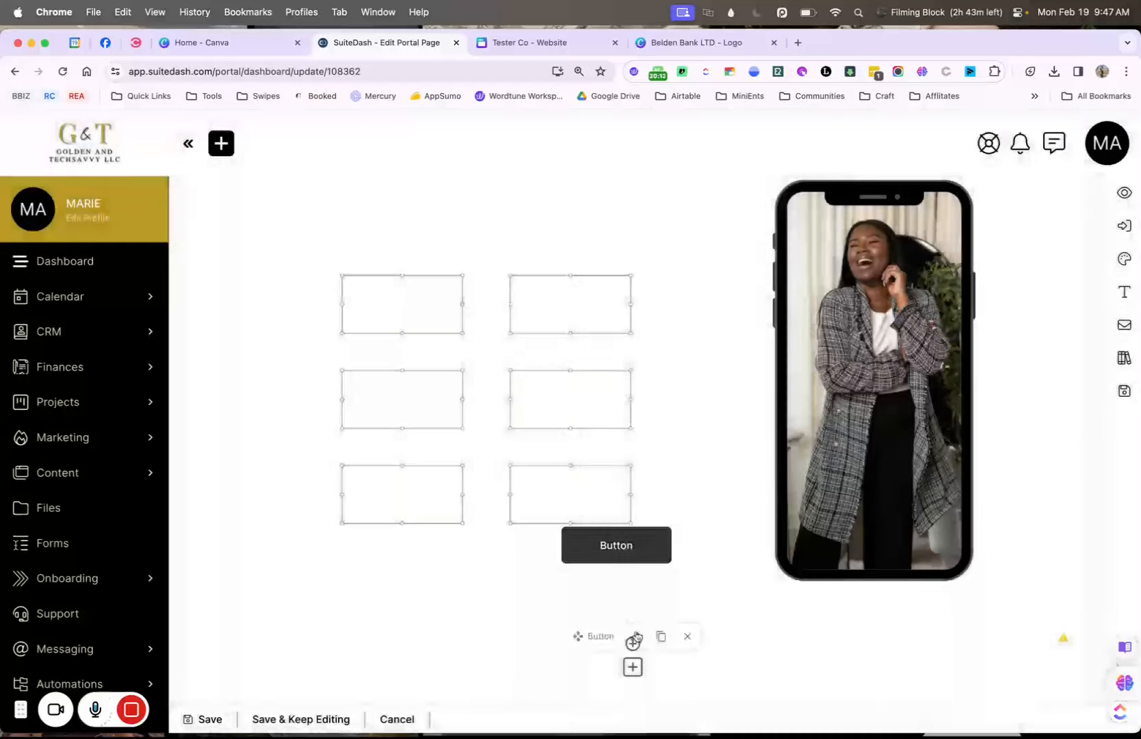
left_click(639, 636)
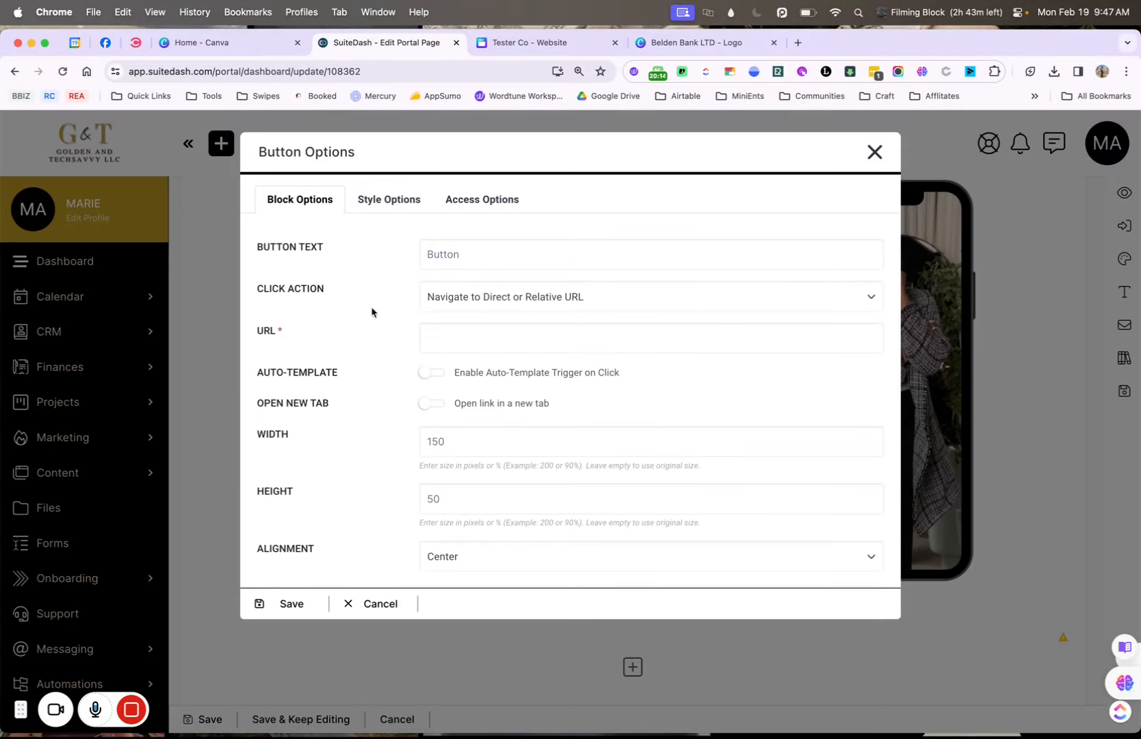
left_click(367, 197)
left_click(876, 152)
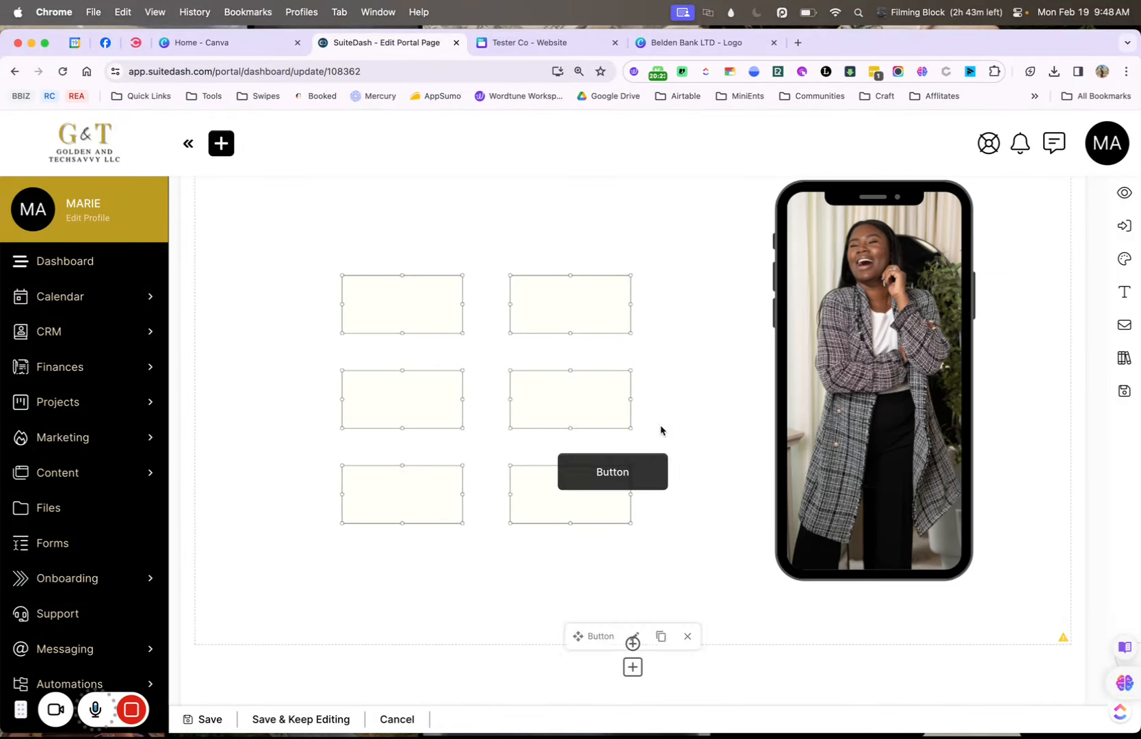
Set the button's top margin to -750 and its left margin to -65, and save the style options.
left_click(643, 639)
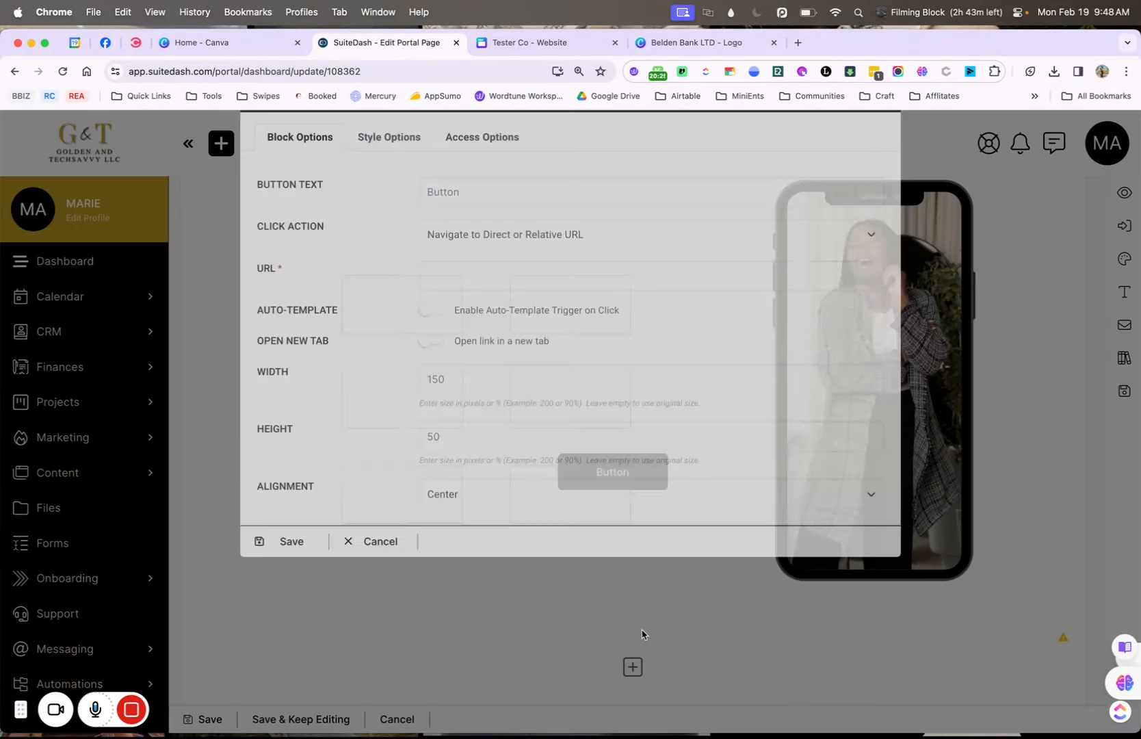
left_click(390, 202)
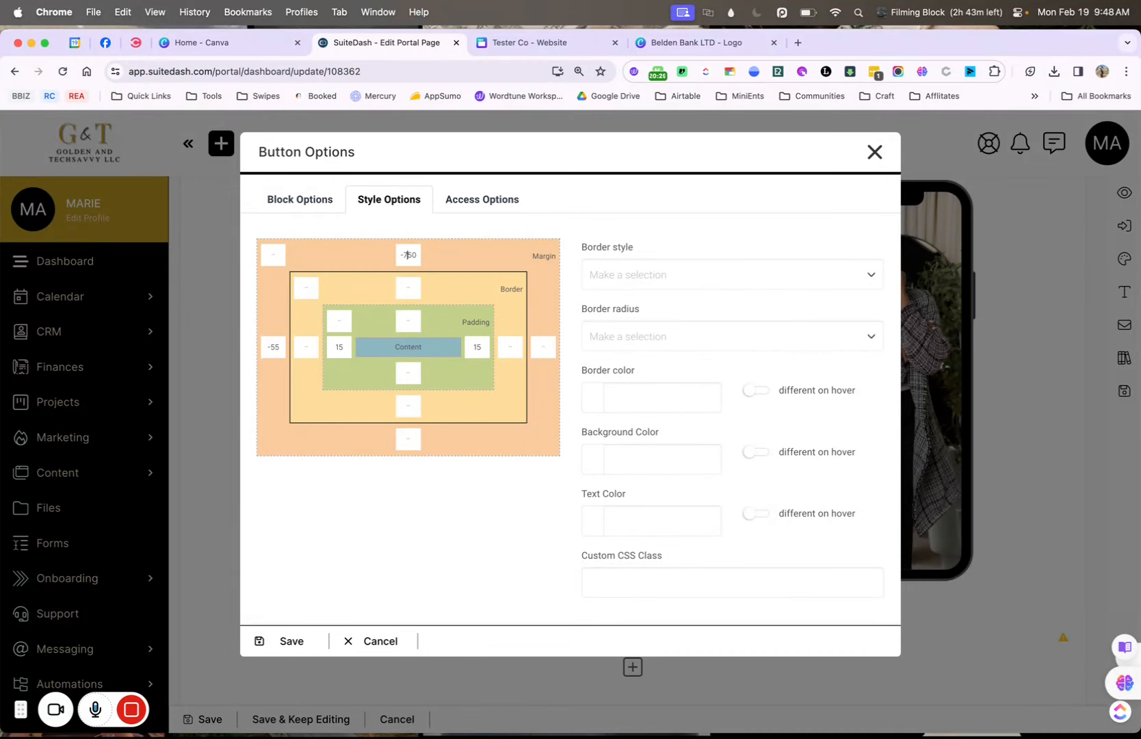
left_click(275, 348)
type("5")
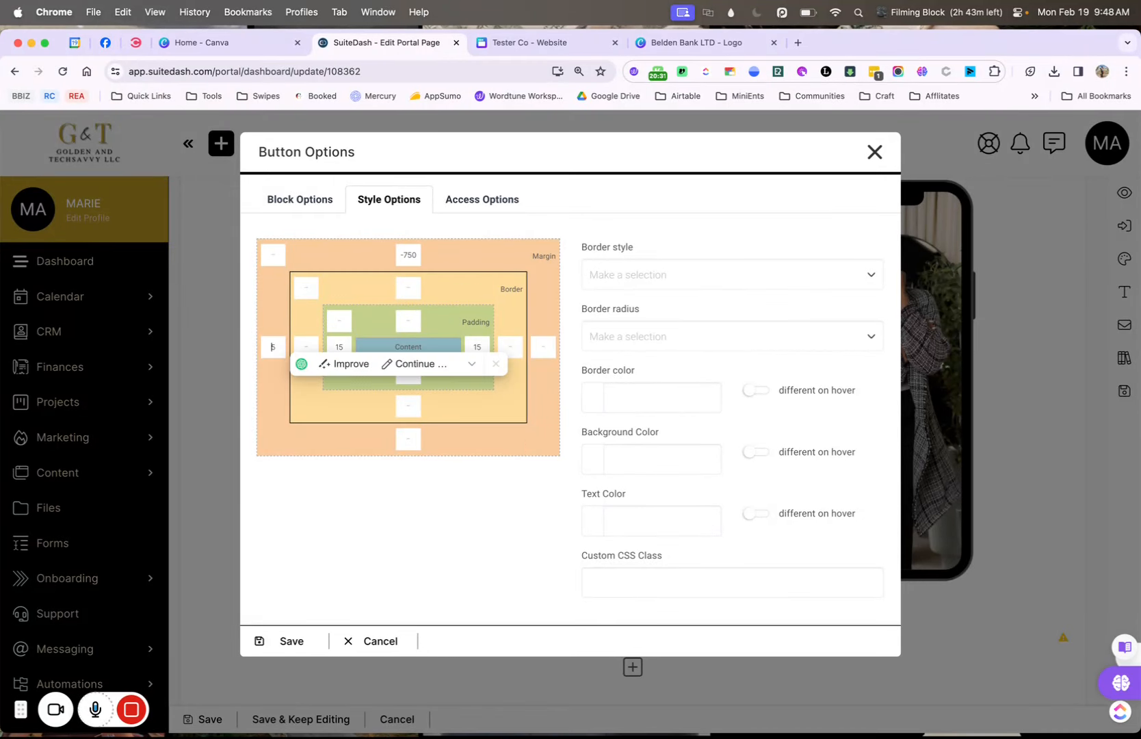
key("BackSpace")
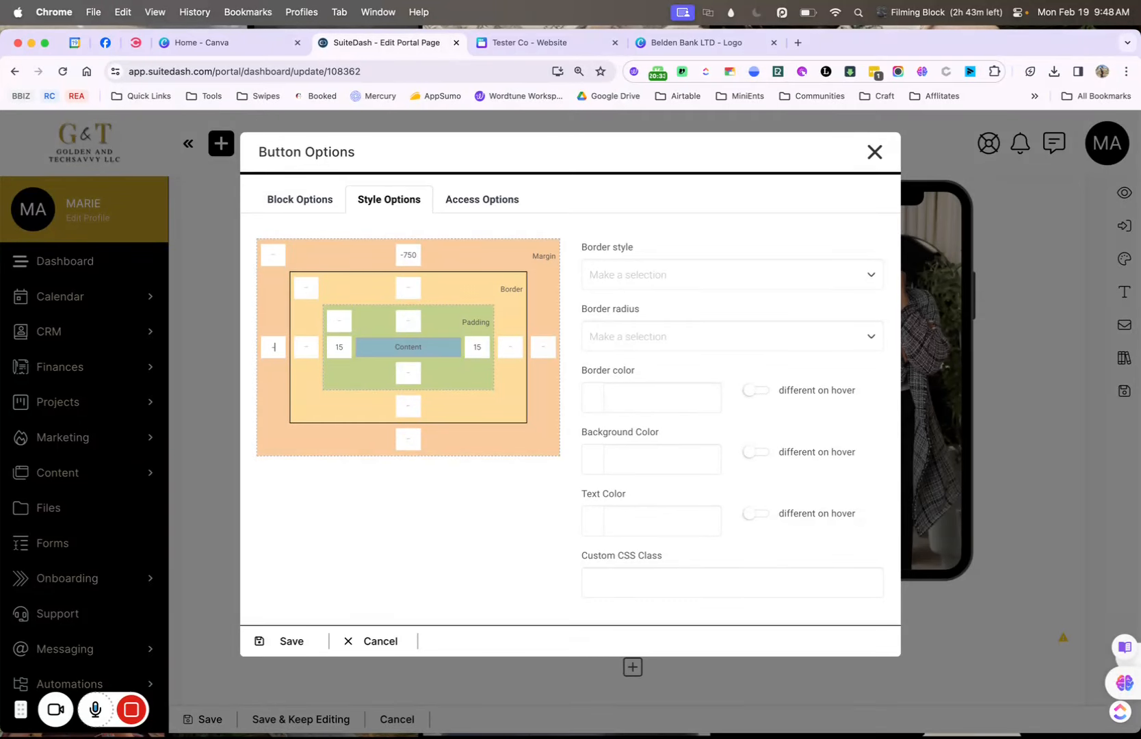
type("-65")
left_click(295, 640)
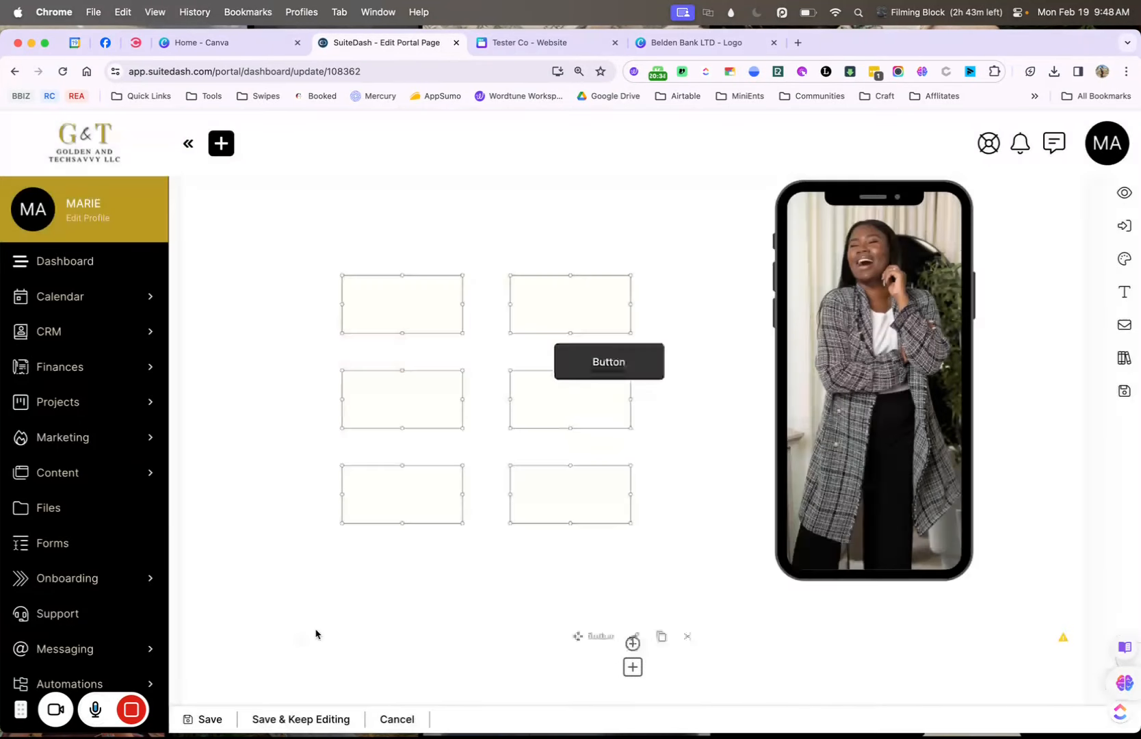
Set the button's top margin to -850 and its left margin to -80, and save the style options.
left_click(641, 639)
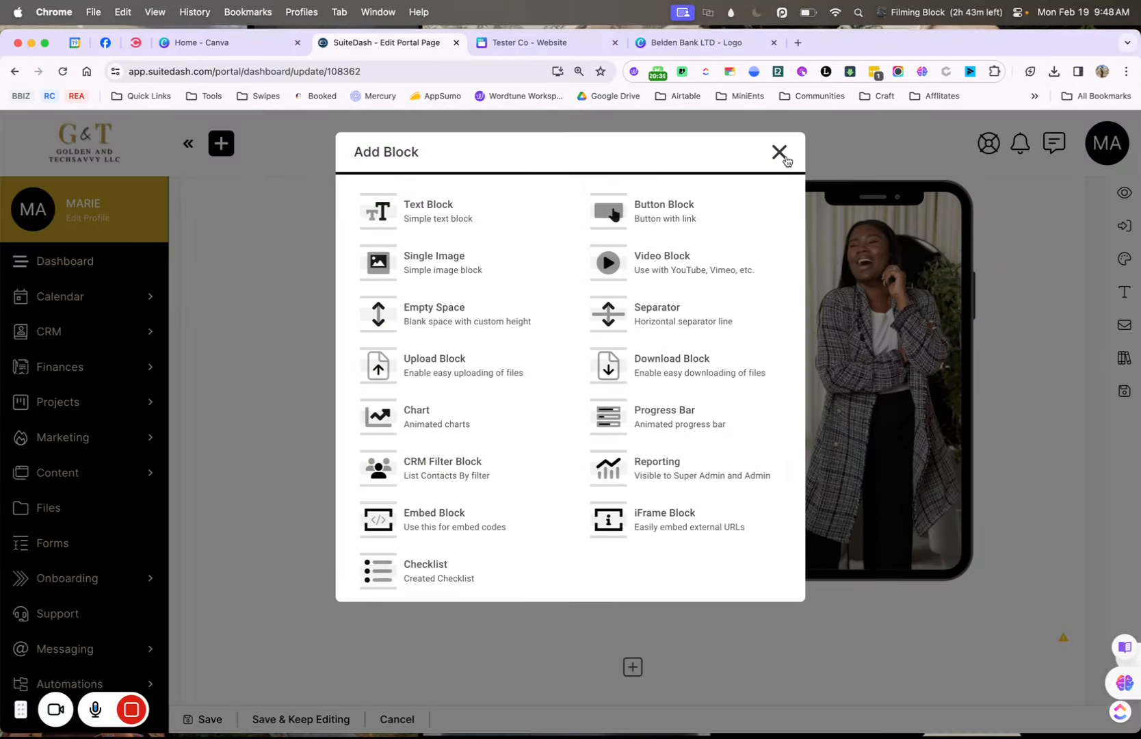
left_click(781, 152)
left_click(640, 635)
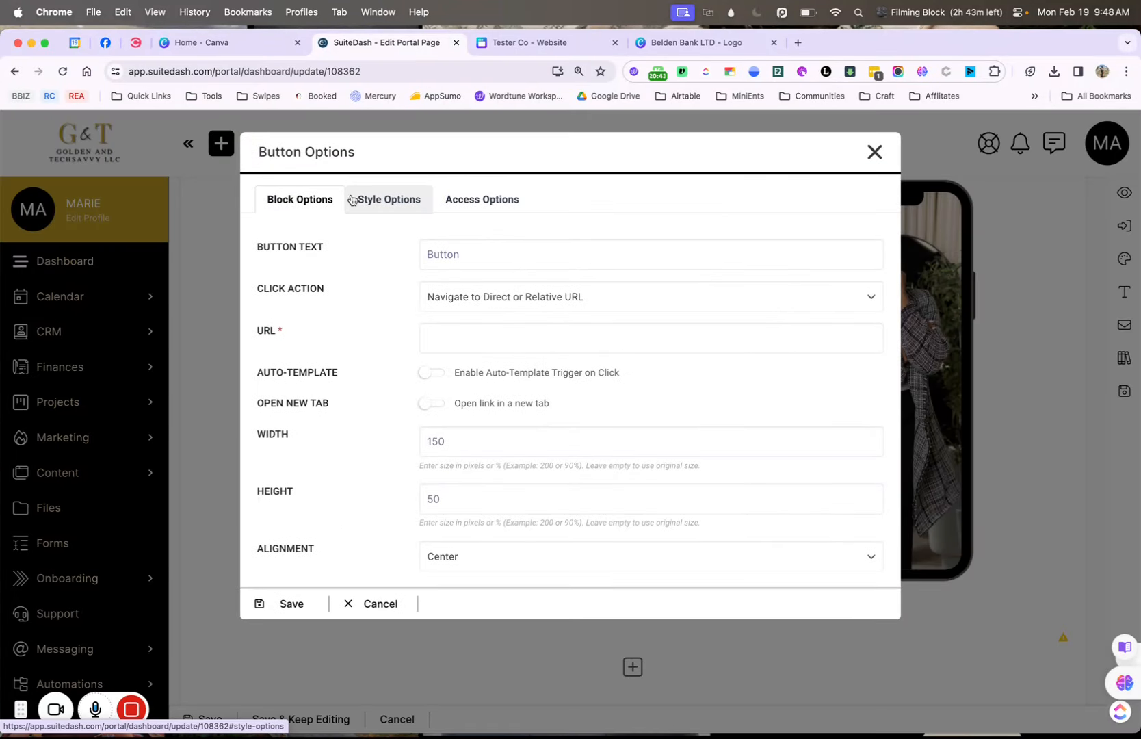
left_click(352, 200)
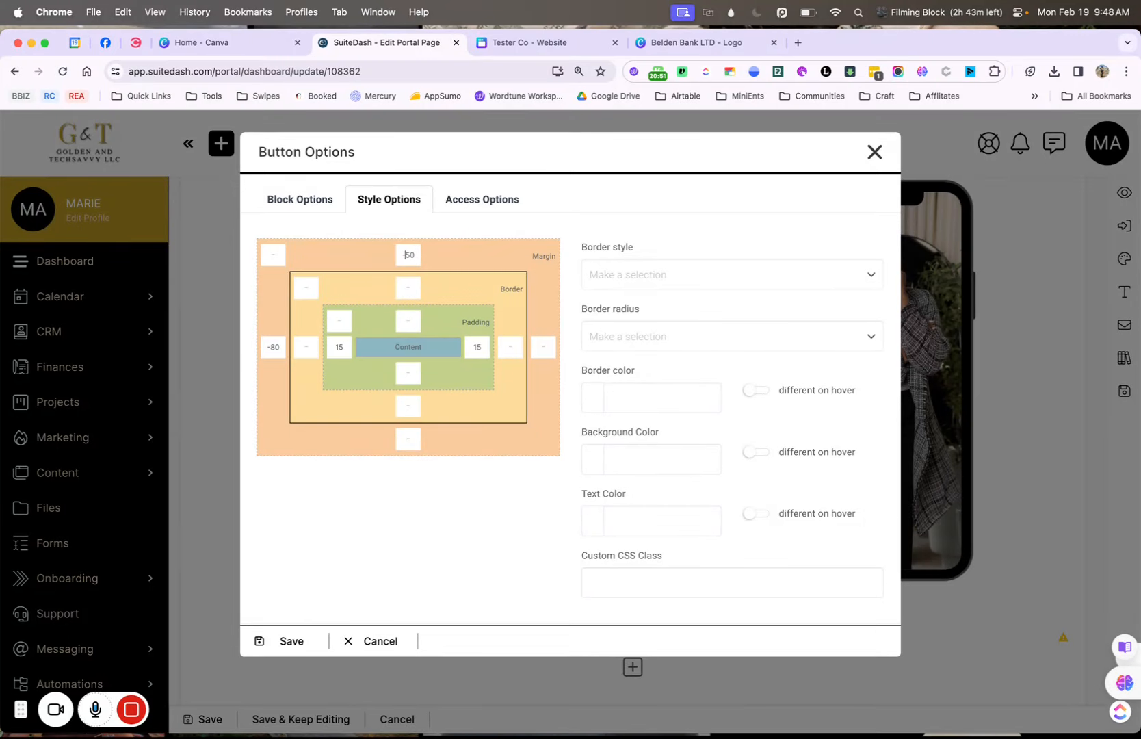
left_click(306, 644)
Set the button's left margin to -95 and its top margin to -1050, and save the style options.
mouse_move(629, 379)
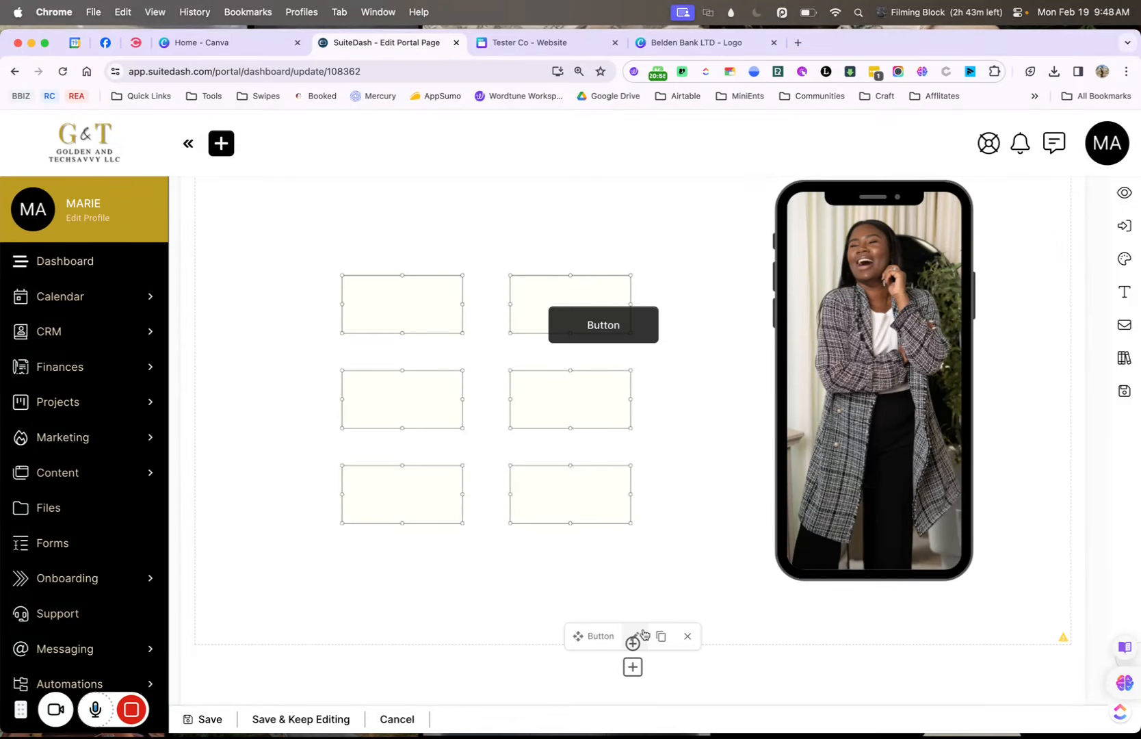
left_click(644, 635)
left_click(389, 200)
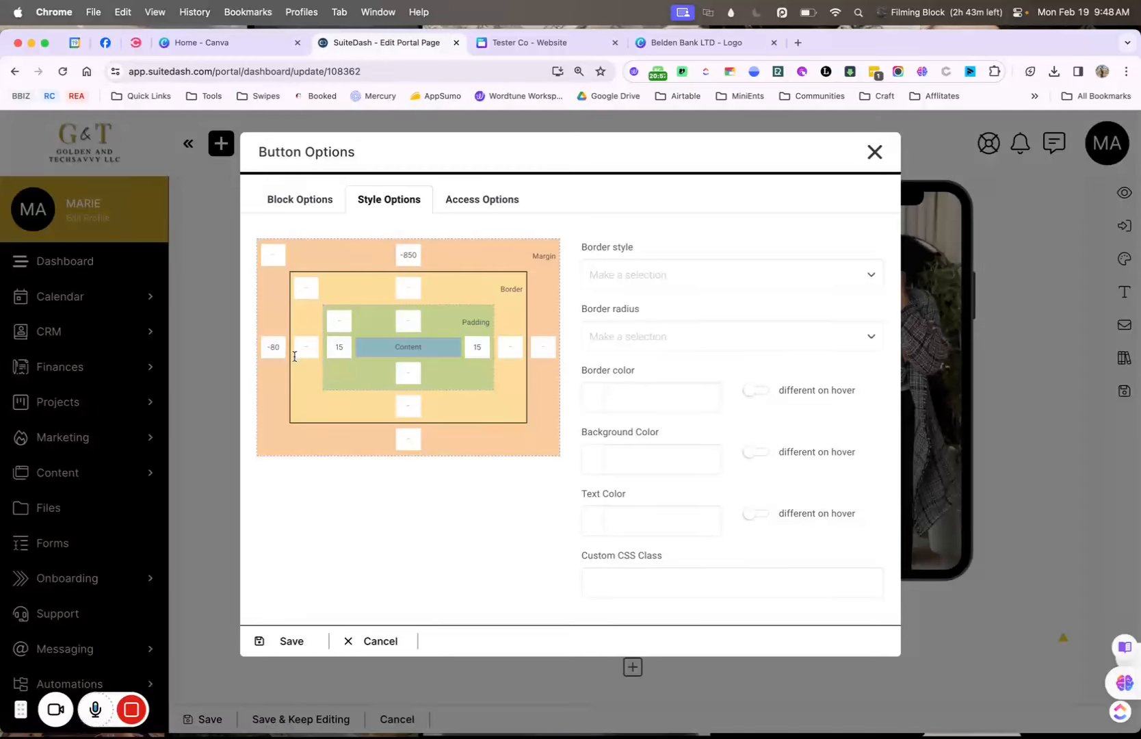
double_click(274, 348)
type("90")
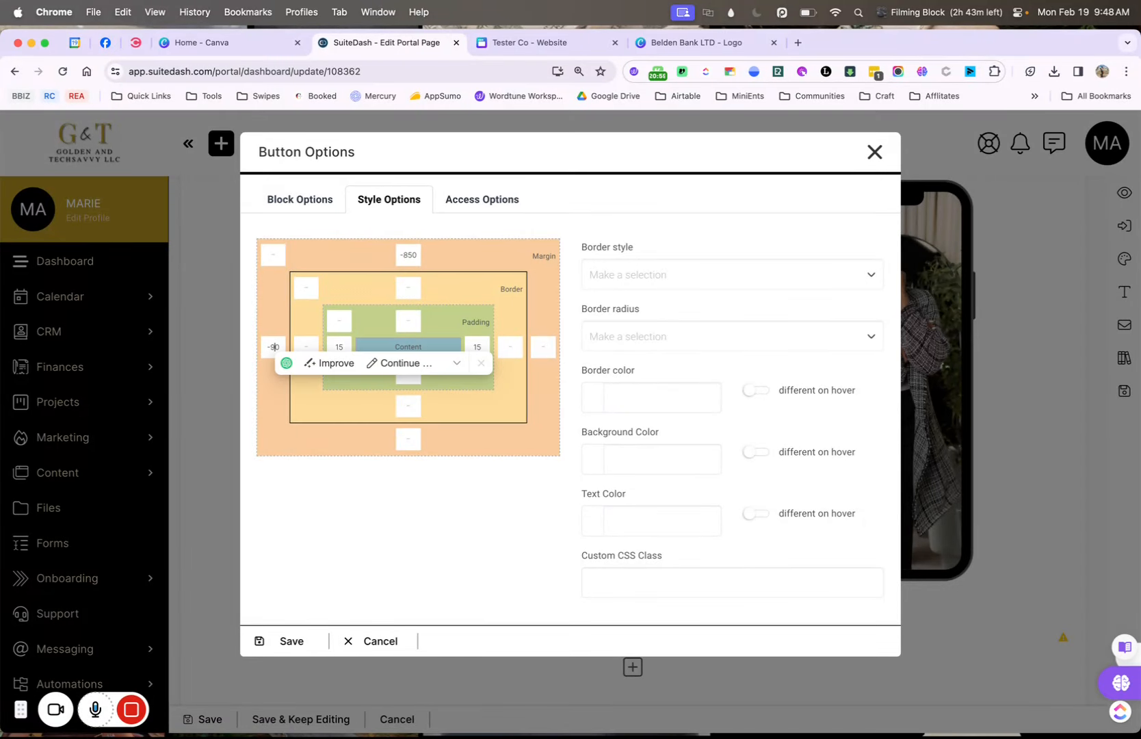
left_click(407, 253)
key("BackSpace")
type("10")
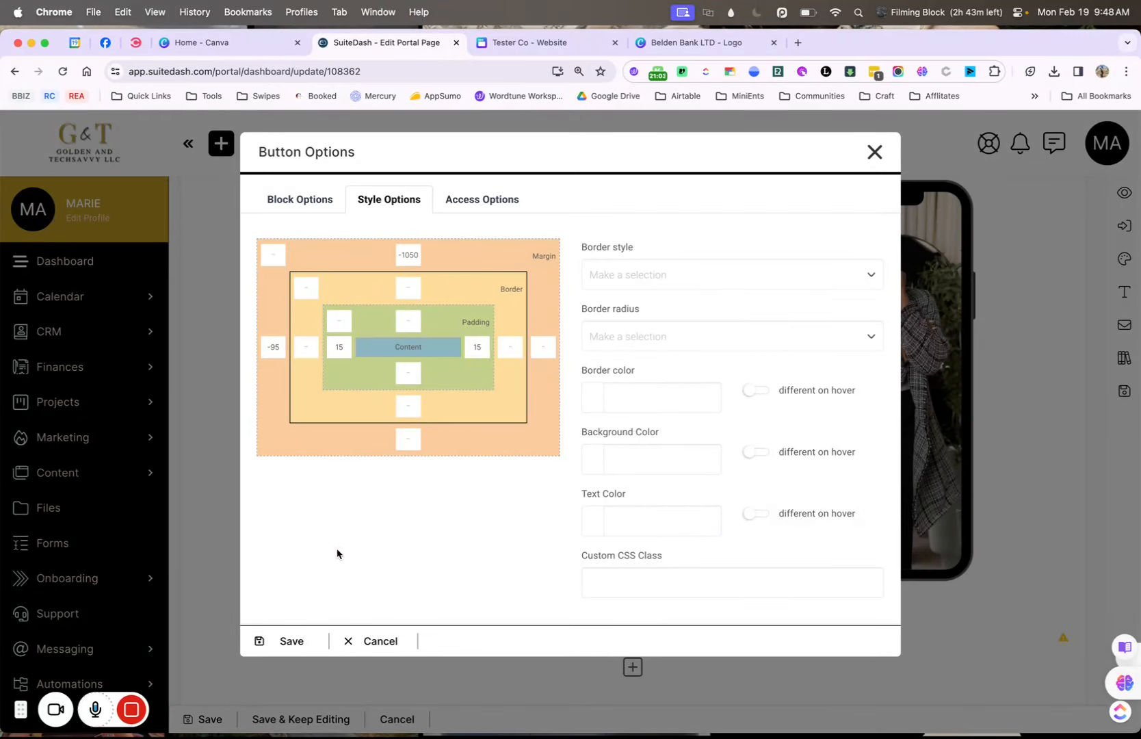
left_click(301, 647)
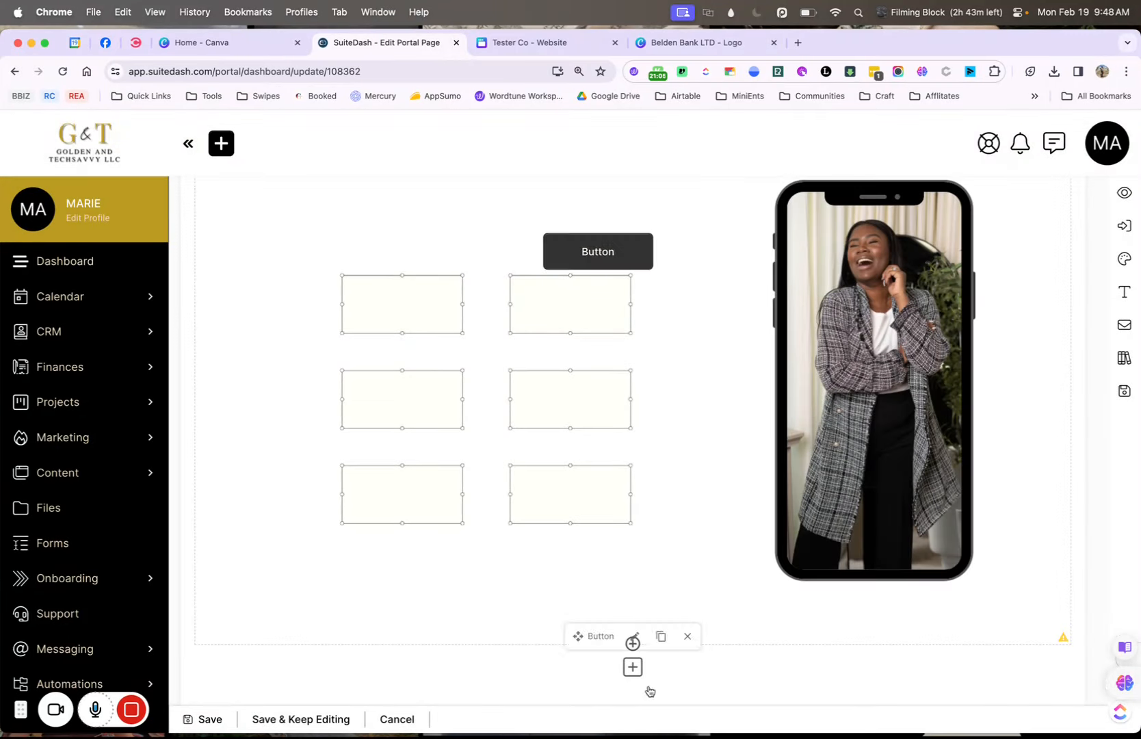
Set the button's top margin to -950 and save the style options.
left_click(642, 636)
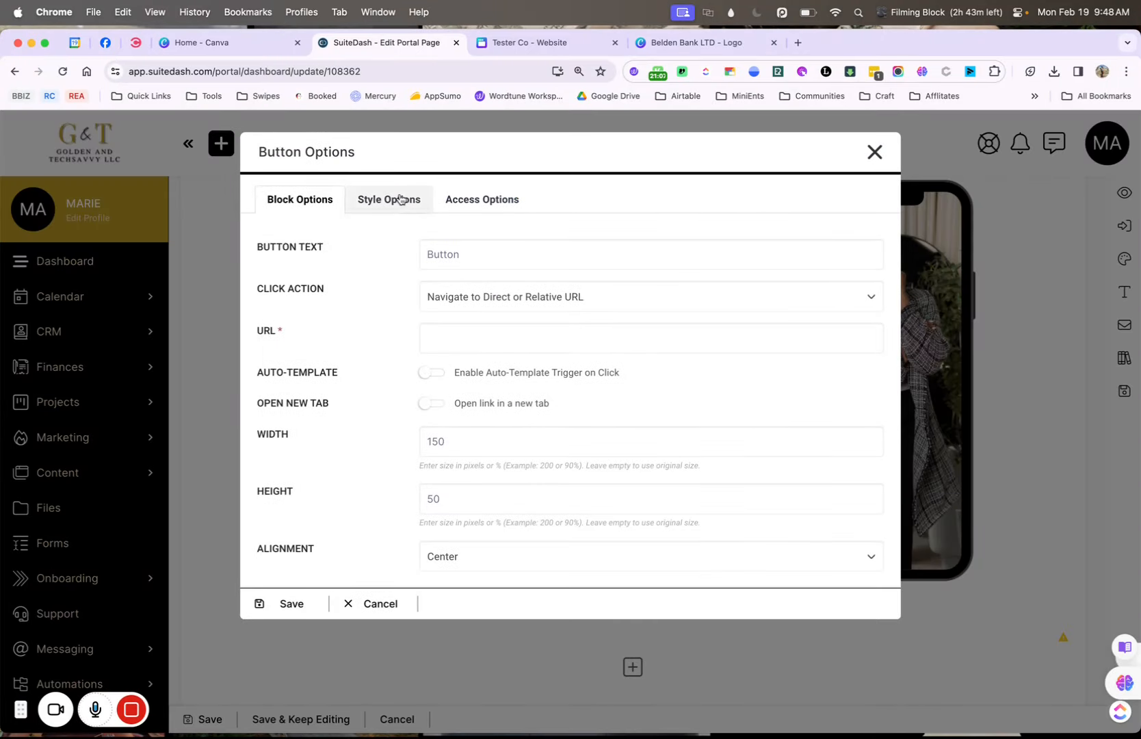
left_click(401, 199)
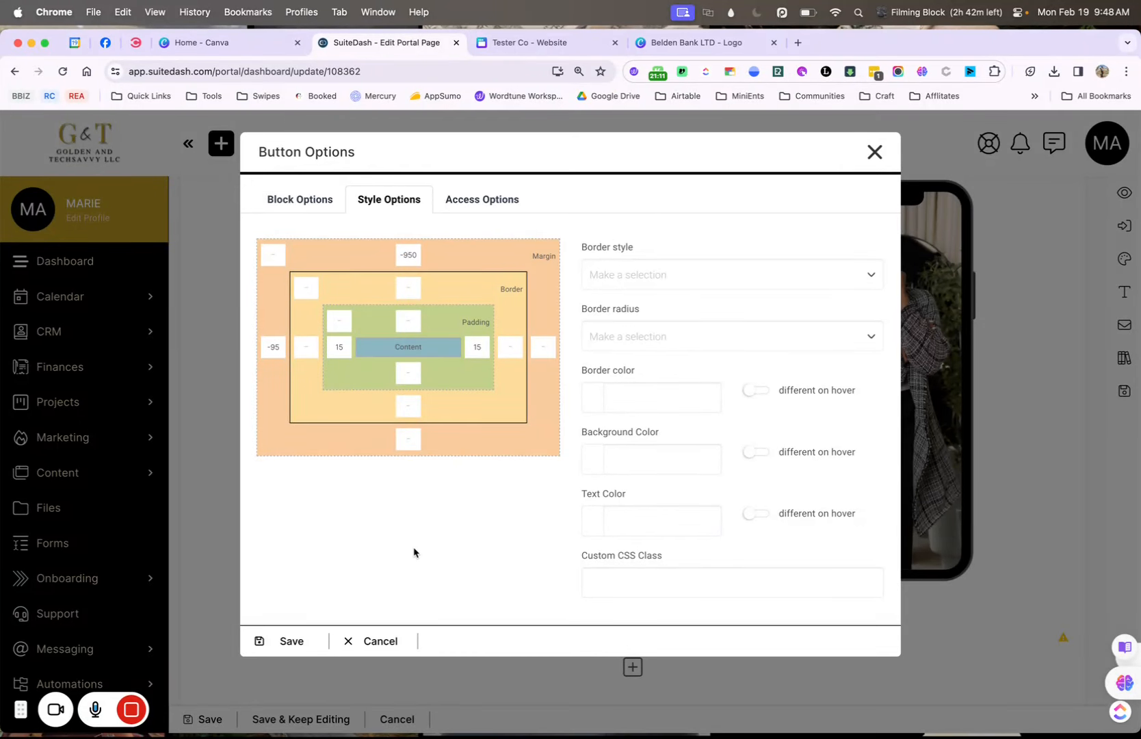
left_click(293, 641)
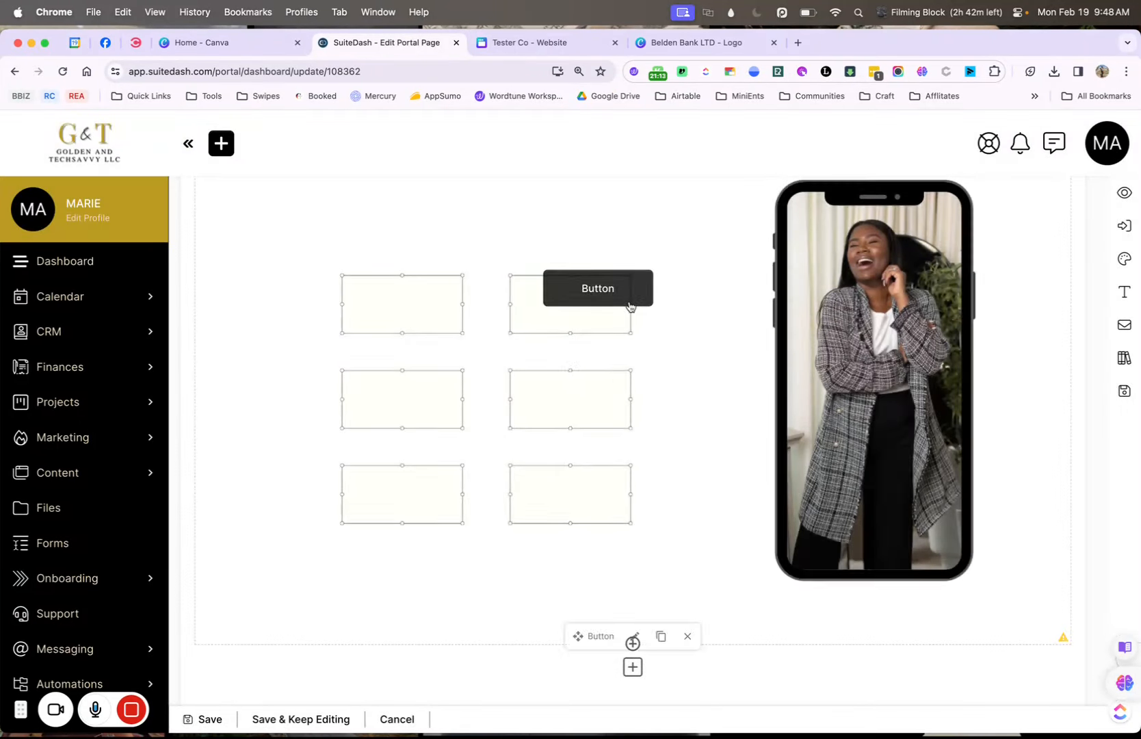
Lower the button within the first-row box by reducing its negative top margin to -920, saving each adjustment.
left_click(636, 636)
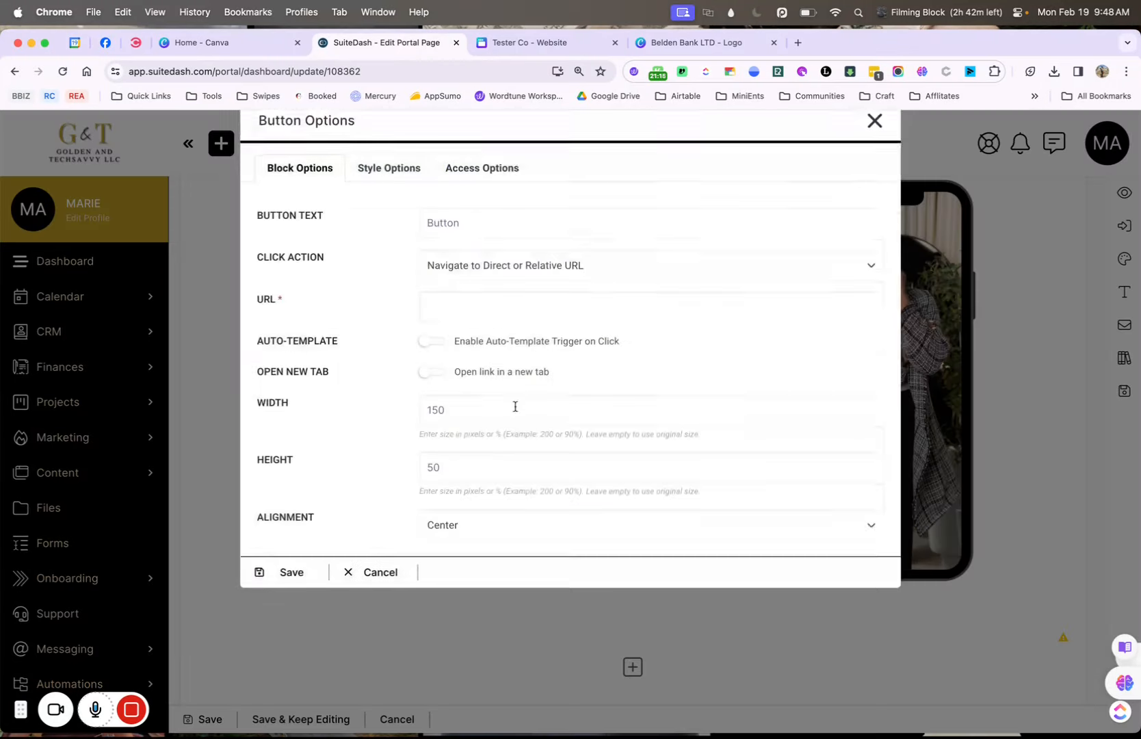
left_click(382, 203)
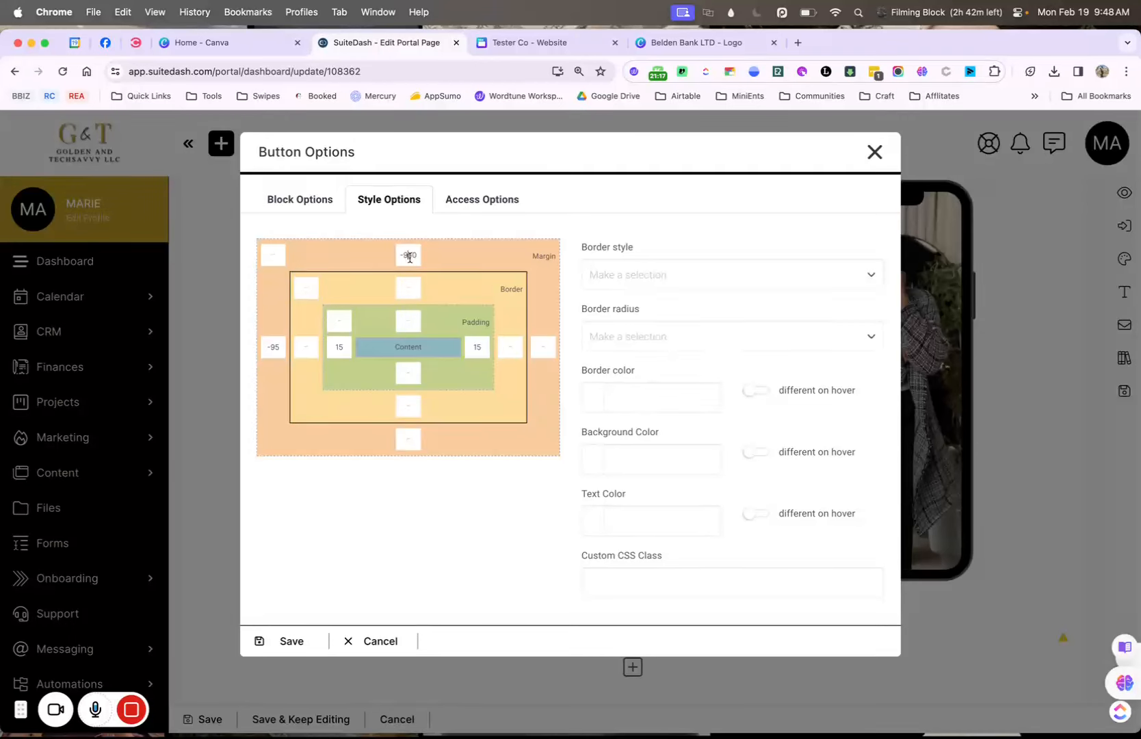
left_click(300, 643)
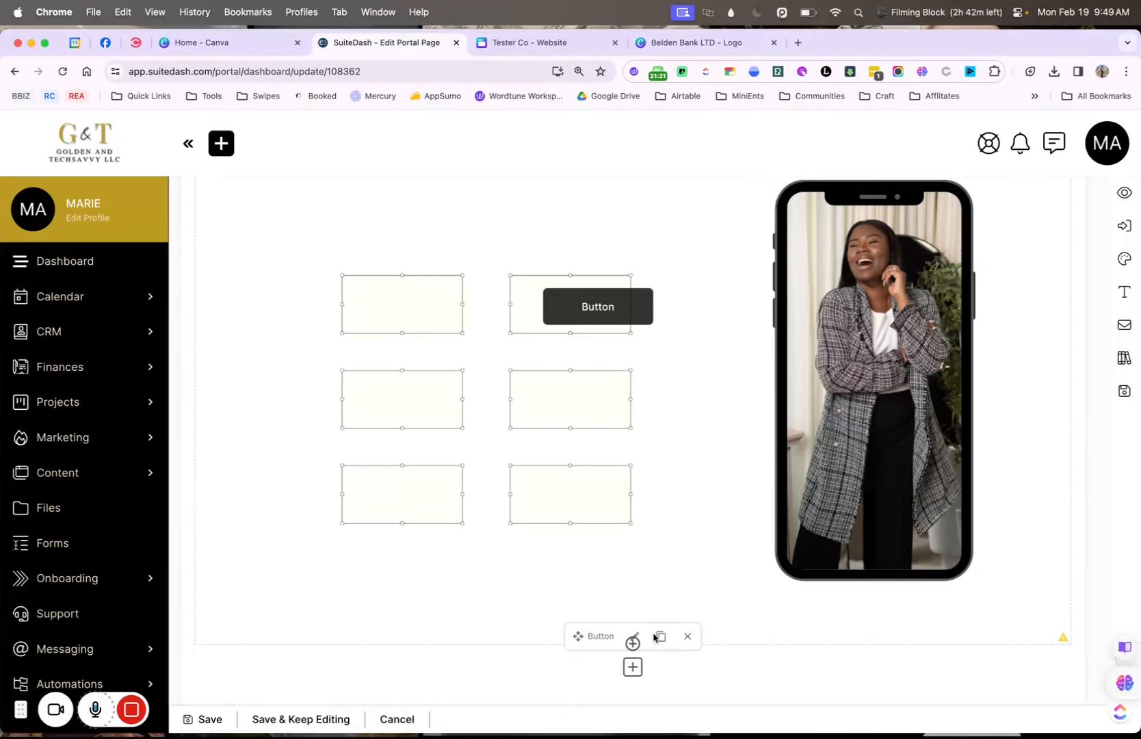
left_click(637, 637)
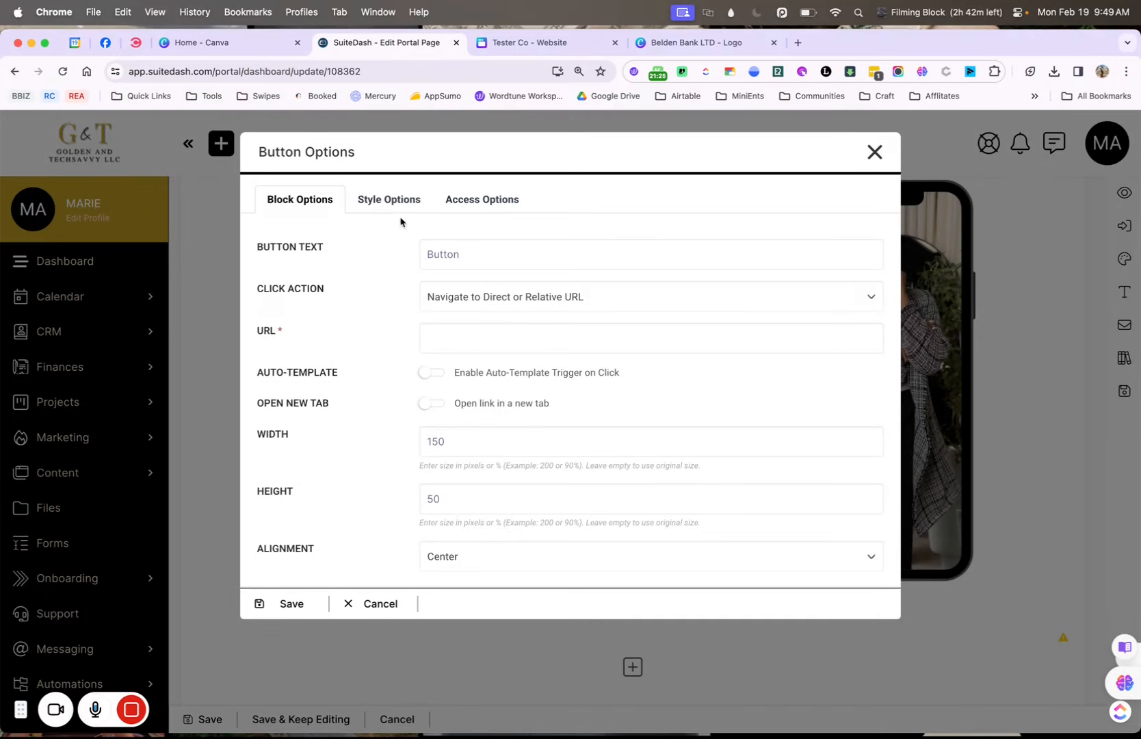
left_click(396, 205)
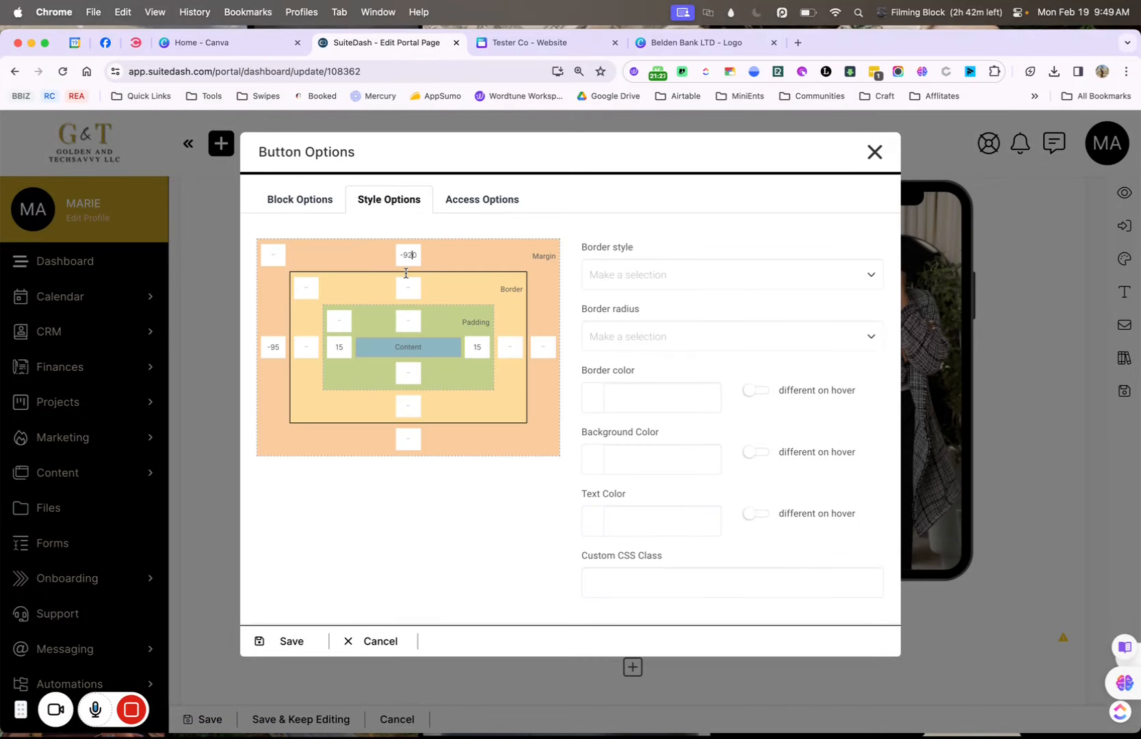
left_click(288, 640)
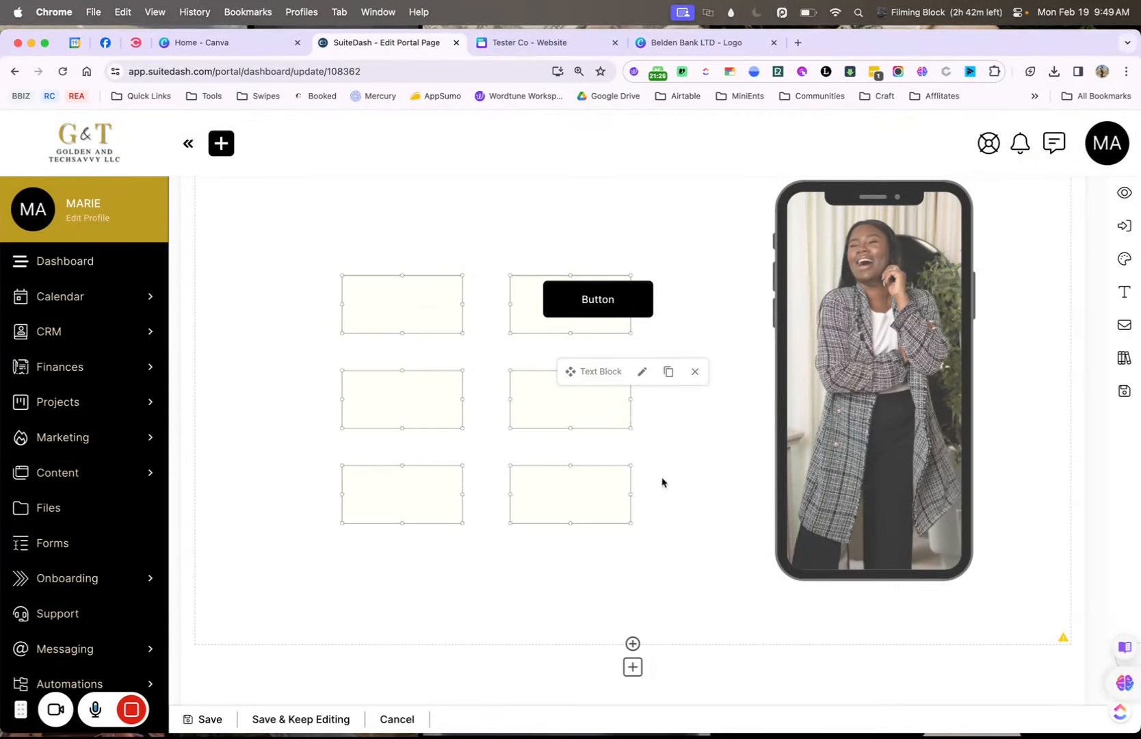
Set the button's top margin to -910 and save the style options.
left_click(634, 638)
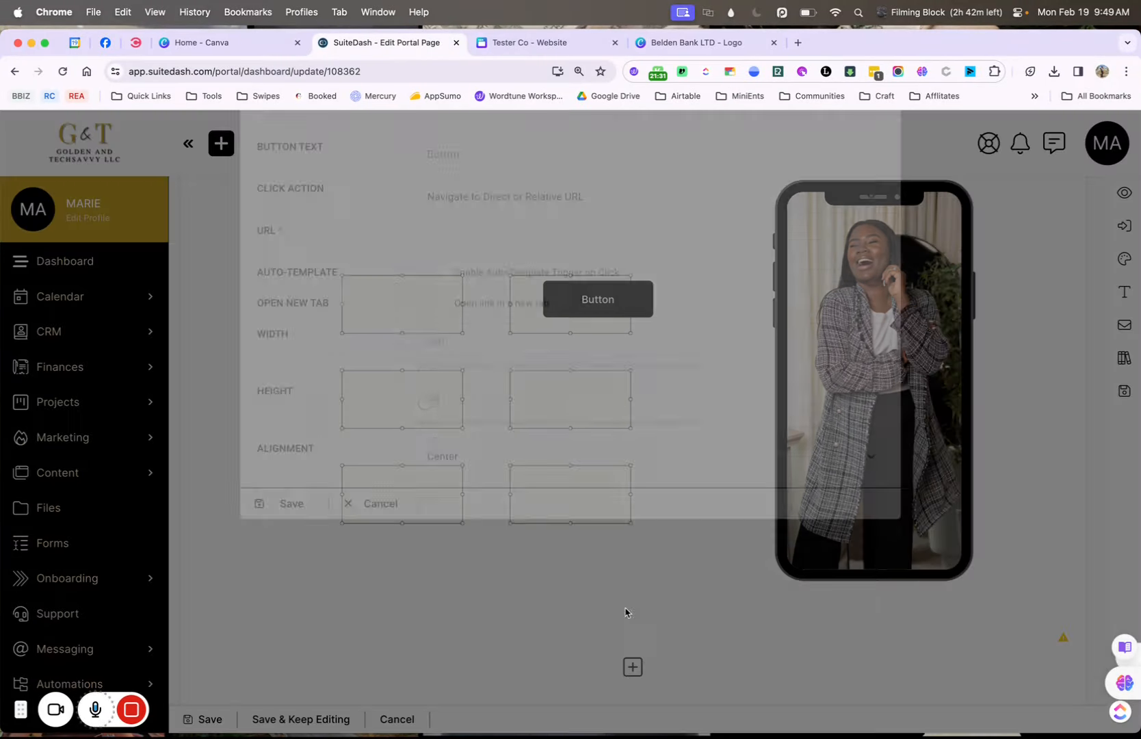
left_click(408, 204)
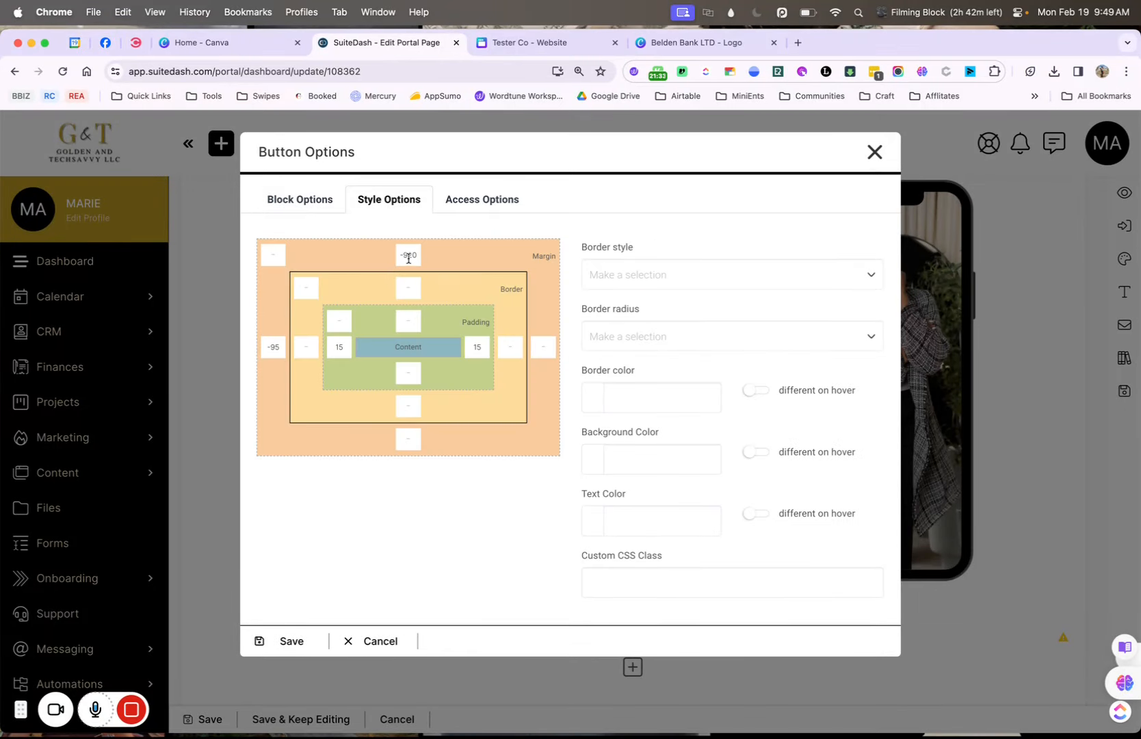
left_click(301, 642)
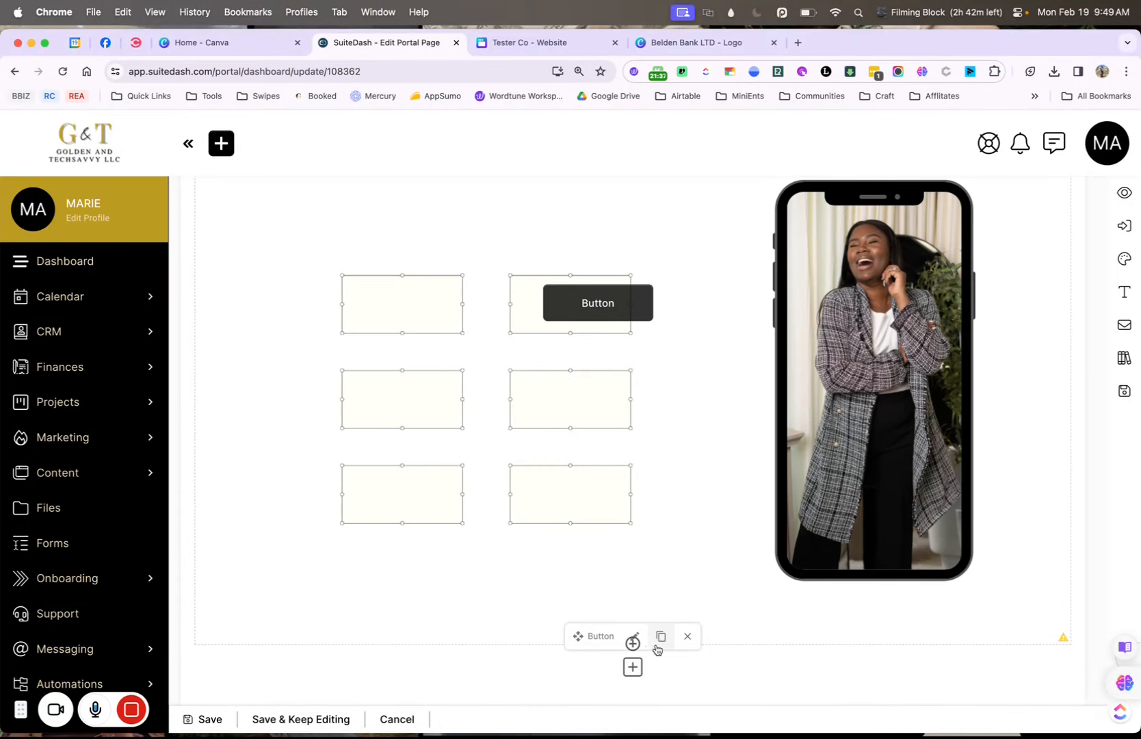
left_click(633, 643)
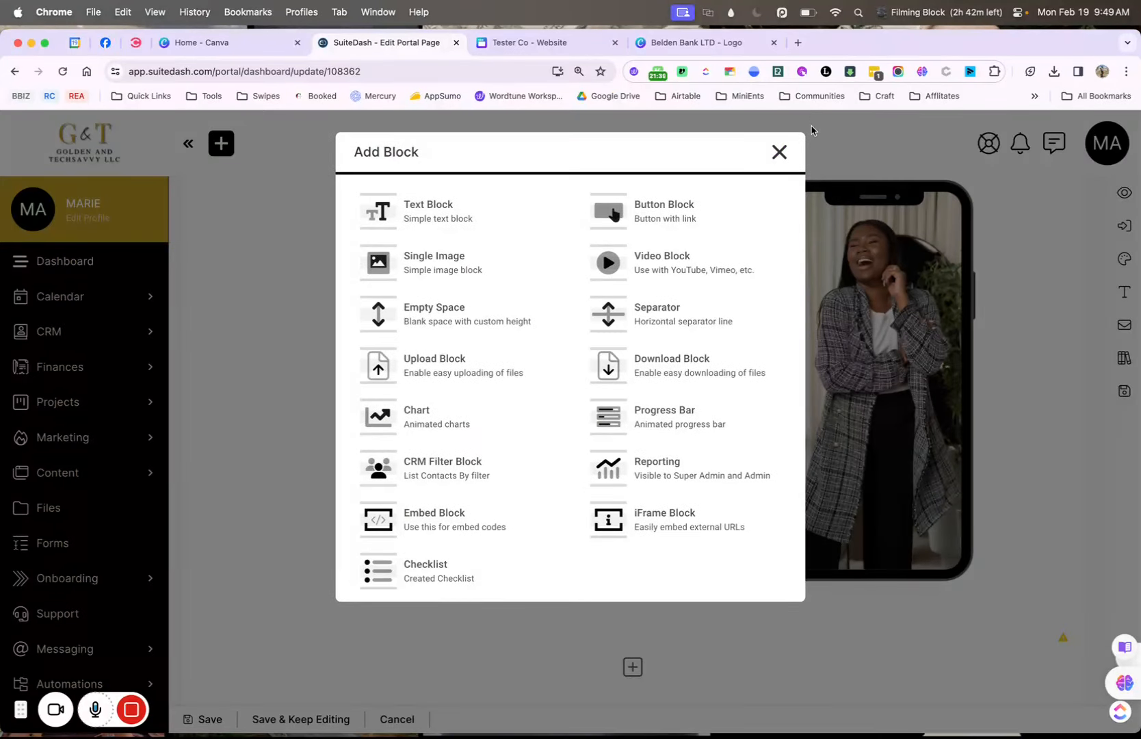
left_click(784, 152)
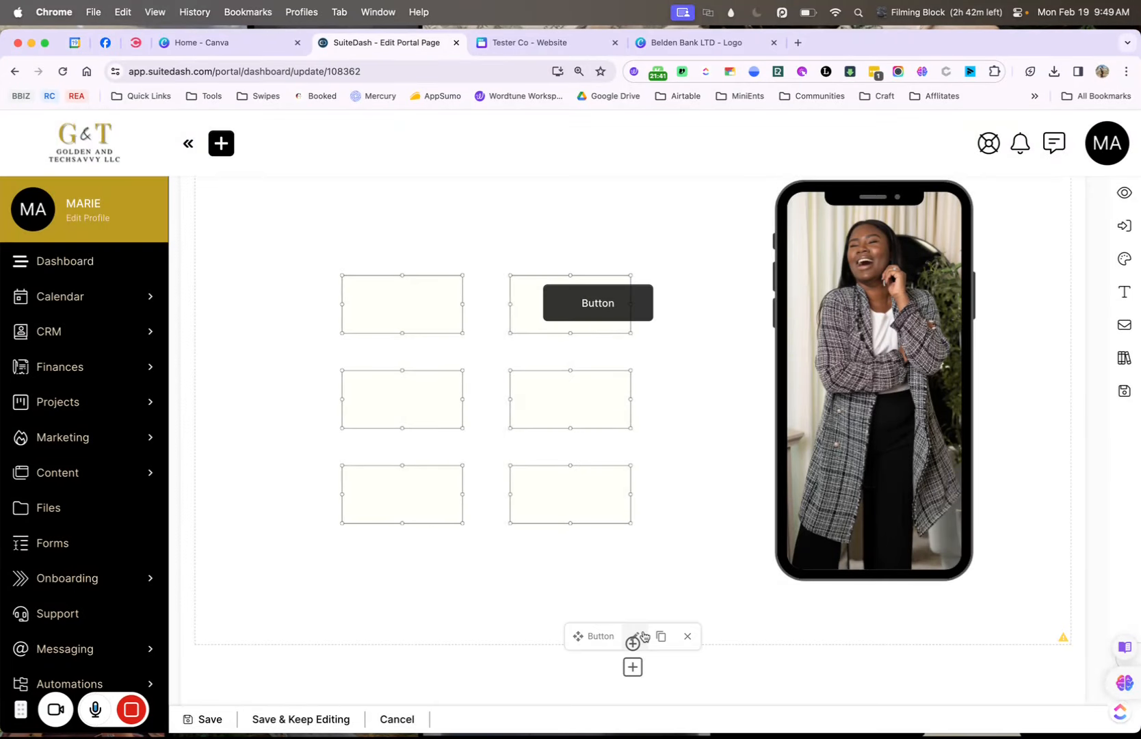
Set the button's top margin to -915 and save the style options.
left_click(643, 636)
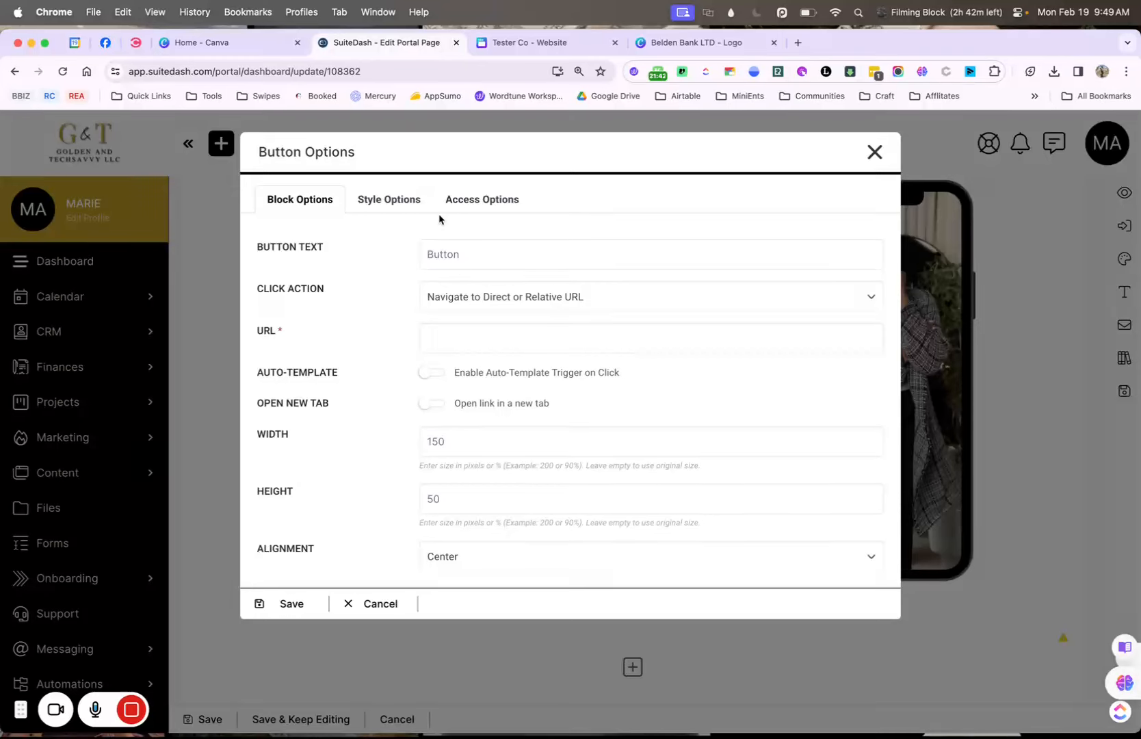
left_click(391, 201)
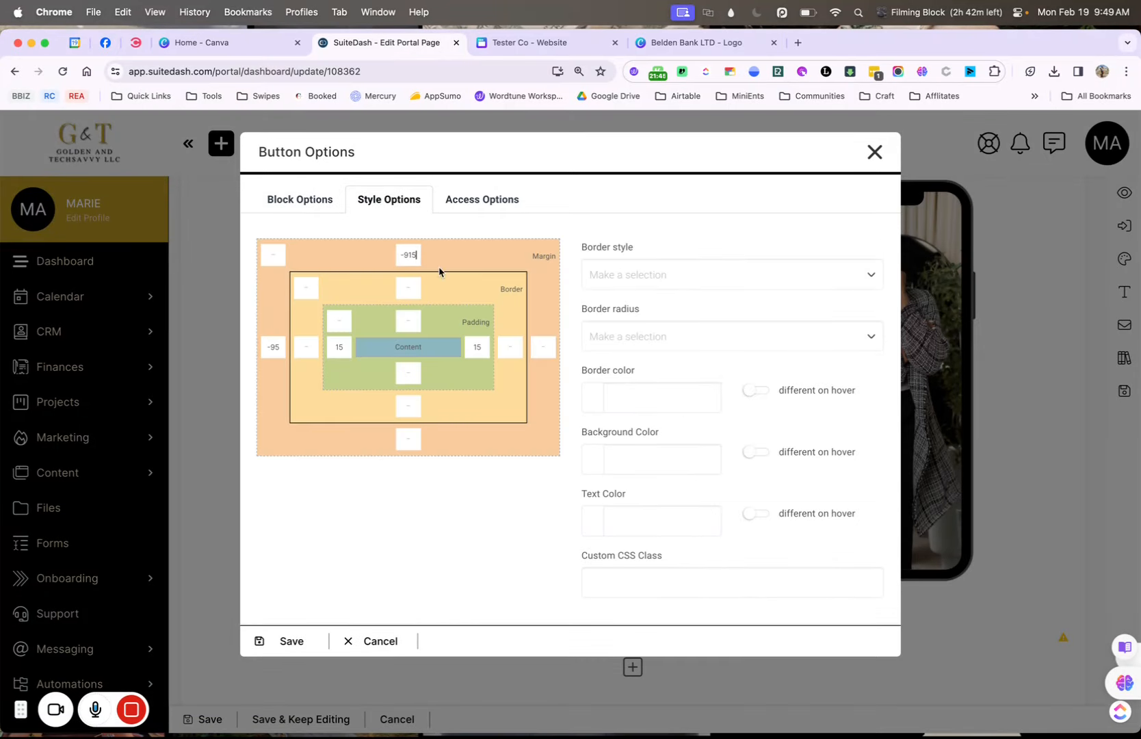
left_click(294, 640)
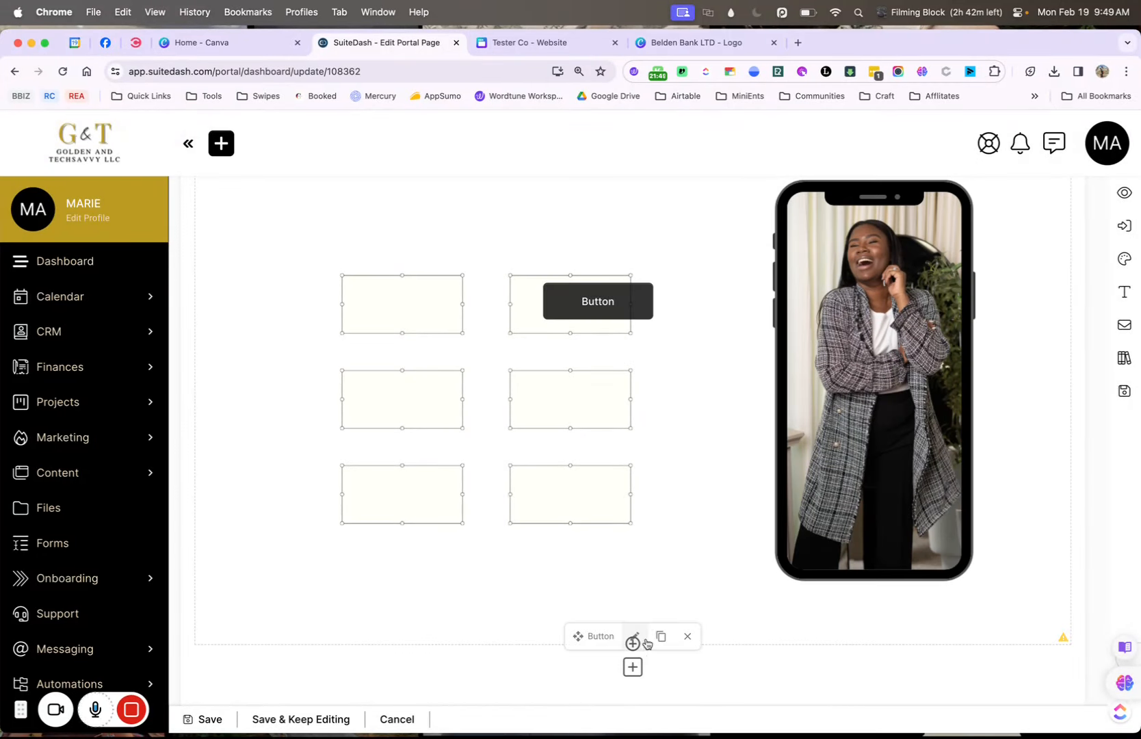
Set the button's top margin to -905 and save the style options.
left_click(646, 634)
left_click(407, 203)
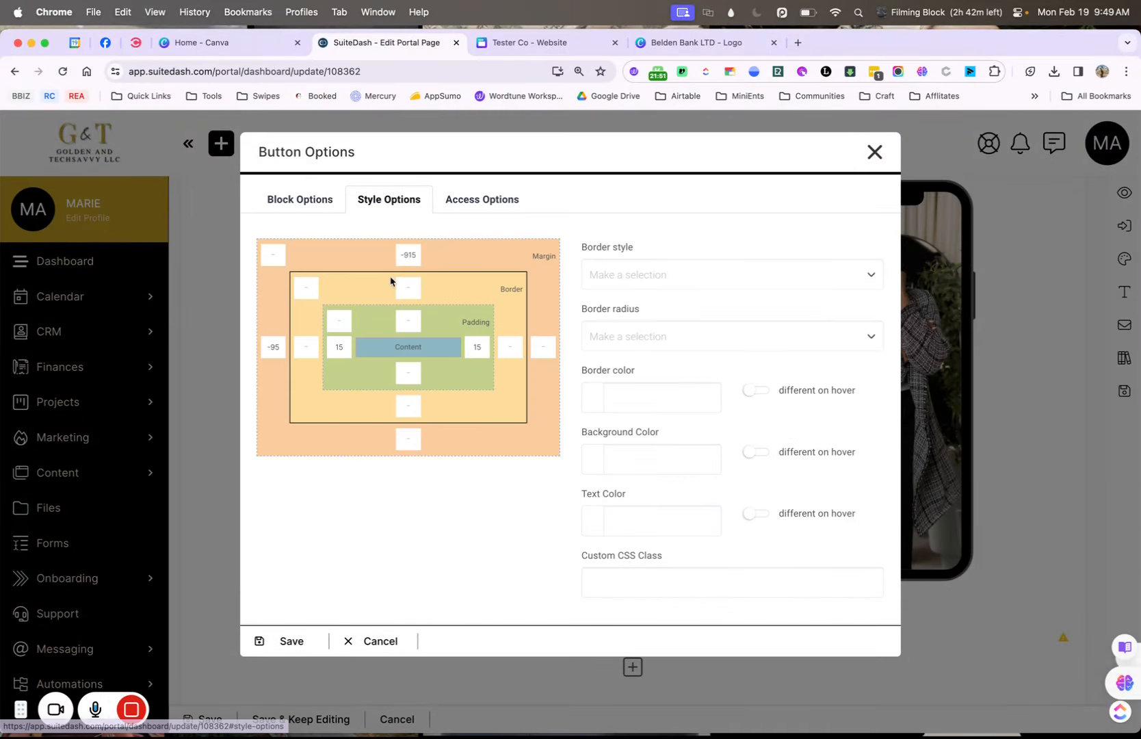
left_click(294, 643)
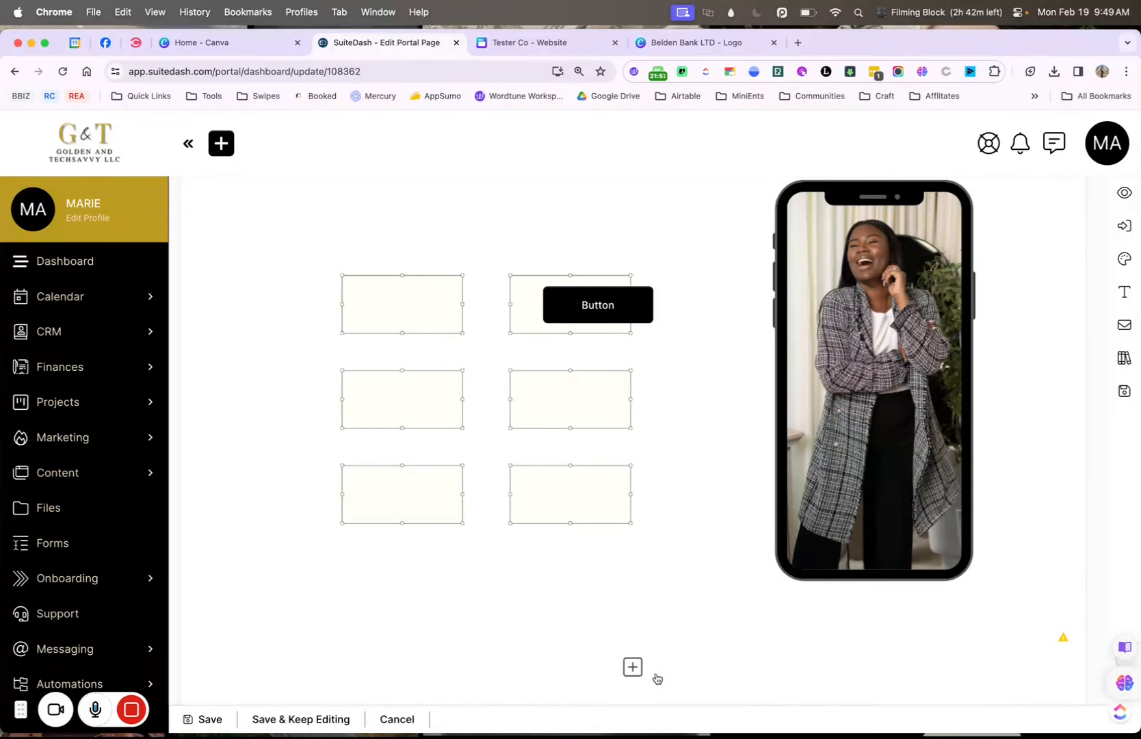
Set the button's left margin to -105 and save the style options.
left_click(640, 634)
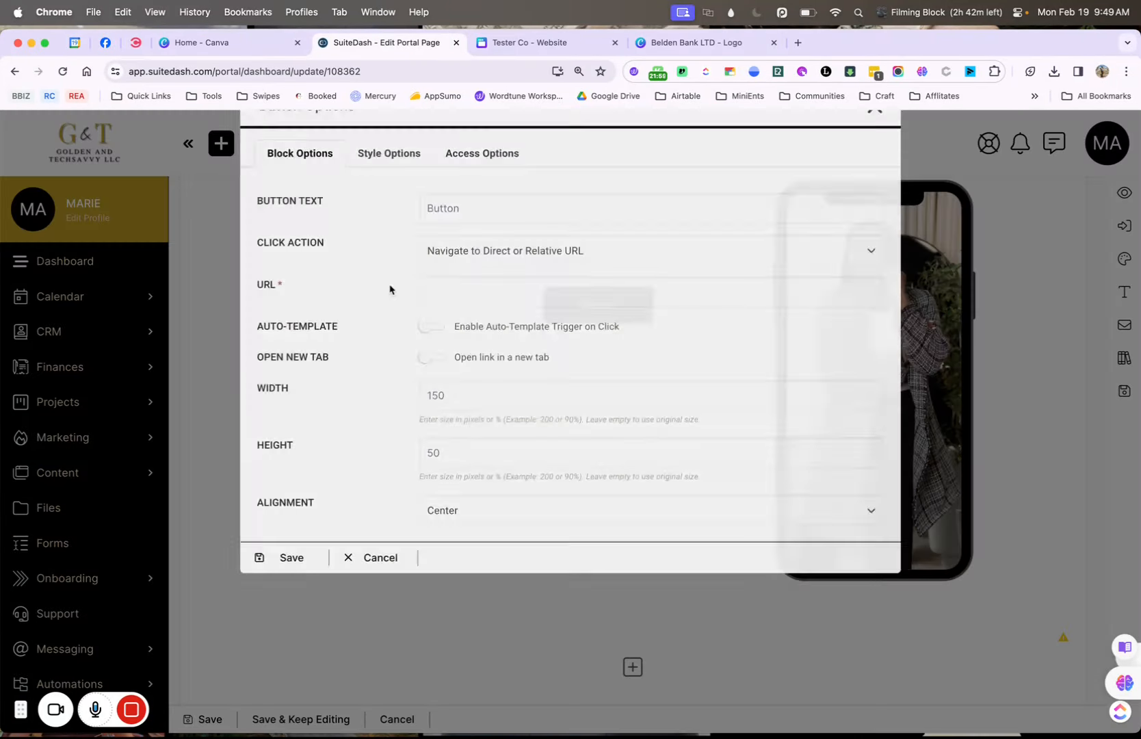
left_click(373, 199)
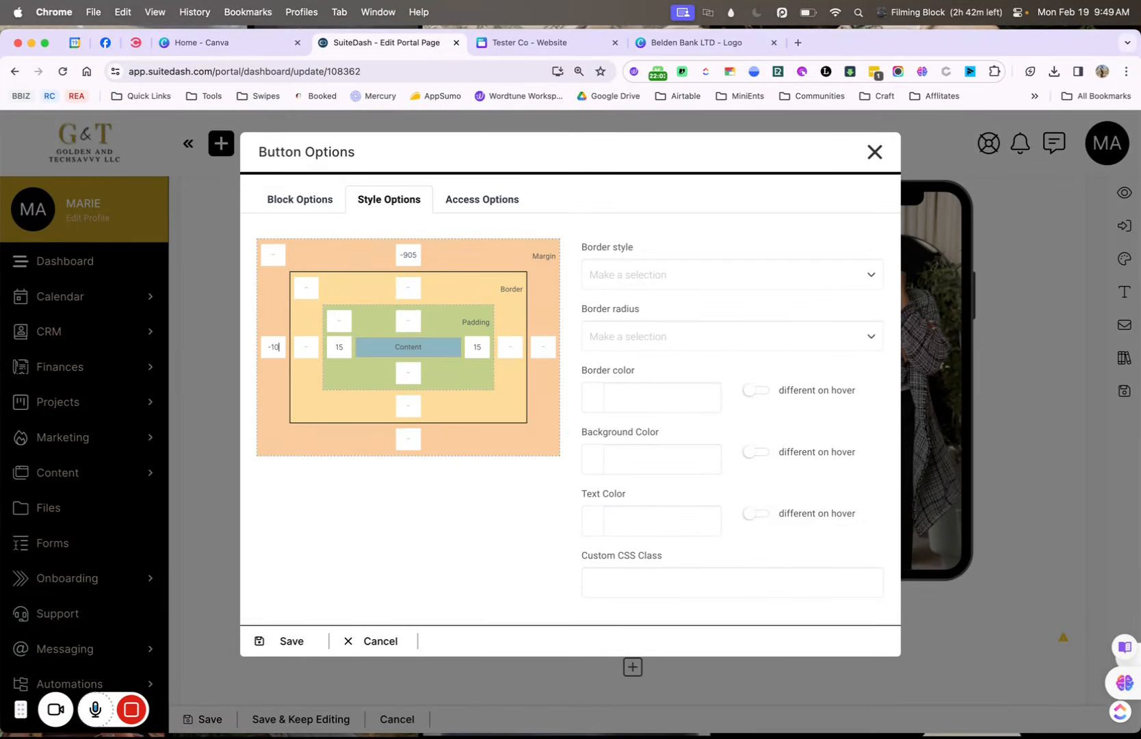
left_click(306, 640)
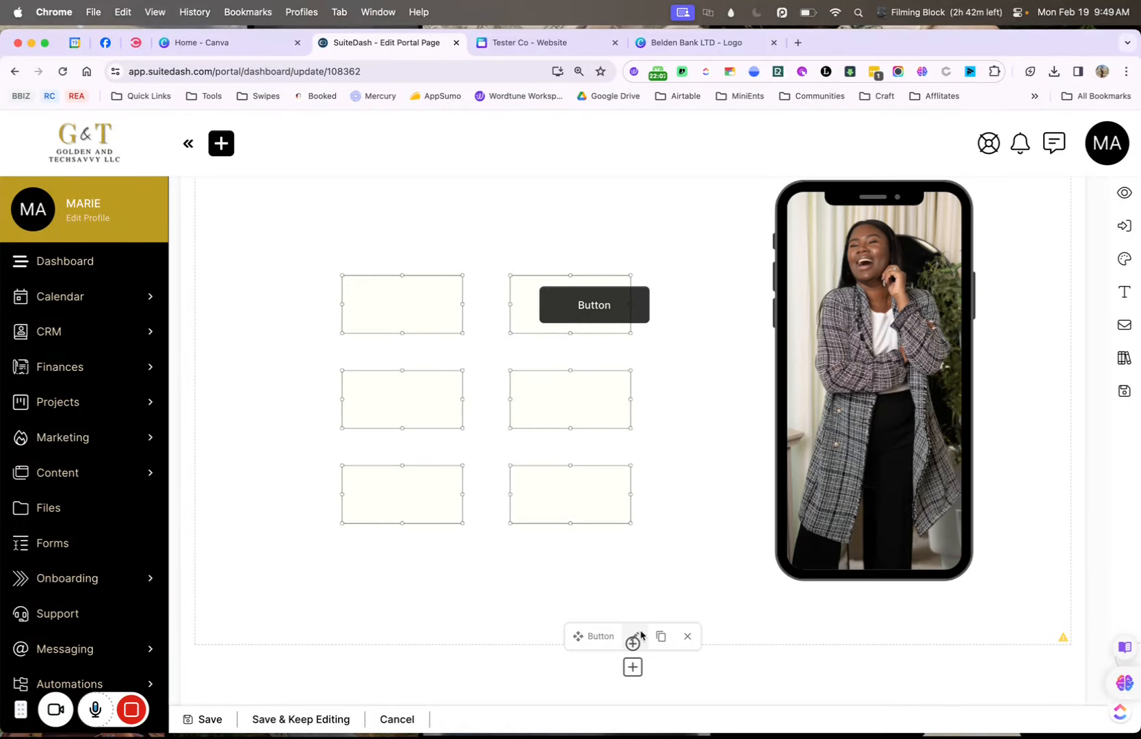
Set the button's left margin to -150 and save the style options.
left_click(640, 635)
left_click(388, 198)
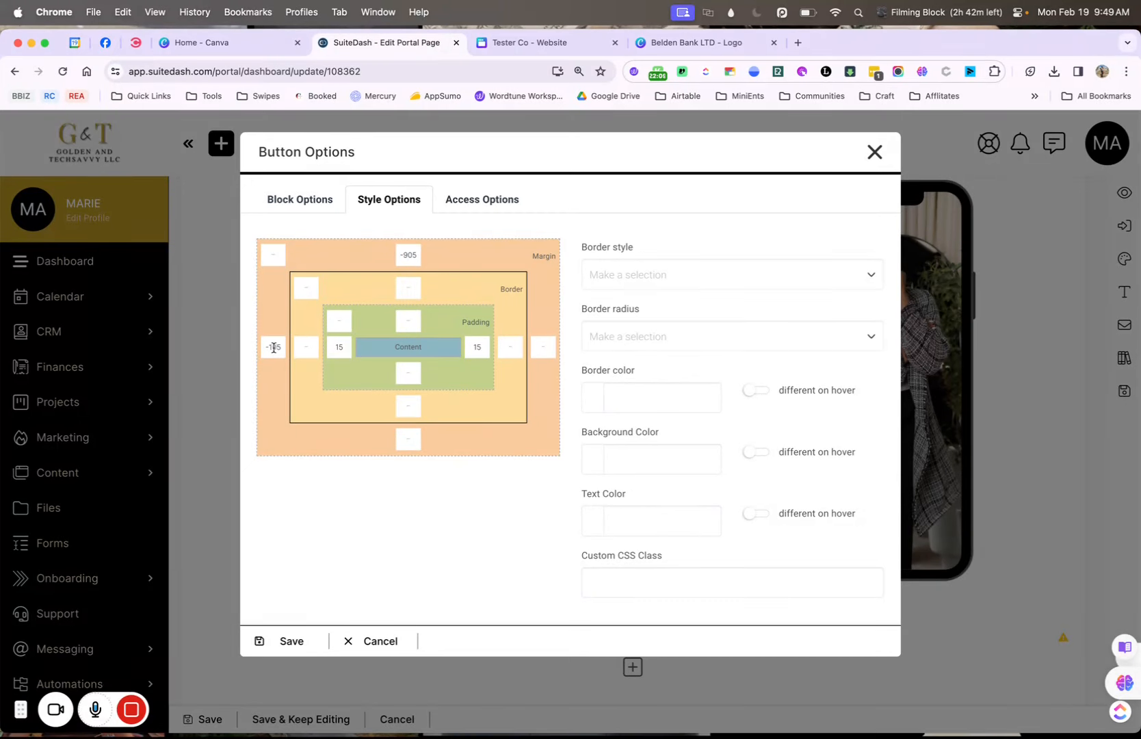
left_click_drag(283, 349, 286, 353)
key("BackSpace")
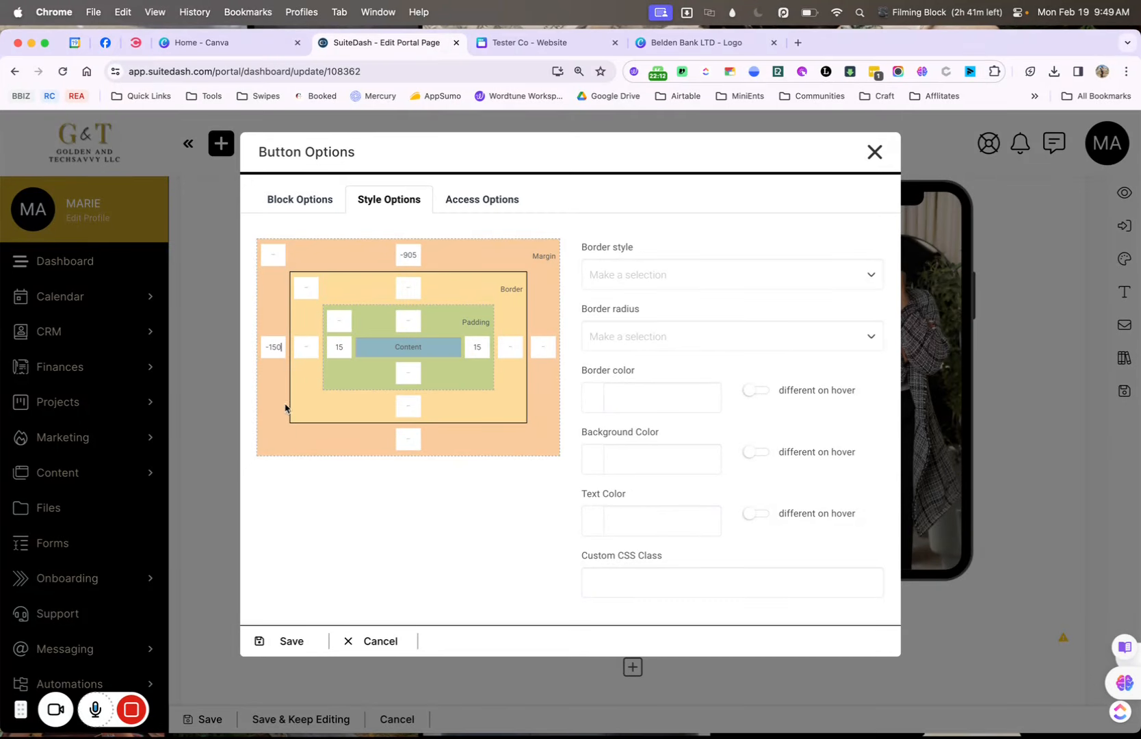
left_click(270, 641)
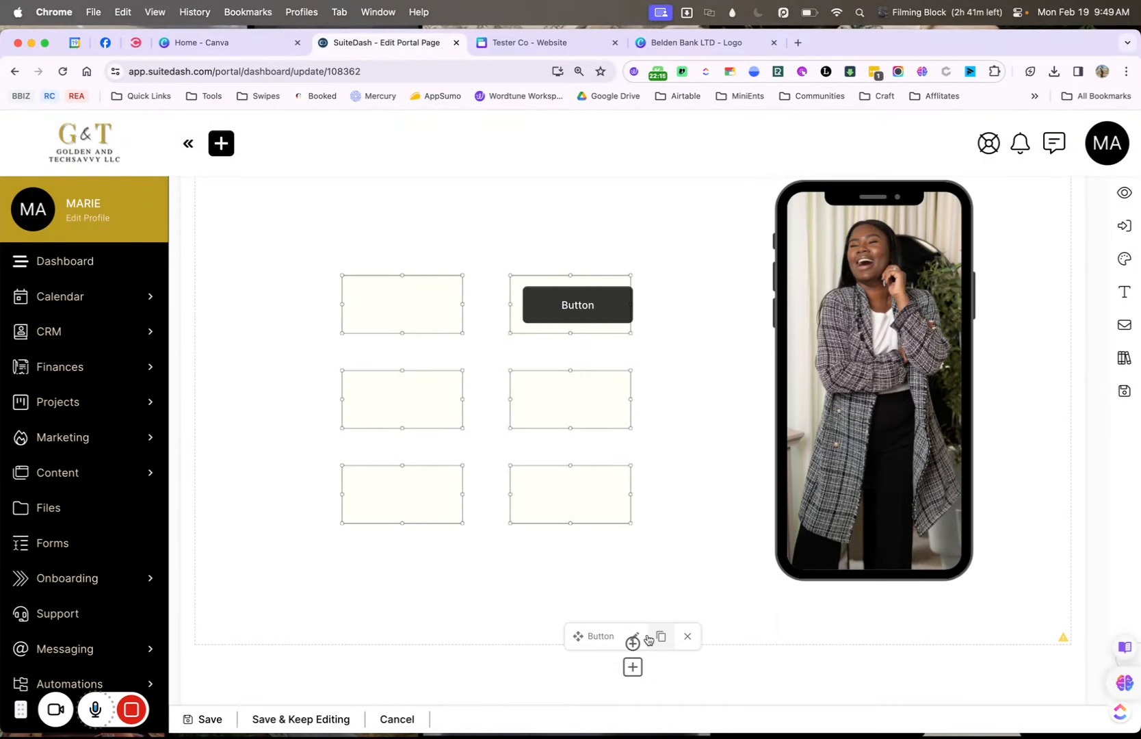
Set the button's left margin to -160 and save the style options.
left_click(641, 636)
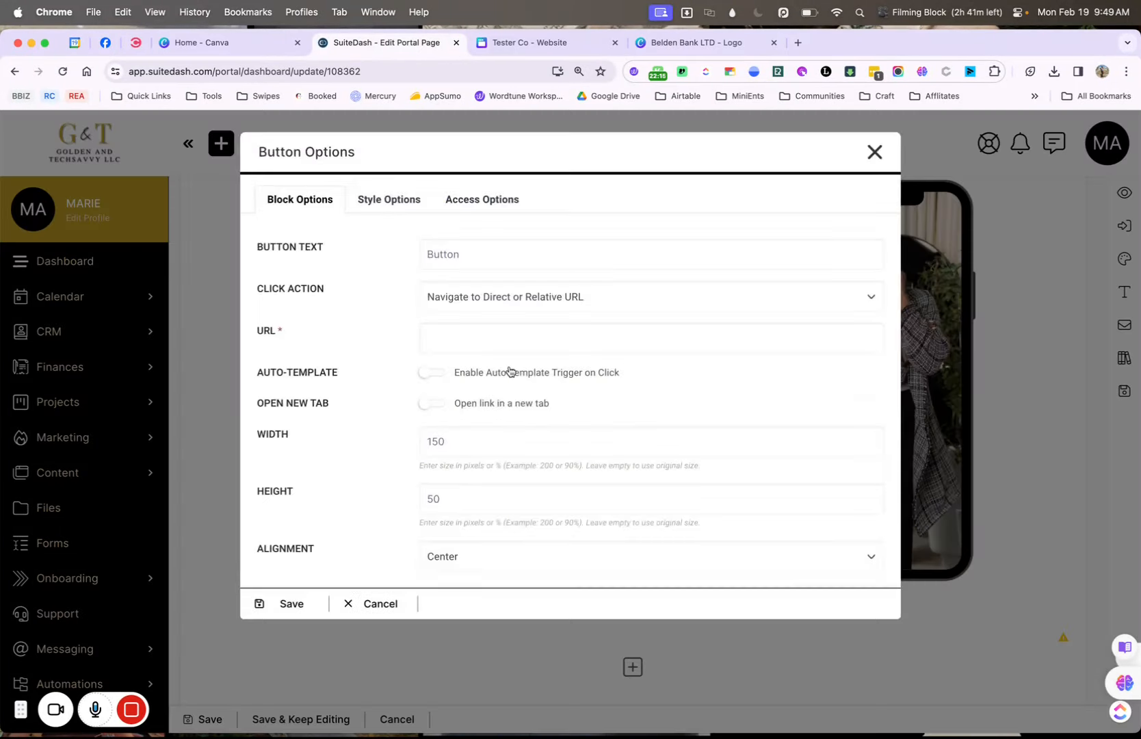
left_click(388, 200)
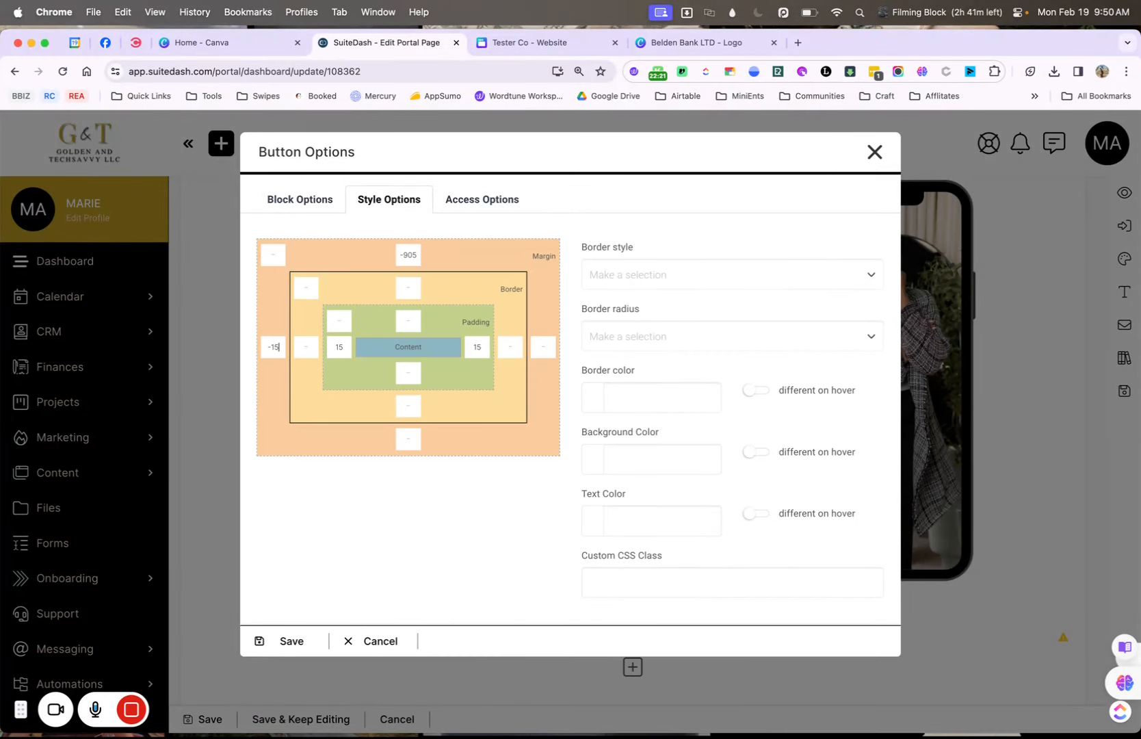
key("BackSpace")
type("60")
left_click(301, 650)
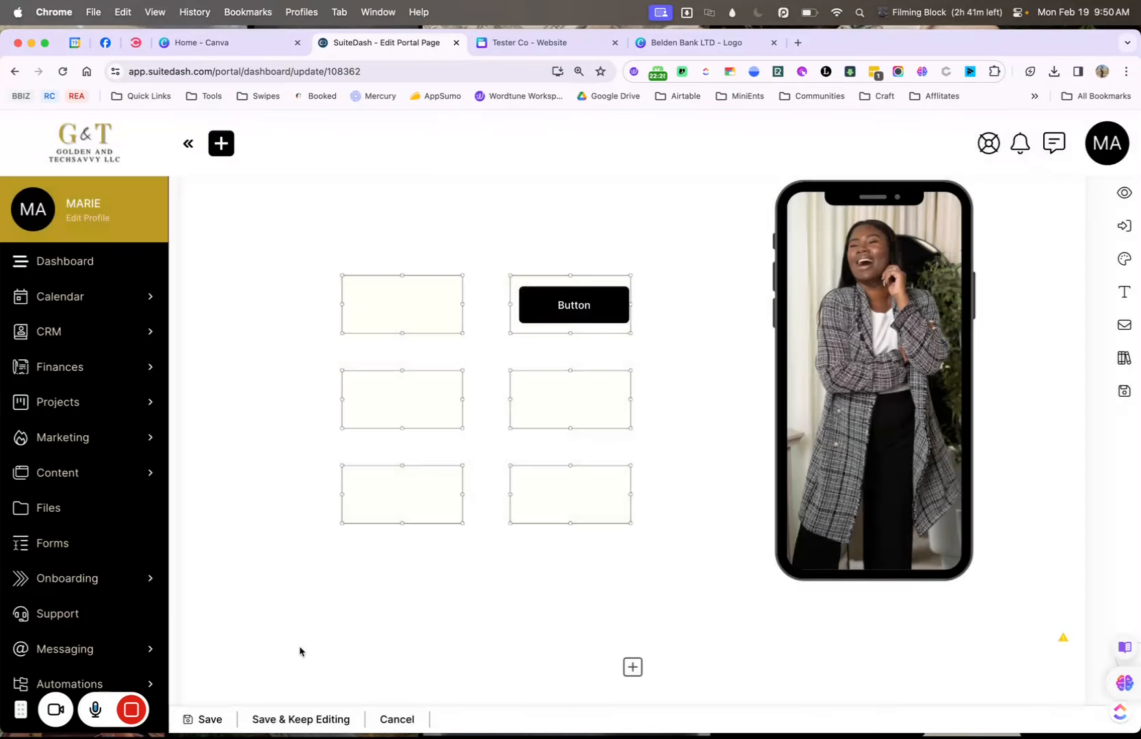
Shift the button further left in its box by setting its left margin to -170, and save the style options.
left_click(635, 638)
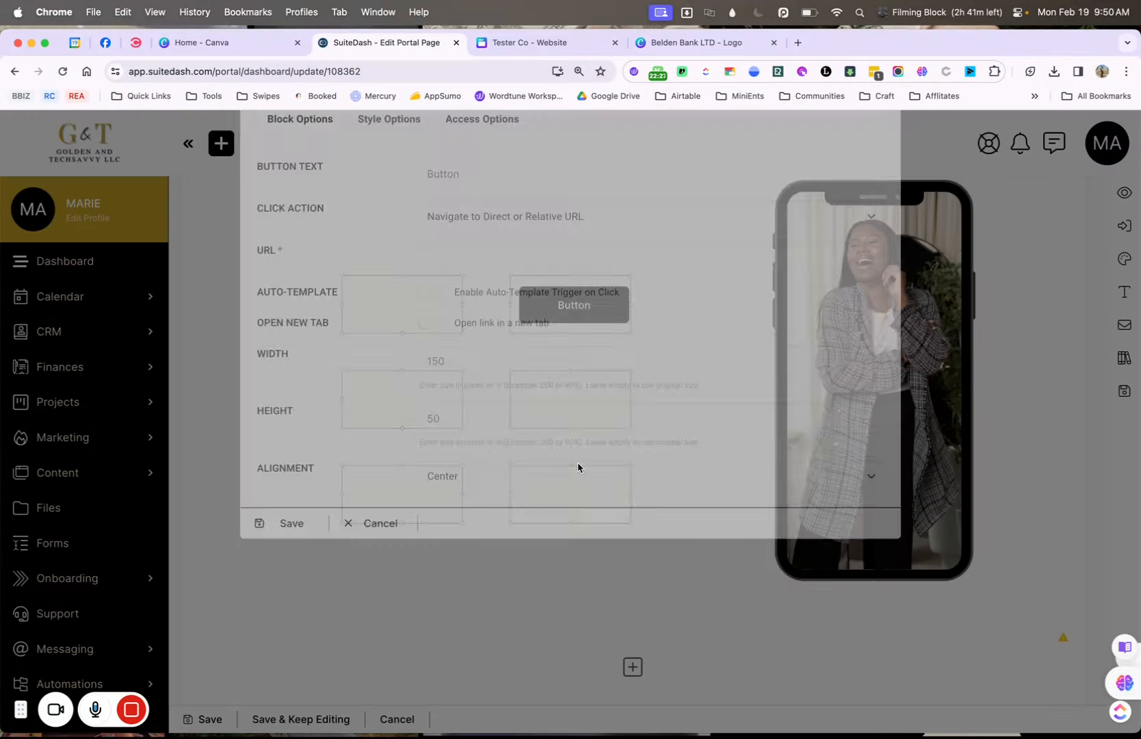
left_click(366, 208)
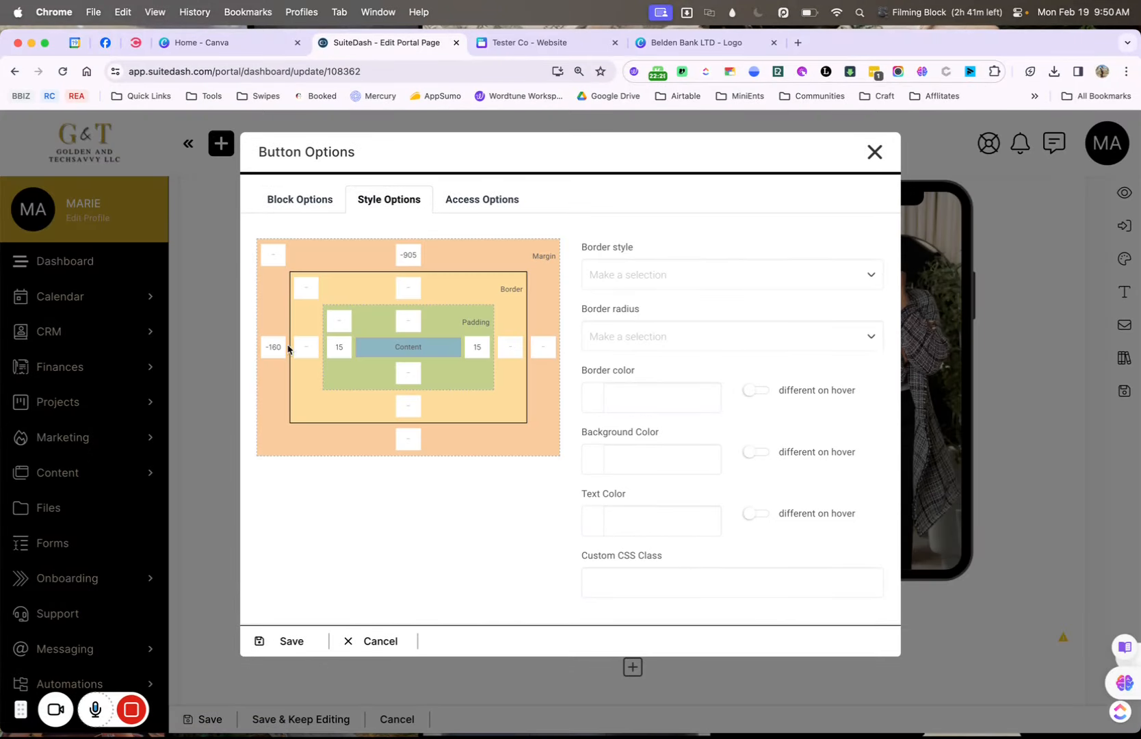
left_click(304, 638)
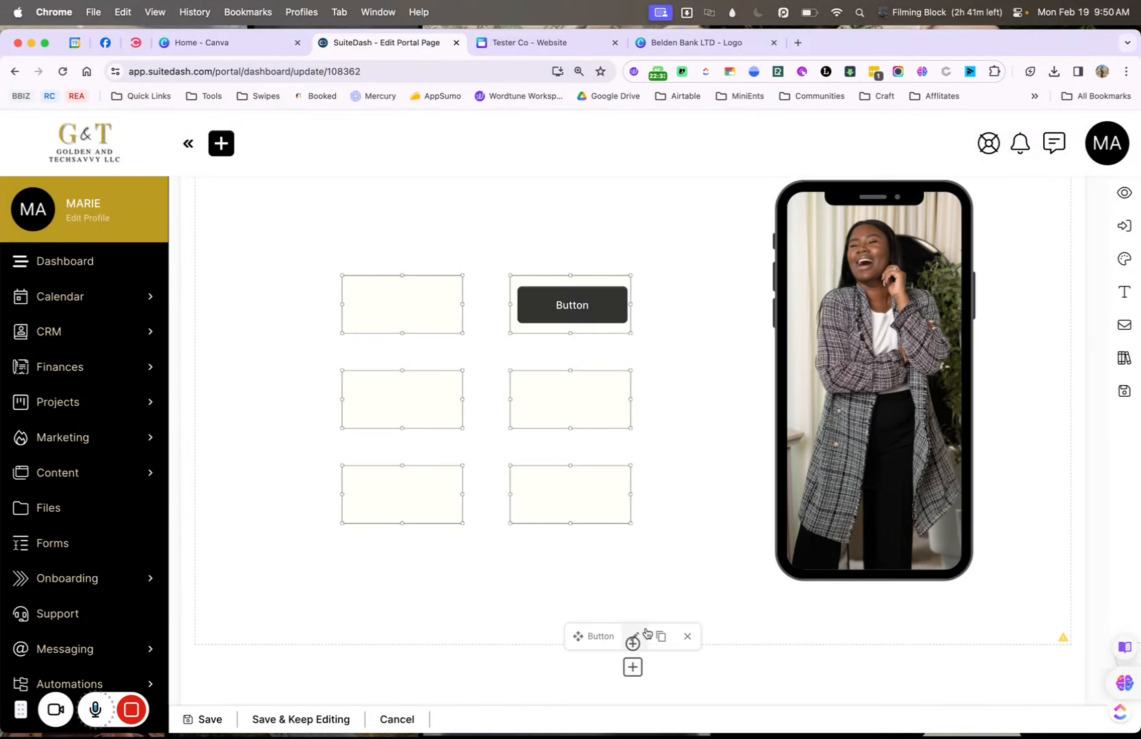
left_click(640, 635)
left_click(371, 206)
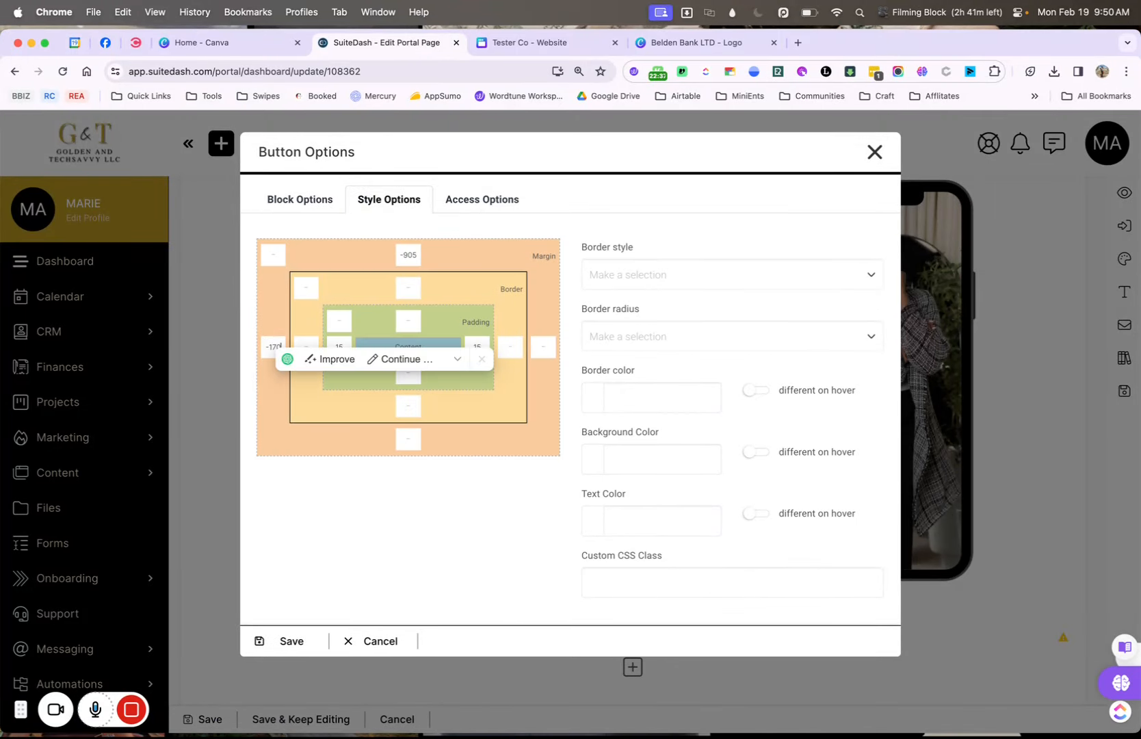
left_click(319, 640)
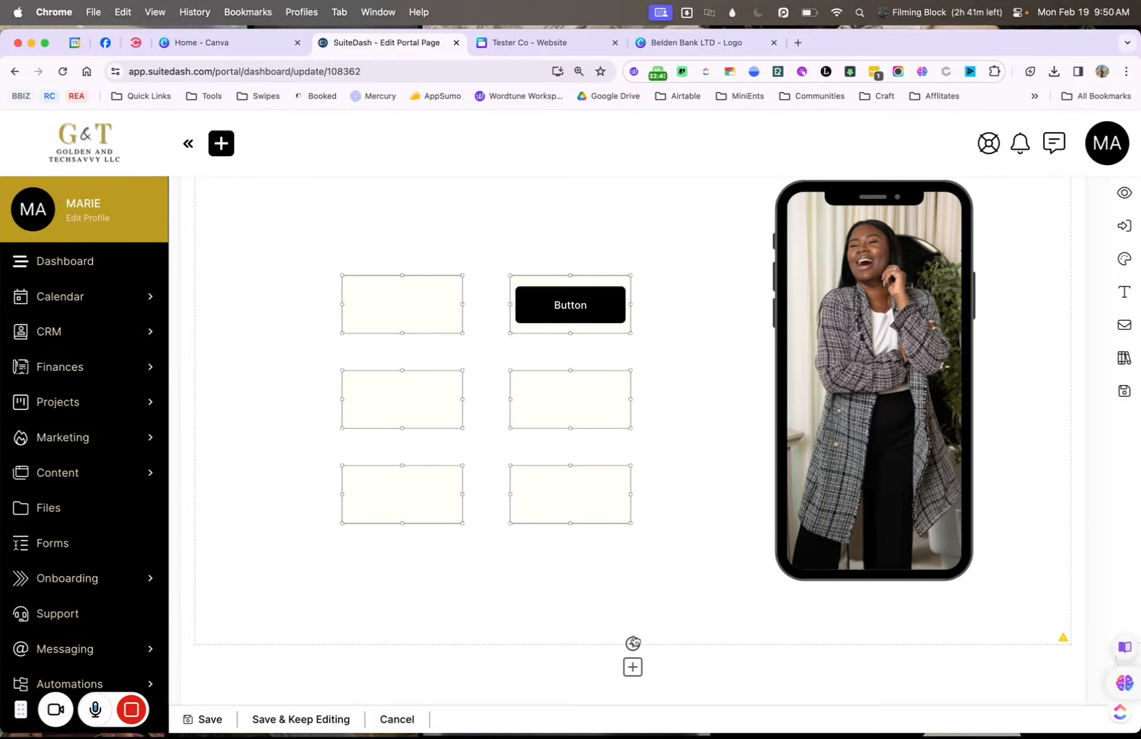
Duplicate the button and change the copy's top margin so it drops into the middle box of the second column, saving the options.
left_click(659, 637)
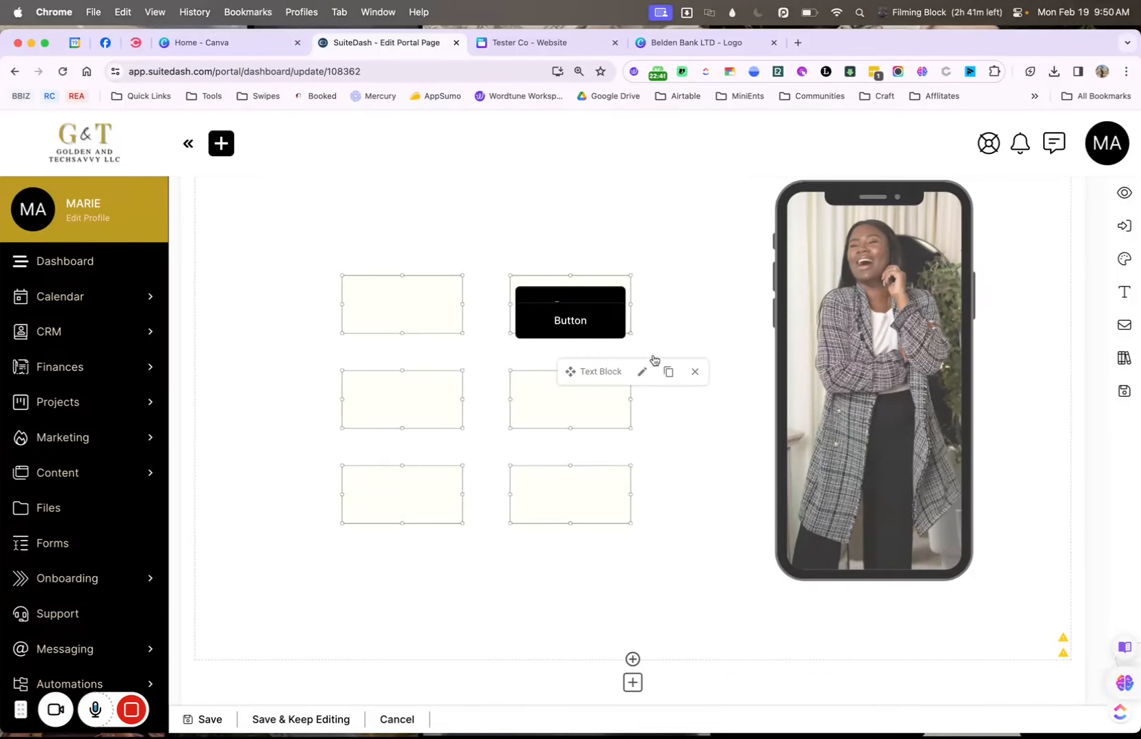
left_click(640, 372)
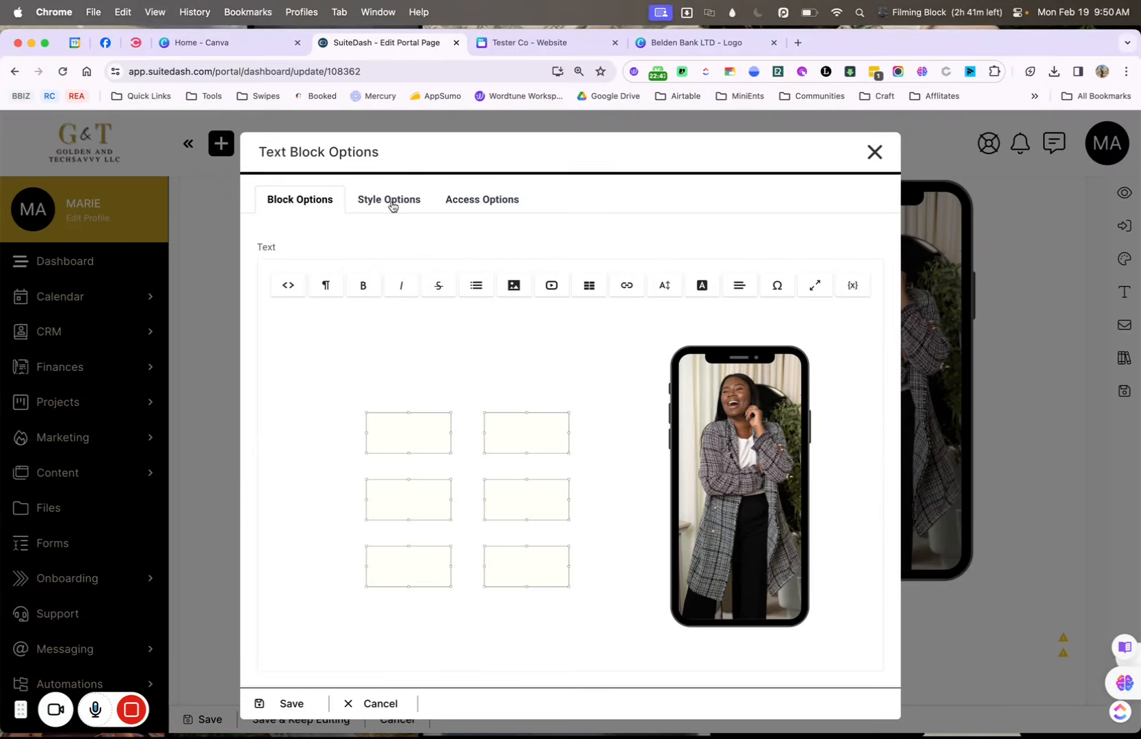
left_click(875, 153)
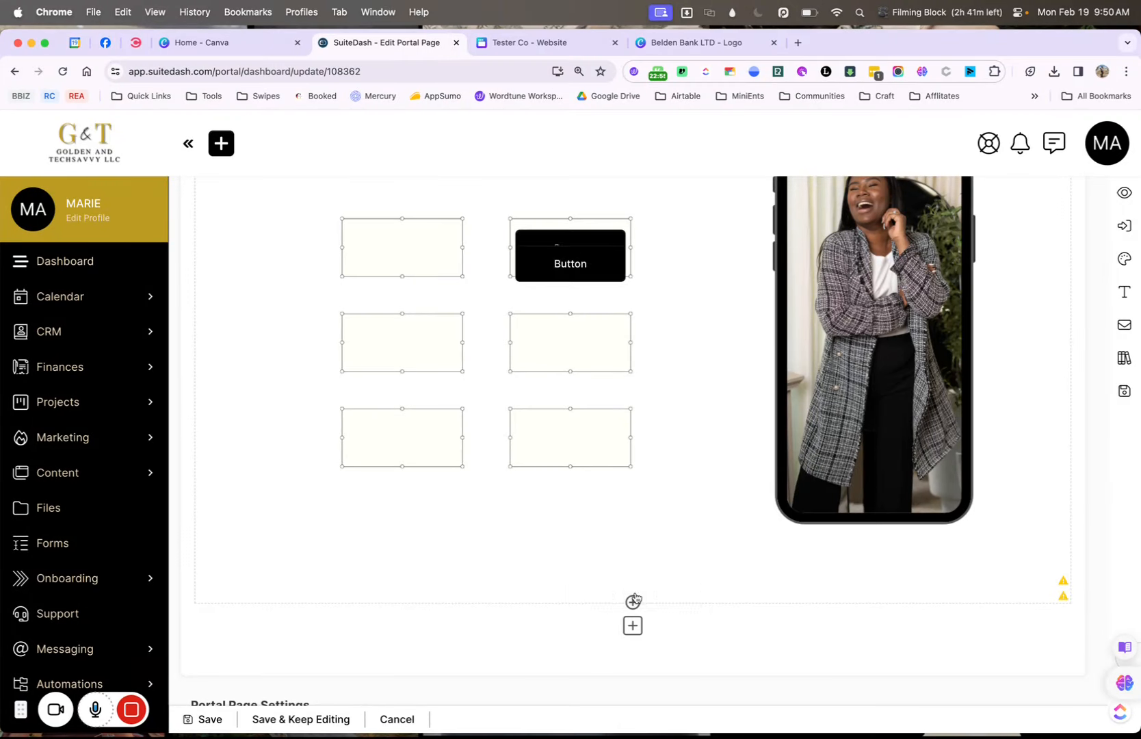
left_click(638, 592)
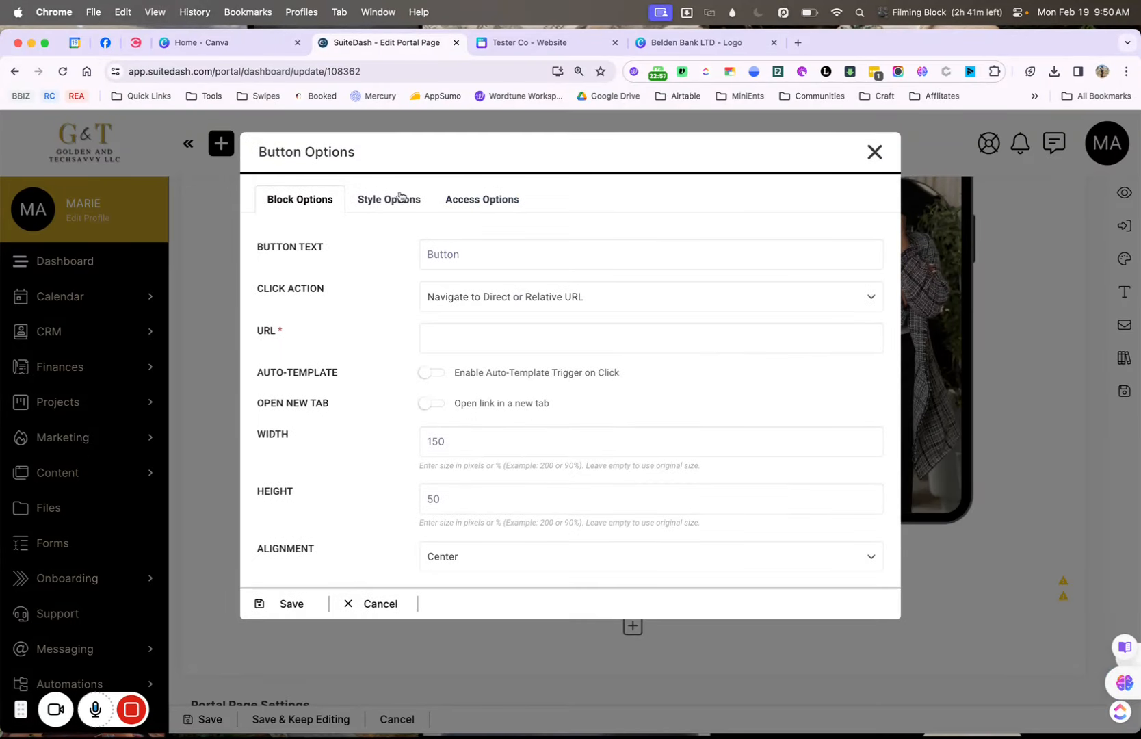
left_click(398, 201)
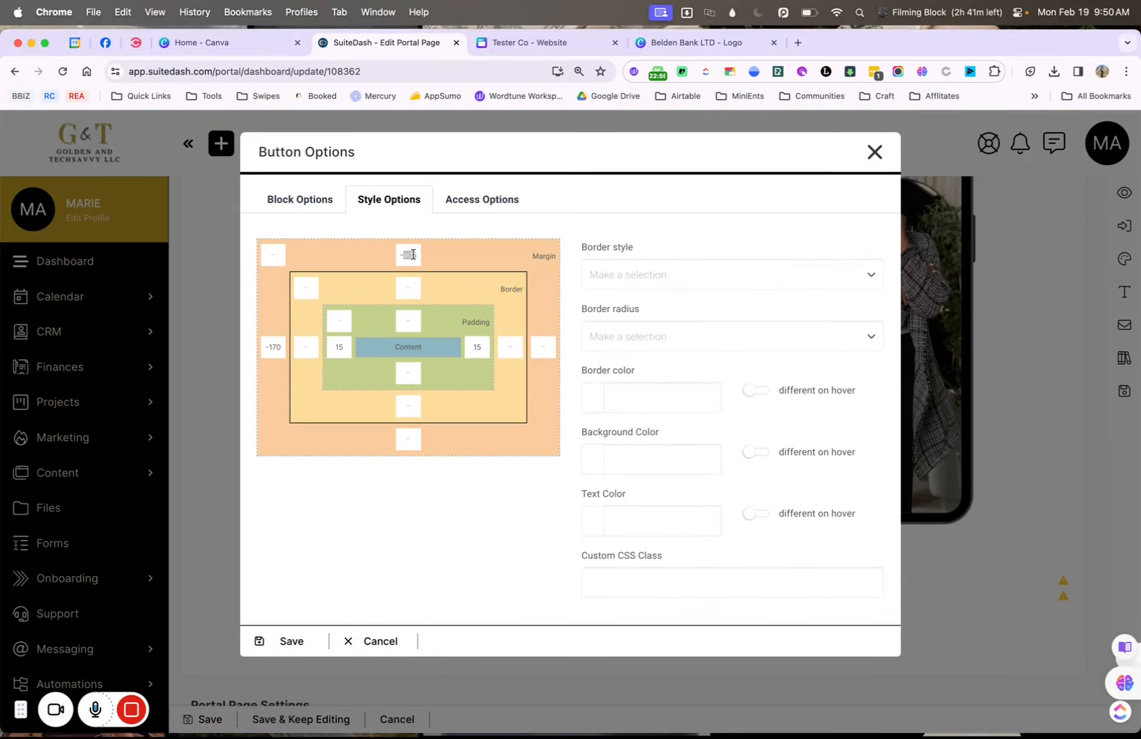
type("7")
left_click(308, 643)
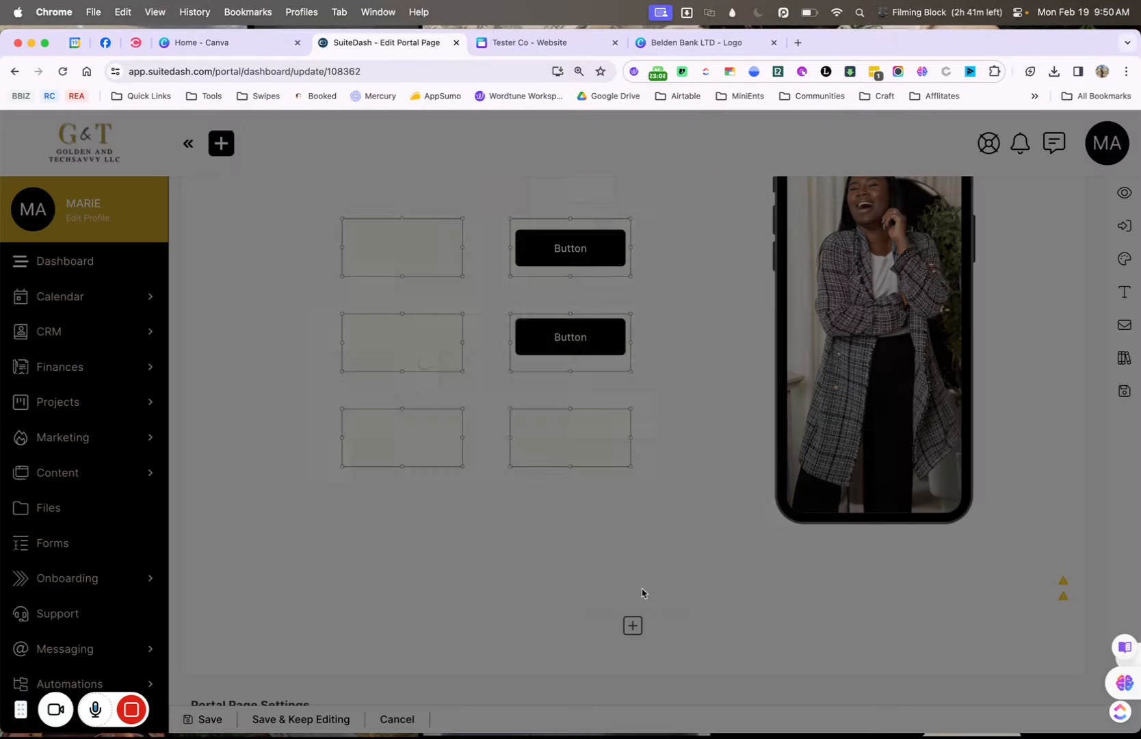
Set the middle button's top margin to -675 and save the style options.
left_click(637, 595)
left_click(381, 204)
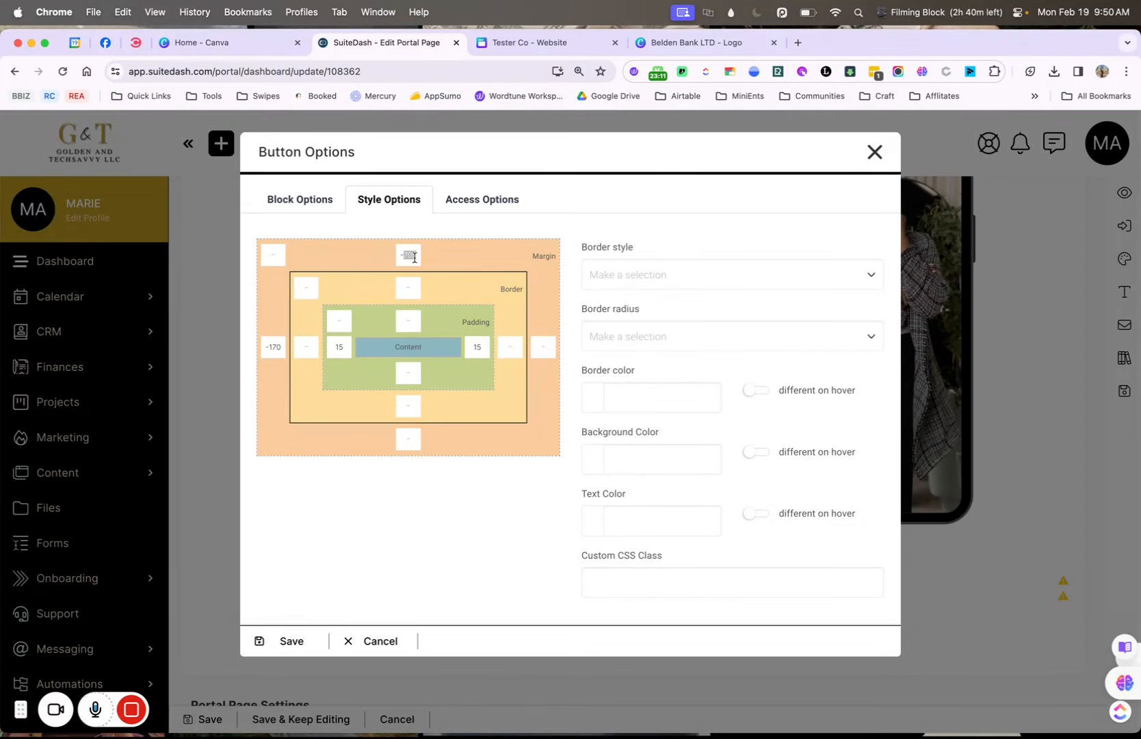
type("-8")
left_click(287, 641)
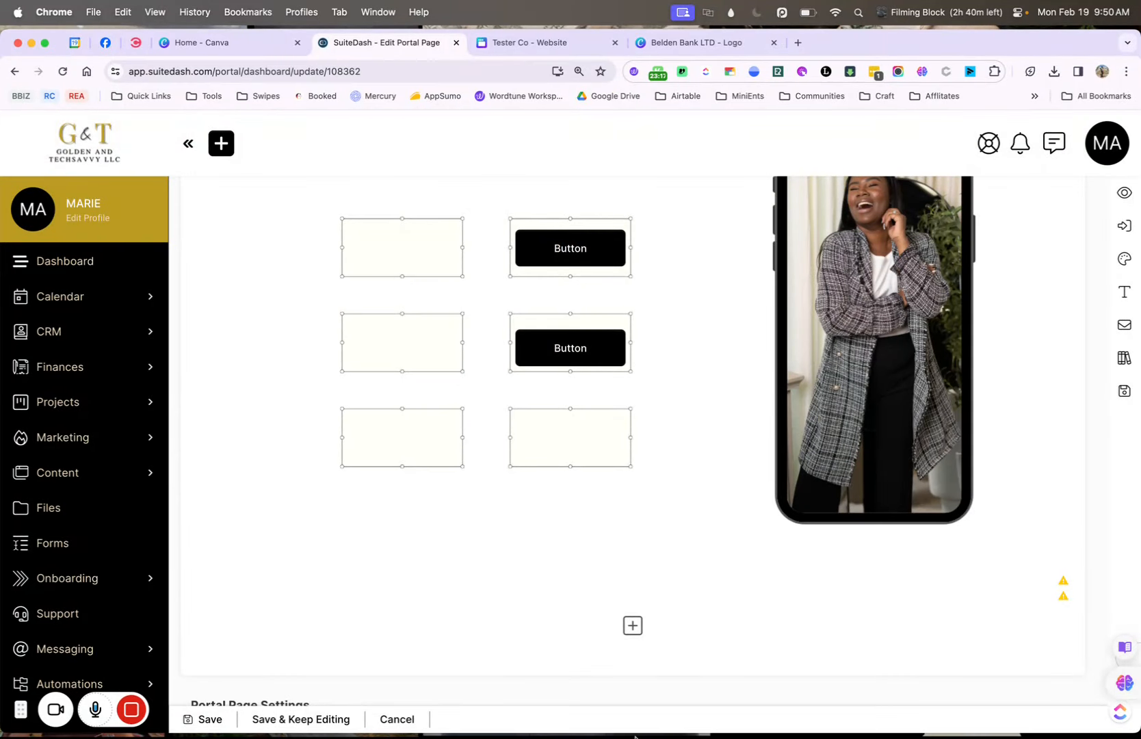
Set the middle button's top margin to -680 and save the style options.
left_click(639, 591)
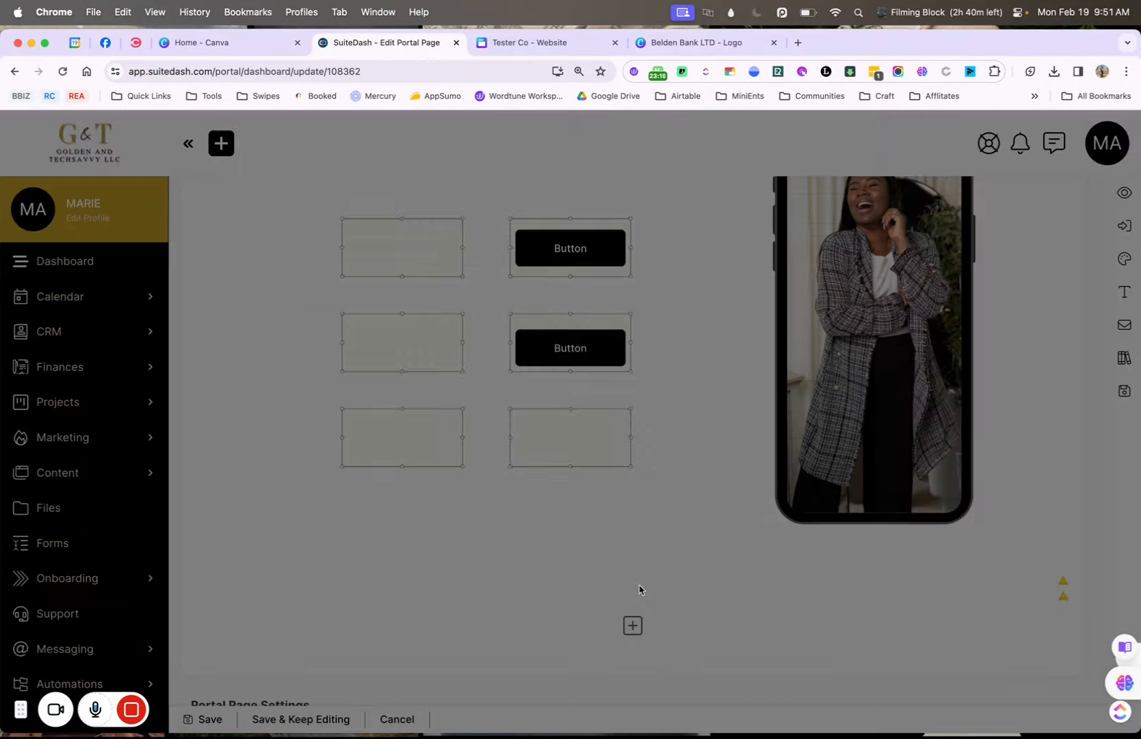
left_click(400, 200)
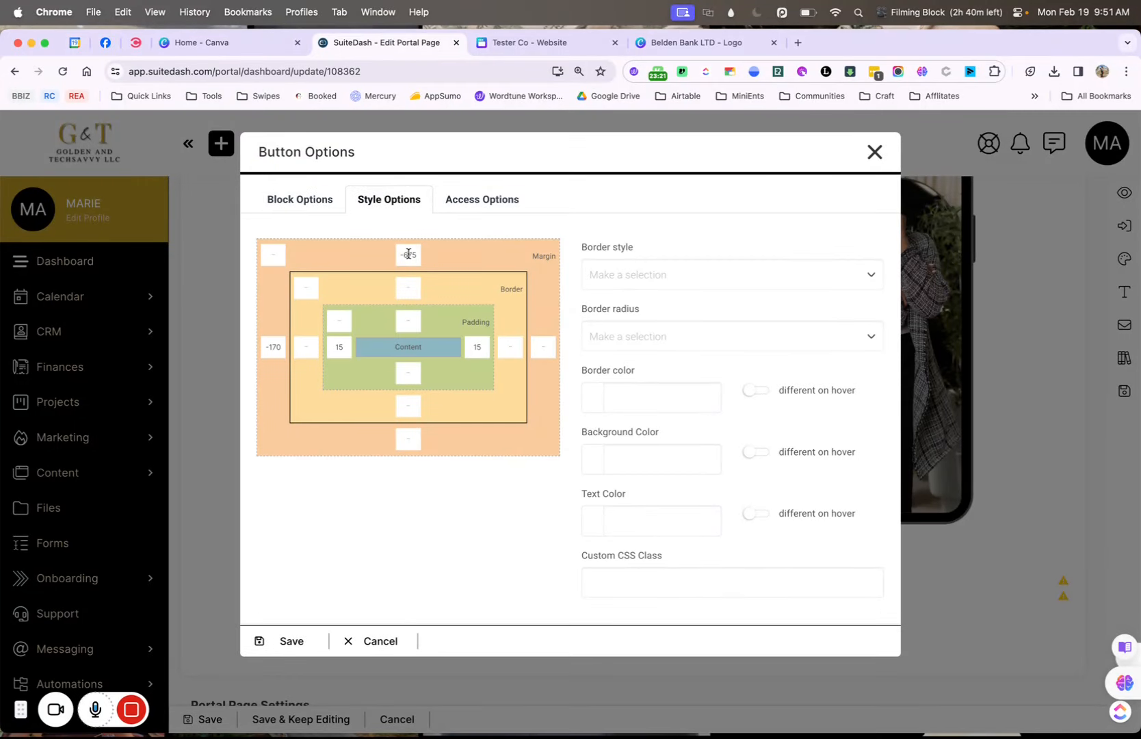
left_click(409, 255)
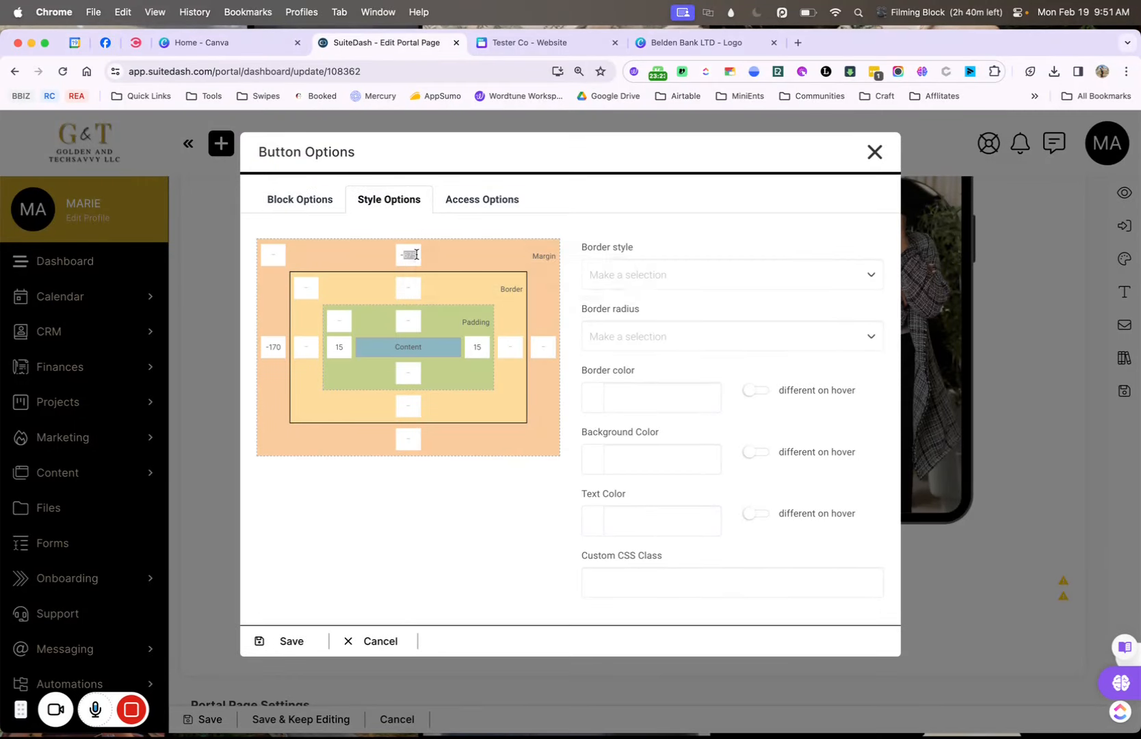
type("7")
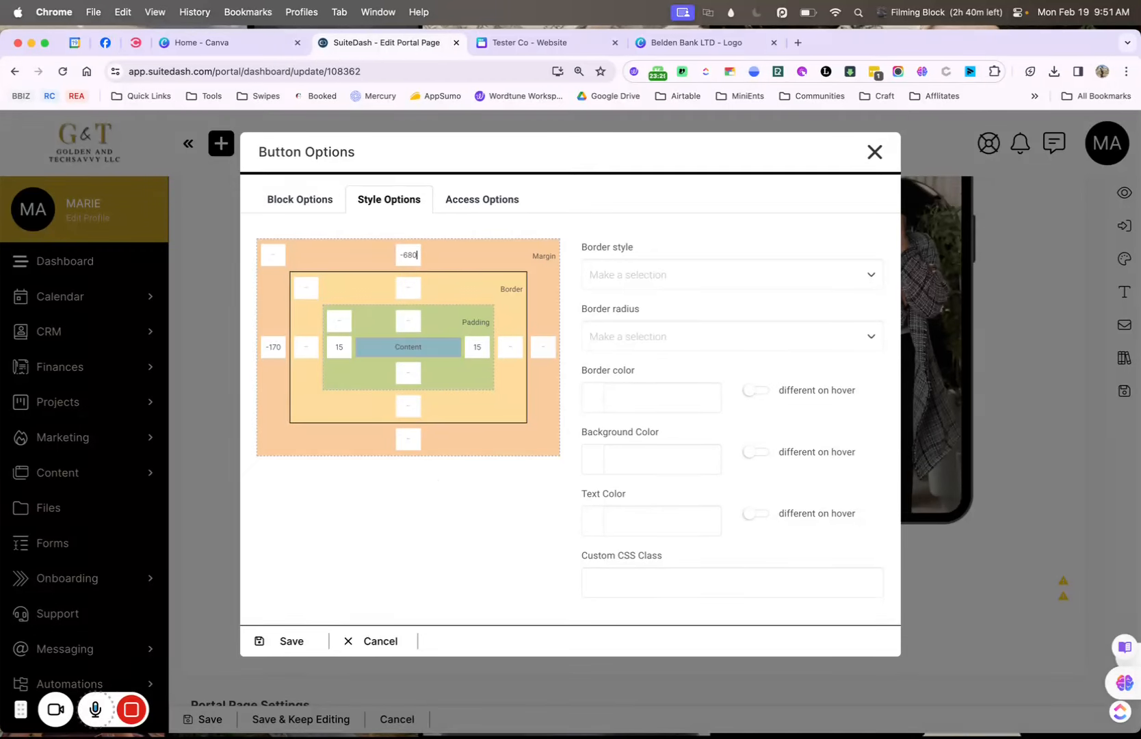
left_click(305, 641)
Set the middle button's top margin to -695 and save the style options.
mouse_move(644, 583)
left_click(637, 582)
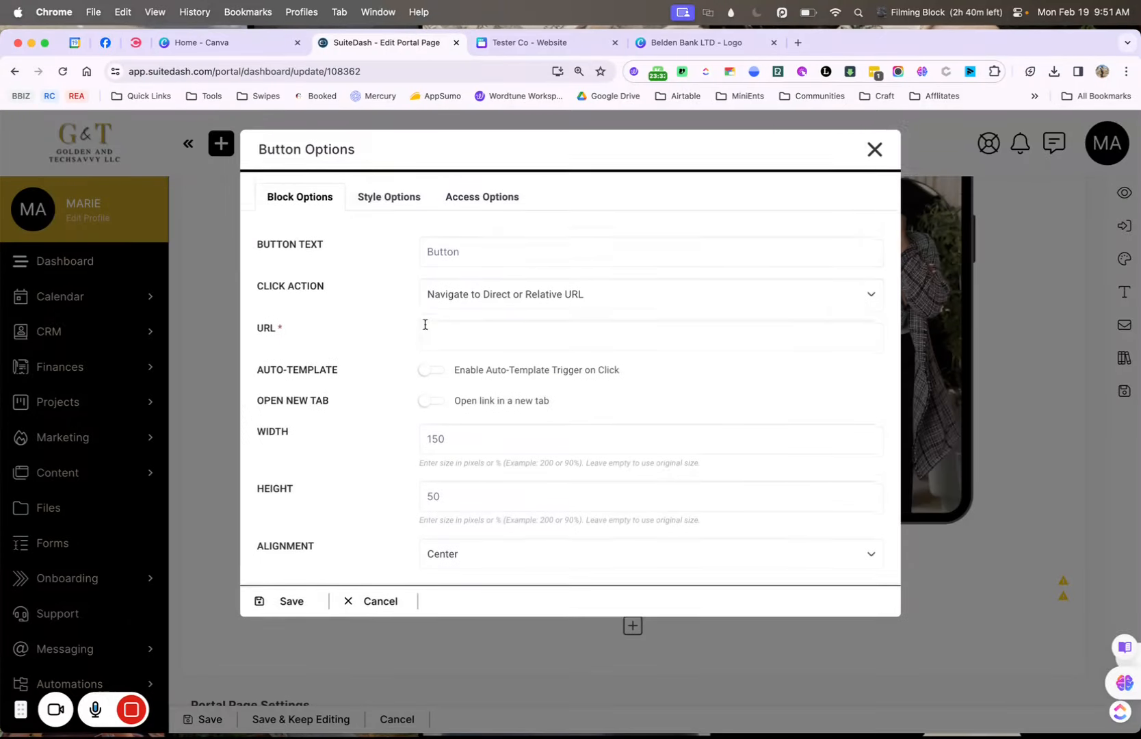
left_click(387, 198)
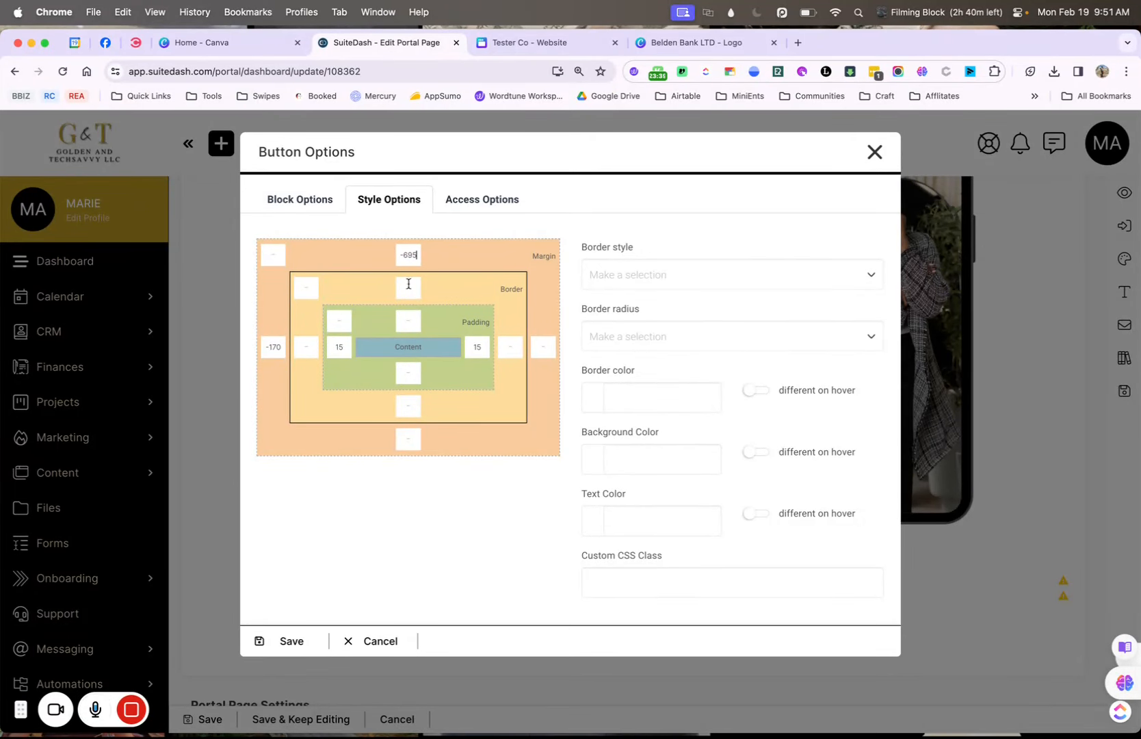
left_click(289, 653)
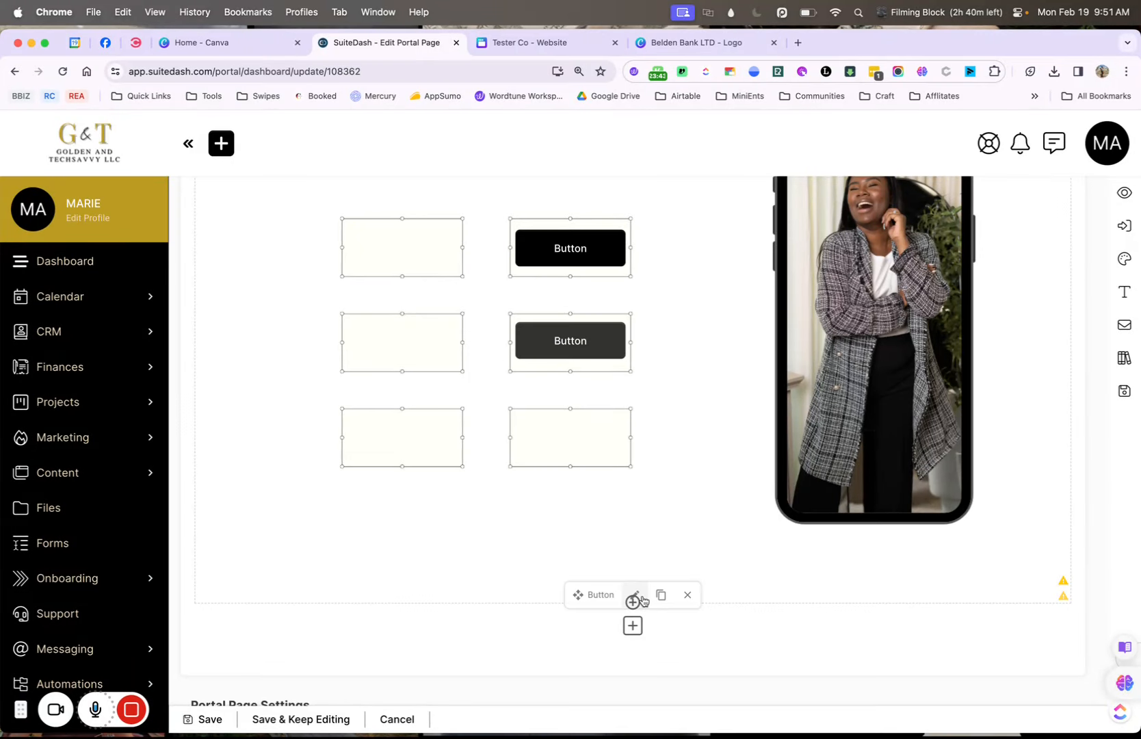
Nudge the middle button slightly down through its top margin to centre it in its box, and save the style options.
left_click(640, 594)
left_click(407, 201)
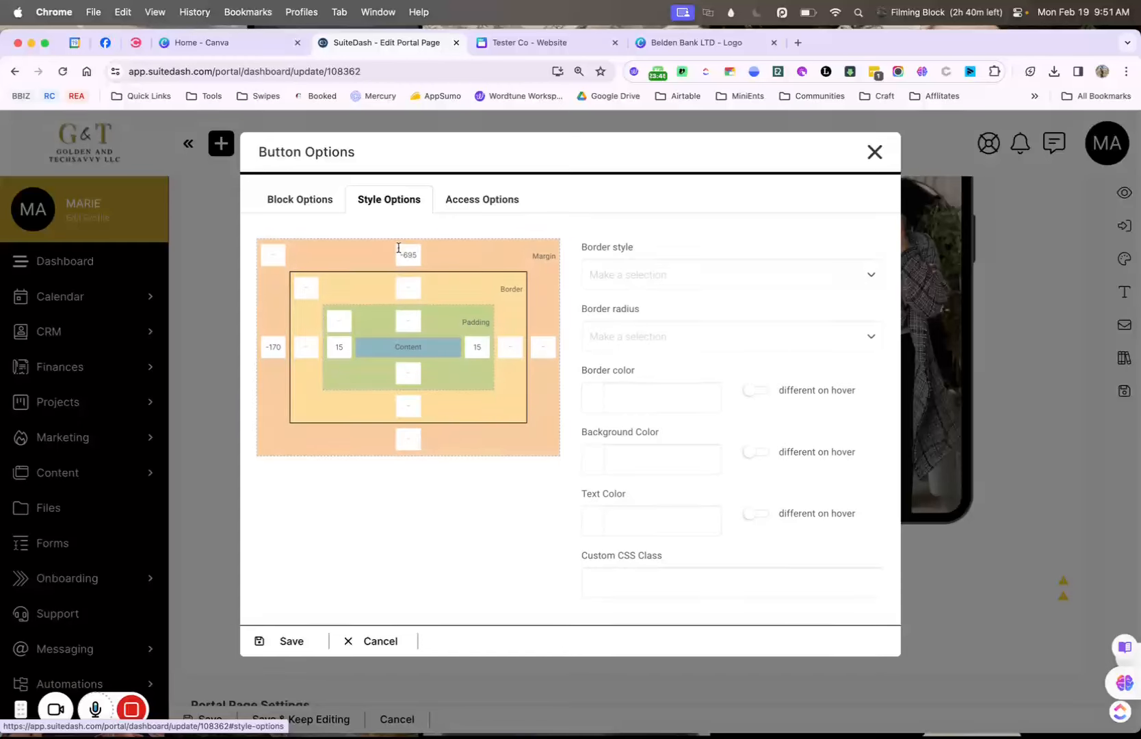
left_click(293, 641)
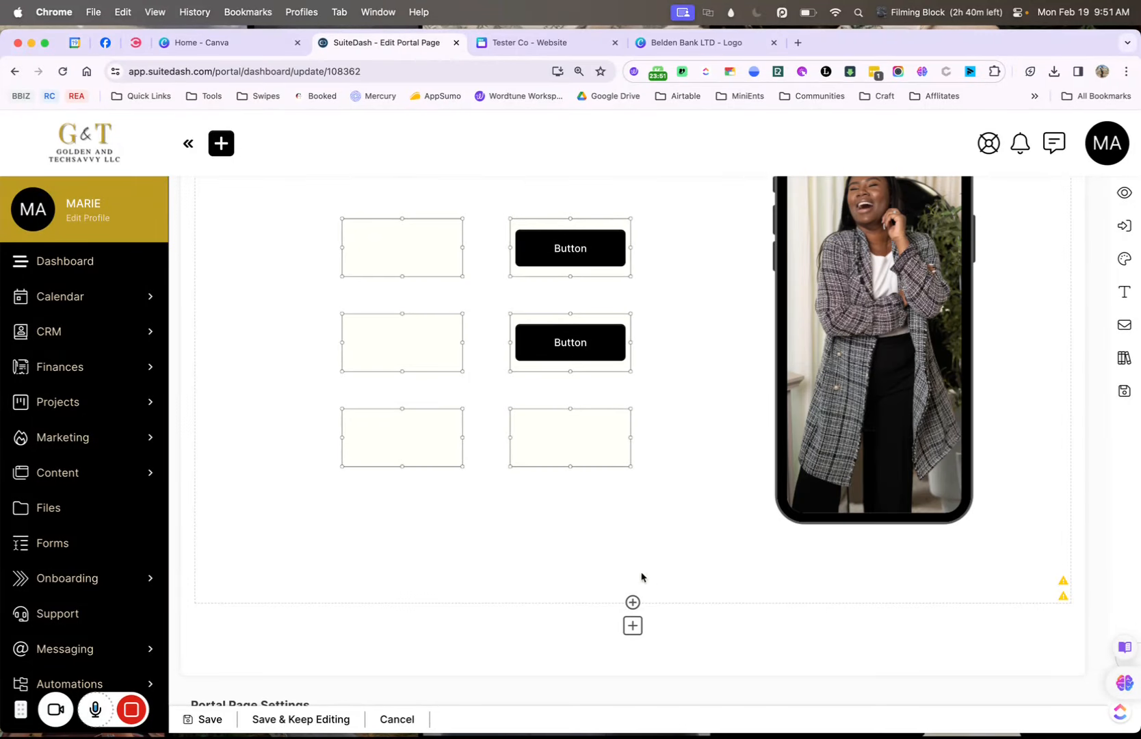
Duplicate the middle button and set the copy's top margin to -490 to place it in the bottom box of the second column.
left_click(656, 597)
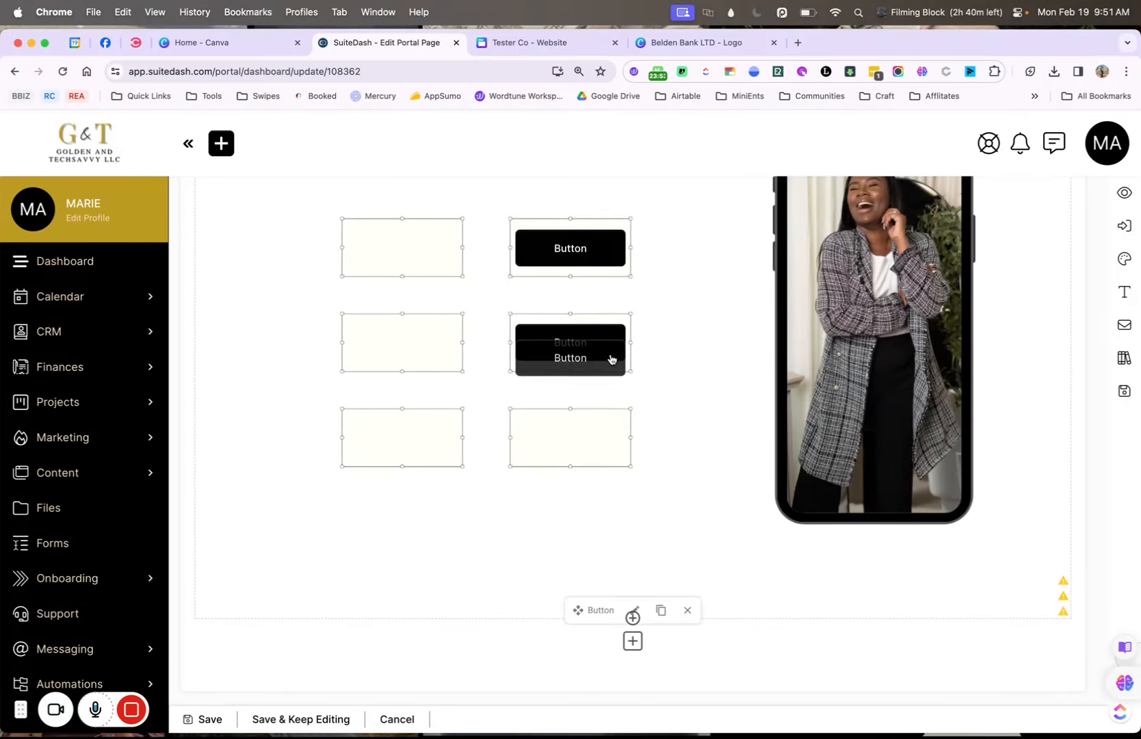
left_click(635, 609)
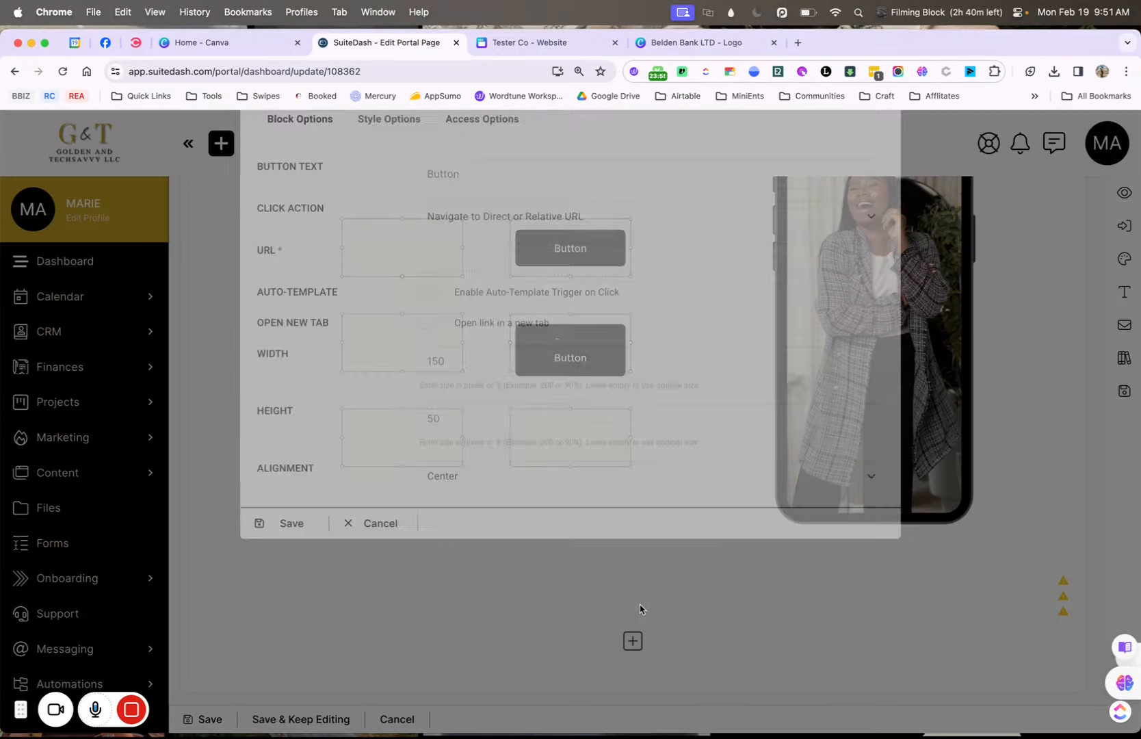
left_click(393, 207)
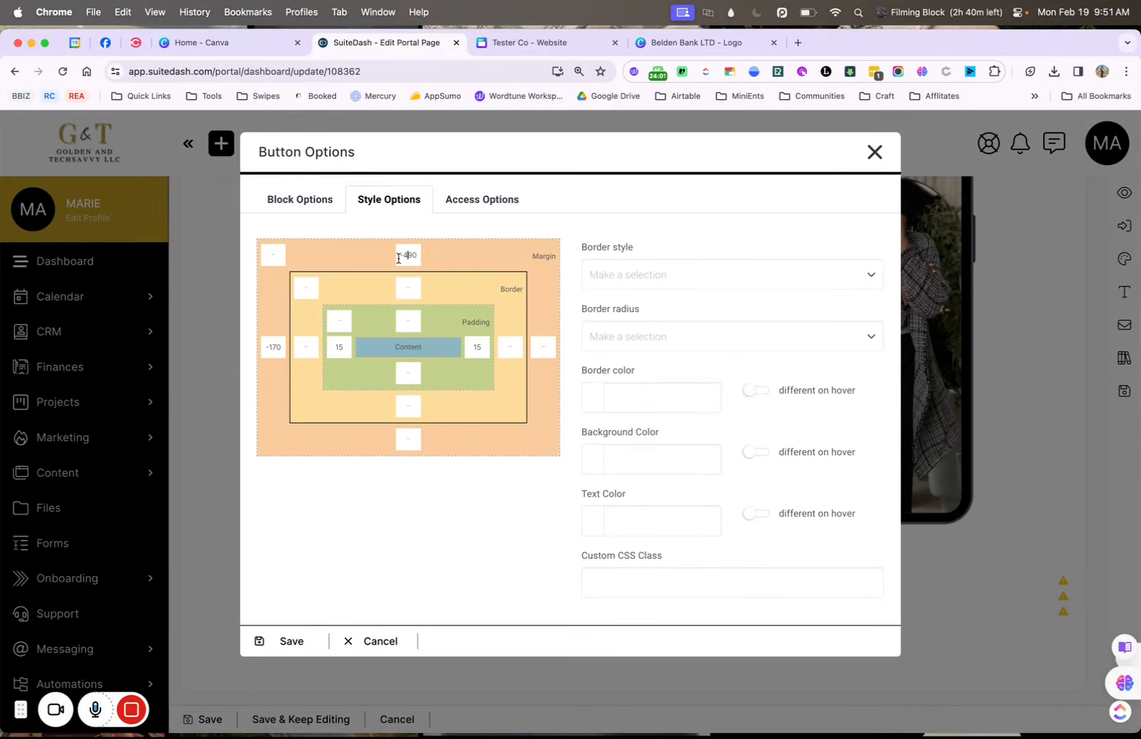
left_click(384, 639)
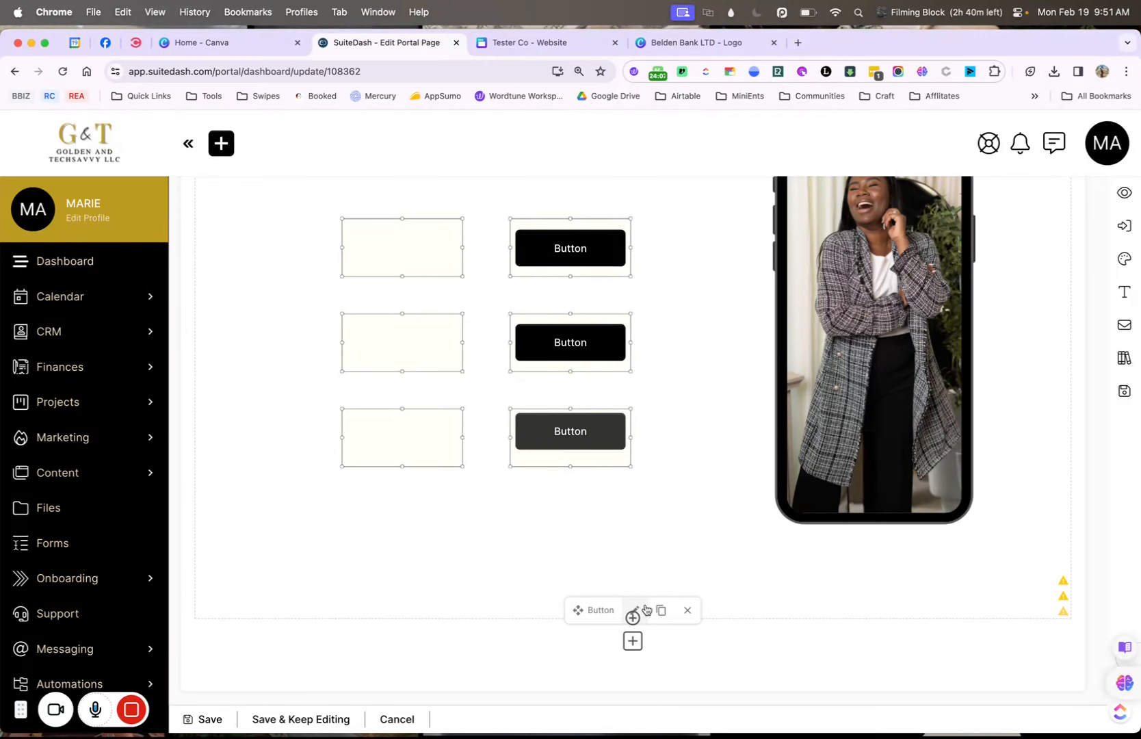
Fine-tune the bottom button's top margin to -470 to centre it in its box, saving the style options.
left_click(647, 610)
left_click(392, 199)
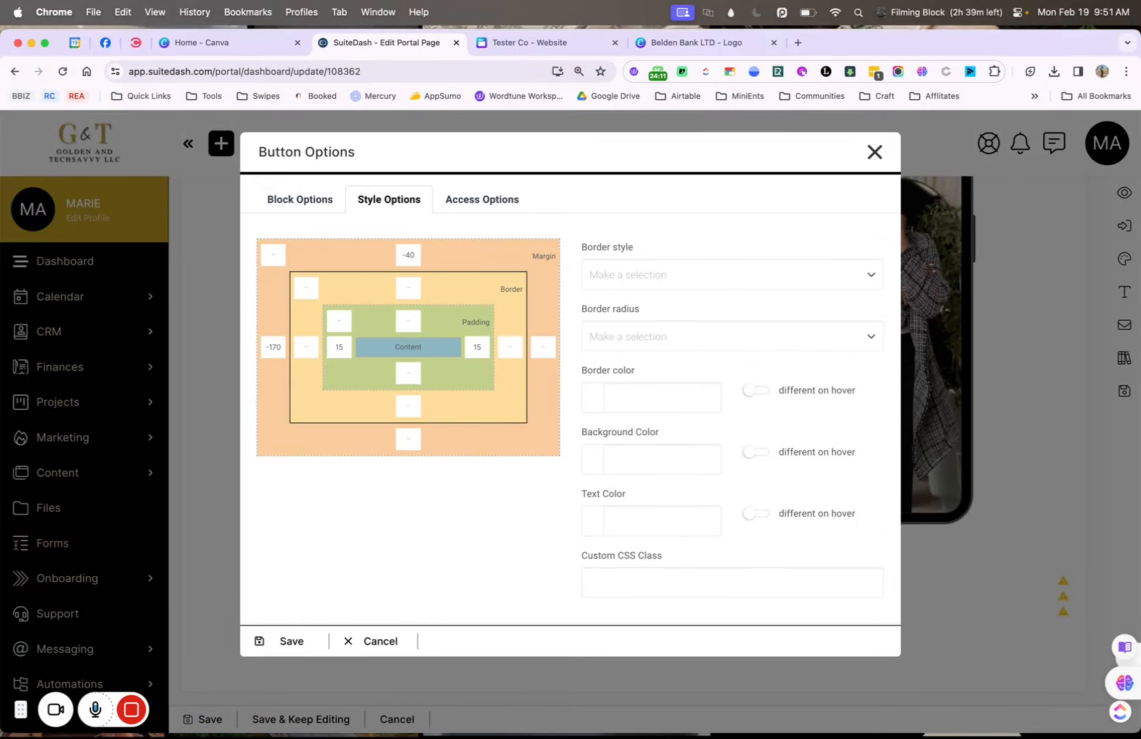
left_click(292, 641)
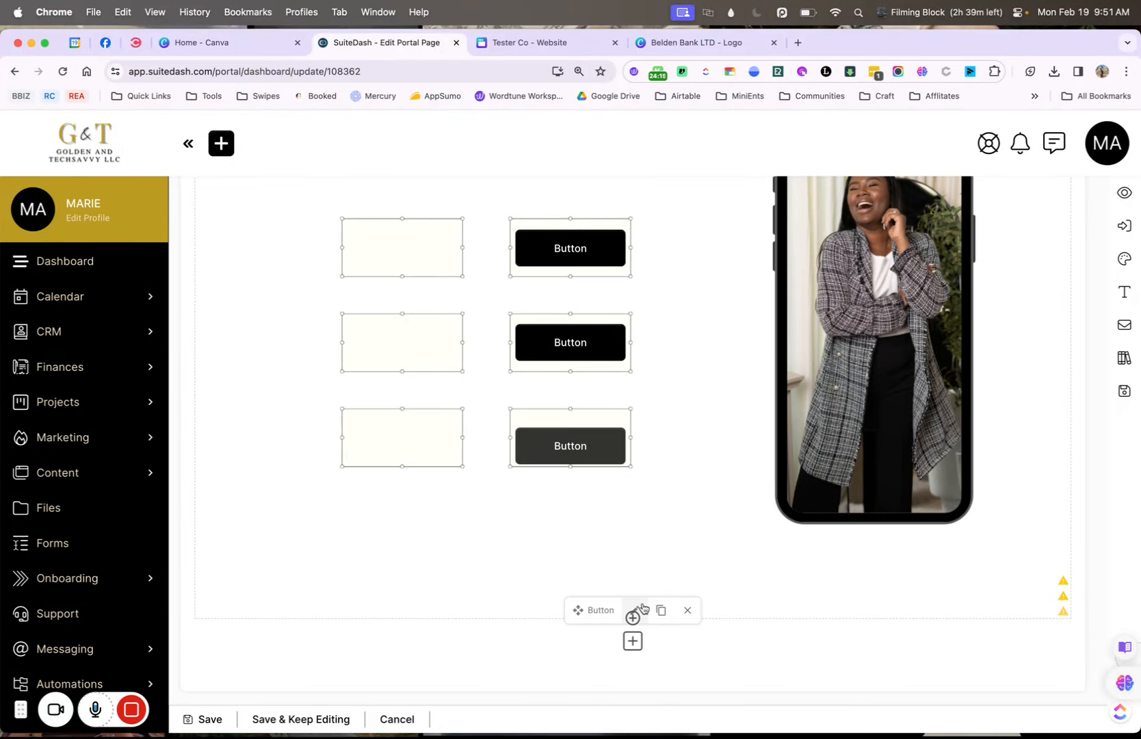
left_click(639, 611)
left_click(393, 199)
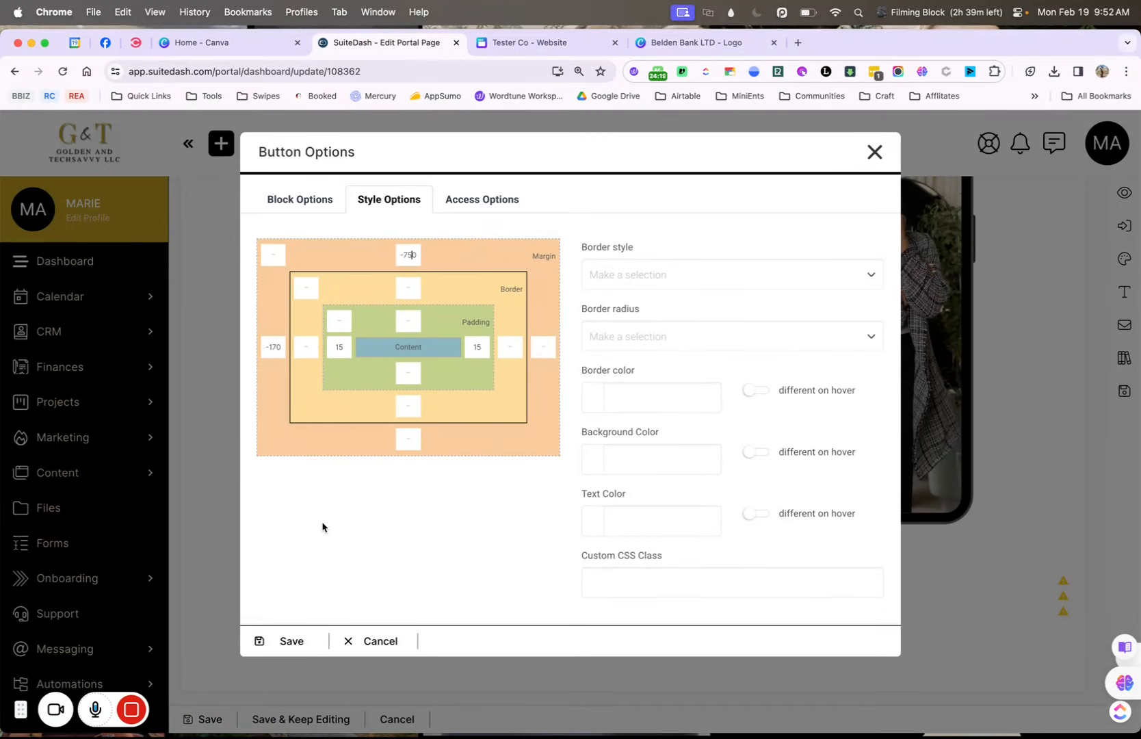
left_click(259, 643)
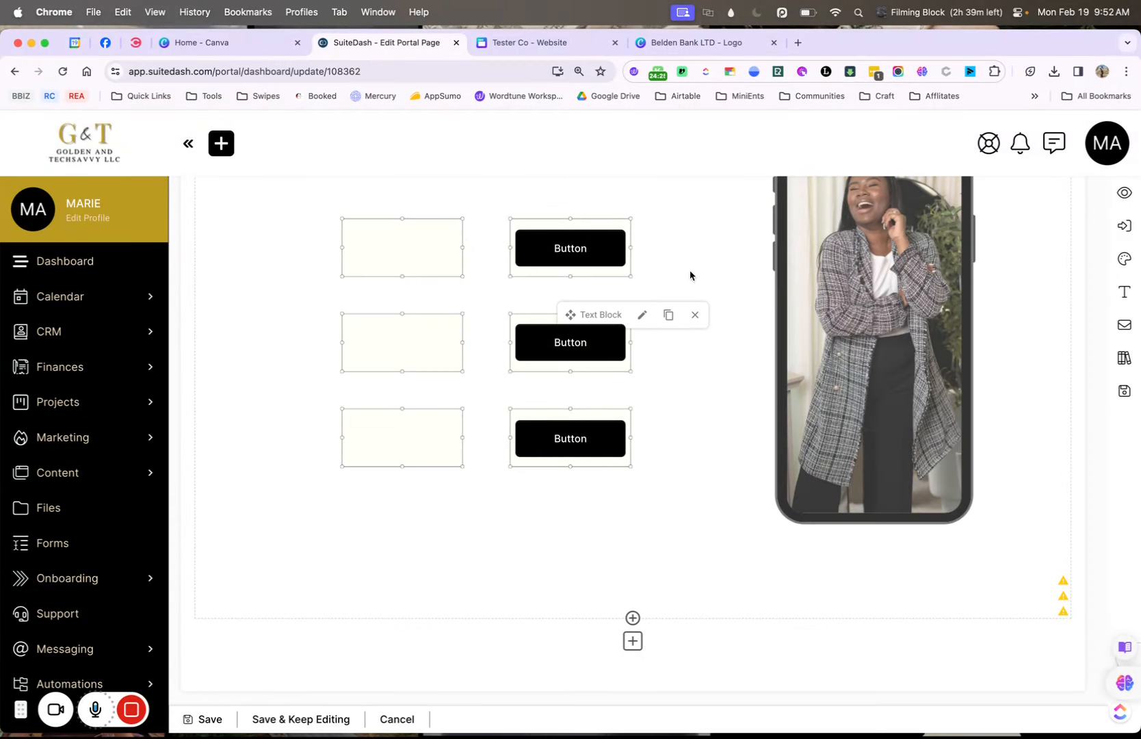
Duplicate the bottom button and set the copy's left margin to -370 to move it toward the first column, saving the options.
scroll(691, 336, "up", 2)
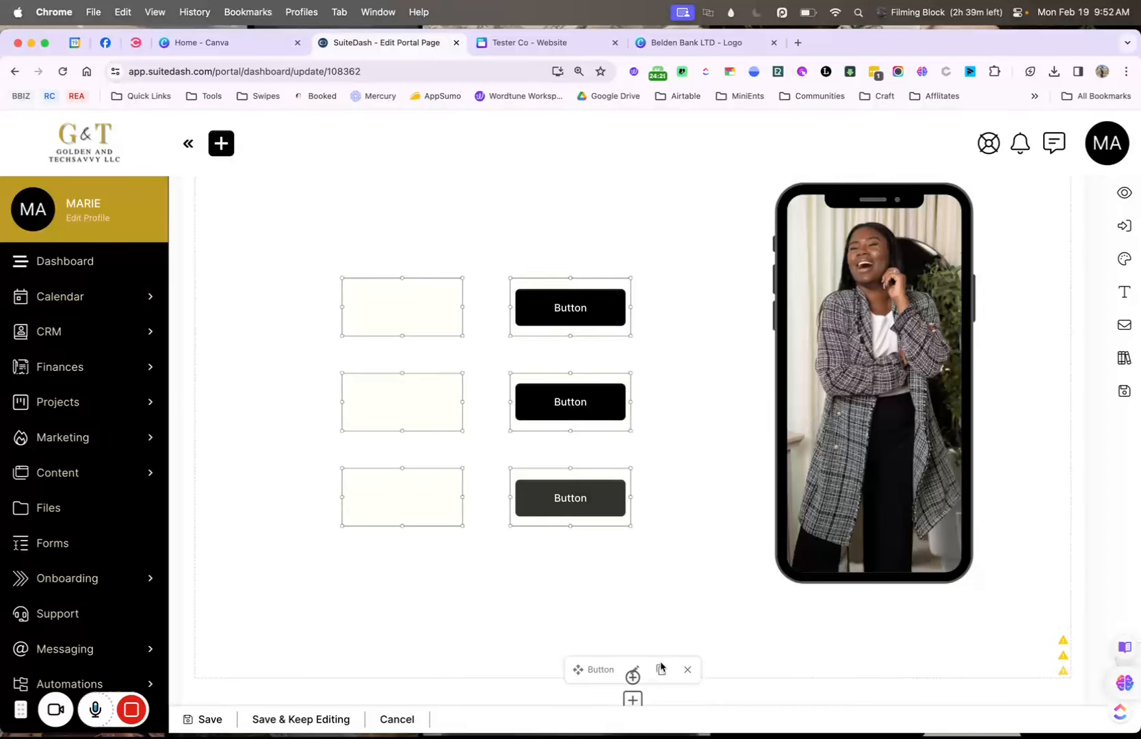
left_click(662, 670)
scroll(619, 657, "down", 2)
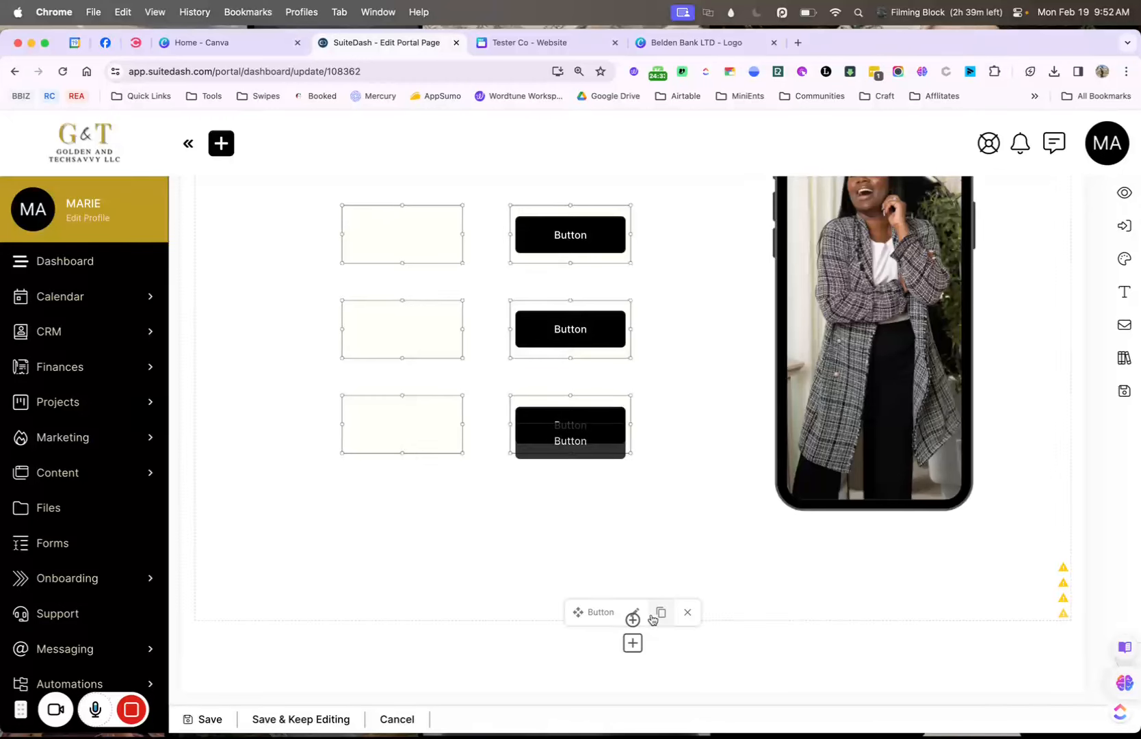
left_click(635, 614)
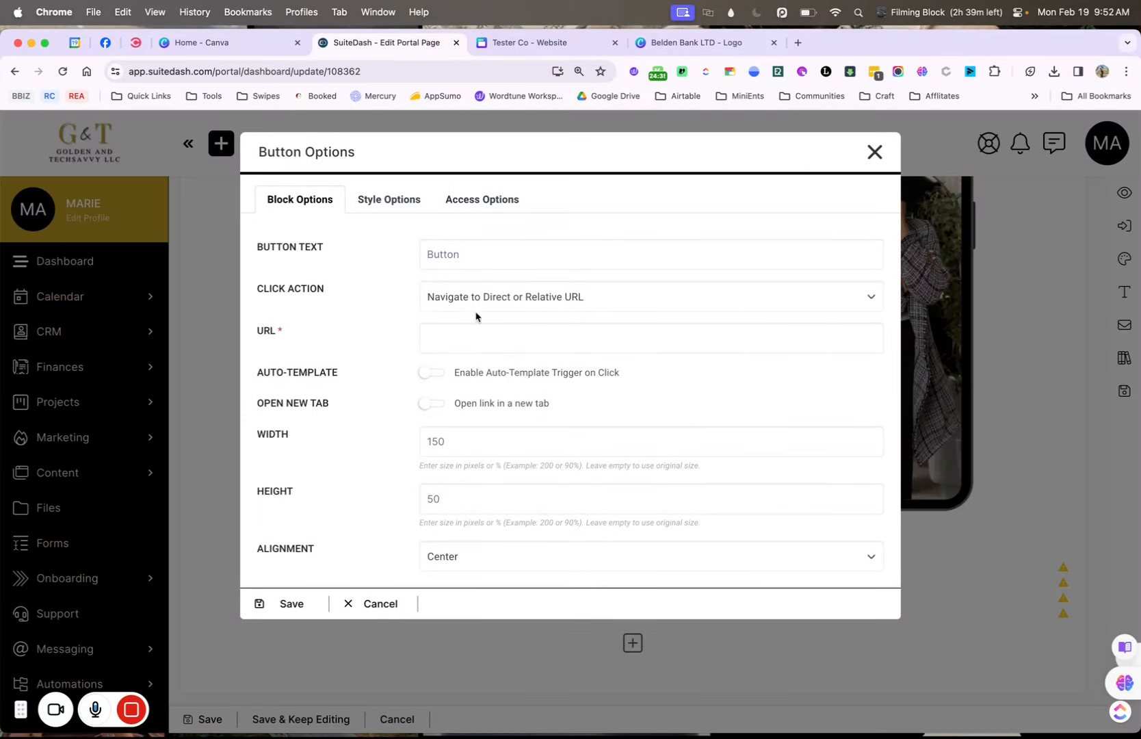
left_click(409, 201)
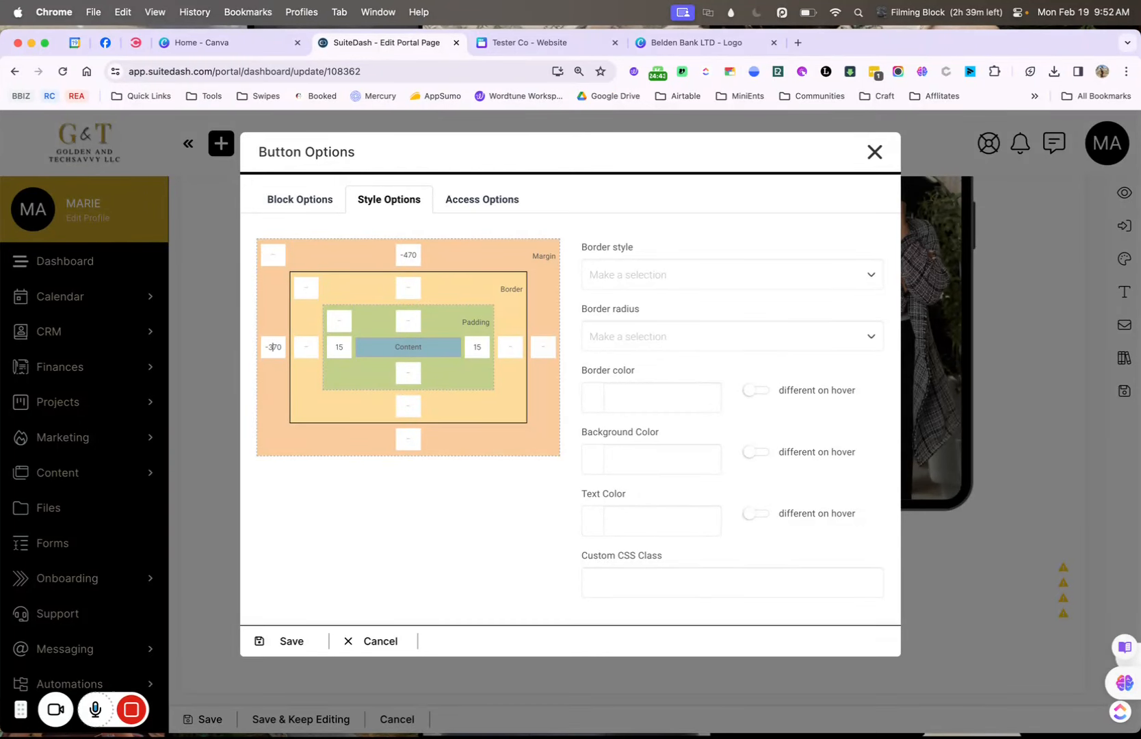
left_click(290, 641)
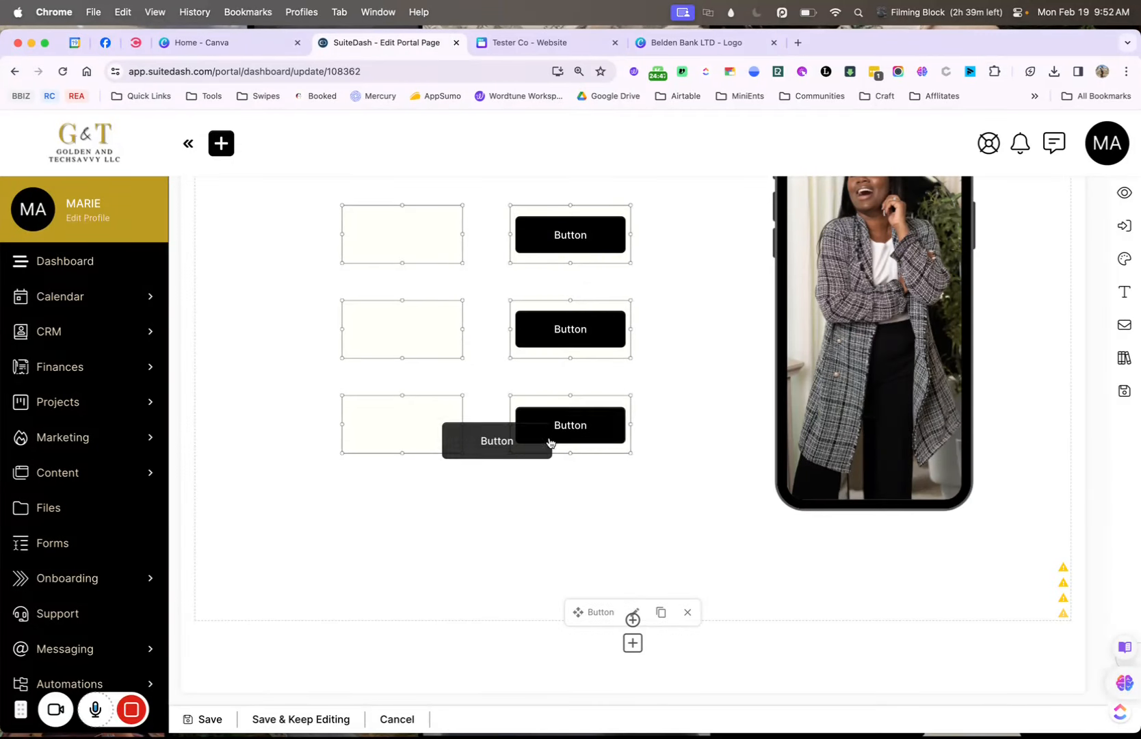
Move the copied button toward the bottom box of the first column with a -570 left margin and -40 top margin, saving the style options.
left_click(642, 611)
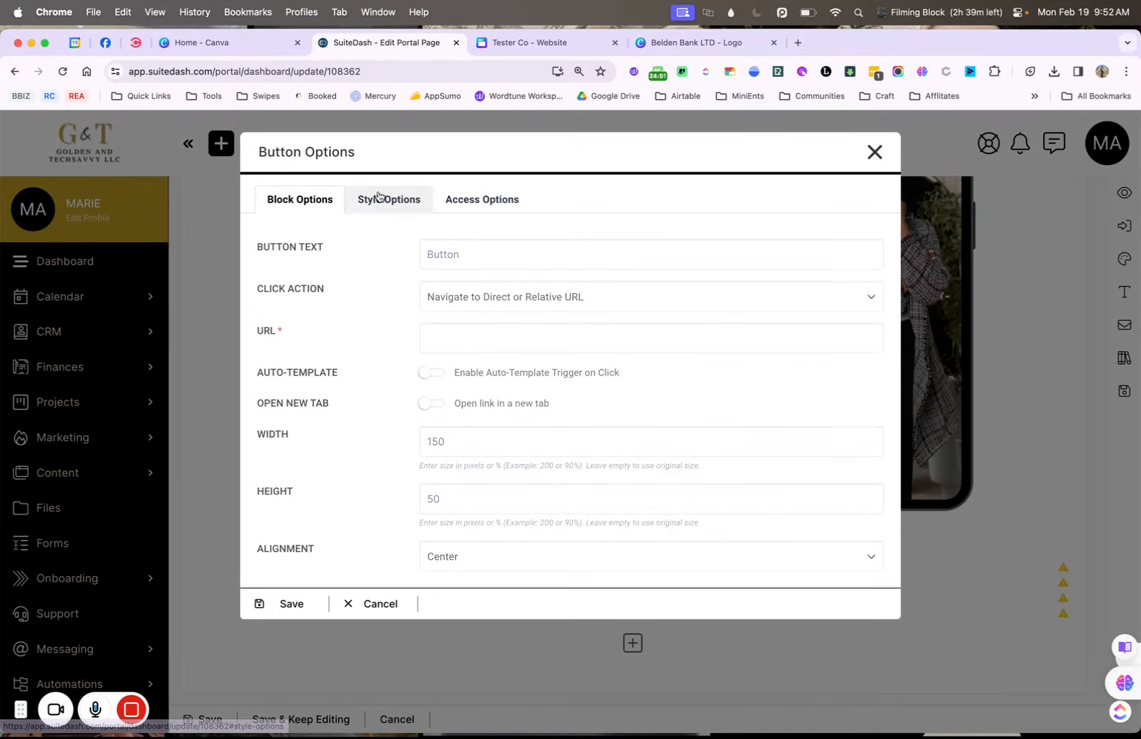
left_click(385, 198)
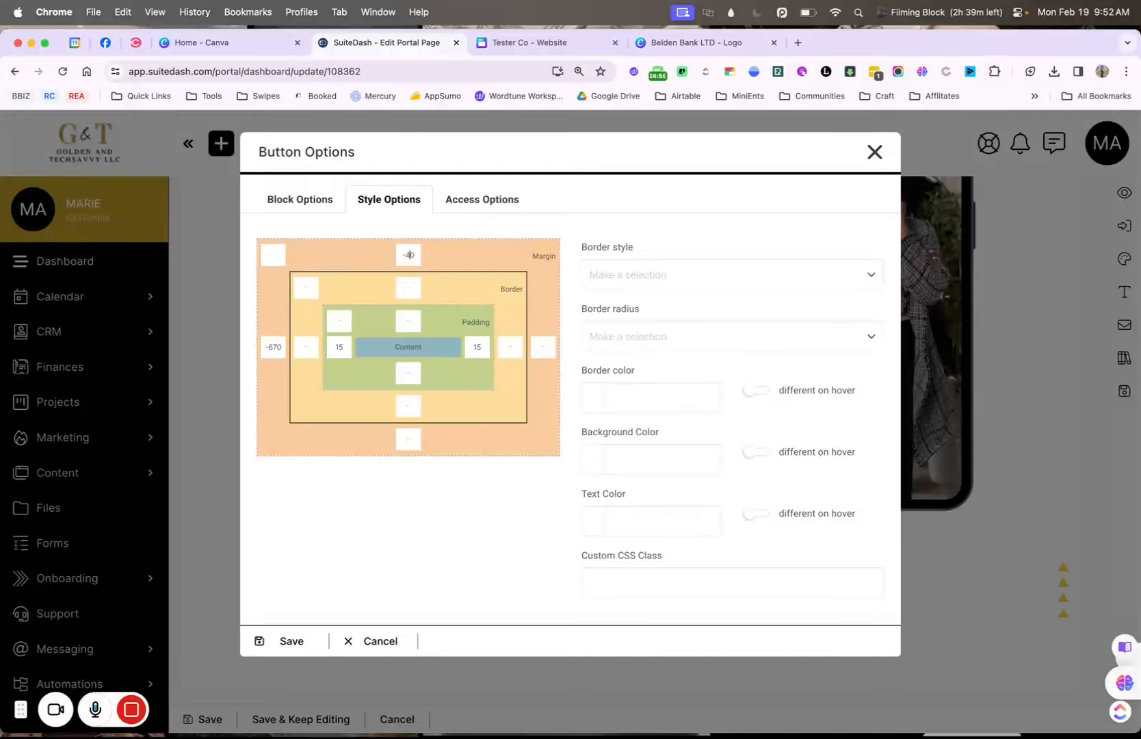
left_click(289, 651)
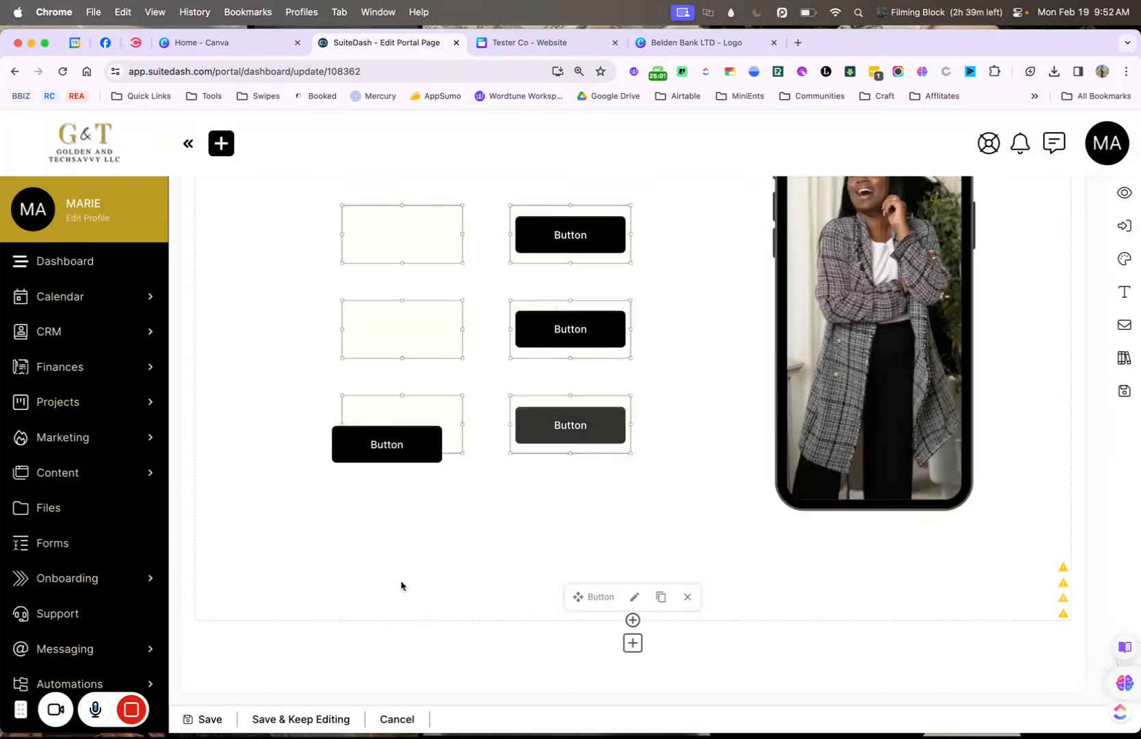
left_click(635, 616)
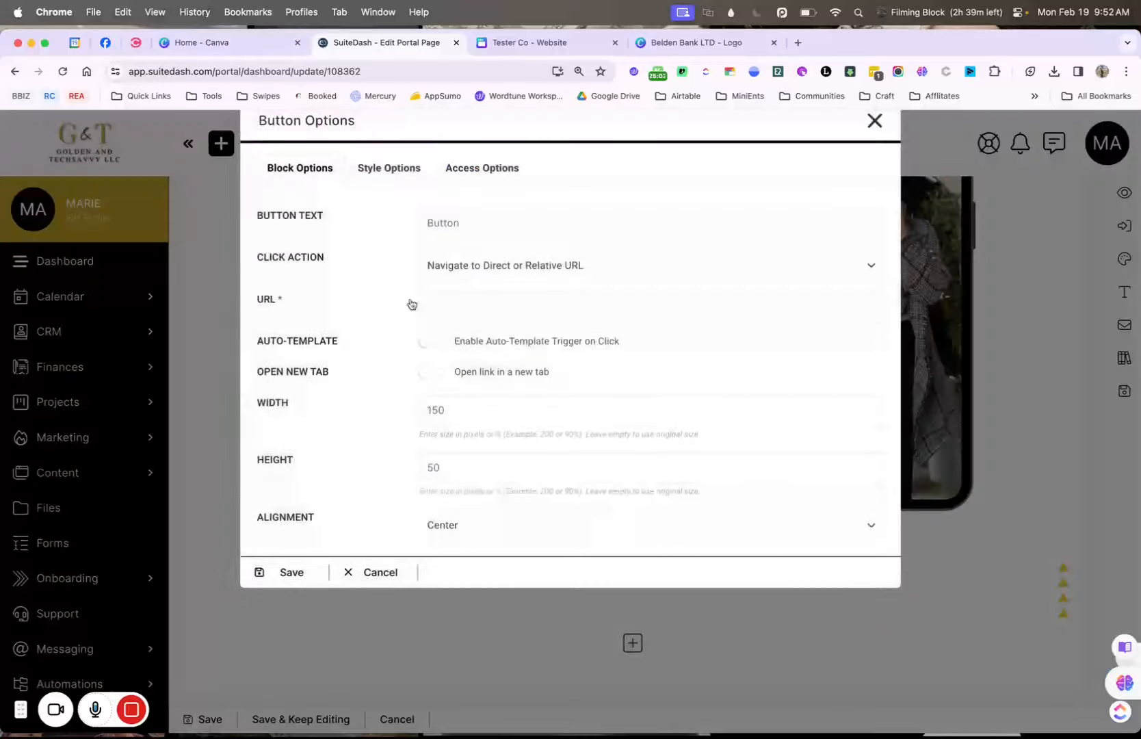
left_click(404, 196)
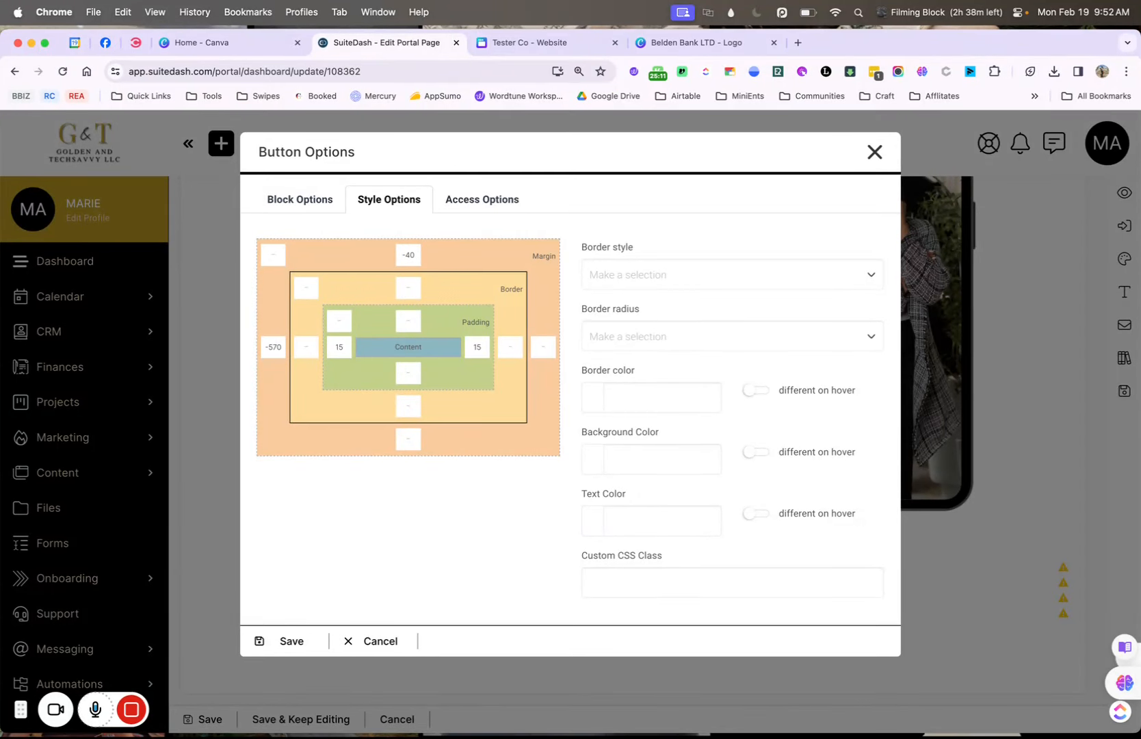
left_click(286, 643)
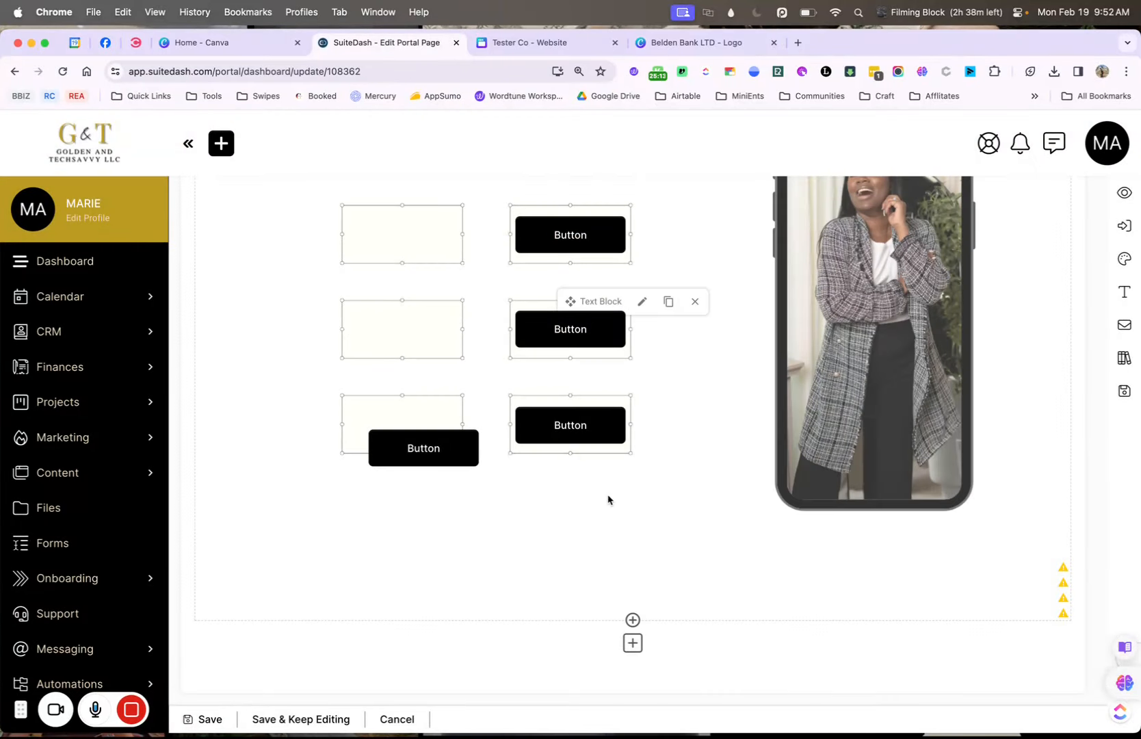
Look through the portal page, comparing the banner, client roster, standalone button row and boxed button section beside the phone images.
scroll(611, 560, "up", 8)
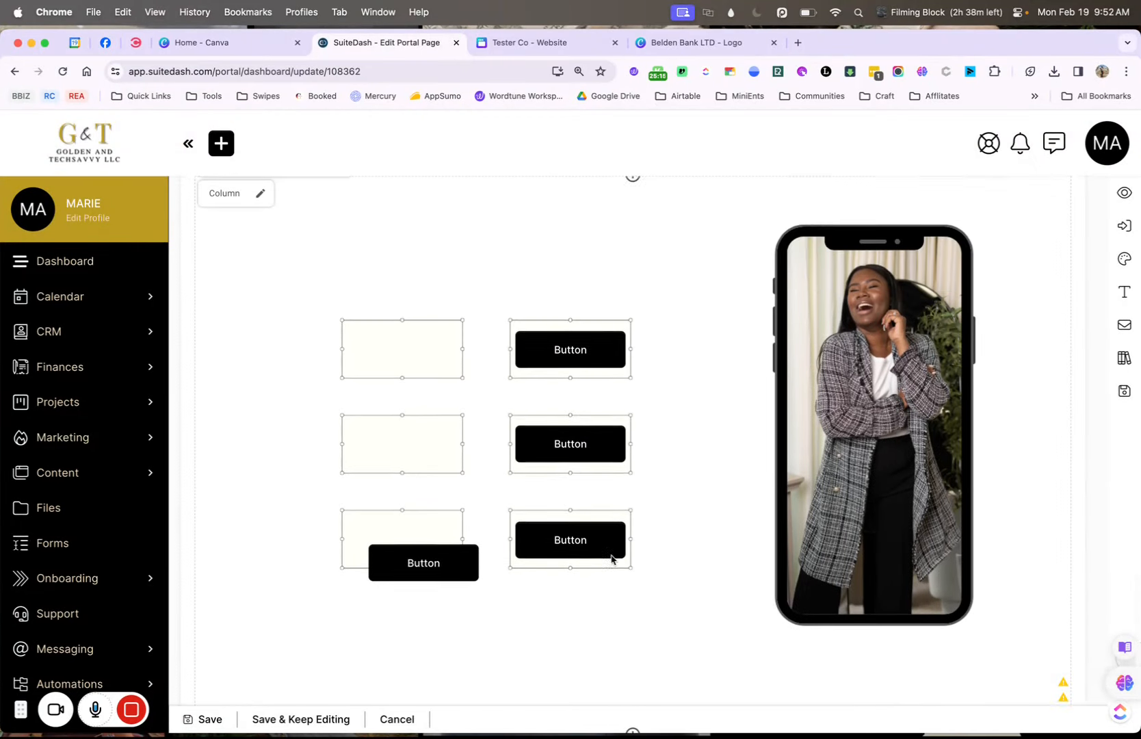
scroll(612, 560, "up", 10)
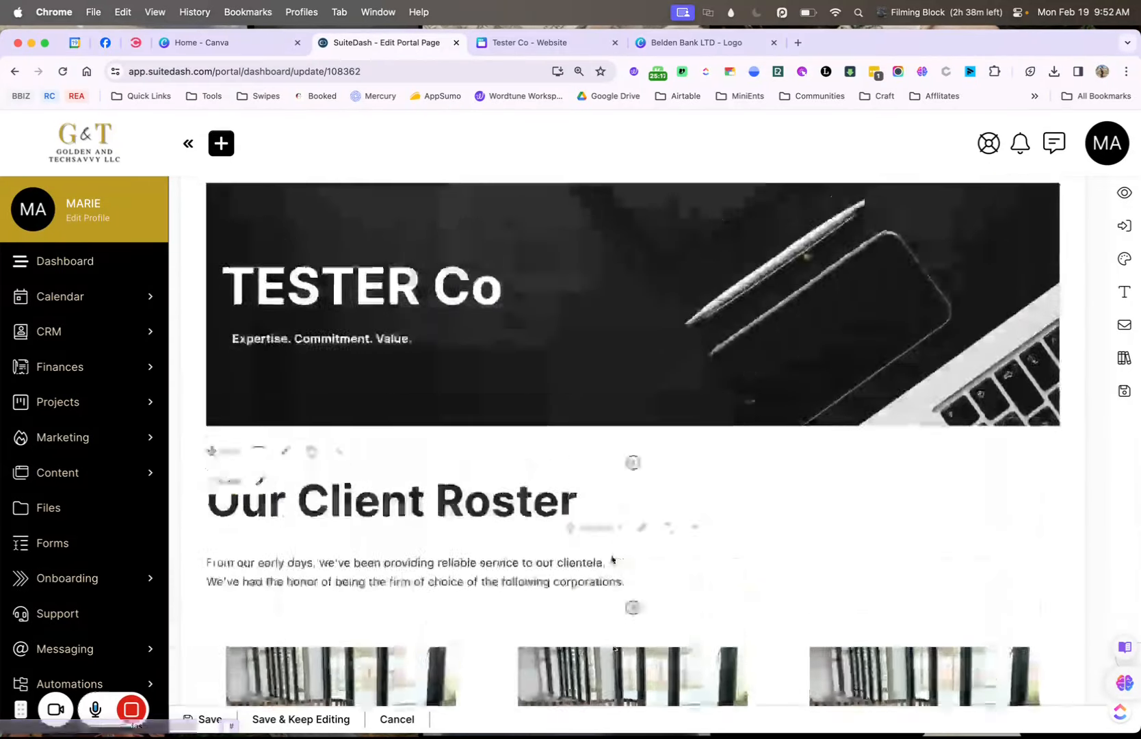
scroll(612, 555, "down", 15)
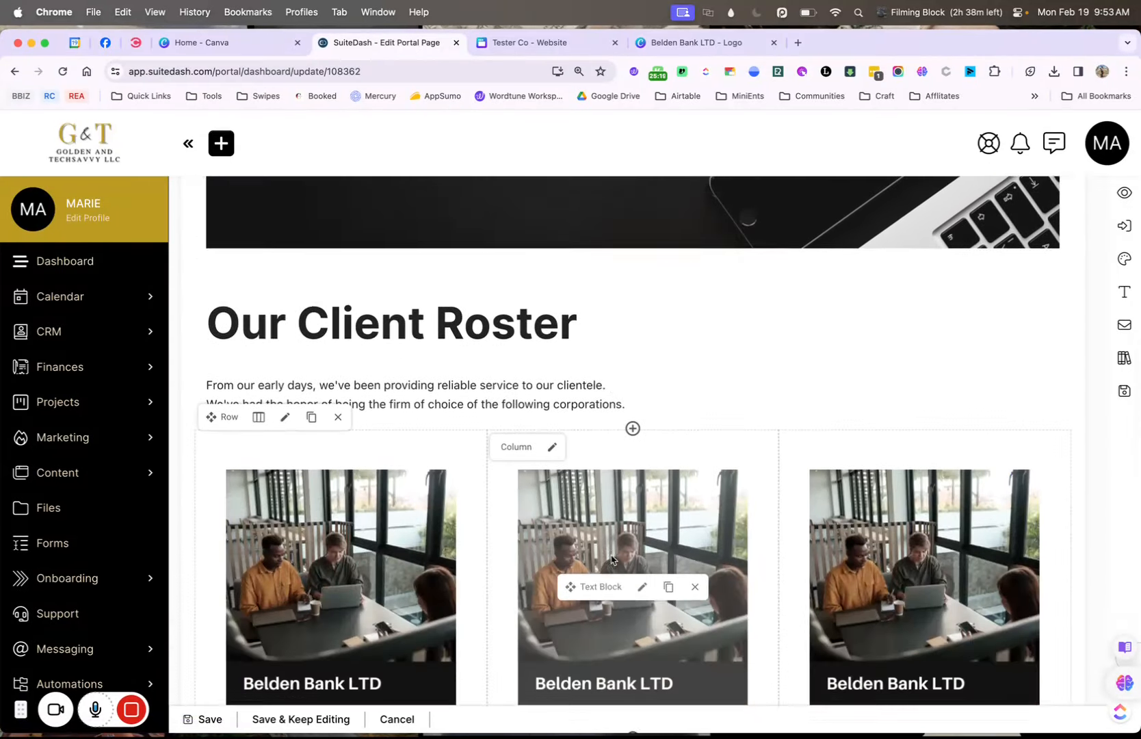
scroll(611, 560, "down", 8)
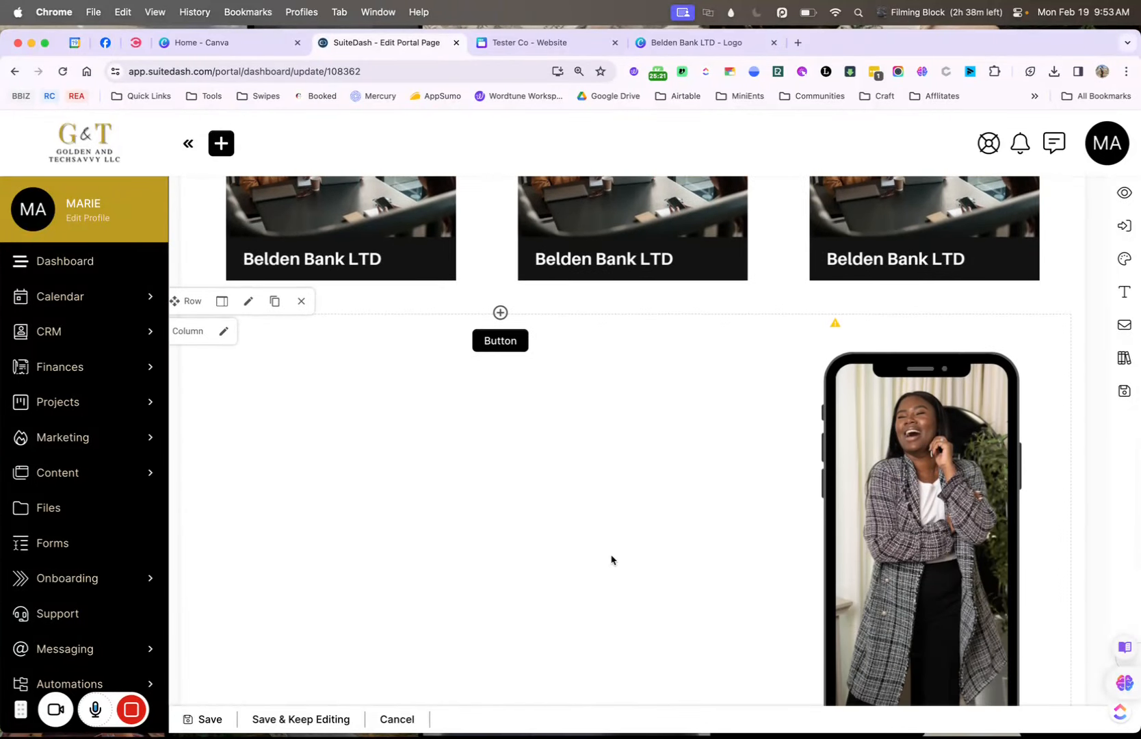
scroll(611, 559, "down", 8)
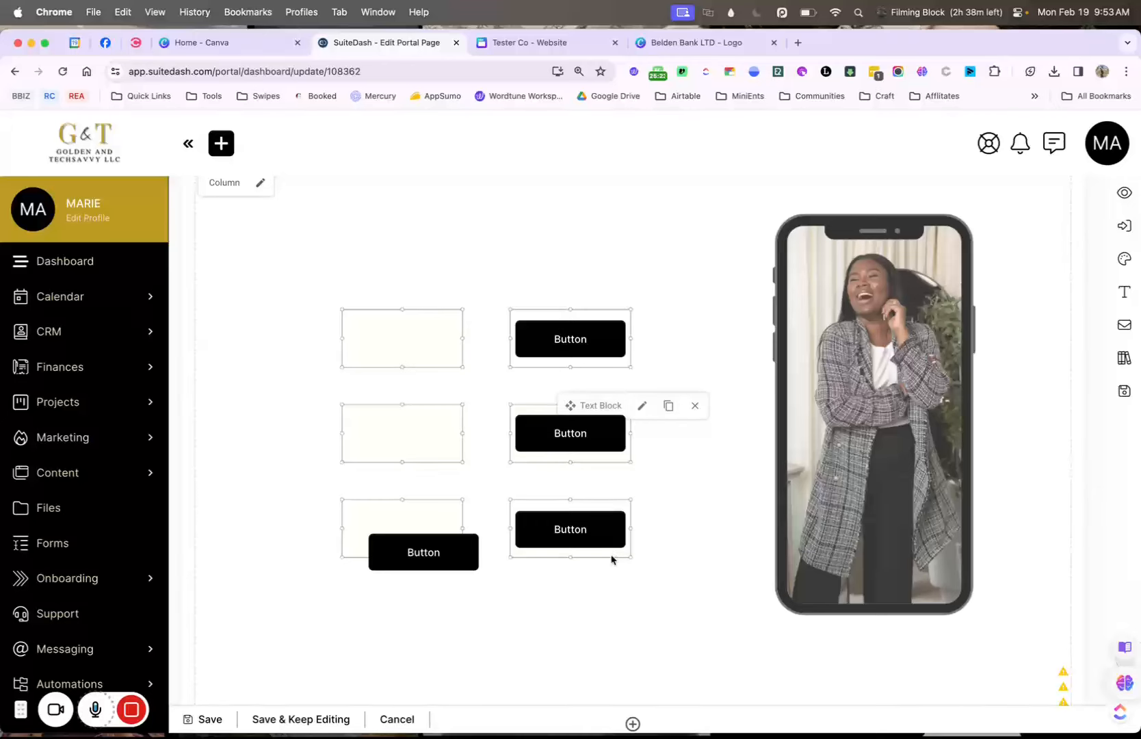
scroll(618, 432, "down", 1)
scroll(921, 567, "up", 10)
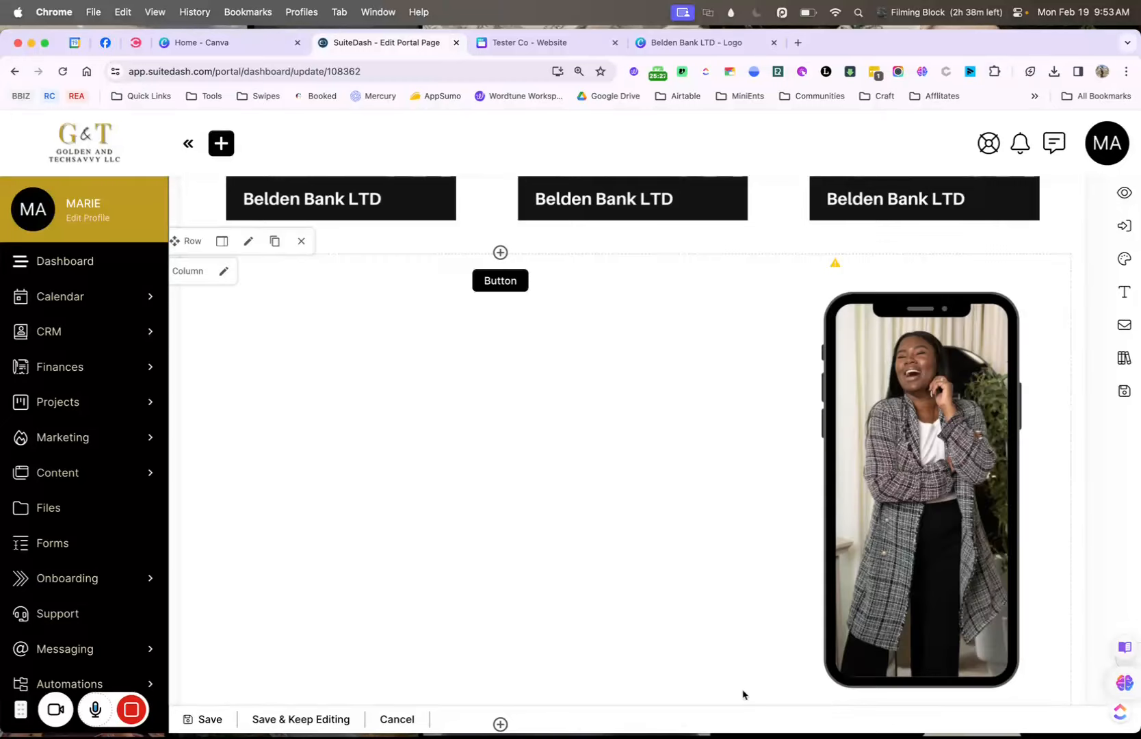
scroll(743, 694, "down", 6)
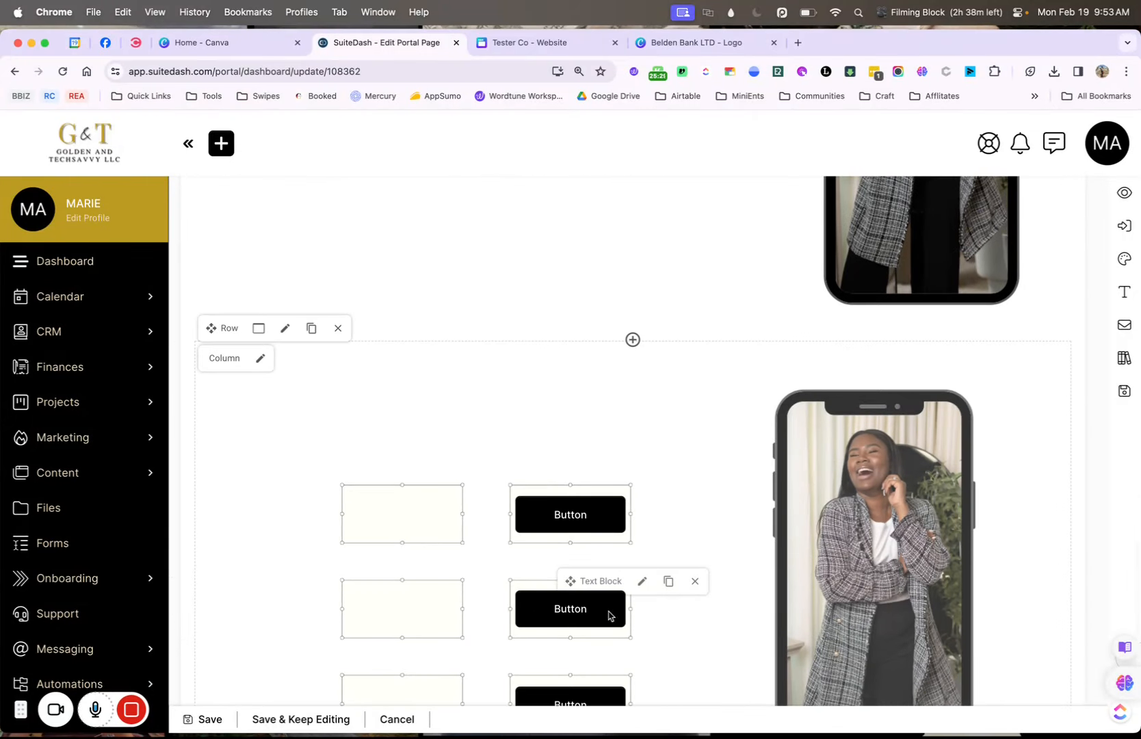
scroll(568, 473, "up", 6)
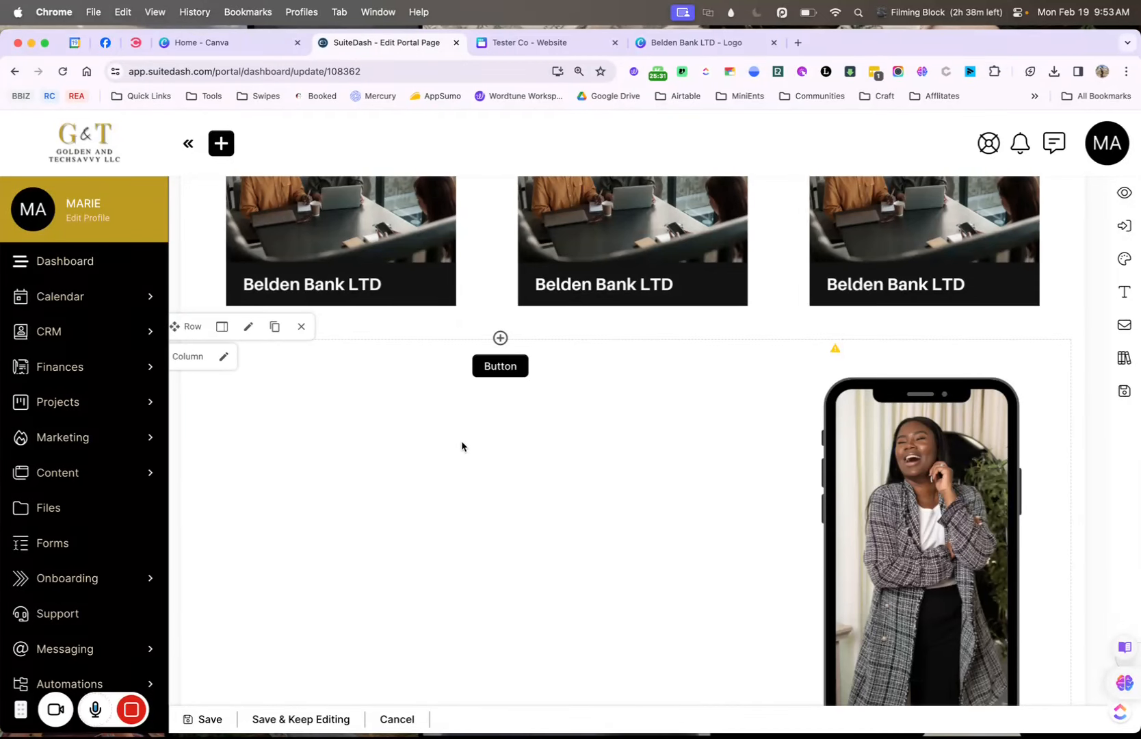
scroll(458, 515, "down", 6)
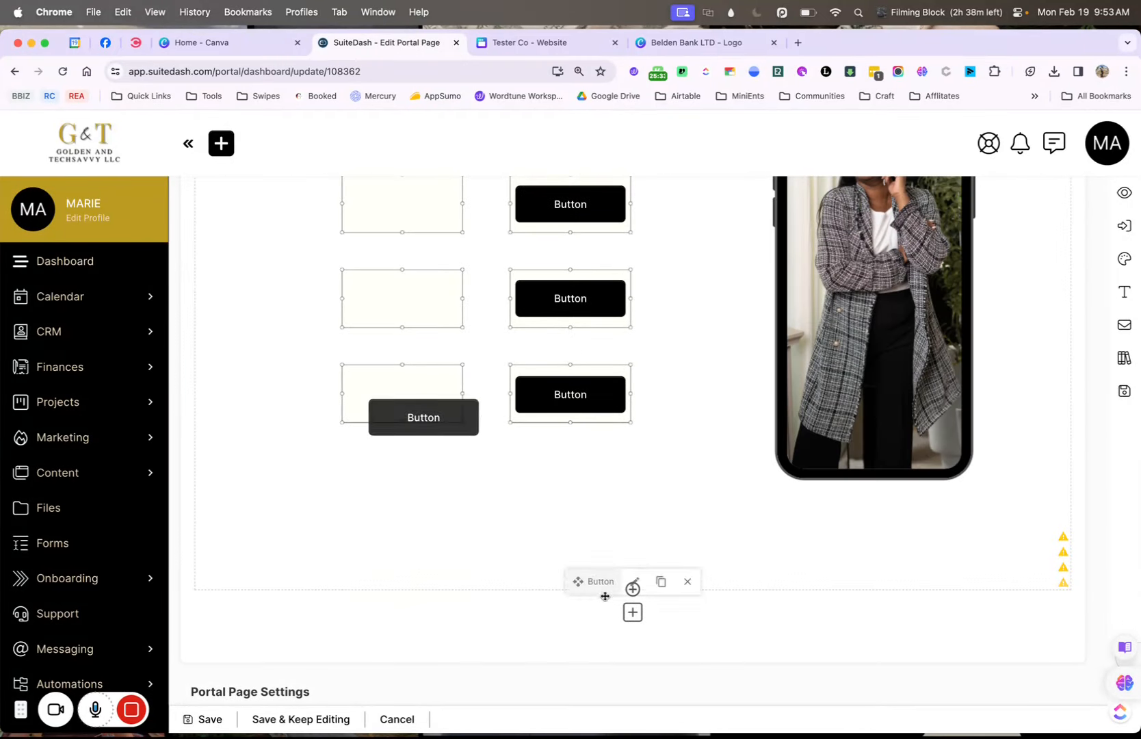
scroll(599, 470, "up", 5)
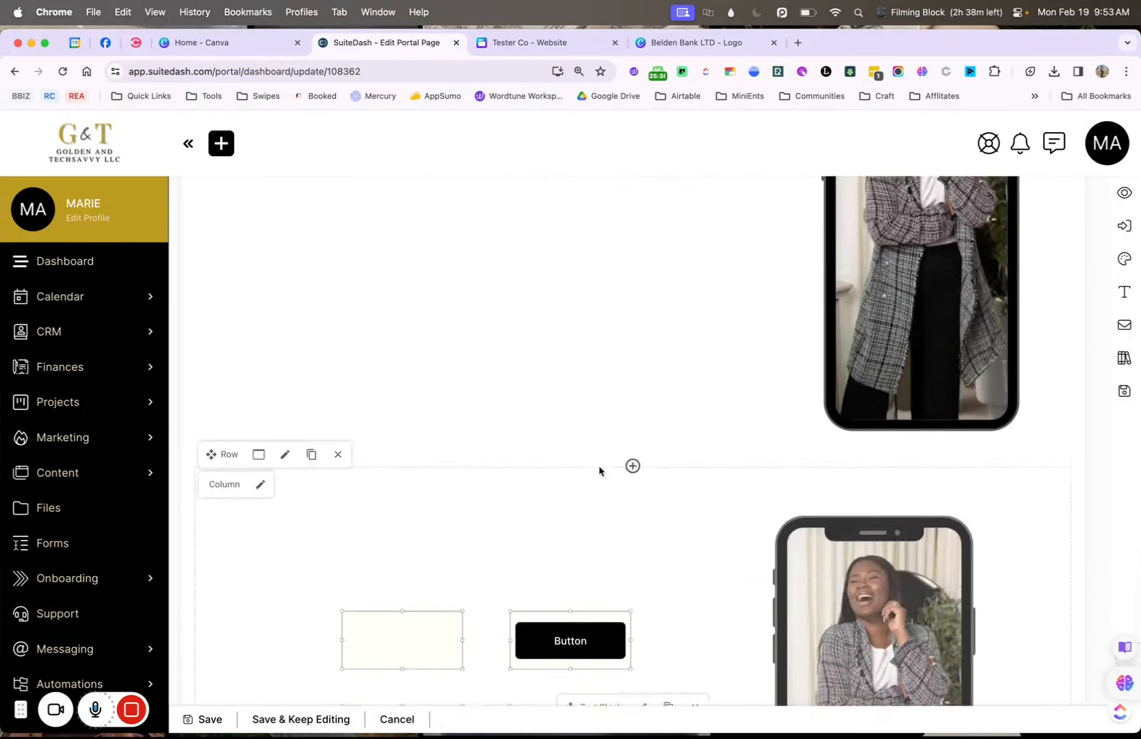
scroll(600, 471, "up", 5)
Add a Reporting block above the standalone button in the row with the phone image, keeping the CRM, Projects, Office and Files sections shown.
left_click(501, 364)
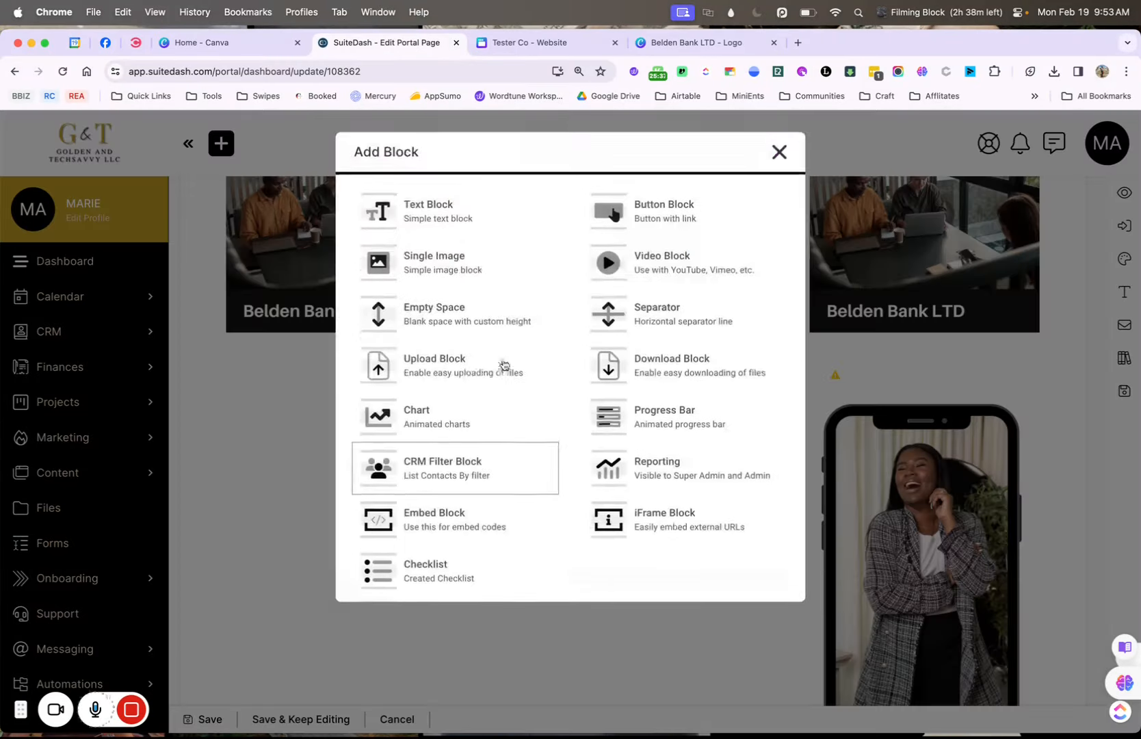
left_click(778, 152)
scroll(749, 566, "down", 6)
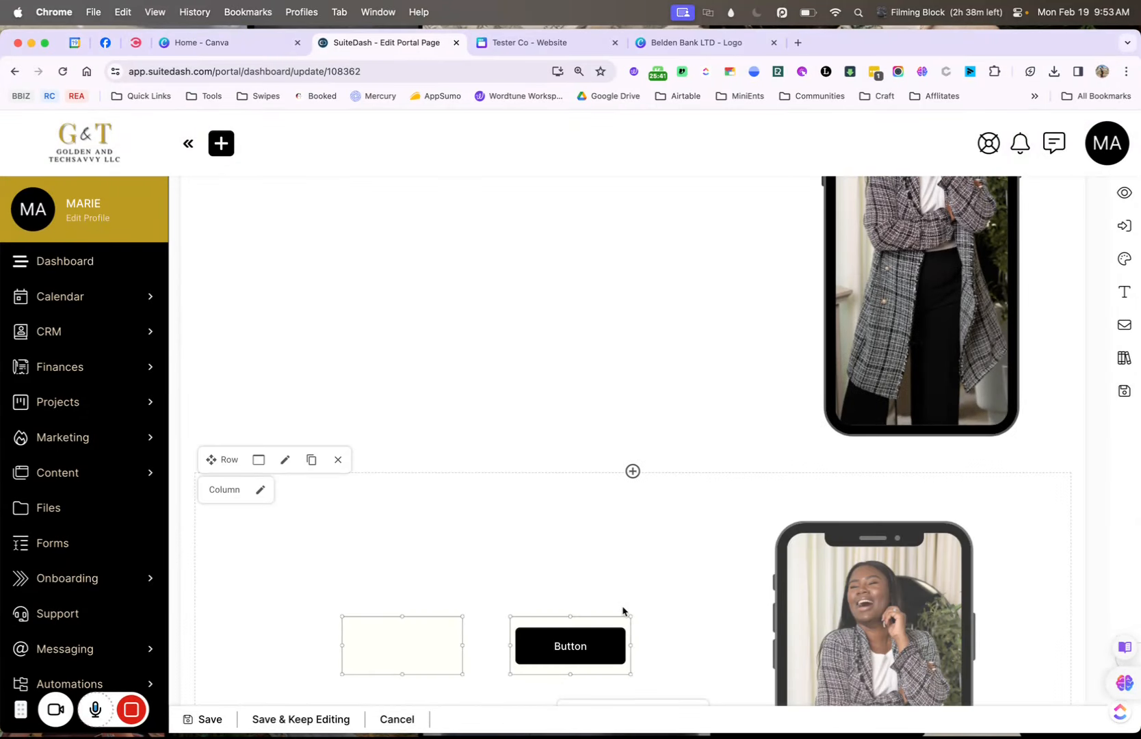
scroll(624, 611, "up", 5)
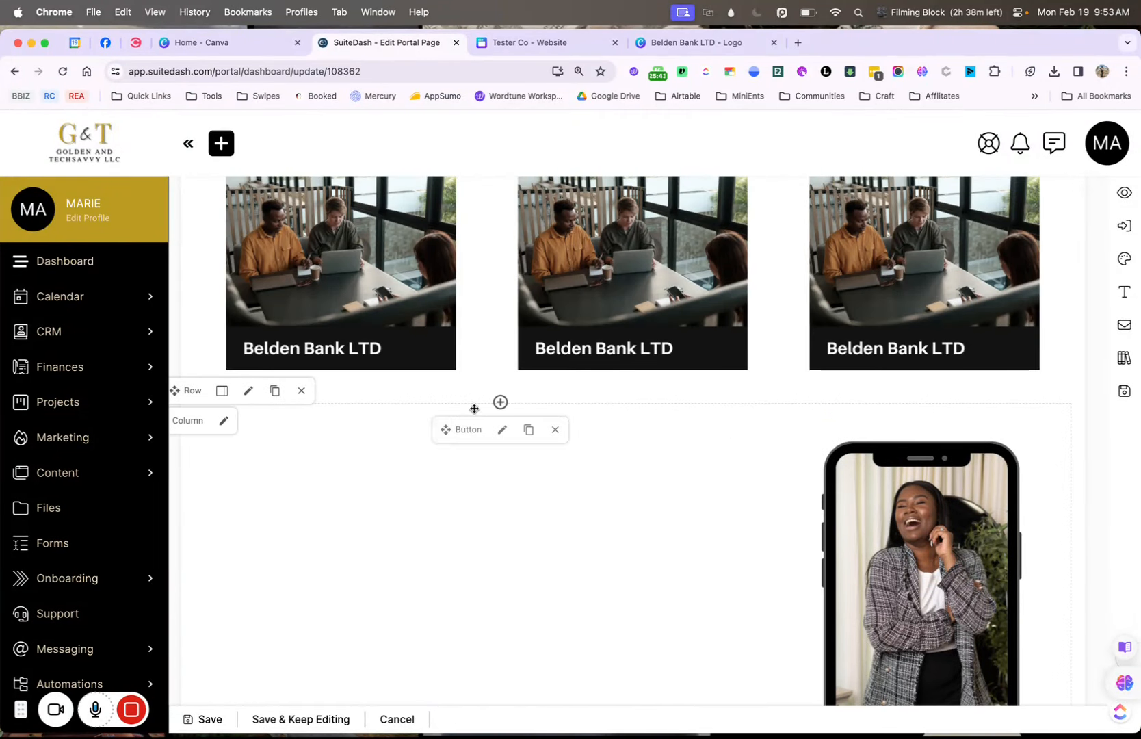
left_click(500, 402)
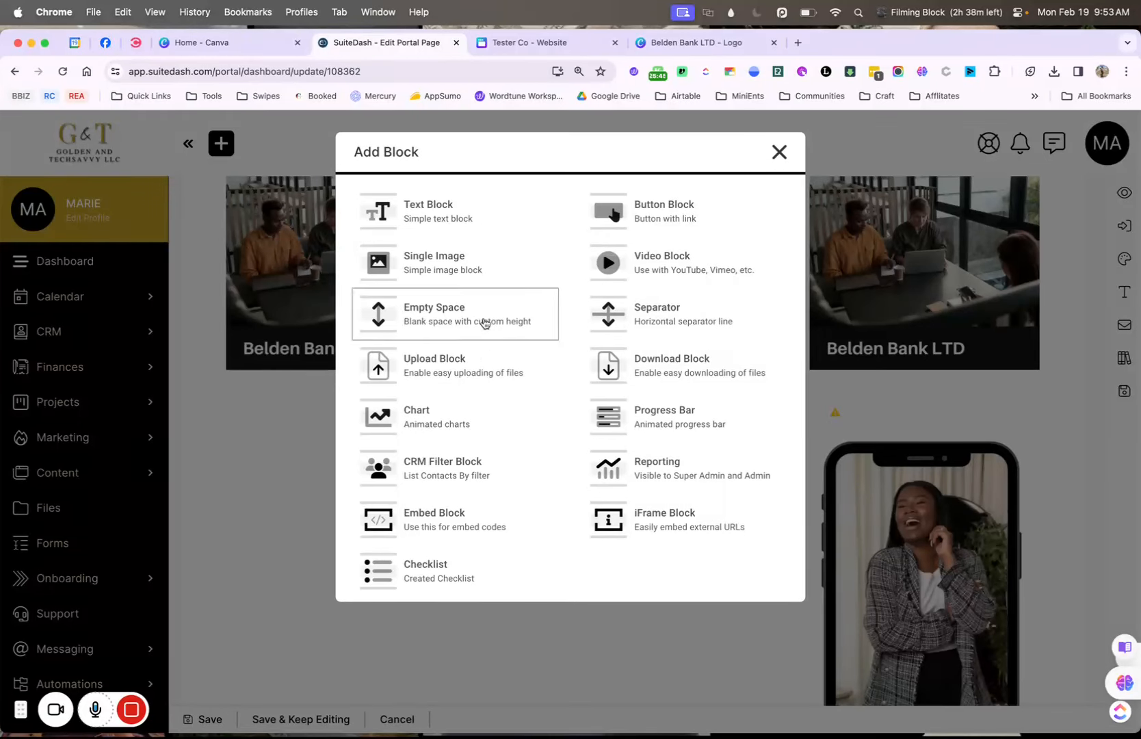
left_click(671, 472)
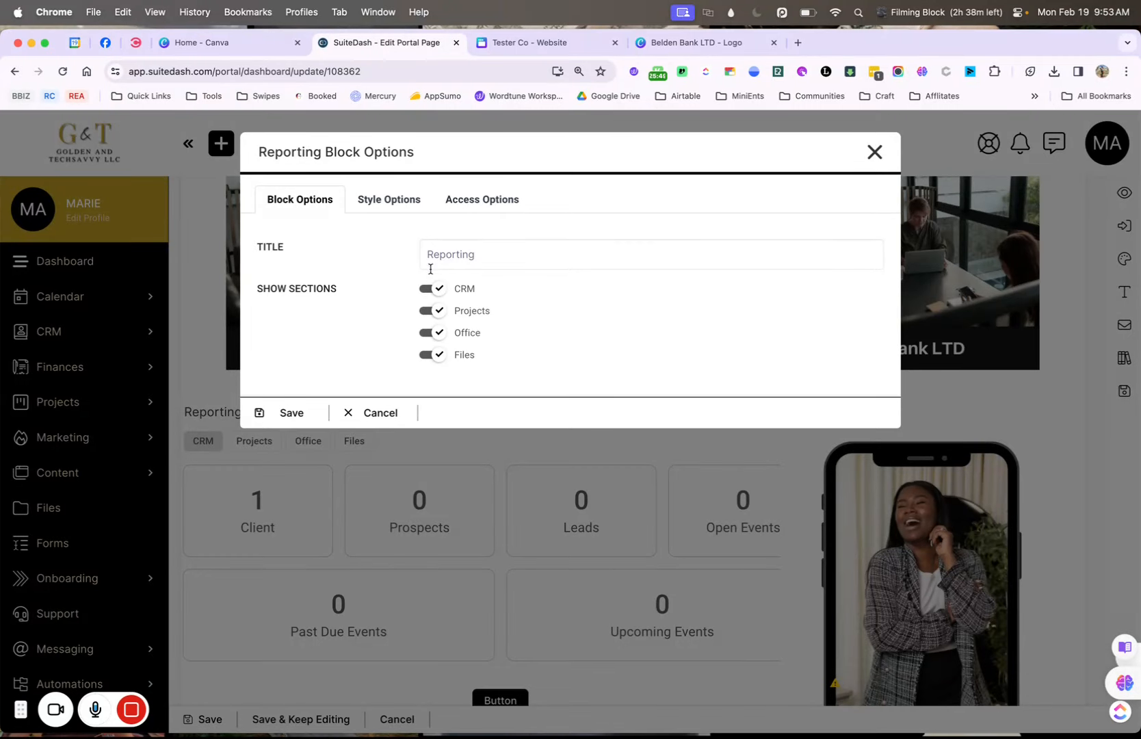
left_click(304, 413)
Open the options of the text block holding the phone image beside the Reporting block and inspect the image's white margins.
scroll(704, 541, "down", 3)
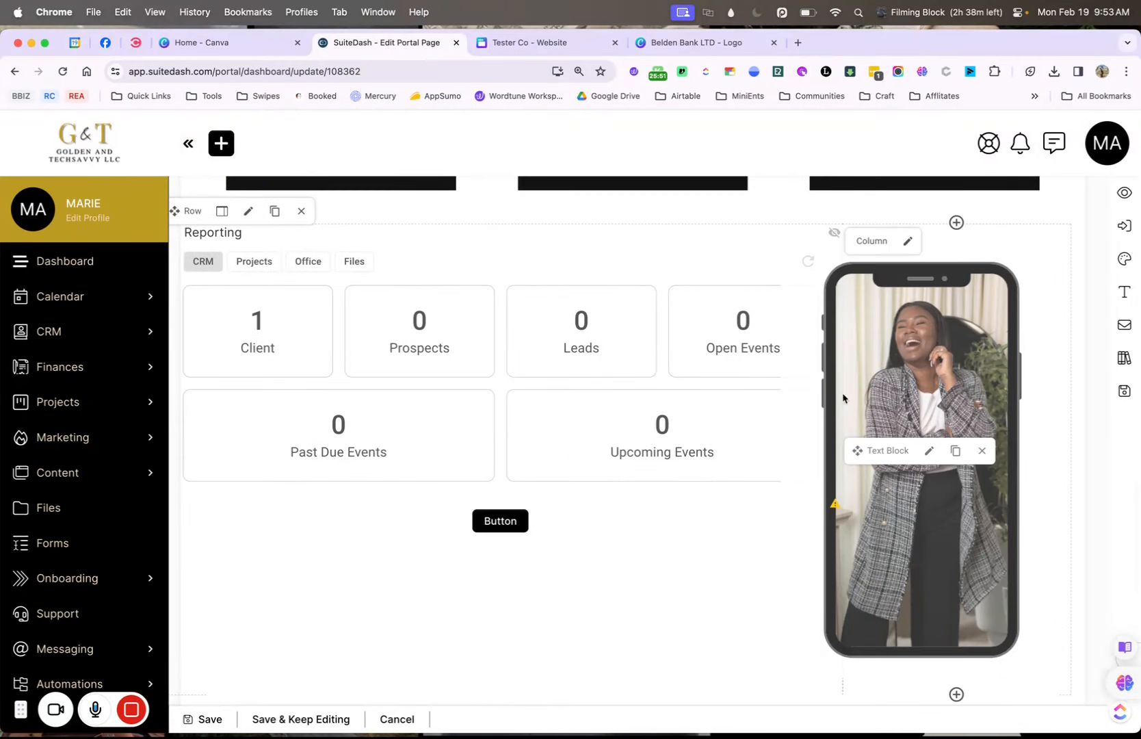
left_click(926, 451)
scroll(666, 581, "down", 3)
left_click_drag(789, 414, 849, 422)
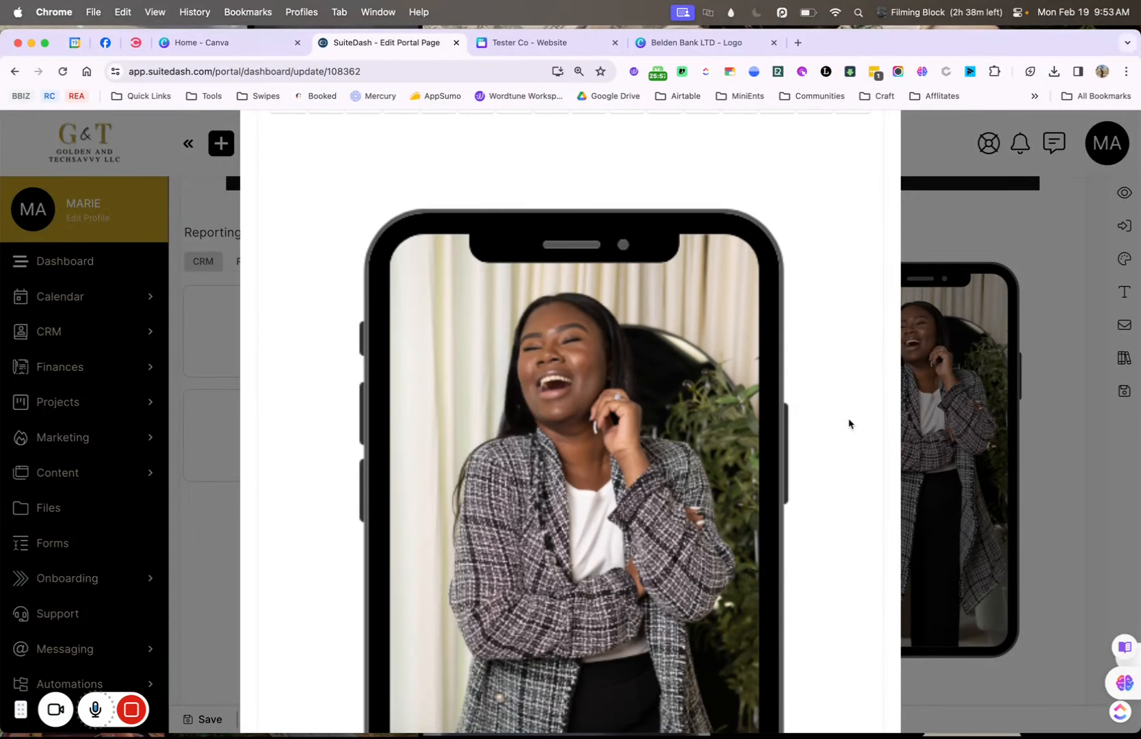
scroll(848, 423, "up", 3)
key("ctrl+Up")
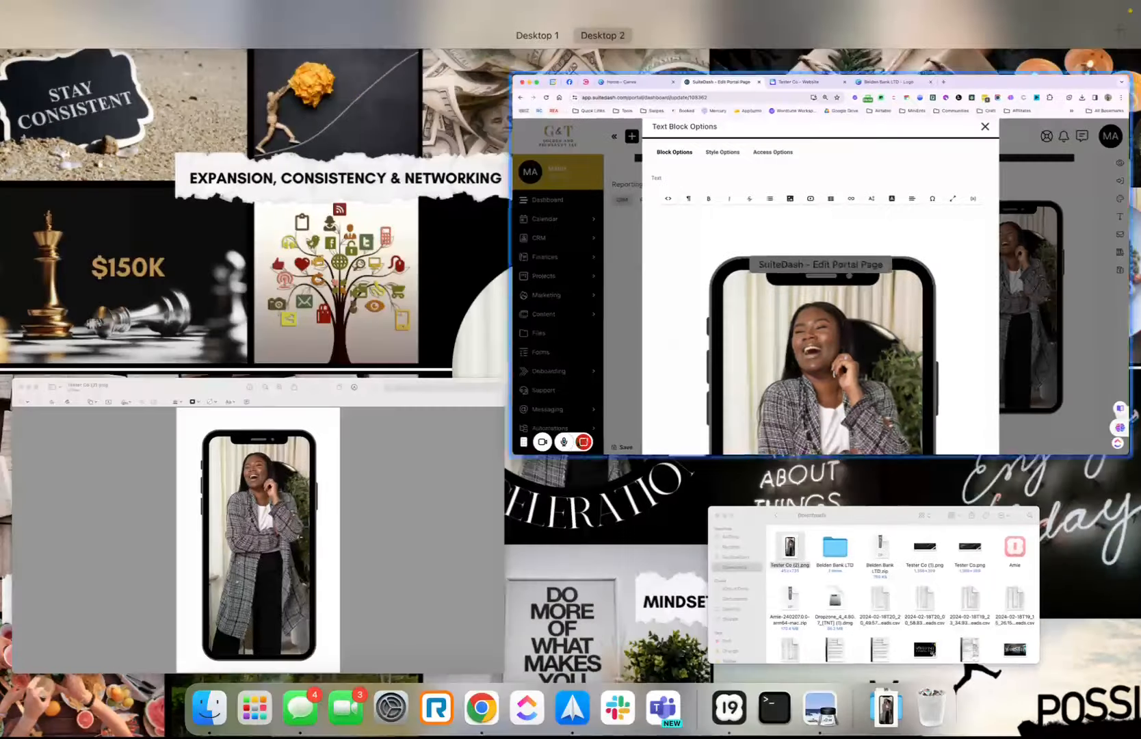
left_click(342, 448)
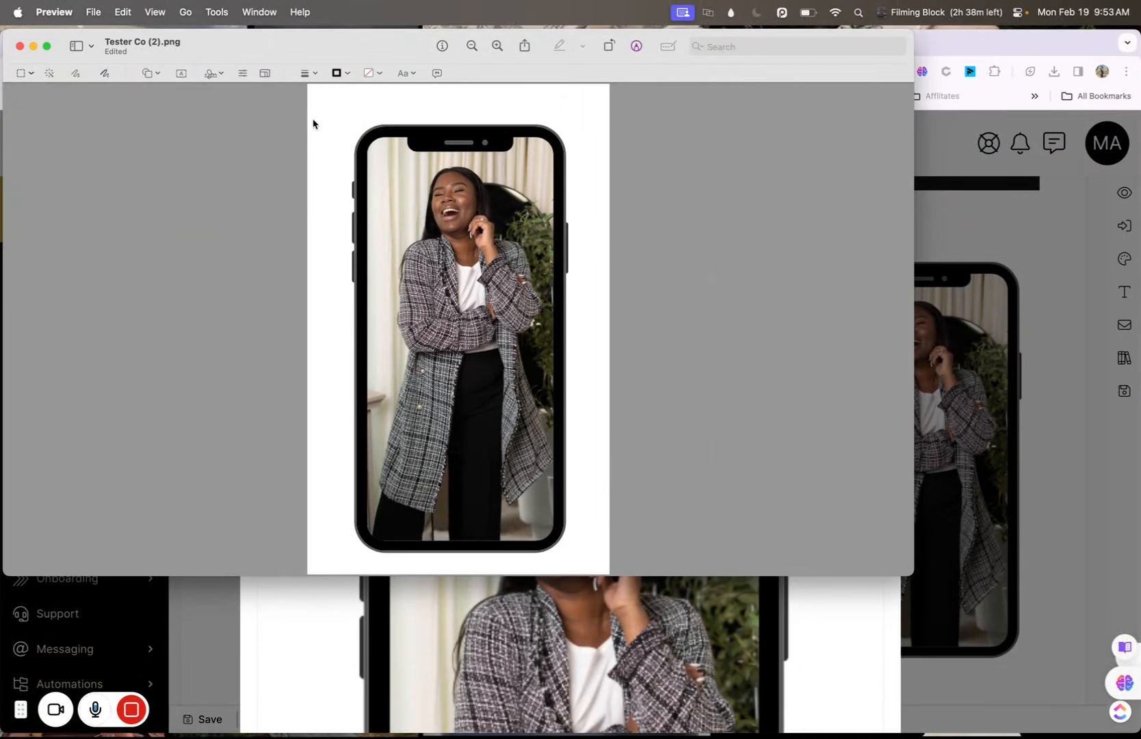
left_click(94, 12)
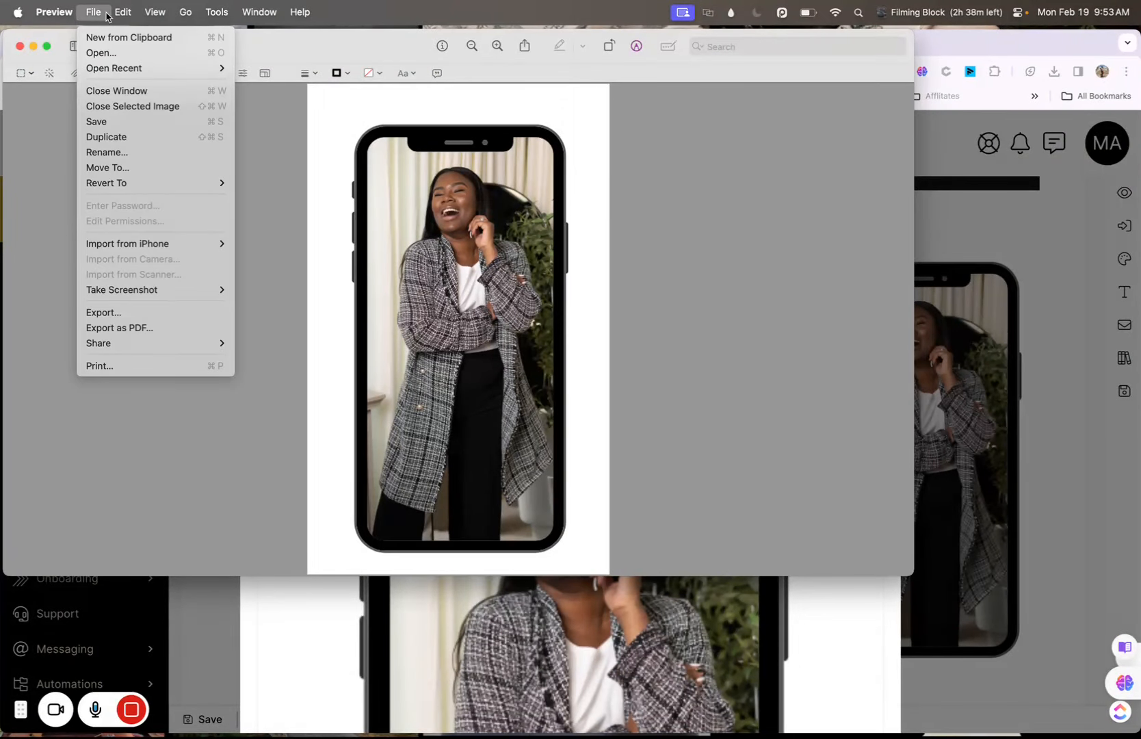
left_click(296, 388)
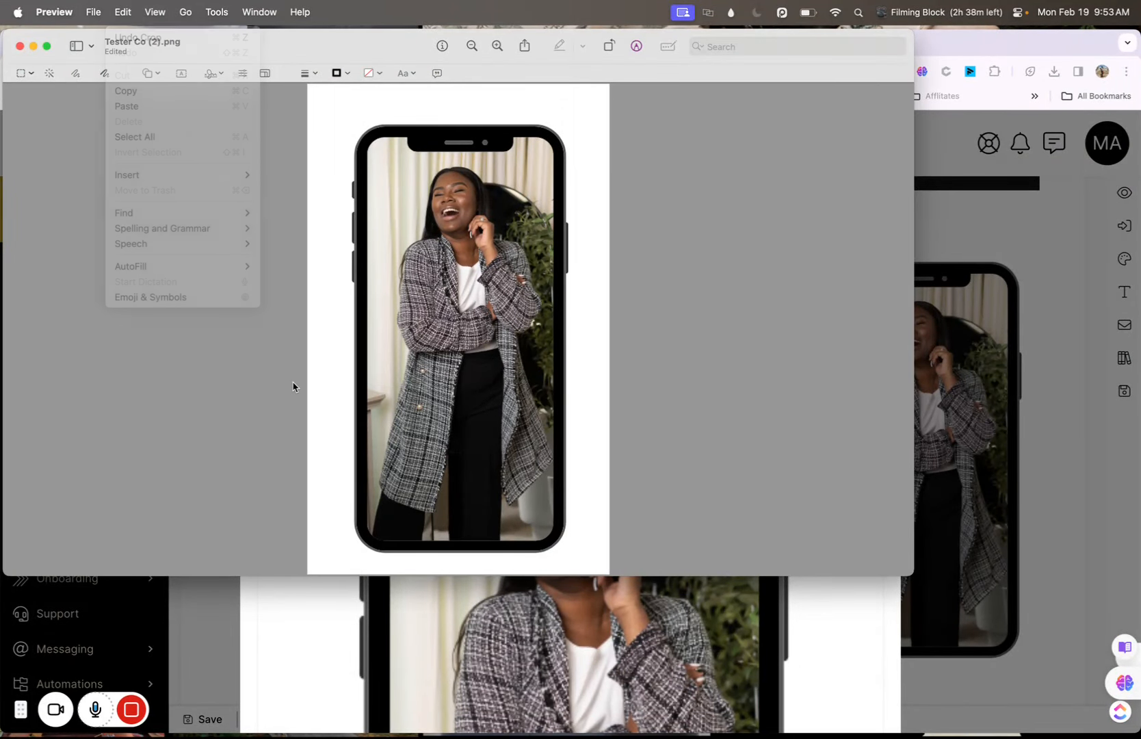
key("ctrl+Up")
left_click(684, 273)
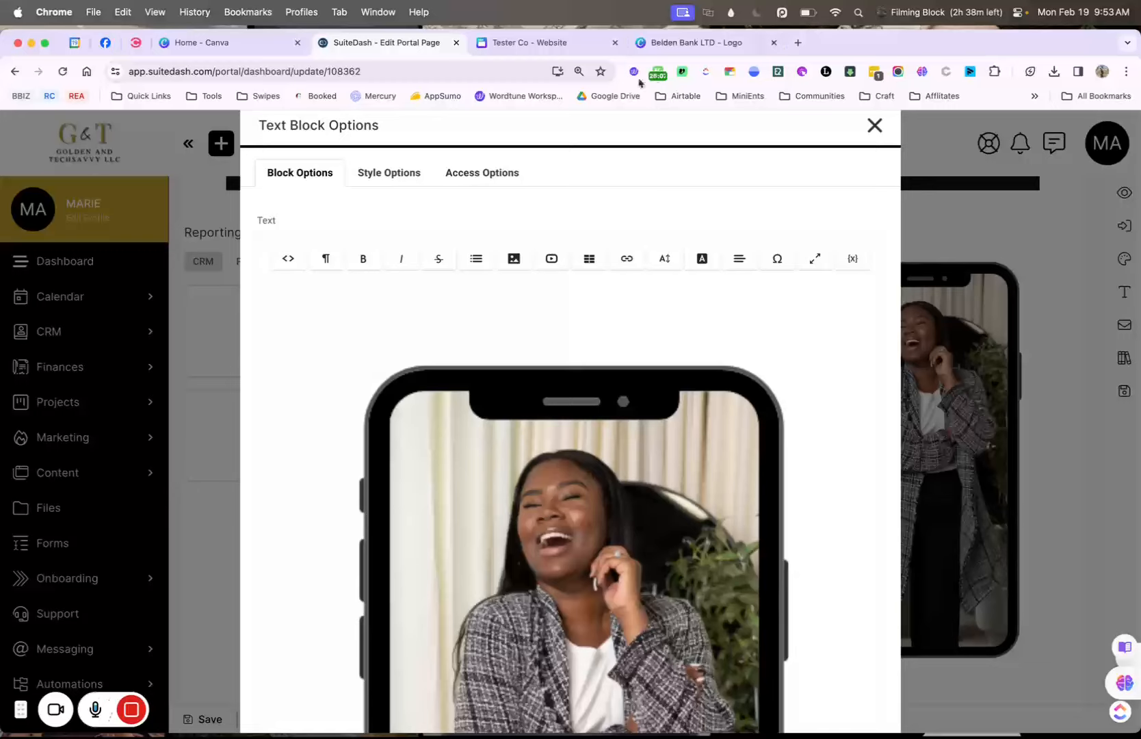
Switch to the Tester Co design in Canva and download only page 4 as a transparent-background PNG, saved as Tester Co (3) in Downloads.
left_click(668, 46)
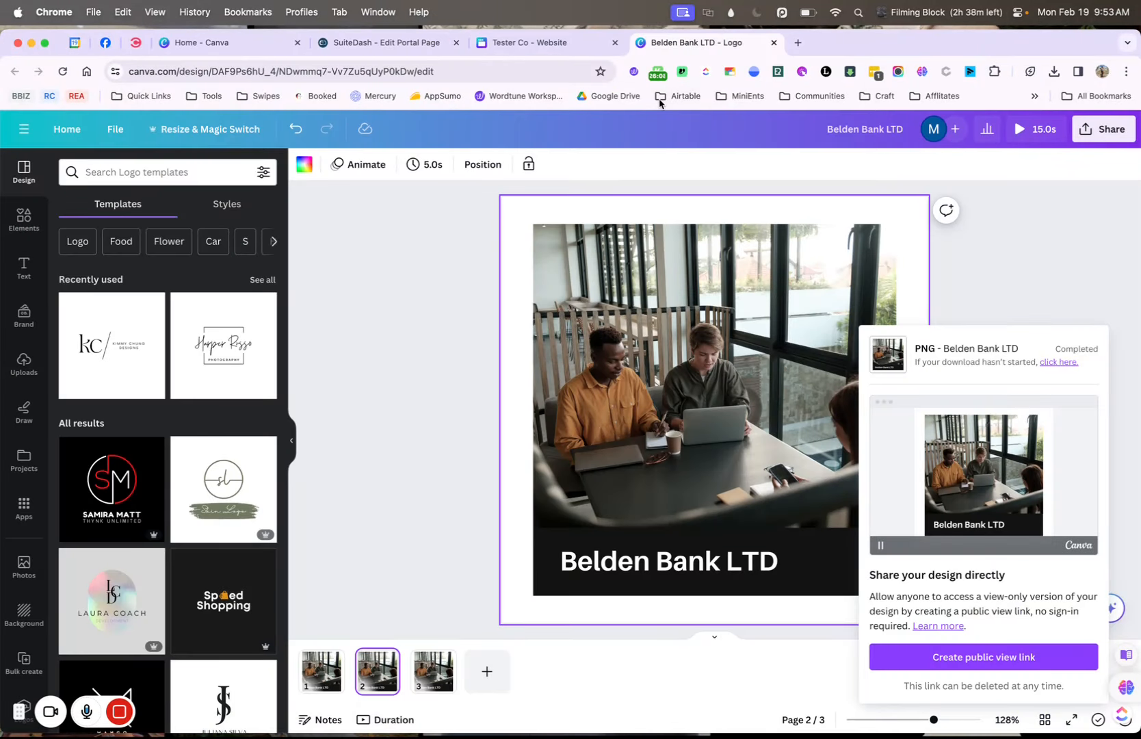
left_click(574, 35)
left_click(1091, 133)
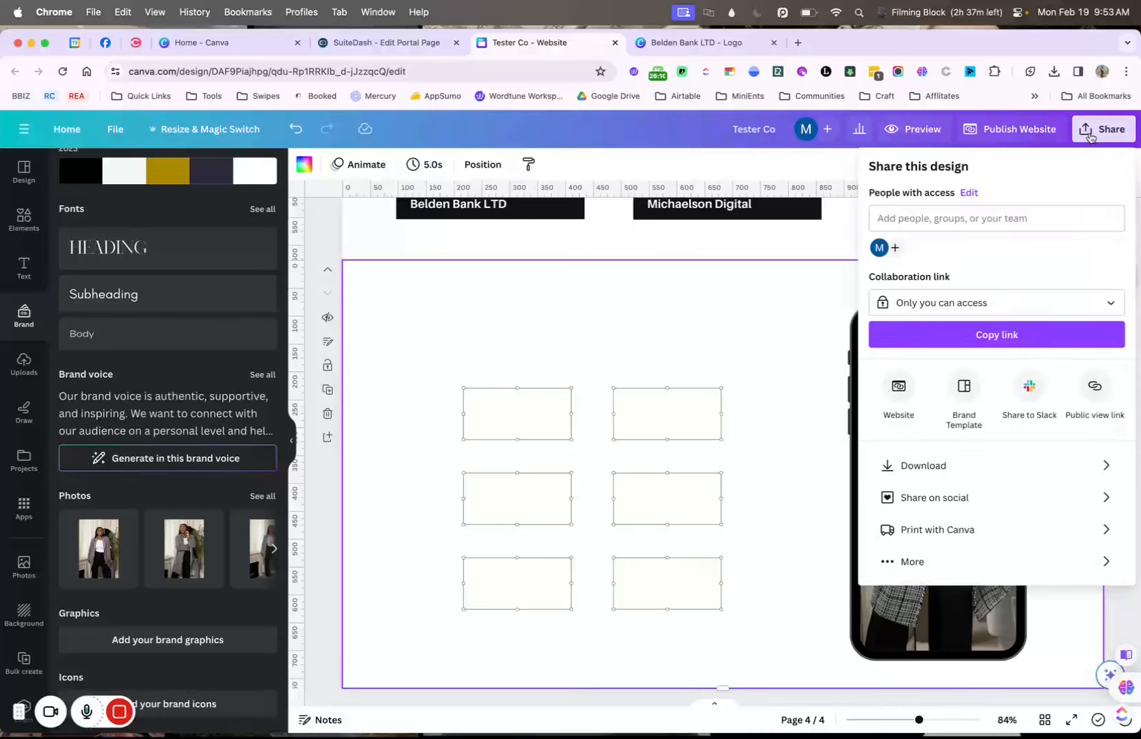
left_click(970, 472)
left_click(911, 375)
left_click(897, 412)
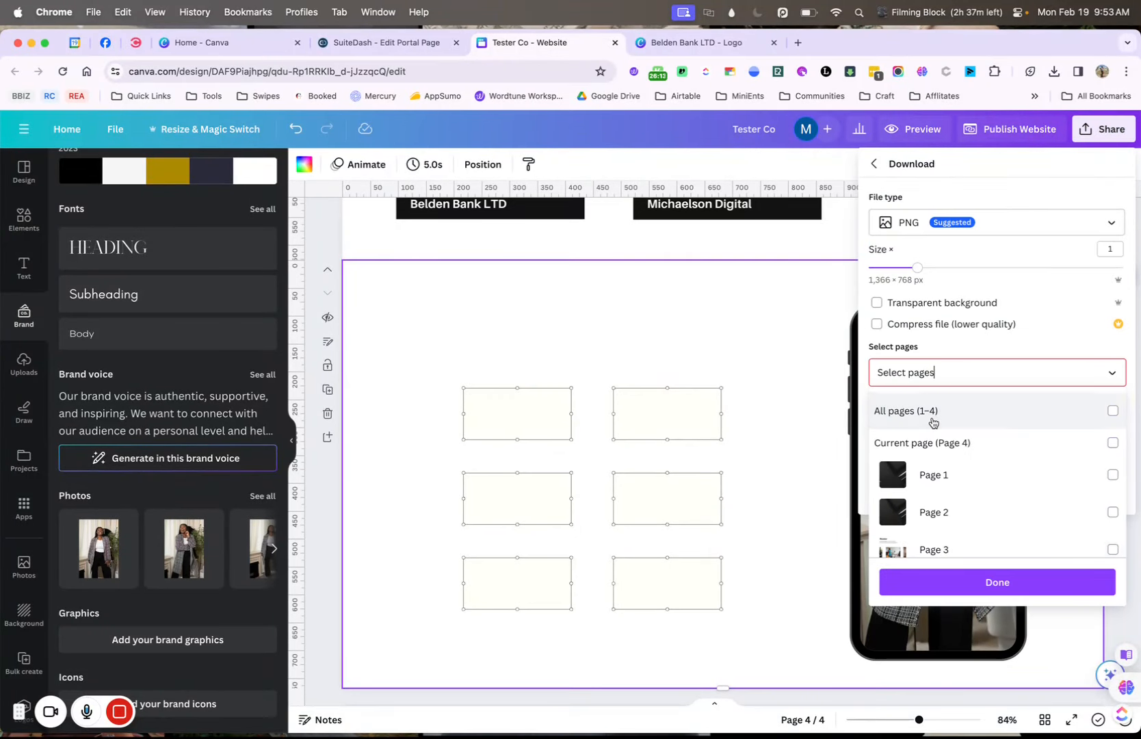
scroll(941, 540, "down", 2)
left_click(936, 533)
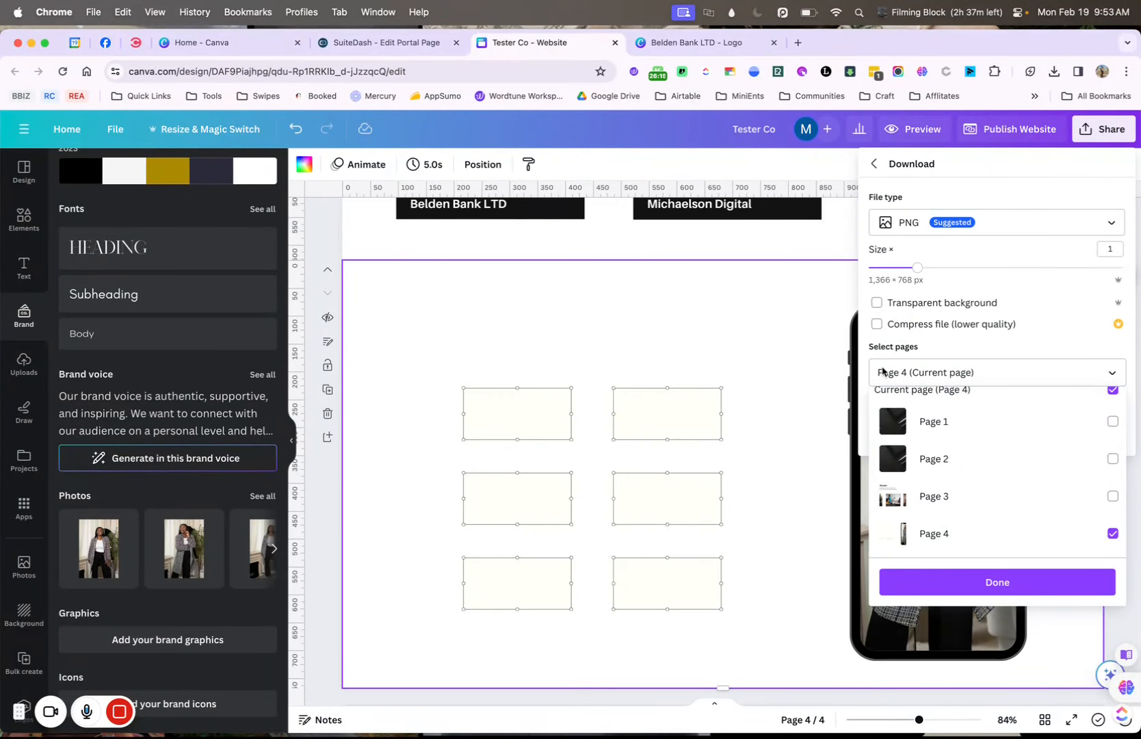
left_click(891, 373)
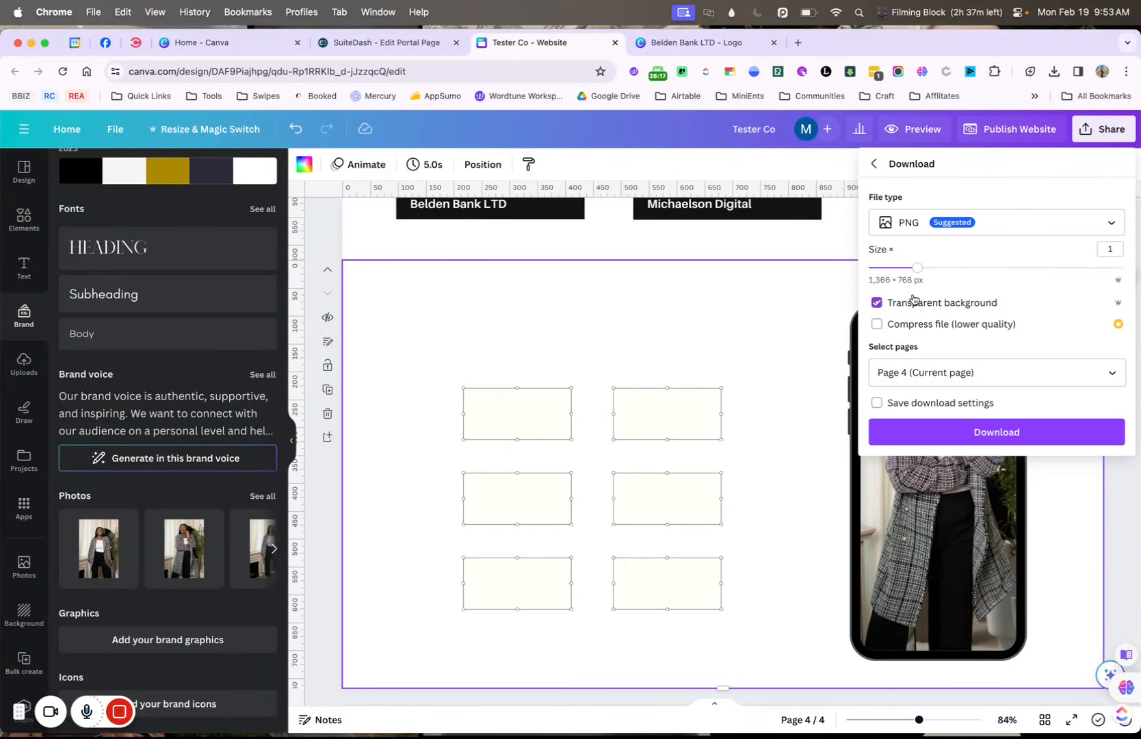
left_click(924, 441)
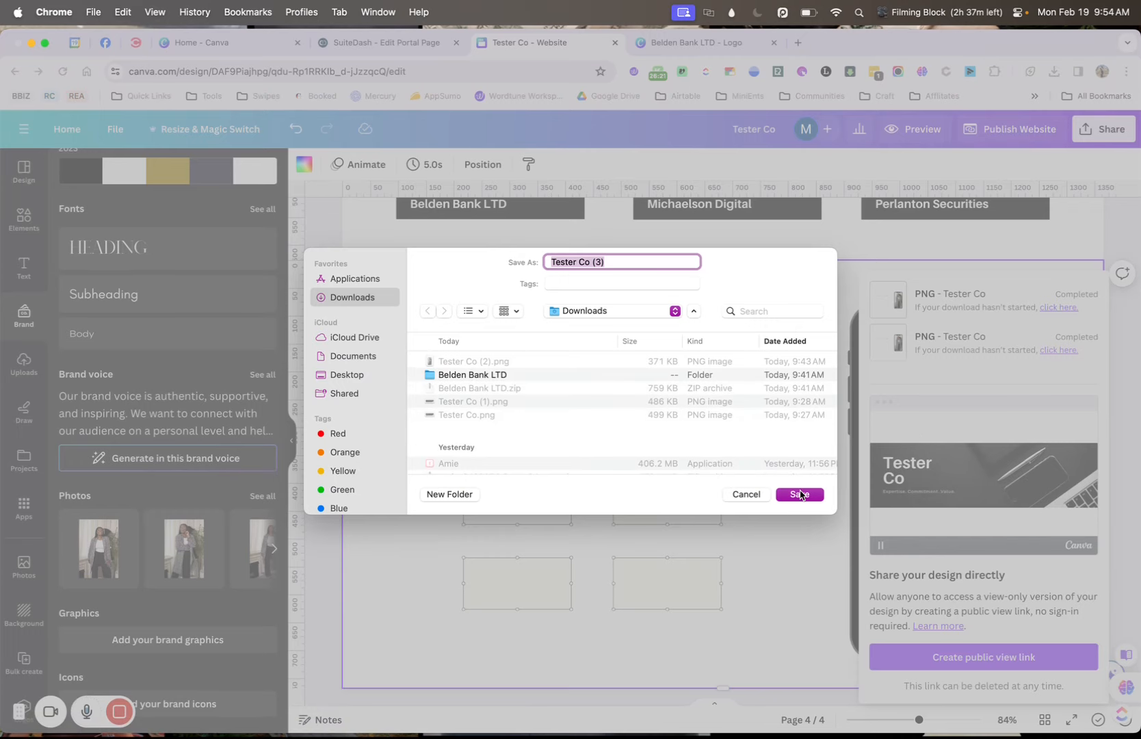
left_click(800, 494)
Open the downloaded Tester Co (3).png from the Downloads folder in Preview.
left_click(677, 45)
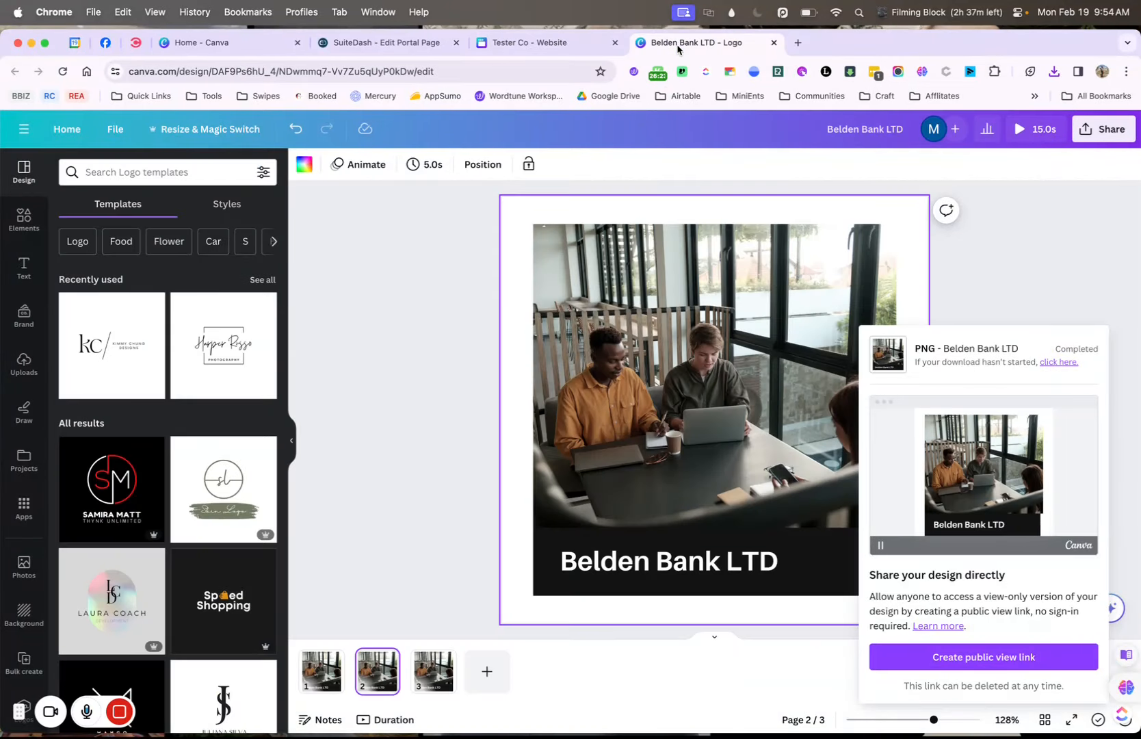
left_click(567, 44)
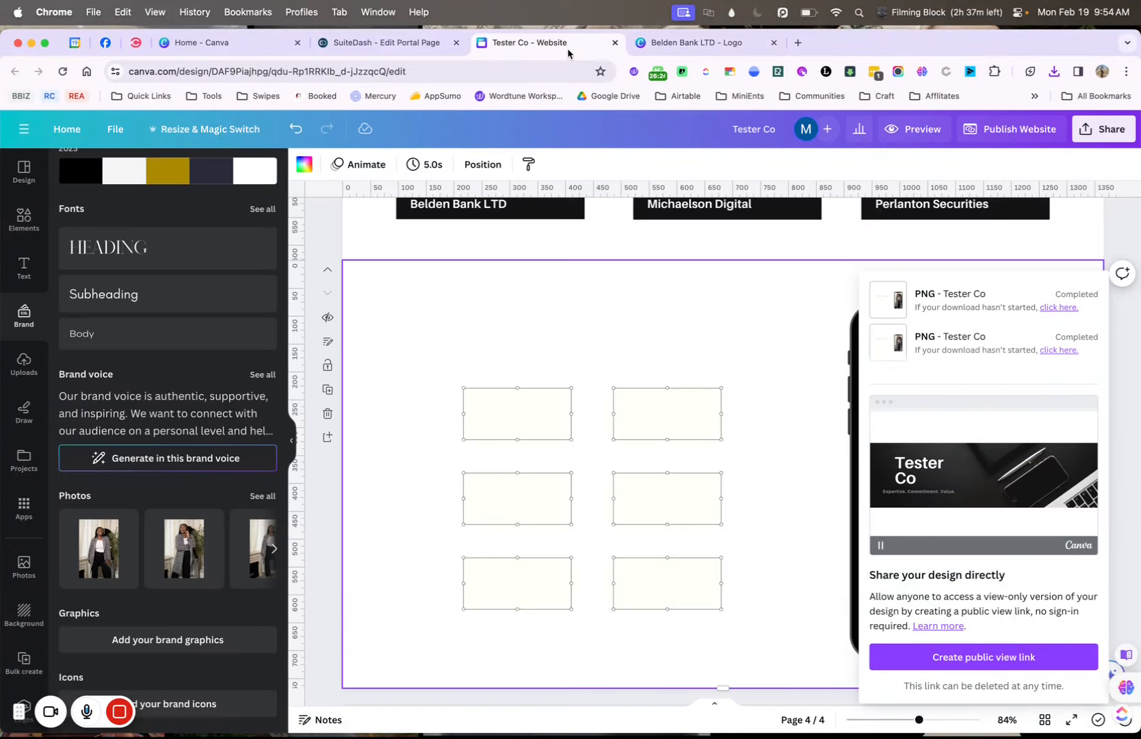
left_click(386, 42)
key("ctrl+Up")
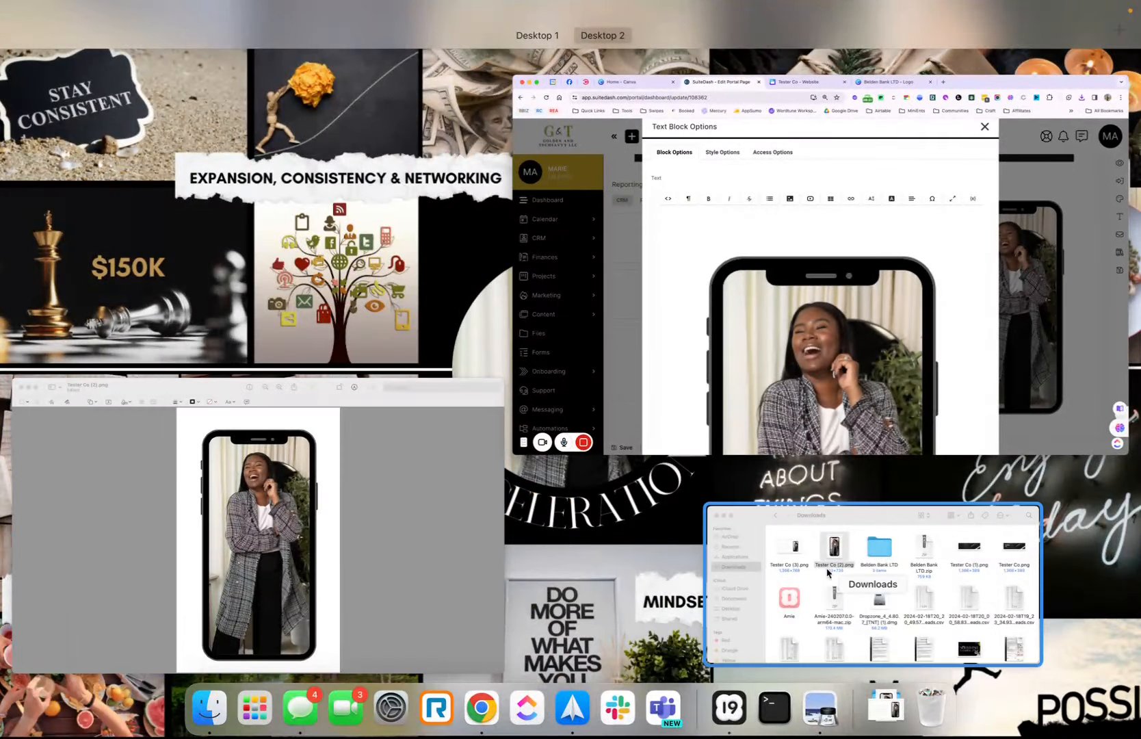
left_click(766, 541)
double_click(753, 454)
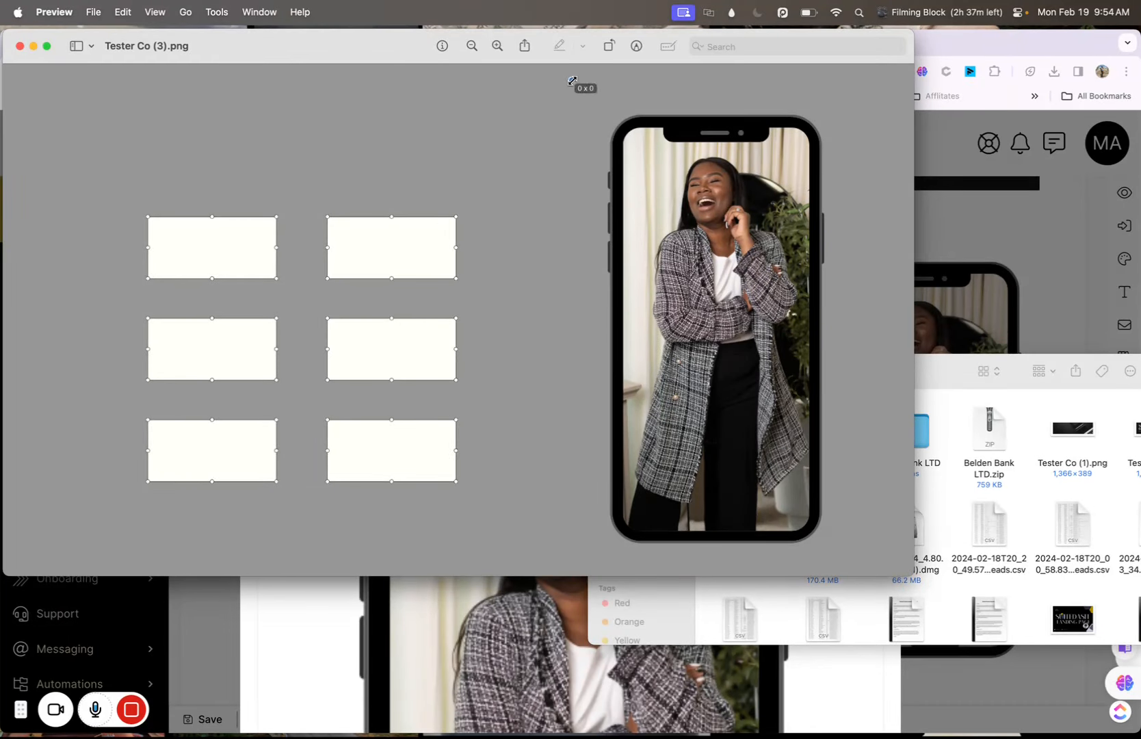
Crop Tester Co (3).png to just the phone image, about 407×703 pixels, and save the file.
left_click_drag(573, 80, 844, 564)
left_click_drag(708, 80, 707, 95)
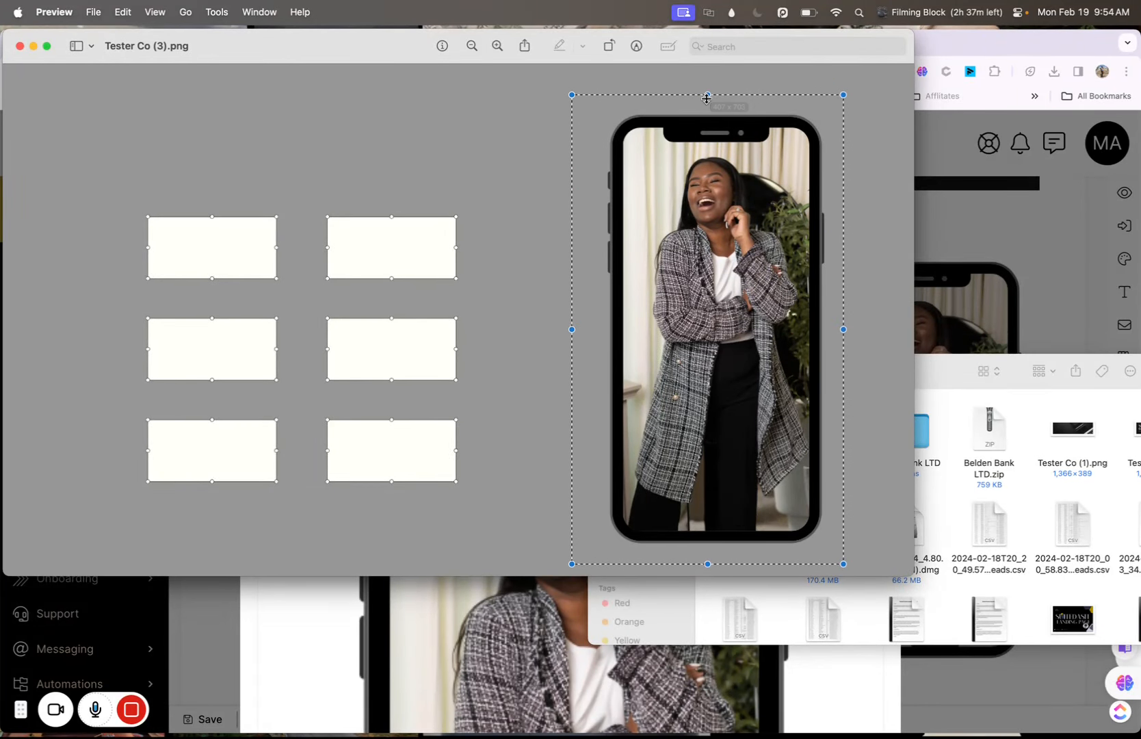
left_click(216, 11)
left_click(240, 290)
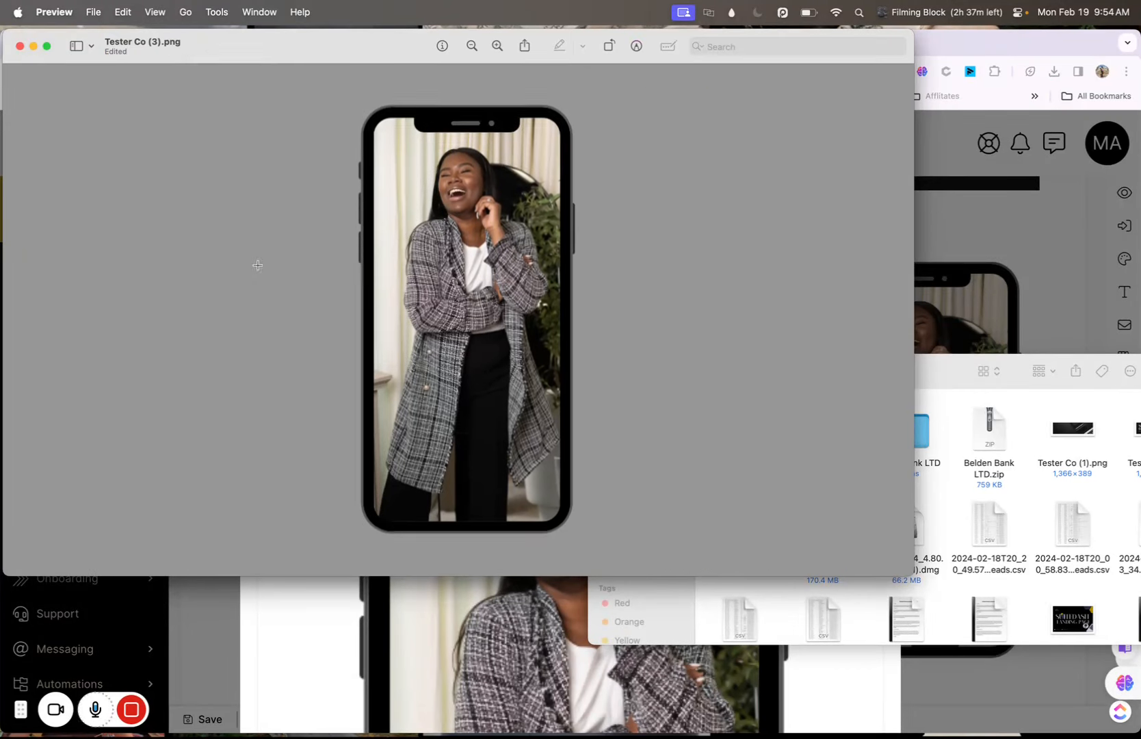
left_click(93, 11)
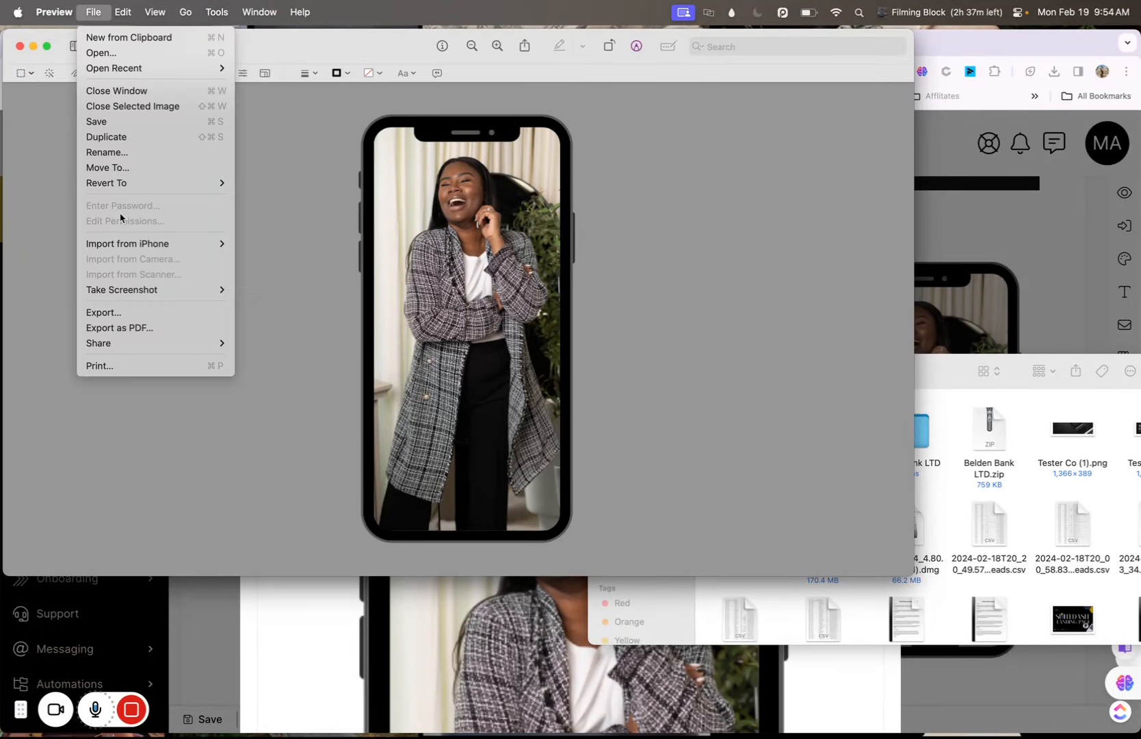
left_click(137, 128)
Switch back to the SuiteDash portal page and delete the old phone image from the open text block.
left_click(1033, 309)
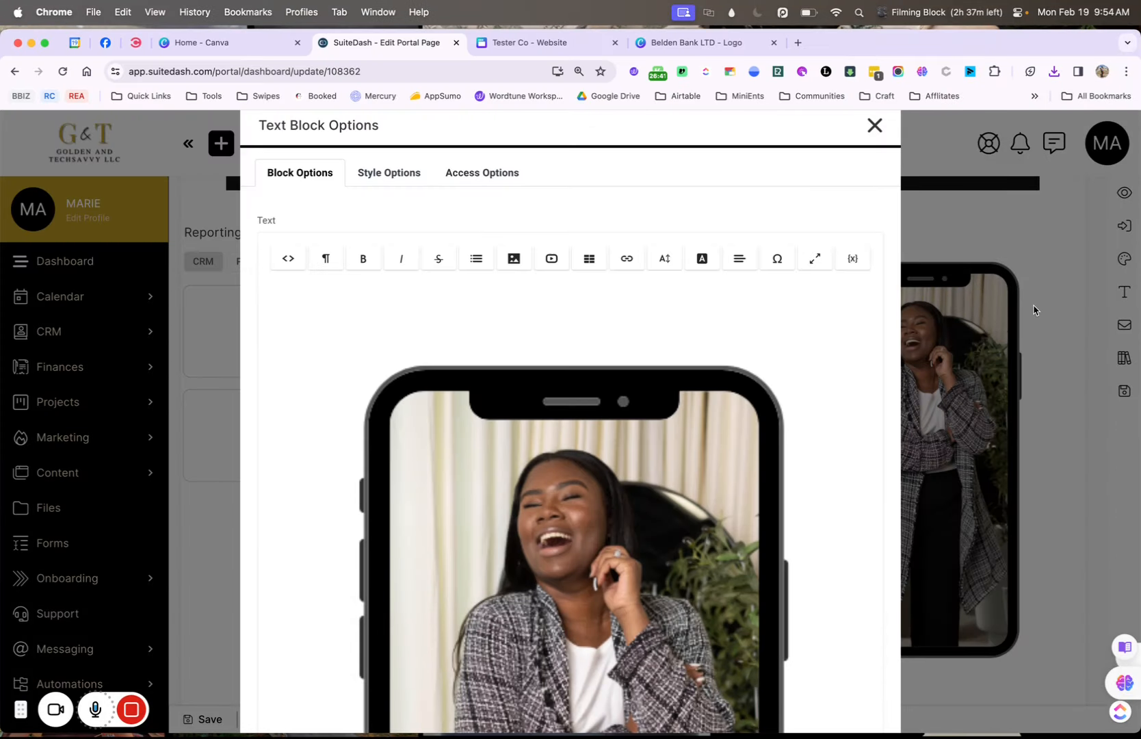
left_click(677, 304)
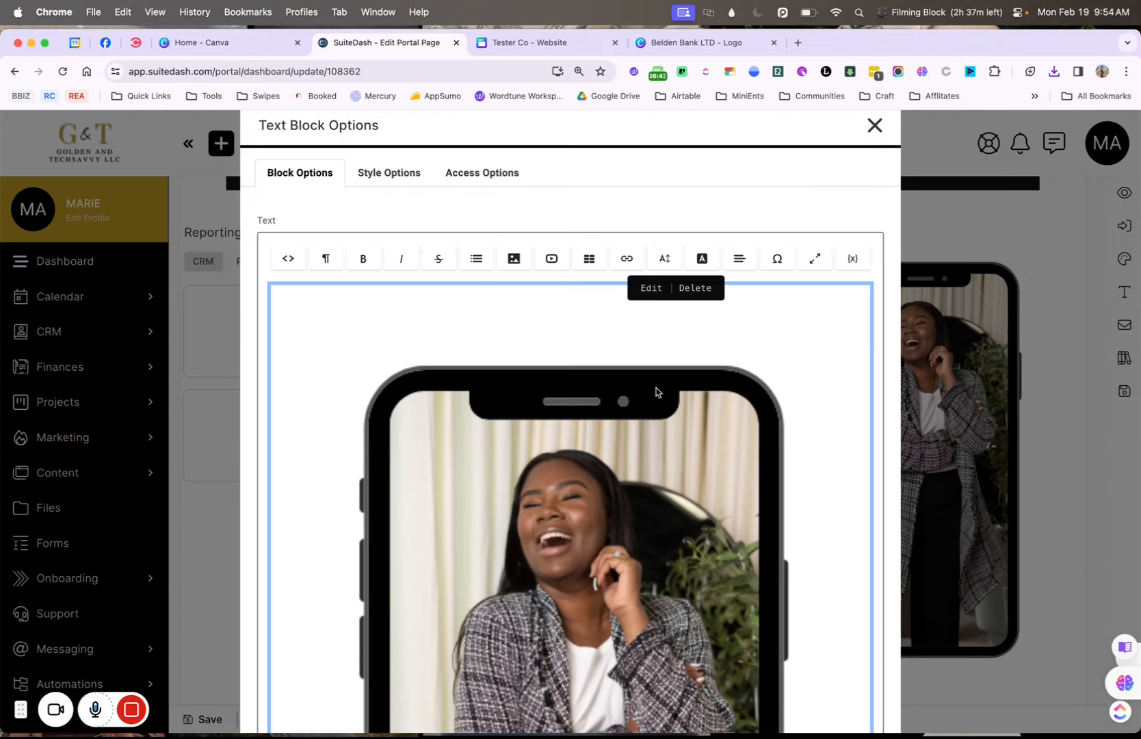
key("BackSpace")
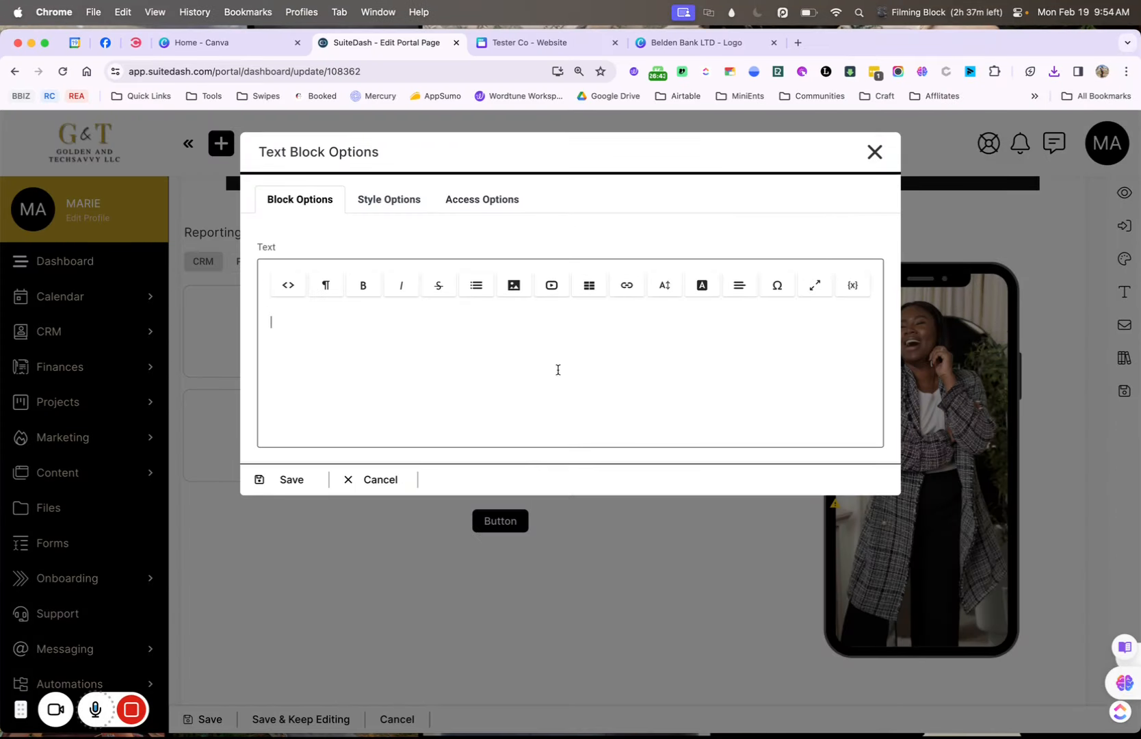
Insert Tester Co (3).png from the Downloads folder into the empty text block and save the block.
left_click(1054, 72)
left_click(612, 439)
left_click(209, 705)
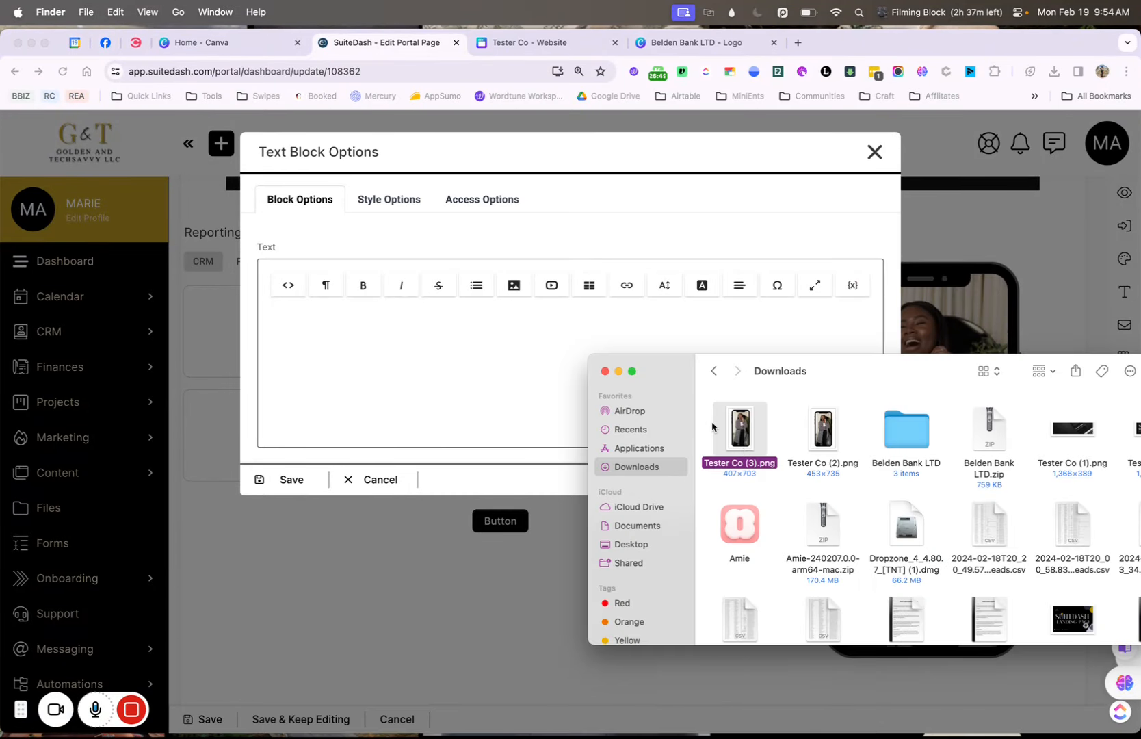
key("space")
key("space")
left_click_drag(752, 431, 387, 395)
scroll(340, 504, "down", 10)
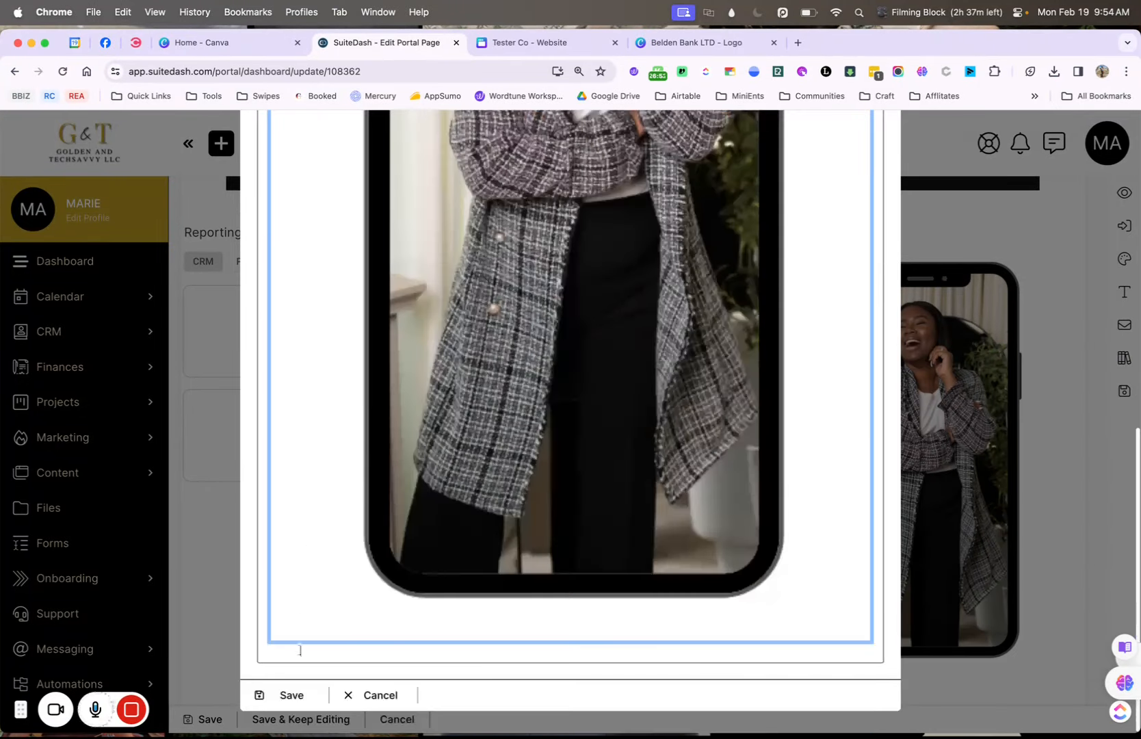
left_click(290, 694)
Clear the left margin of the column holding the phone image beside the Reporting block and save the column options.
scroll(752, 594, "down", 1)
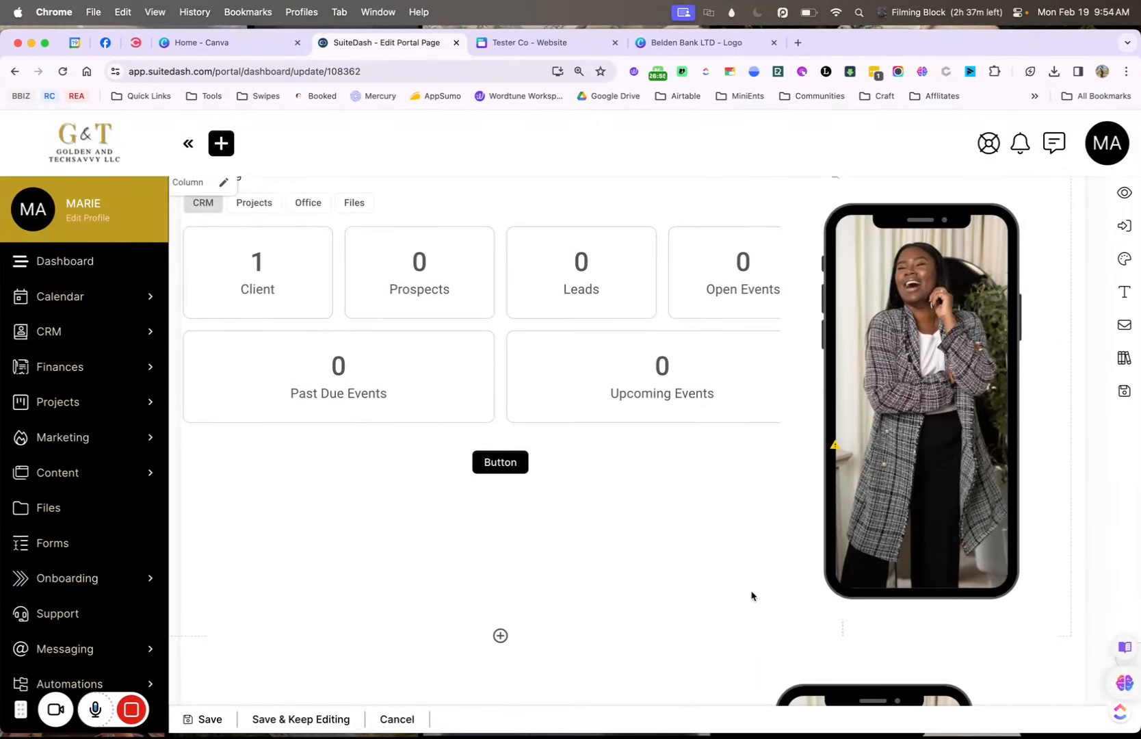
left_click(929, 392)
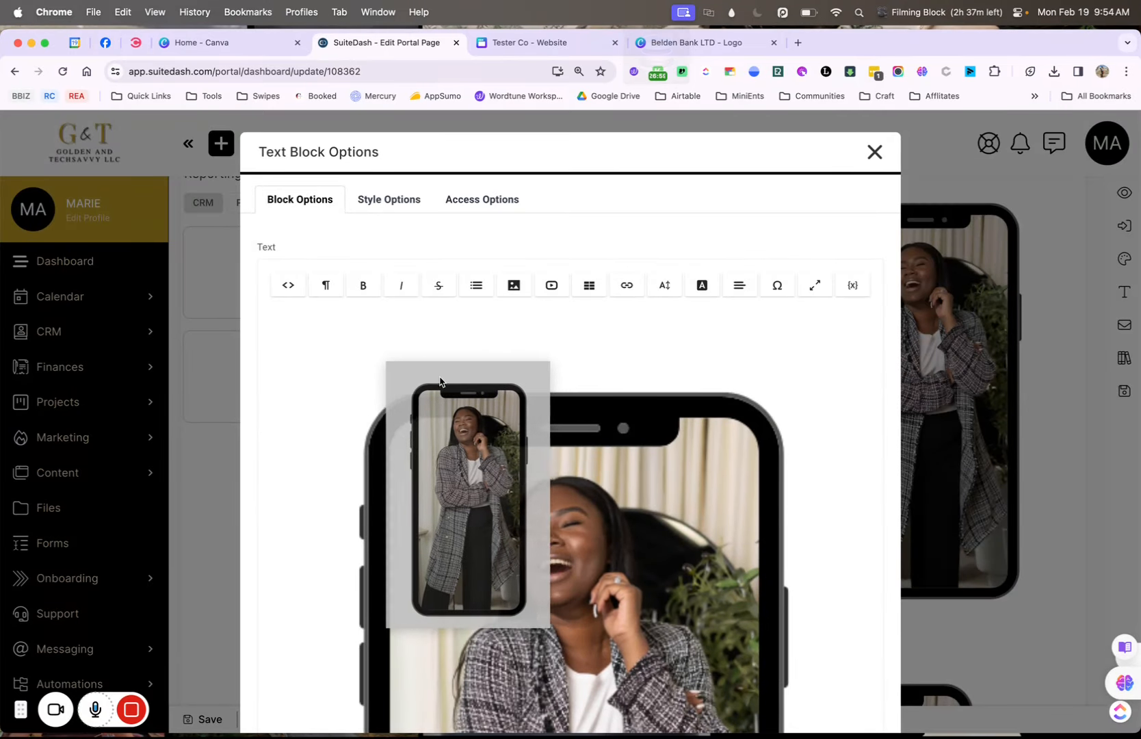
left_click(394, 200)
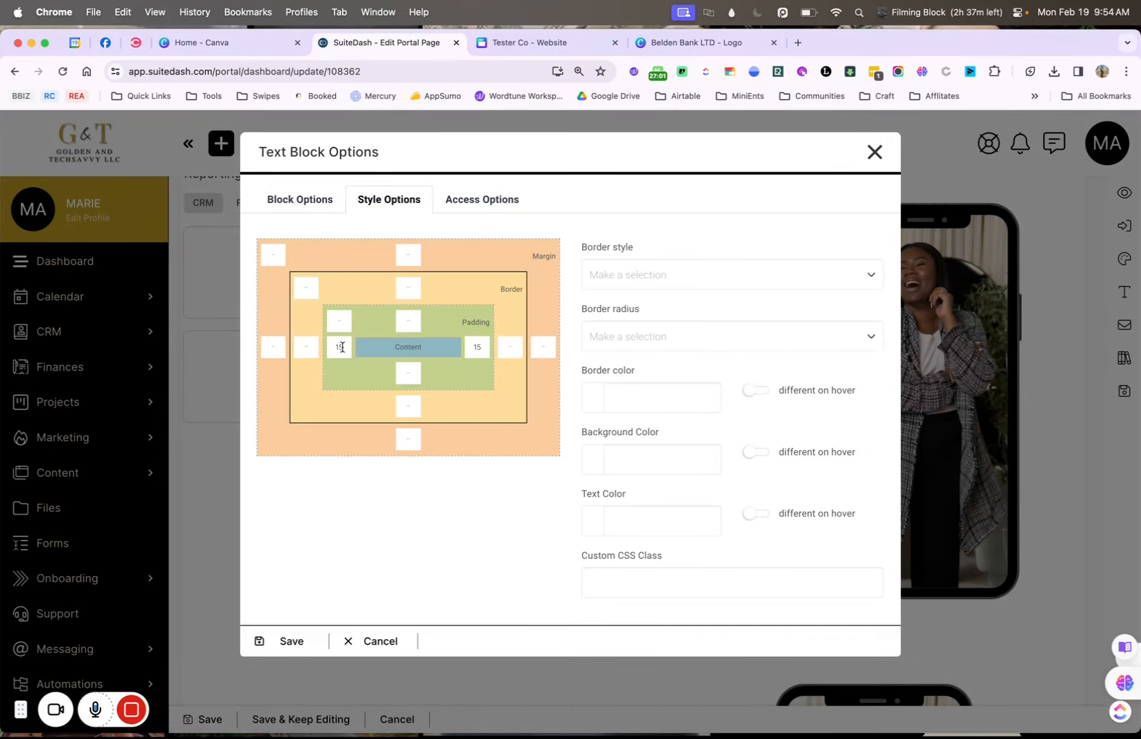
left_click(873, 156)
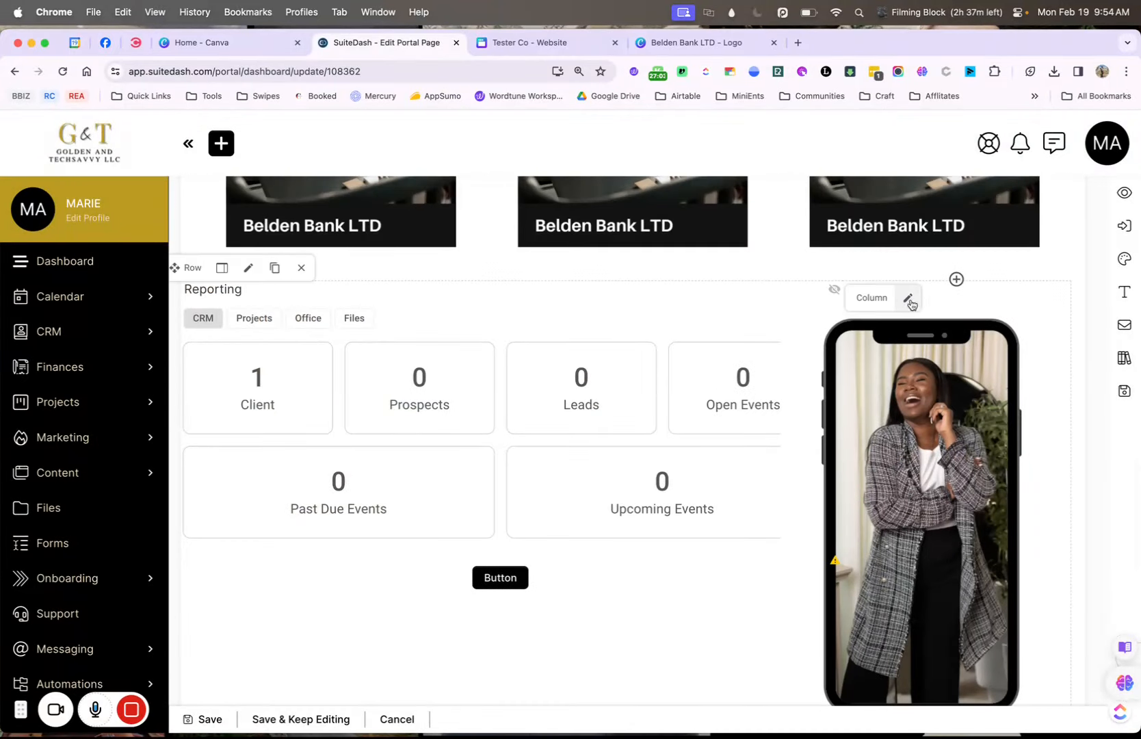
left_click(905, 300)
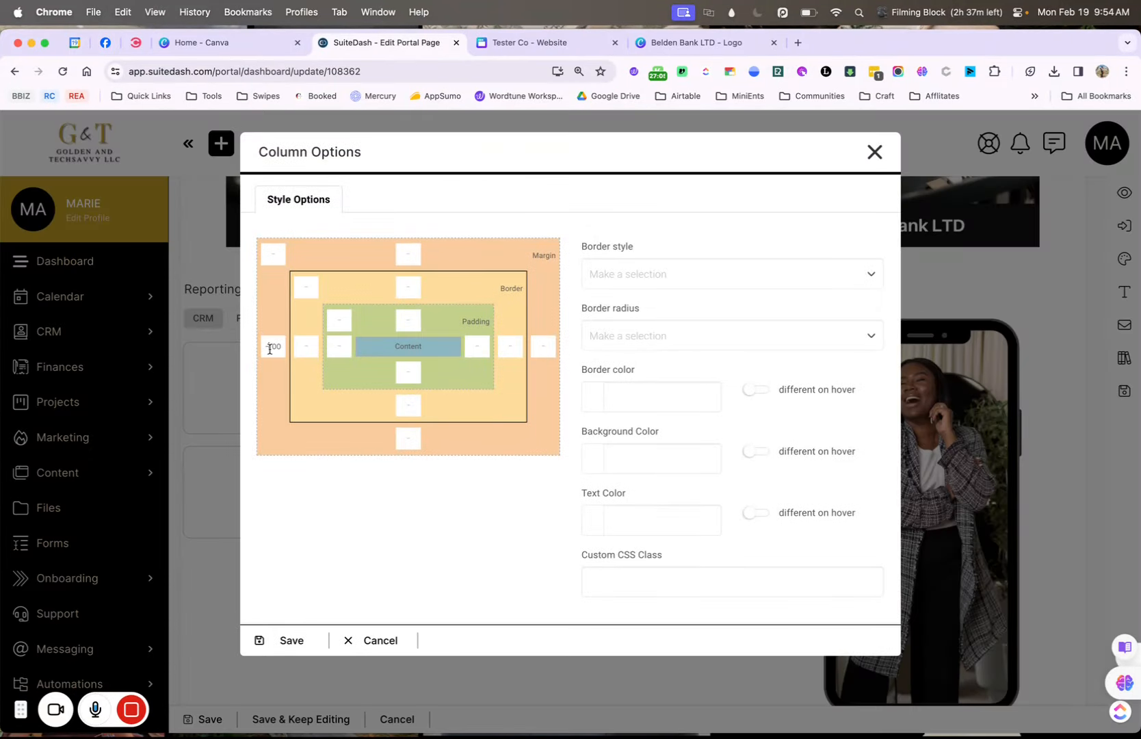
key("BackSpace")
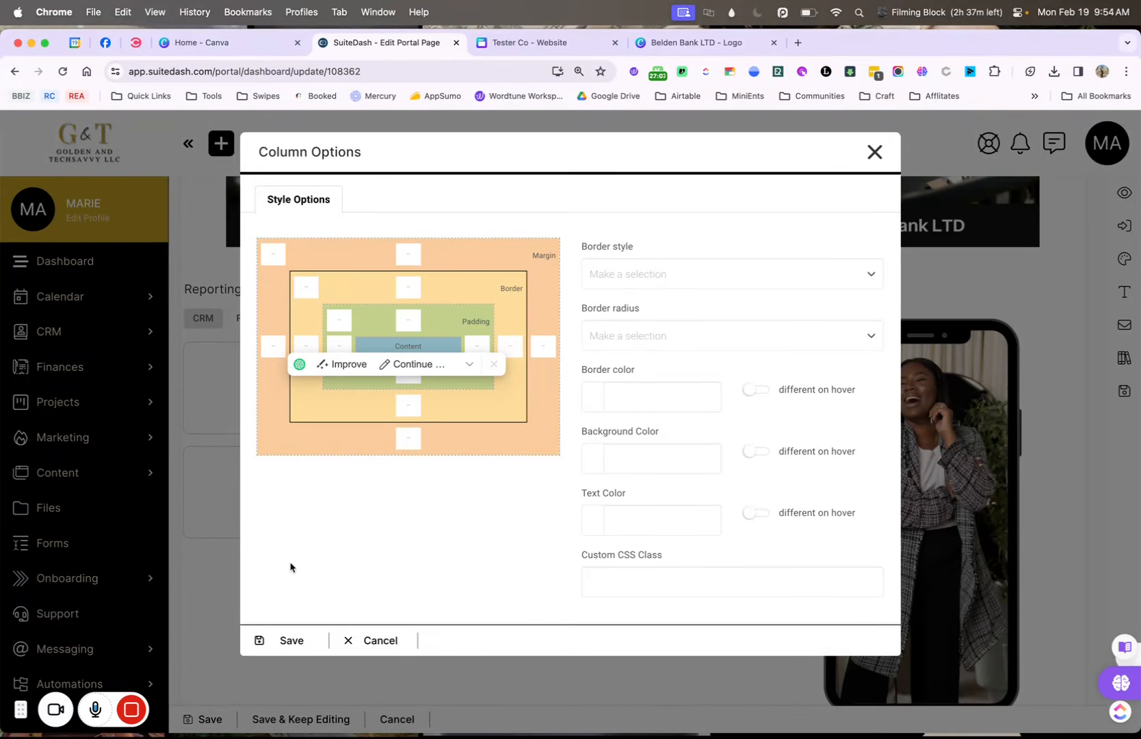
left_click(295, 643)
Give the phone image's text block a negative left margin so it extends over the Reporting column, and save it.
mouse_move(943, 588)
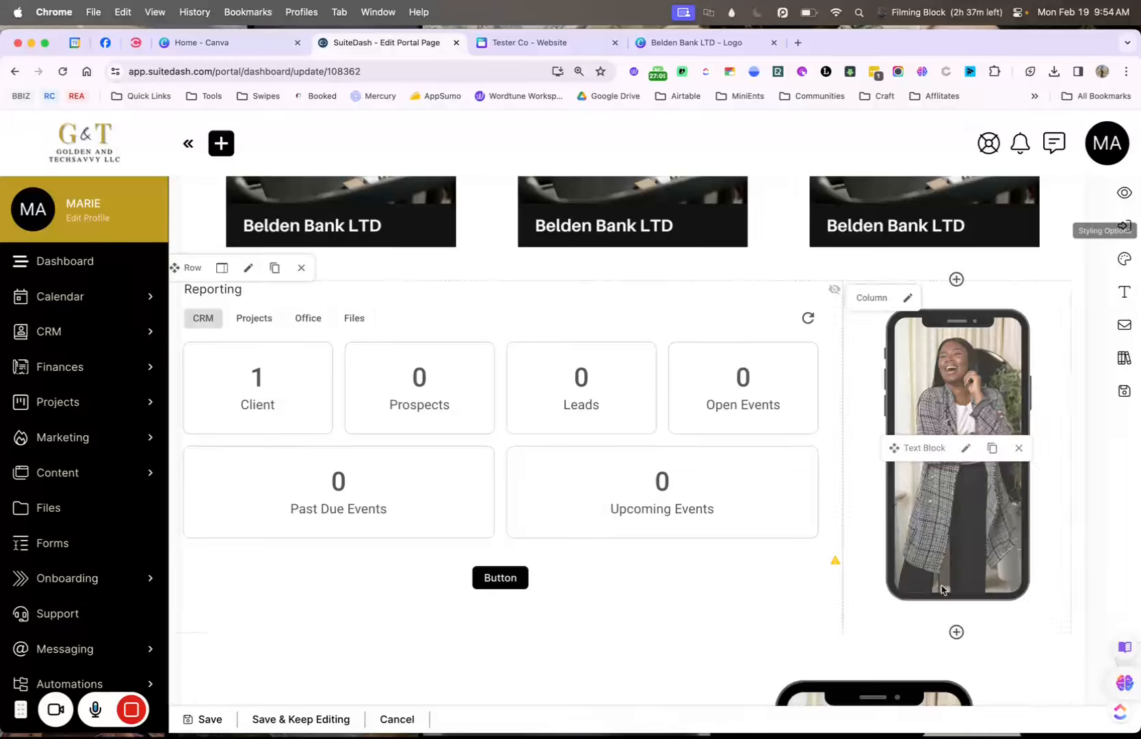
left_click(965, 448)
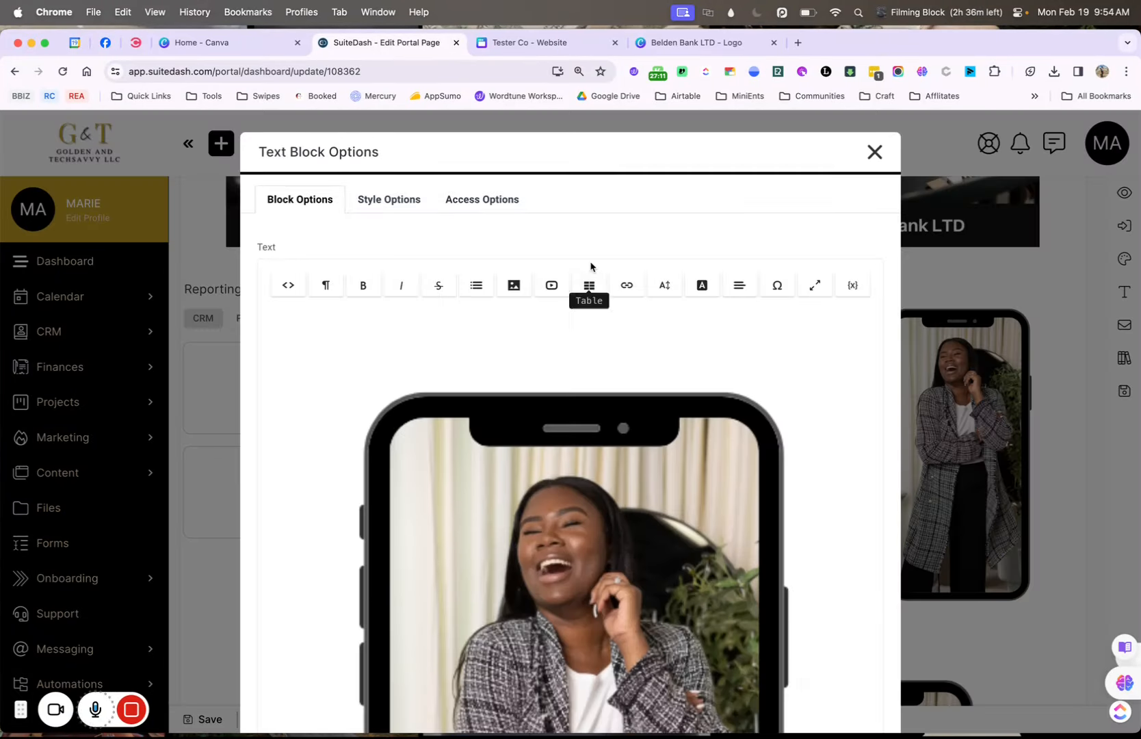
left_click(388, 199)
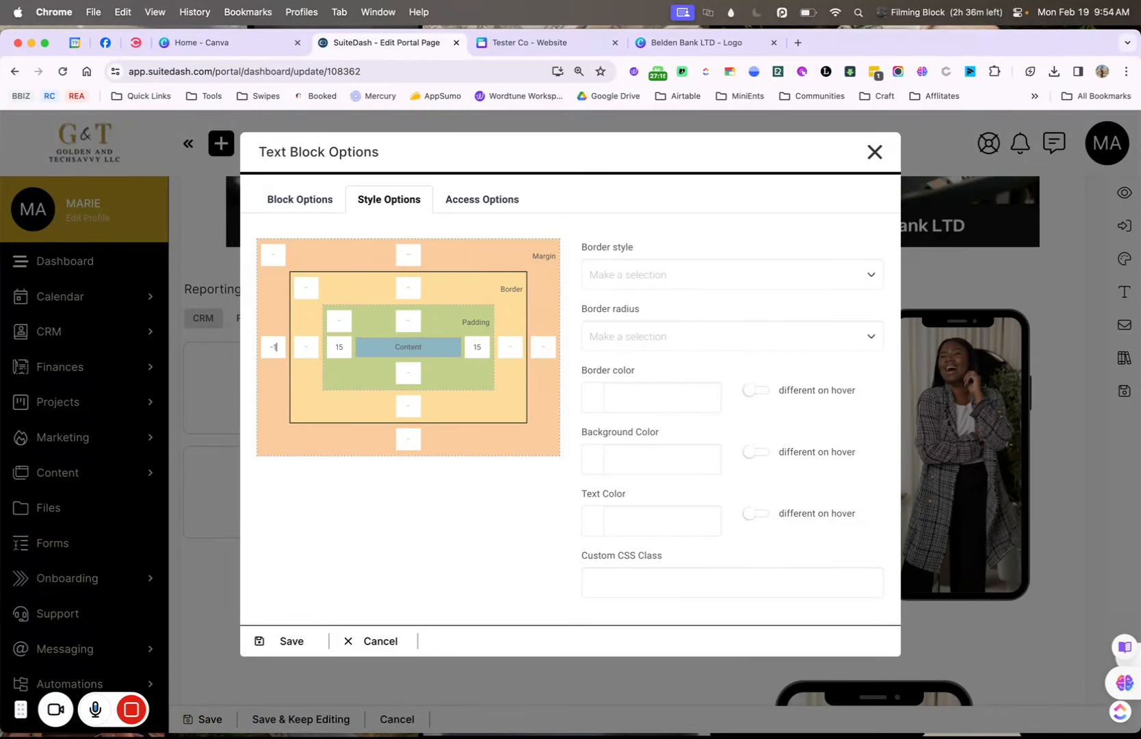
left_click(280, 642)
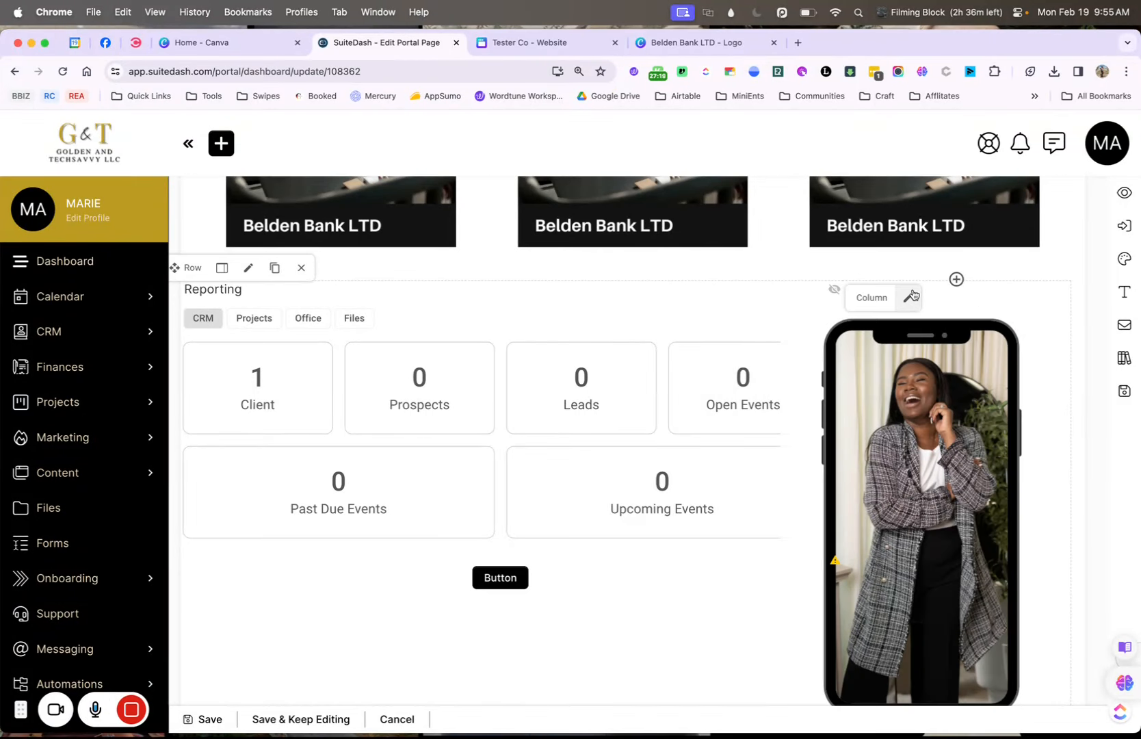
left_click(908, 297)
left_click(875, 151)
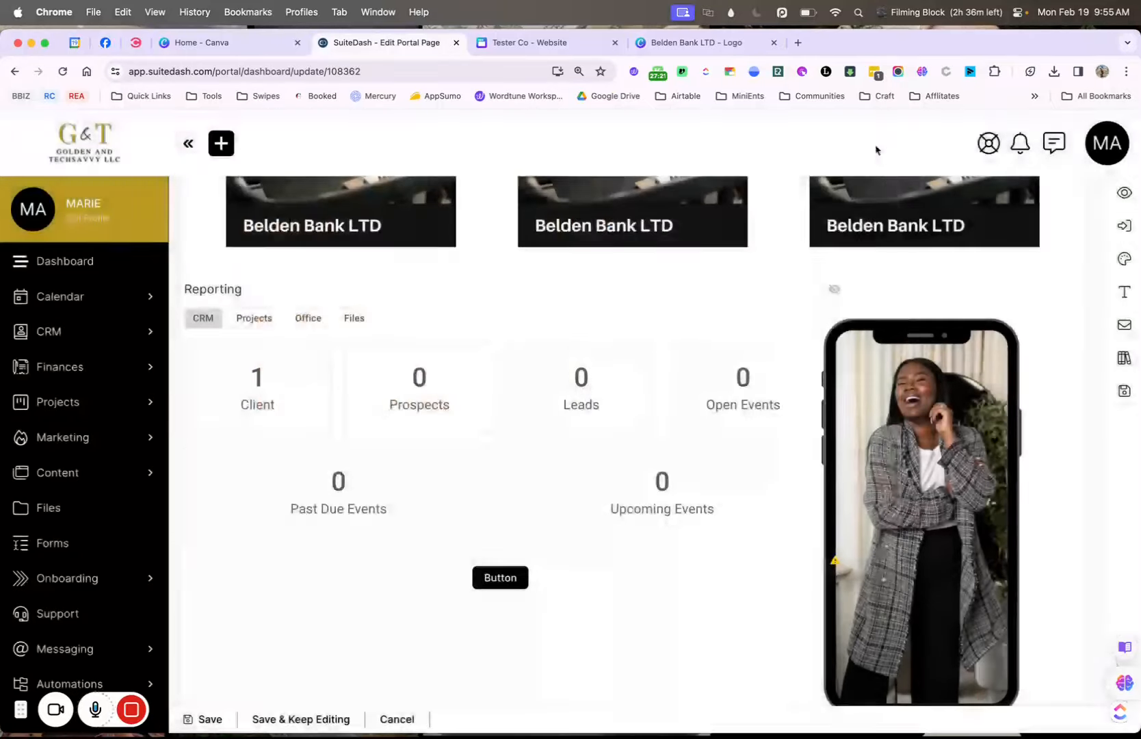
Remove the right padding of the Reporting block and save its options.
scroll(688, 510, "down", 3)
scroll(498, 359, "up", 2)
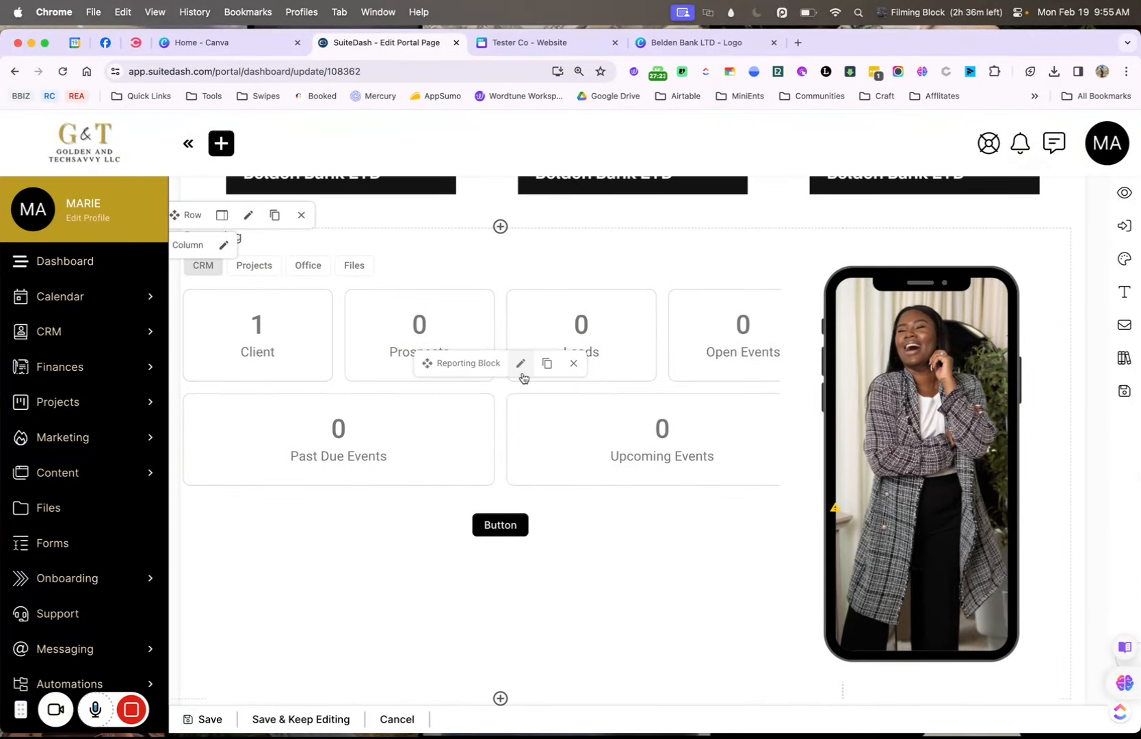
left_click(521, 365)
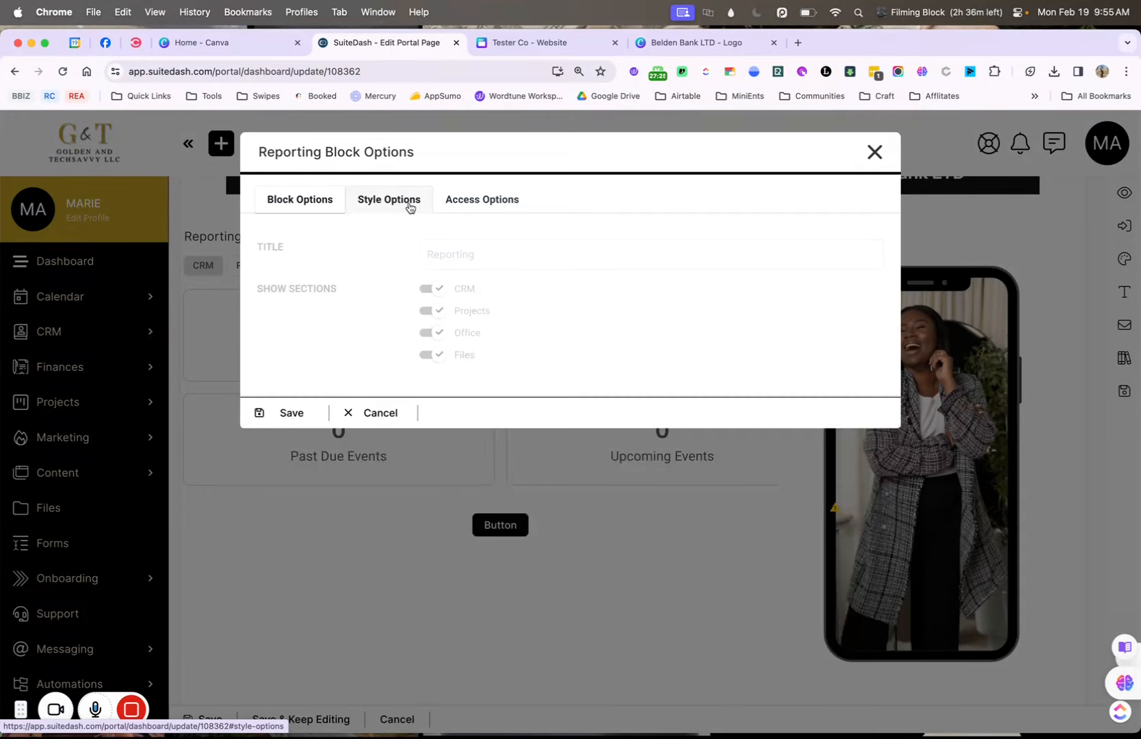
left_click(408, 206)
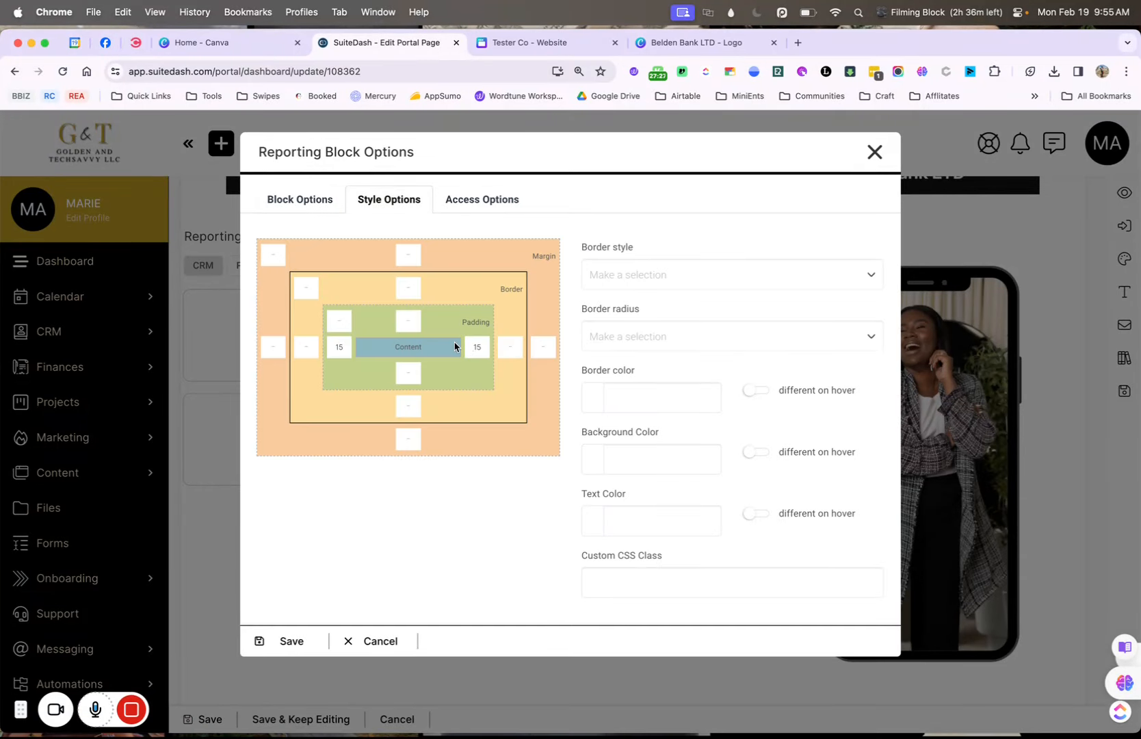
left_click(303, 645)
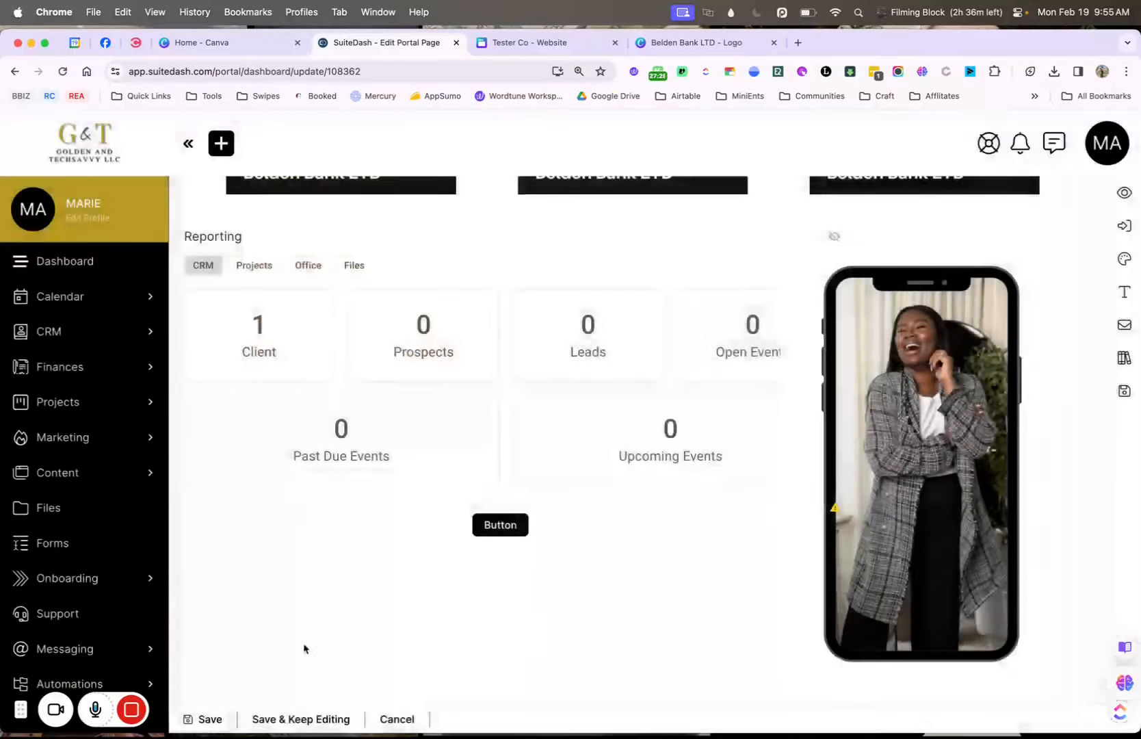
Review the portal page layout from the page title settings down to the client roster and Reporting row.
scroll(647, 568, "down", 10)
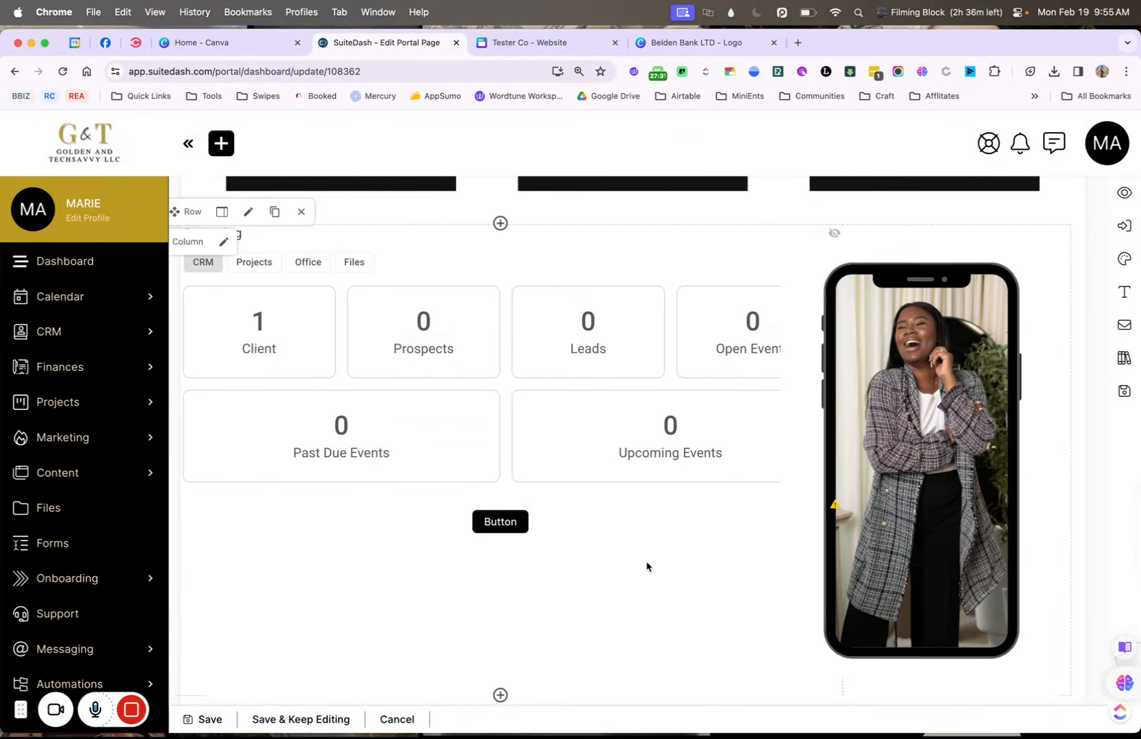
scroll(647, 573, "up", 15)
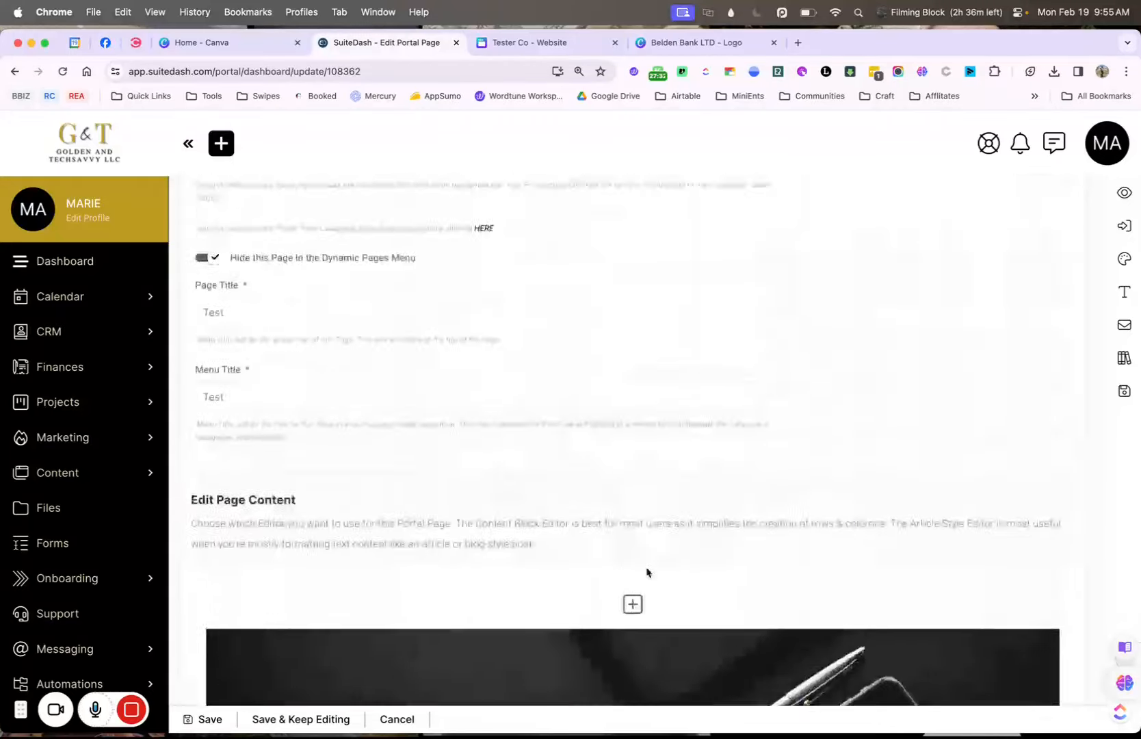
scroll(647, 572, "down", 10)
scroll(648, 574, "down", 10)
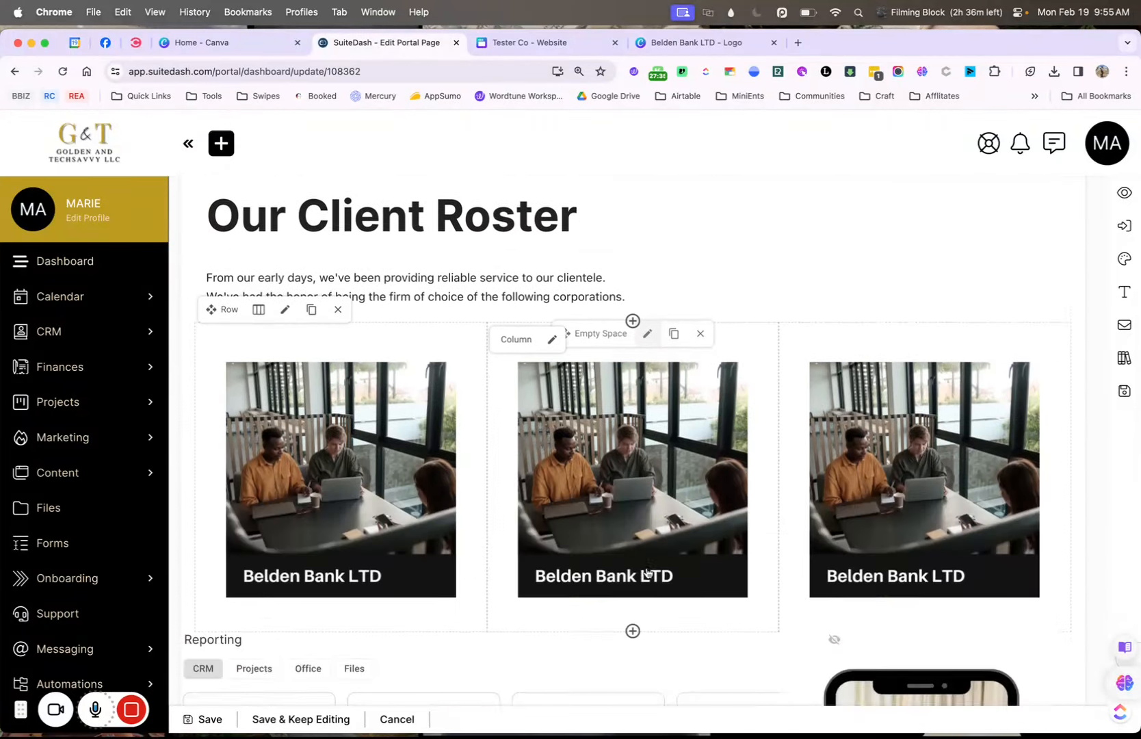